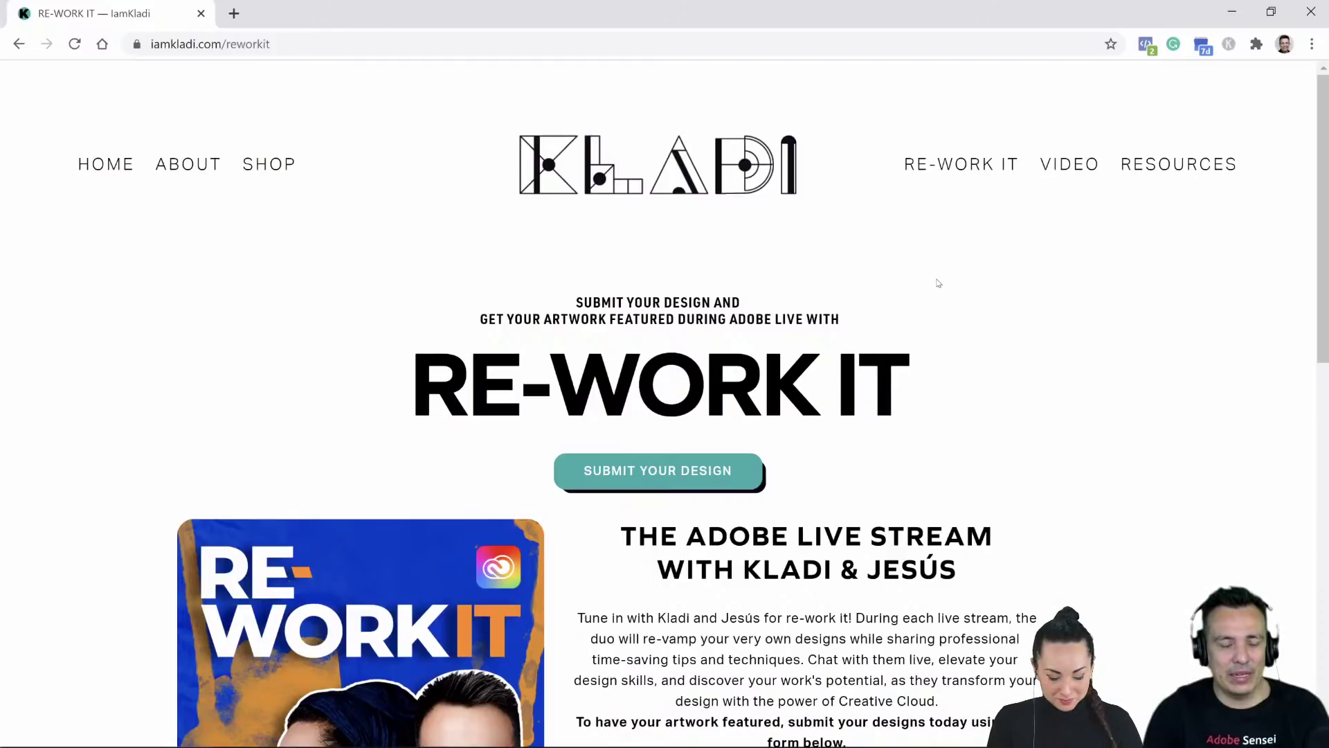
- Review the RE-WORK IT page and the fields of its design submission form, from e-mail and upload to apps used
scroll(938, 282, "down", 1)
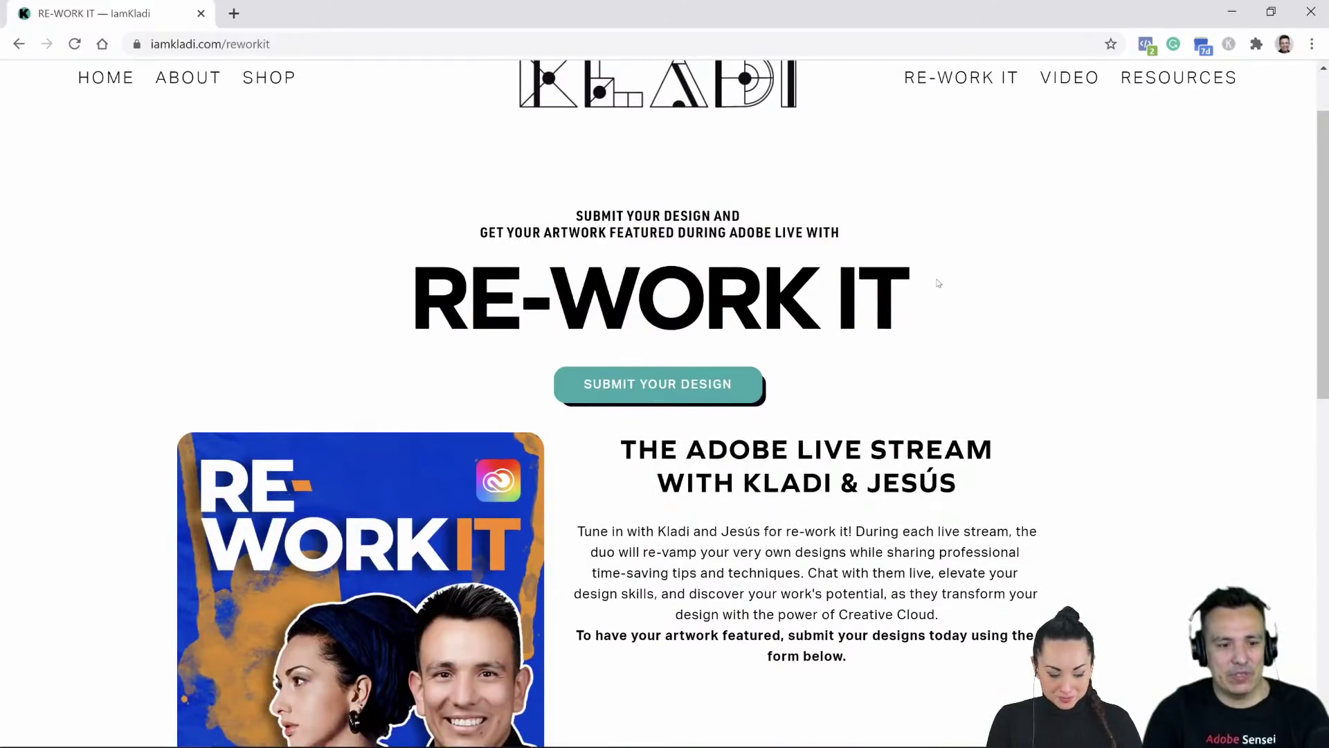
scroll(920, 295, "down", 1)
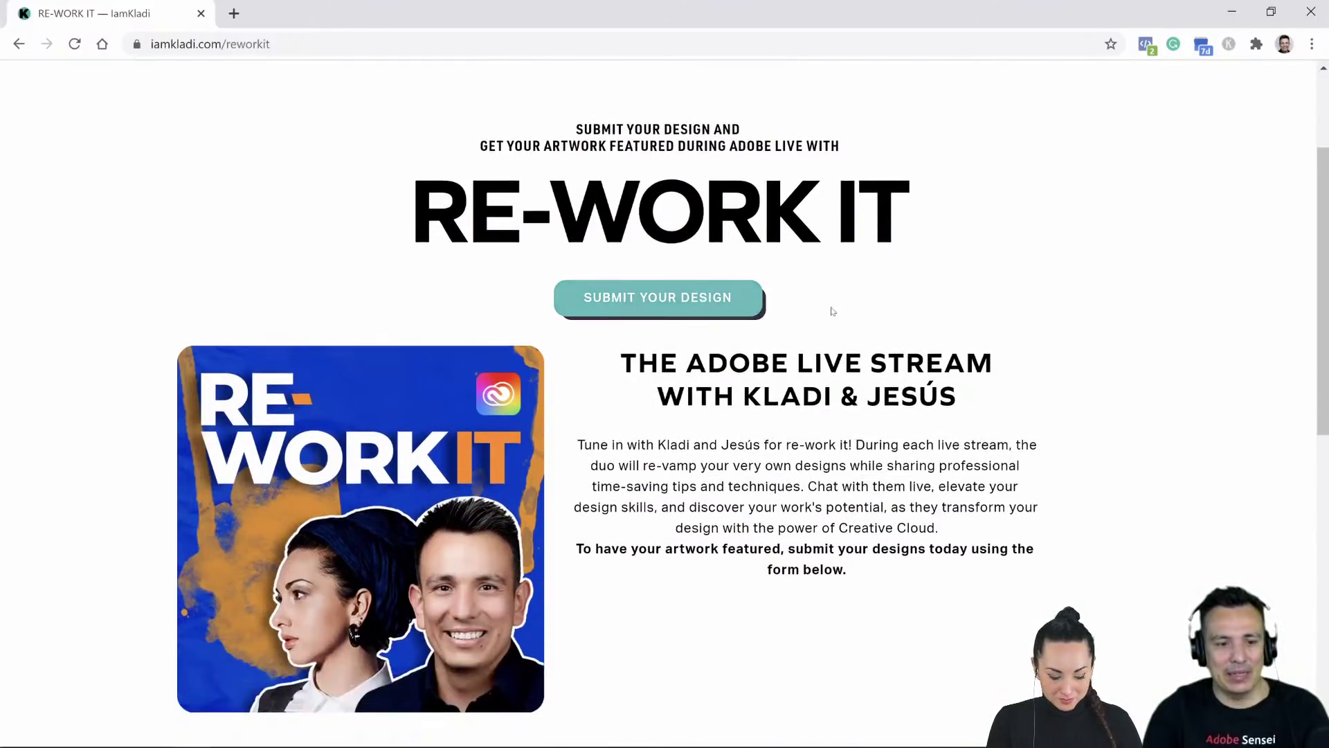
scroll(833, 311, "down", 1)
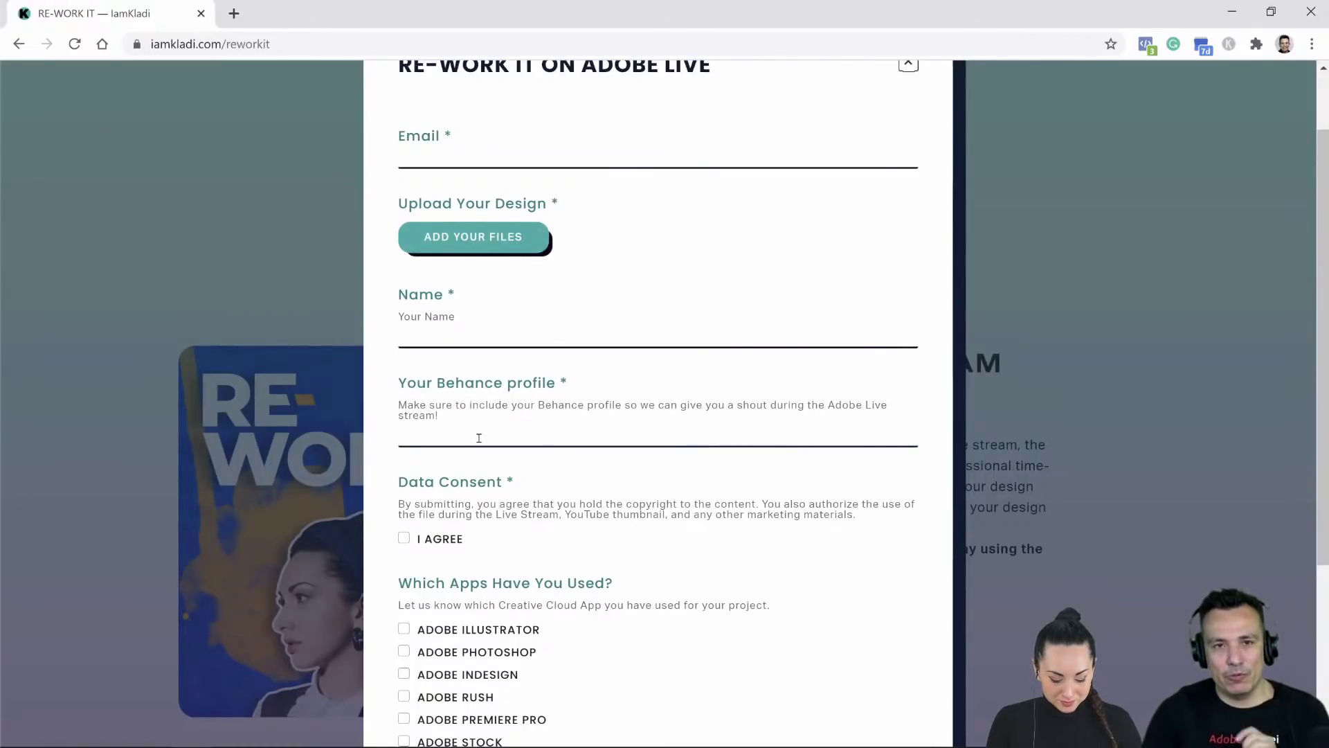
scroll(478, 437, "down", 3)
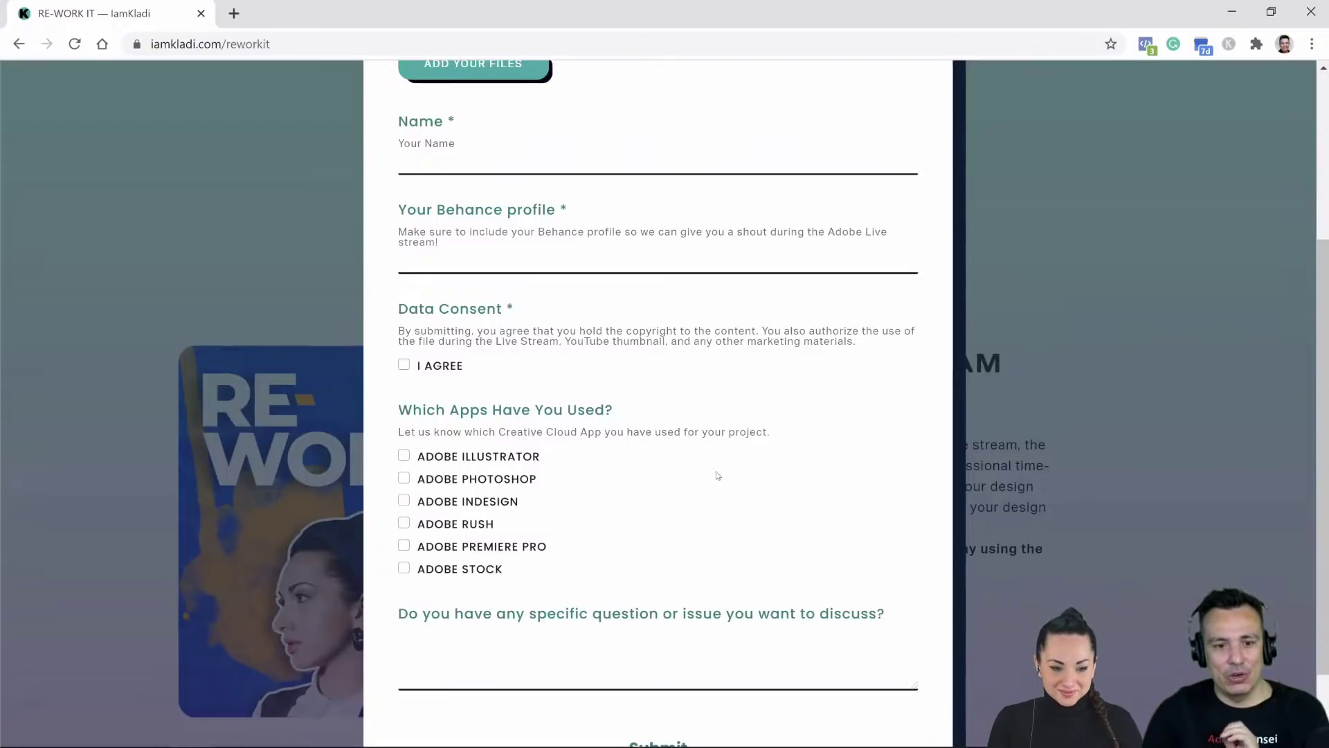
scroll(715, 476, "down", 2)
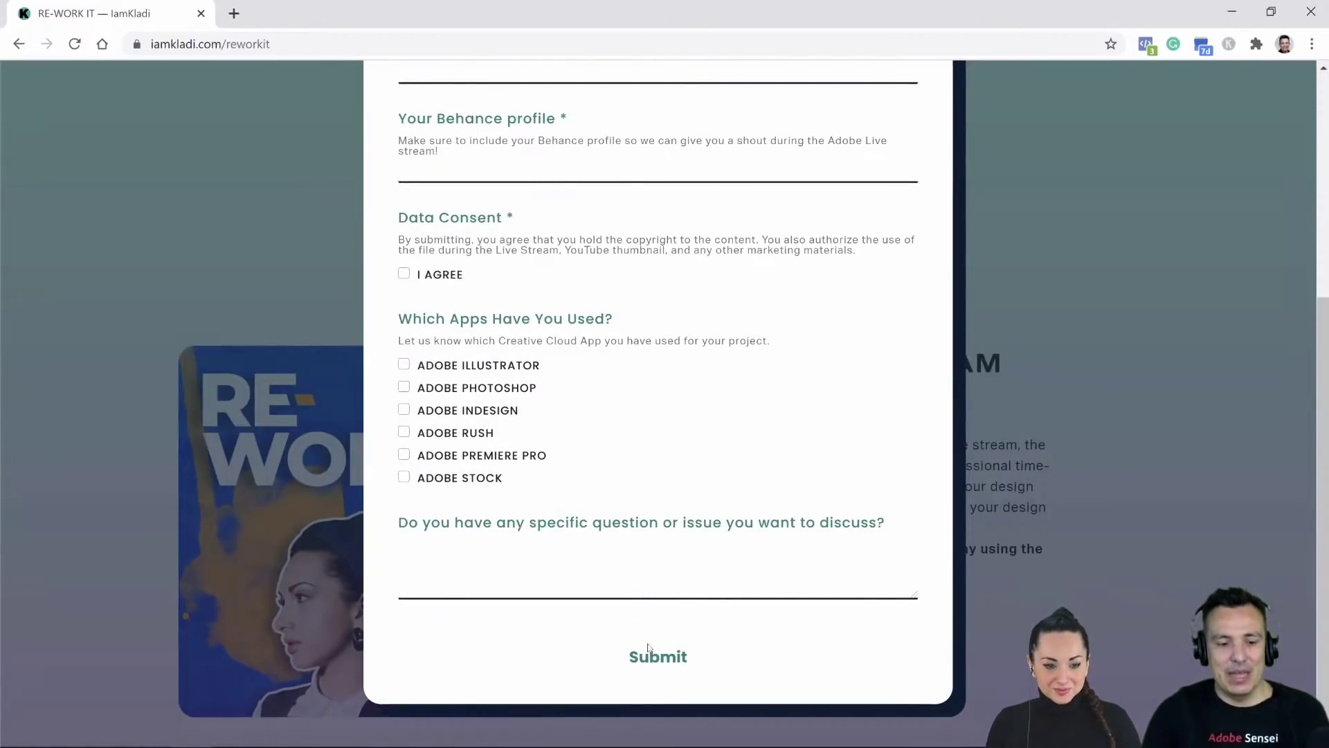
scroll(986, 392, "up", 5)
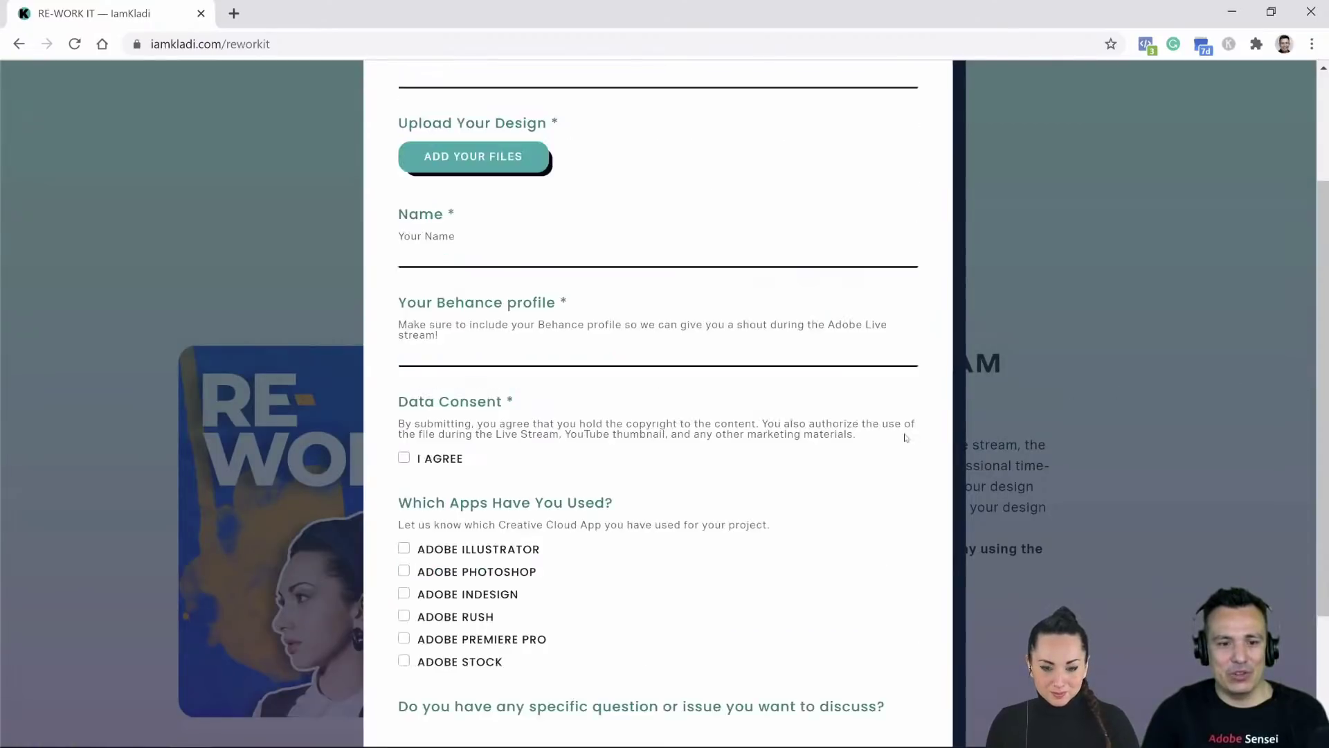
left_click(1044, 301)
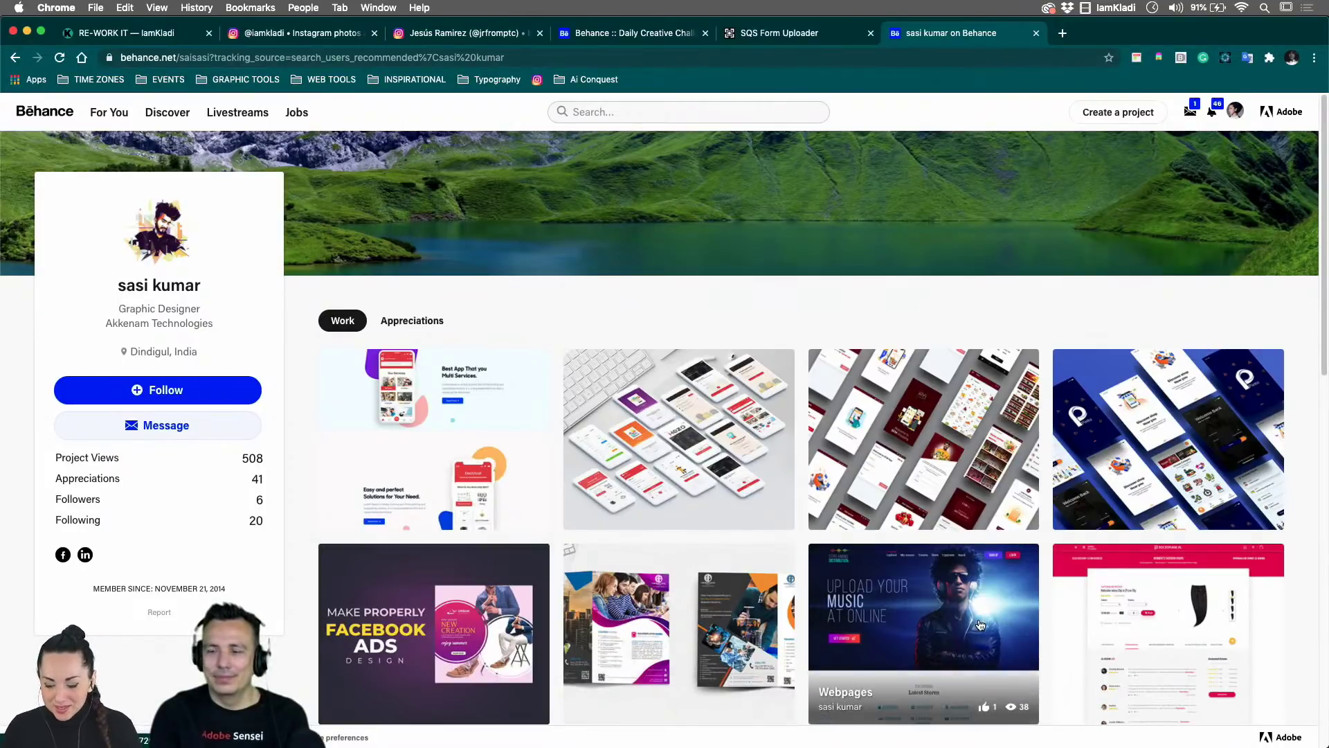
- Browse the full range of projects in the designer's Behance portfolio
scroll(980, 627, "down", 3)
scroll(981, 627, "down", 10)
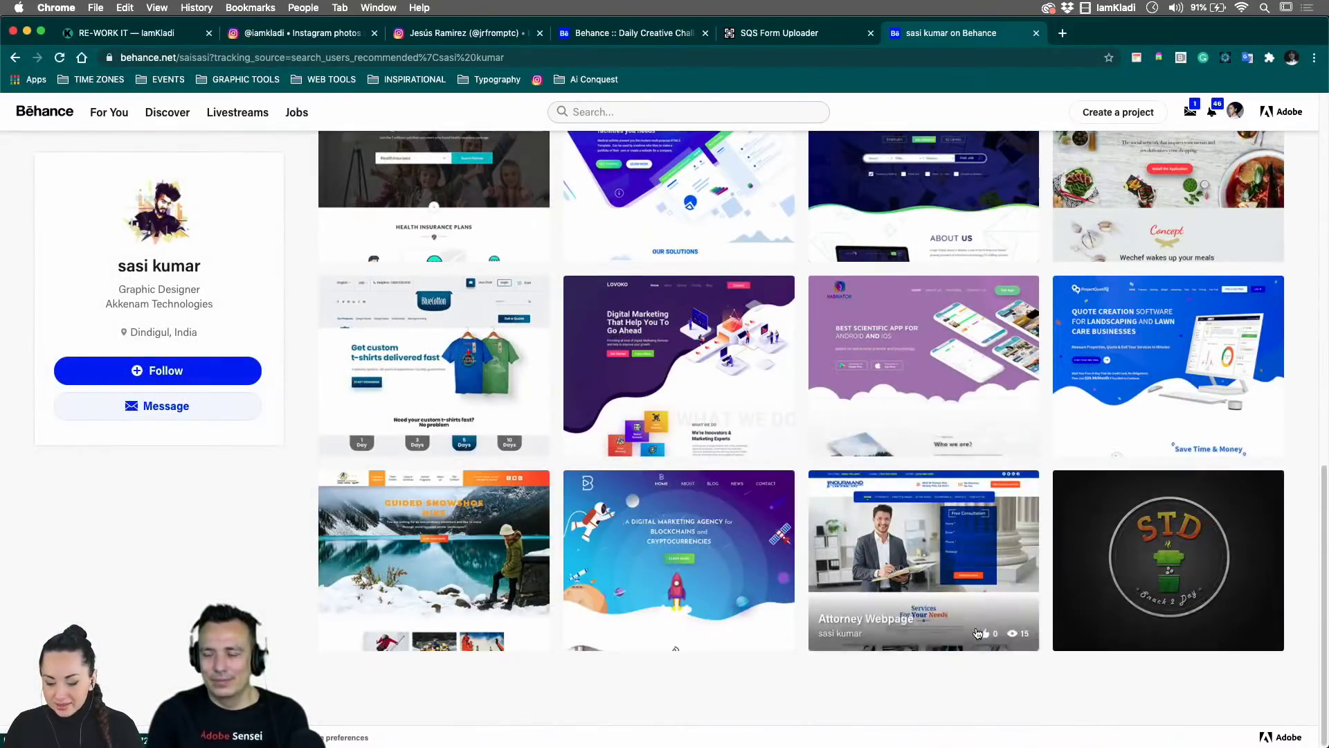
scroll(977, 633, "up", 5)
scroll(978, 634, "down", 5)
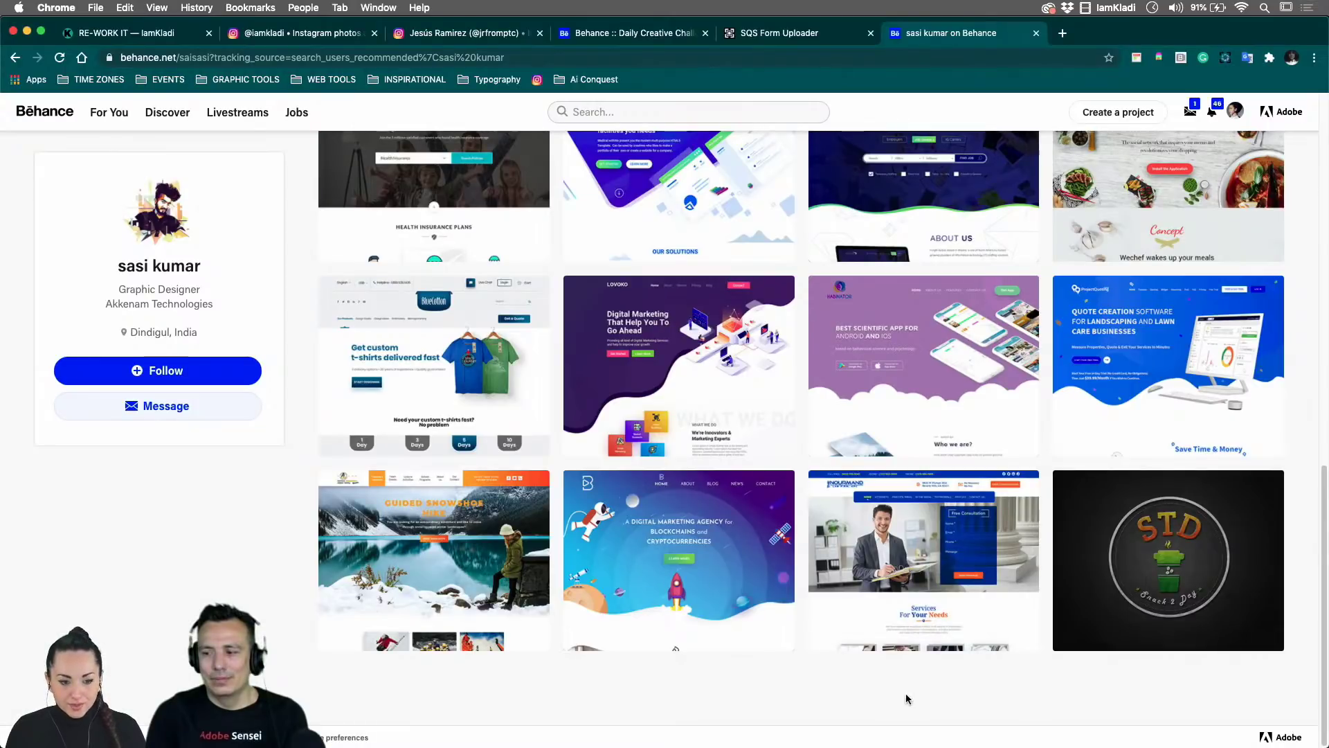
scroll(914, 701, "up", 4)
scroll(914, 701, "up", 8)
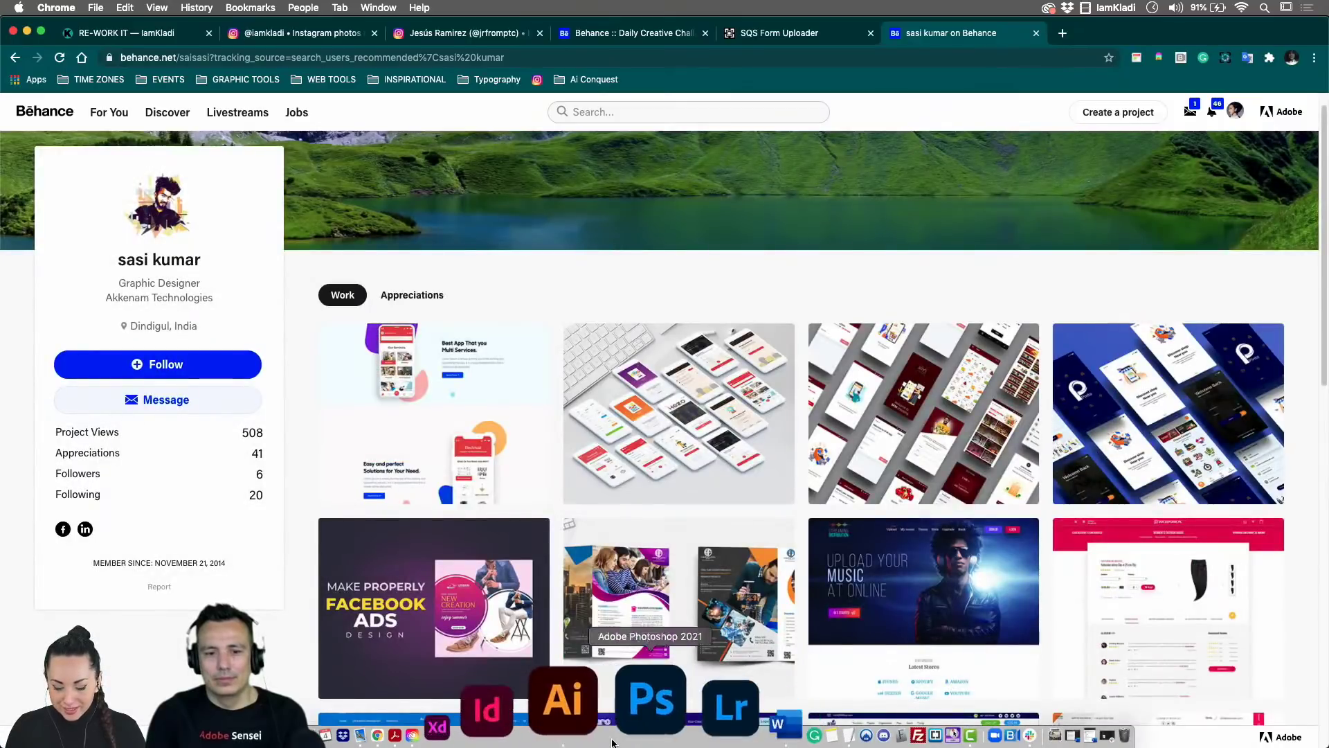
- Switch to Illustrator and examine the panda logo's layer structure, shapes and shading in only logo.ai
left_click(610, 741)
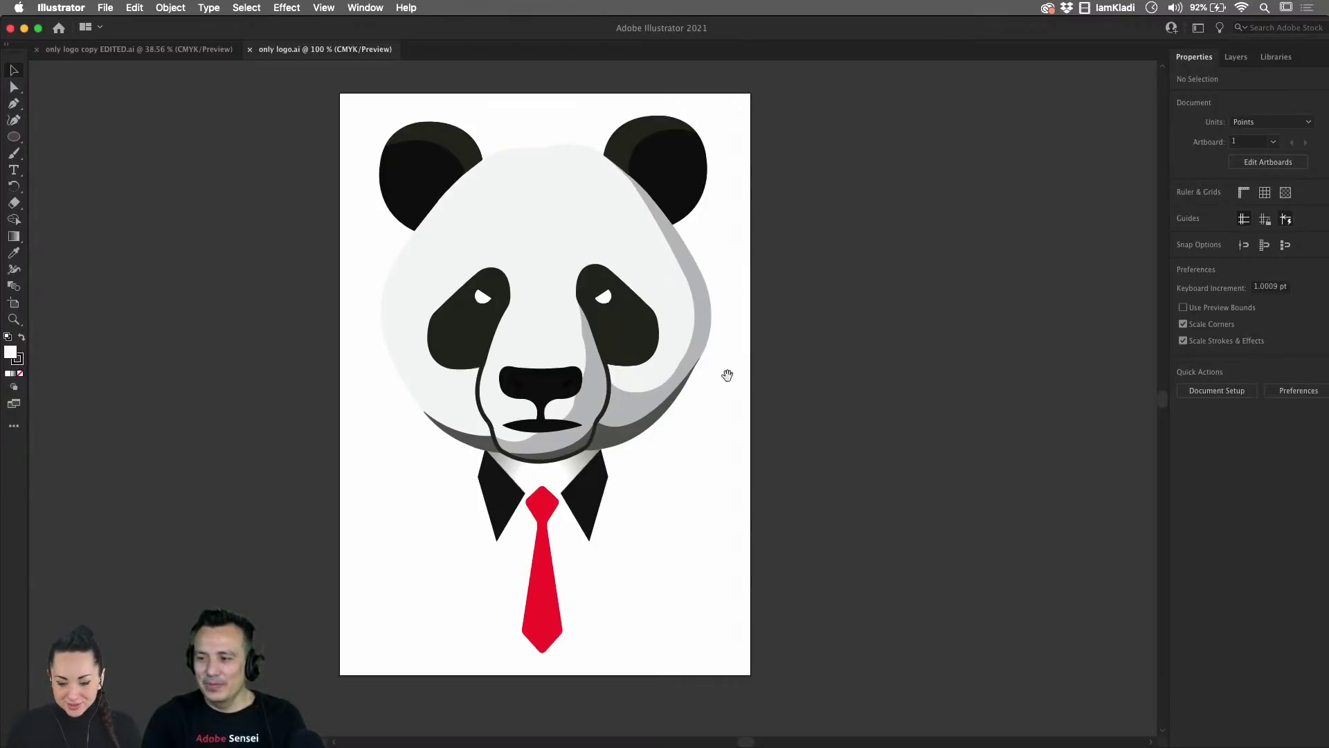
left_click_drag(681, 373, 727, 417)
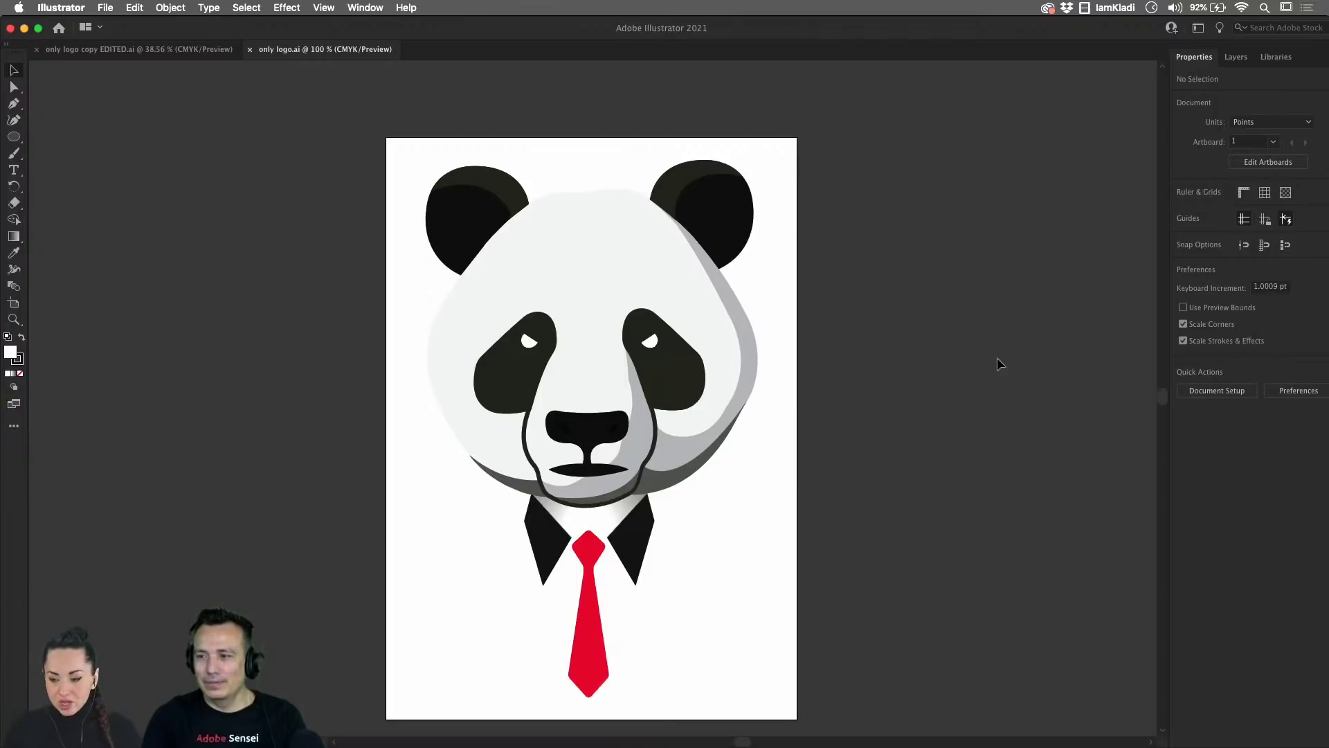
left_click(1233, 57)
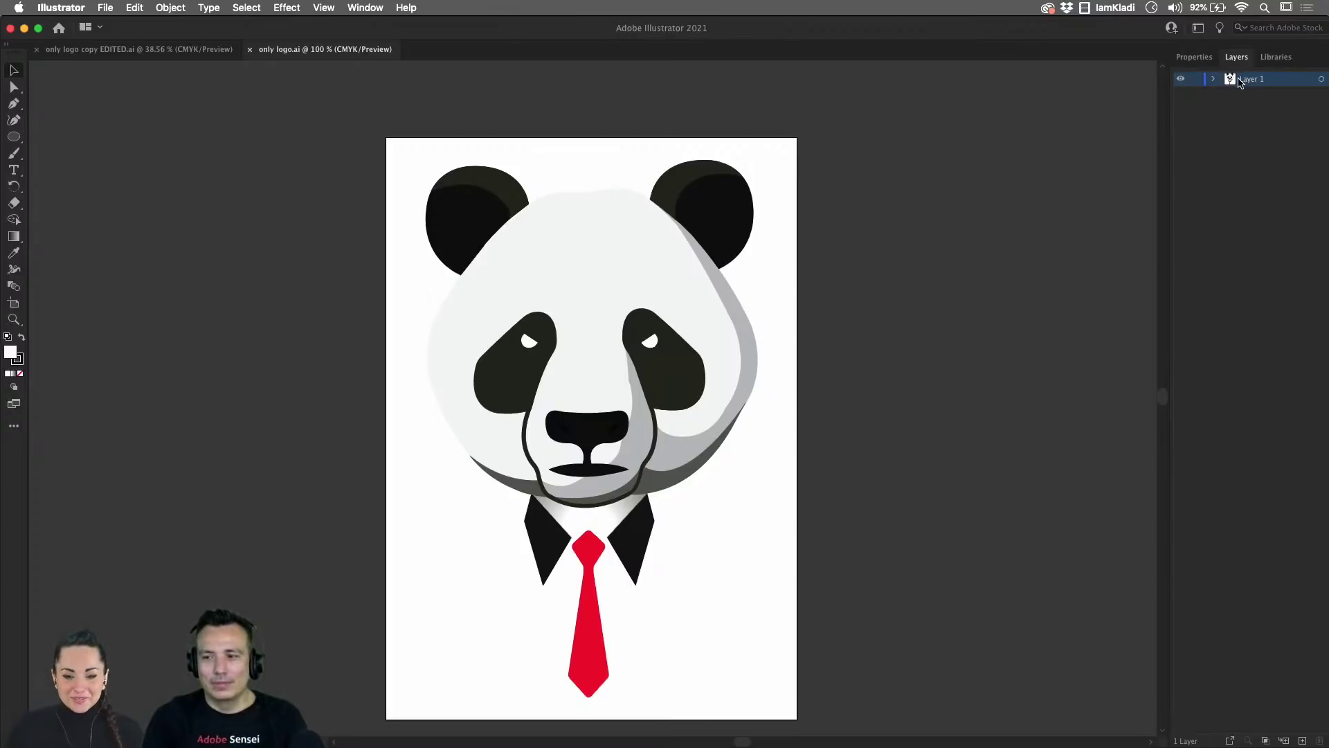
left_click(689, 457)
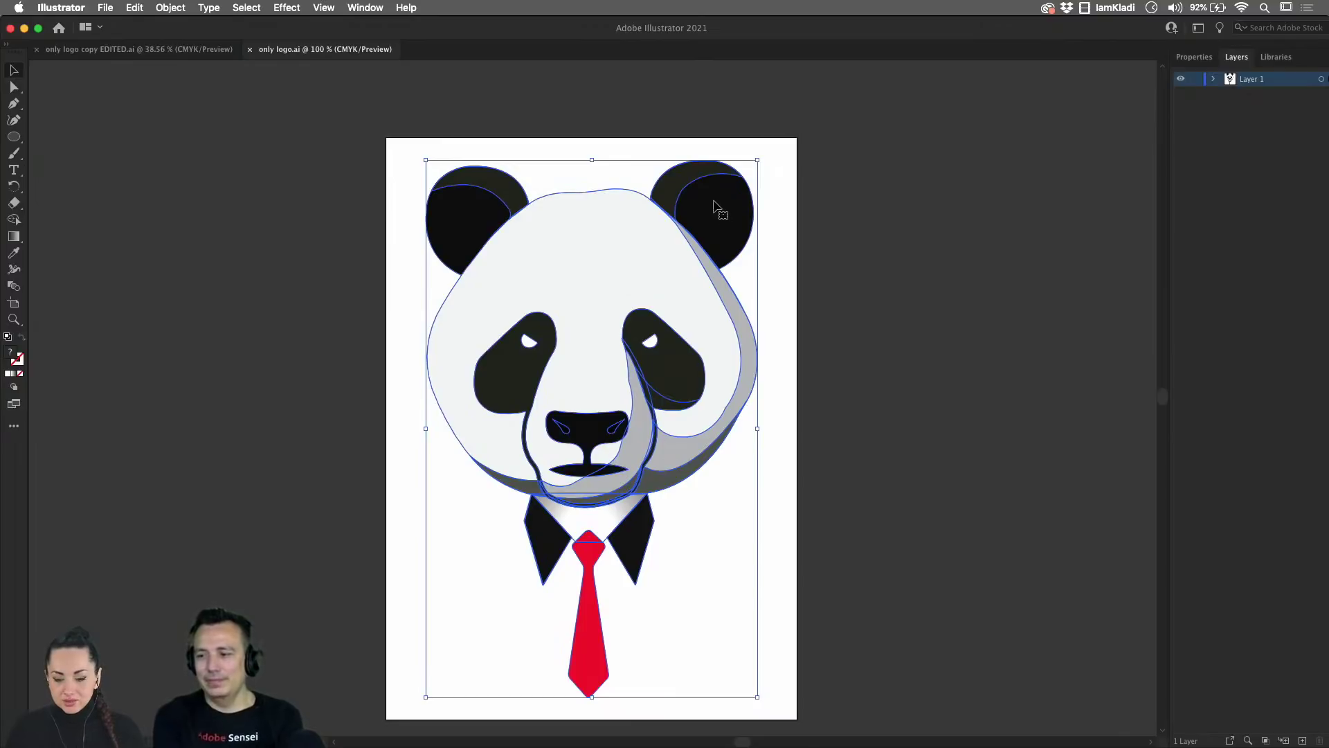
left_click(824, 371)
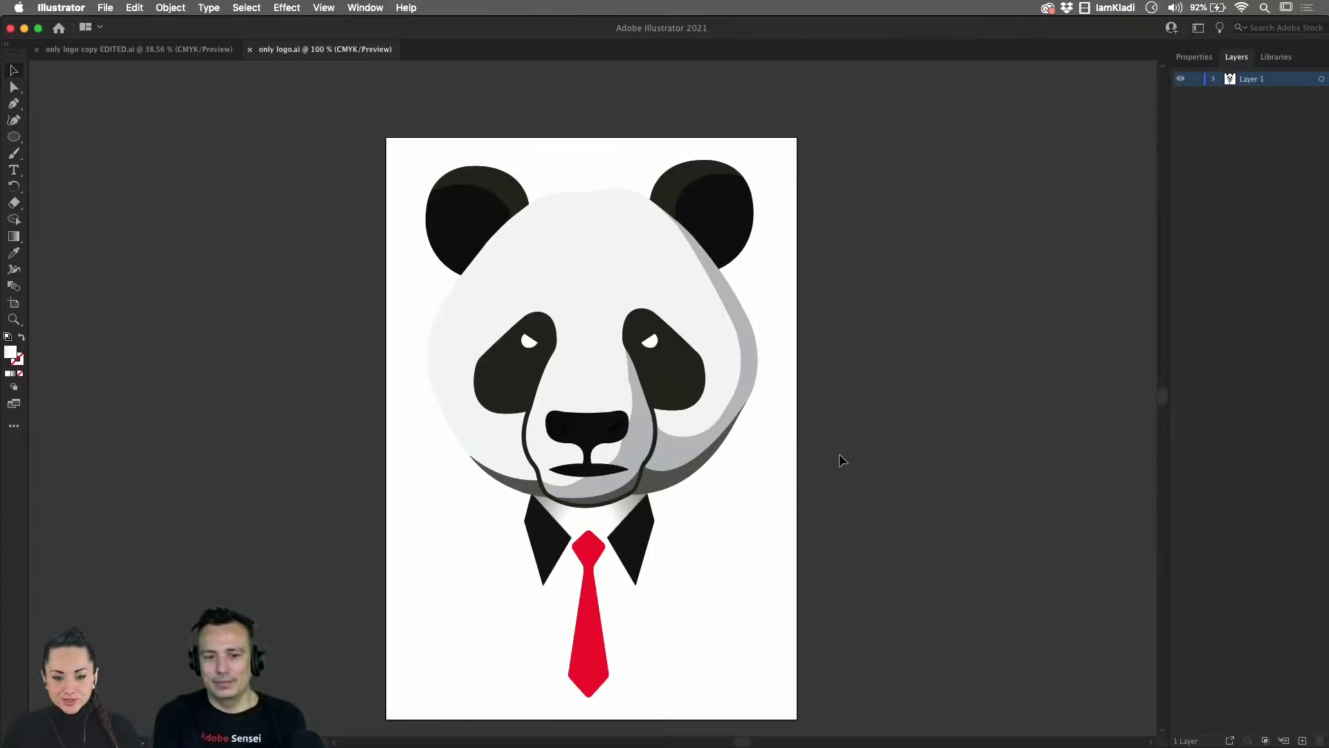
scroll(786, 441, "up", 5)
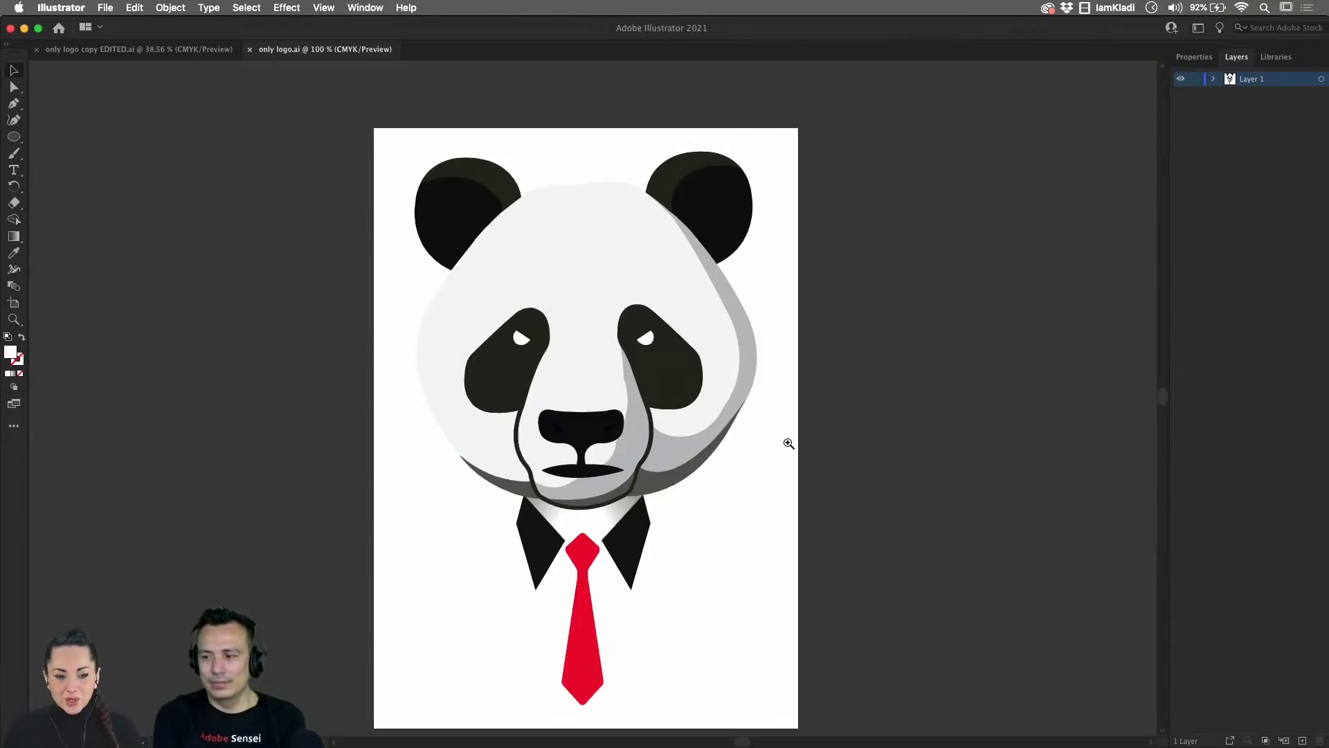
left_click_drag(786, 442, 922, 459)
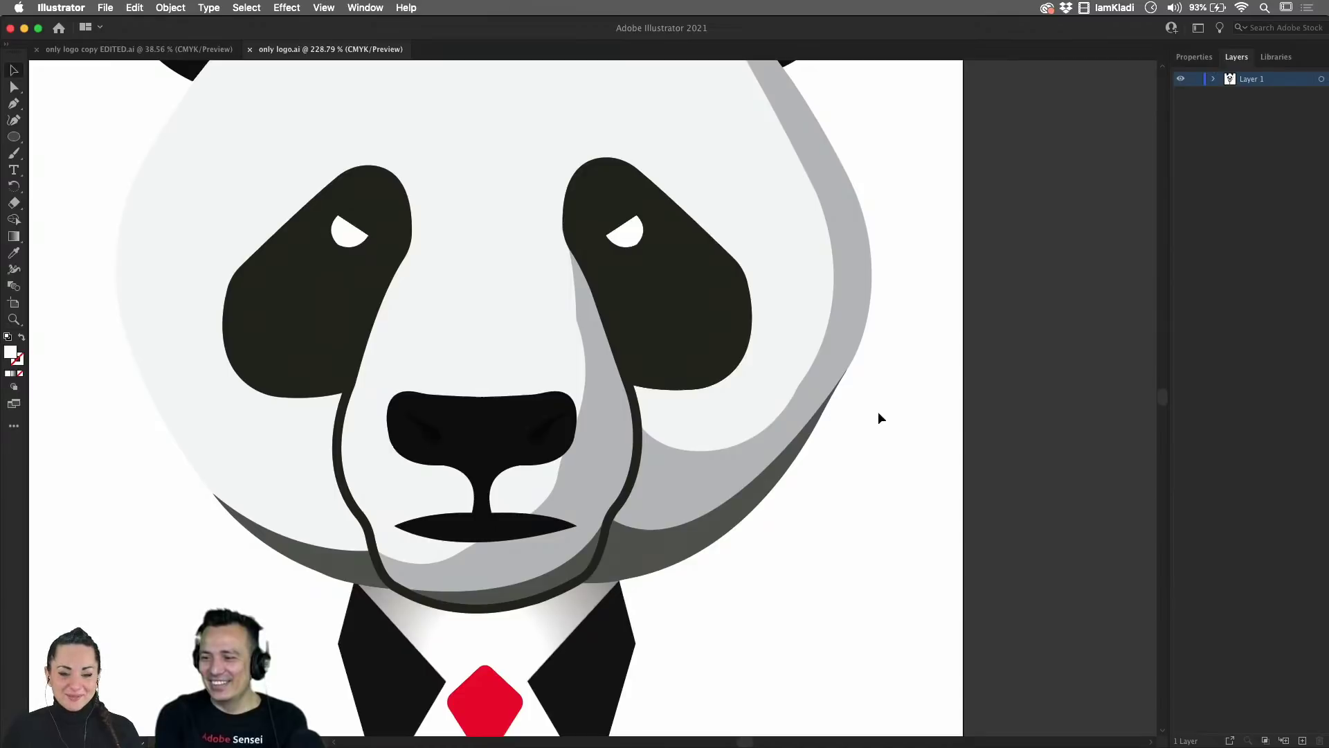
scroll(878, 411, "down", 4)
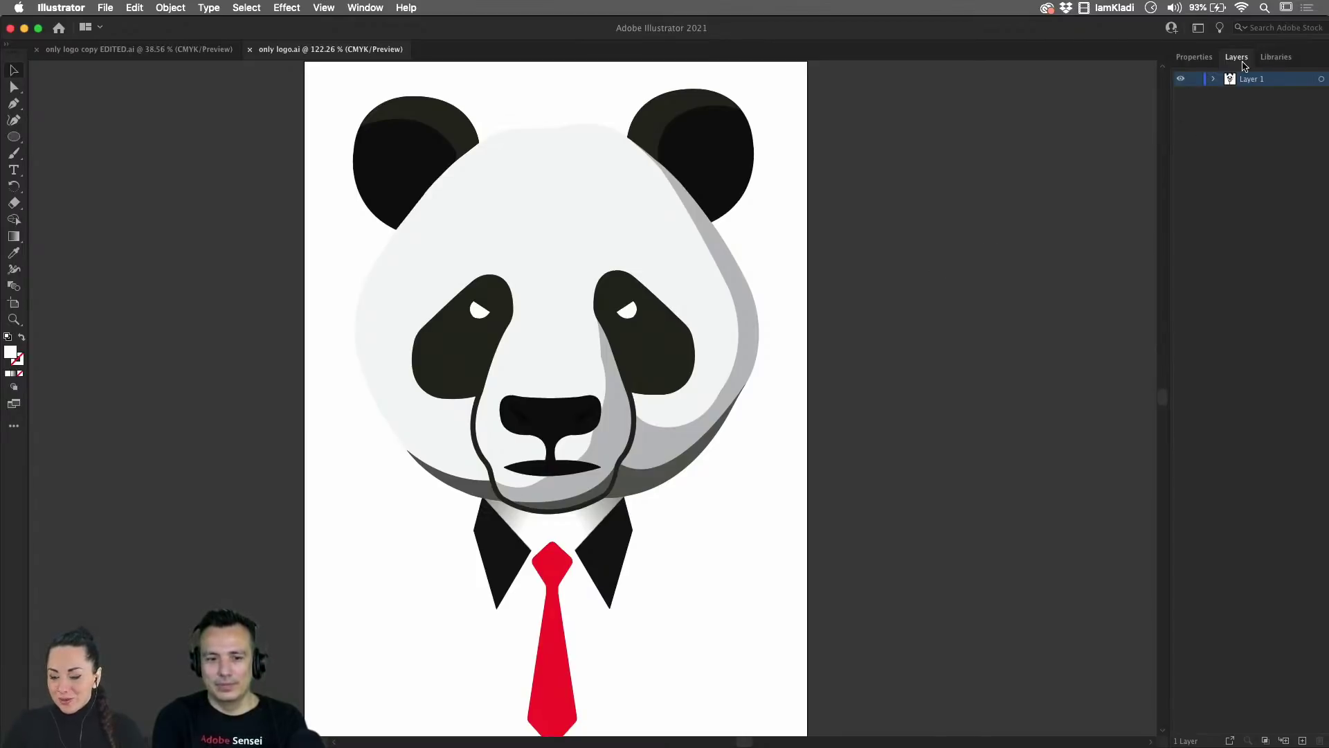
- Float the Layers panel beside the panda artwork and add a new layer named SHADOWS
left_click_drag(1244, 66, 883, 97)
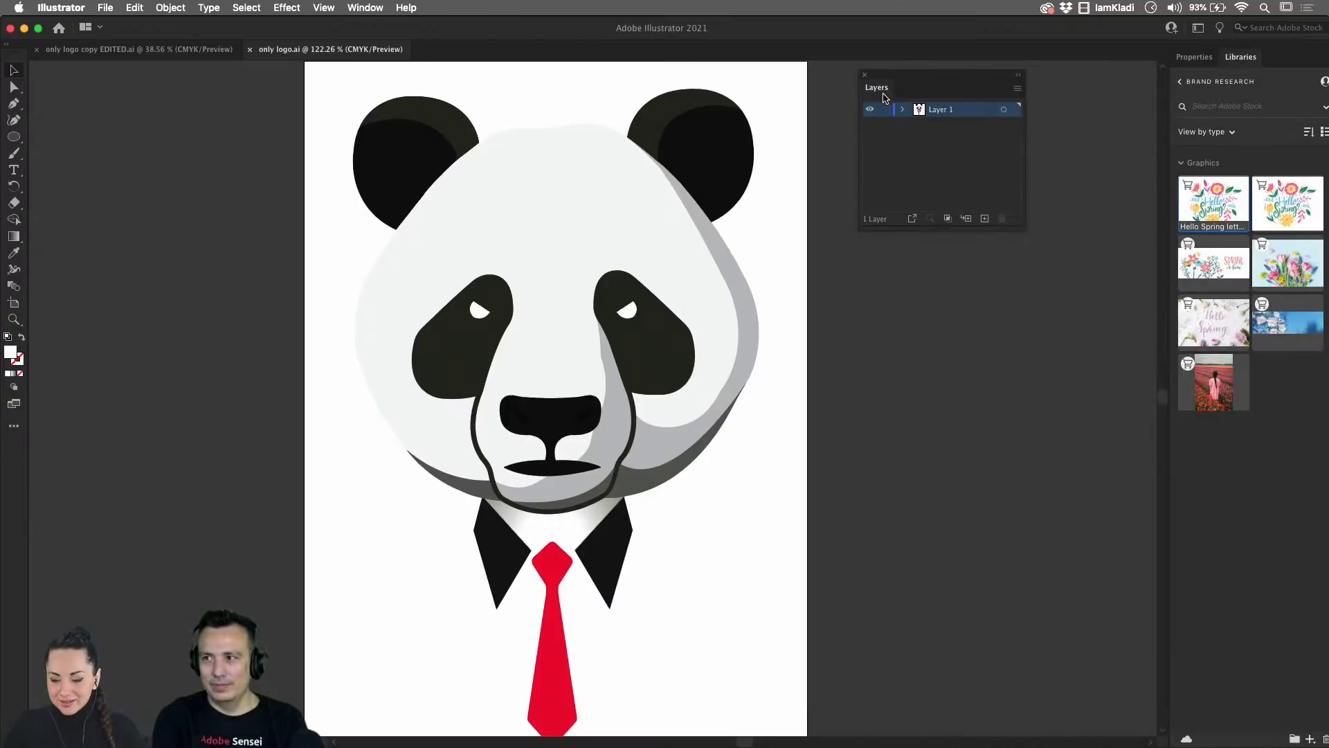
right_click(1025, 257)
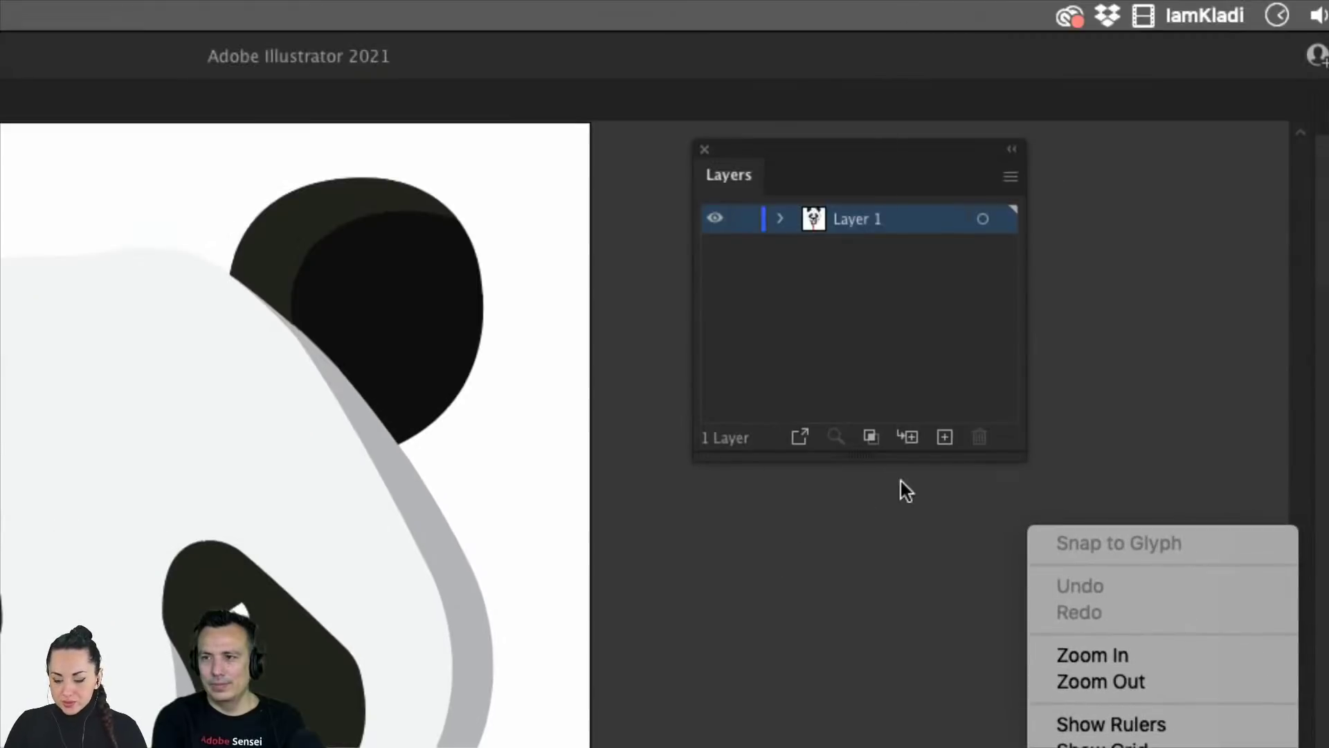
left_click(945, 438)
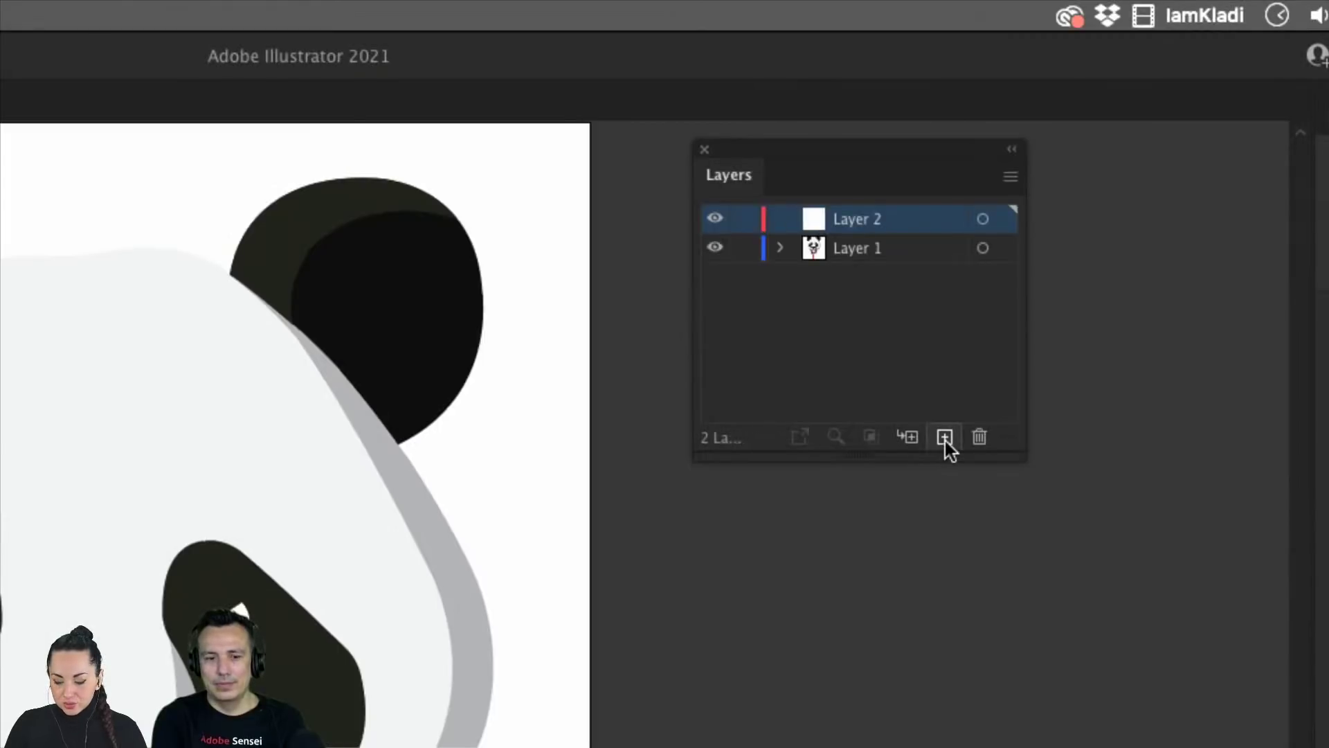
double_click(866, 219)
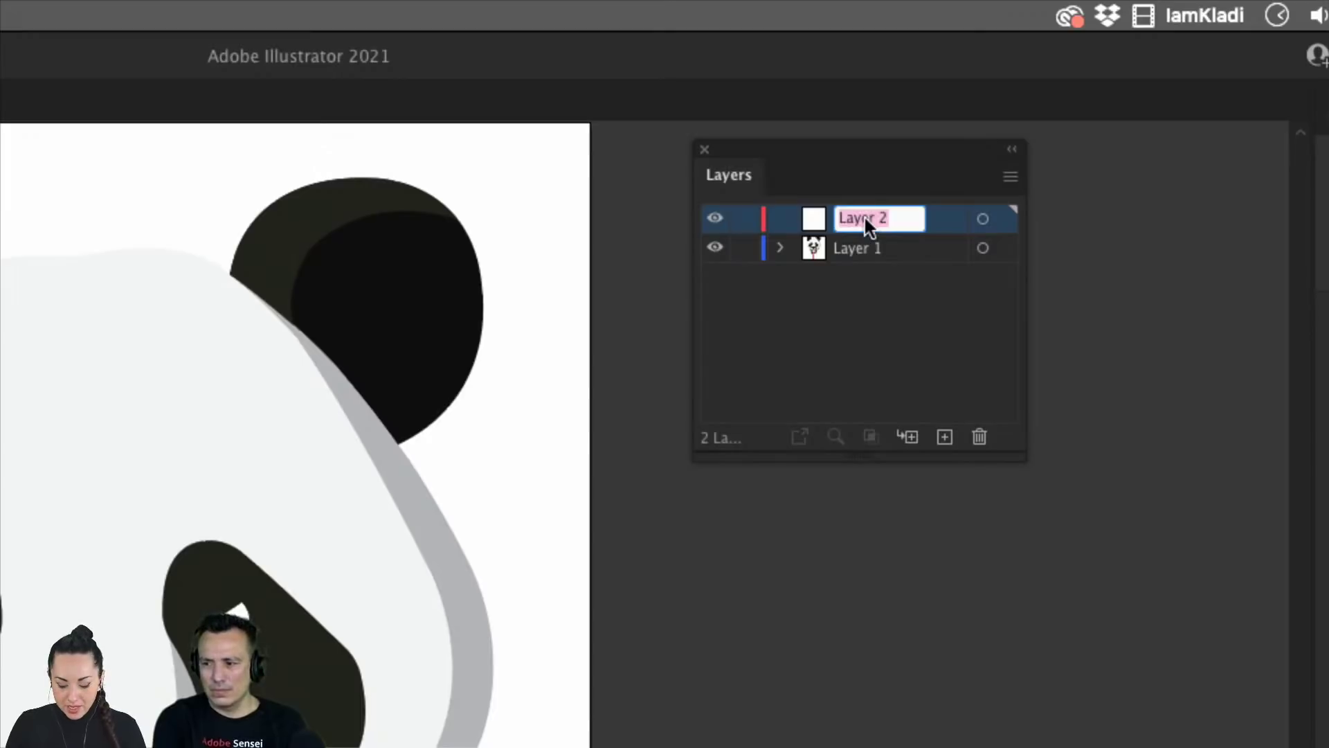
type("SHADOWS")
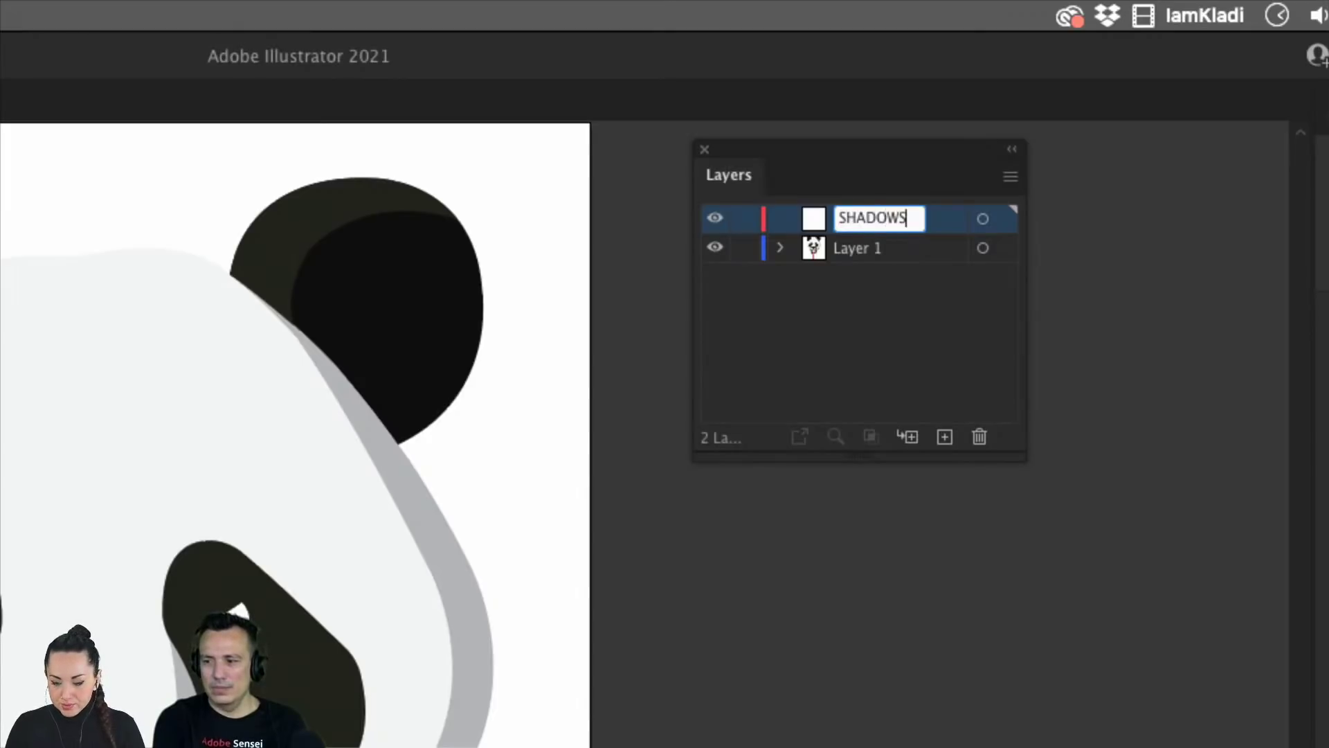
- Rename the panda artwork's layer, Layer 1, as MAIN GRAPHICS
left_click(858, 248)
double_click(859, 247)
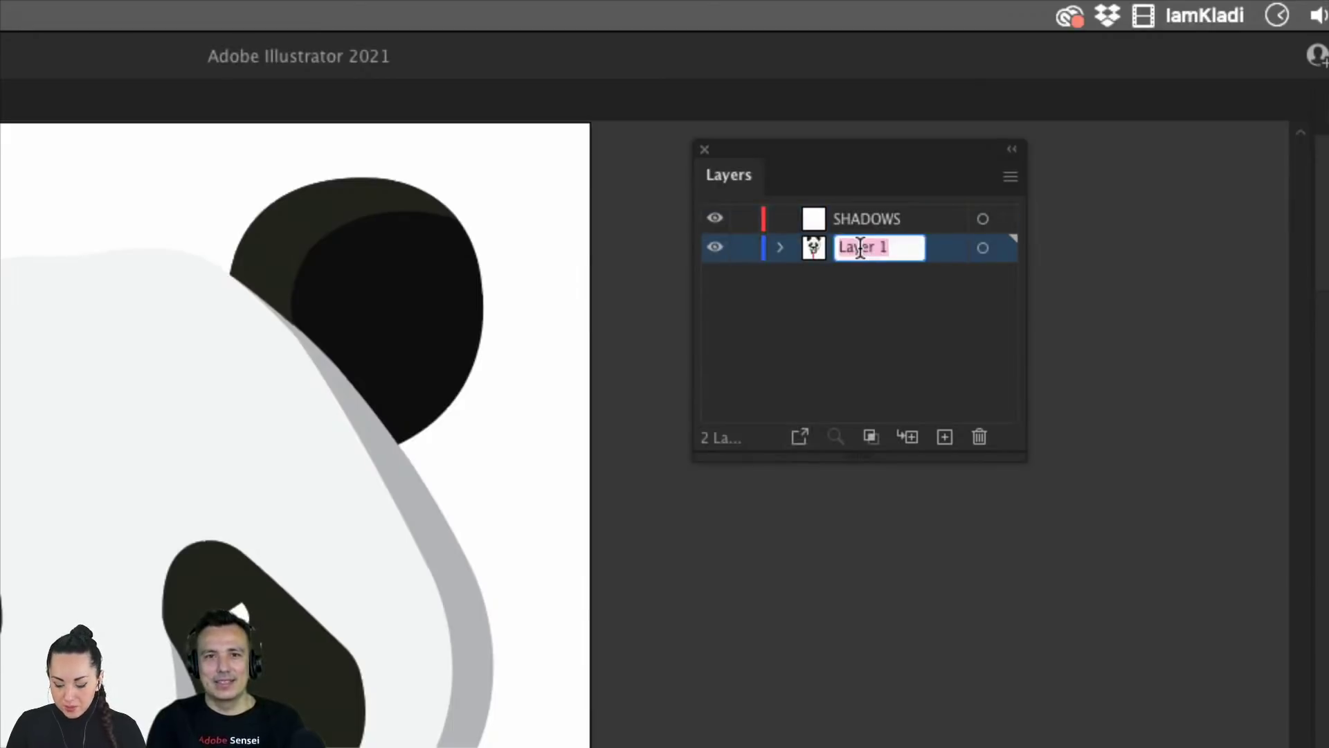
type("MAIN")
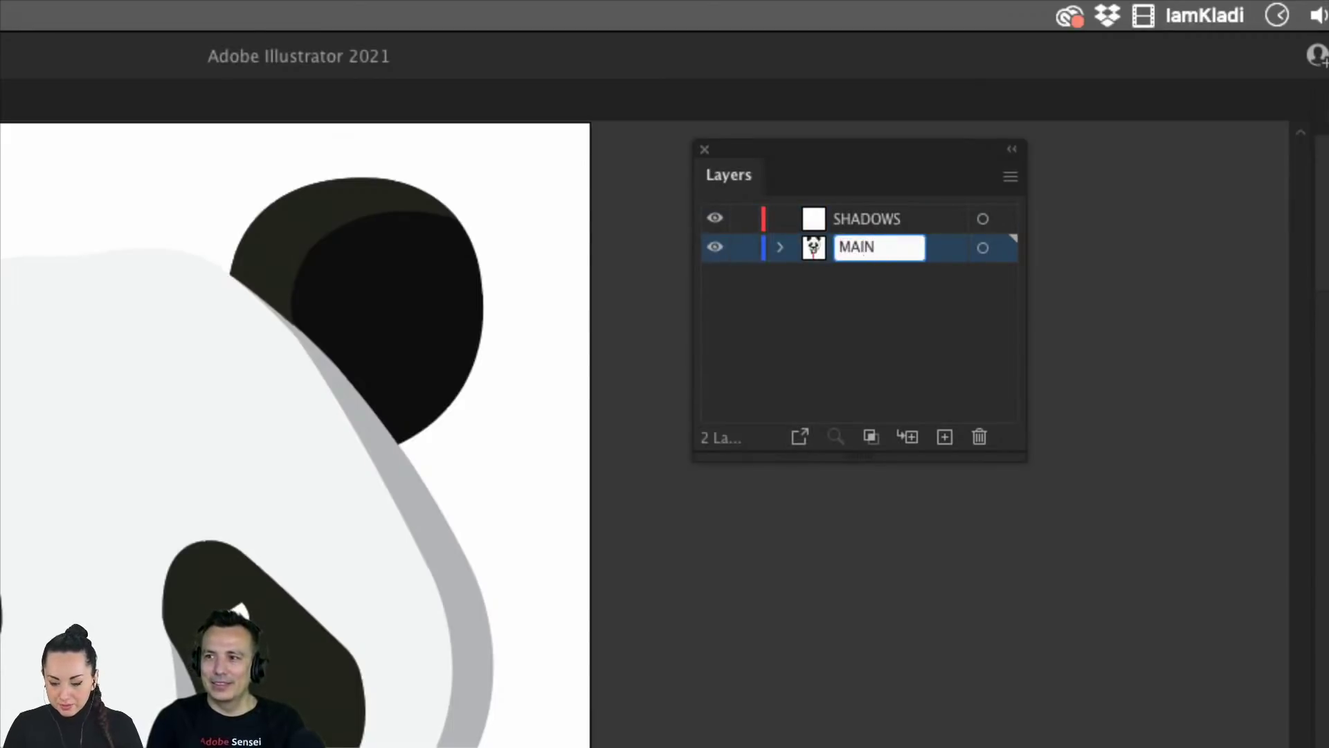
type(" GRAPHIC")
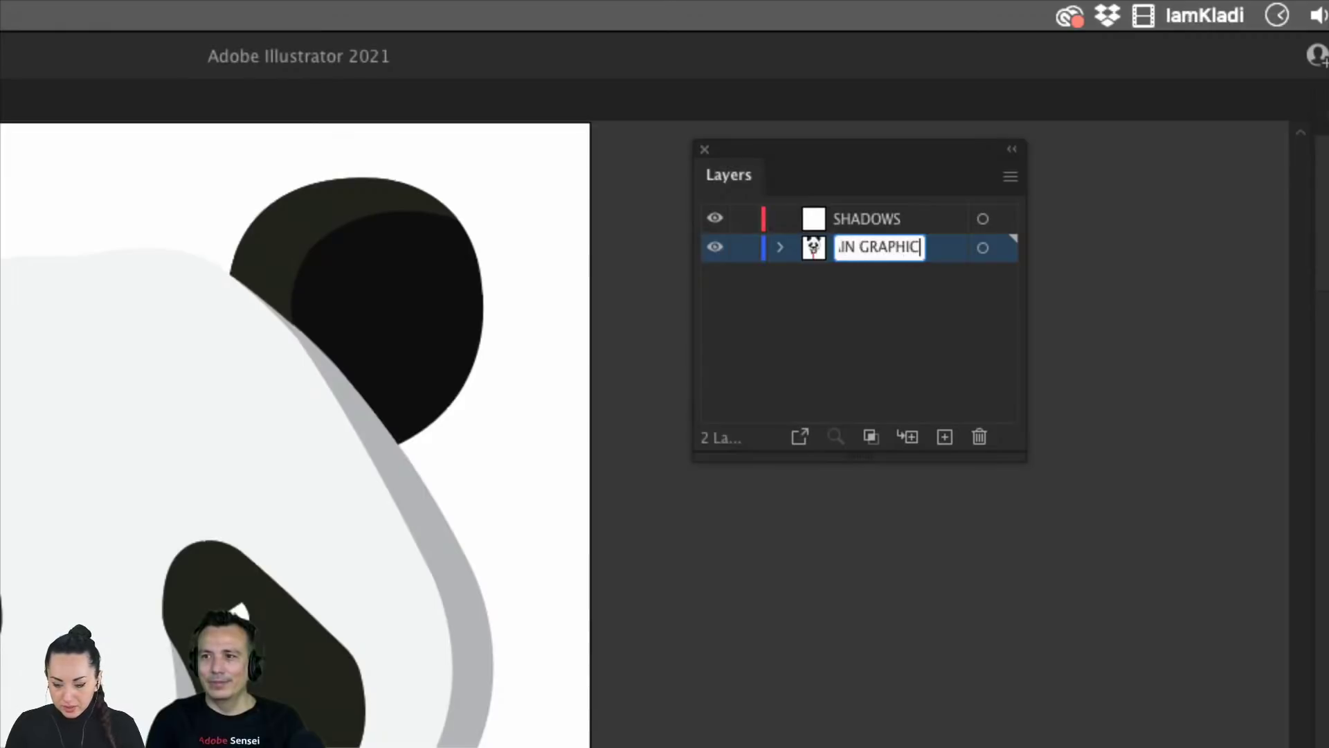
type("S")
left_click(879, 330)
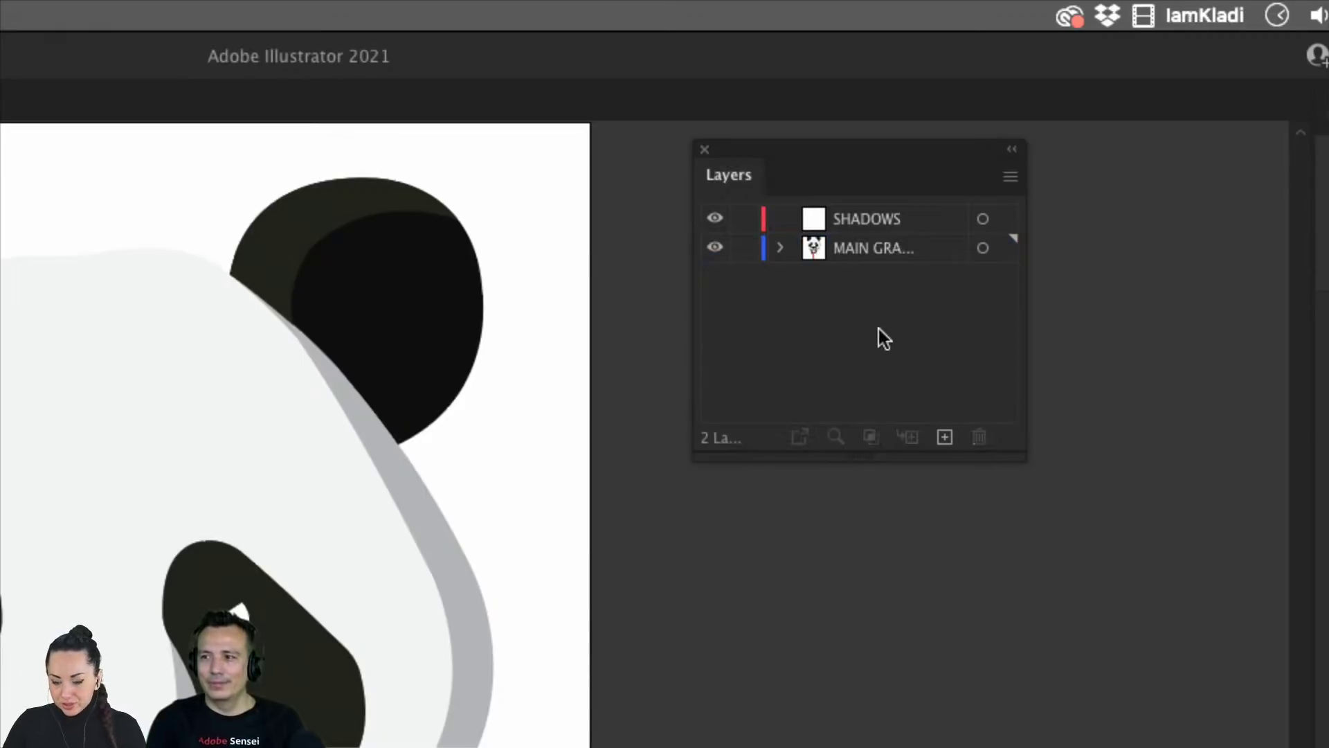
- Add a layer named OUTLINE and move it below the MAIN GRAPHICS layer
left_click(900, 247)
left_click(945, 436)
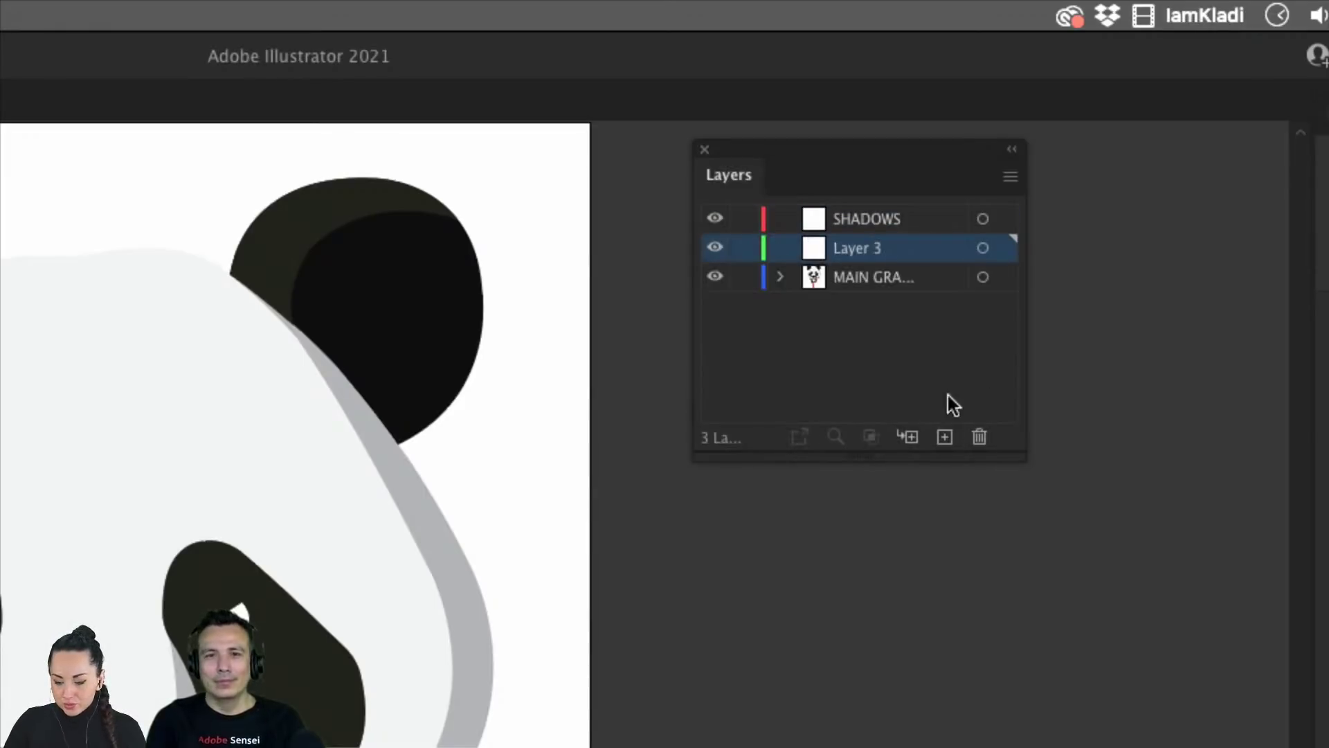
double_click(907, 256)
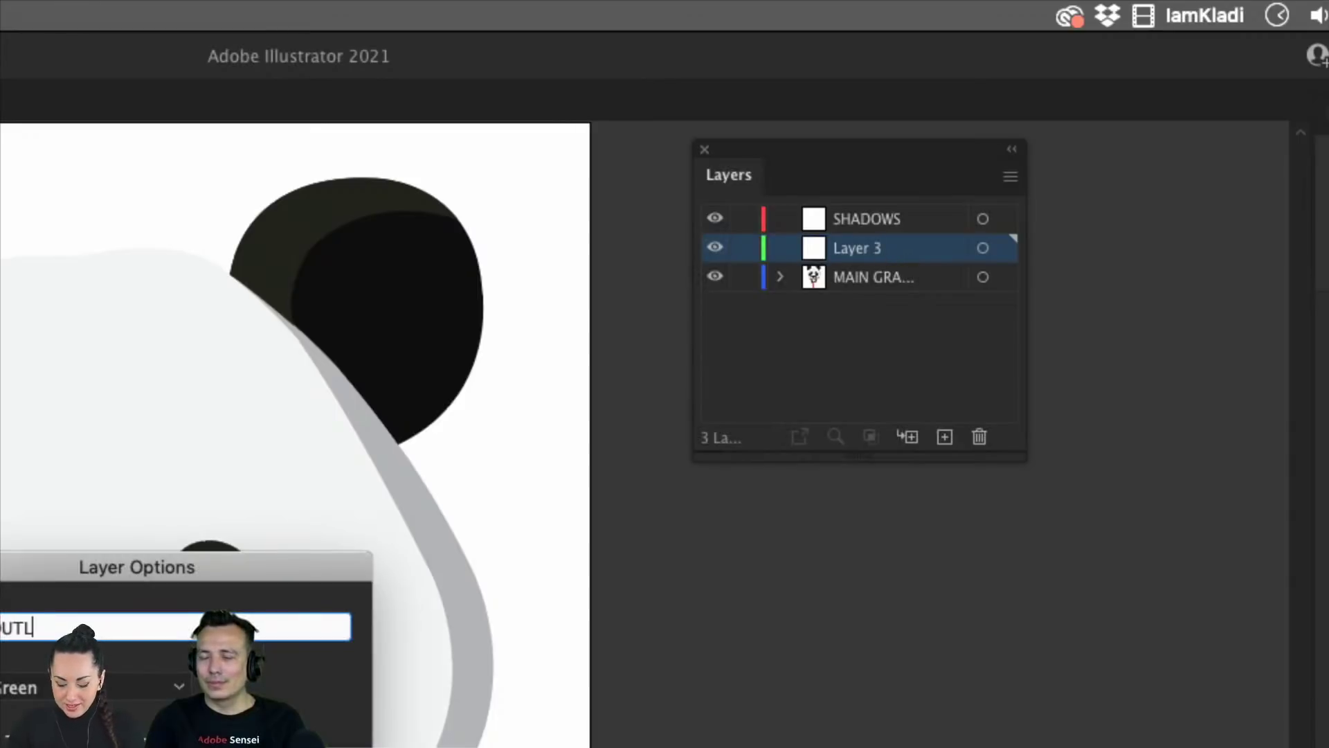
key("Return")
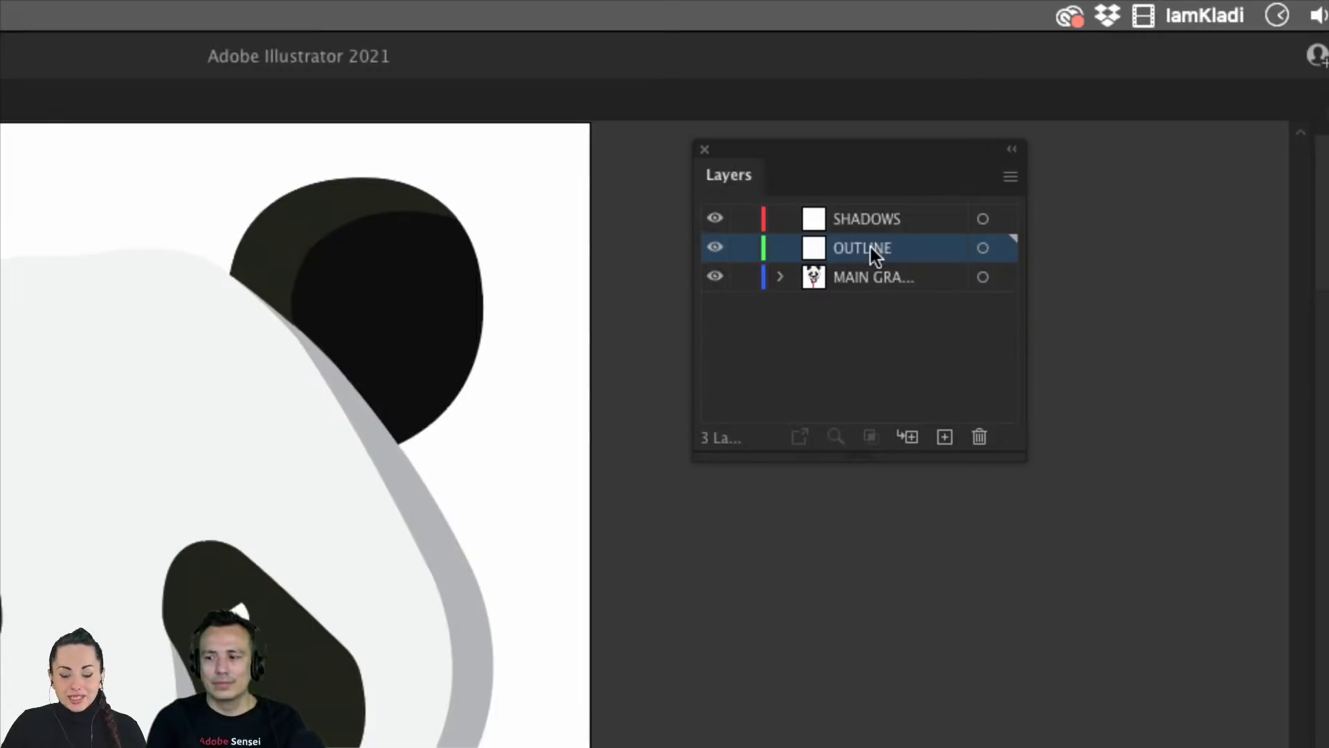
left_click_drag(882, 252, 883, 289)
left_click(878, 301)
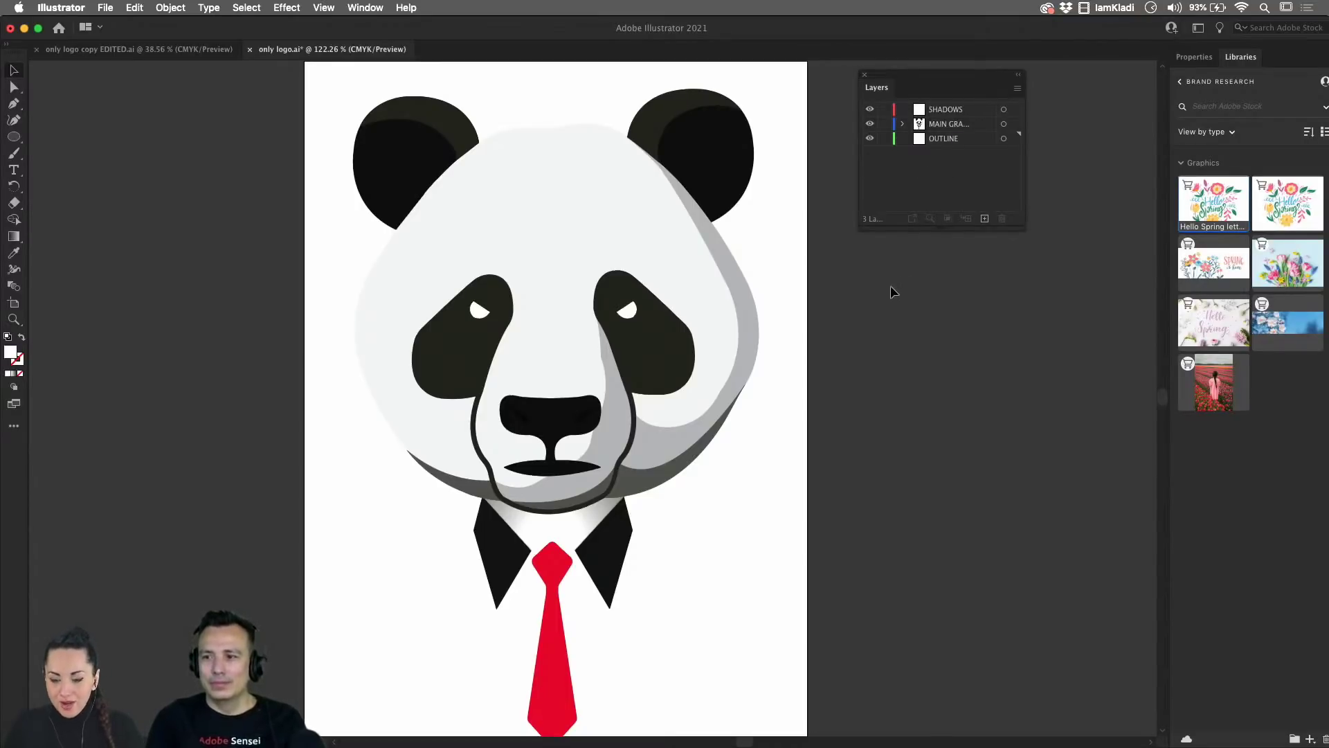
- Select the whole panda artwork and examine its vector paths around the face and muzzle
left_click(746, 368)
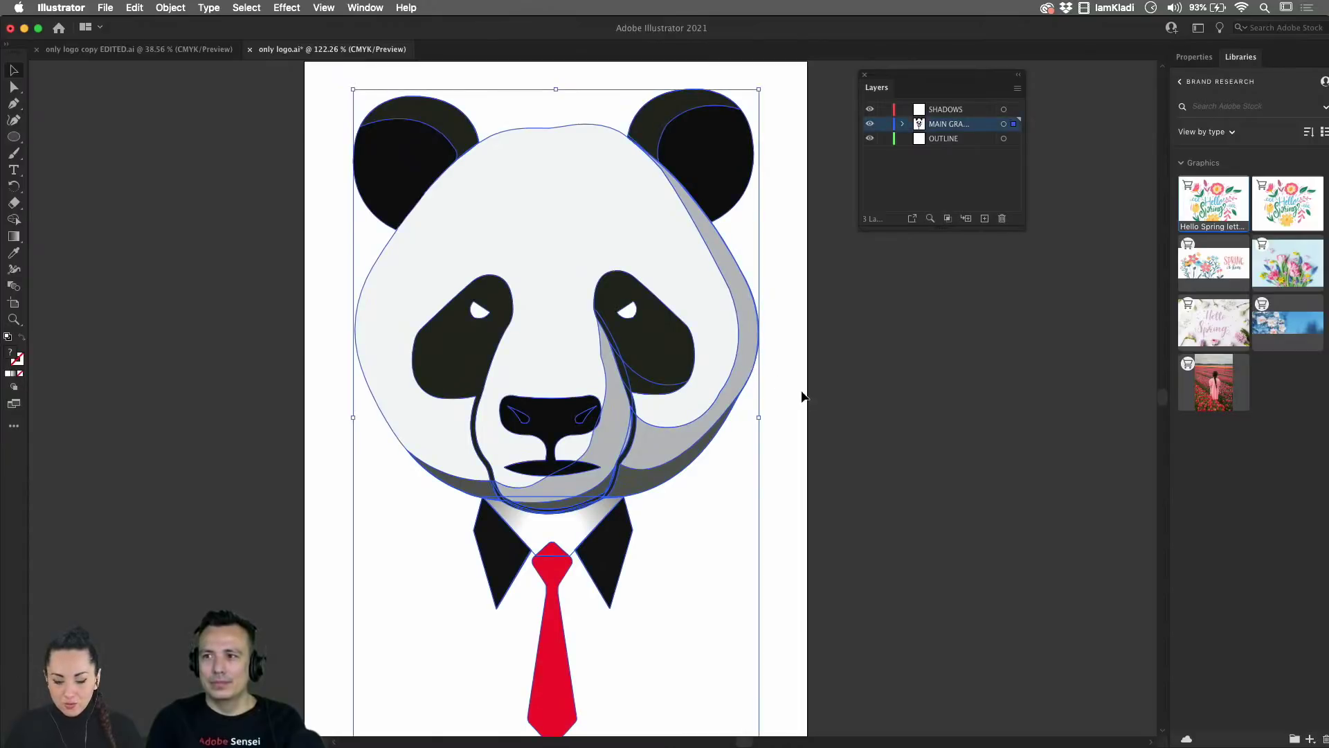
scroll(793, 387, "down", 2)
scroll(793, 381, "up", 2)
left_click(821, 479)
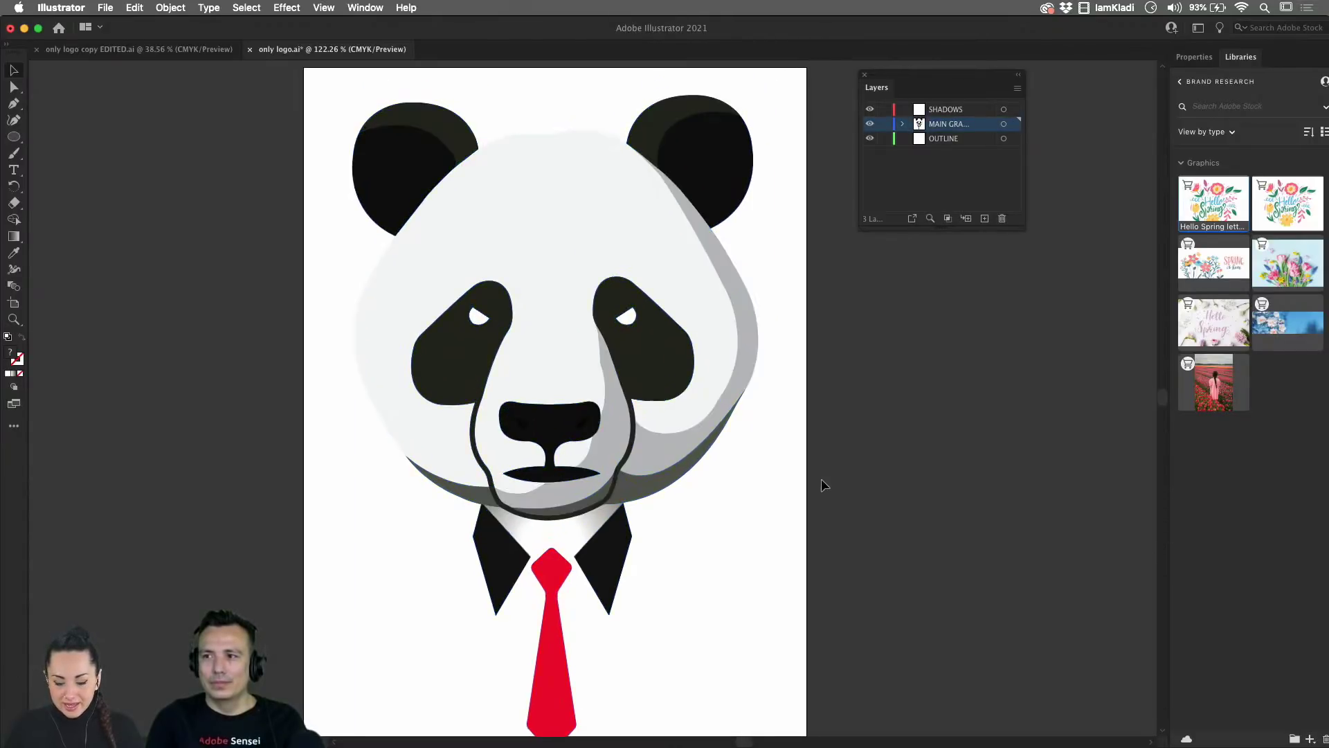
left_click(675, 446)
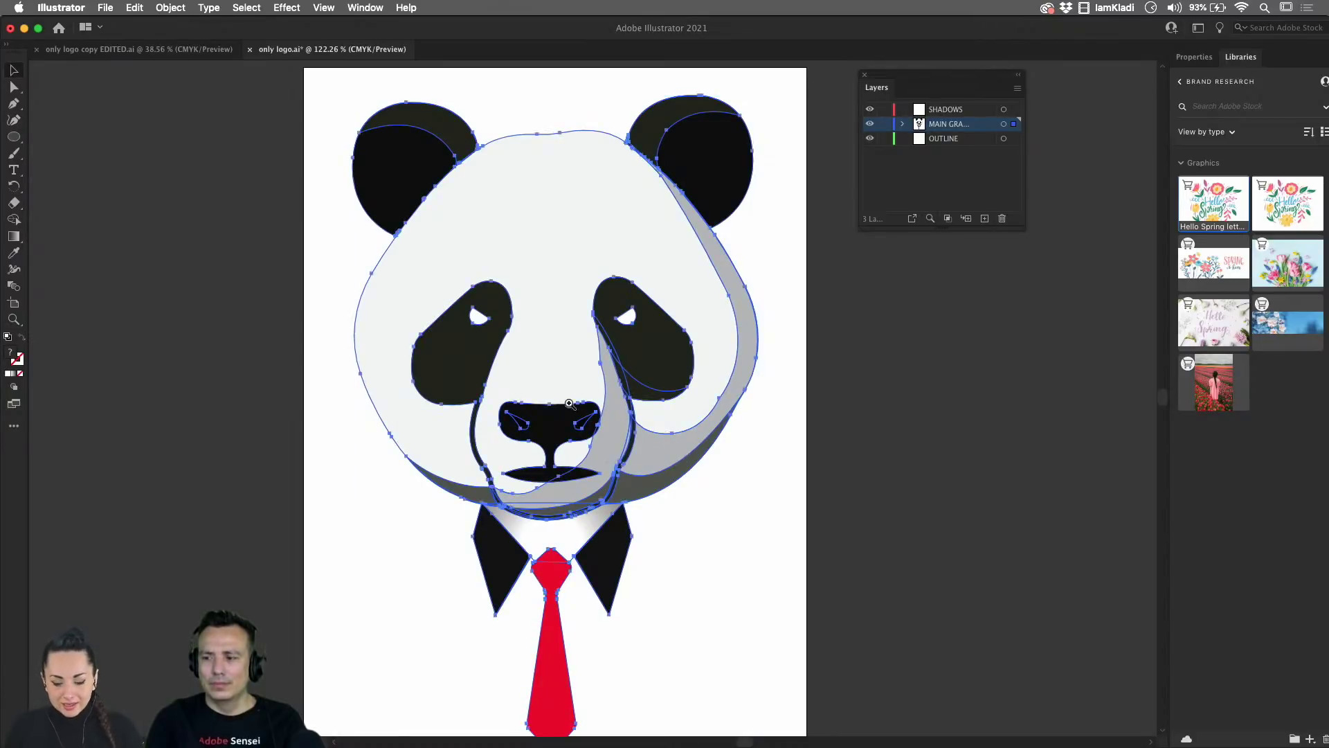
scroll(568, 405, "up", 3)
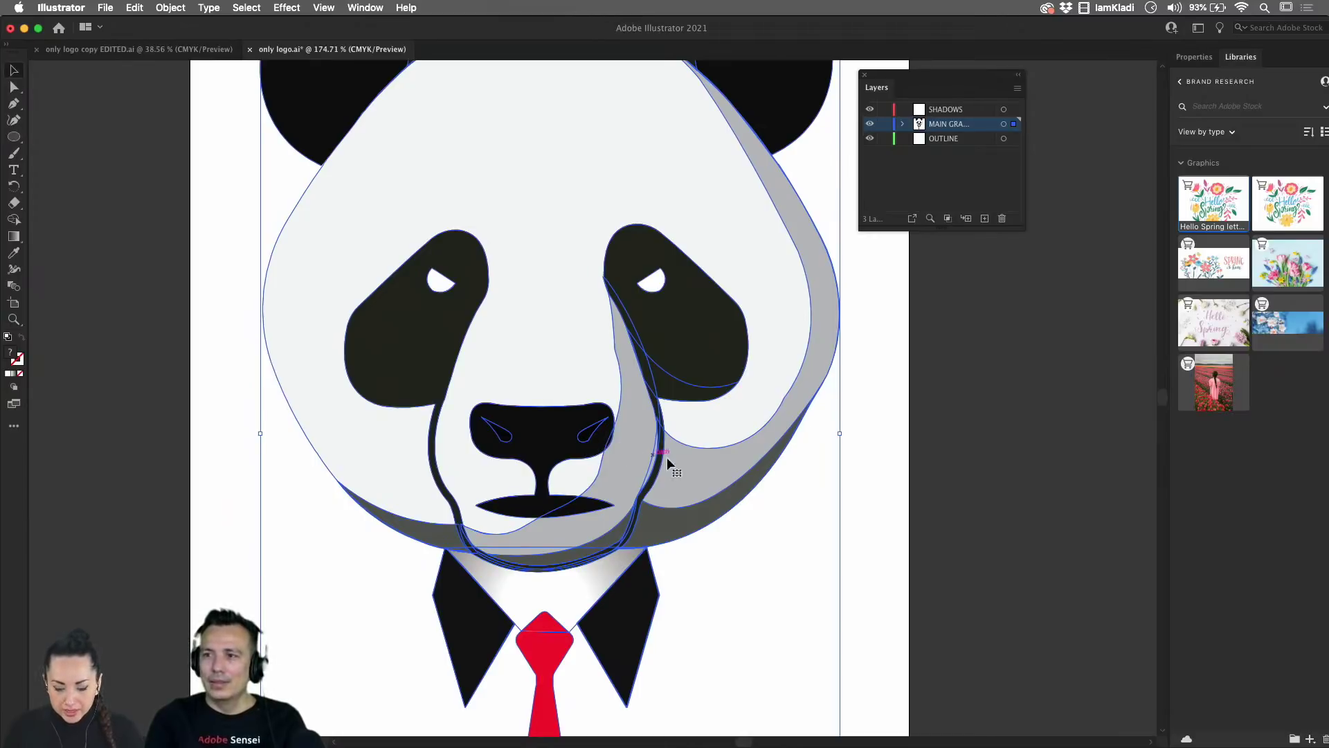
- Try to move the two grey face shadows from MAIN GRAPHICS to the SHADOWS layer by cutting and pasting in front, and undo it
scroll(685, 478, "down", 2)
left_click(784, 480)
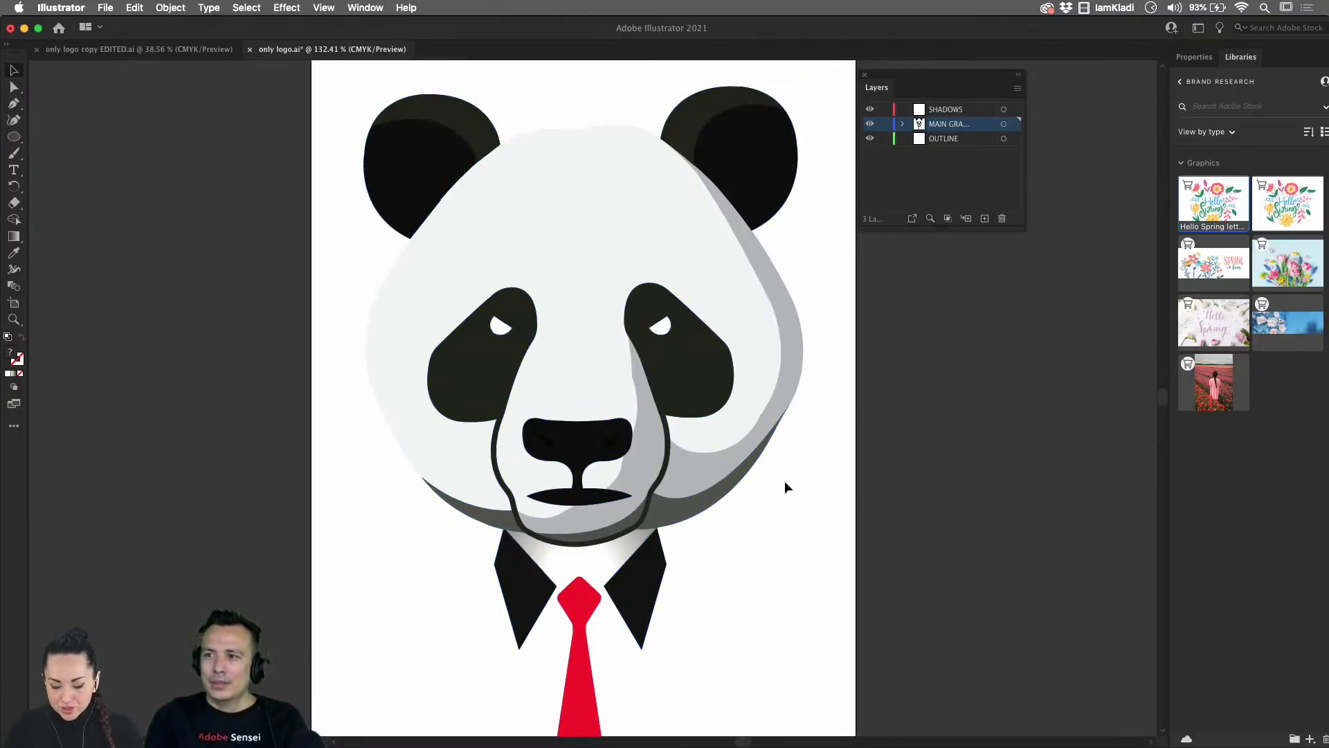
left_click(736, 470)
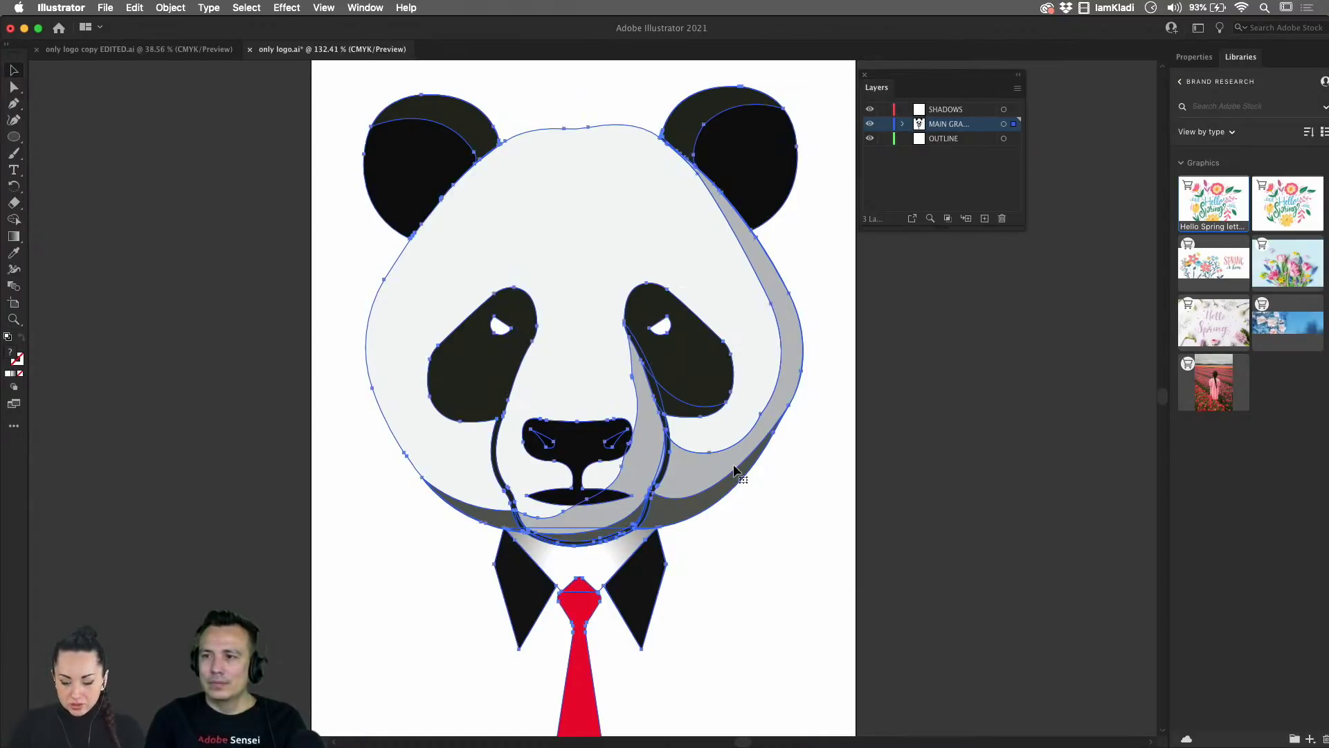
left_click(712, 462)
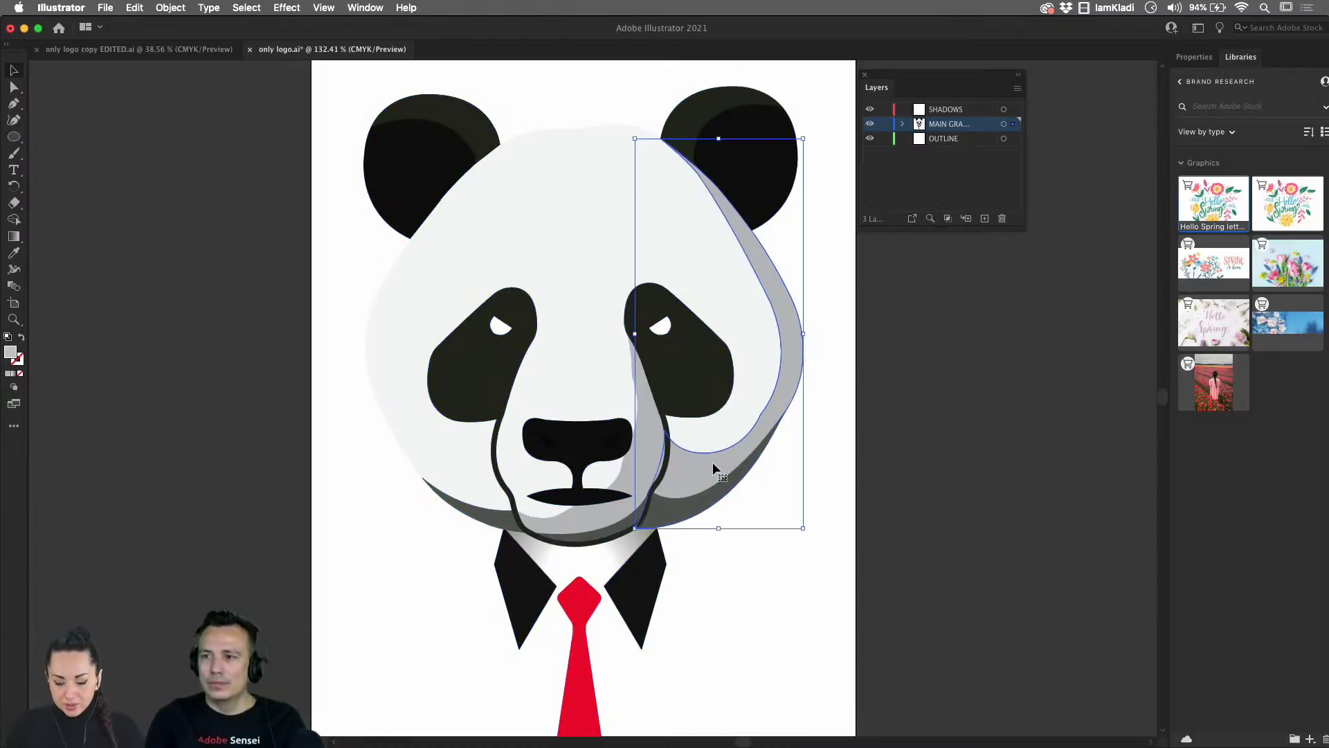
left_click(654, 439, "shift")
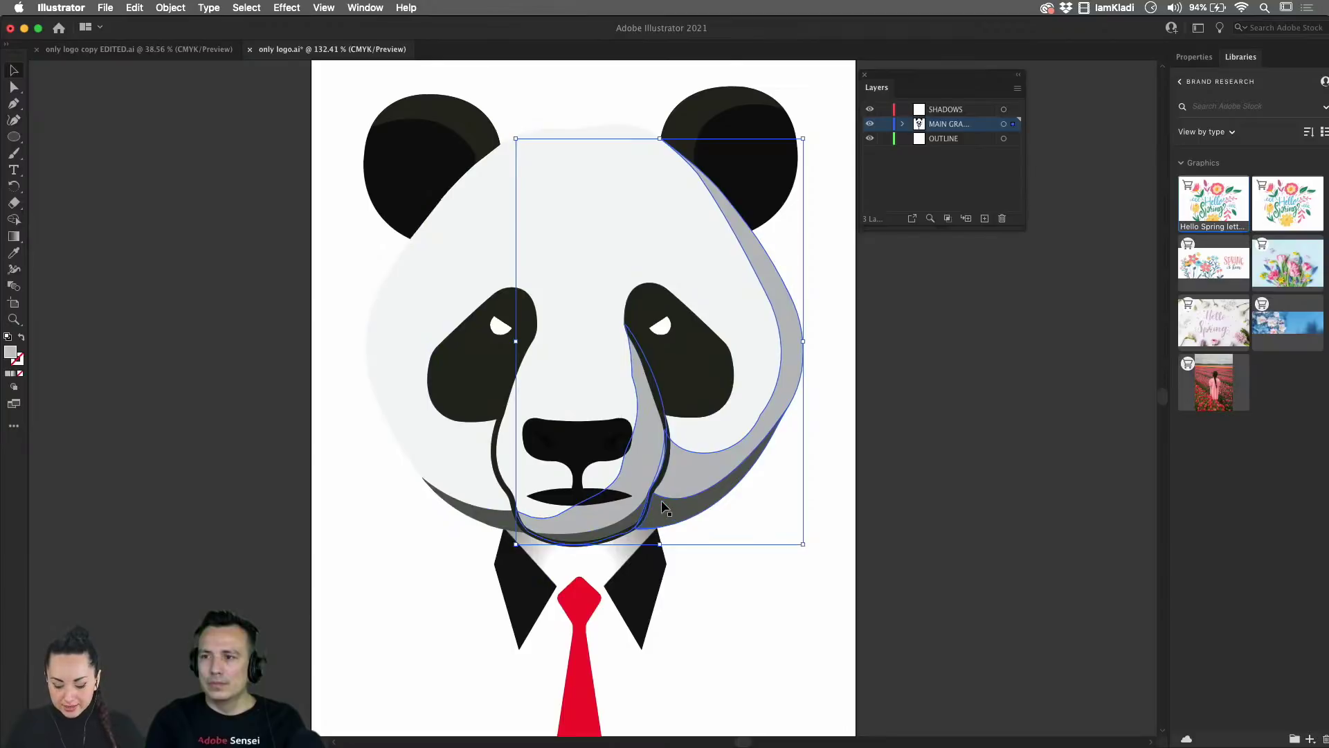
key("a")
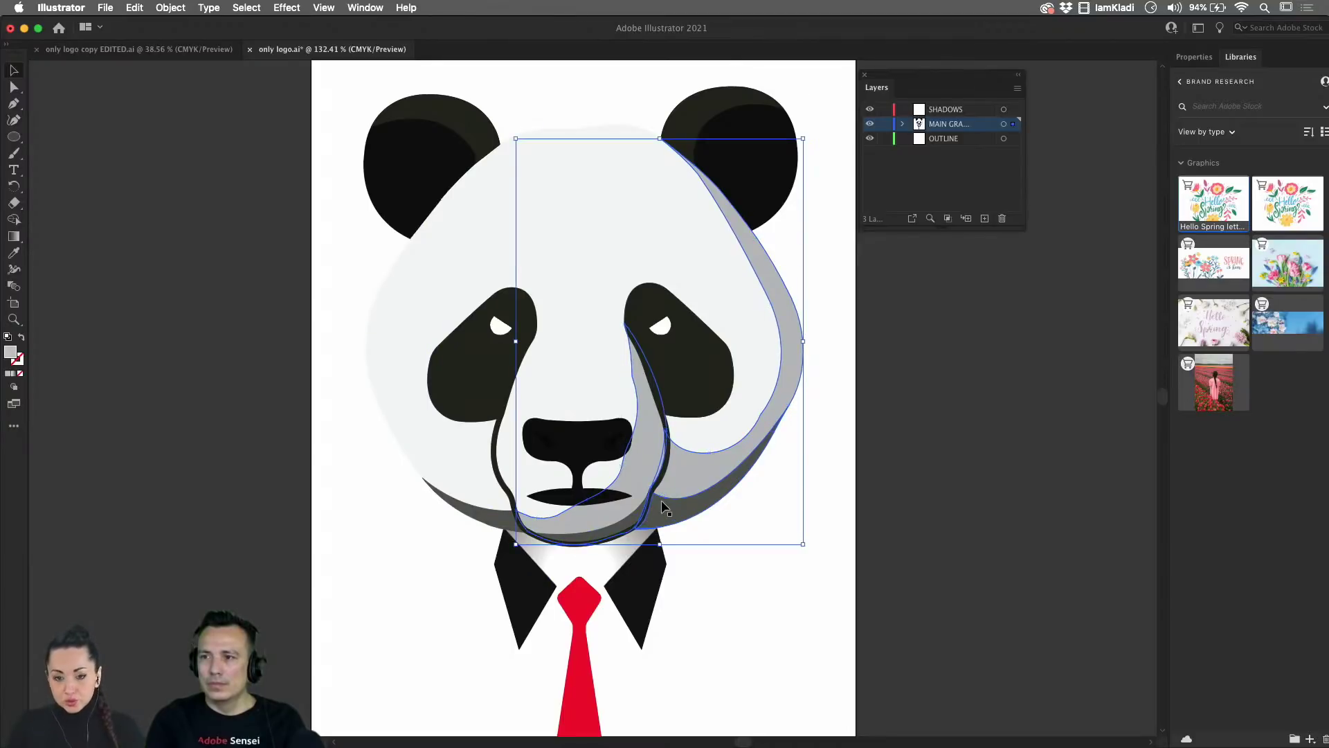
key("super+x")
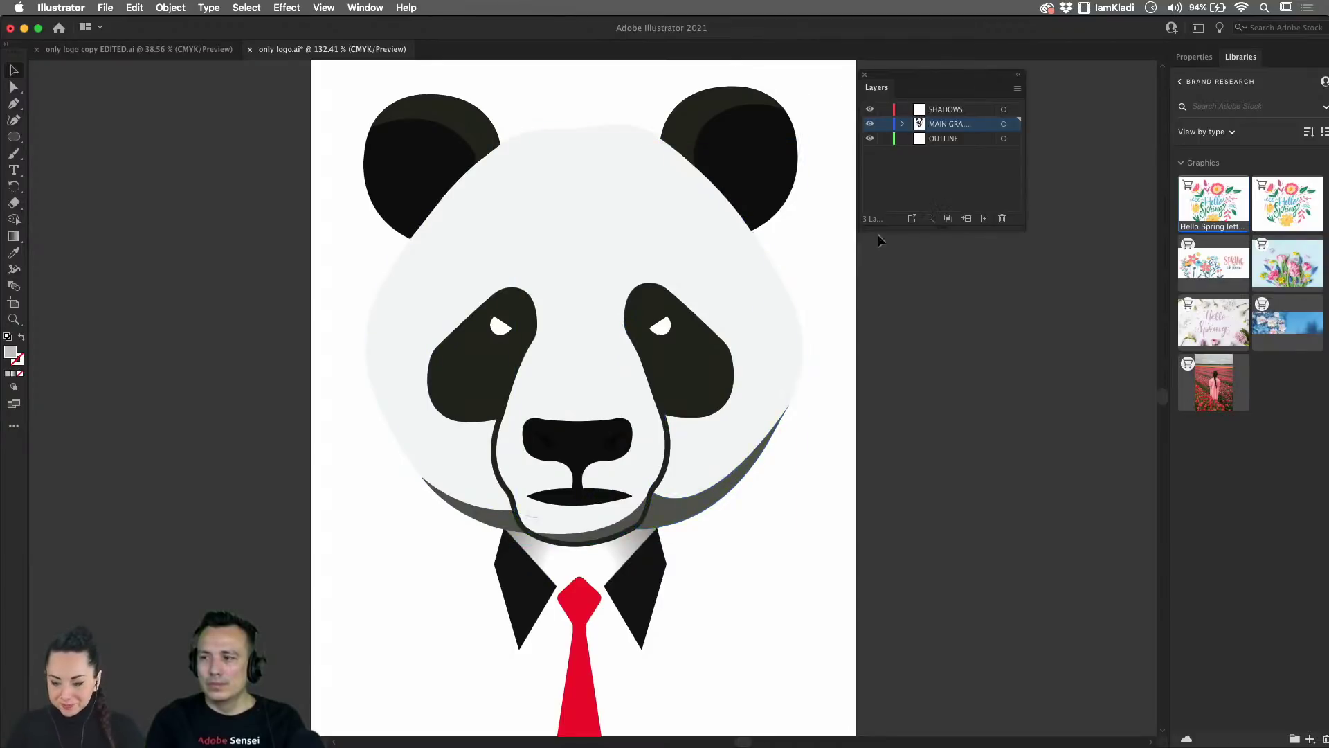
left_click(964, 114)
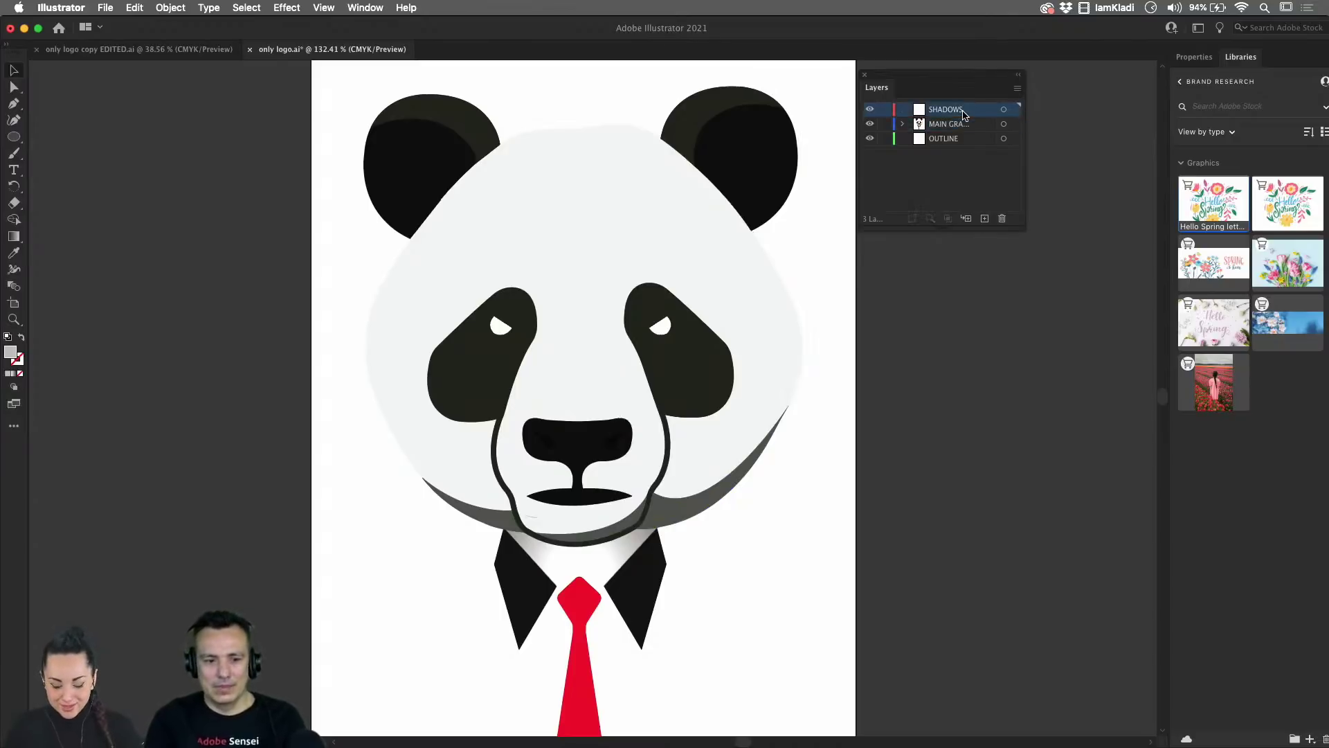
key("super+f")
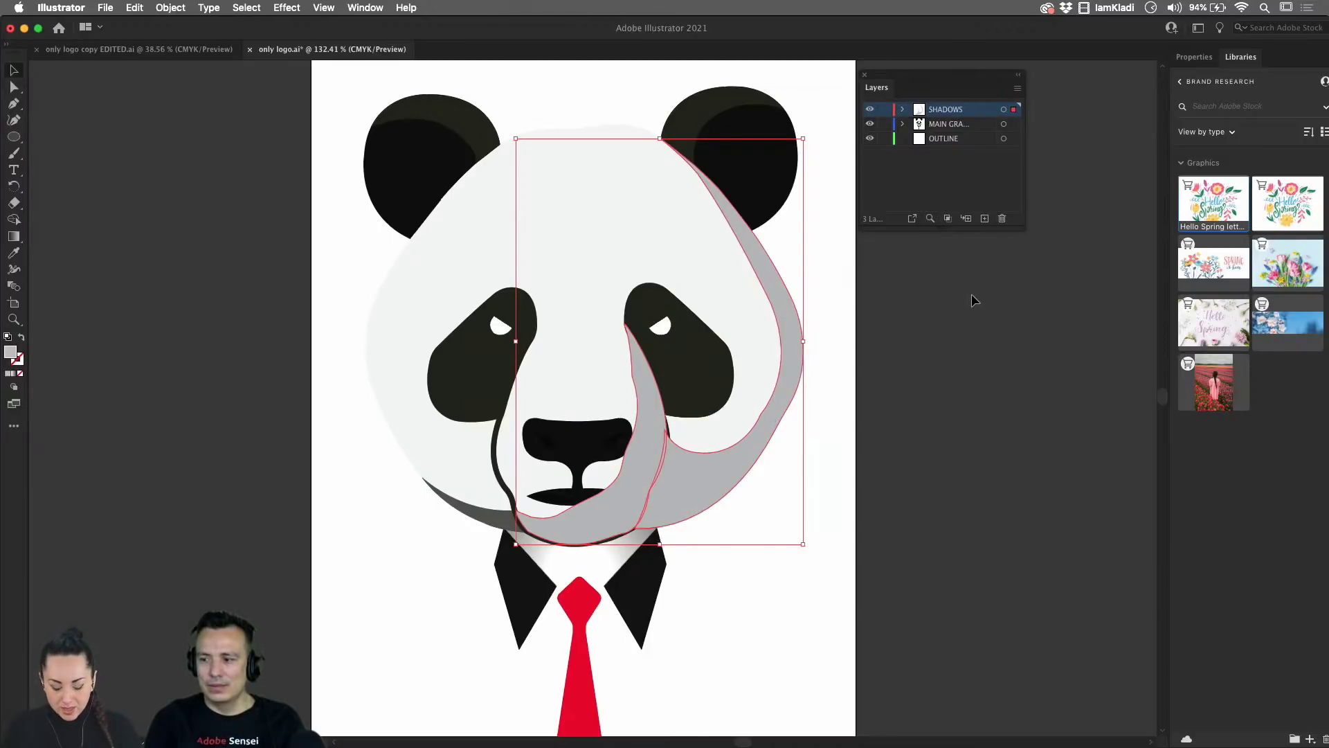
key("Delete")
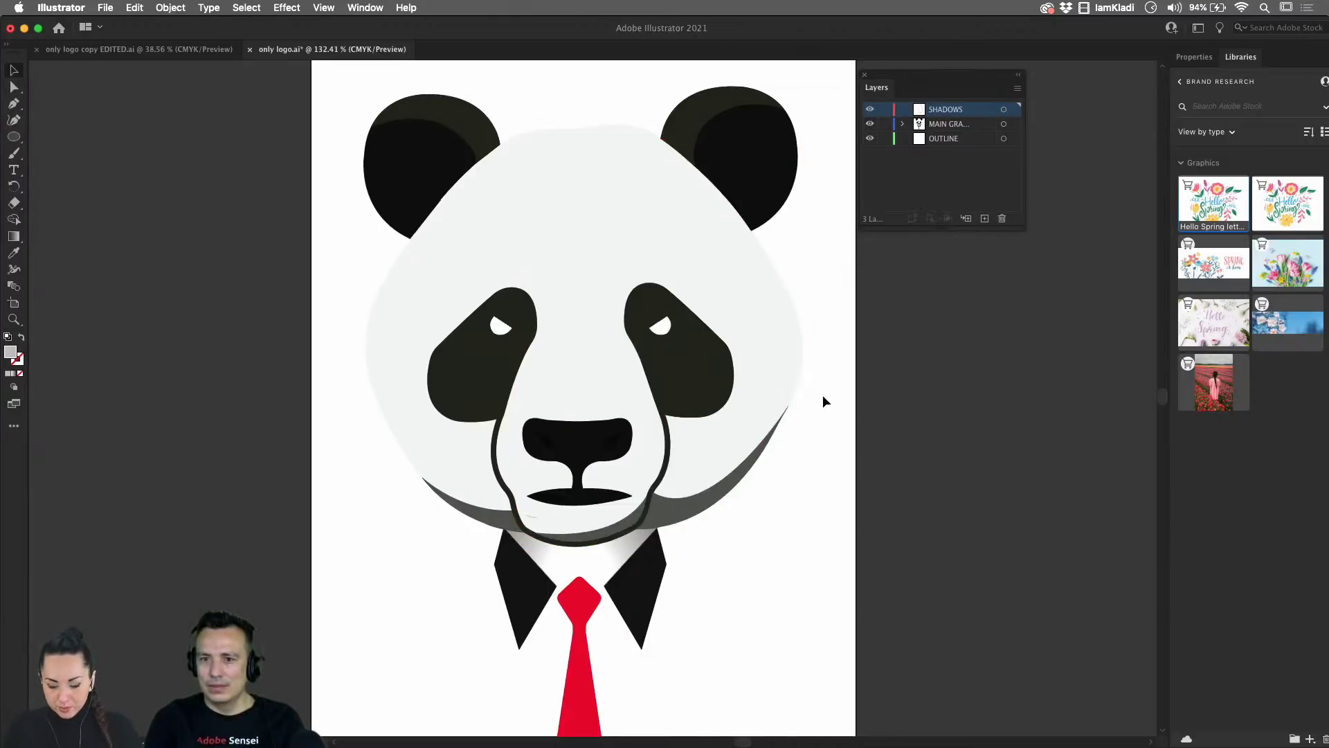
key("ctrl+z")
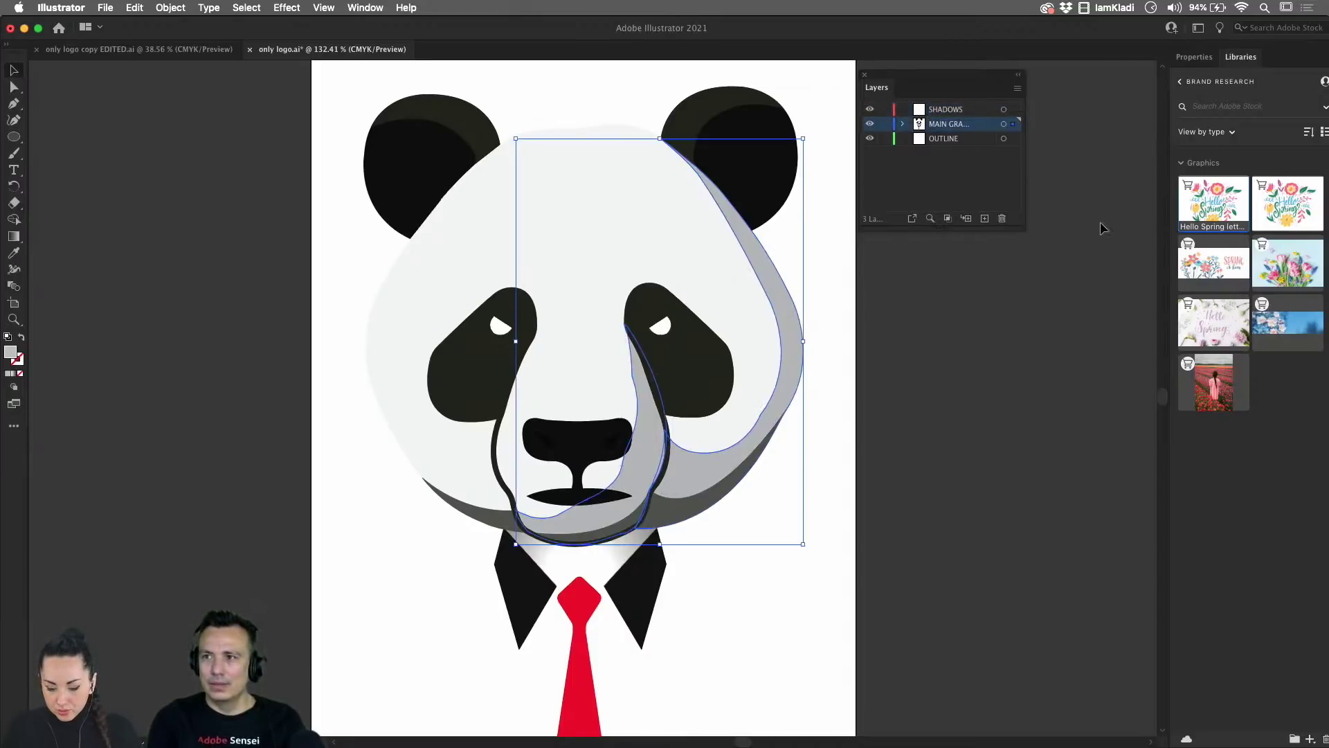
- Show the object properties and examine the grey shadow path along the side of the face in isolation mode
left_click(1193, 57)
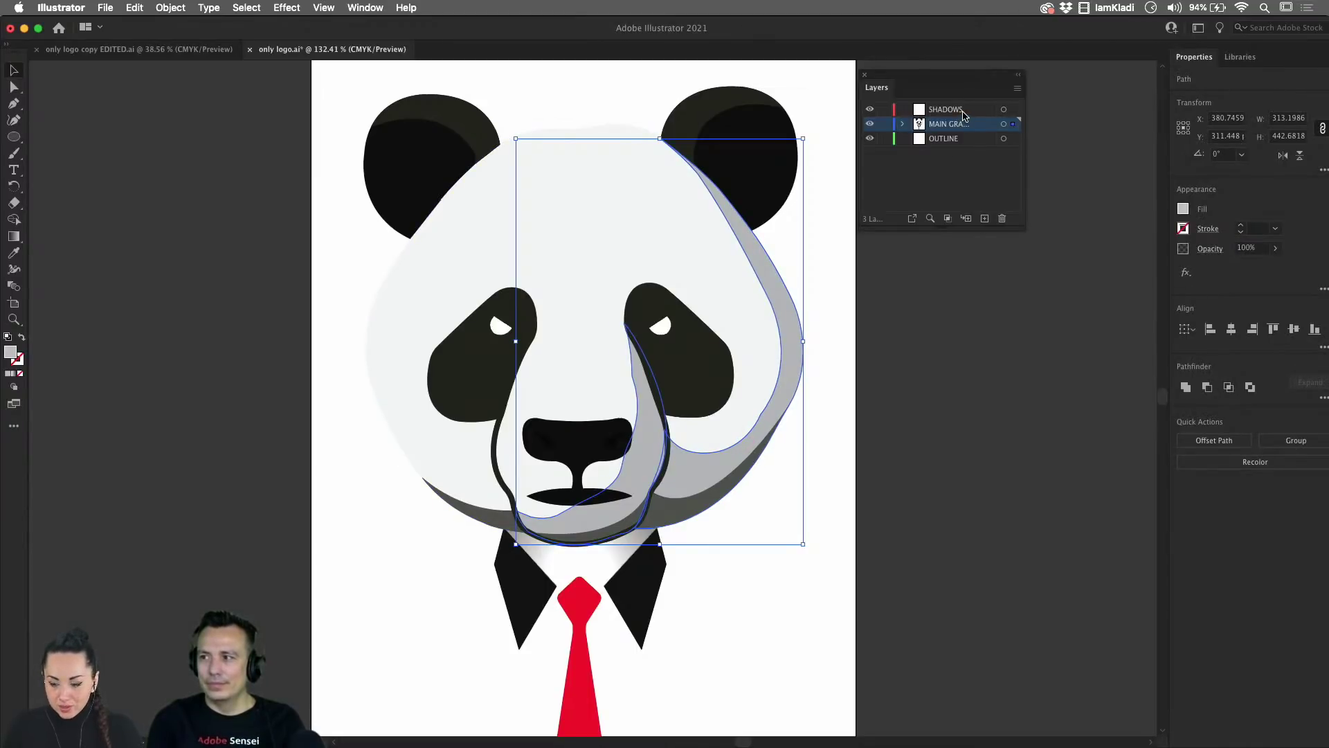
left_click(1027, 294)
left_click(796, 399)
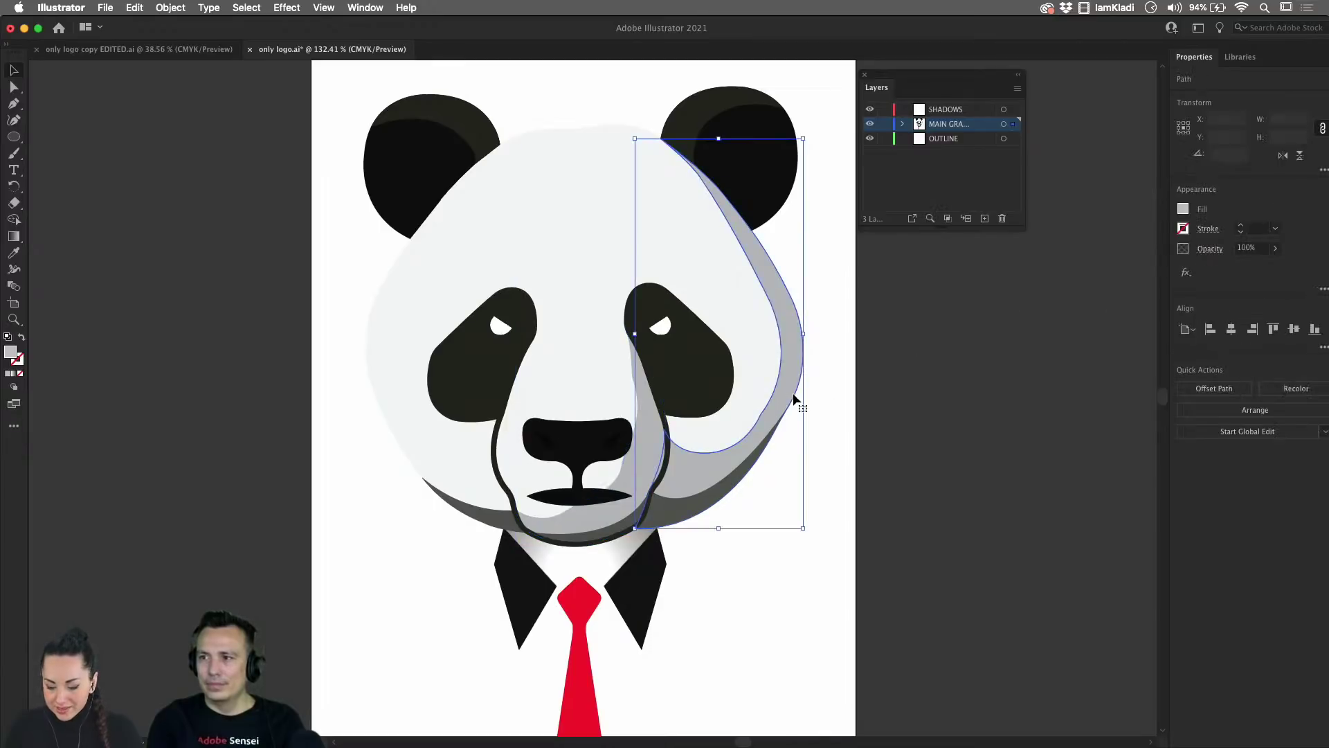
double_click(792, 397)
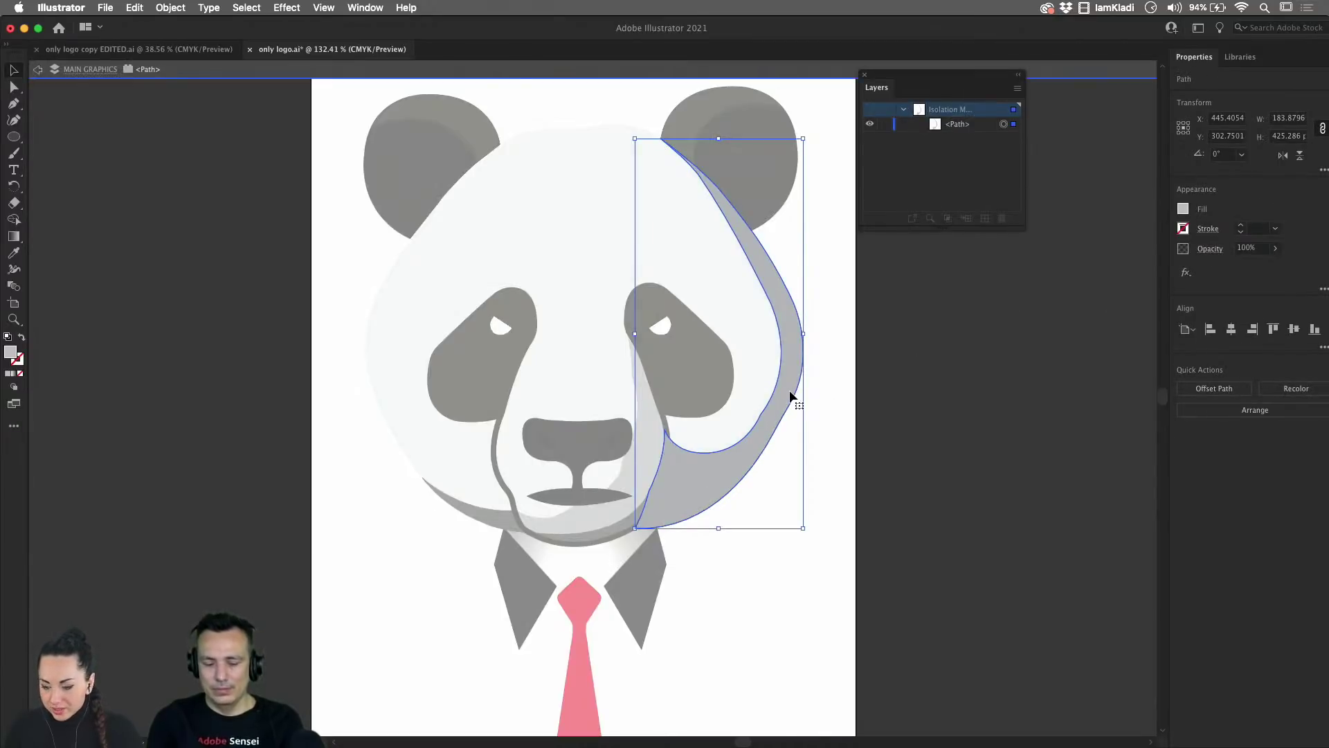
key("Escape")
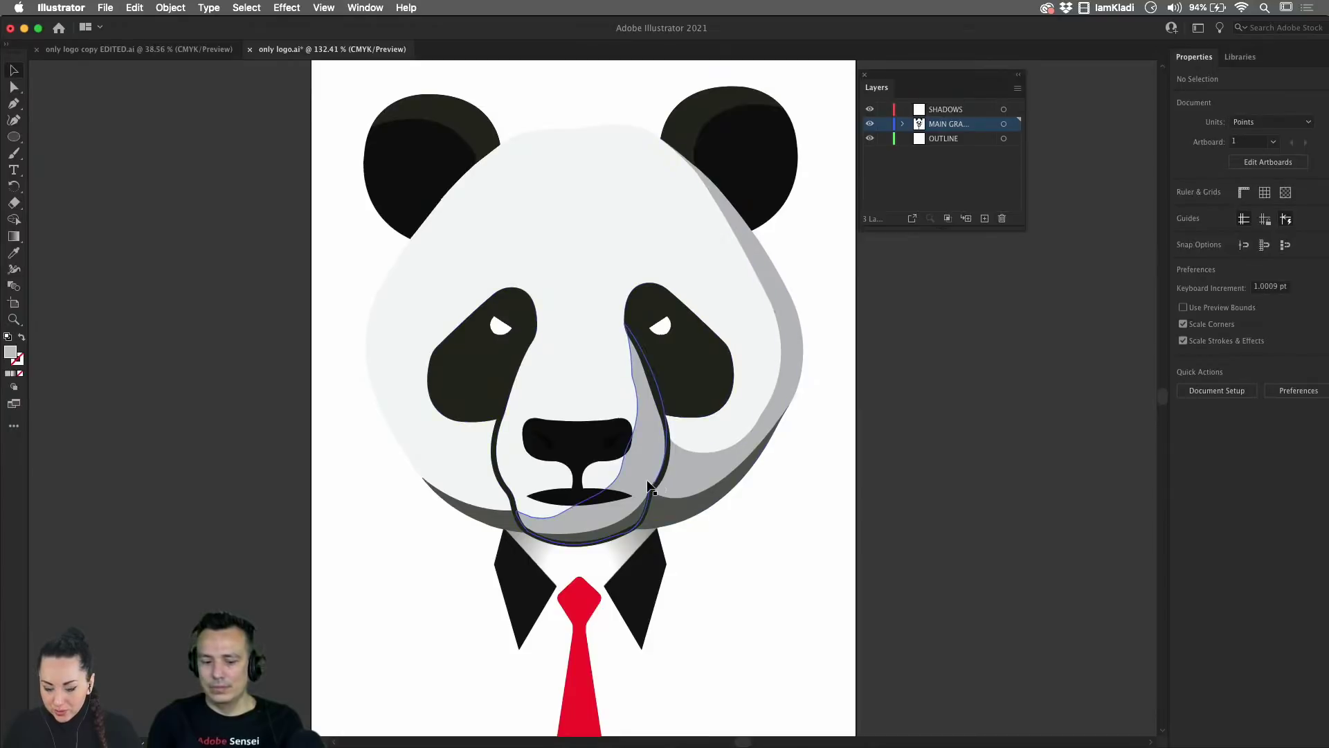
- Add a layer named DETAILS above the SHADOWS layer
left_click(668, 443)
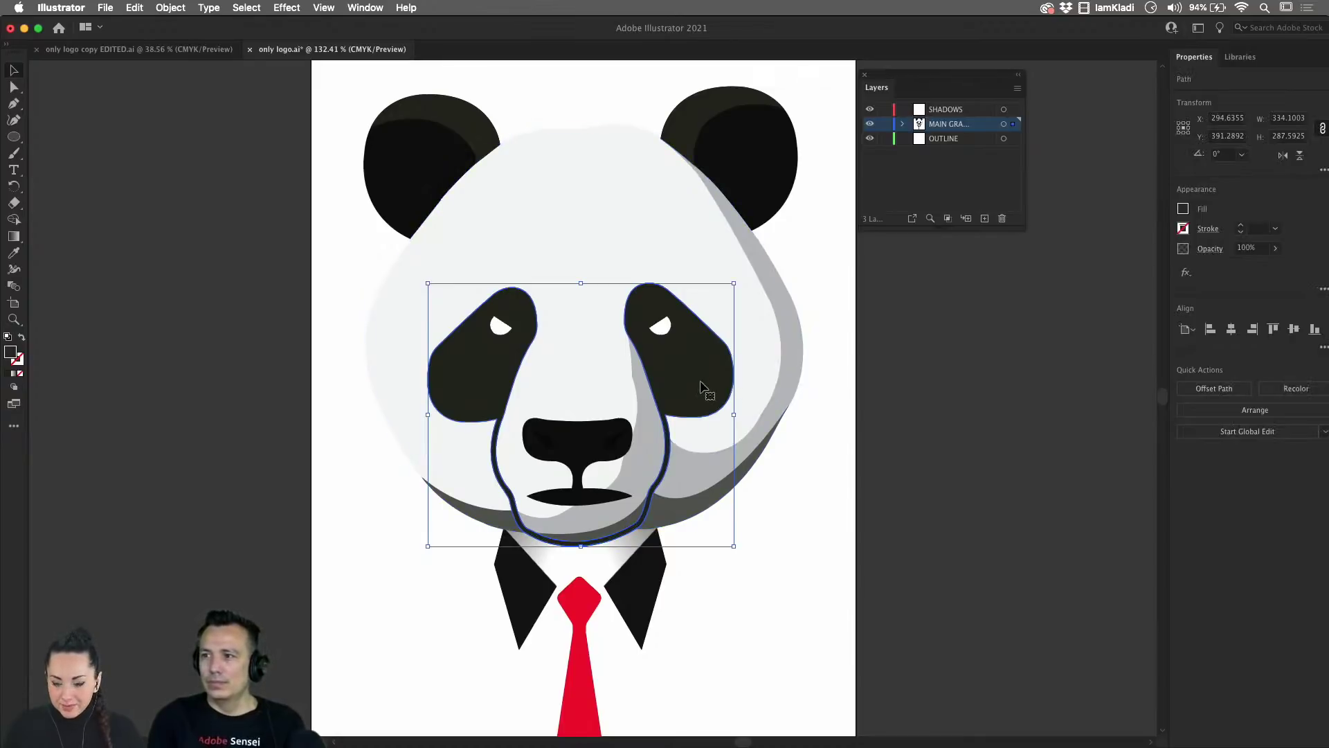
left_click(947, 109)
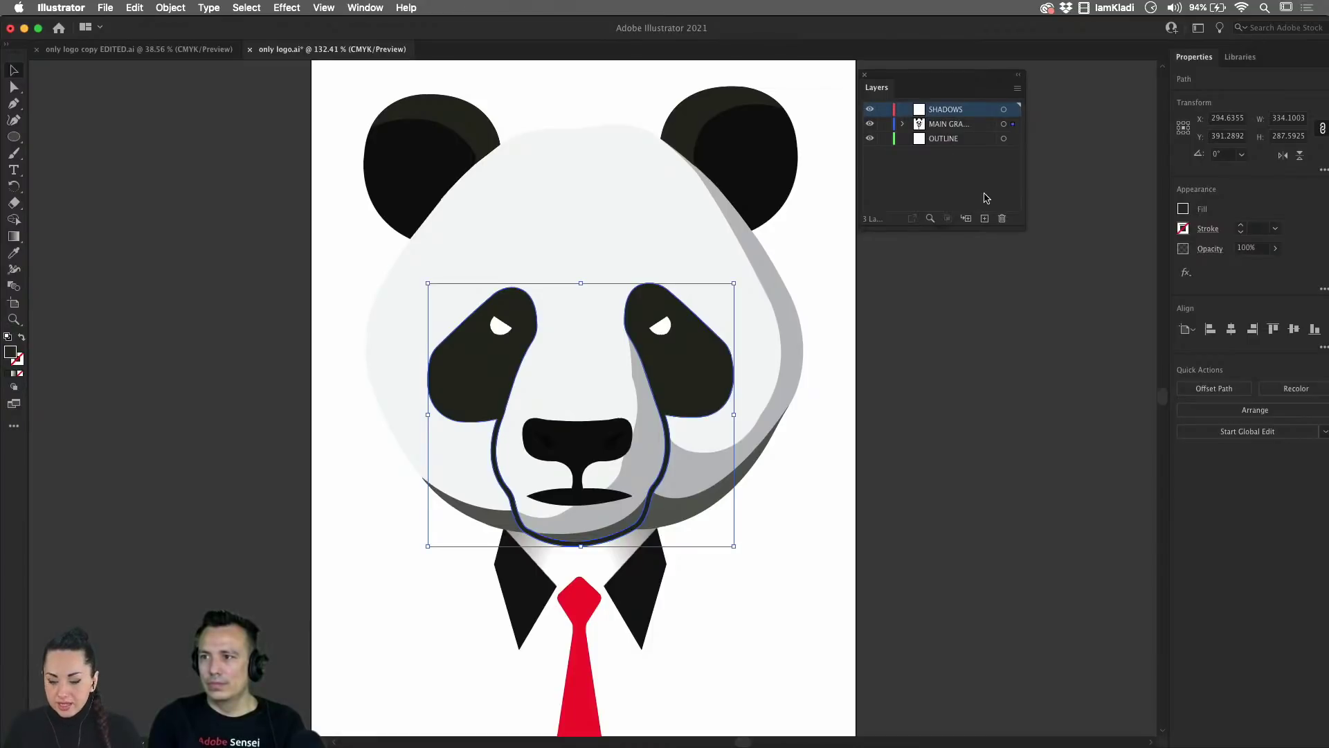
left_click(984, 218)
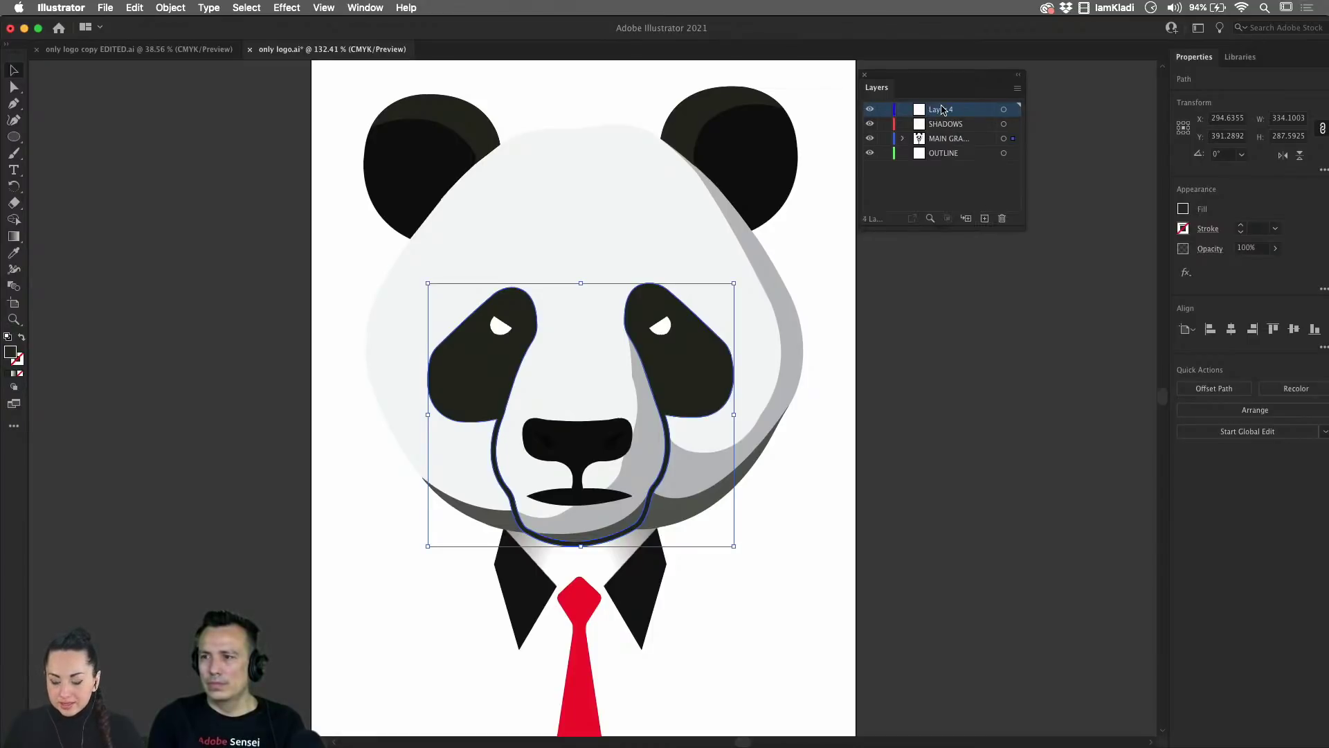
double_click(942, 108)
type("DETAILS")
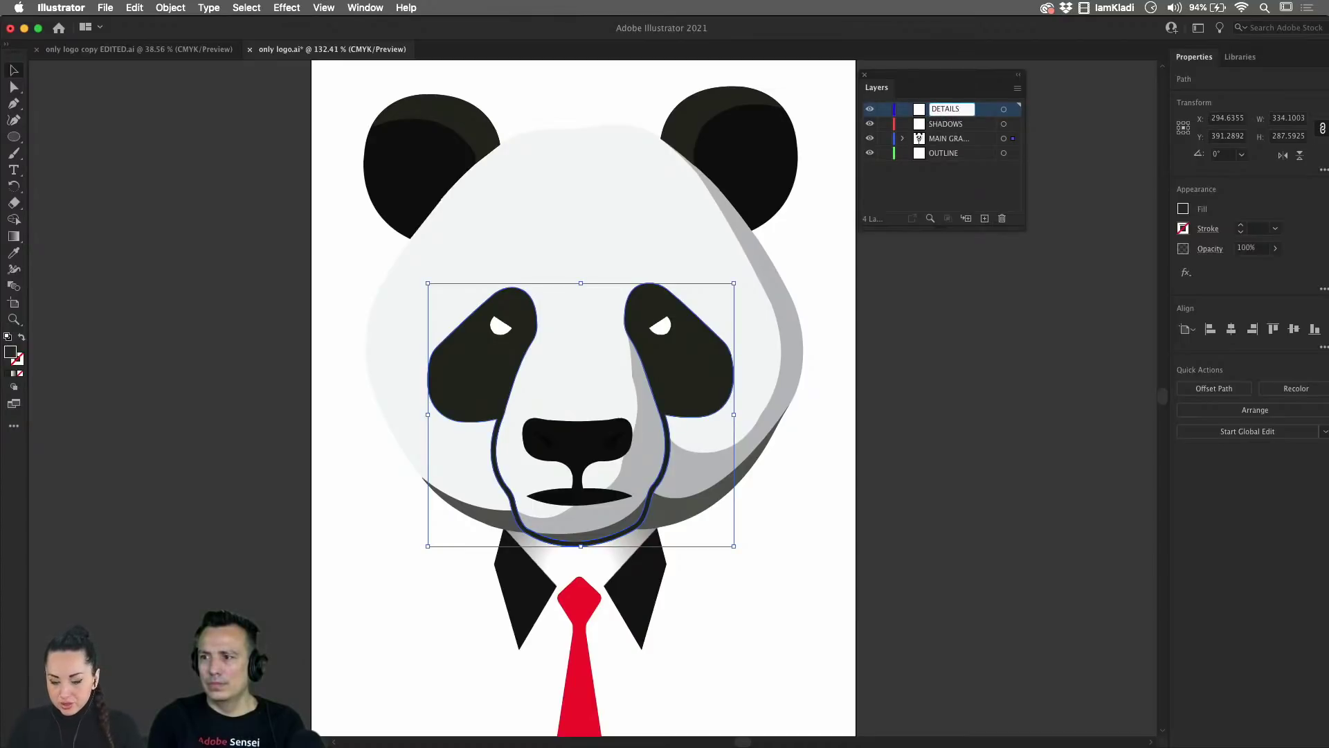
key("Return")
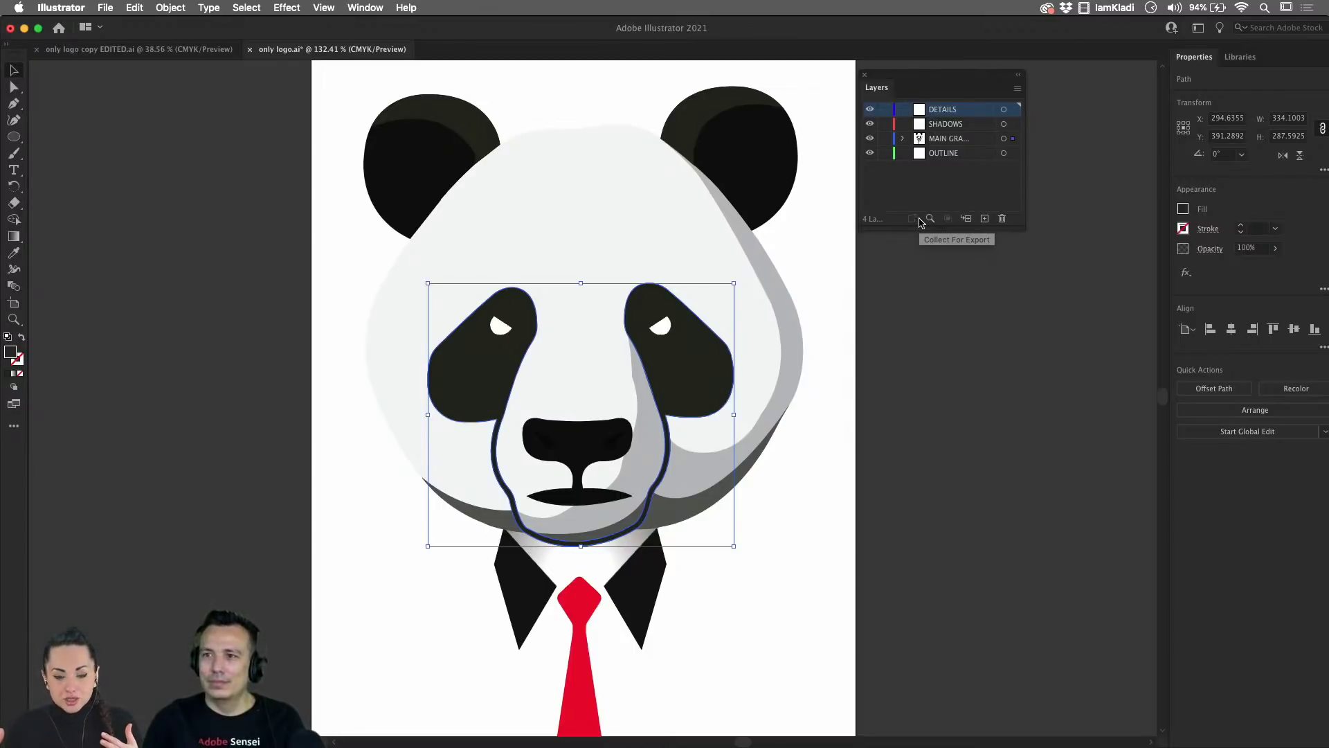
- Move the dark eye patches and muzzle outline path from MAIN GRAPHICS to the DETAILS layer, keeping its position
left_click(900, 363)
left_click(698, 374)
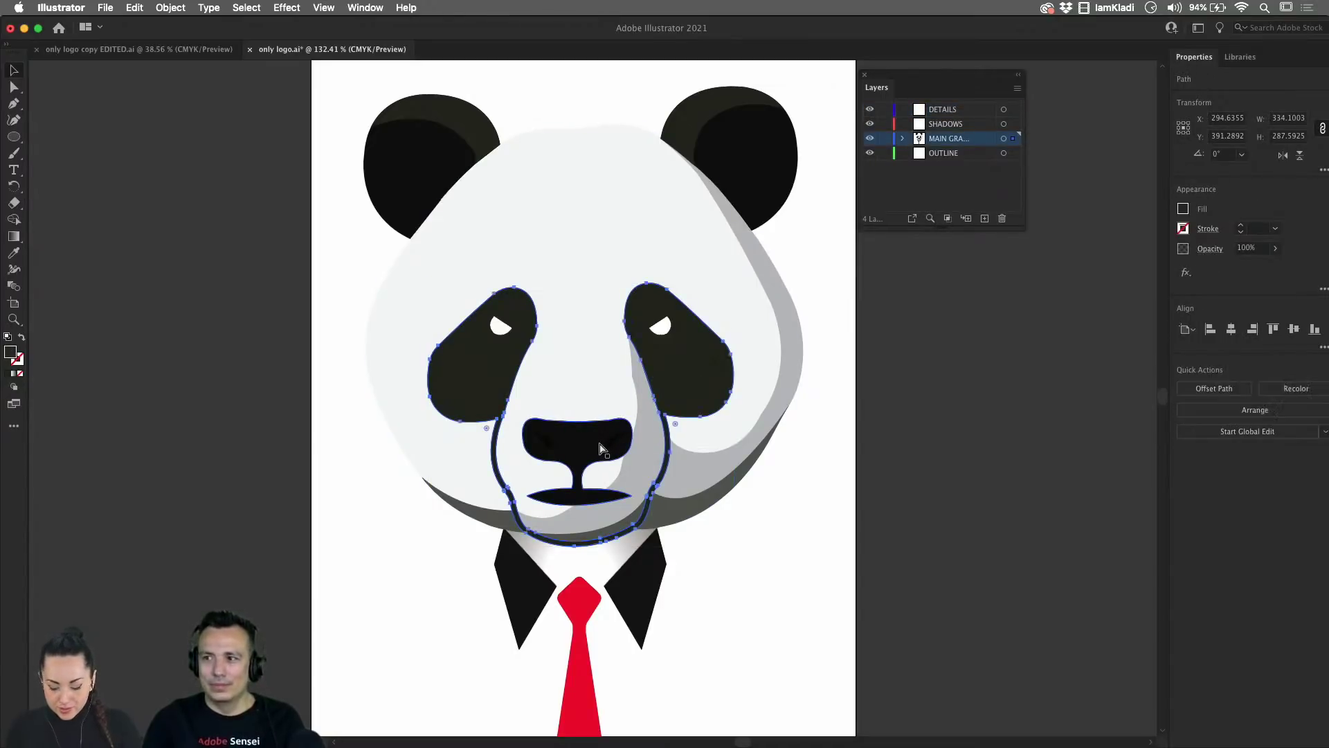
key("Delete")
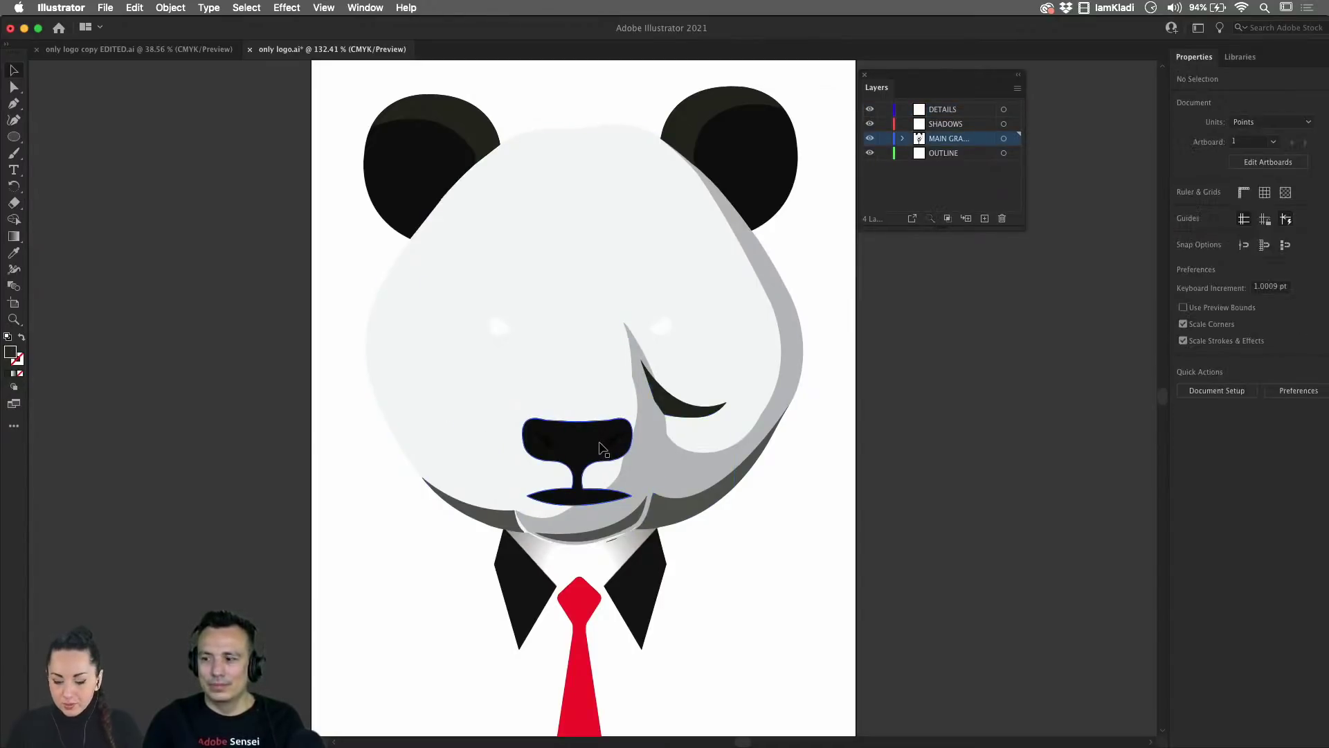
left_click(943, 112)
key("cmd+z")
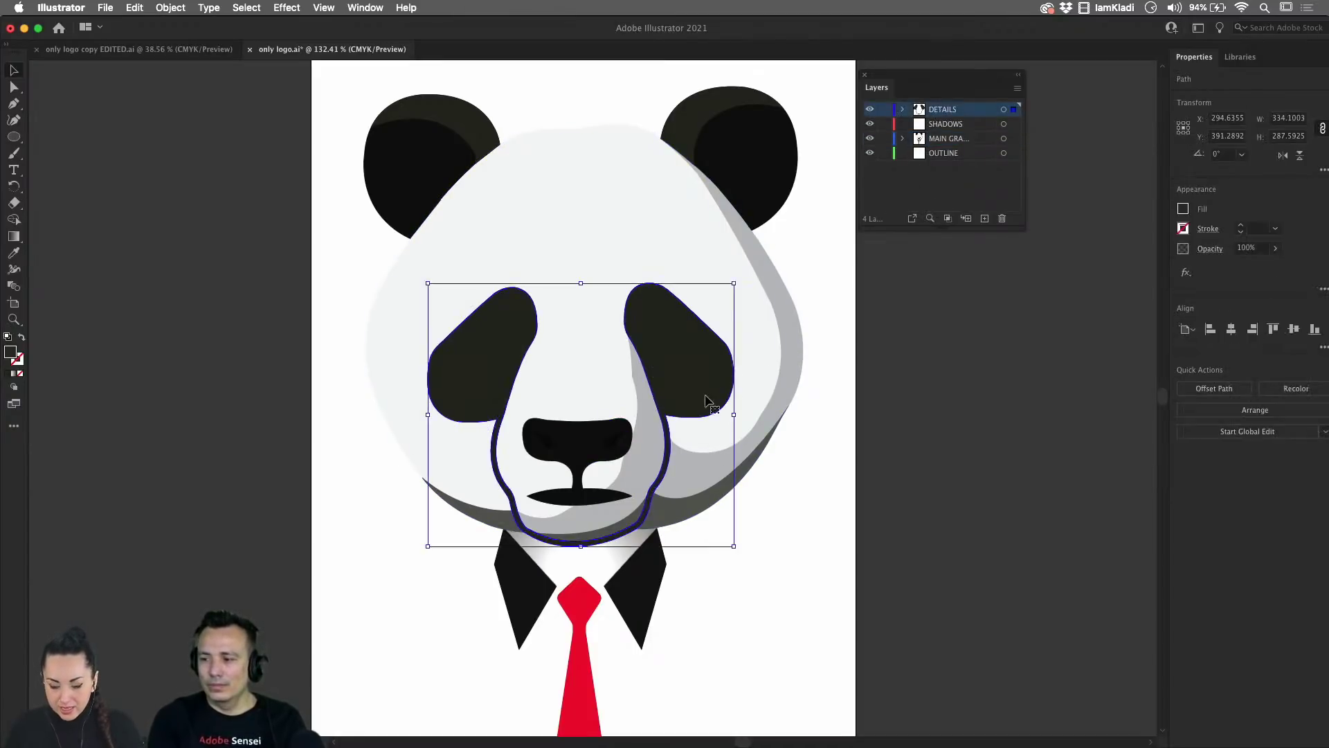
- Hide the DETAILS layer and cut the white eyes, dark eye-patch crescent, nose, mouth and nostrils out of MAIN GRAPHICS
left_click(869, 109)
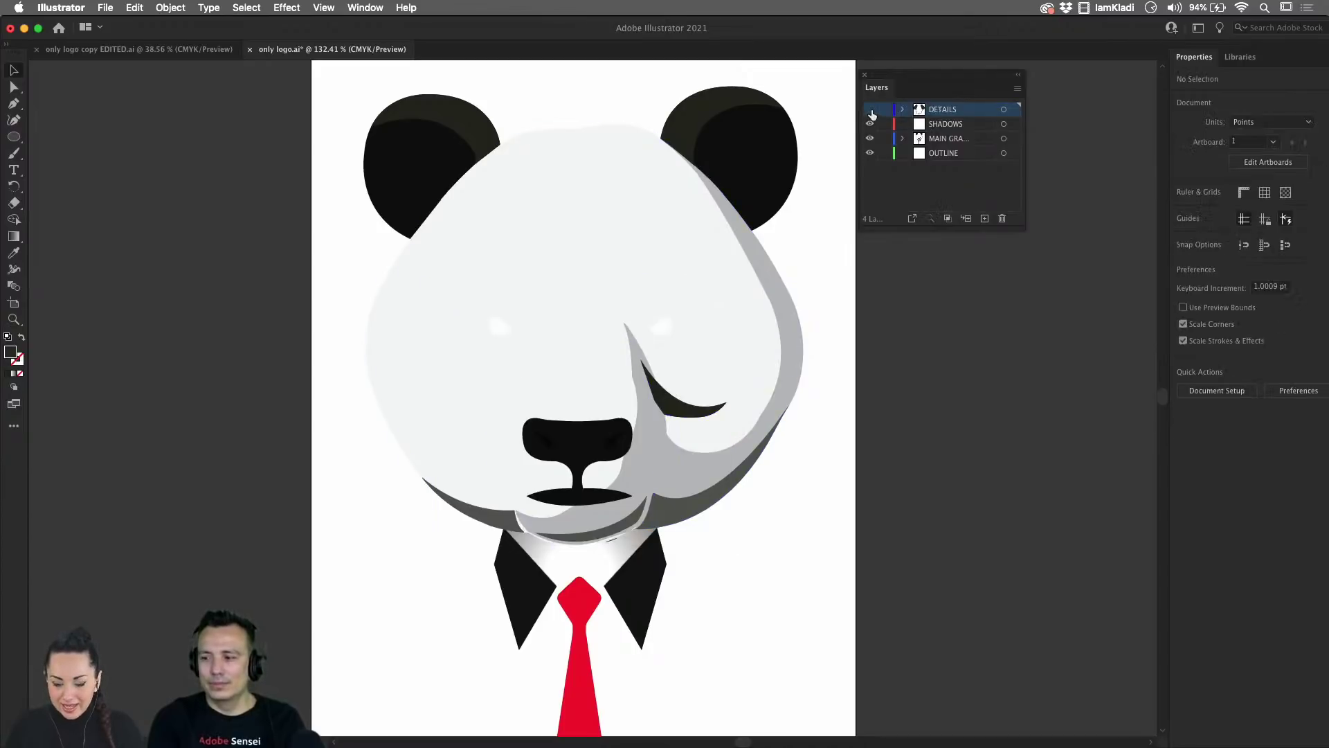
left_click(500, 330)
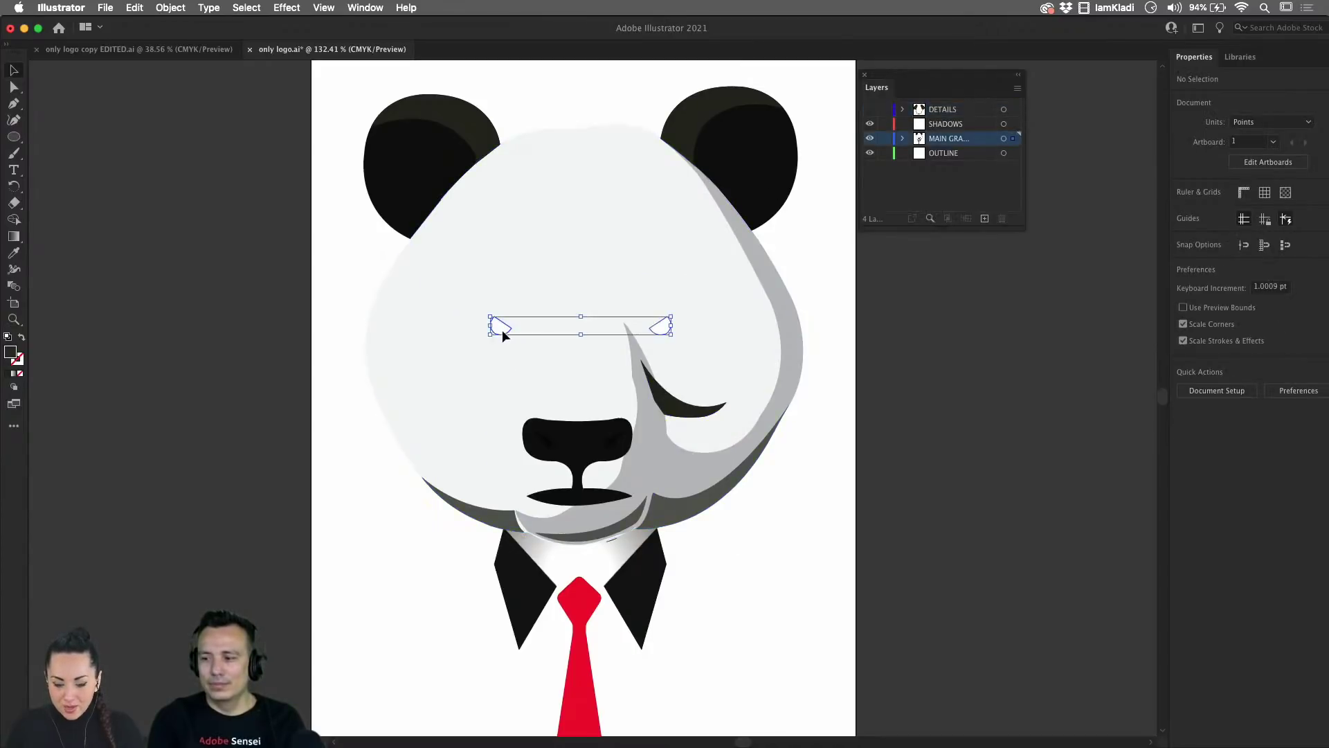
left_click(661, 401)
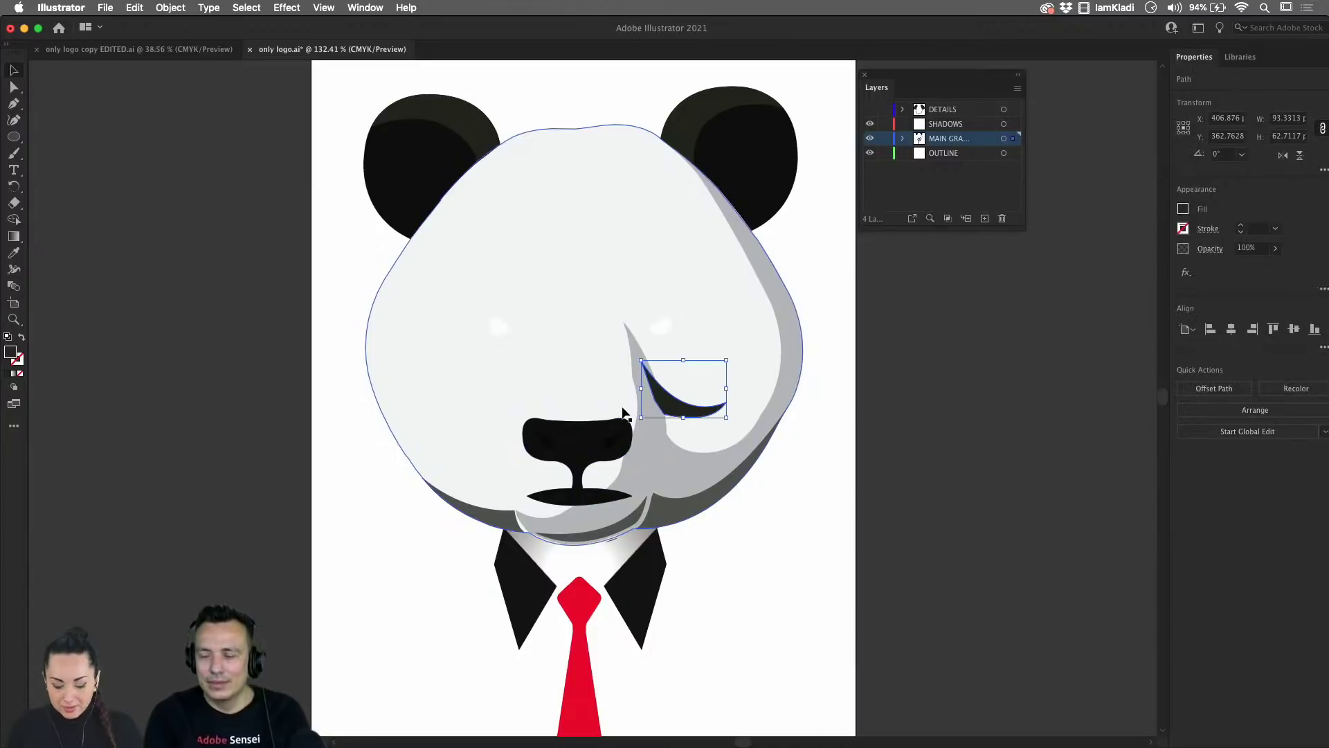
left_click(661, 327, "shift")
left_click(500, 327, "shift")
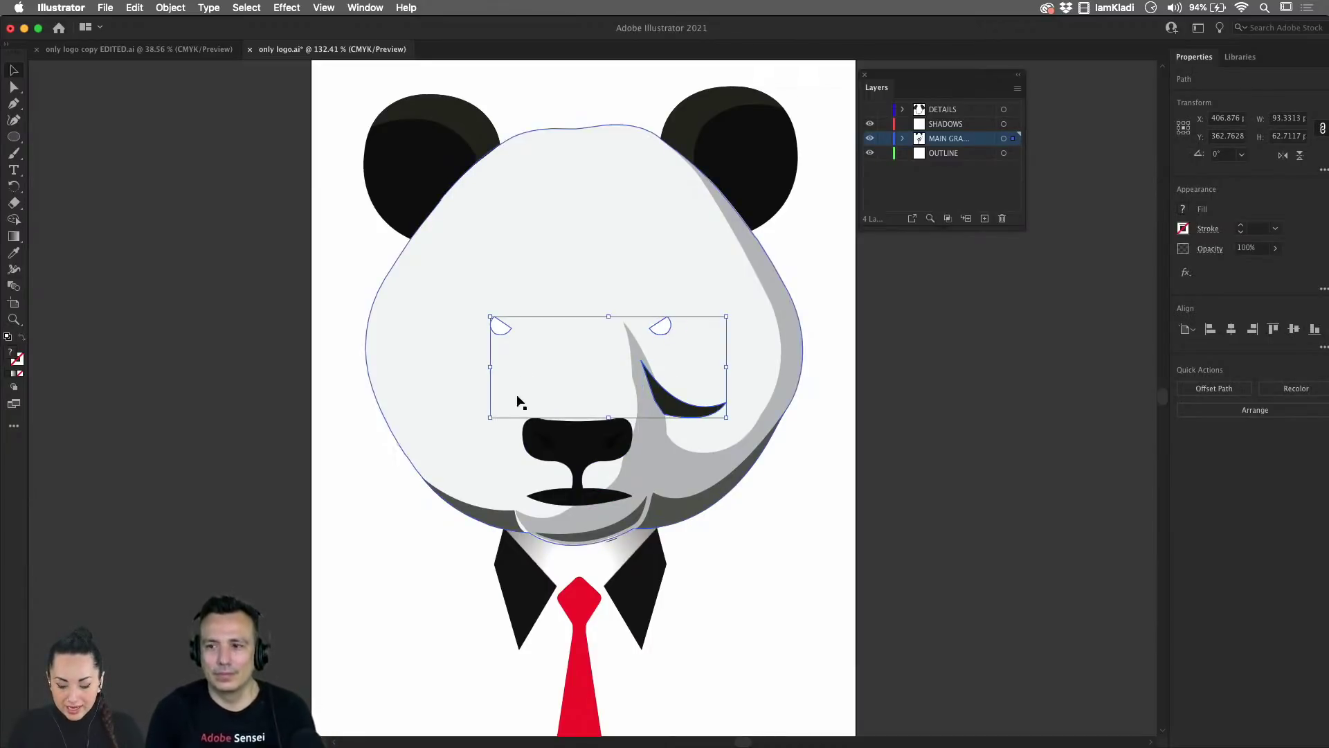
left_click(561, 442, "shift")
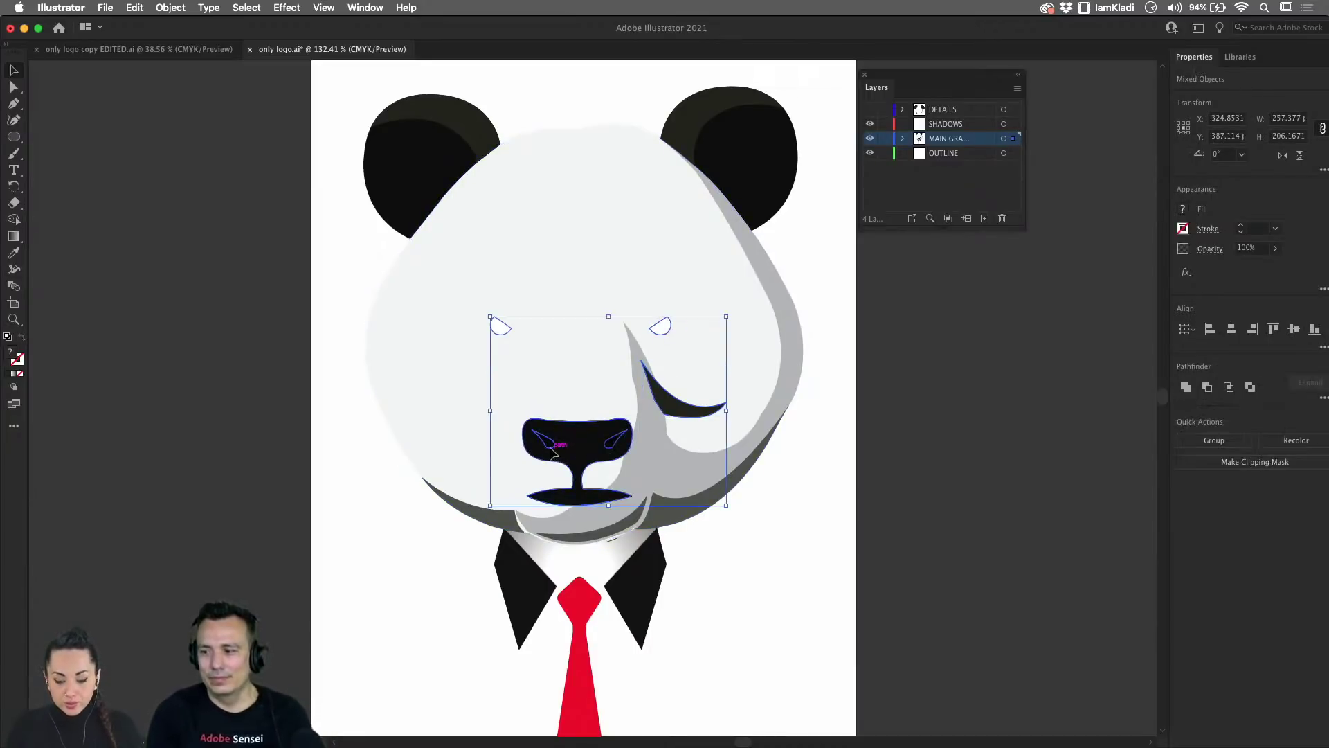
left_click(547, 443, "shift")
left_click(609, 443, "shift")
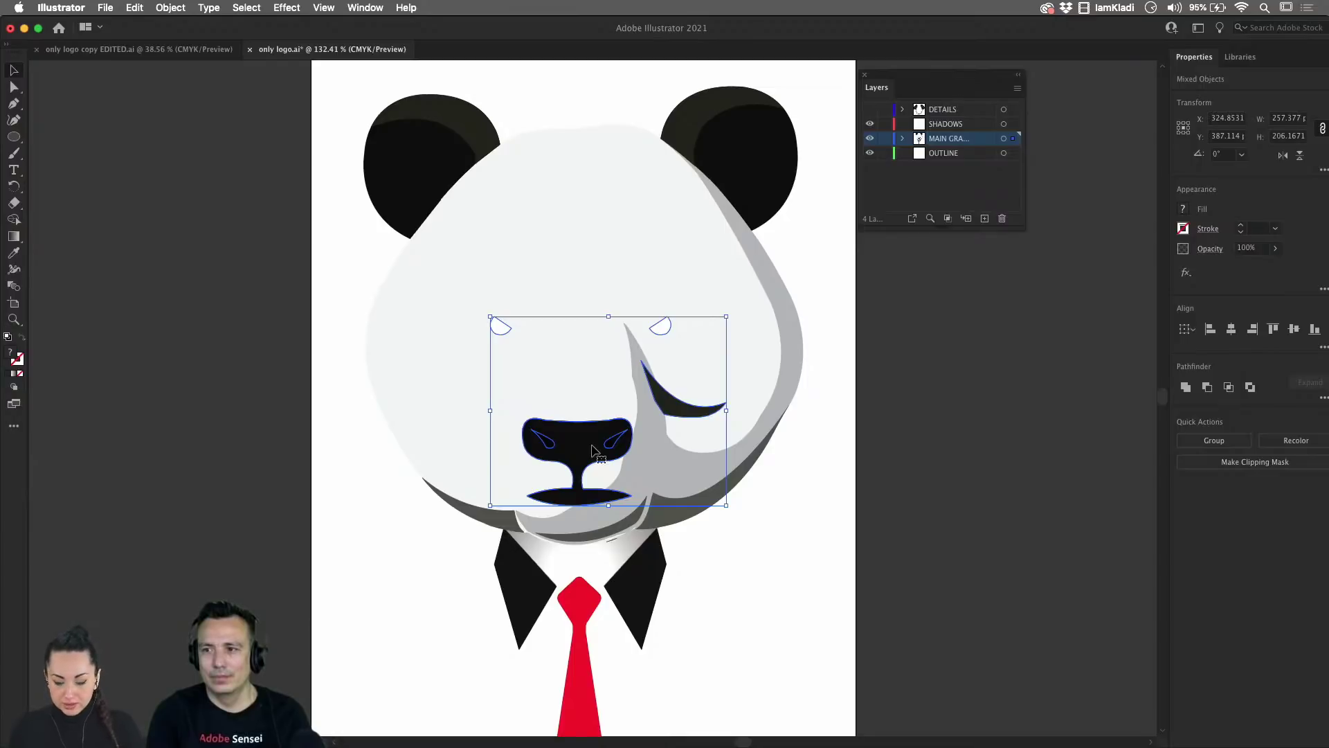
key("a")
key("Delete")
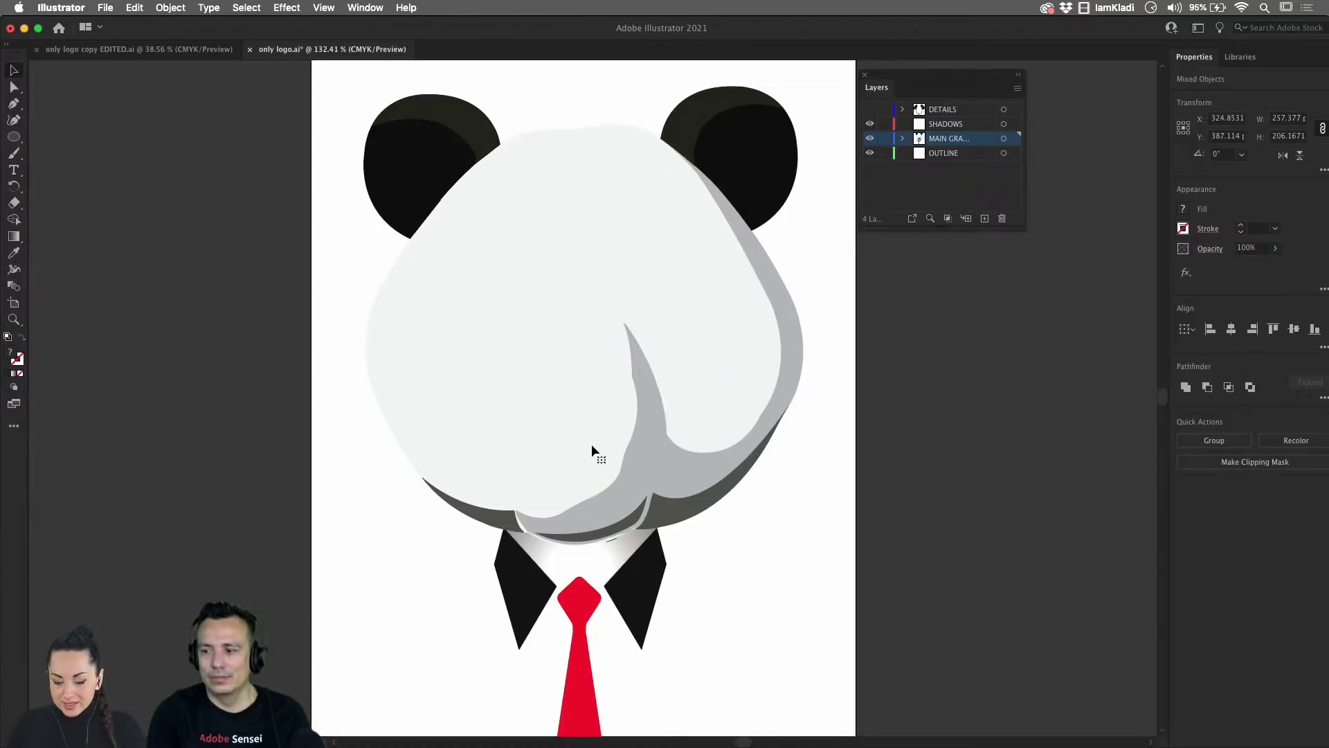
- Show the DETAILS layer and paste the cut eyes, nose, mouth and nostrils into it at their original position
left_click(950, 112)
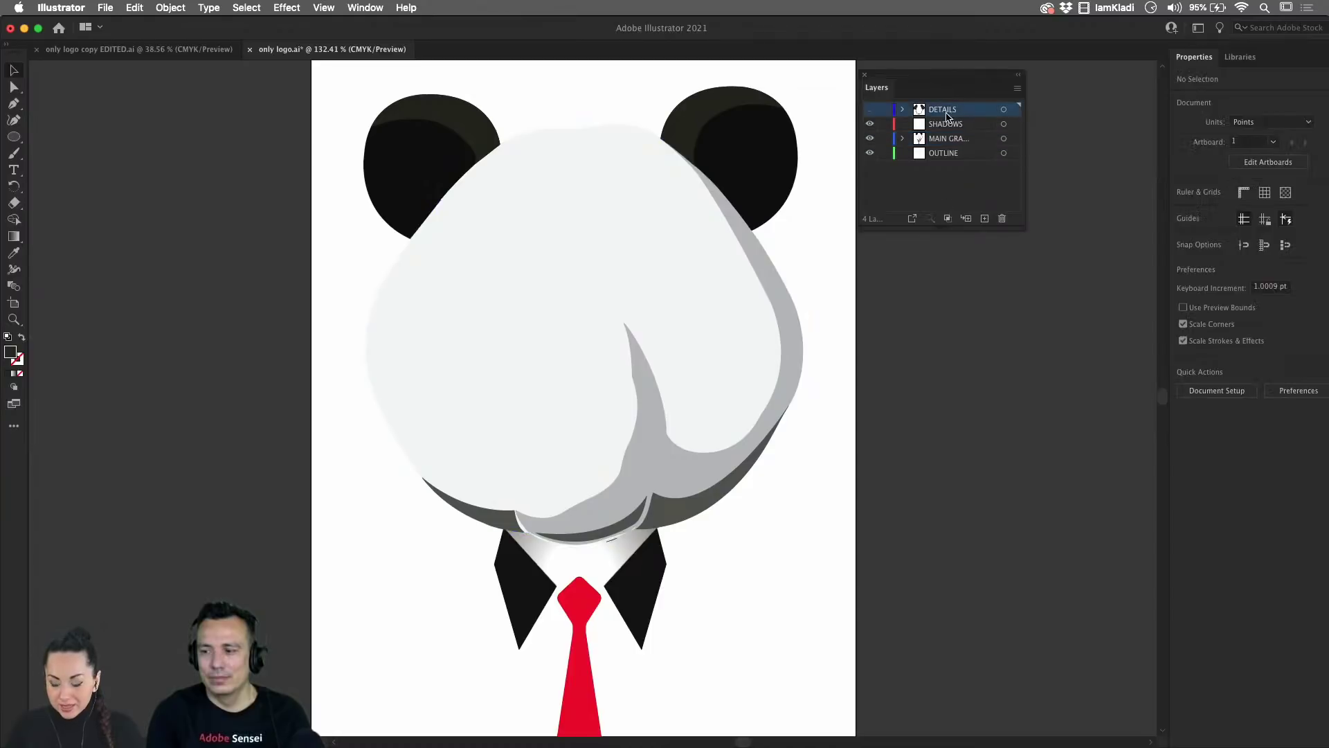
left_click(870, 111)
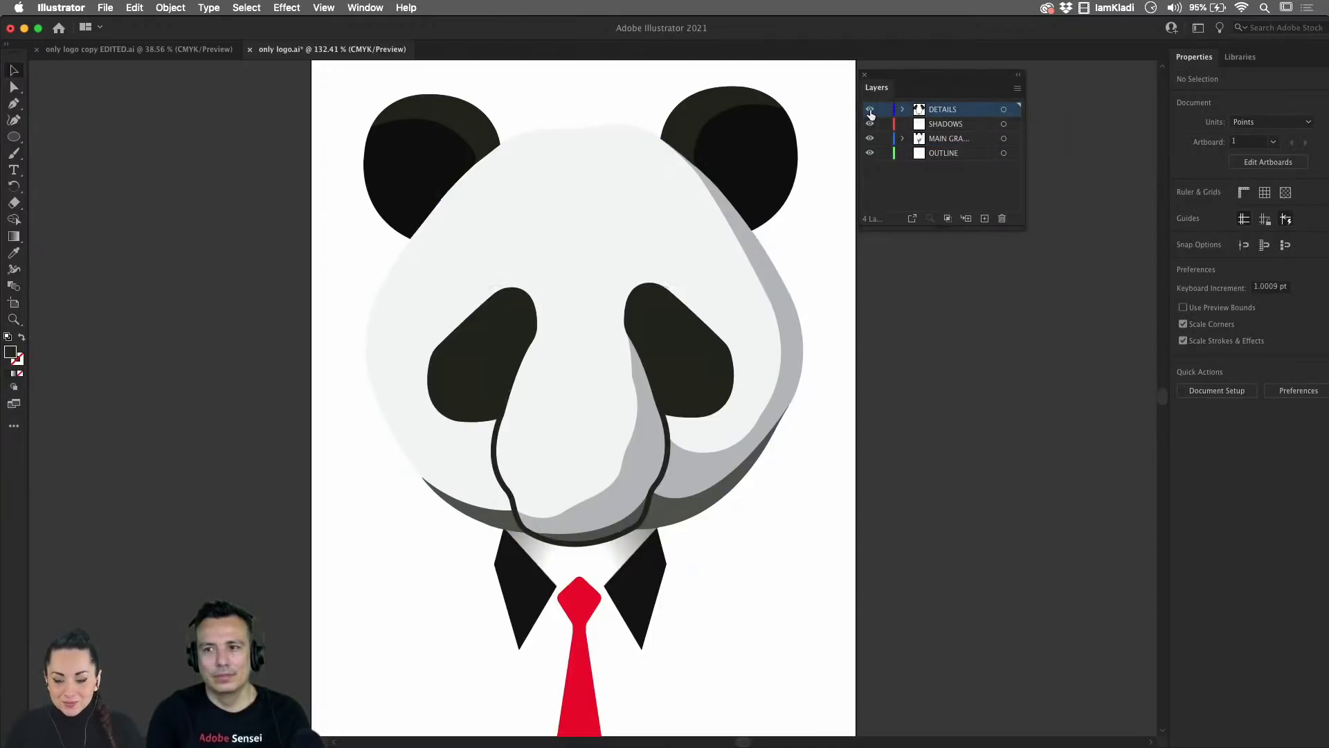
left_click(951, 111, "alt")
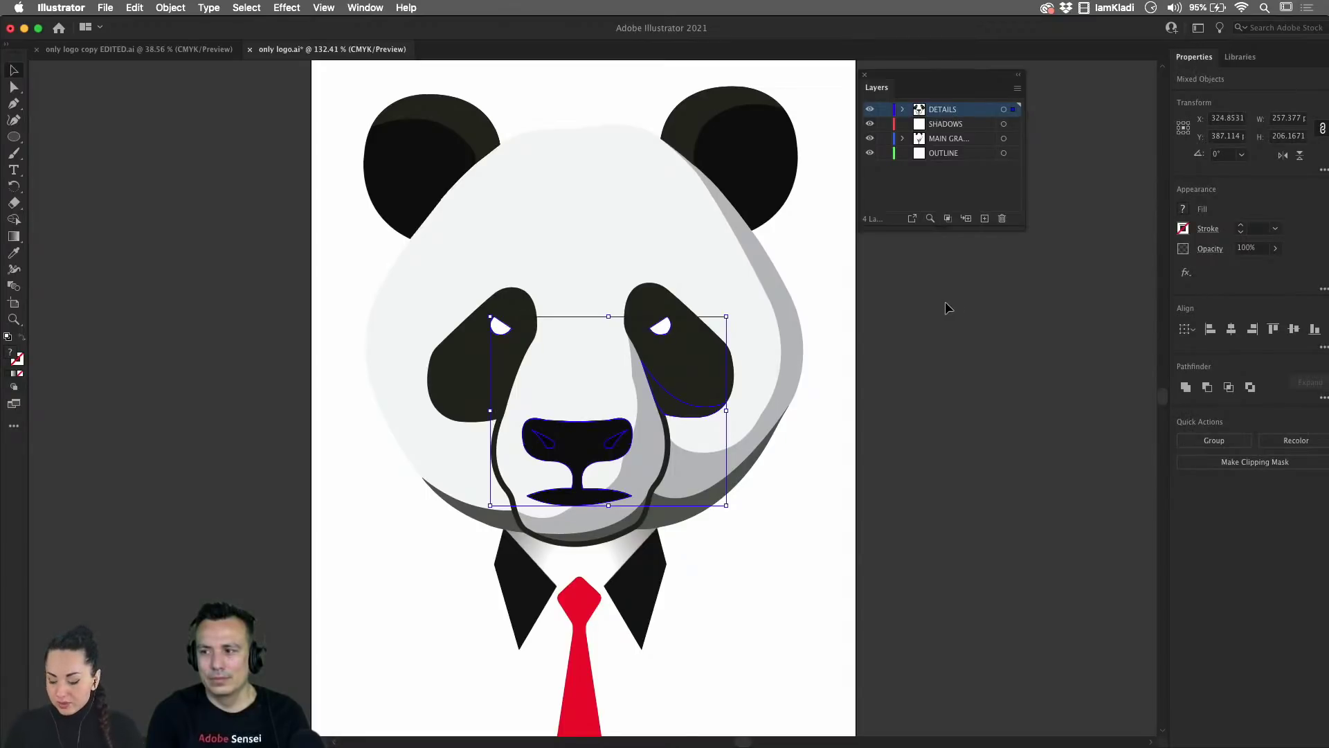
- Hide the DETAILS layer again and try pasting the facial features into it, declining to unlock and show the layer
key("super+3")
left_click(871, 110)
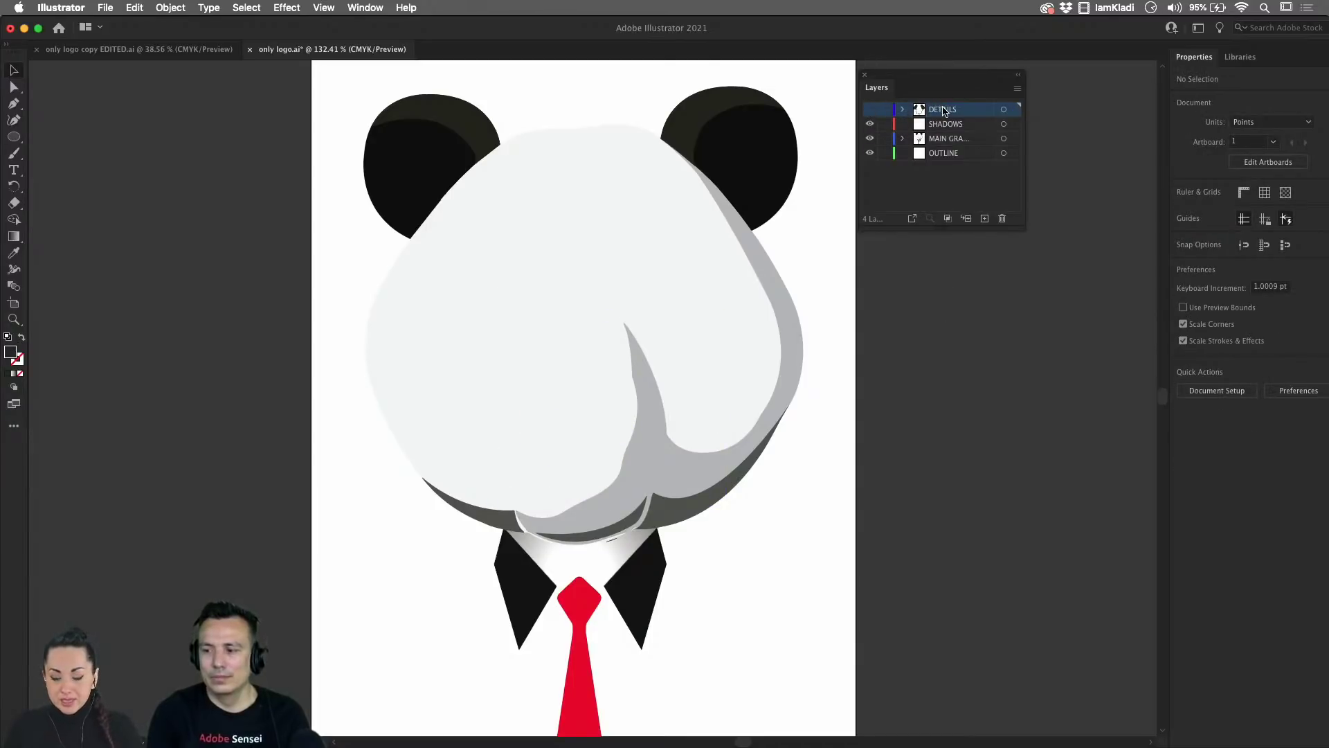
key("super+v")
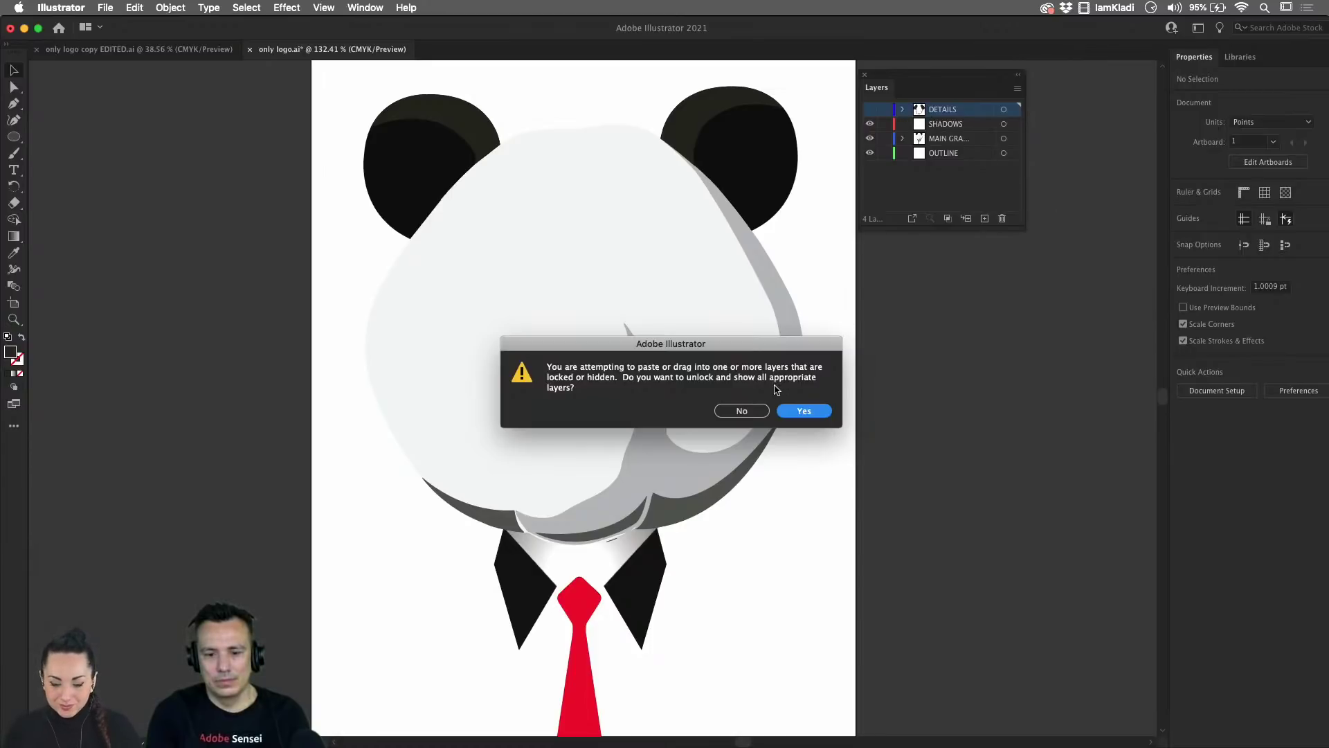
left_click(762, 414)
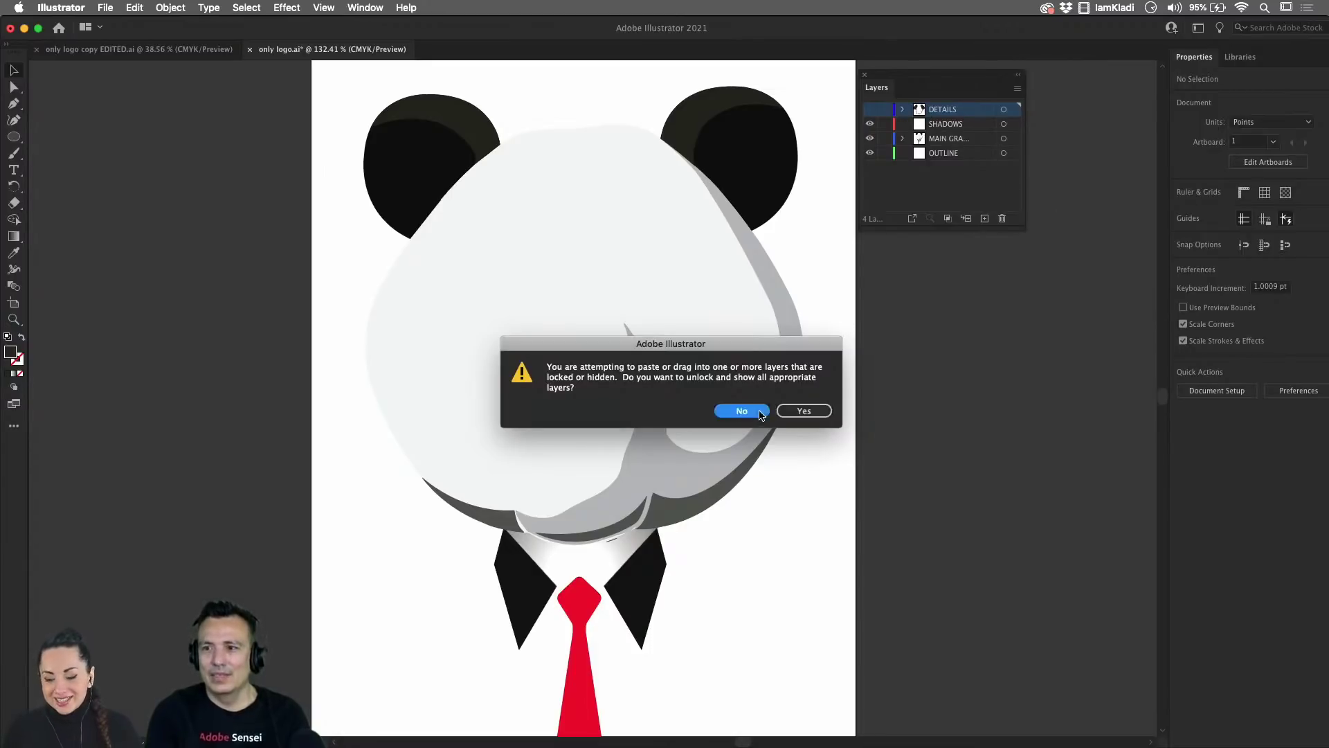
- Show the DETAILS layer, paste the cut facial features into it at their original position and clear the selection
left_click(870, 109)
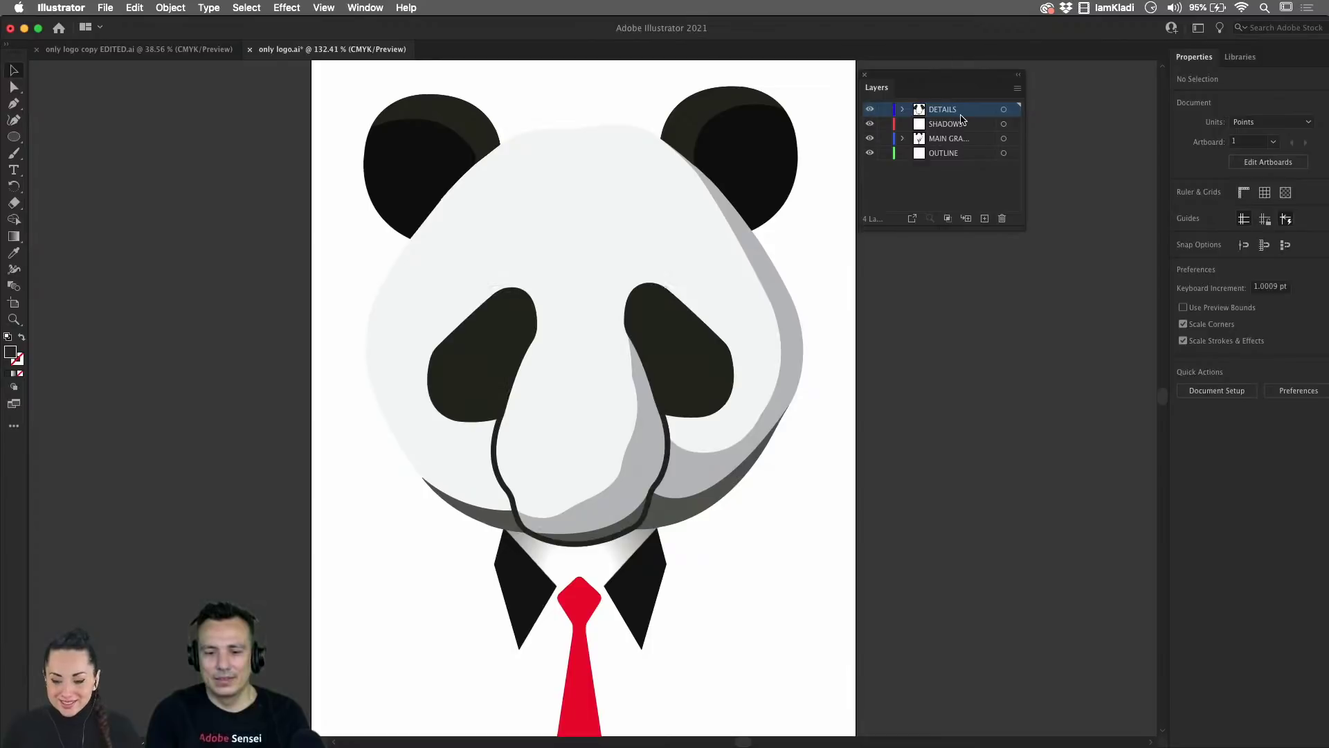
key("super+f")
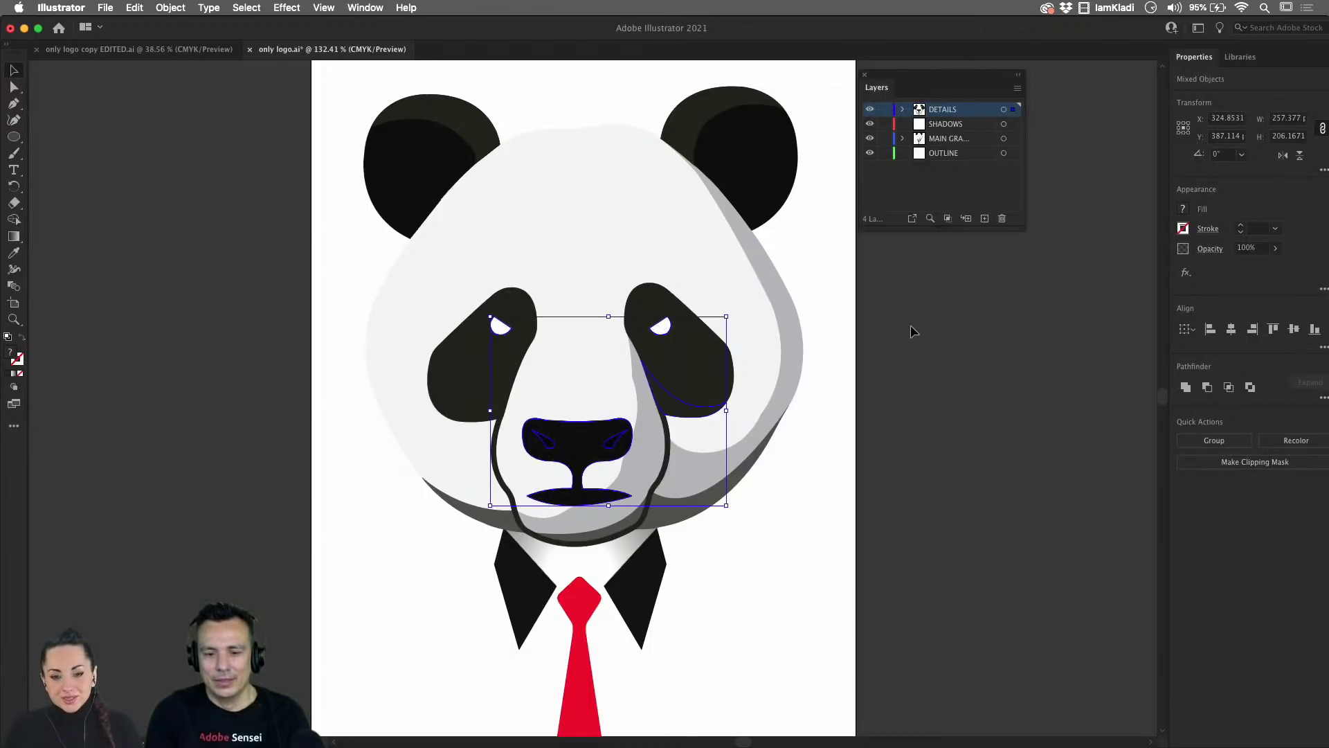
left_click(911, 325)
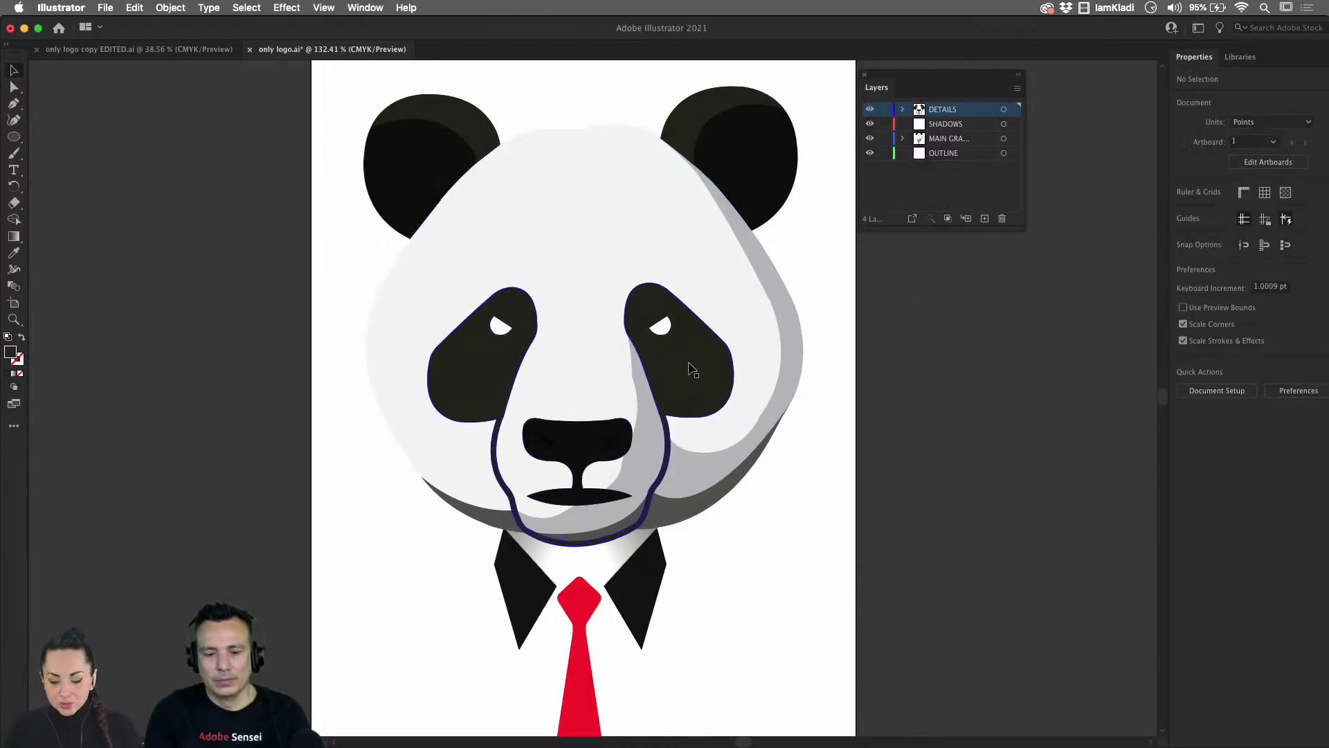
- Move the light grey face and muzzle shadow shapes from MAIN GRAPHICS to the SHADOWS layer, keeping their position
left_click(686, 463)
left_click(646, 464, "shift")
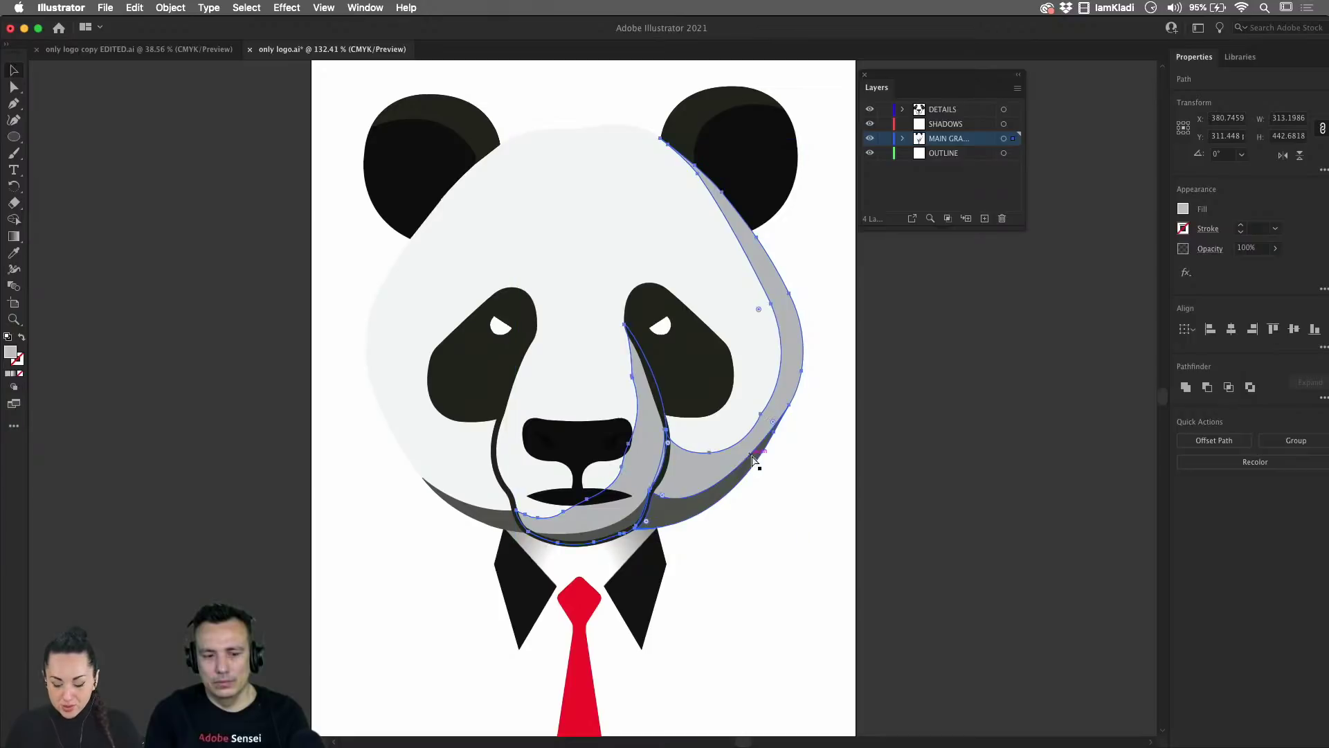
key("Delete")
left_click(960, 126)
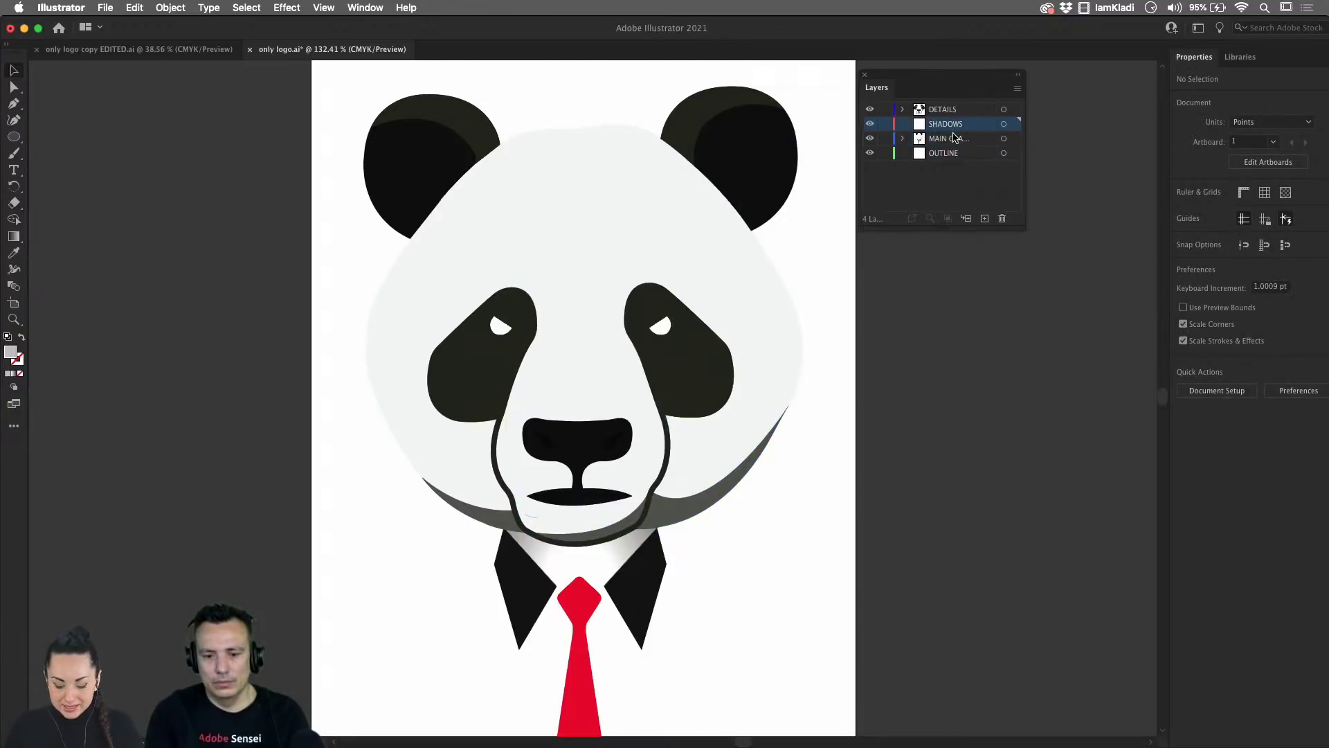
key("cmd+z")
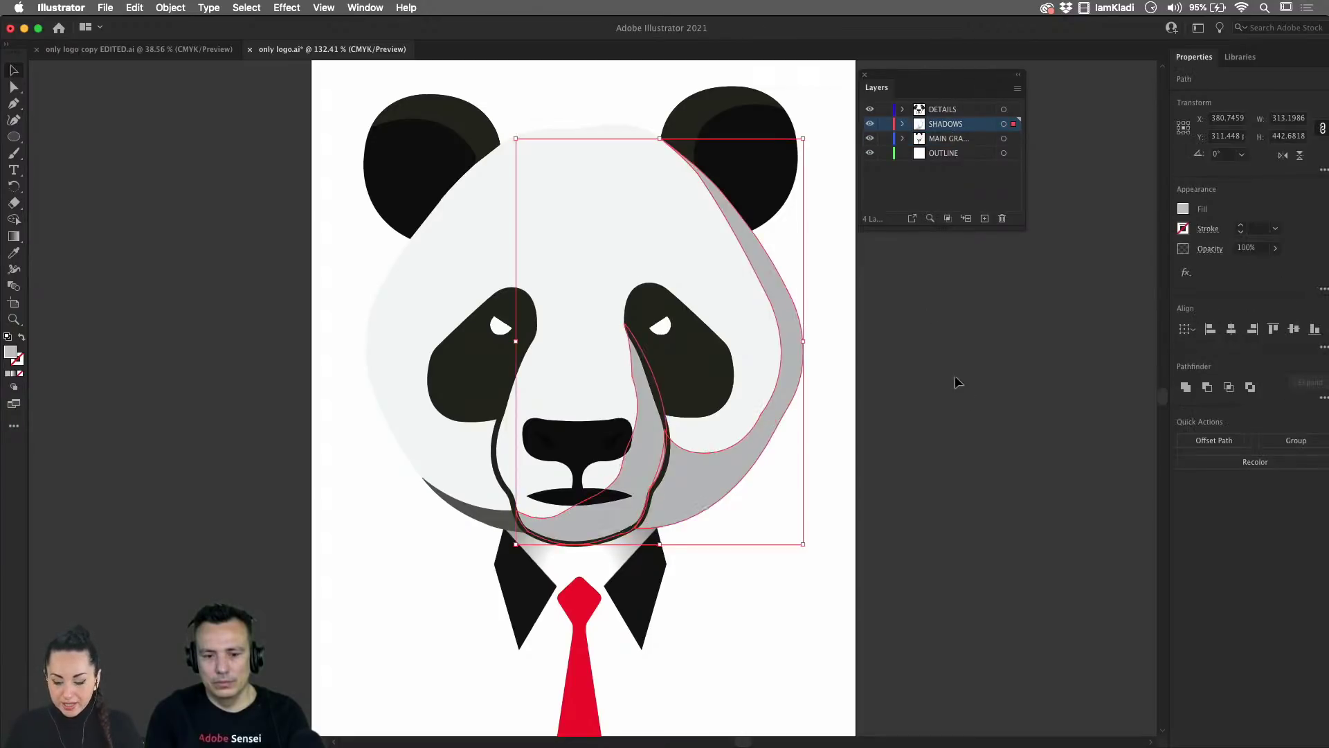
- Toggle the SHADOWS layer's visibility to check its shapes and leave the layer hidden
left_click(870, 126)
left_click(871, 125)
left_click(871, 125)
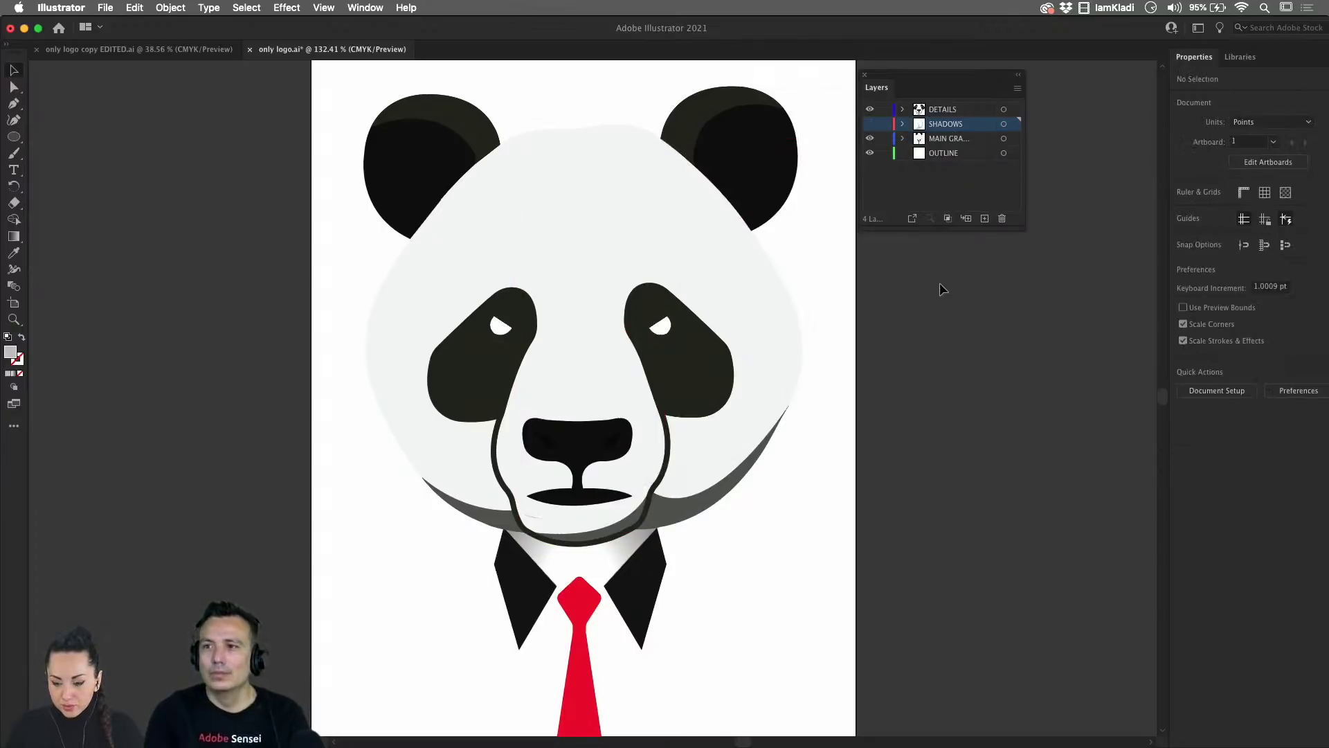
- Select the three dark grey shadow shapes along the jaw and add a layer named Darker Shadows above MAIN GRAPHICS
left_click(765, 447)
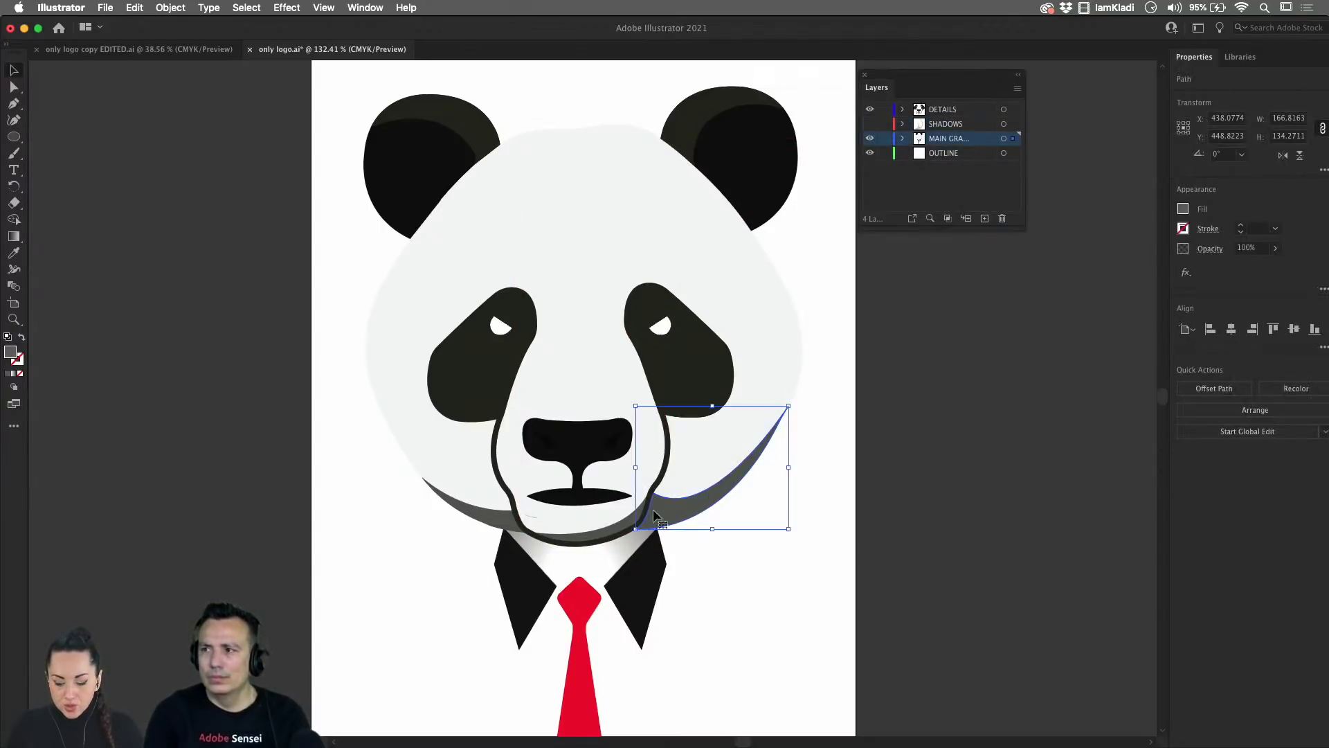
left_click(630, 529, "shift")
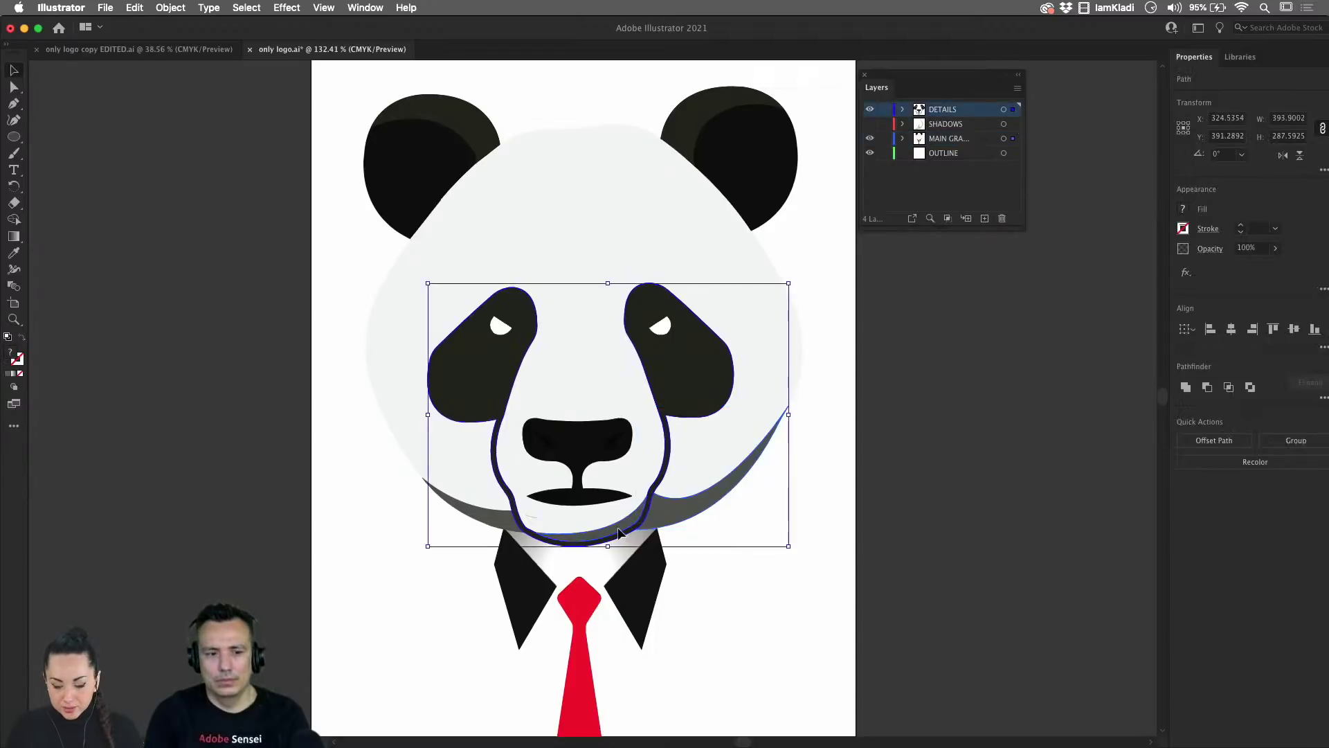
left_click(733, 542)
left_click(727, 478)
left_click(537, 526, "shift")
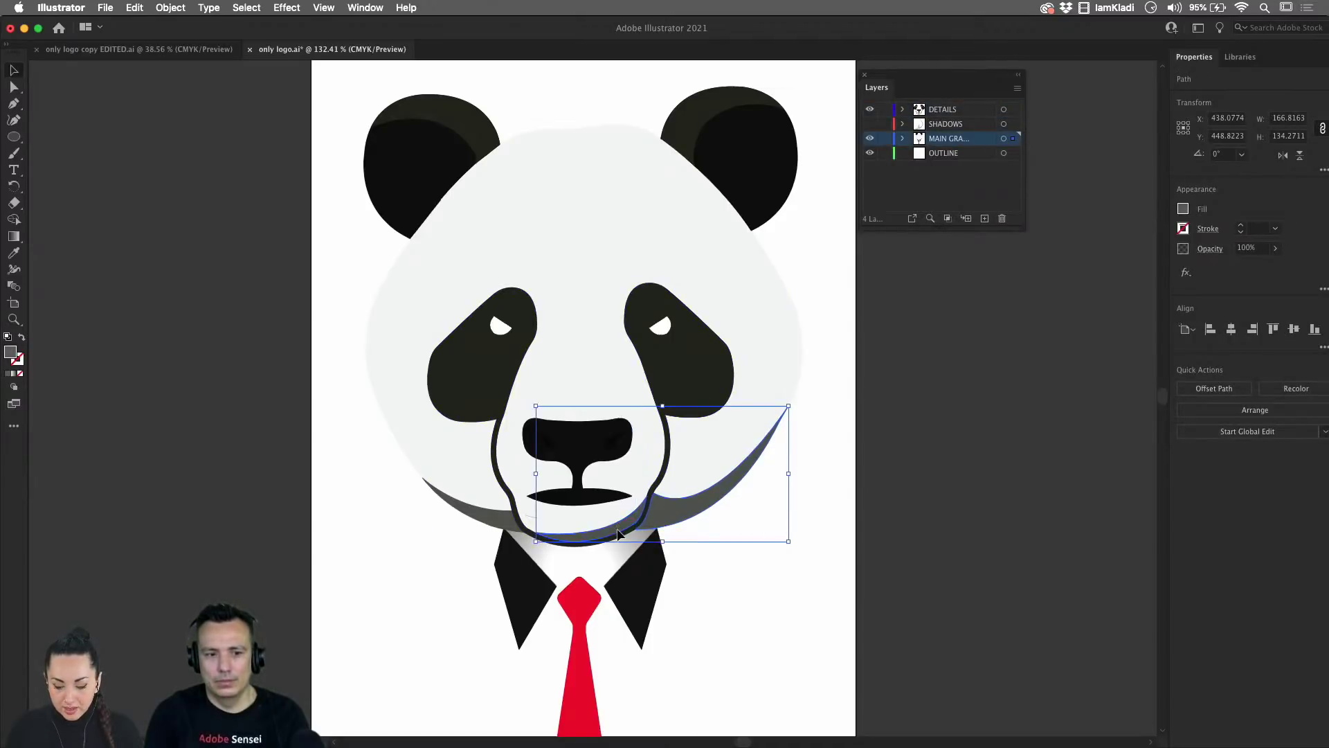
left_click(534, 525, "shift")
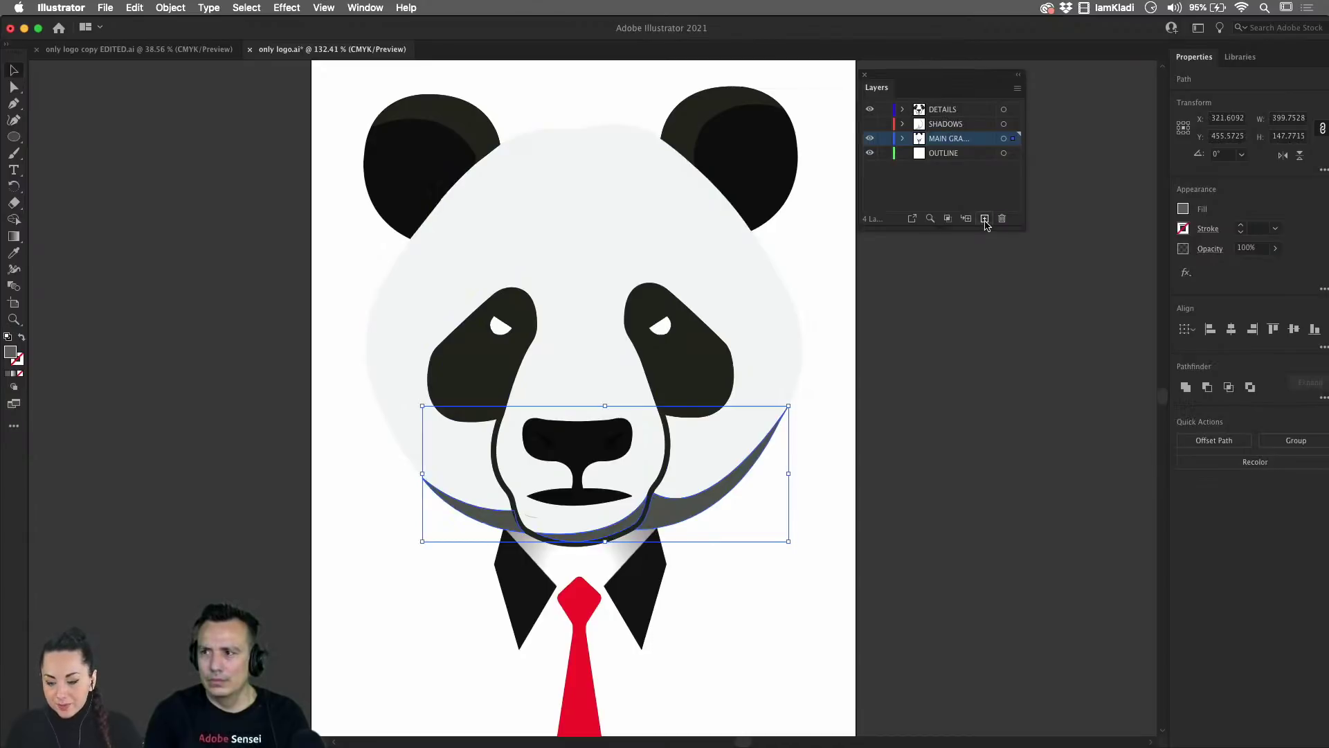
left_click(984, 218)
double_click(953, 139)
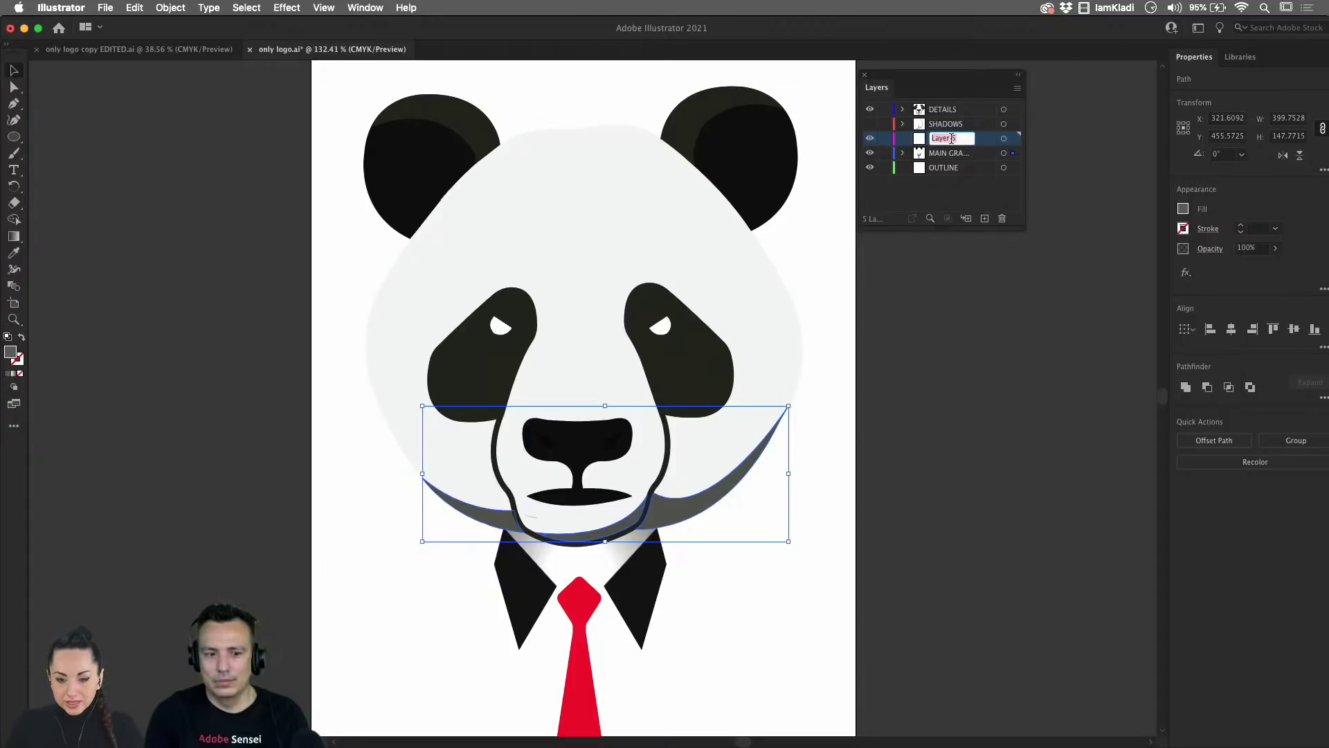
type("Darker")
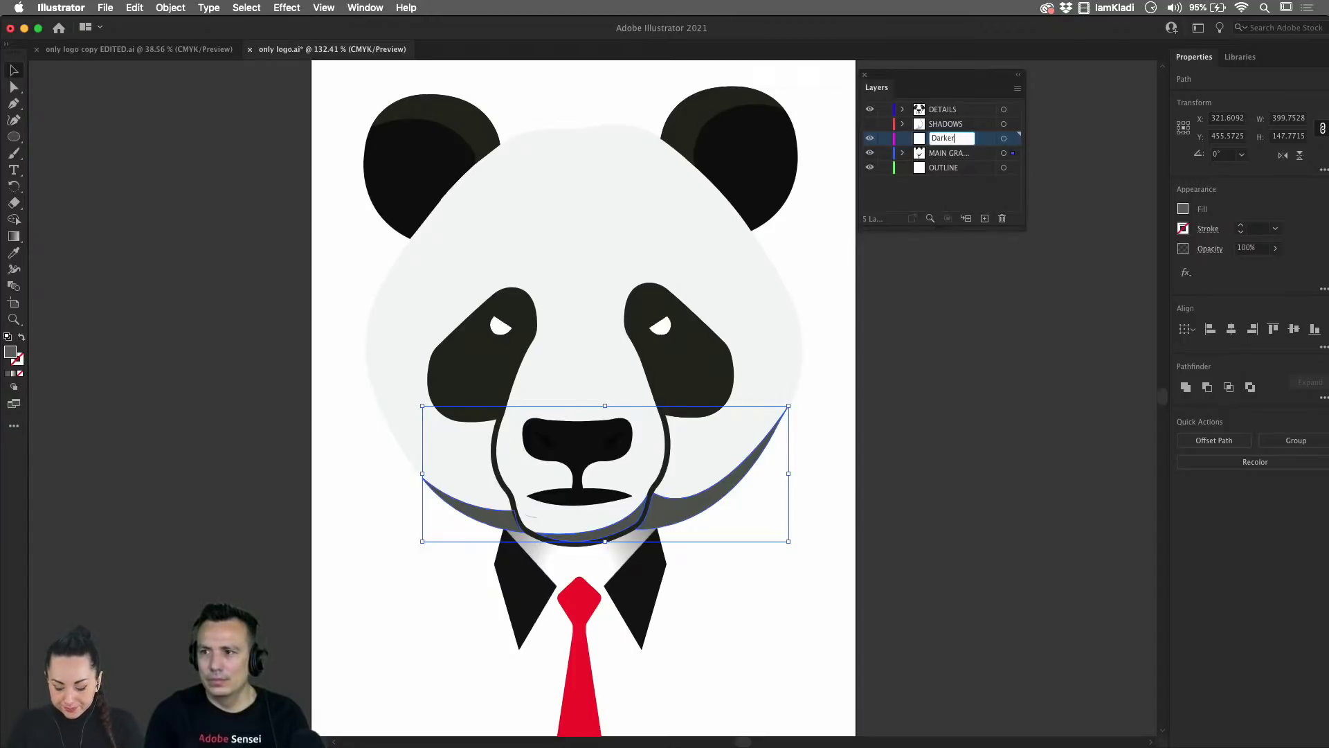
type(" Shadows")
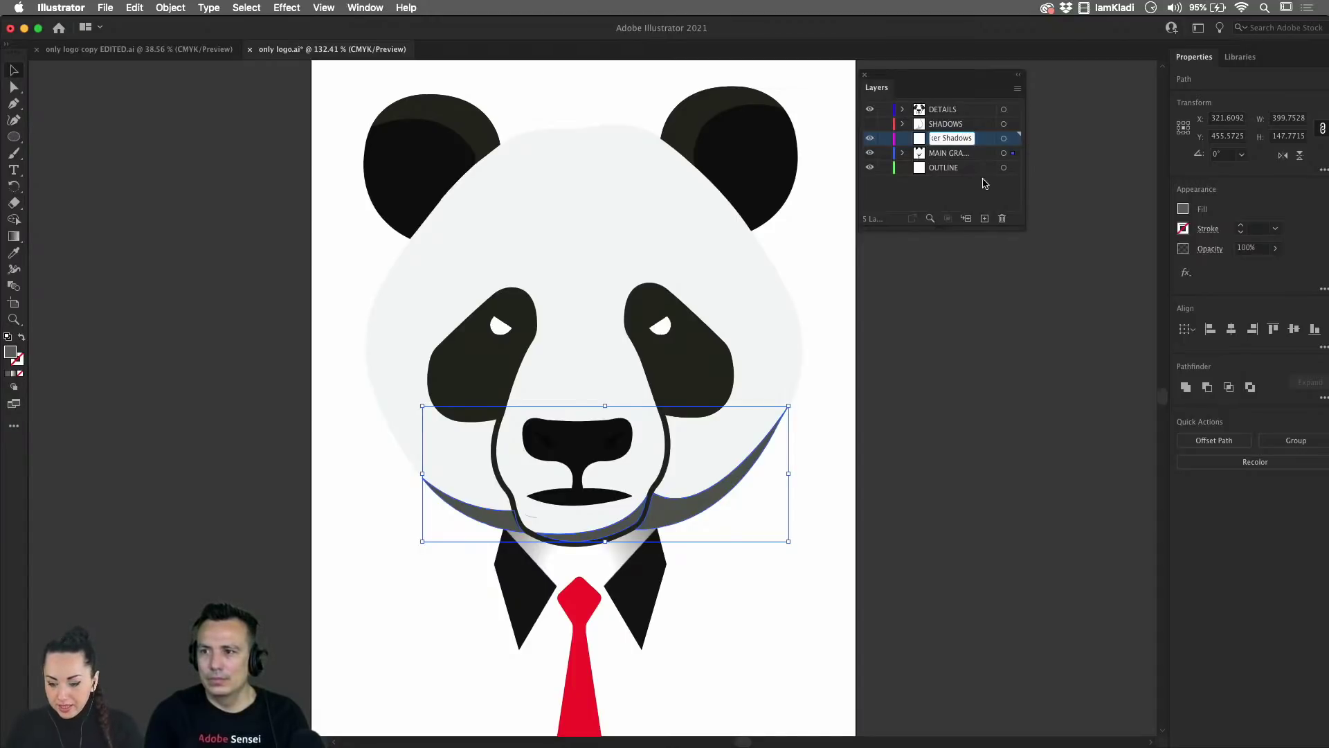
key("Return")
- Reselect the three dark grey jaw shadows and try to transfer them to the Darker Shadows layer
key("super+z")
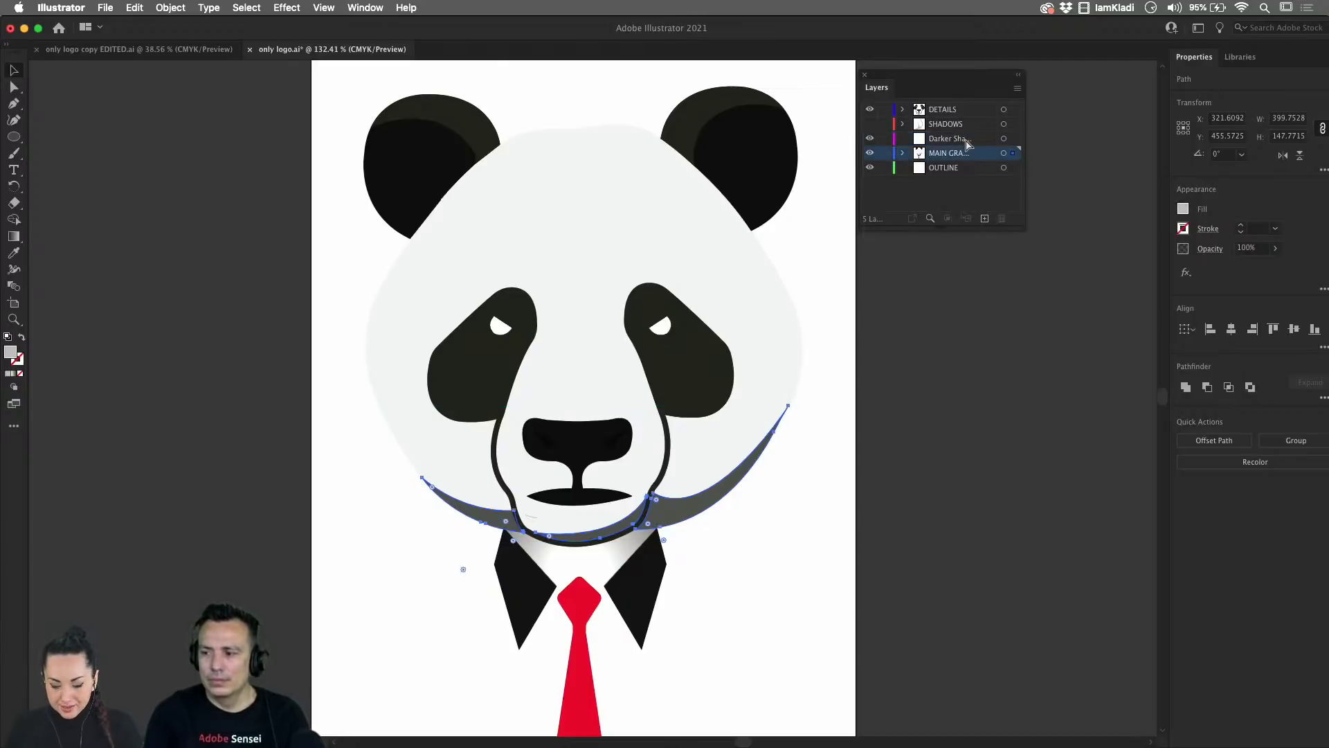
key("super+z")
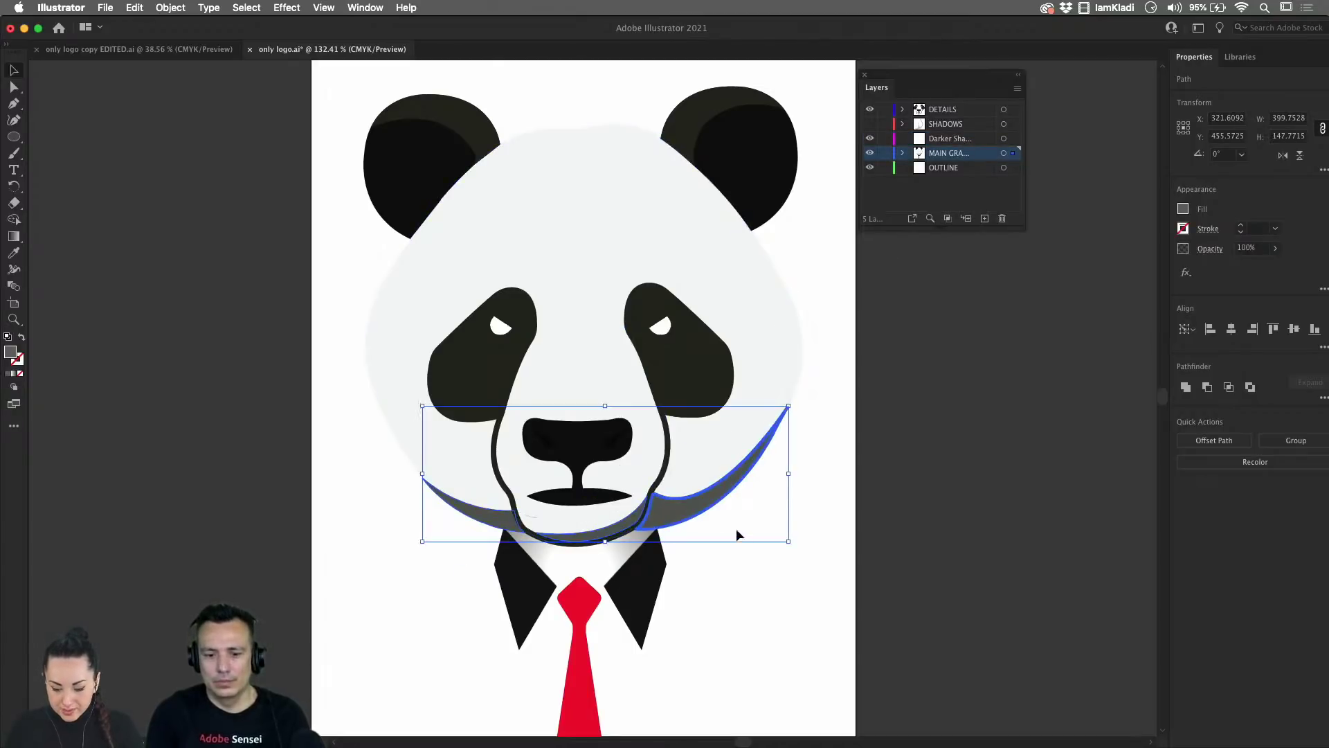
left_click(738, 531)
left_click(696, 518)
left_click(585, 537, "shift")
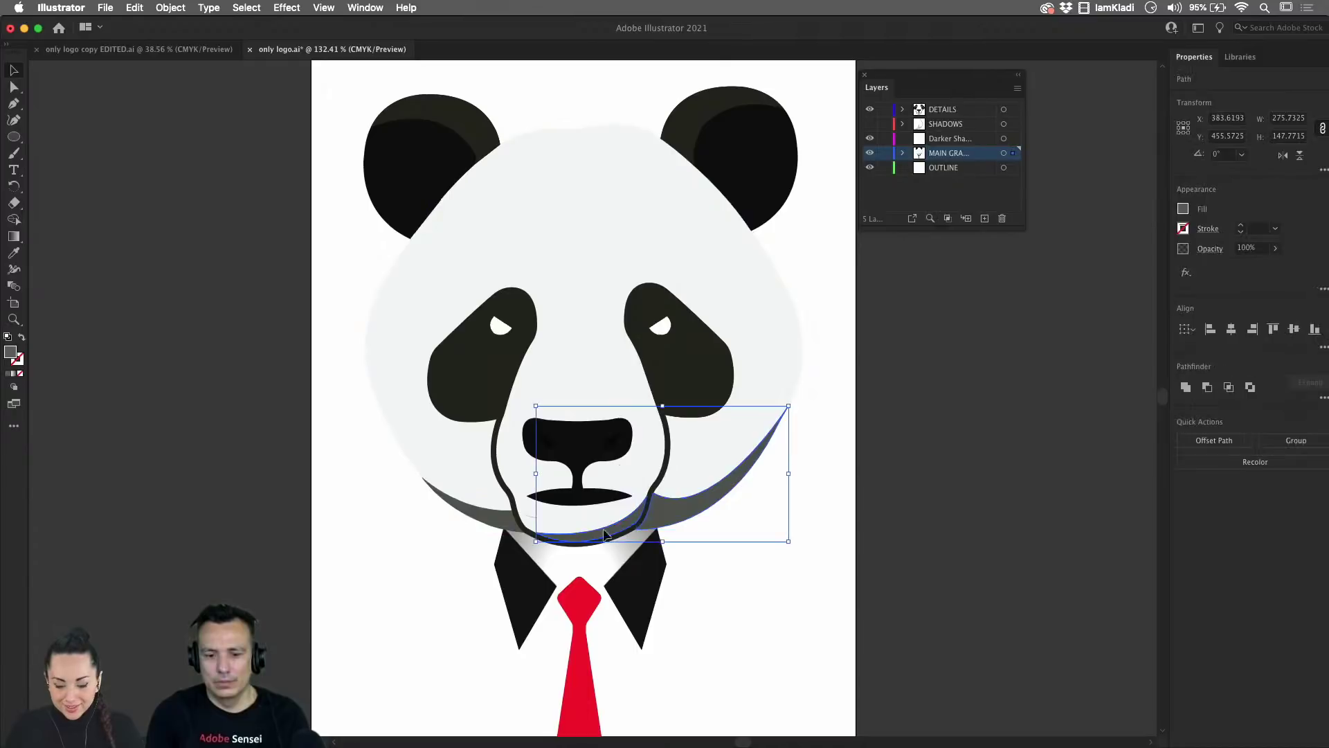
left_click(508, 524, "shift")
key("super+c")
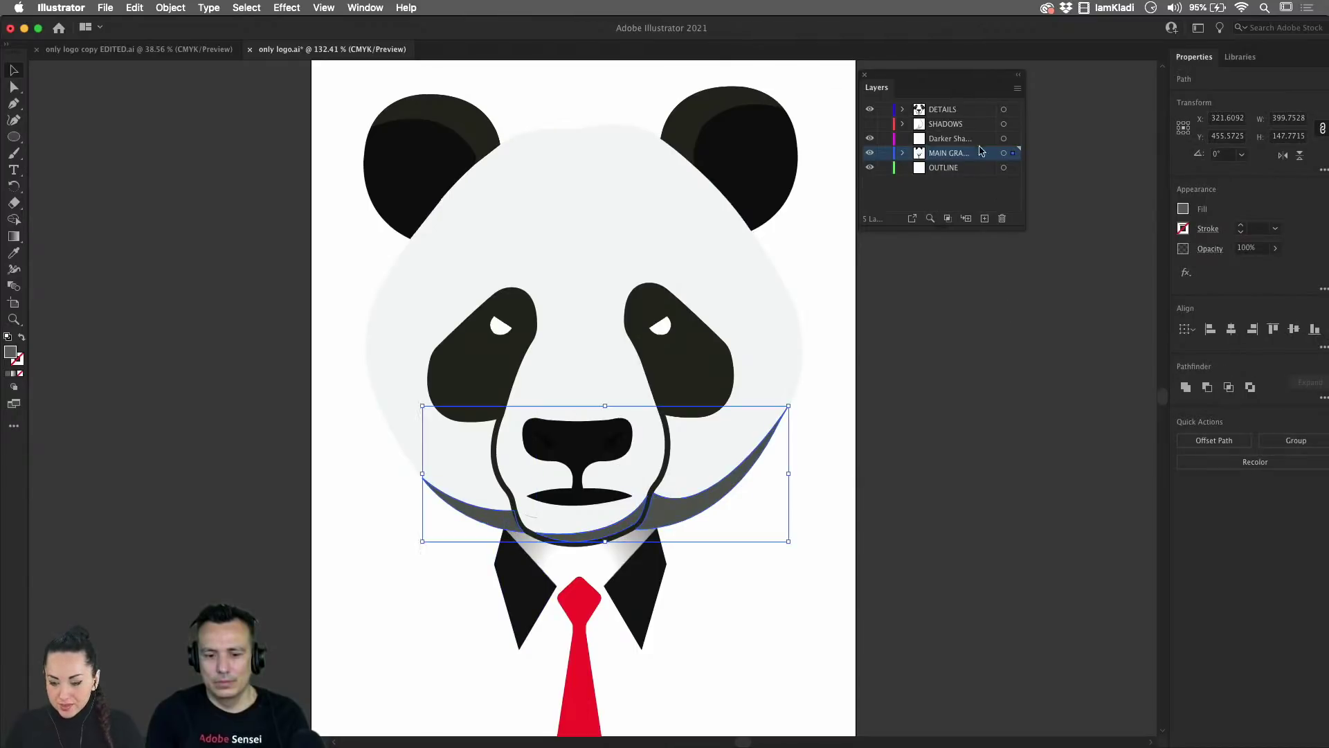
left_click(949, 138)
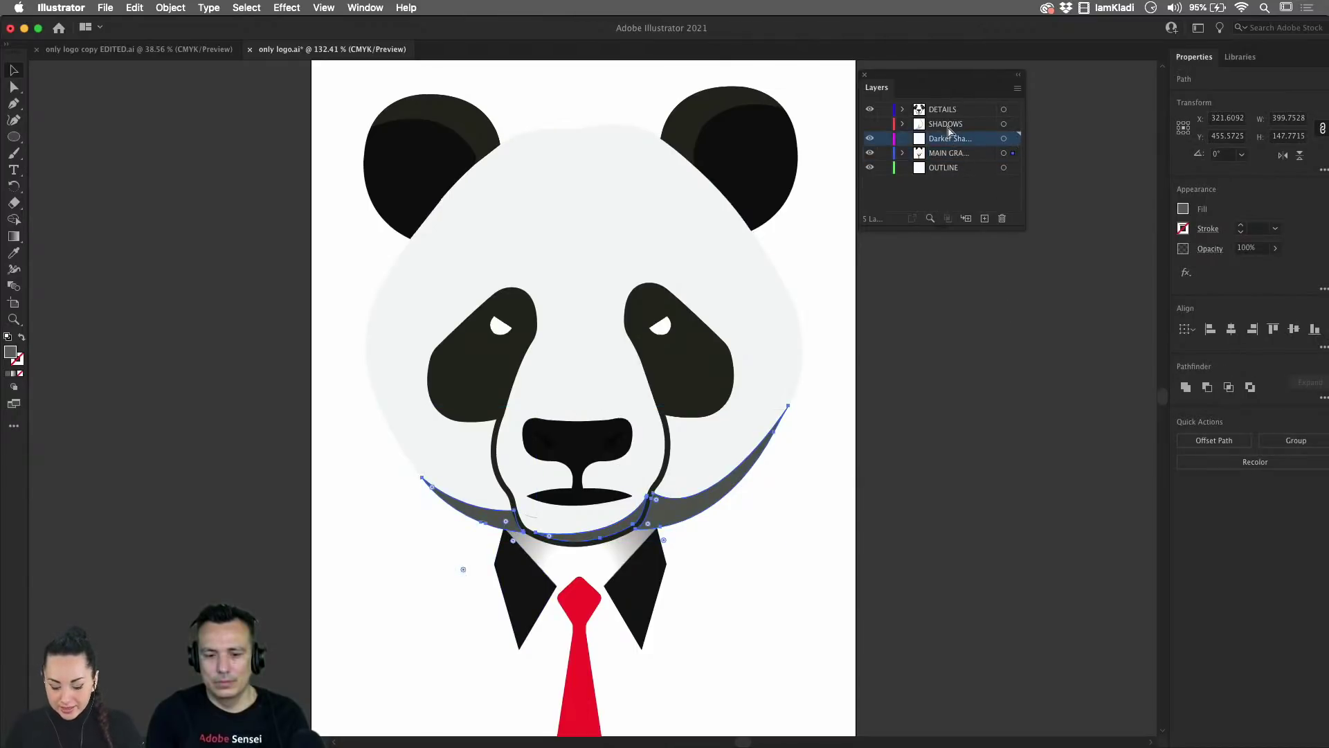
left_click(949, 136, "super")
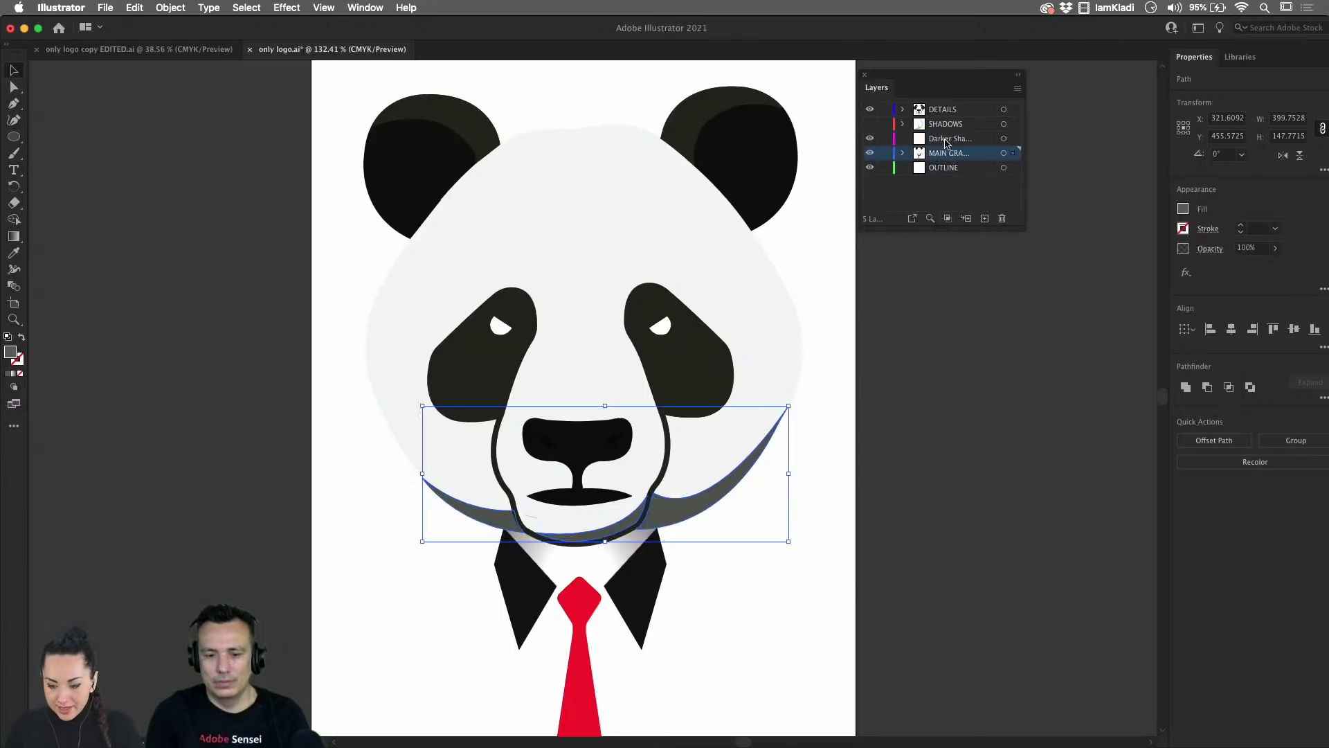
left_click(946, 140)
left_click(945, 140, "super")
left_click(941, 140)
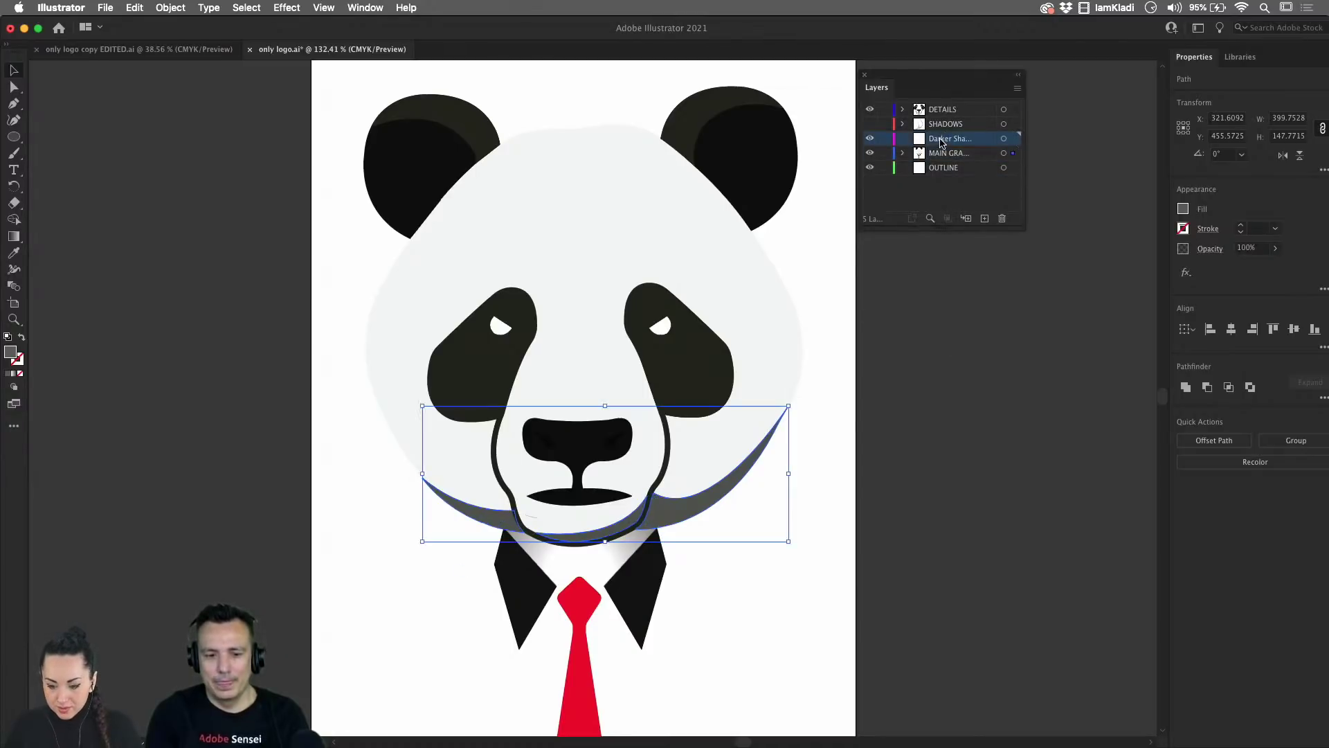
left_click(941, 141, "super")
- Clear the selection and select the three dark grey jaw shadow shapes again in MAIN GRAPHICS
key("super+shift+a")
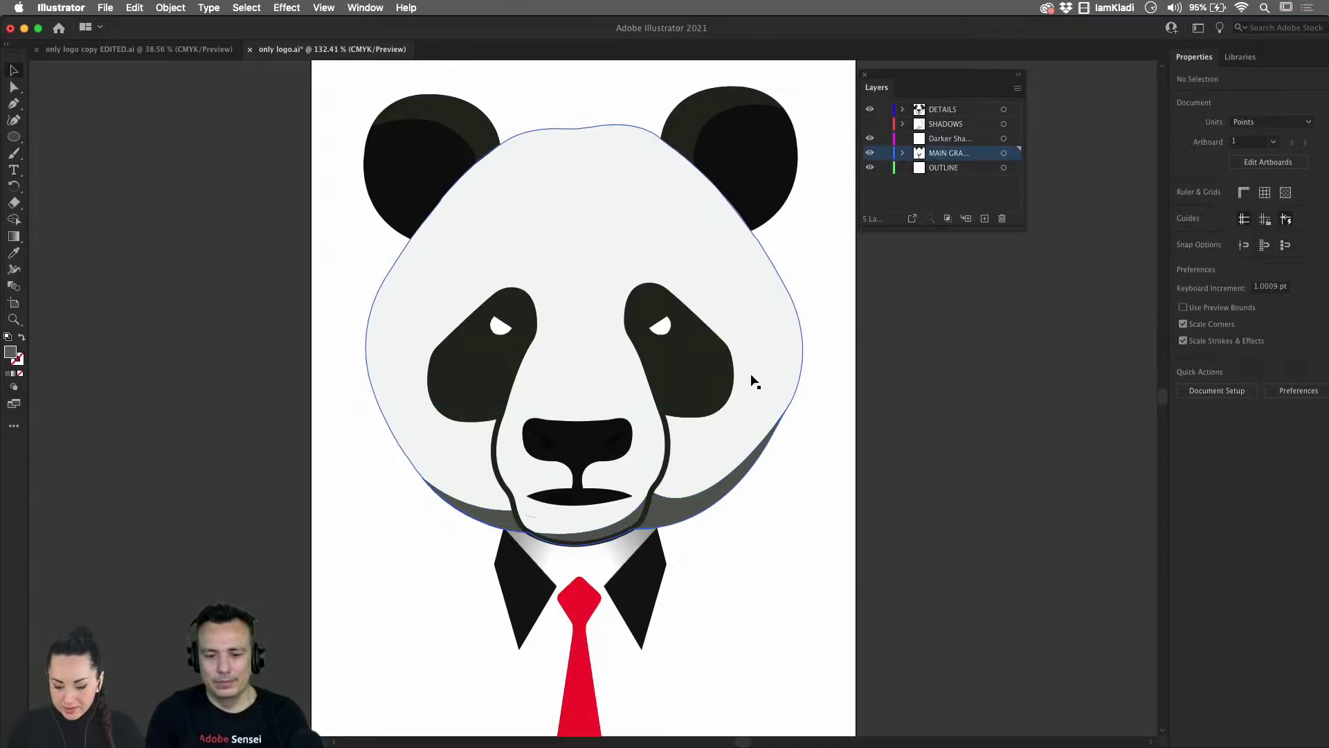
left_click(697, 505)
key("super+shift+a")
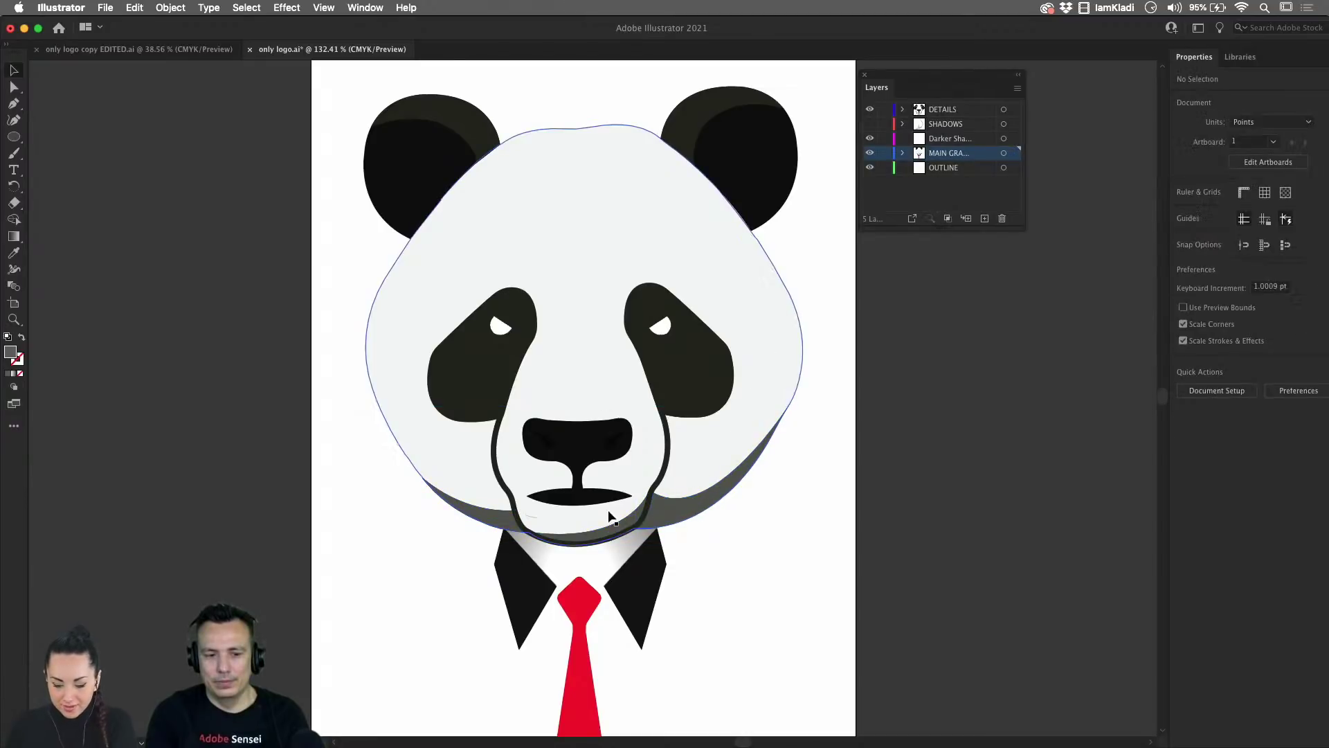
left_click(606, 536)
key("super+shift+a")
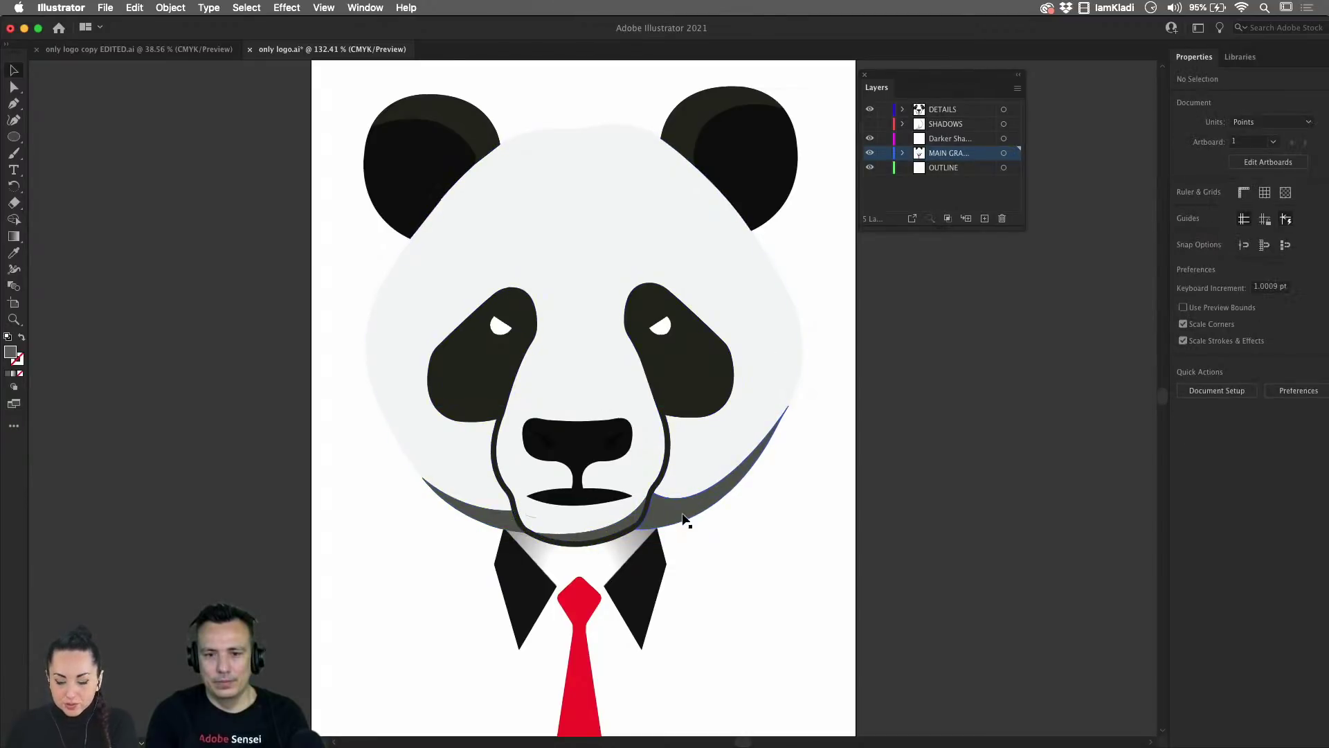
left_click(479, 524)
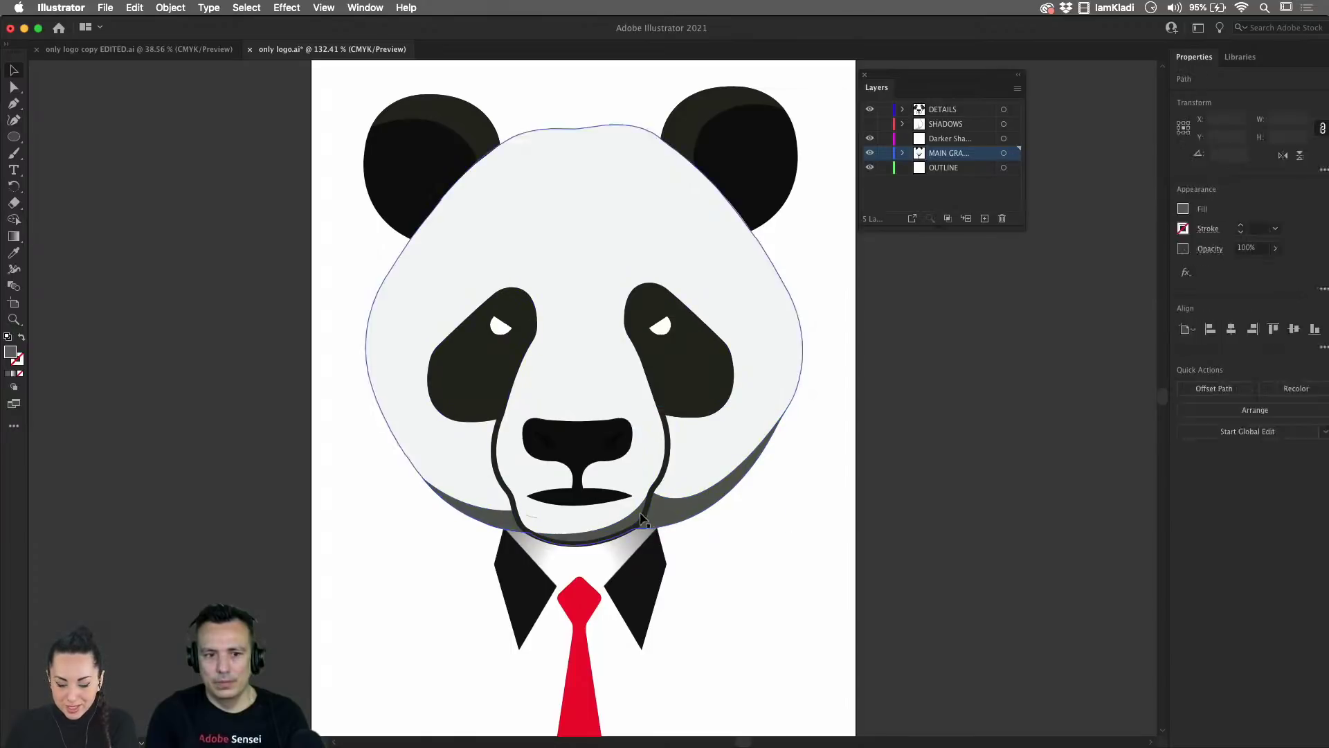
key("super+shift+a")
left_click(659, 518)
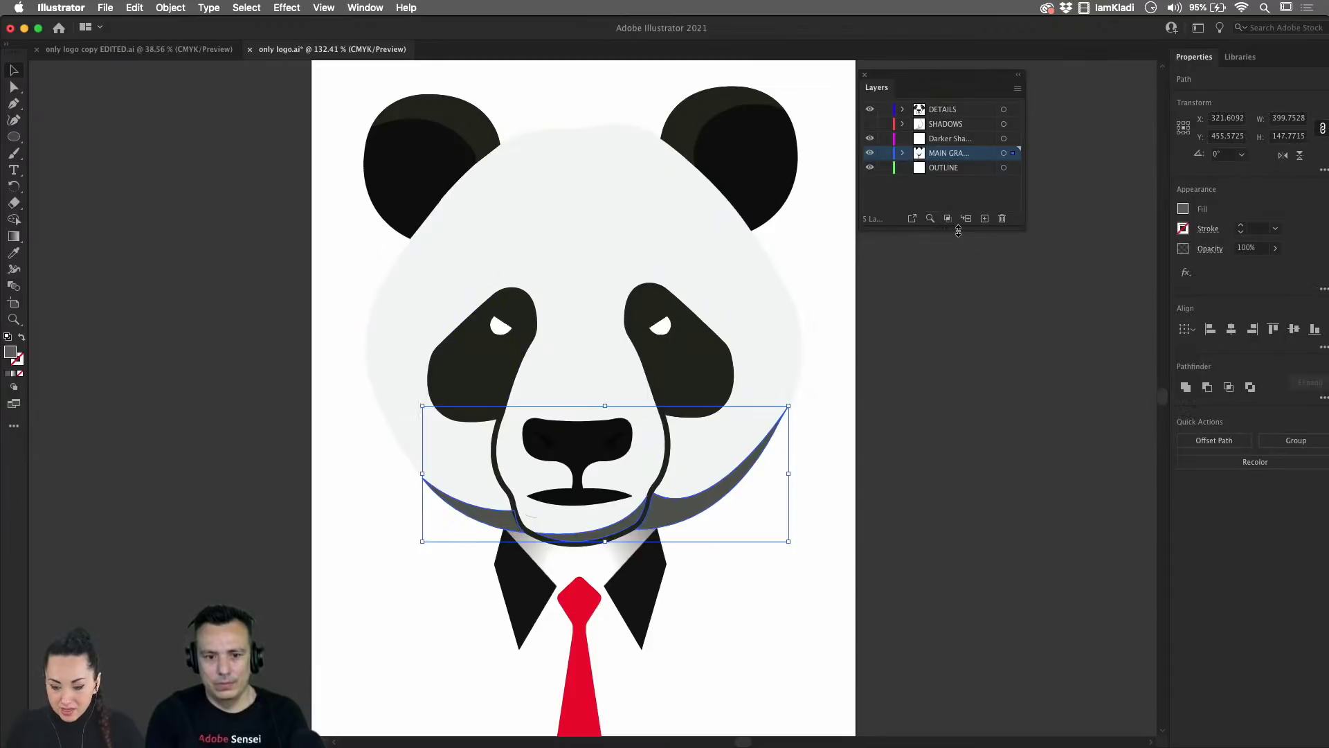
- Enlarge the layer list, expand MAIN GRAPHICS and move the chin and right cheek shadow paths into Darker Shadows
left_click_drag(958, 231, 945, 400)
left_click(904, 154)
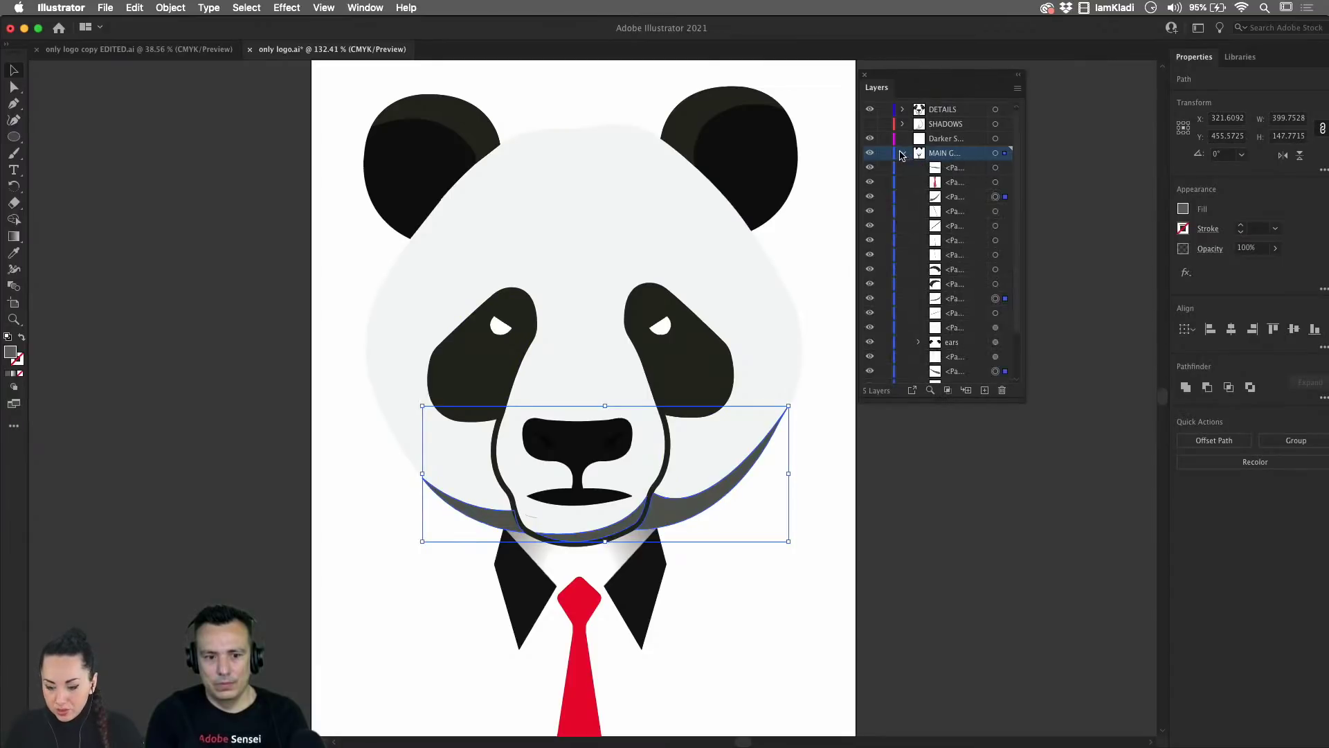
left_click_drag(952, 151, 952, 139)
left_click_drag(979, 282, 952, 139)
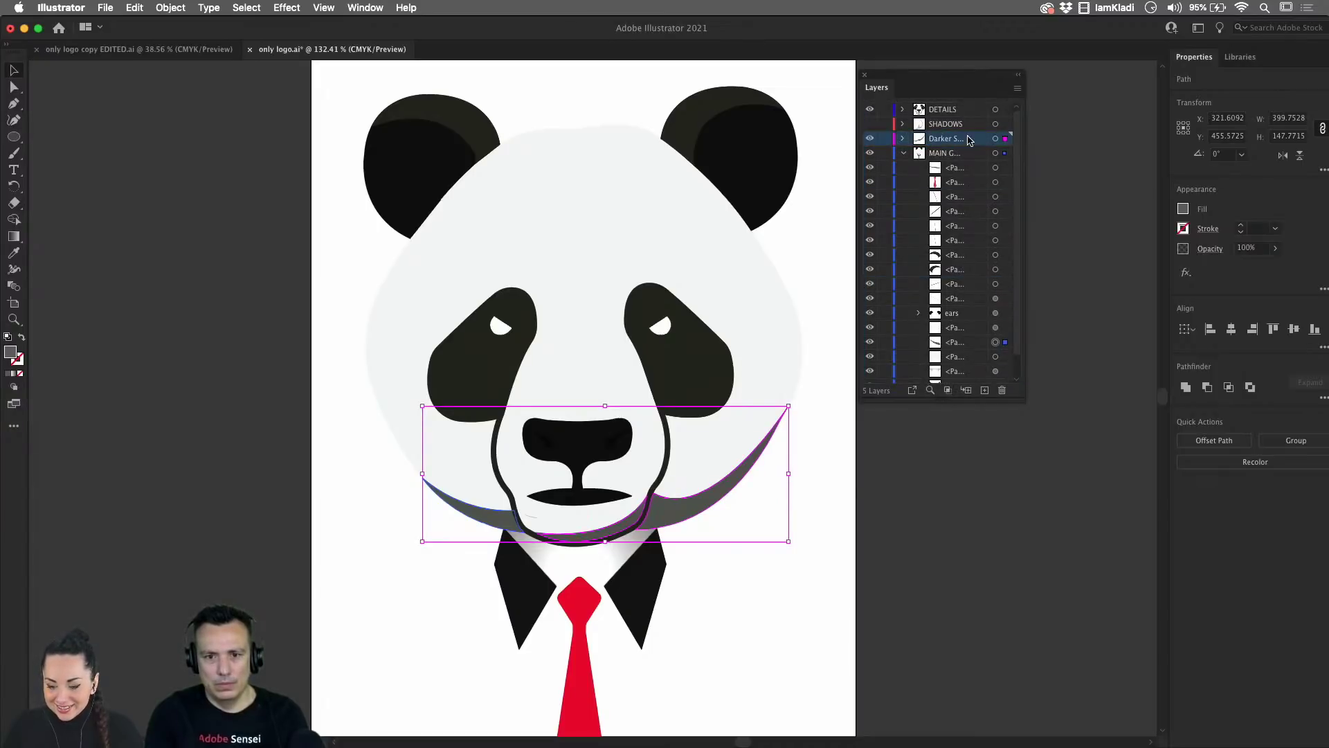
- Select only the remaining left cheek shadow path in MAIN GRAPHICS and move it into the Darker Shadows layer
left_click(1006, 345)
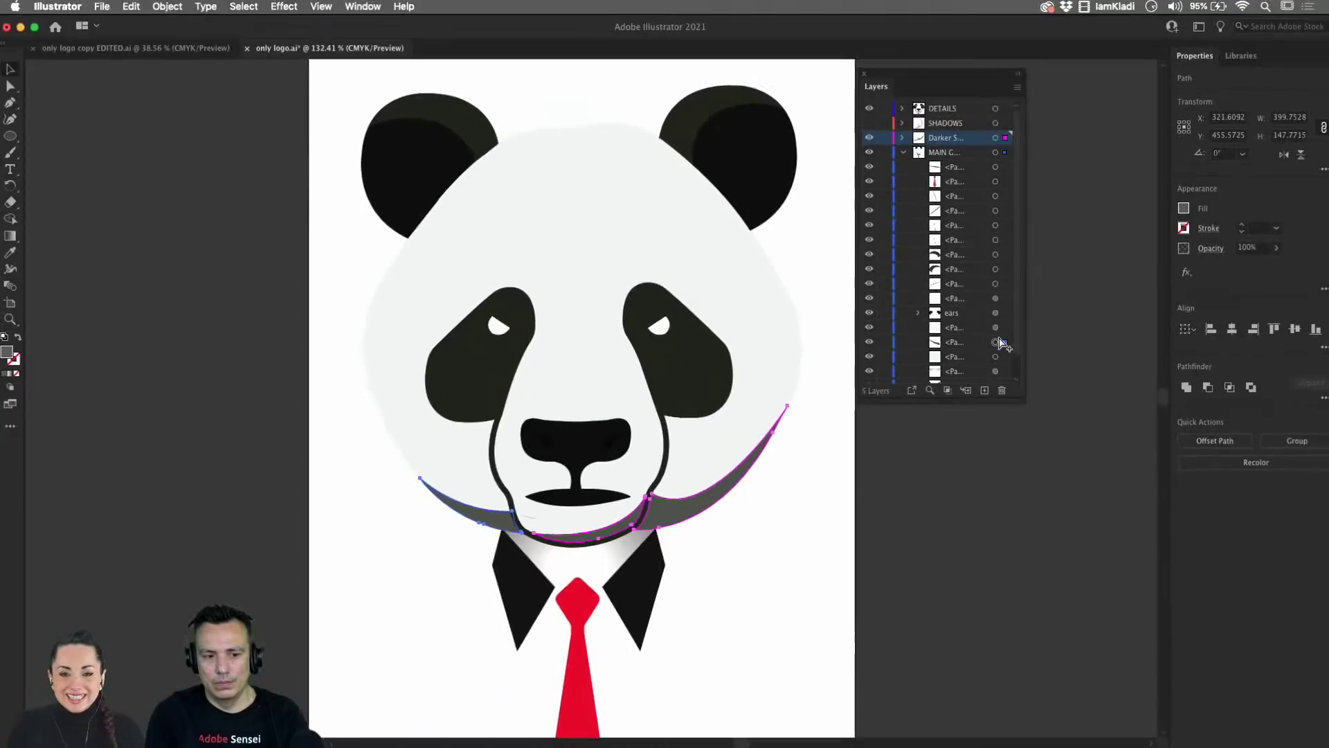
left_click(1003, 338)
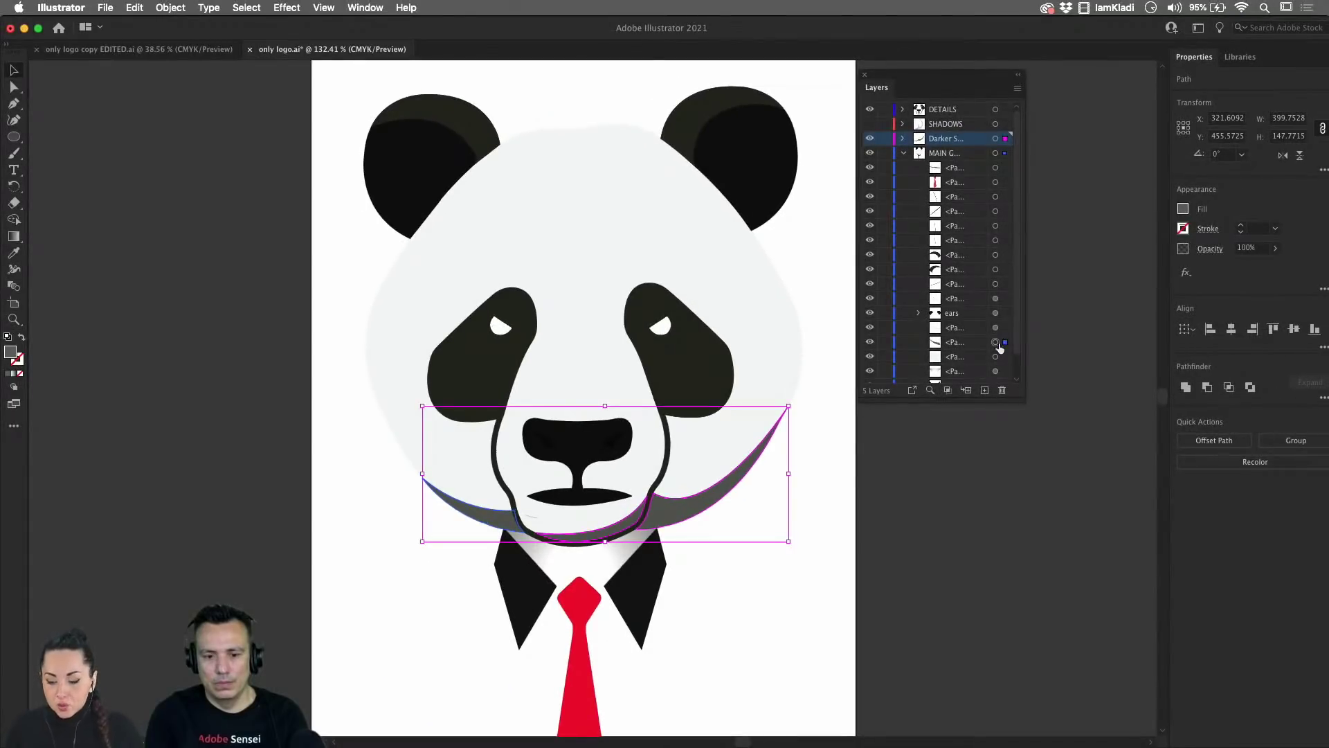
left_click(997, 343)
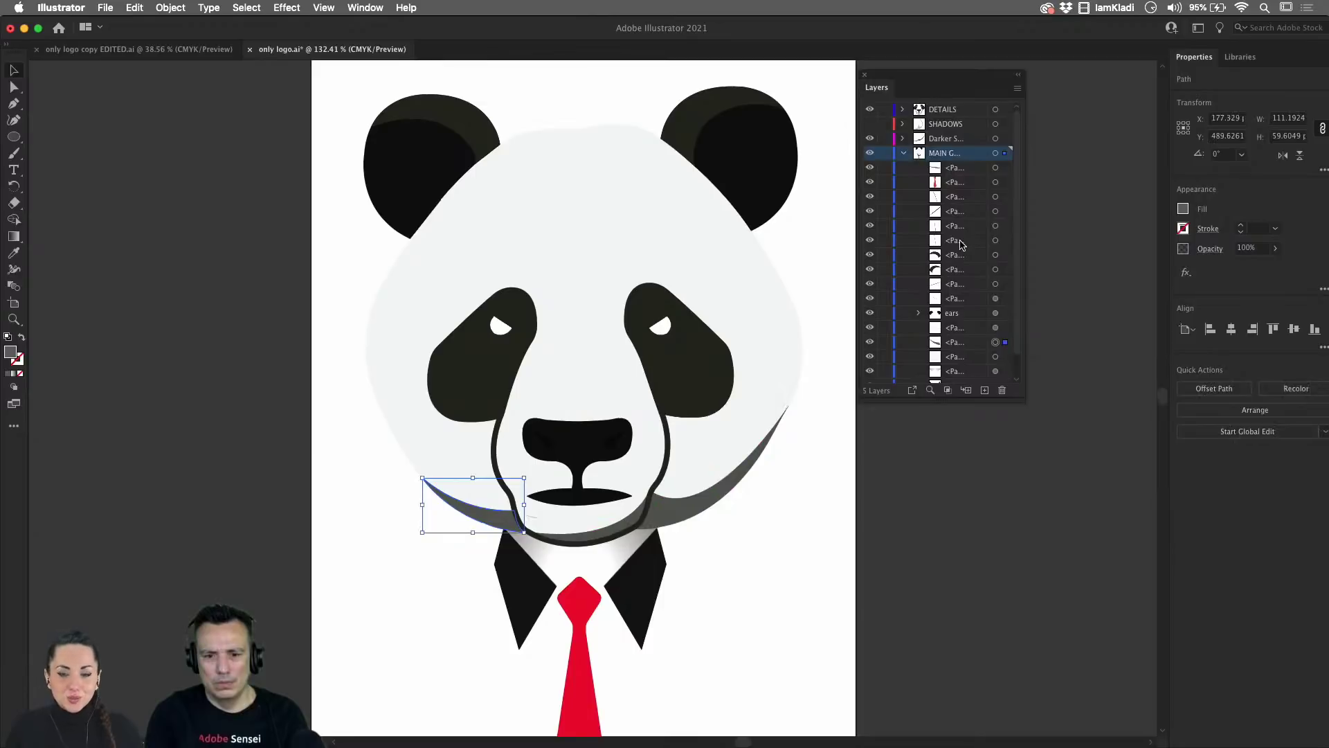
left_click(975, 343)
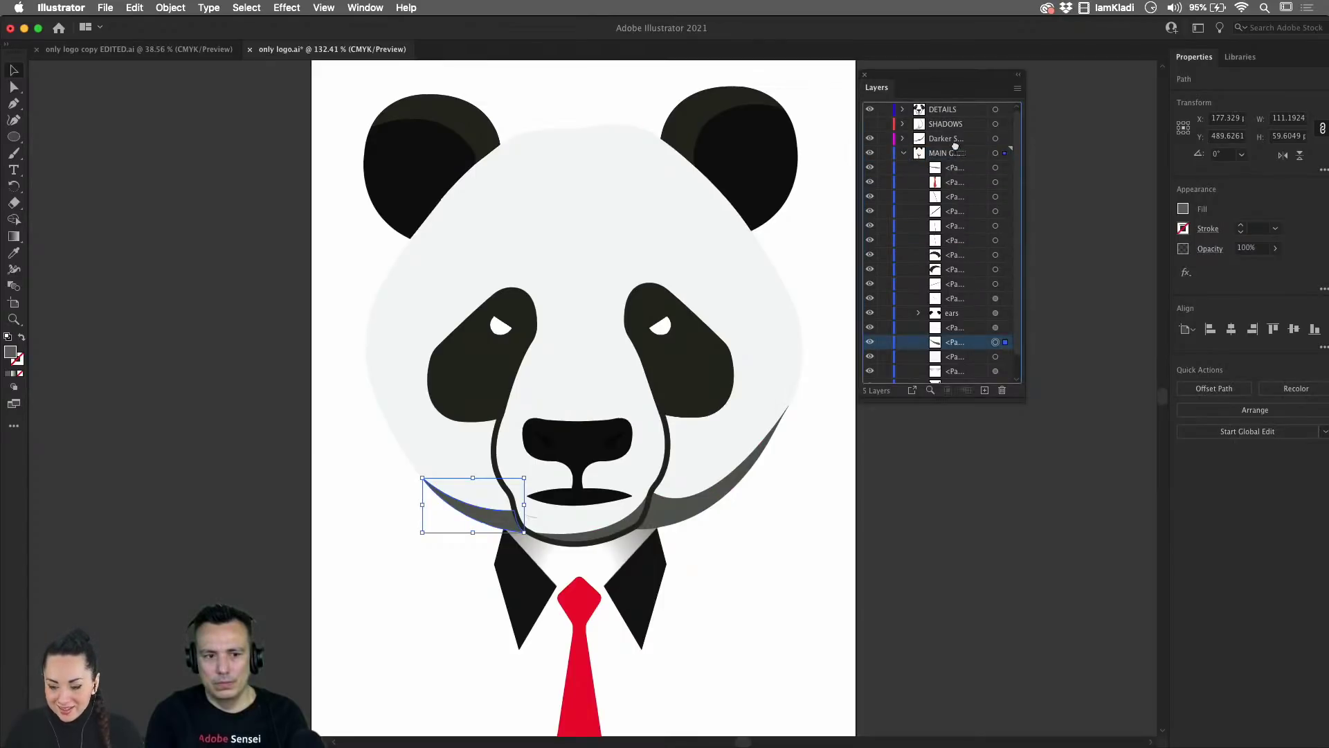
- Check which shapes belong to the Darker Shadows layer by toggling its visibility, leaving it shown
left_click(649, 514)
left_click(668, 508)
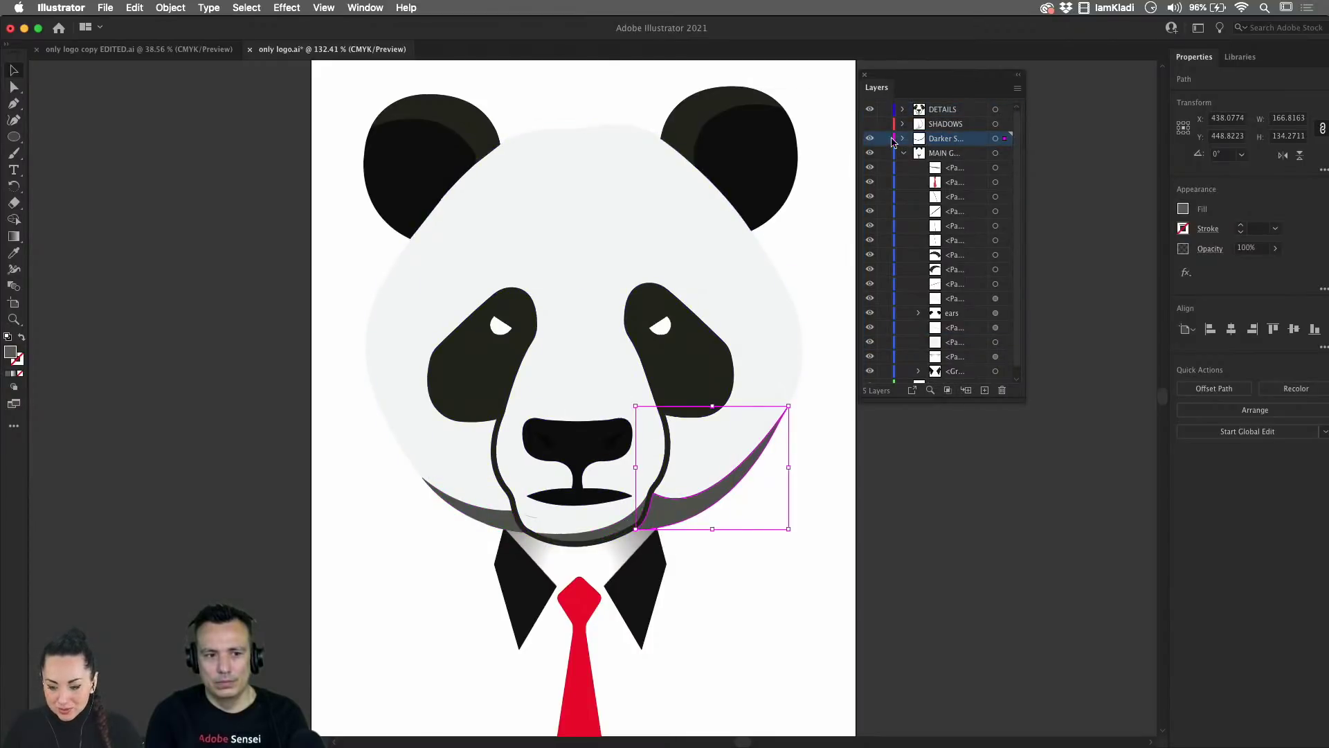
left_click(870, 138)
left_click(870, 138)
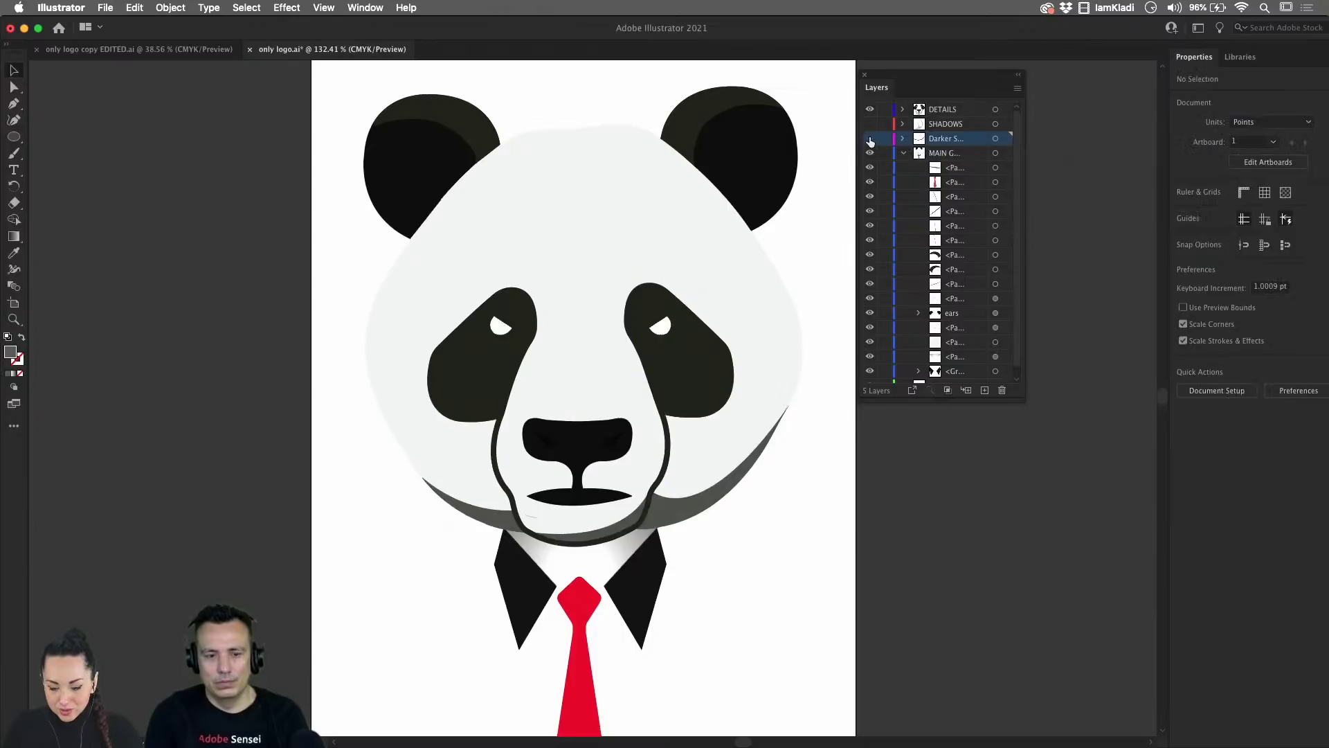
left_click(870, 139)
left_click(869, 139)
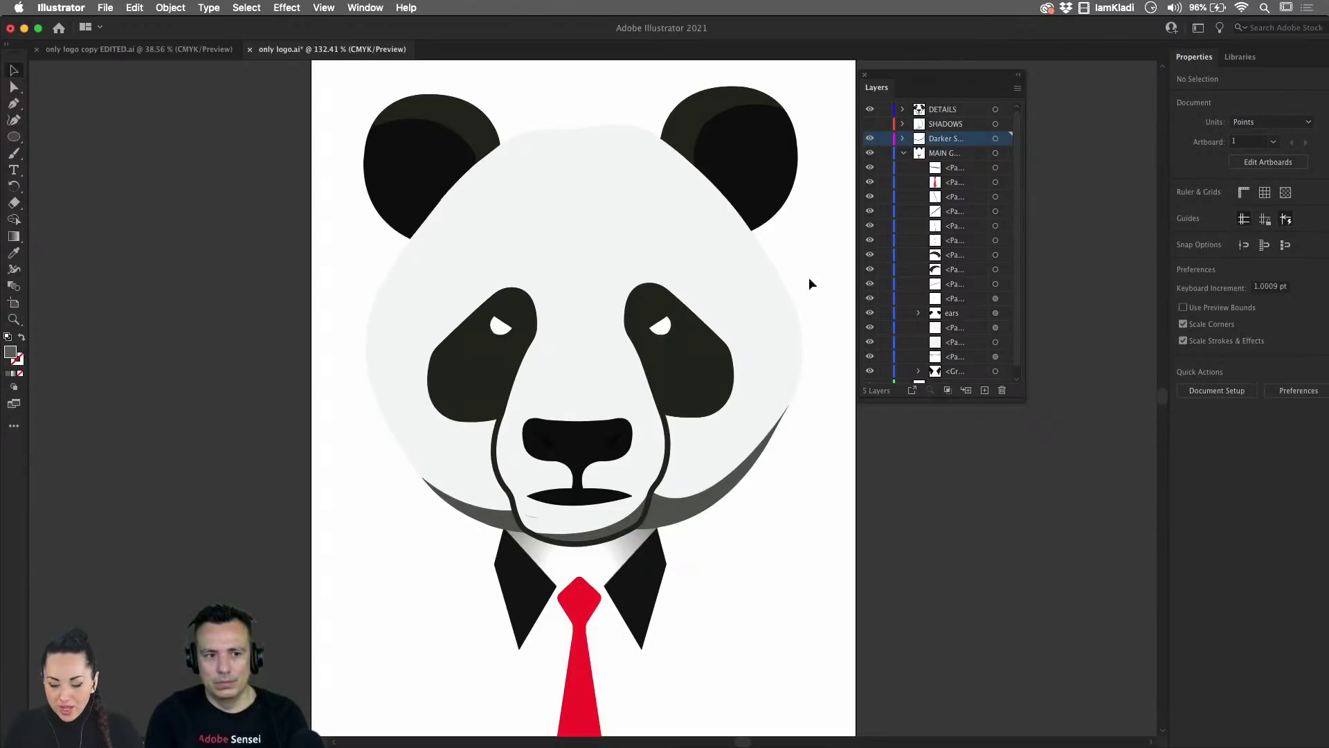
- Show the SHADOWS layer, move the Darker Shadows layer above it and collapse MAIN GRAPHICS
left_click(871, 123)
left_click_drag(942, 142, 941, 125)
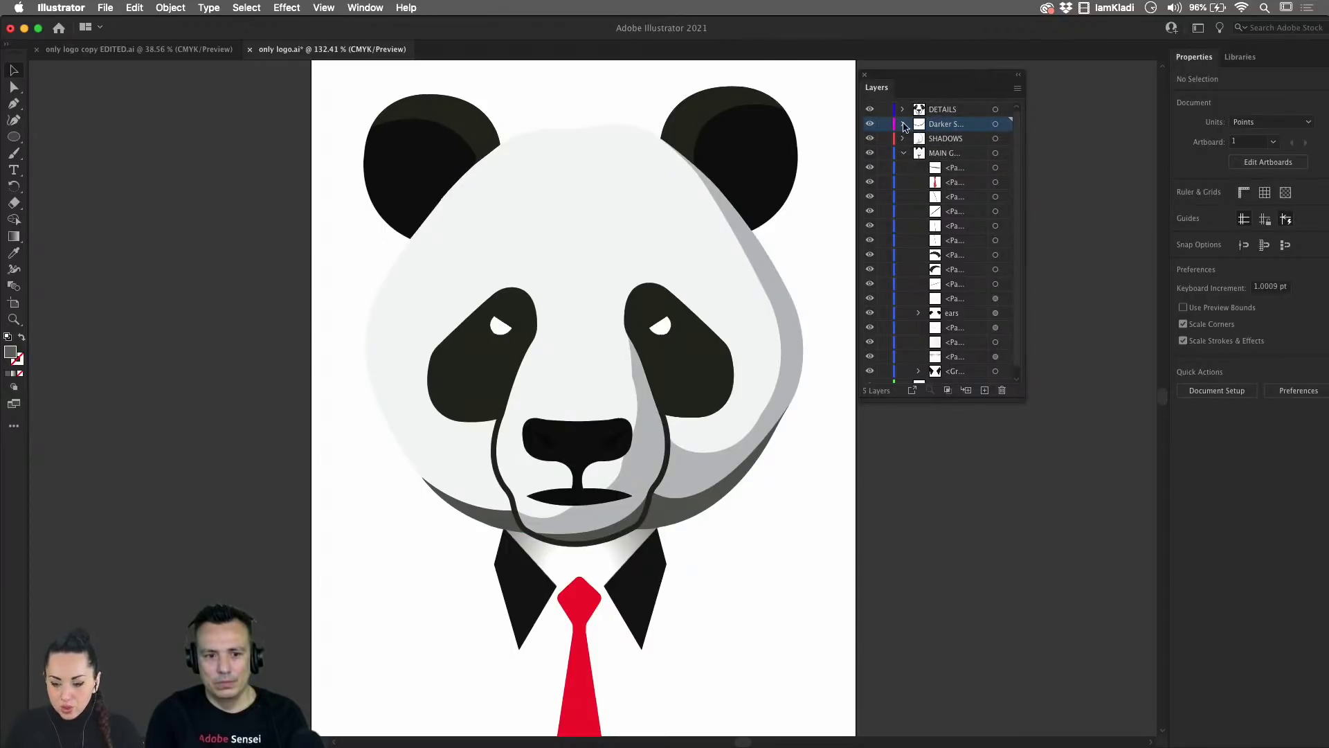
left_click(903, 153)
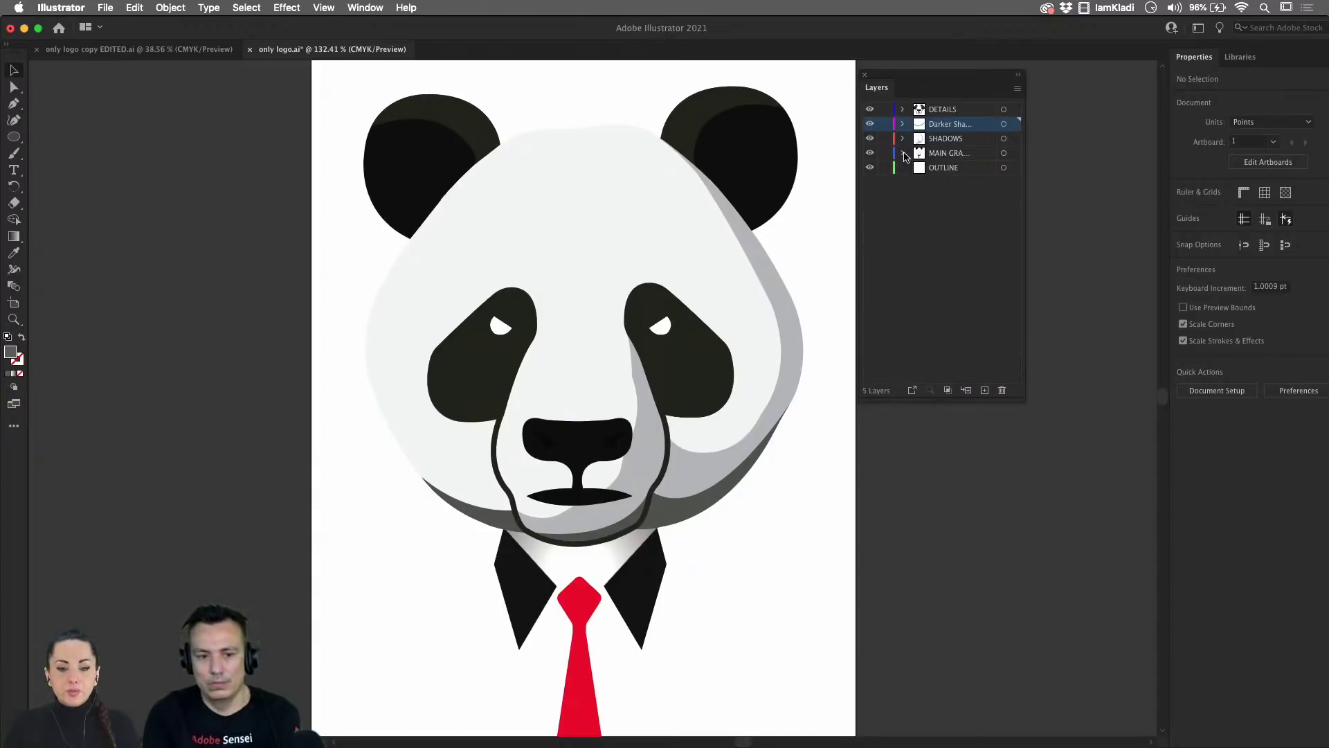
- Check what the DETAILS, Darker Shadows, SHADOWS and MAIN GRAPHICS layers contain by toggling each one's visibility
left_click(870, 109)
left_click(870, 110)
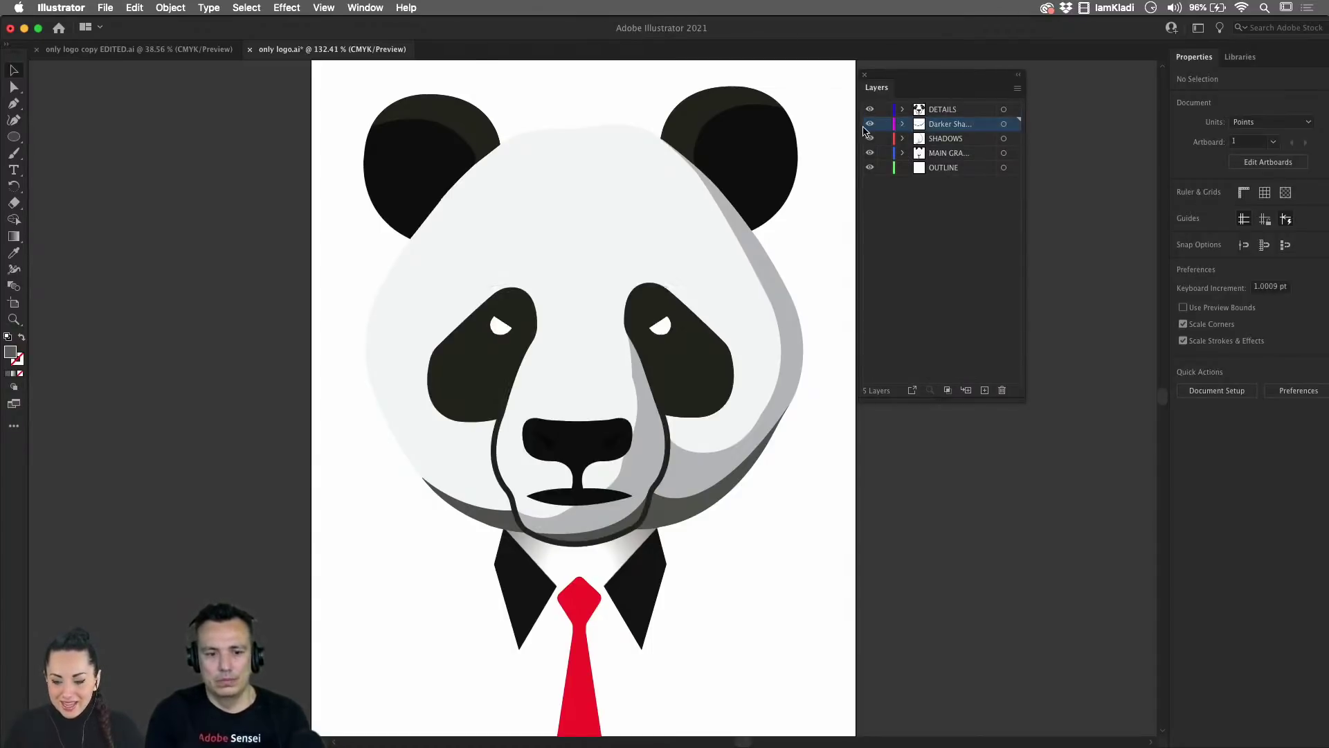
left_click(870, 124)
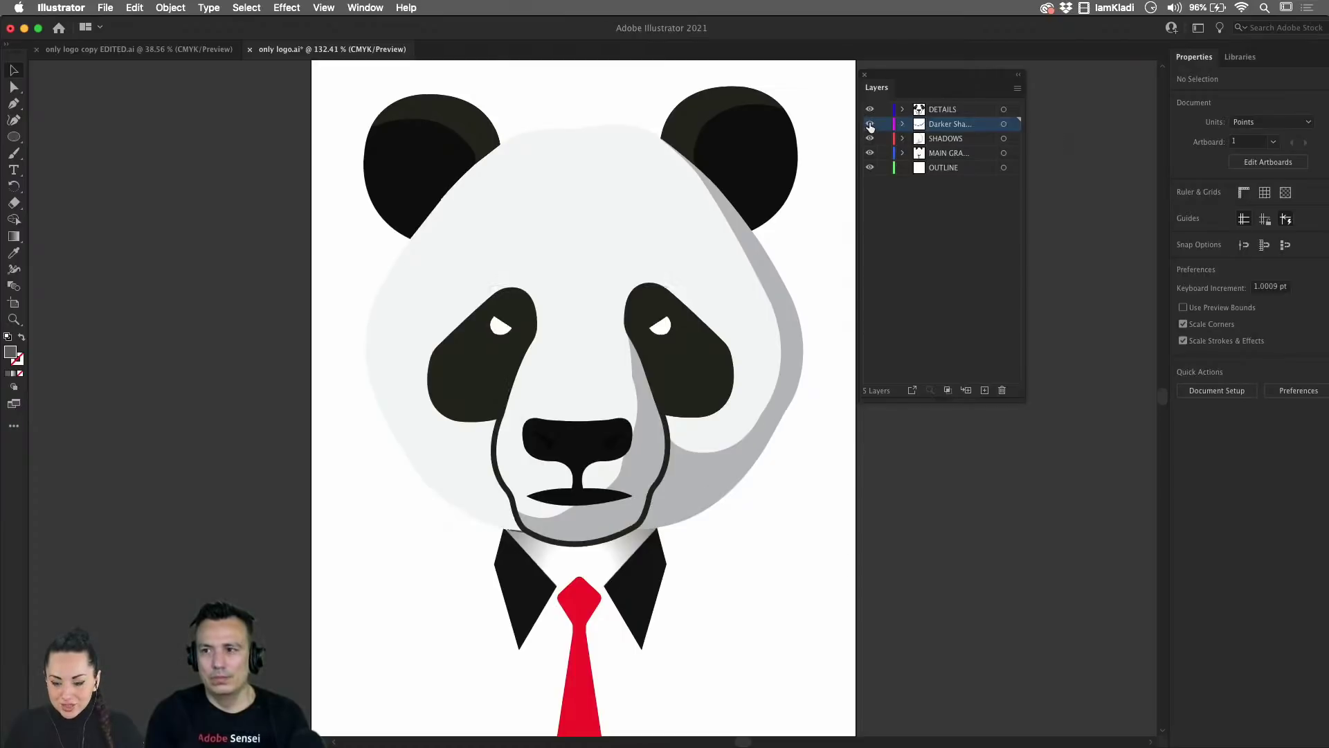
left_click(870, 124)
left_click(869, 139)
left_click(871, 139)
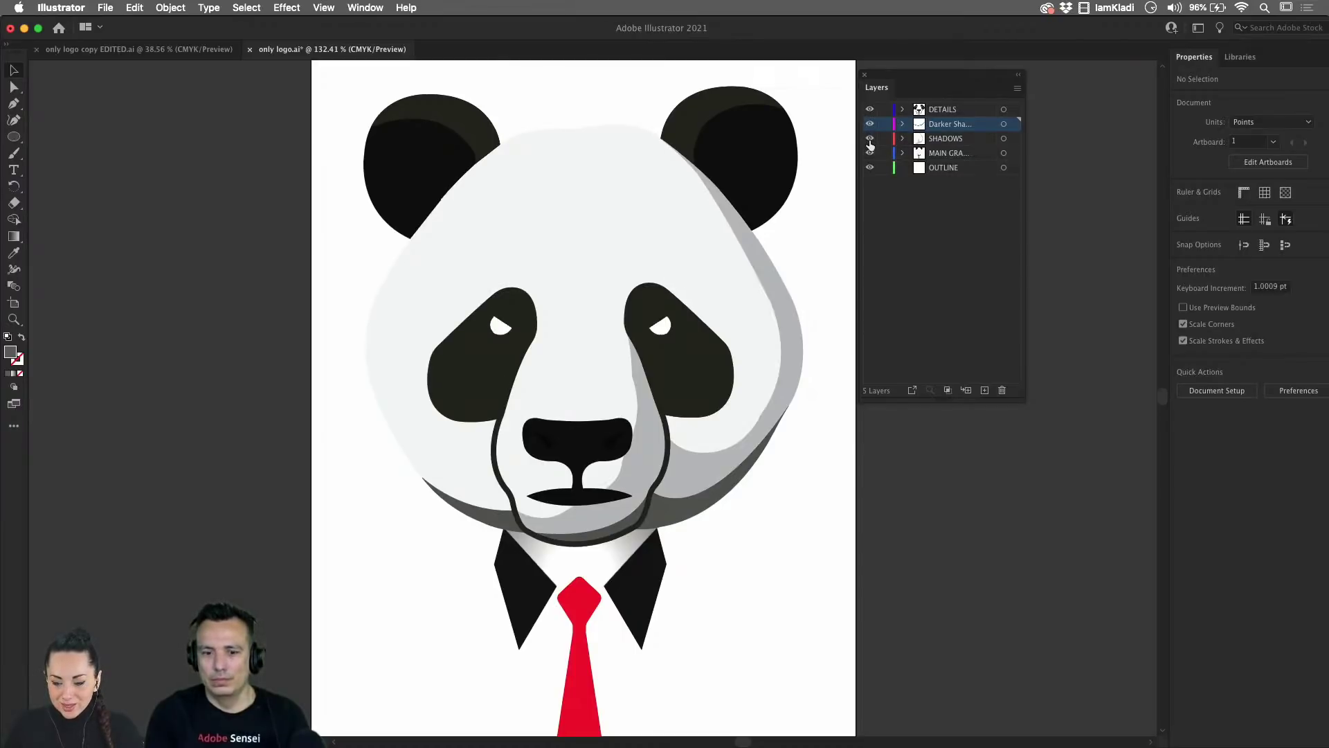
left_click(870, 153)
left_click(870, 153)
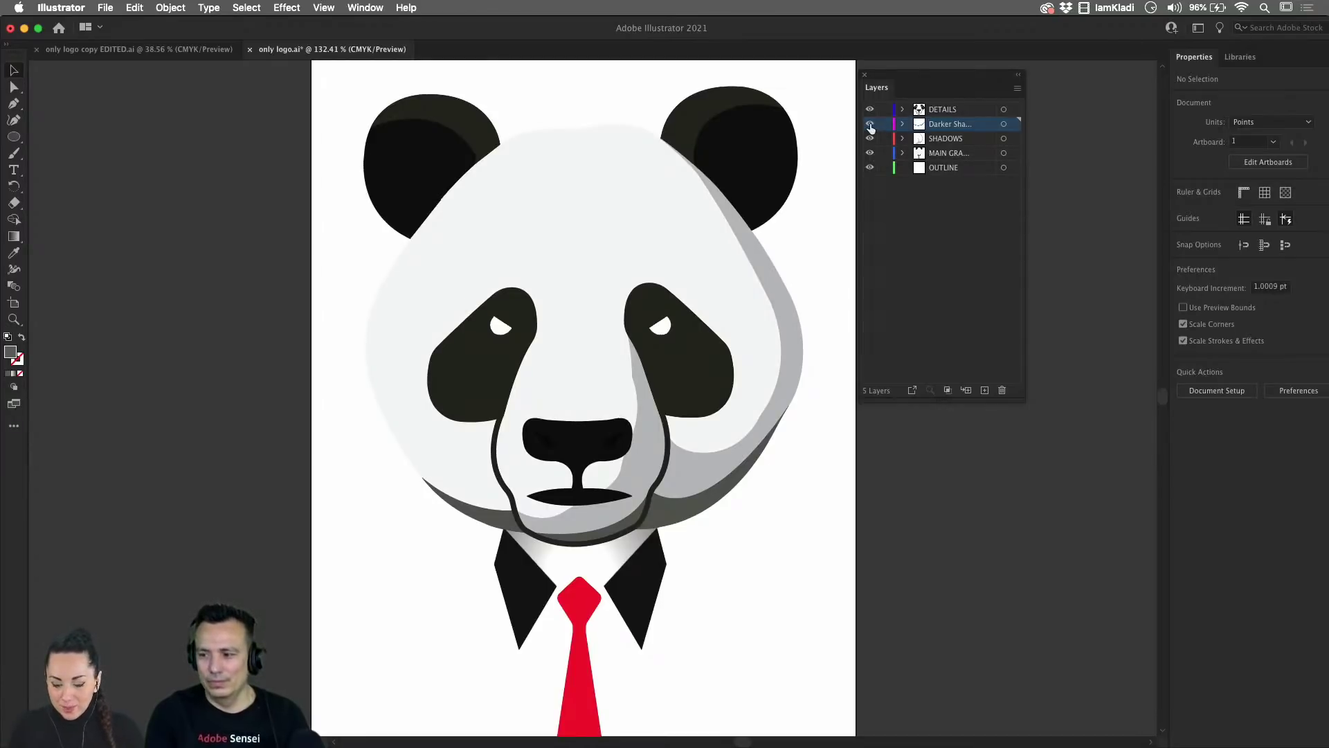
- Hide the Darker Shadows, SHADOWS and DETAILS layers, keeping only the main graphics and outline shown
left_click(870, 124)
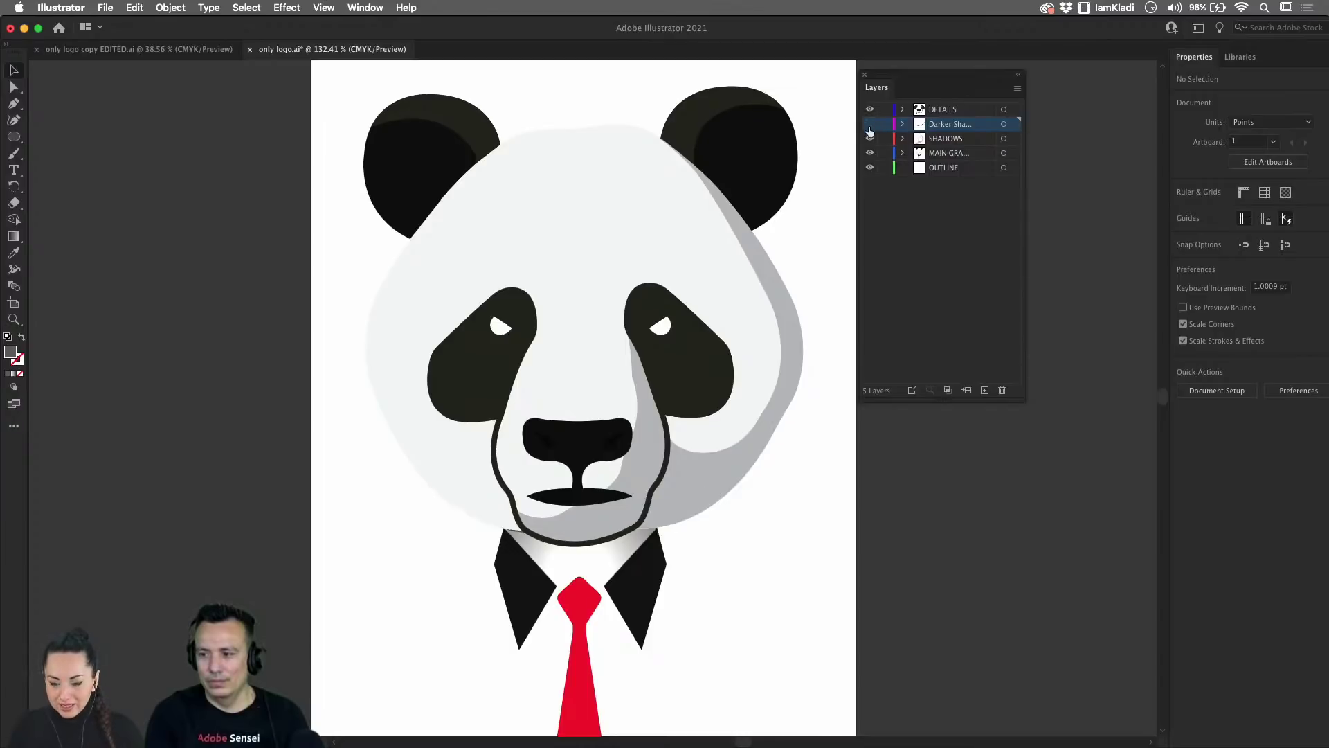
left_click(870, 139)
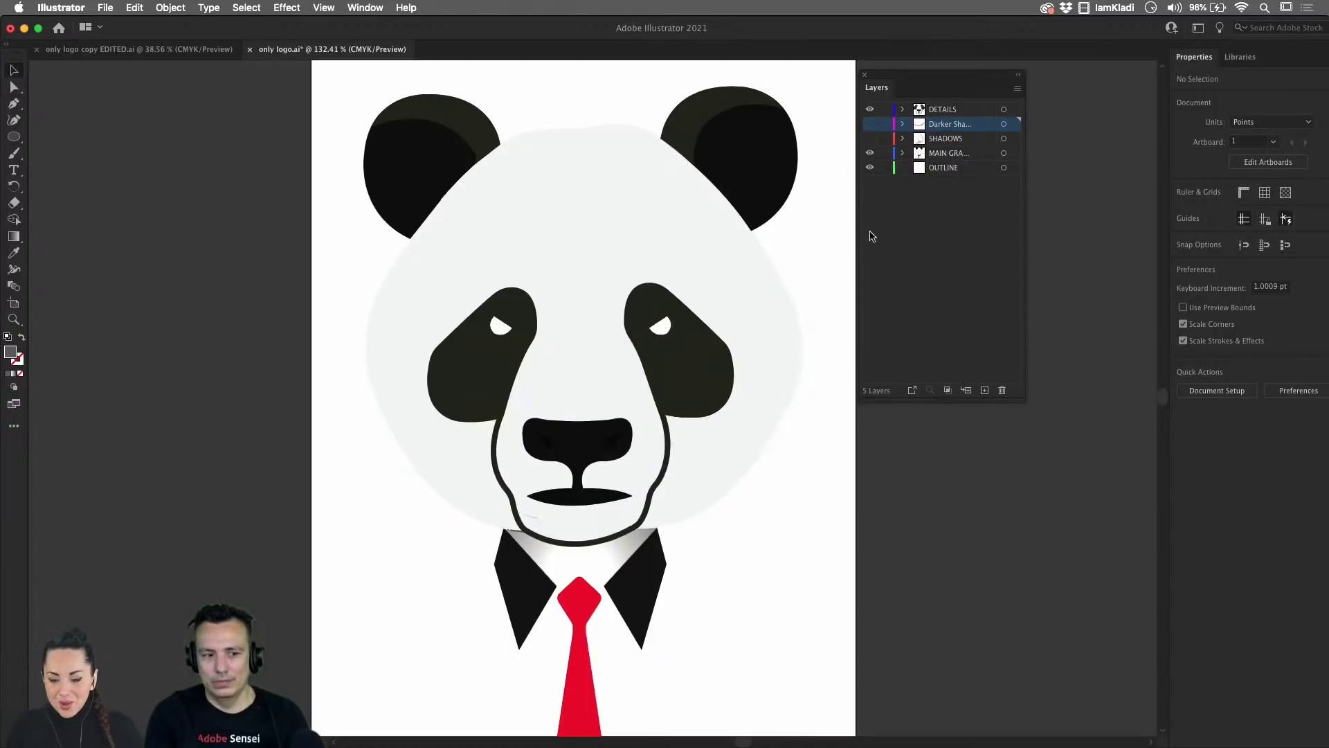
left_click(870, 110)
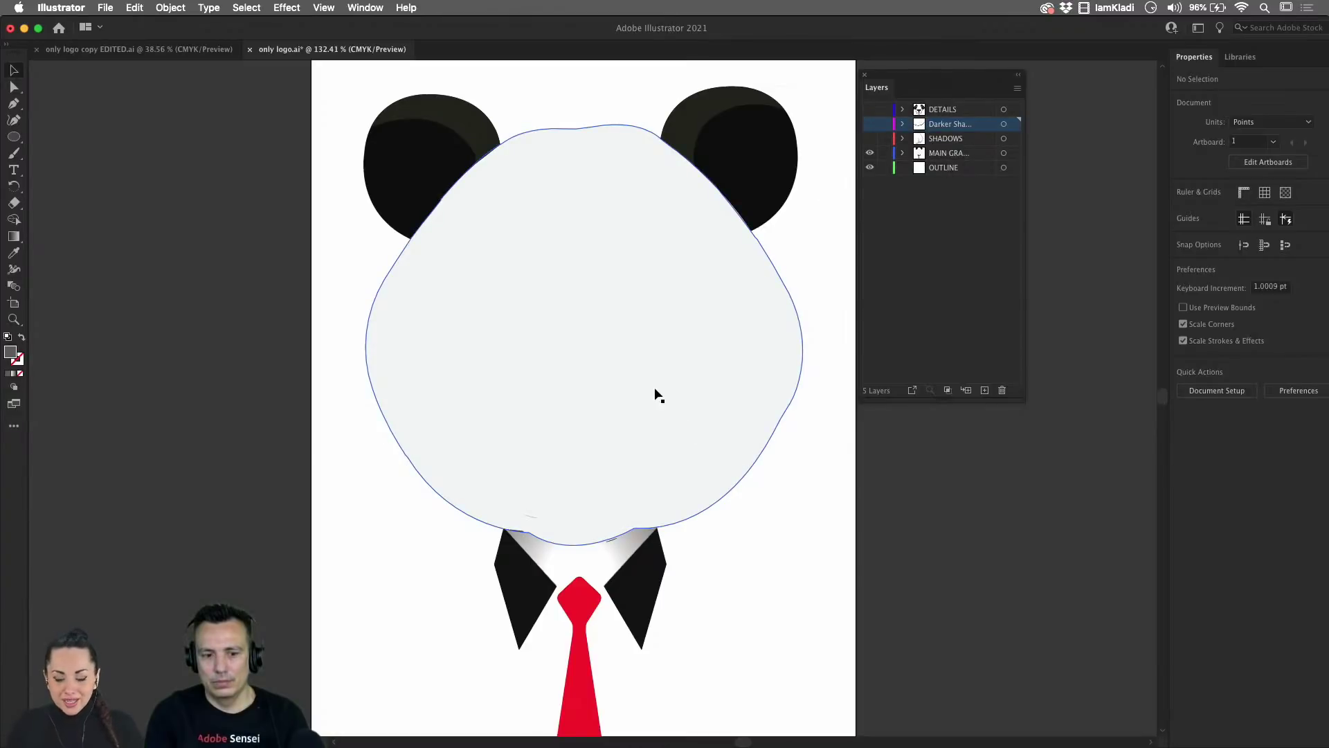
- Select the three stray thin slivers on the chin and beside the collar in MAIN GRAPHICS and delete them
key("super+space")
left_click_drag(537, 466, 656, 390)
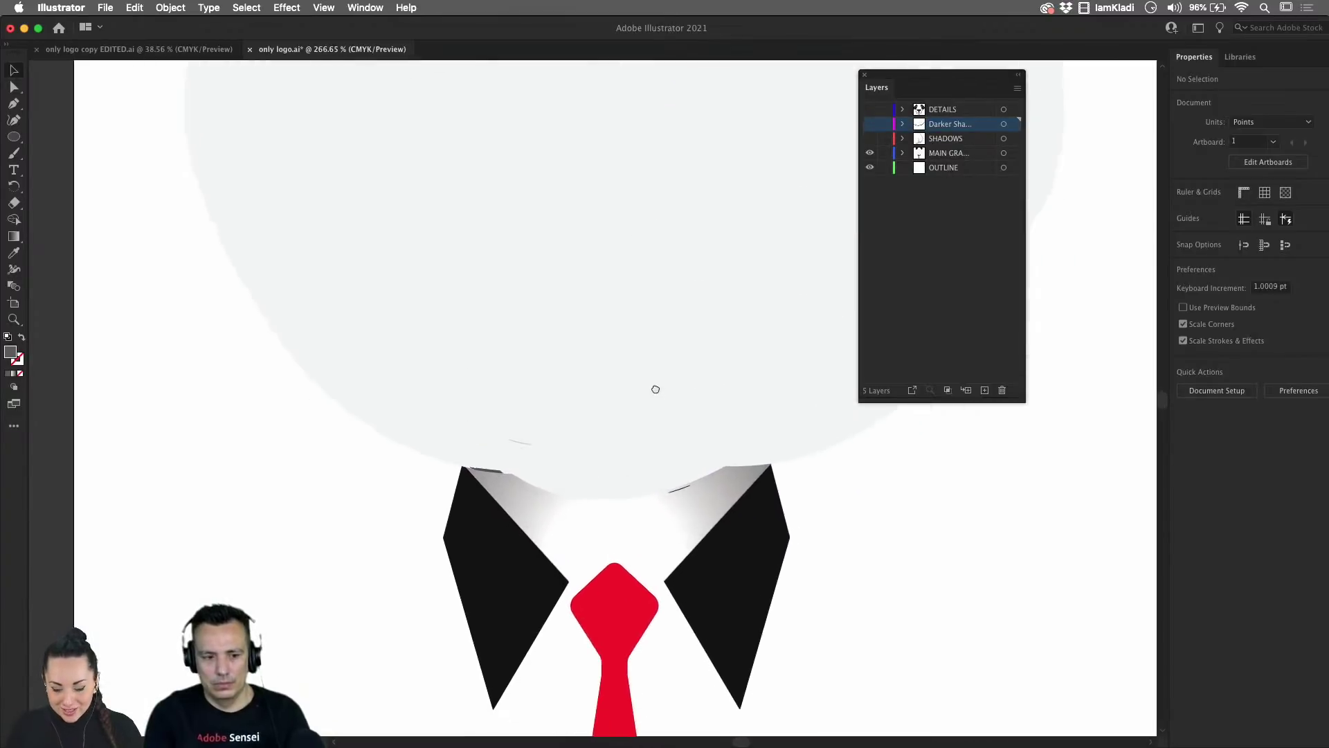
scroll(579, 484, "up", 3)
left_click(483, 517)
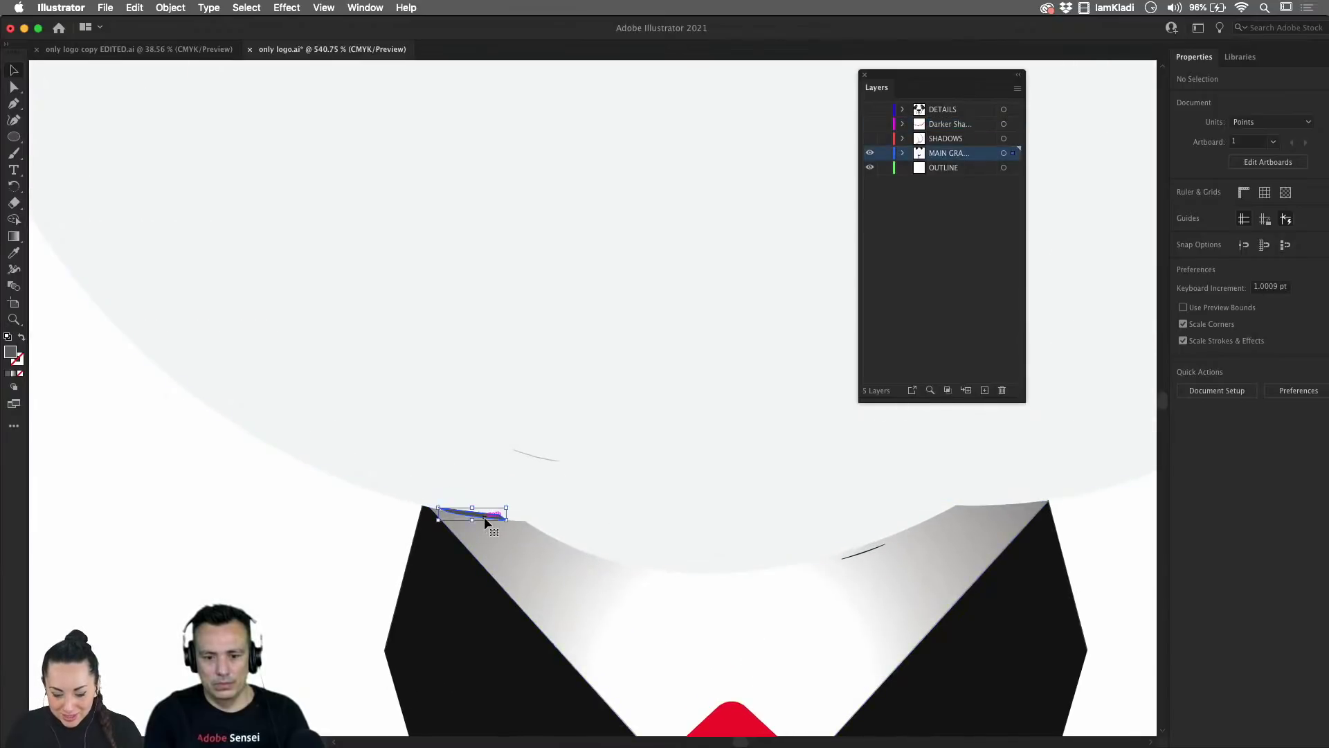
left_click(860, 552, "shift")
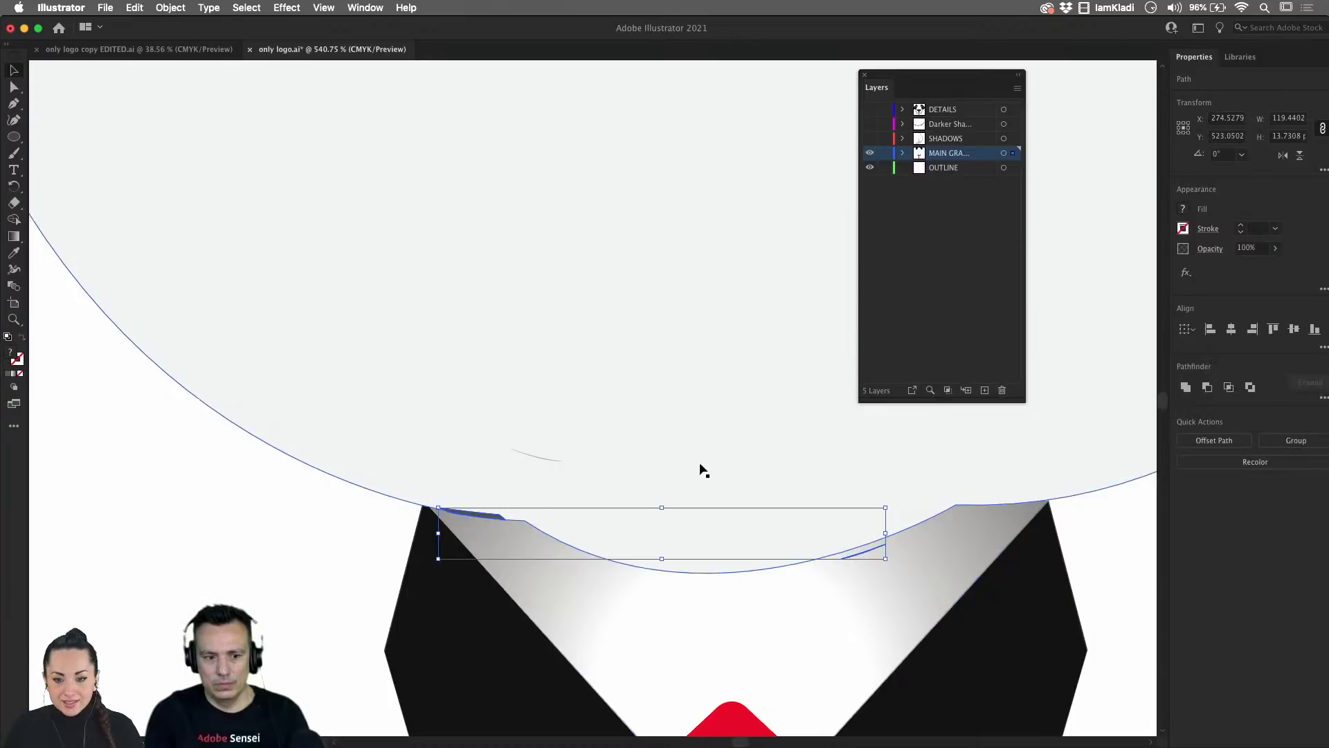
left_click(554, 459, "shift")
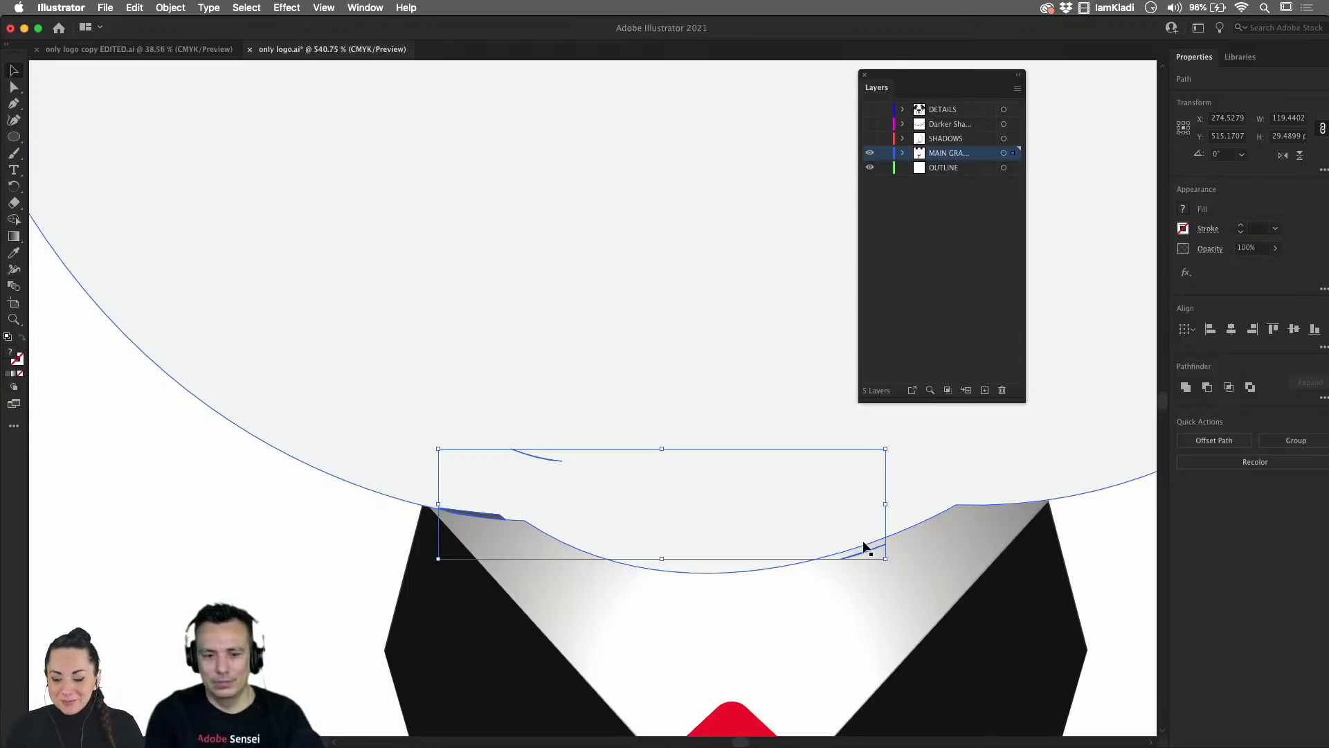
key("Delete")
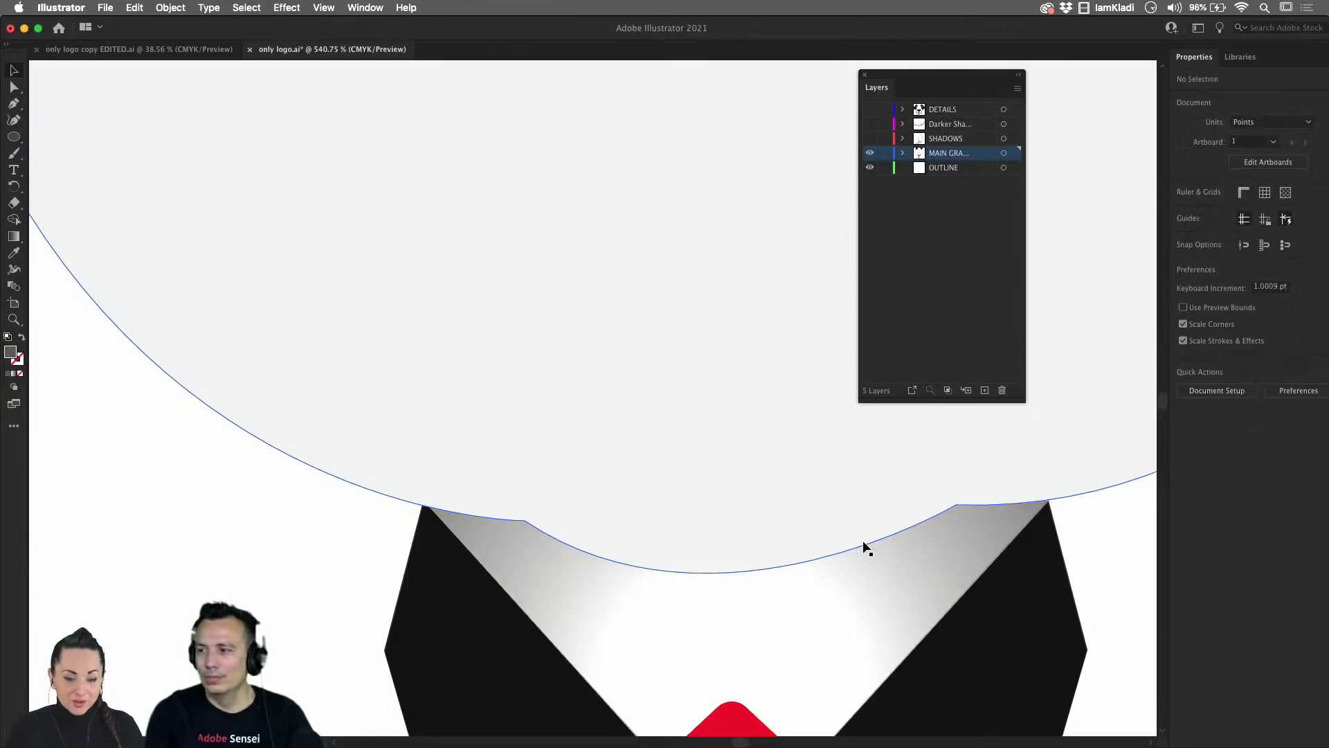
- Select the lighter shading shapes on both ears and show the SHADOWS, Darker Shadows and DETAILS layers again
scroll(837, 513, "down", 5)
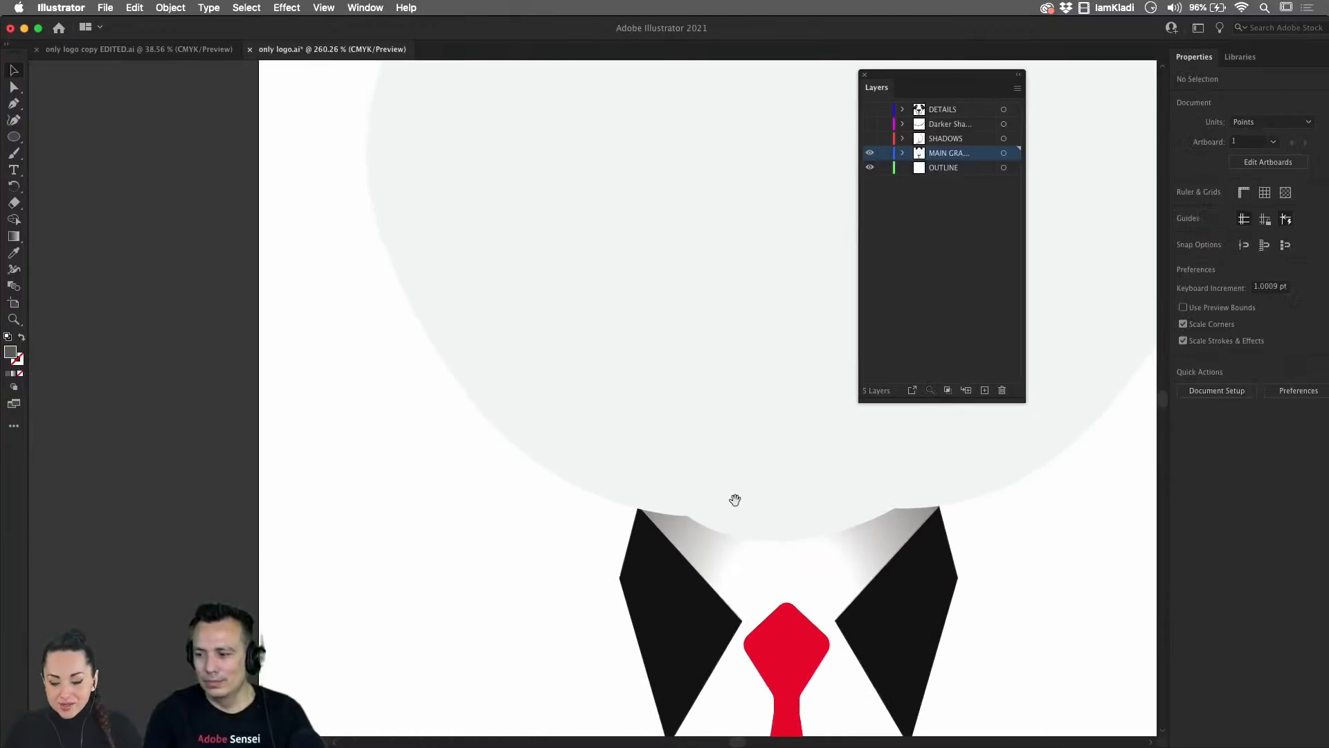
left_click_drag(735, 499, 638, 605)
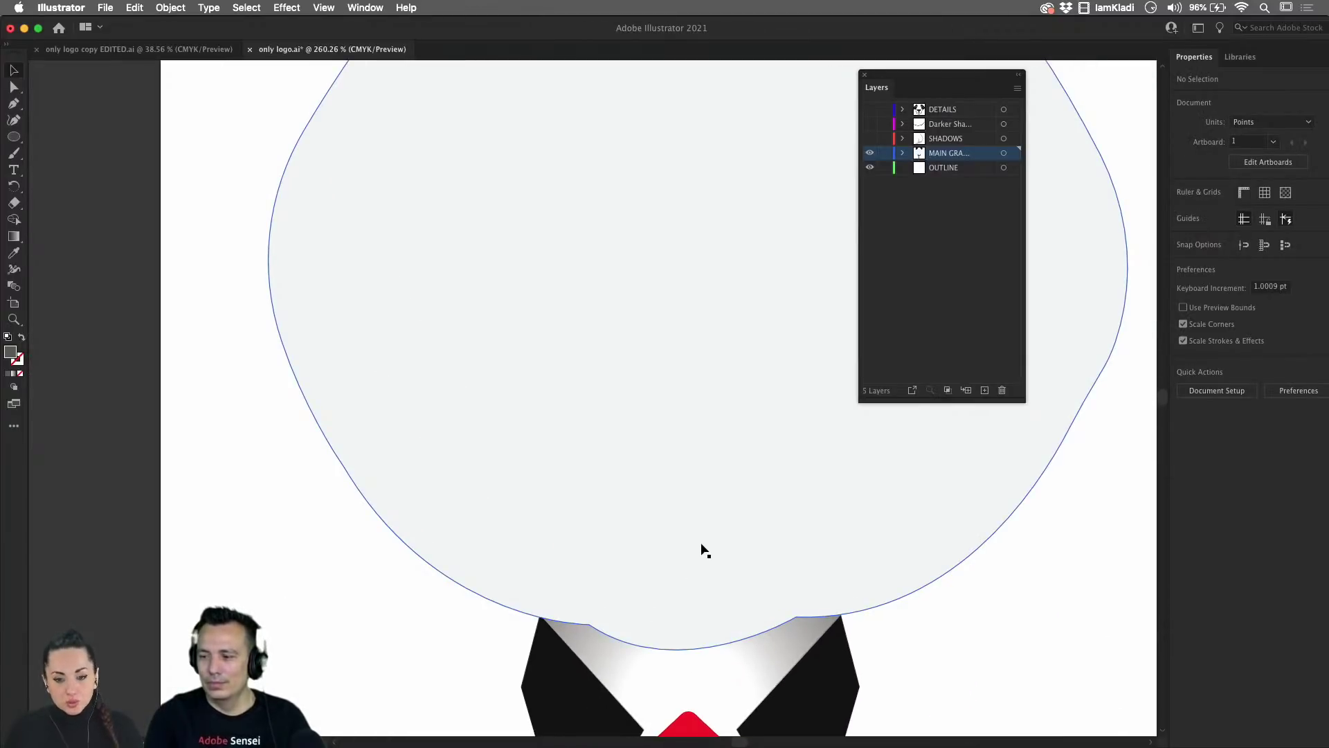
scroll(704, 547, "down", 5)
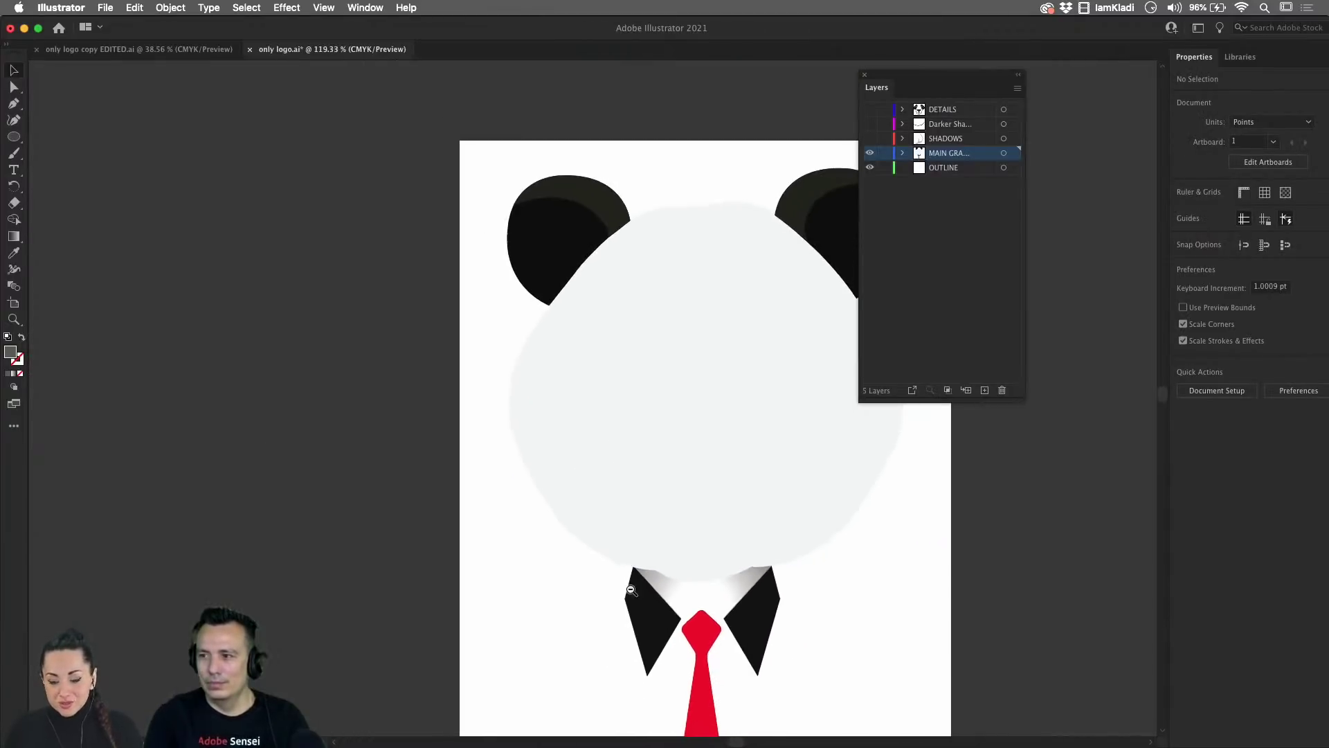
left_click_drag(594, 612, 564, 639)
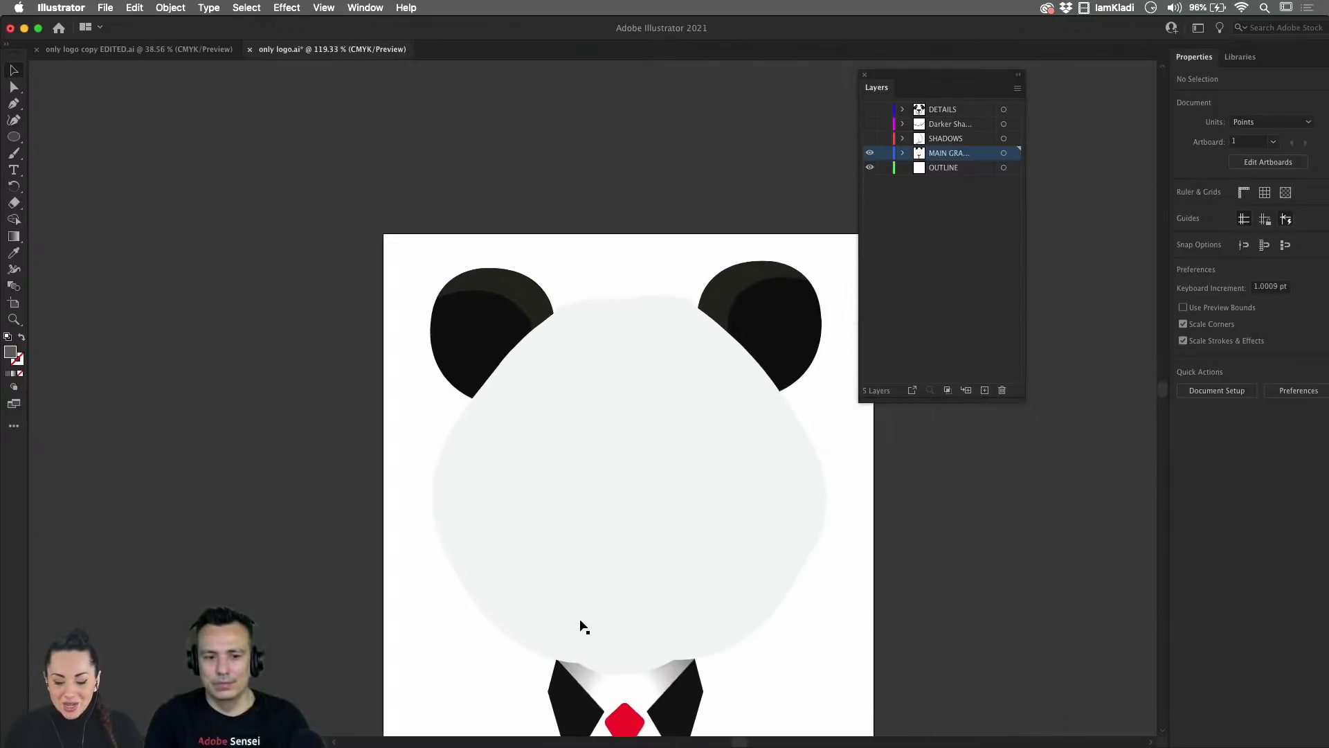
left_click(732, 302)
left_click(511, 288, "shift")
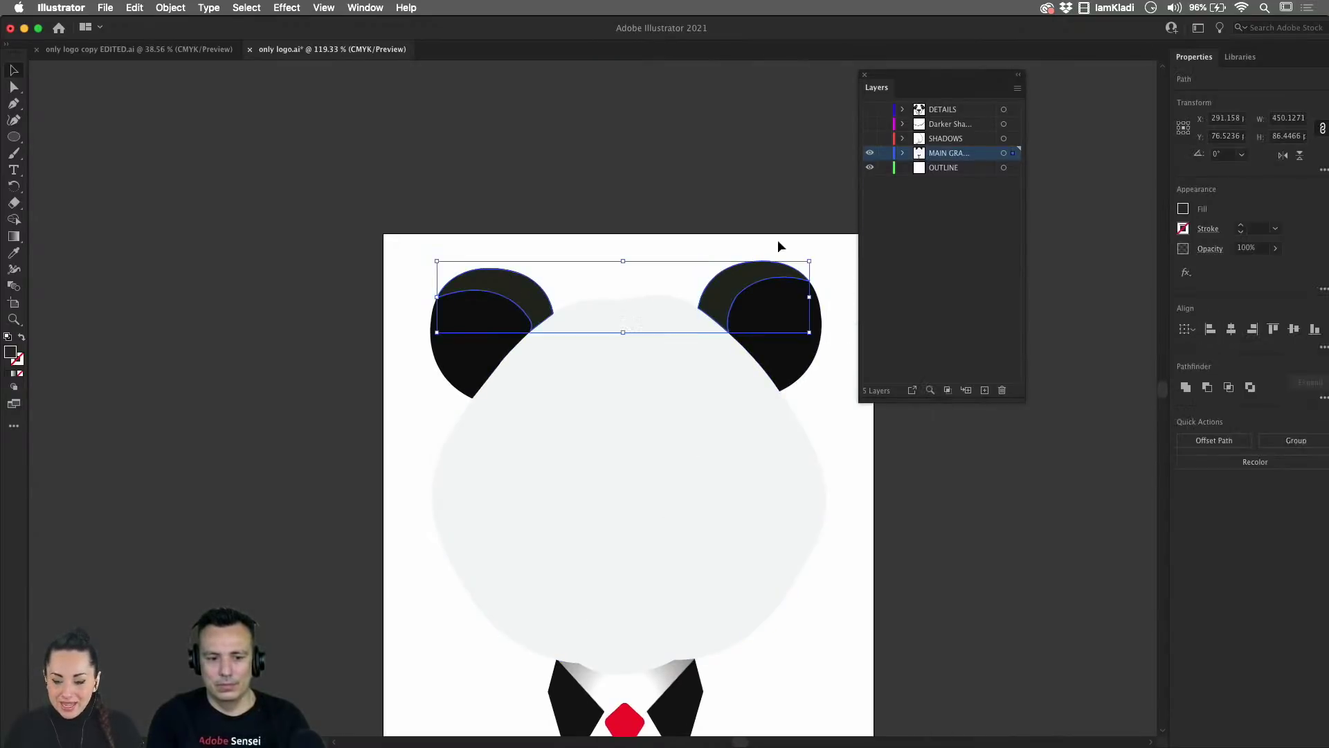
left_click_drag(869, 139, 869, 110)
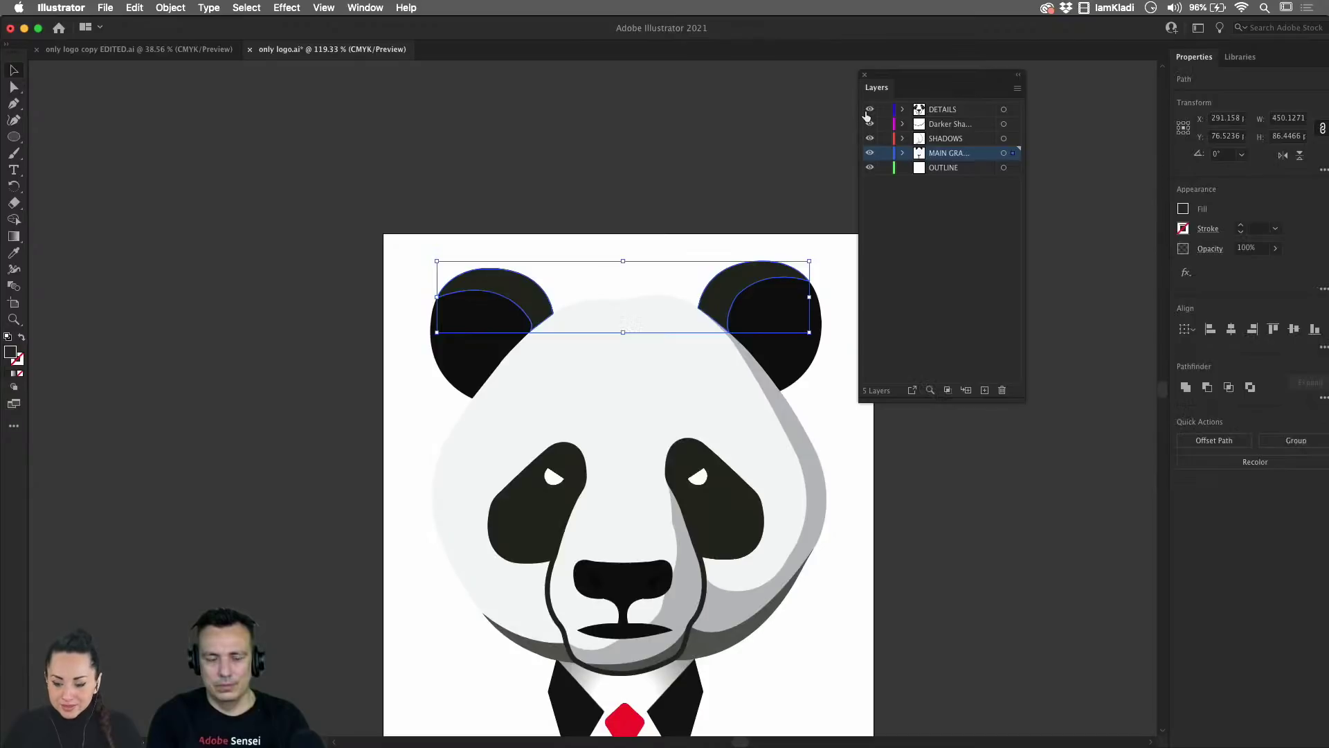
- Expand MAIN GRAPHICS and move the two selected ear shading paths into the Darker Shadows layer
left_click(903, 153)
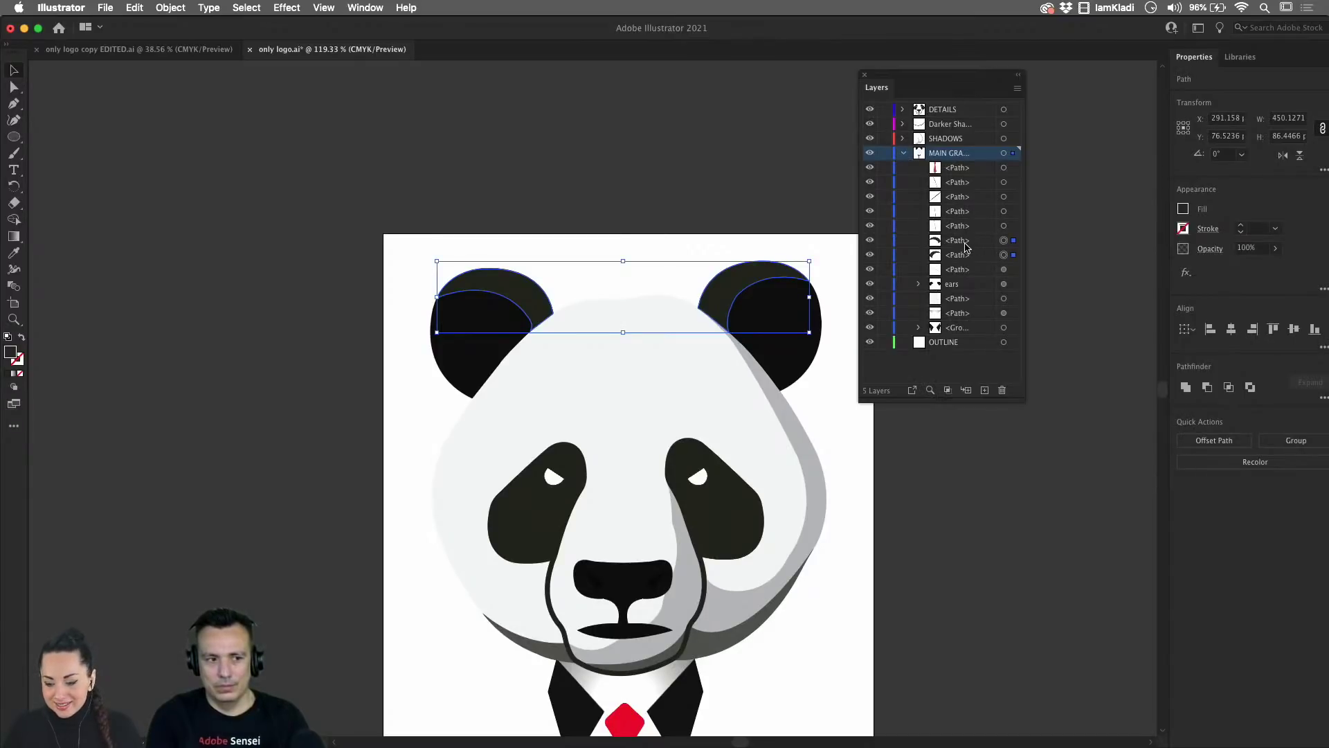
left_click(948, 123)
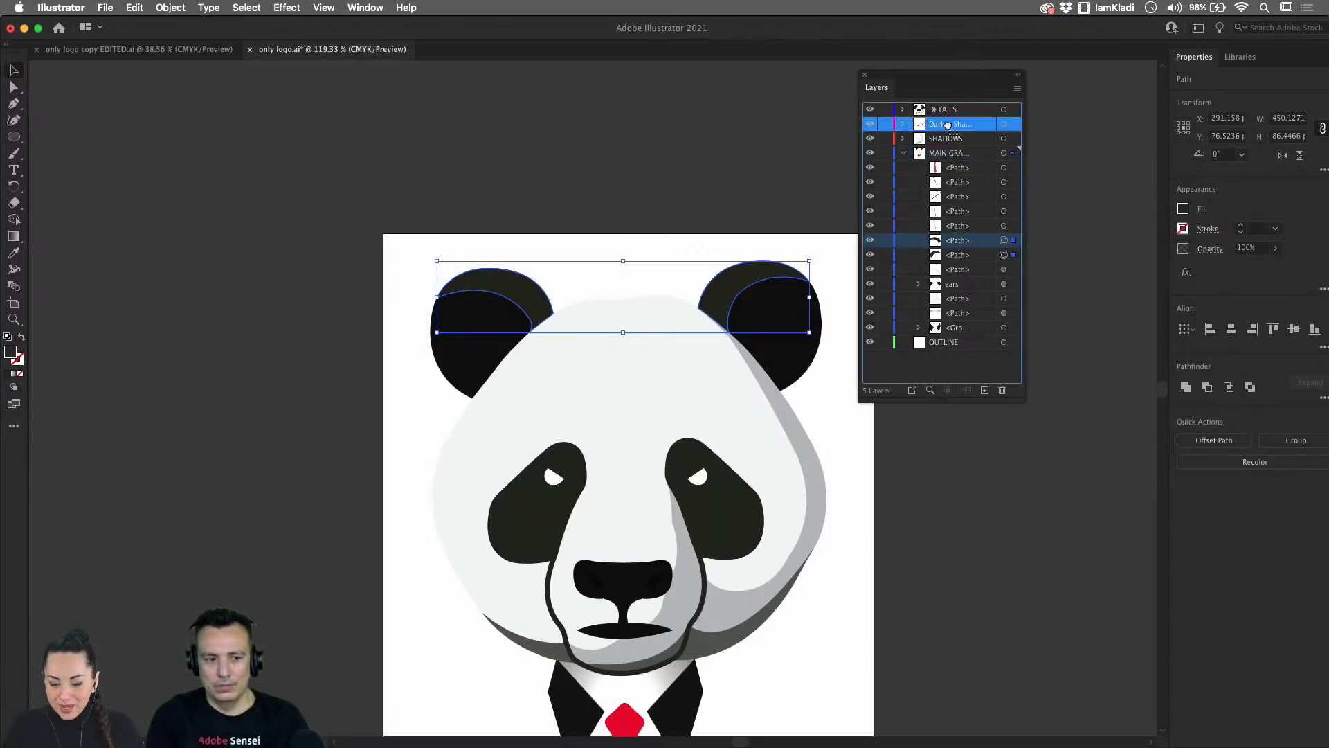
left_click_drag(948, 124, 949, 126)
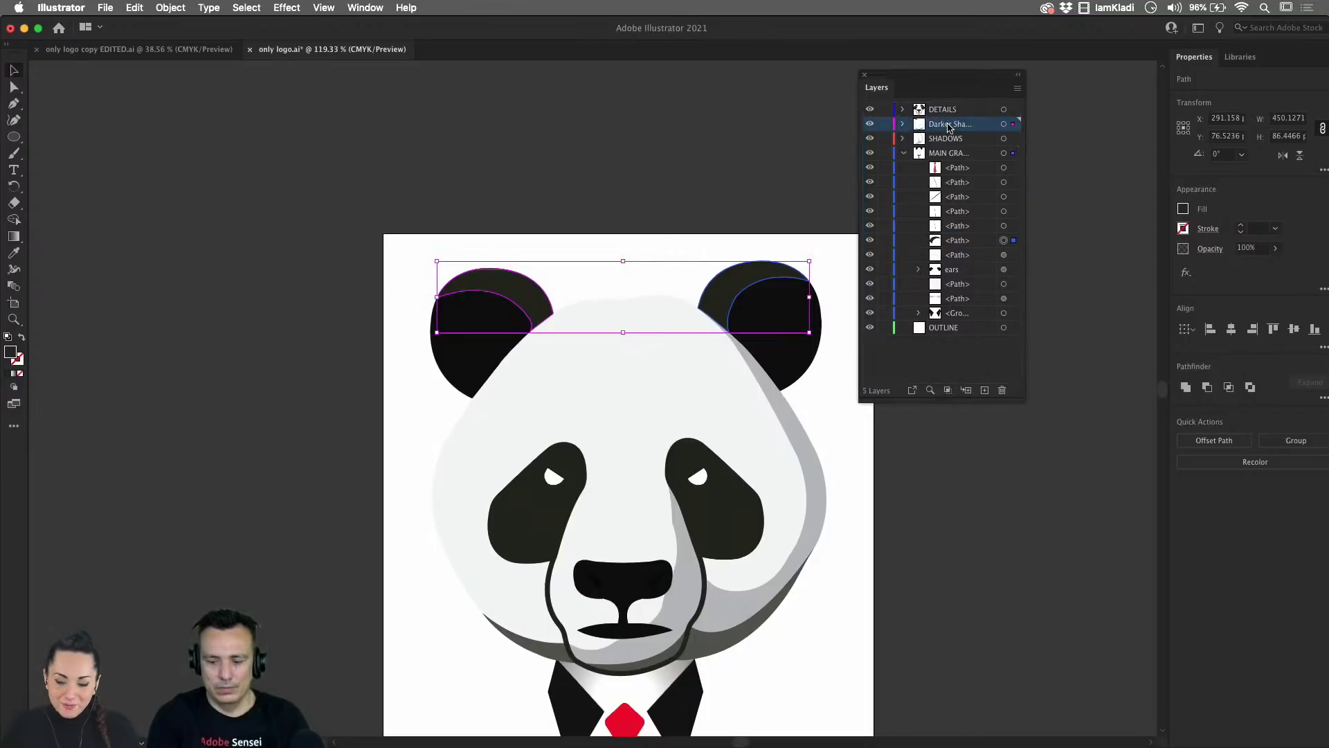
left_click_drag(964, 243, 959, 136)
- Check the ear shading by toggling Darker Shadows, and leave the Darker Shadows, SHADOWS and DETAILS layers hidden
left_click(870, 125)
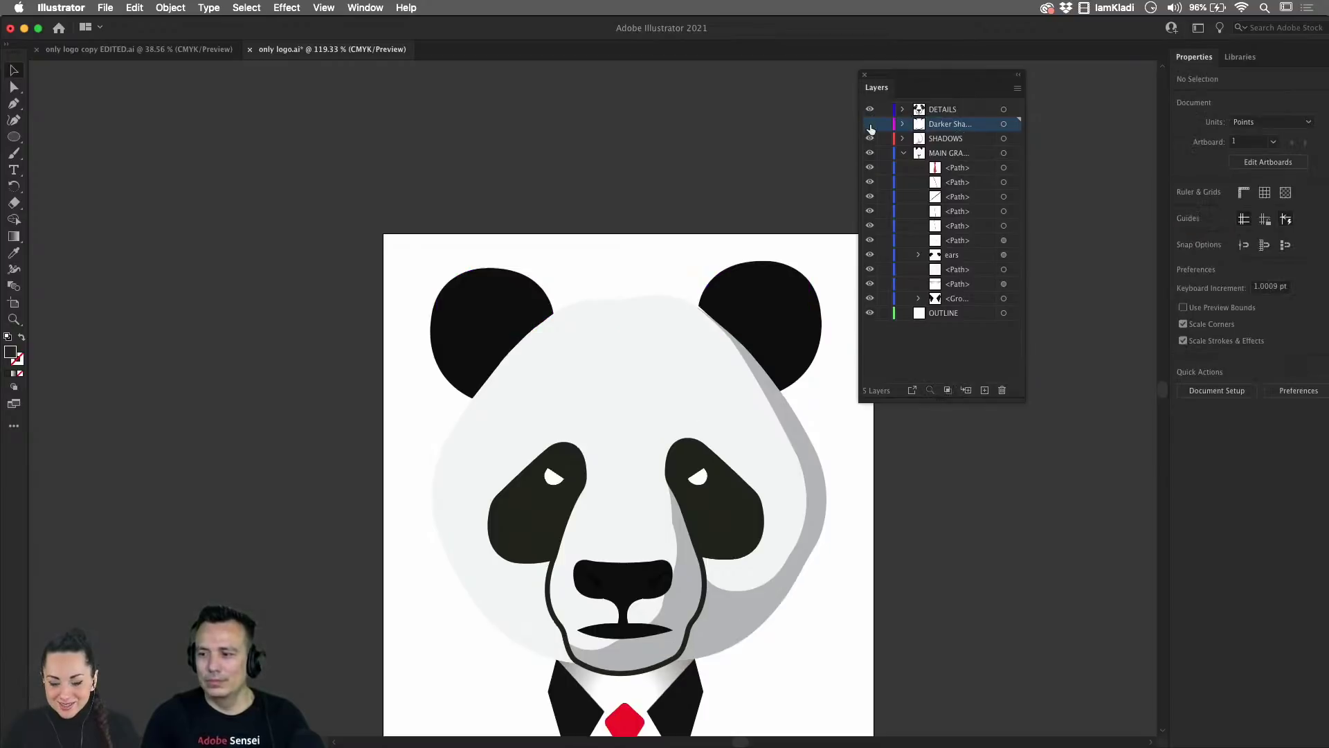
left_click(871, 126)
left_click_drag(870, 126, 870, 139)
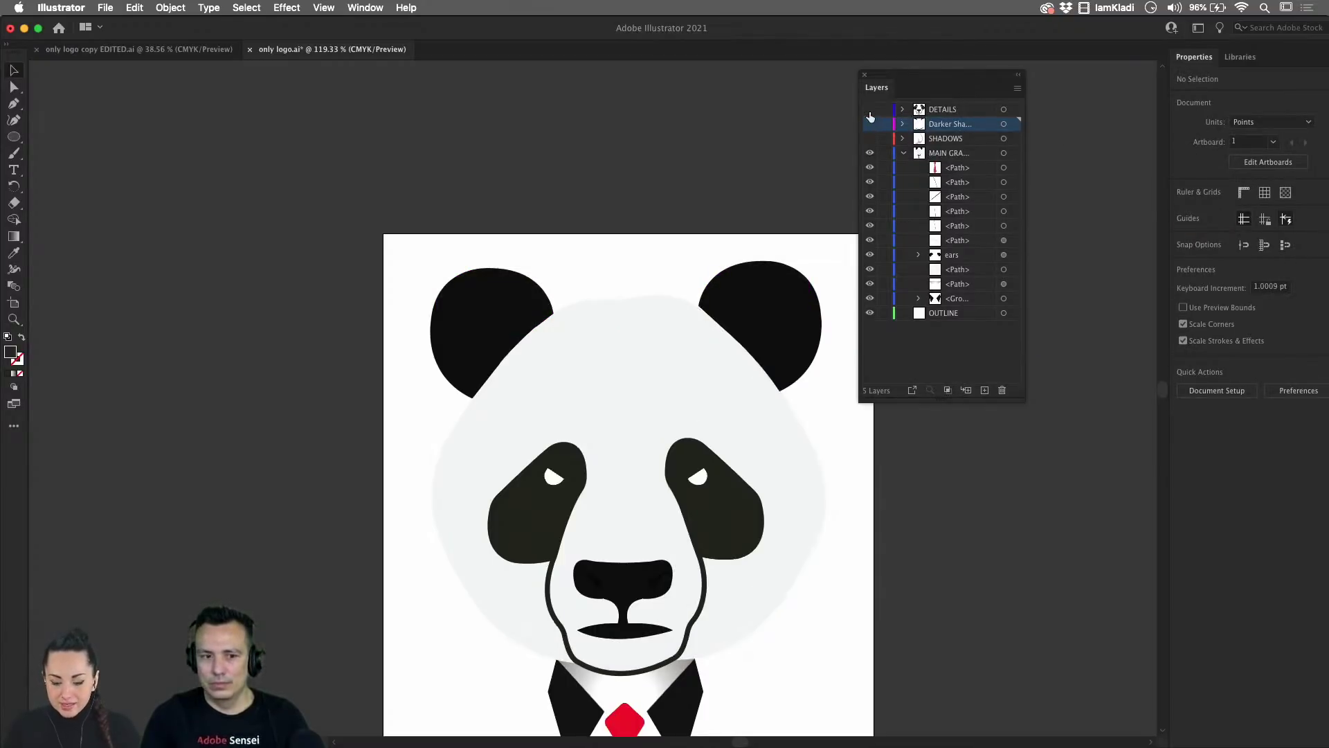
left_click(870, 111)
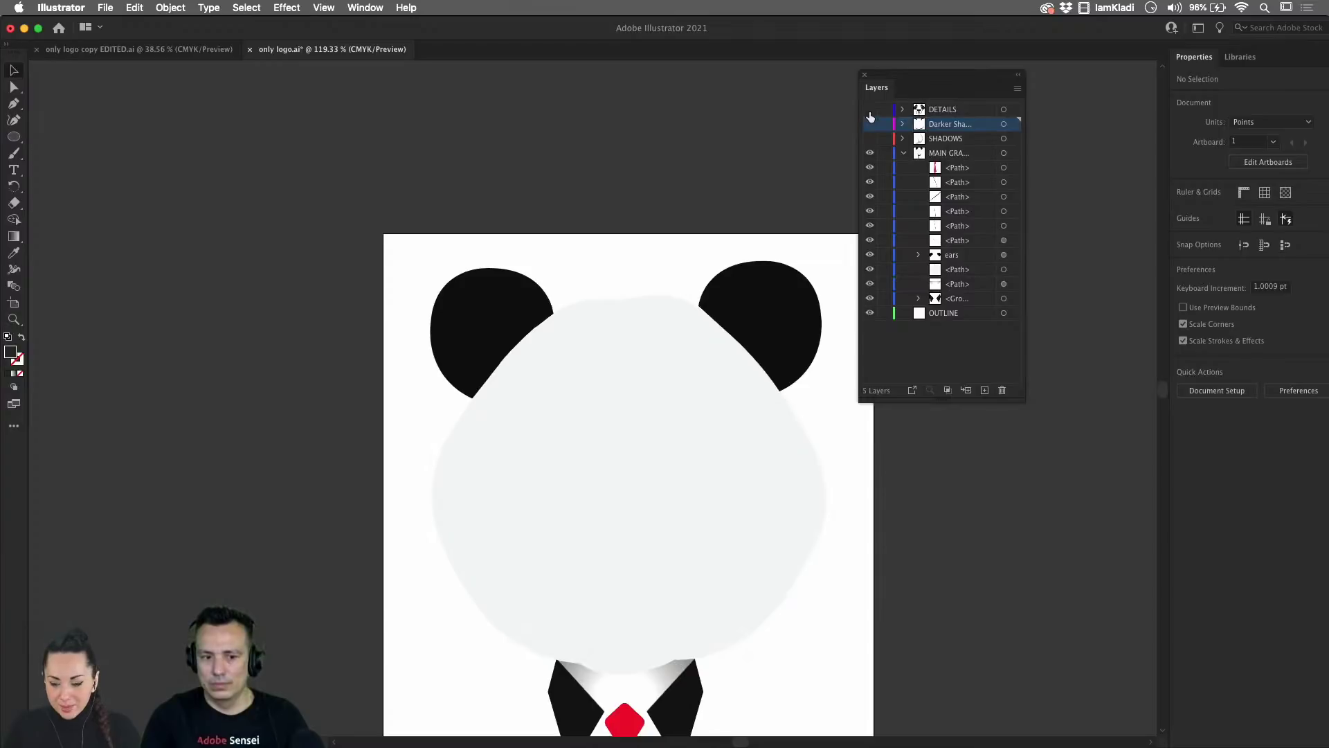
- Select the ears and the face shape together to inspect their outlines, and clear the selection
left_click(764, 326)
left_click(645, 426, "shift")
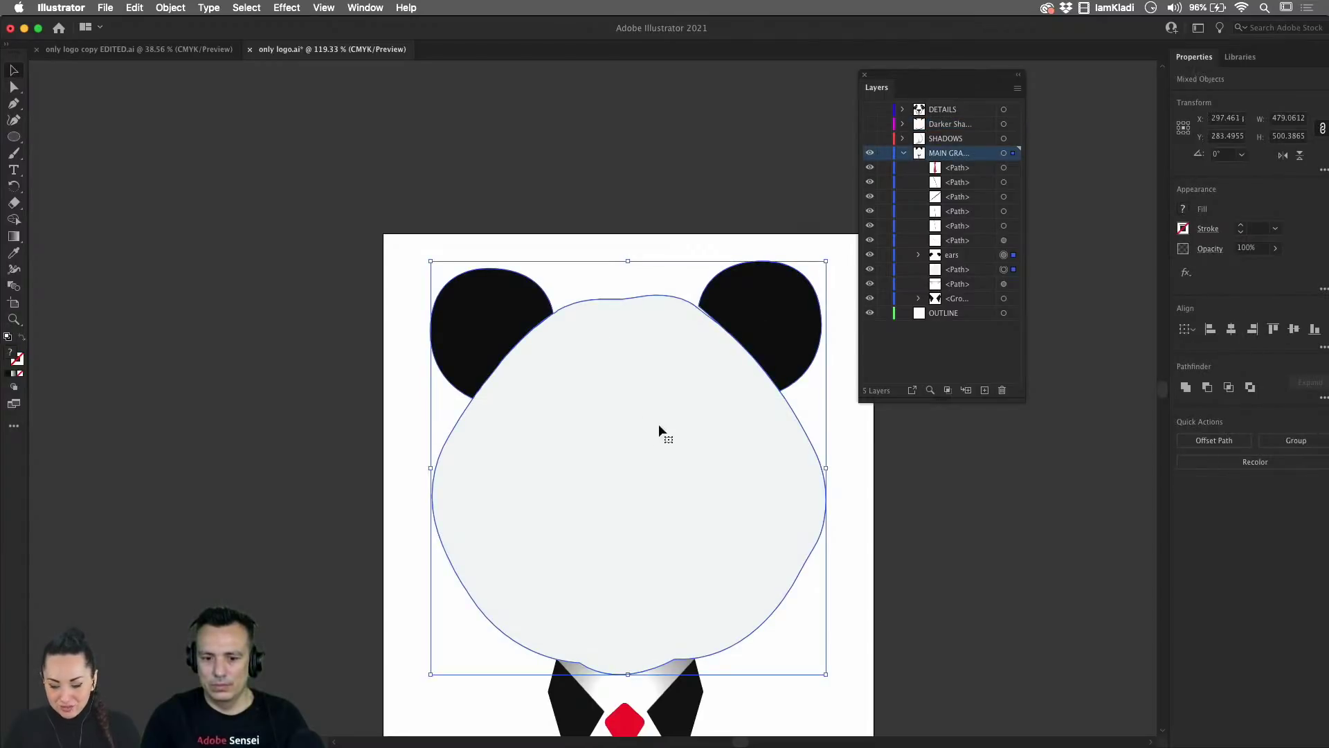
left_click(964, 589)
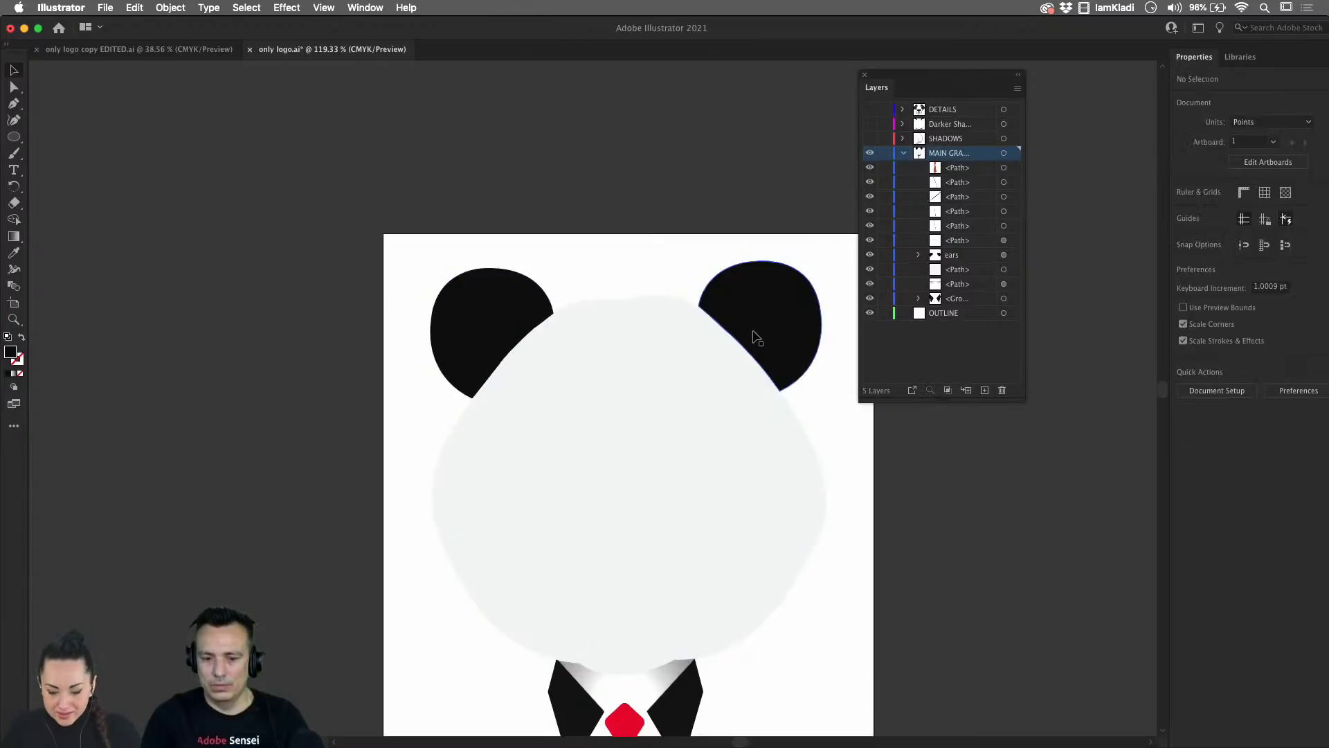
- Select the thin light sliver at the inner corner of the right ear and delete it
key("super+space")
left_click_drag(756, 338, 777, 414)
key("super+space")
left_click_drag(727, 351, 860, 542)
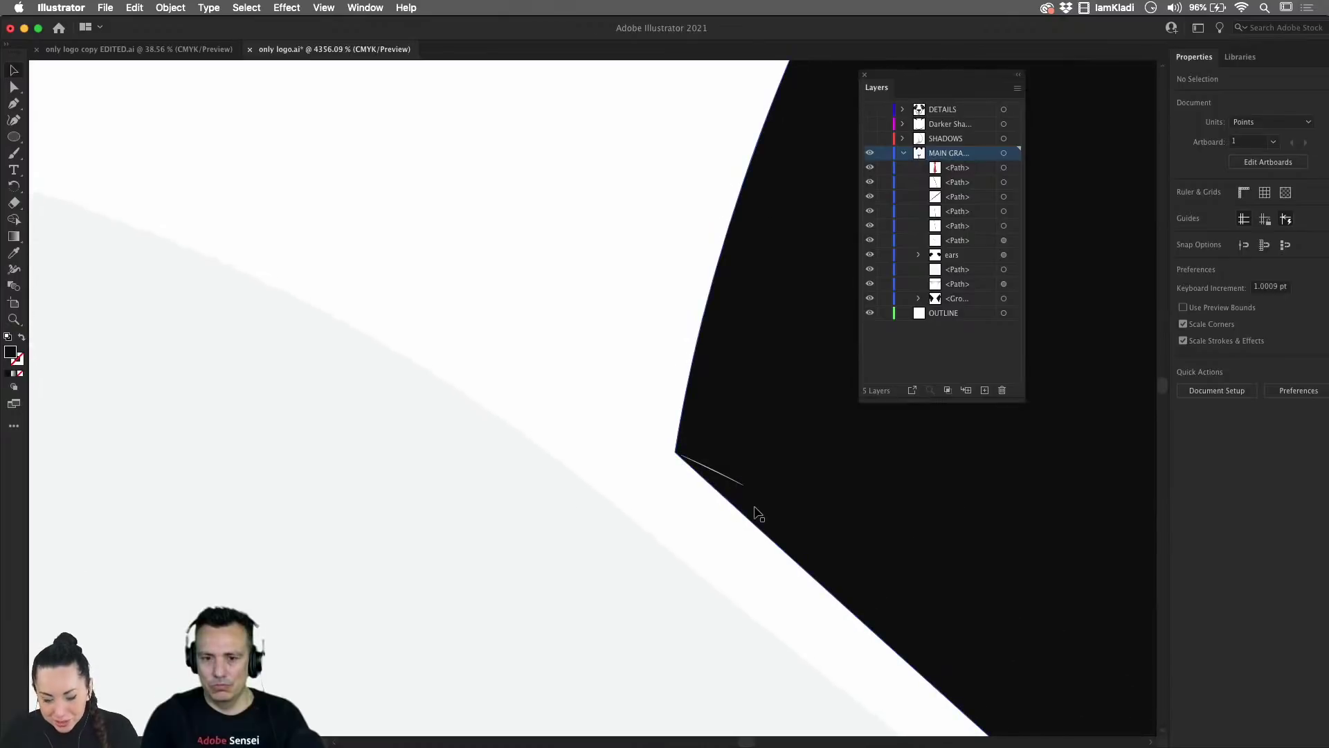
left_click_drag(698, 452, 893, 597)
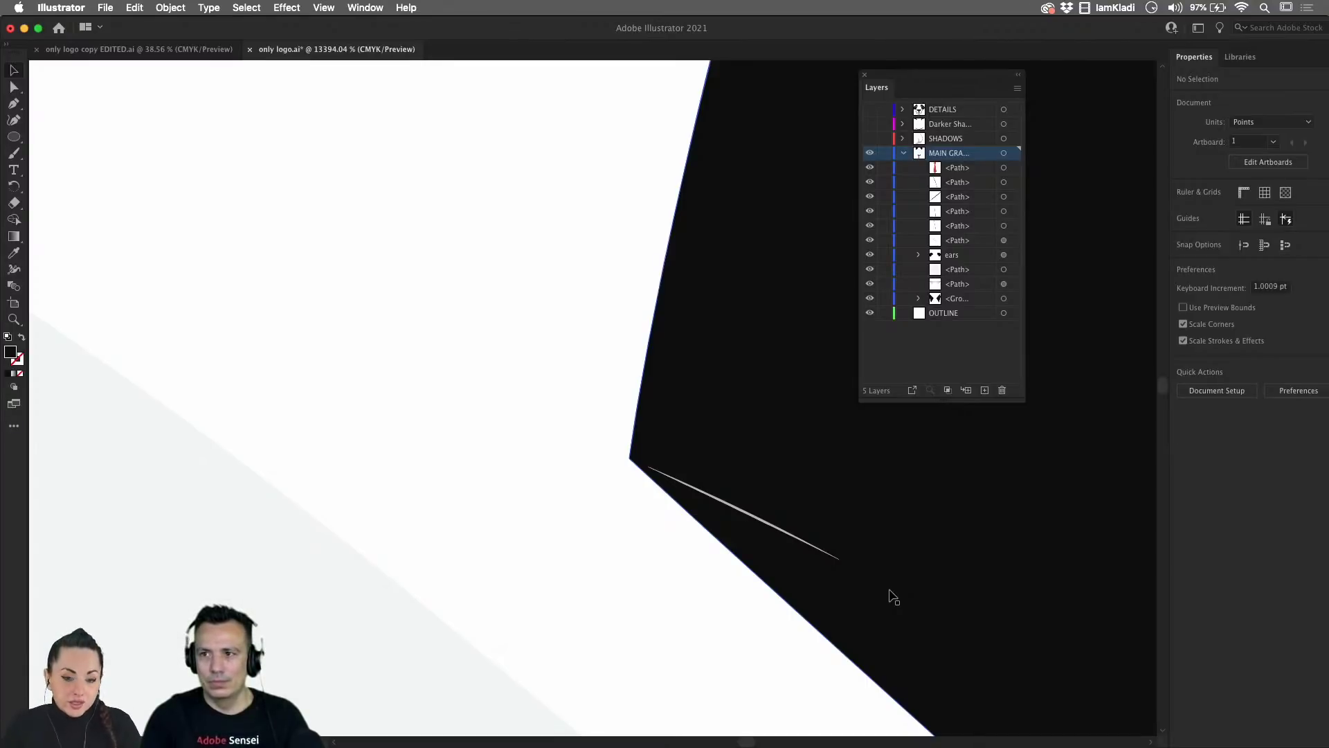
left_click(835, 564)
left_click(837, 561)
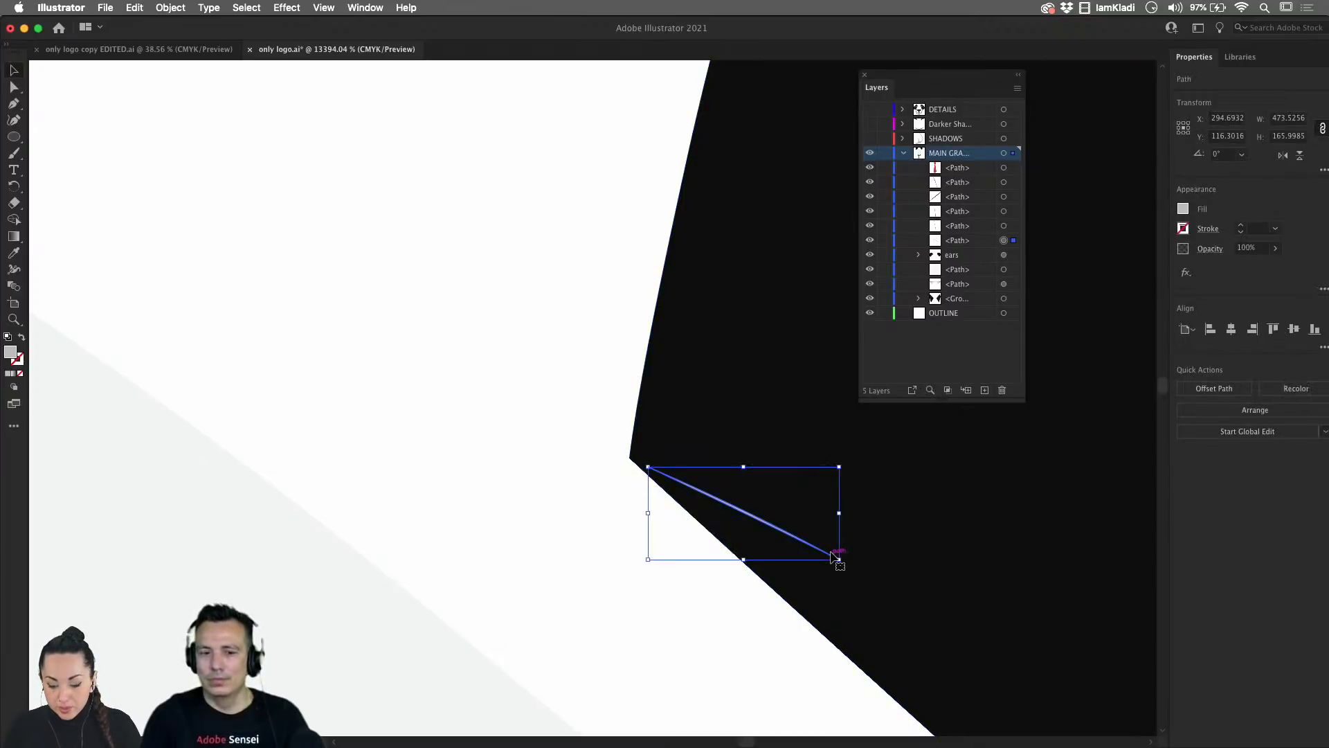
left_click_drag(837, 558, 877, 547)
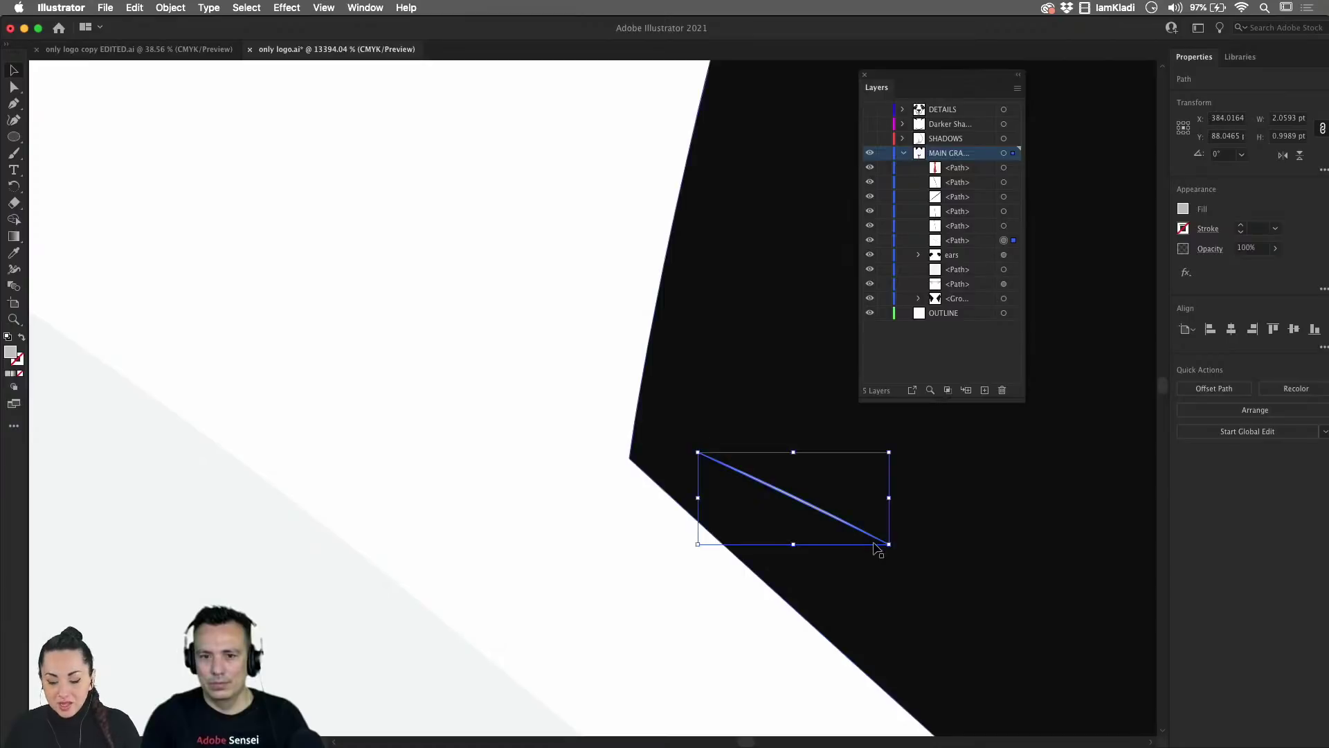
key("Delete")
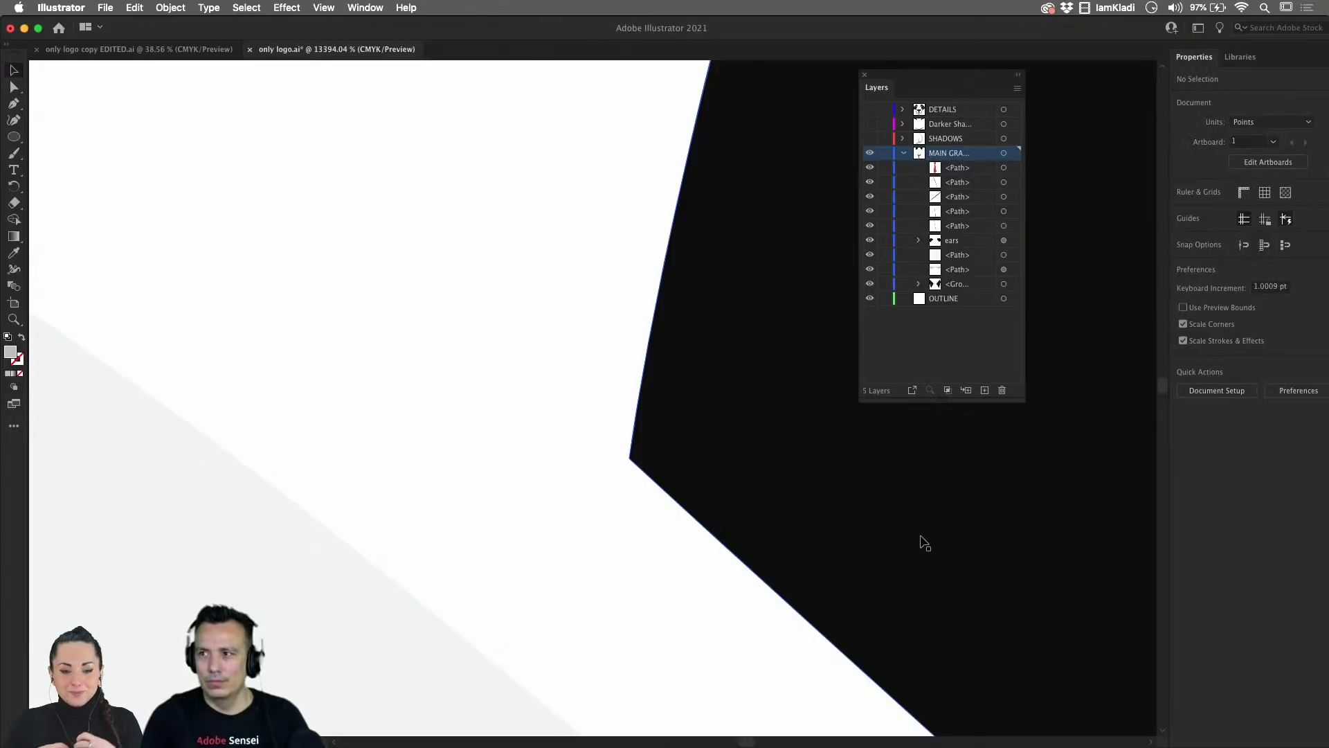
- With the Direct Selection tool, move the right ear's inner corner anchor down onto the edge of the face shape
key("super+space")
left_click_drag(864, 556, 540, 647)
key("a")
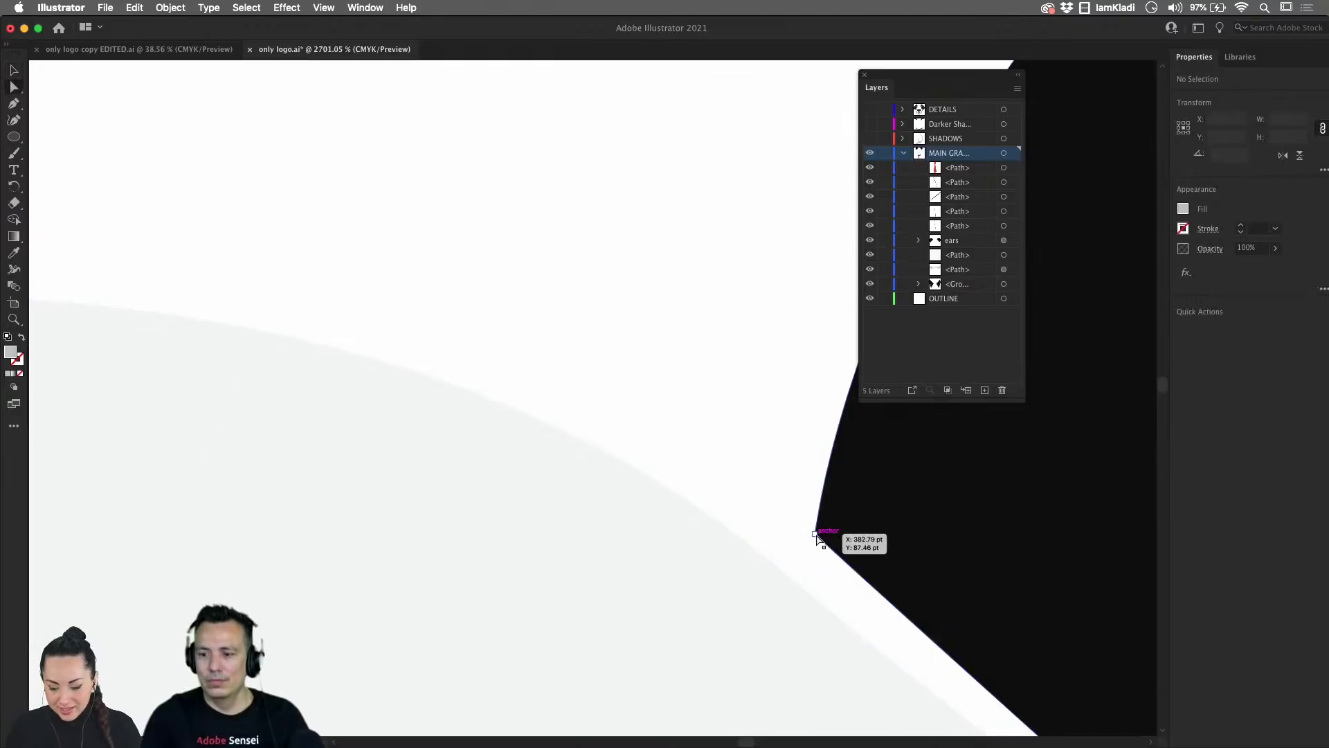
left_click_drag(818, 539, 796, 587)
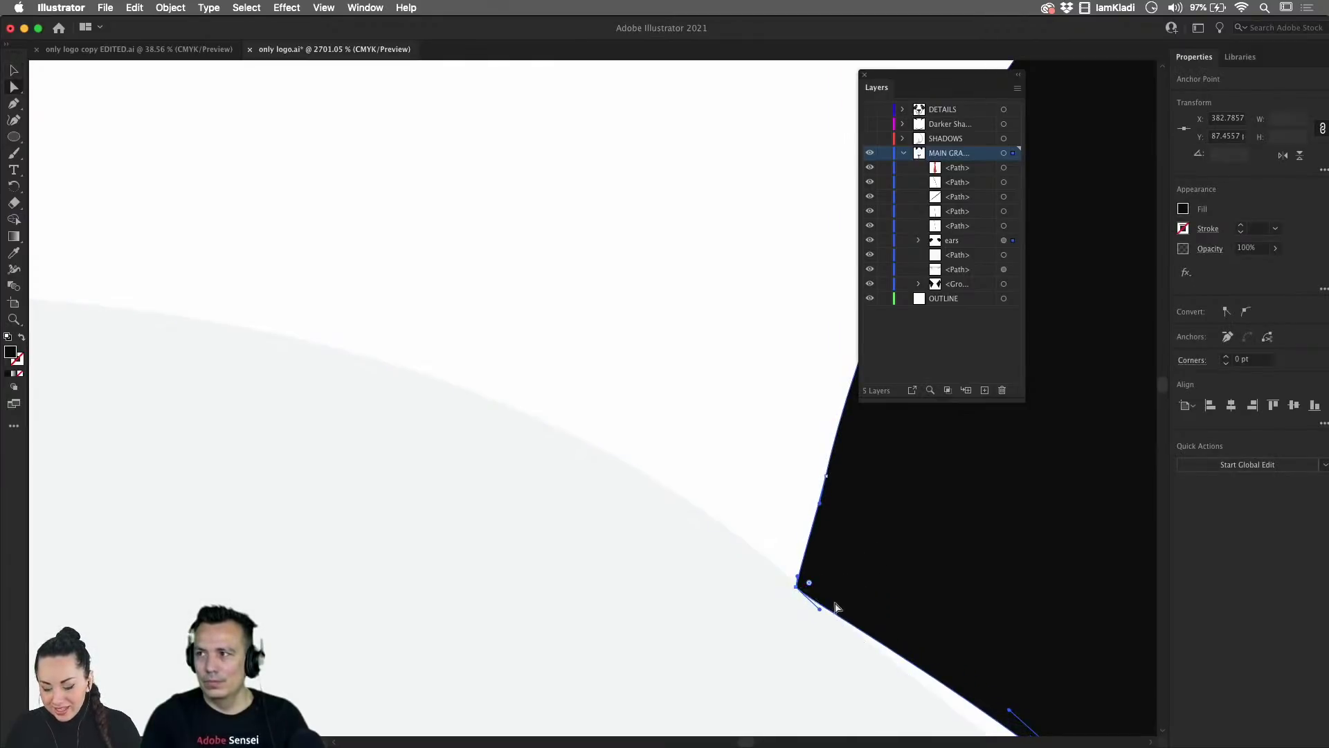
- With the Direct Selection tool, move the anchor on the right ear's lower edge down onto the face outline
scroll(836, 607, "down", 5)
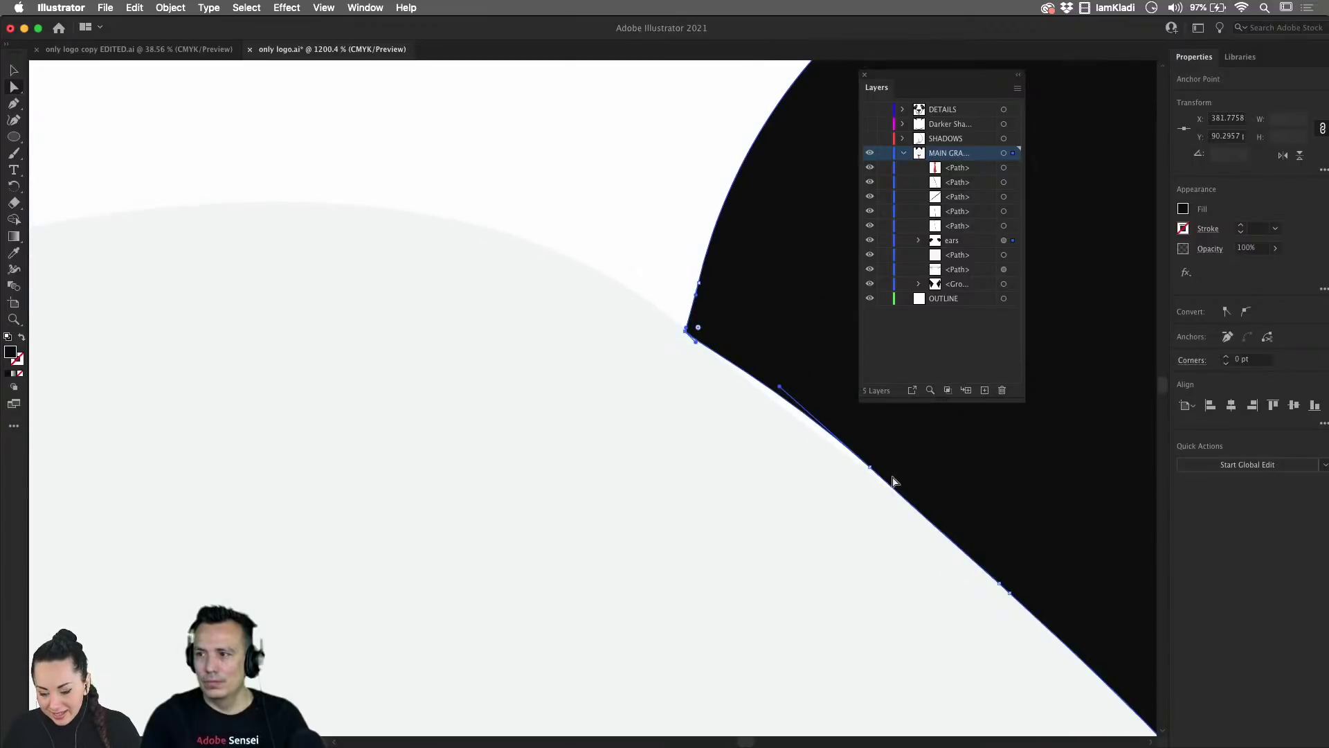
left_click_drag(868, 469, 865, 482)
scroll(768, 492, "down", 5)
- Move the ears group up and away from the face, and delete the thin black sliver uncovered beside the left ear
key("super+space")
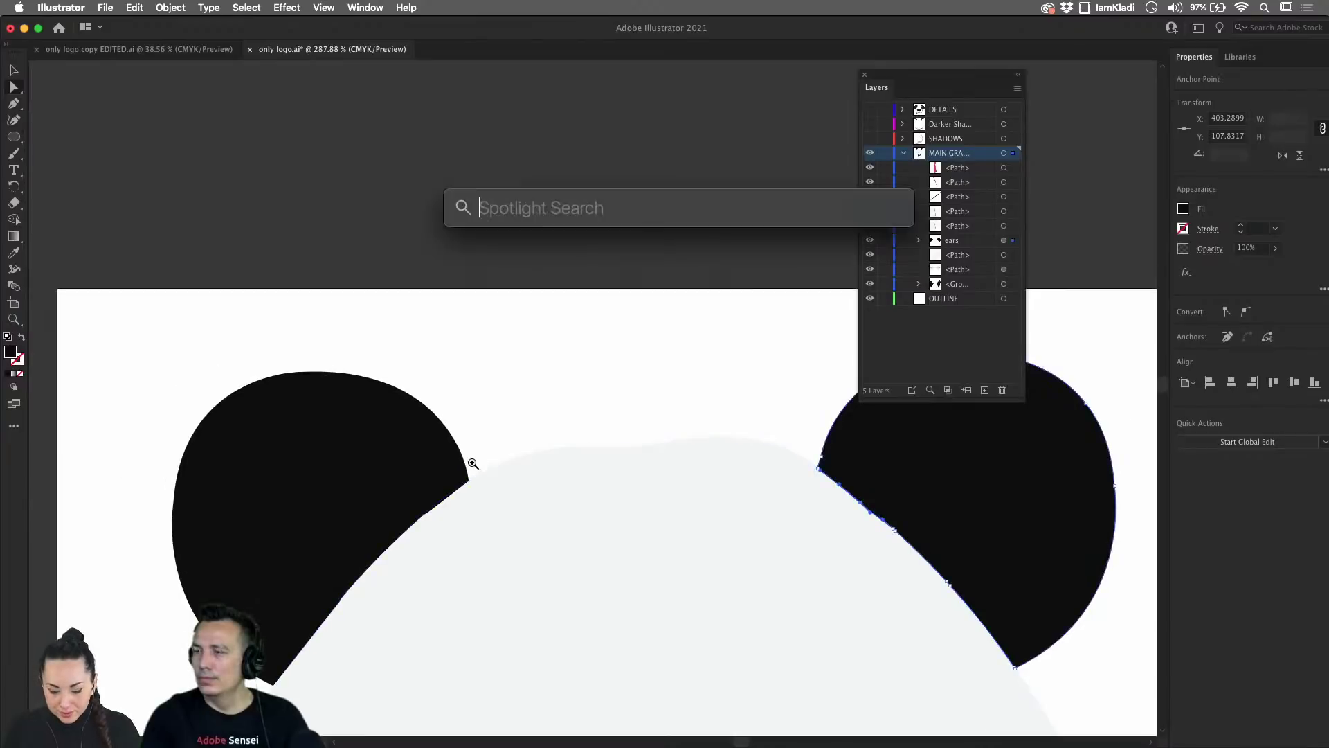
left_click_drag(473, 463, 816, 549)
left_click(411, 547)
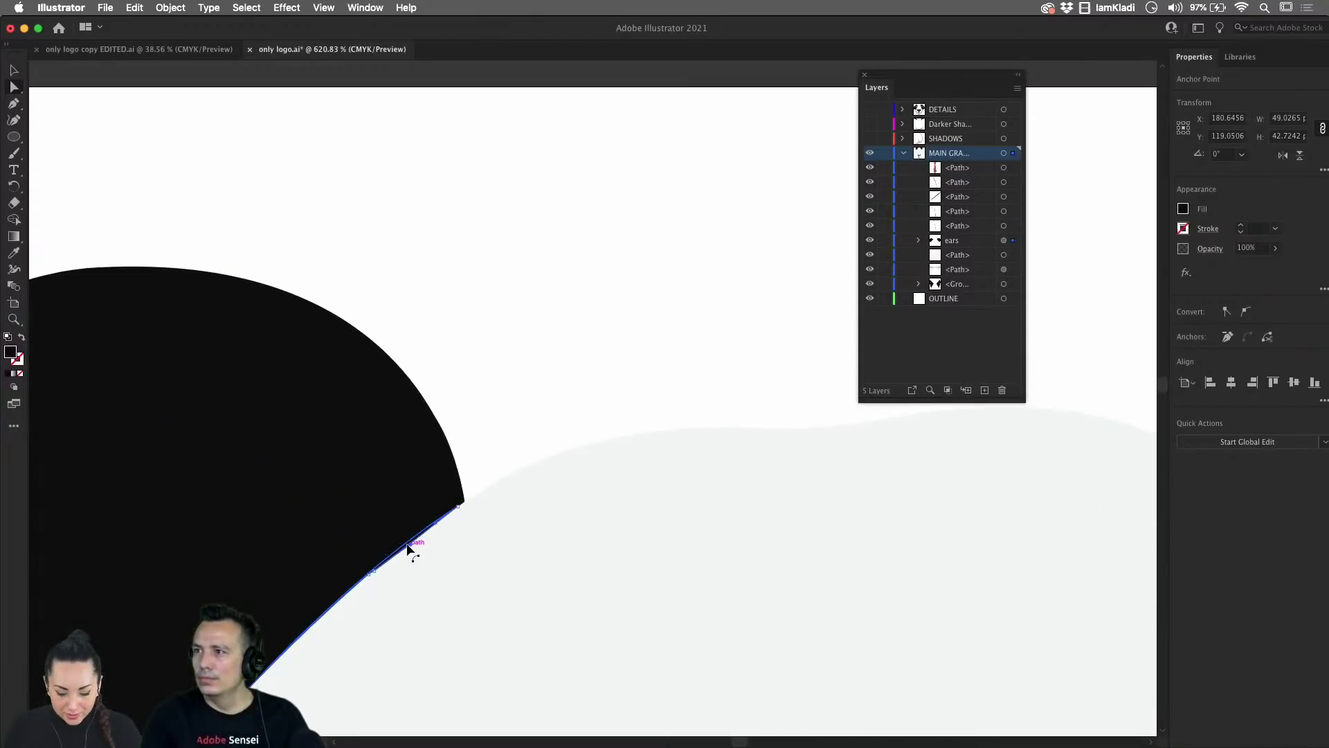
key("v")
left_click(504, 433)
left_click(437, 470)
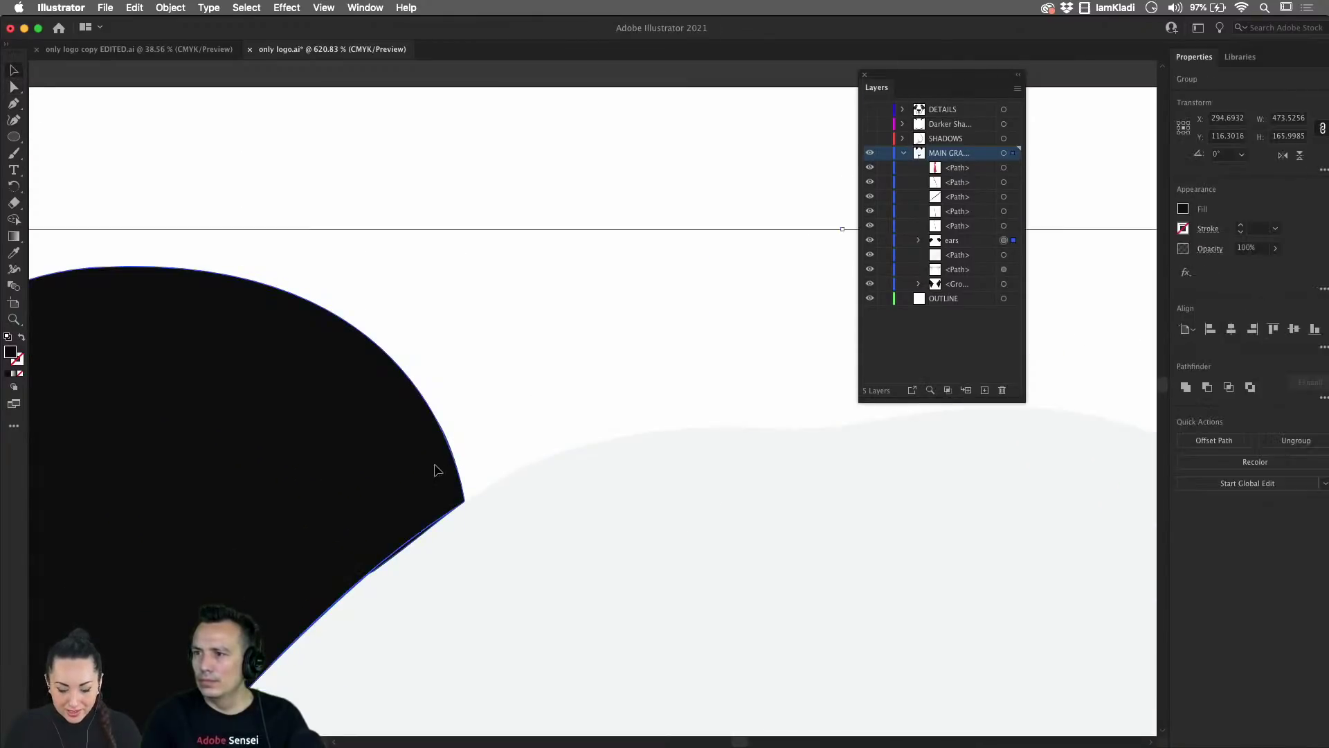
left_click_drag(438, 470, 405, 451)
key("super+equal")
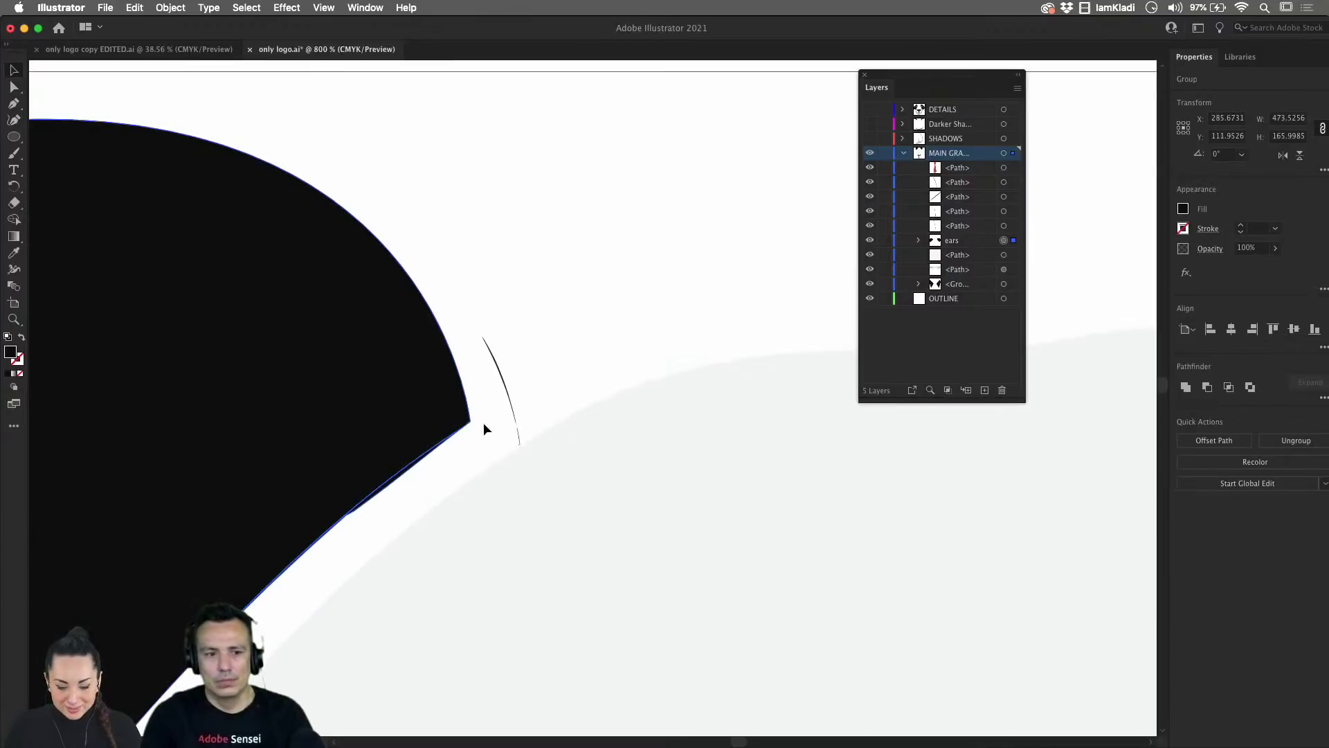
mouse_move(475, 323)
left_mouse_down()
mouse_move(524, 435)
mouse_move(433, 398)
left_mouse_up()
key("Delete")
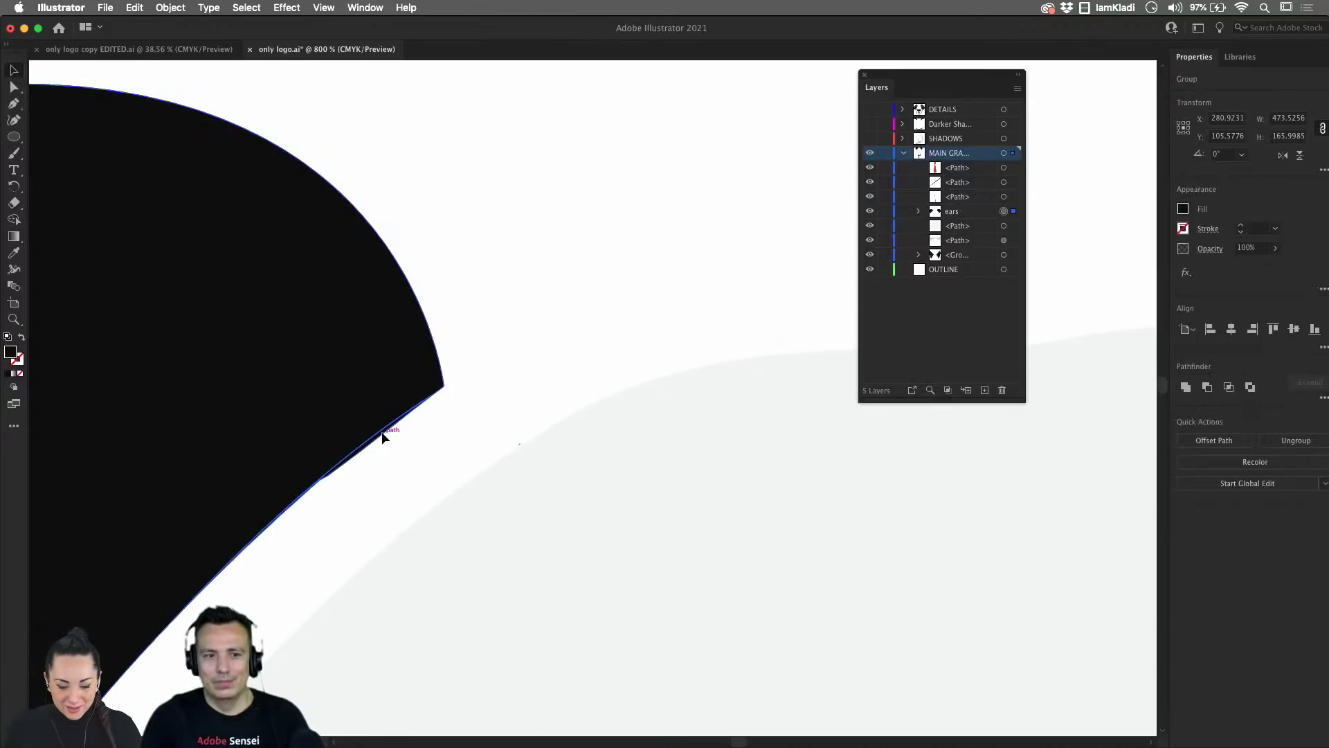
- Isolate the ears group, remove the dark sliver along the left ear's inner edge, and exit isolation
double_click(383, 437)
left_click(381, 438)
left_click(389, 440)
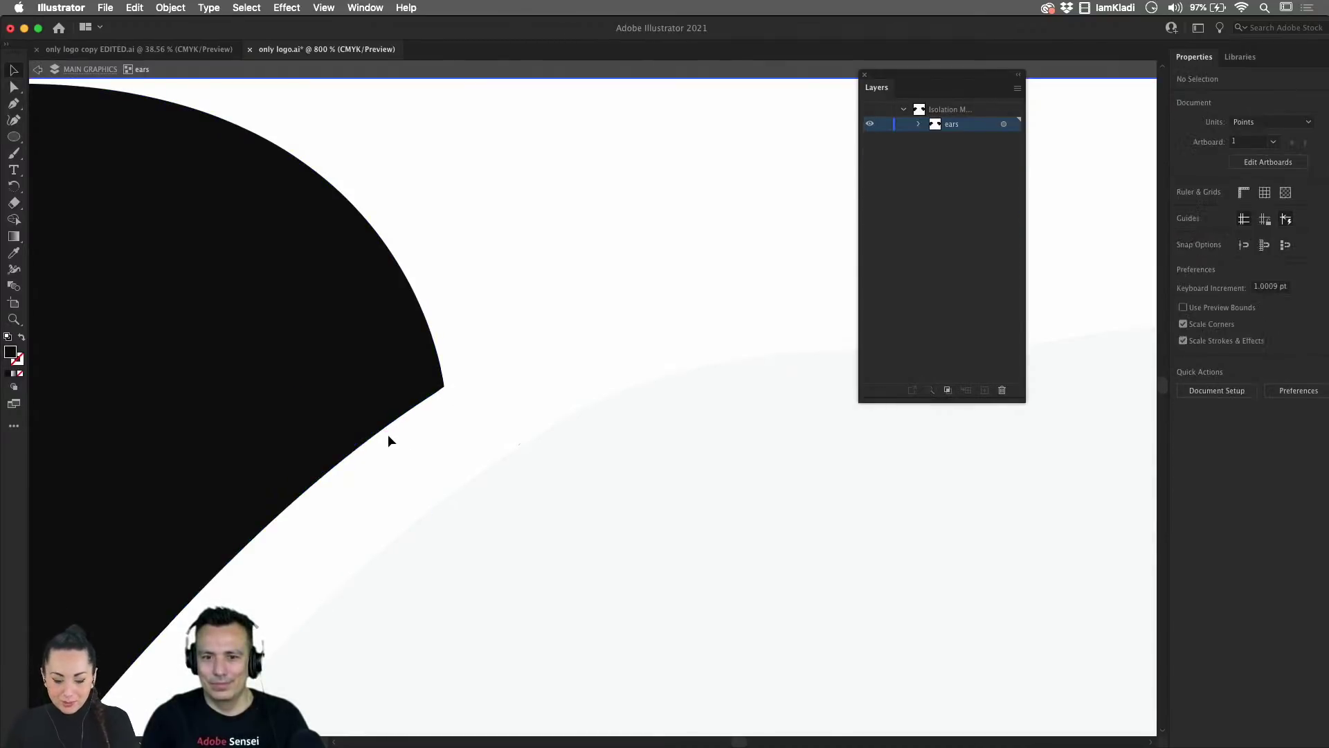
right_click(481, 428)
key("super+space")
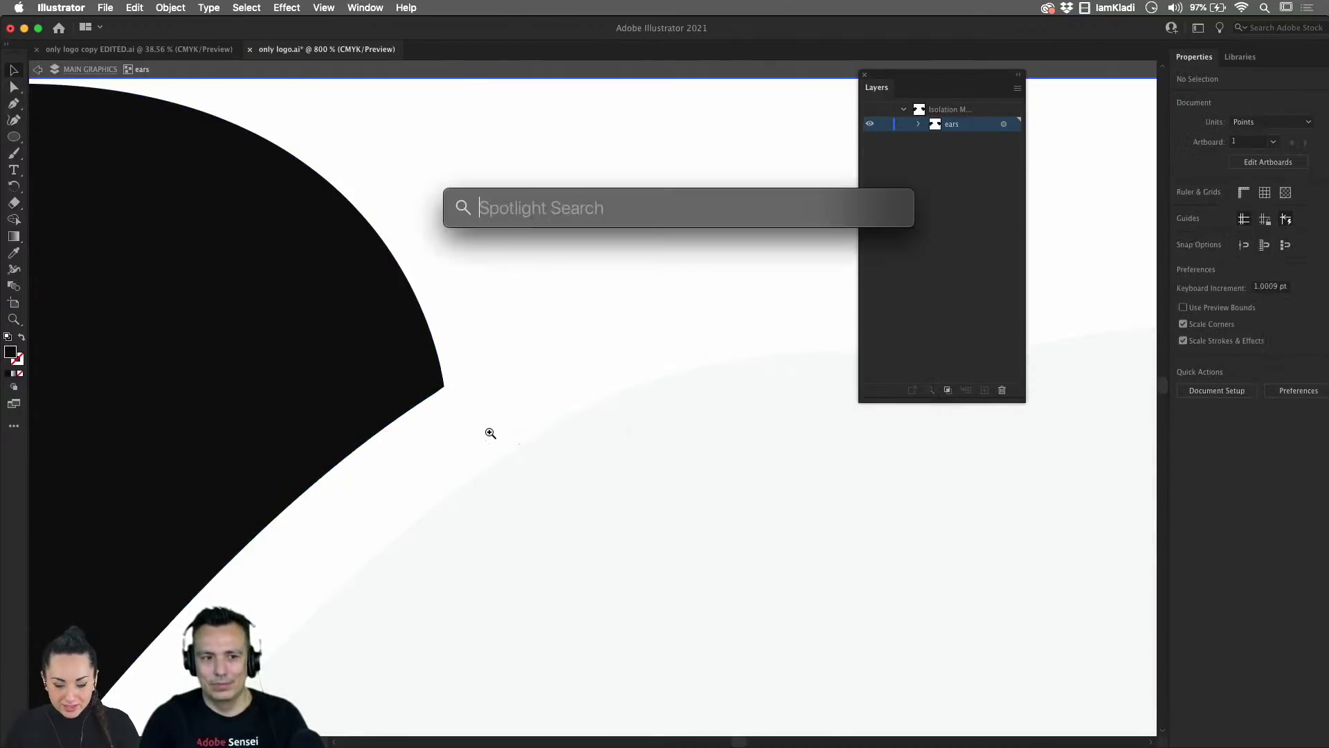
left_click_drag(489, 432, 284, 507)
double_click(537, 383)
- Inside the isolated ears group, move only the left ear back against the face shape, and exit isolation
left_click(310, 534)
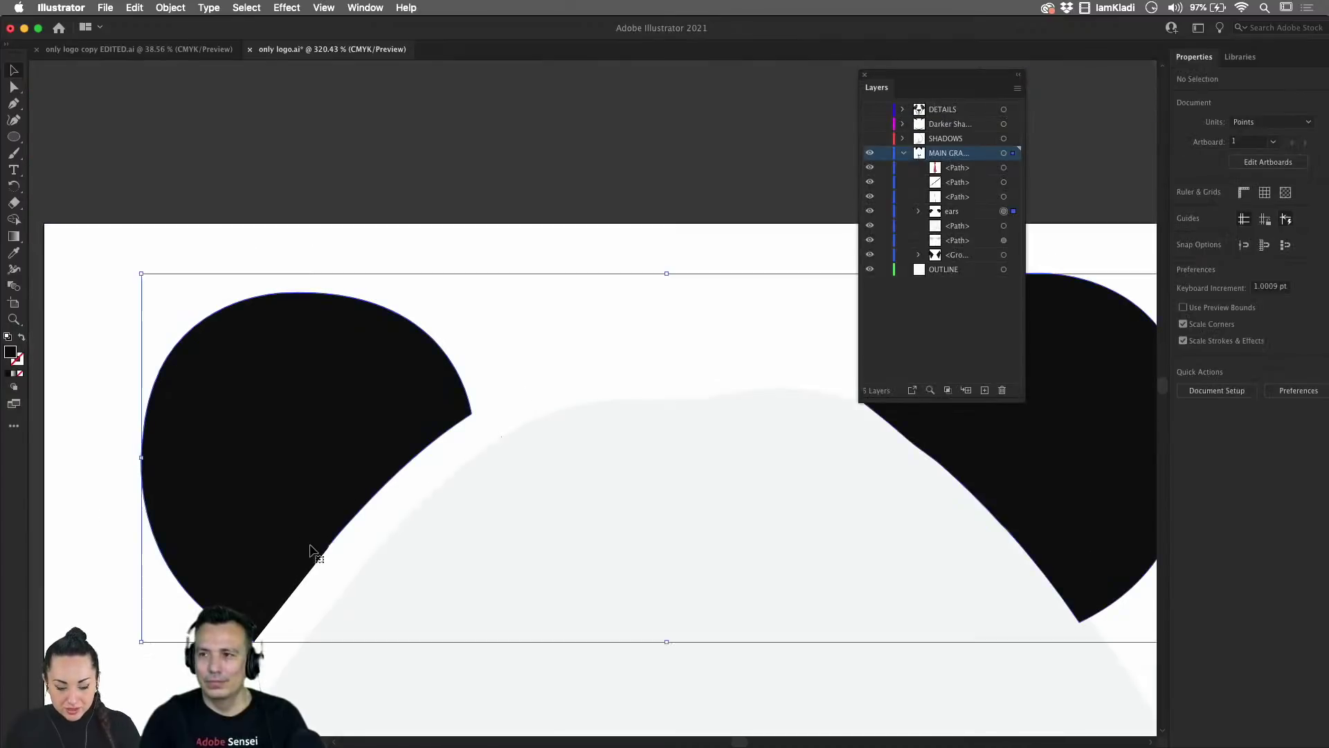
double_click(310, 534)
left_click_drag(310, 534, 347, 549)
left_click(708, 338)
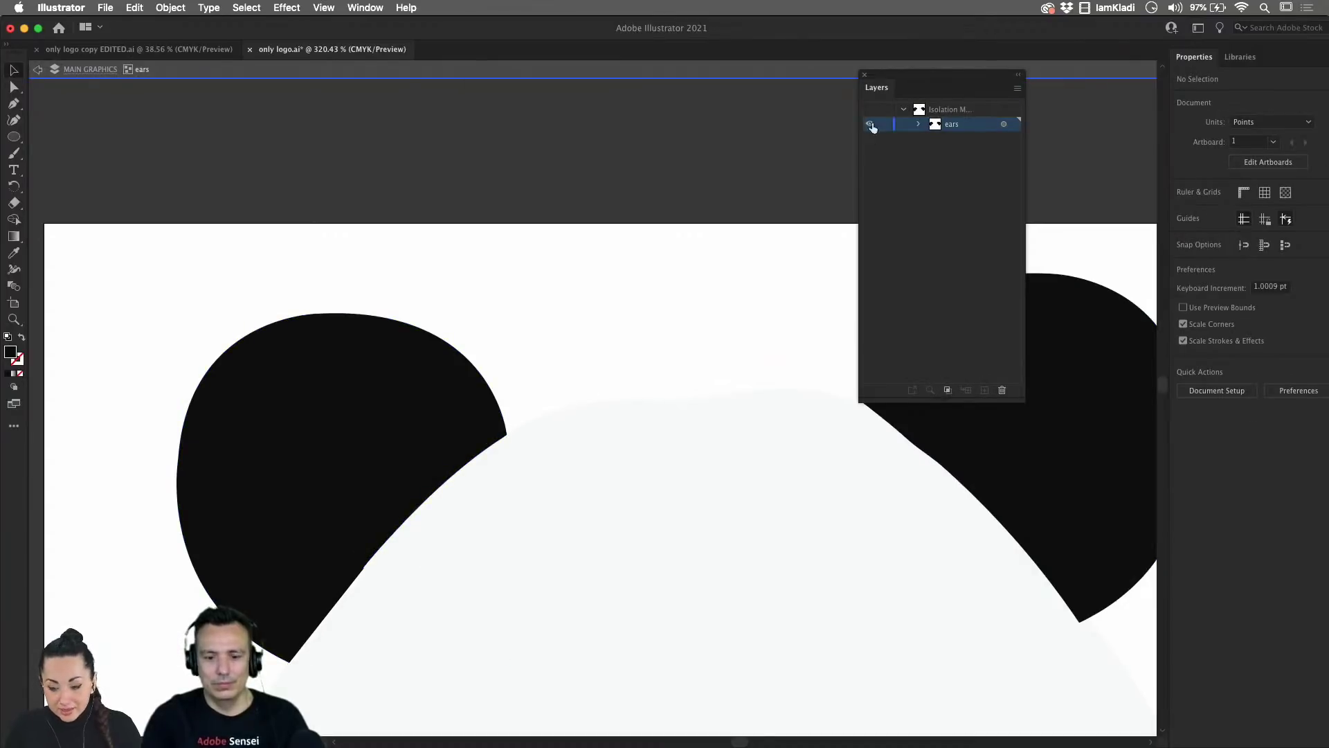
double_click(800, 167)
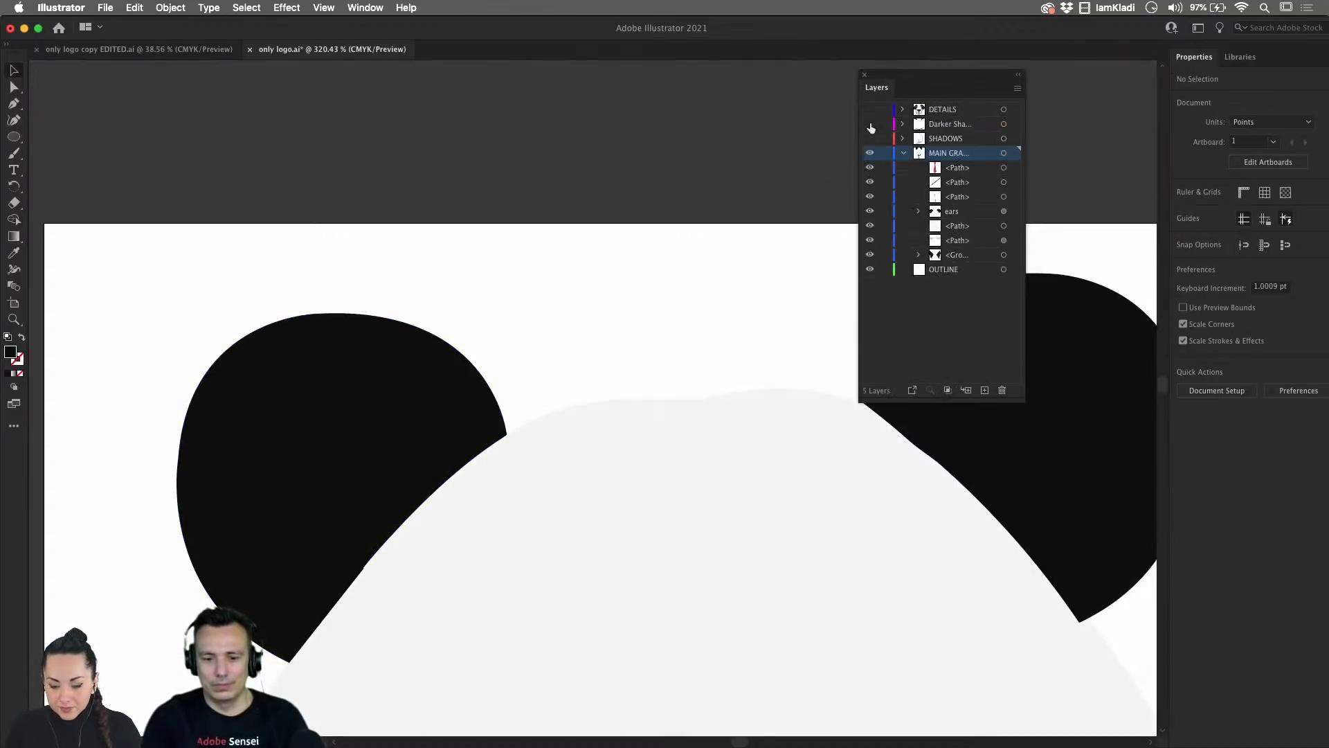
- Show the Darker Shadows layer and shift the left ear's shading slightly right to fit the ear
left_click(870, 124)
left_click(409, 462)
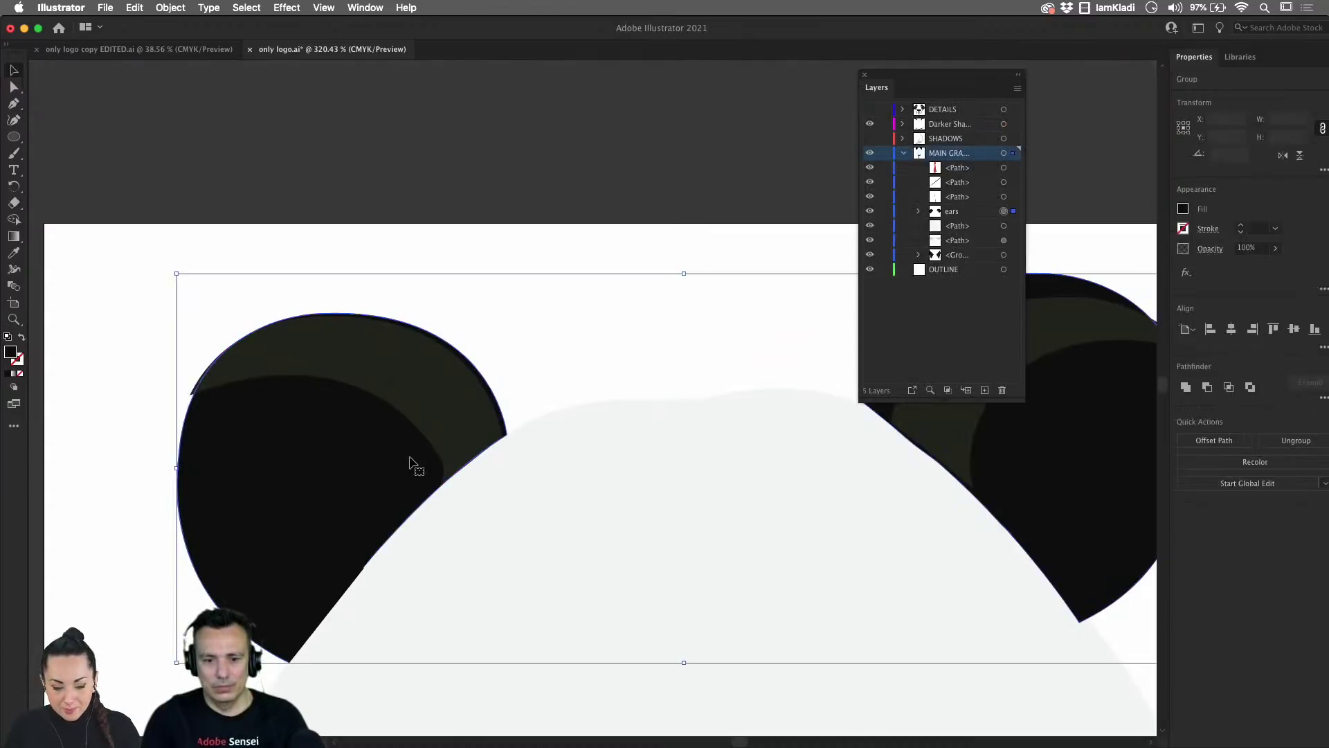
left_click(430, 395)
left_click_drag(430, 395, 439, 395)
left_click(529, 374)
- Move the right ear's shading up and left so it lines up with the ear's outer edge
scroll(666, 373, "right", 5)
scroll(386, 389, "up", 2)
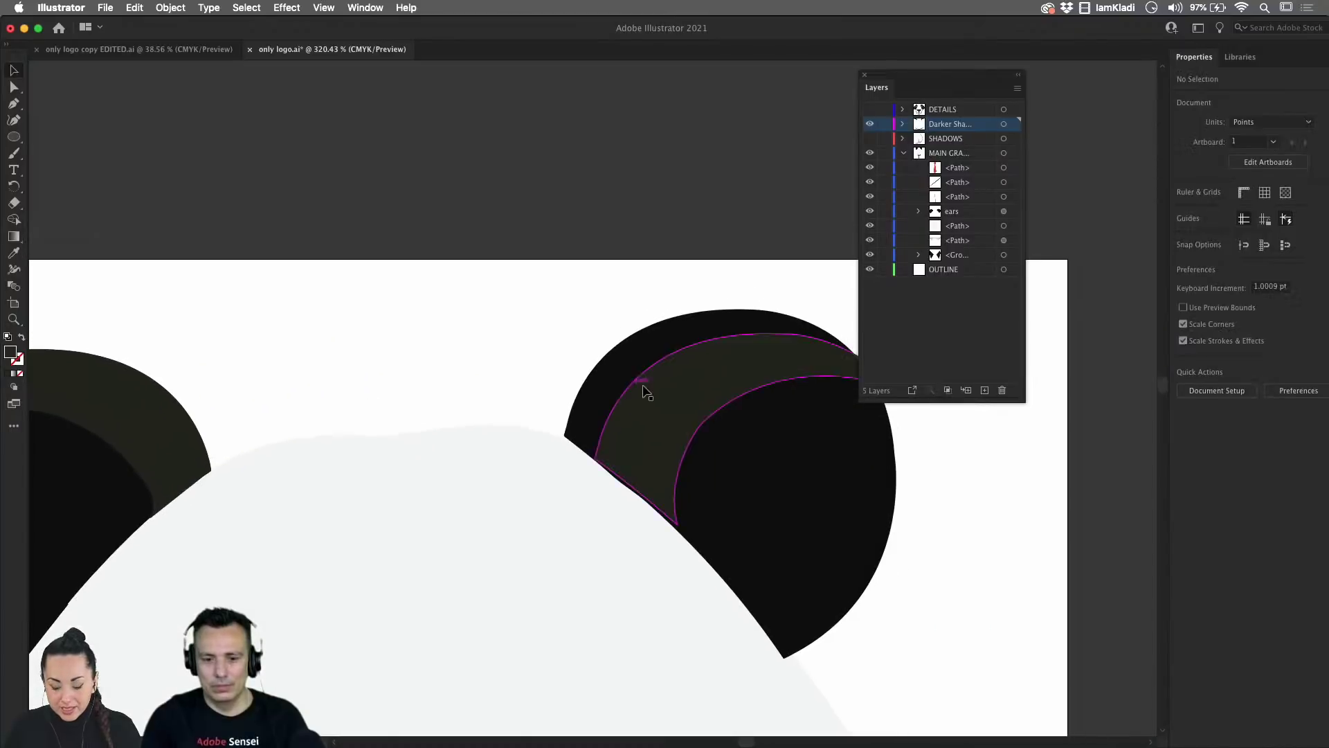
left_click(661, 410)
left_click_drag(661, 410, 626, 387)
- Show the SHADOWS and DETAILS layers to review the whole panda, and clear the selection
scroll(660, 439, "down", 6)
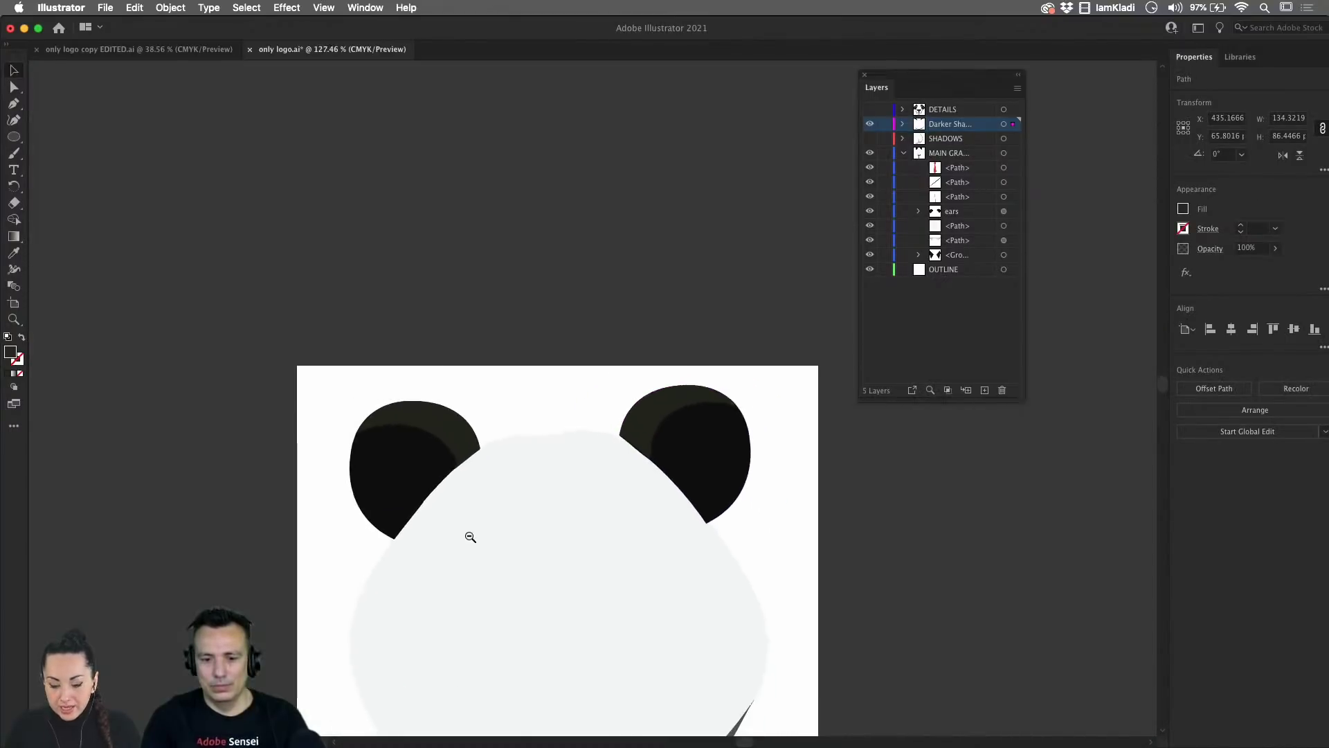
left_click(870, 139)
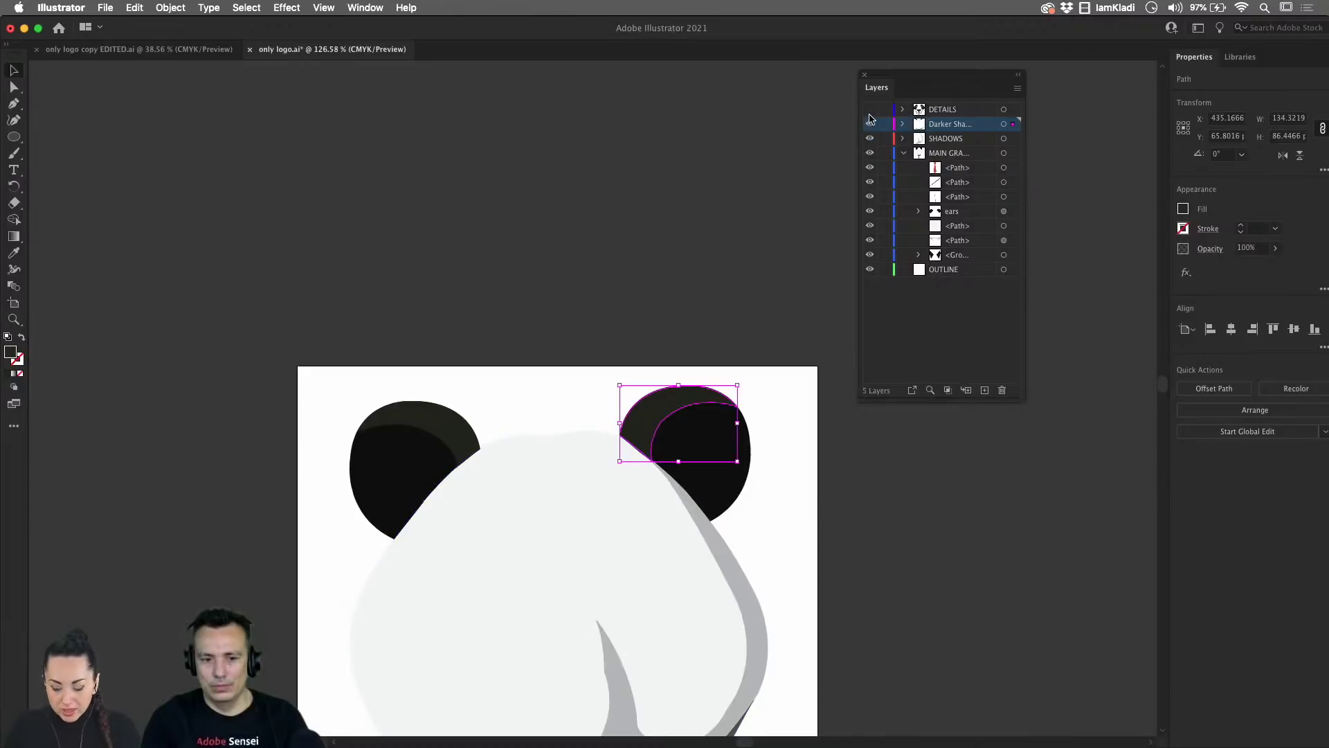
left_click(869, 109)
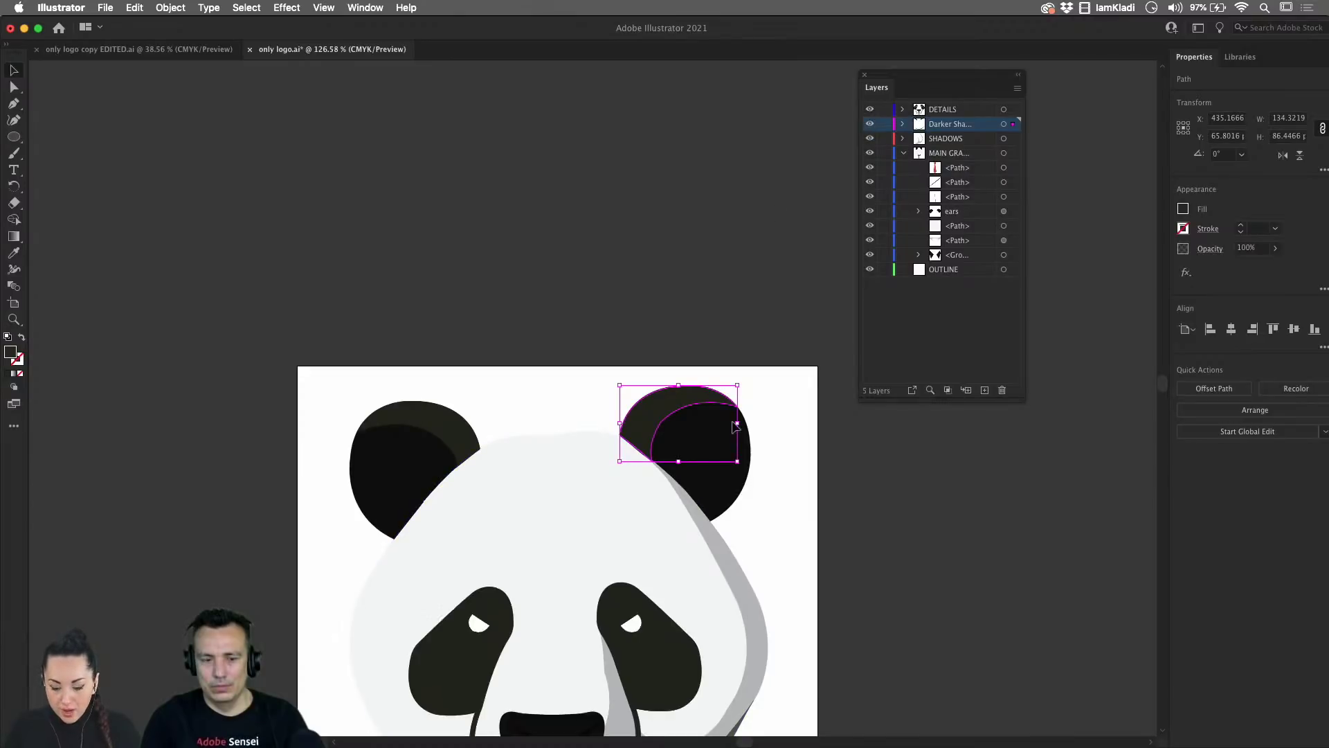
left_click_drag(729, 496, 793, 191)
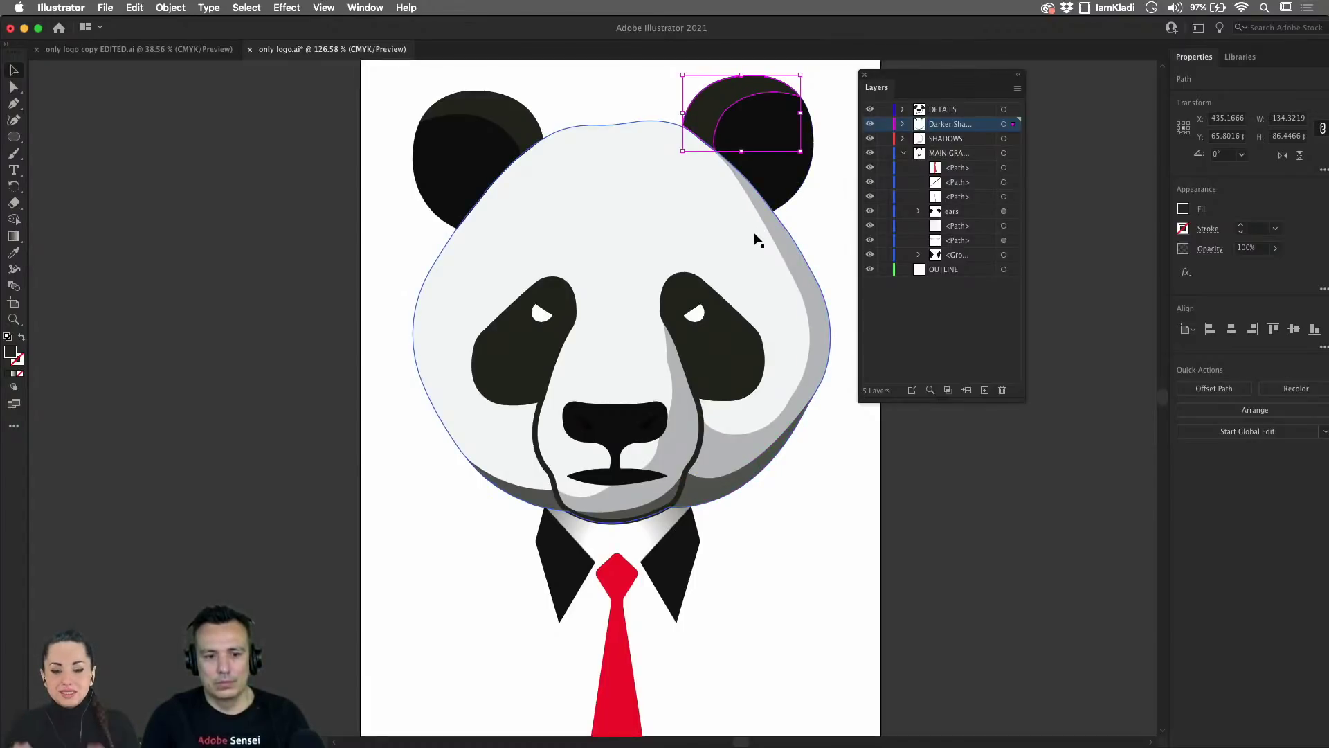
left_click(831, 465)
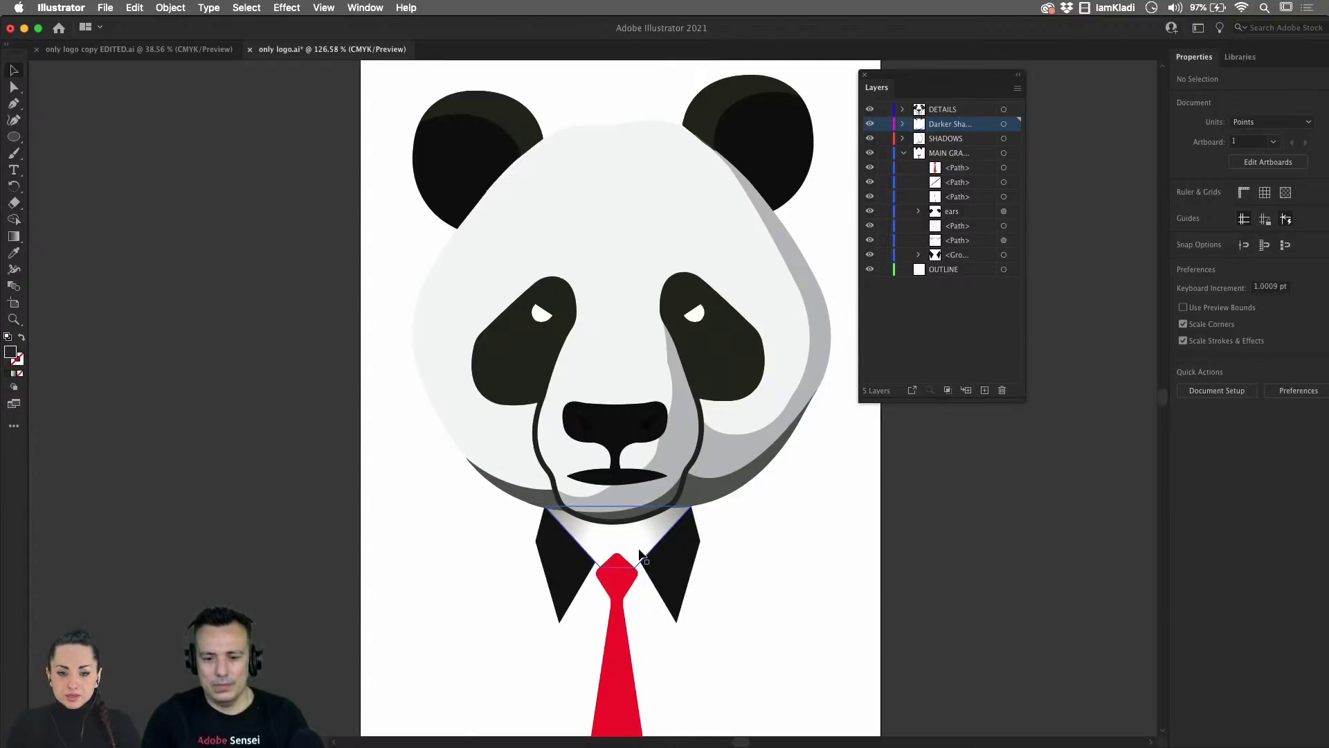
- Switch to Chrome to view the designer's Behance profile, and return to Illustrator
mouse_move(599, 745)
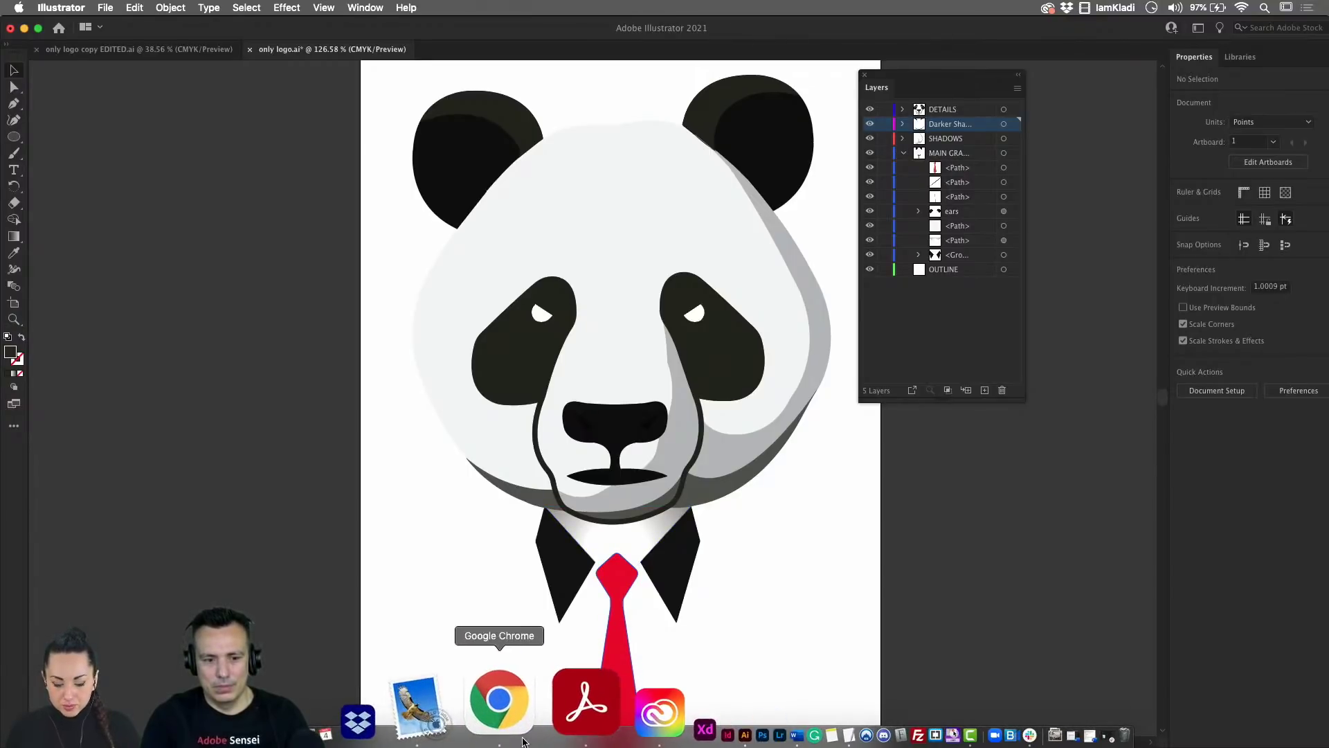
left_click(523, 742)
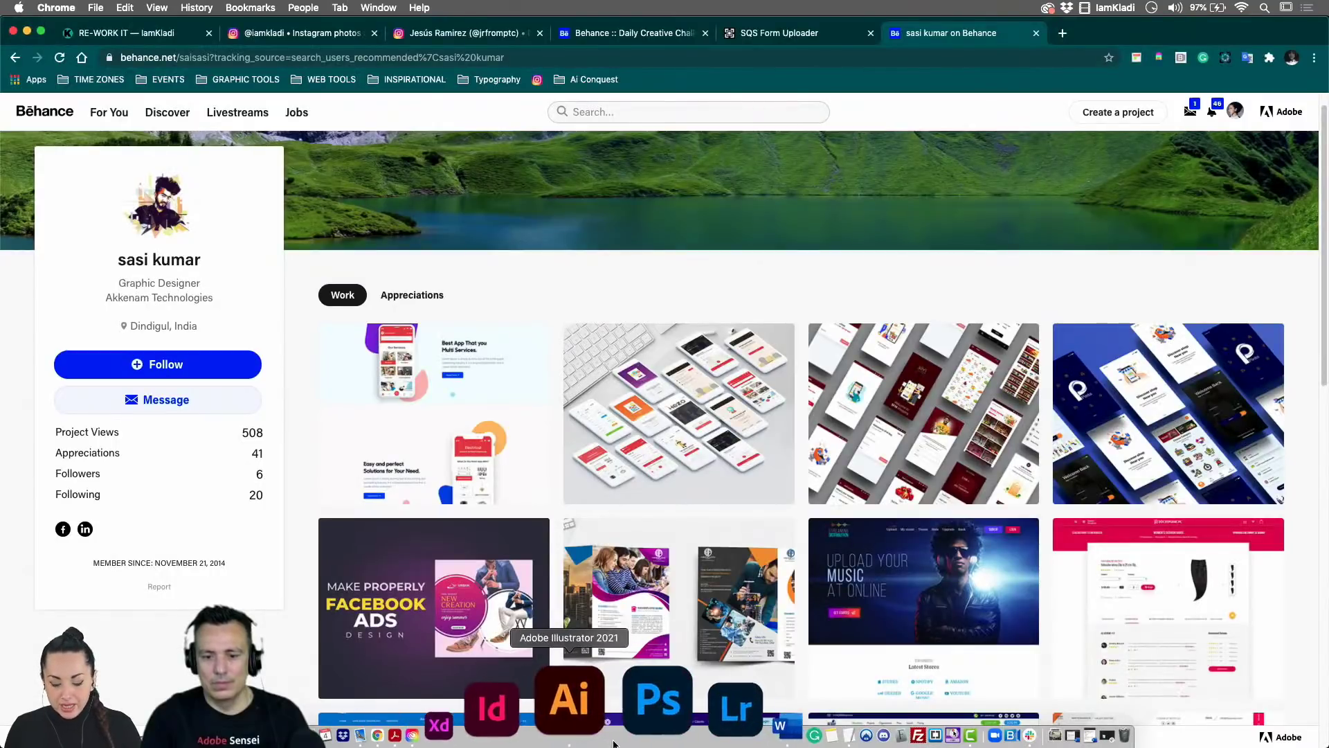
left_click(582, 740)
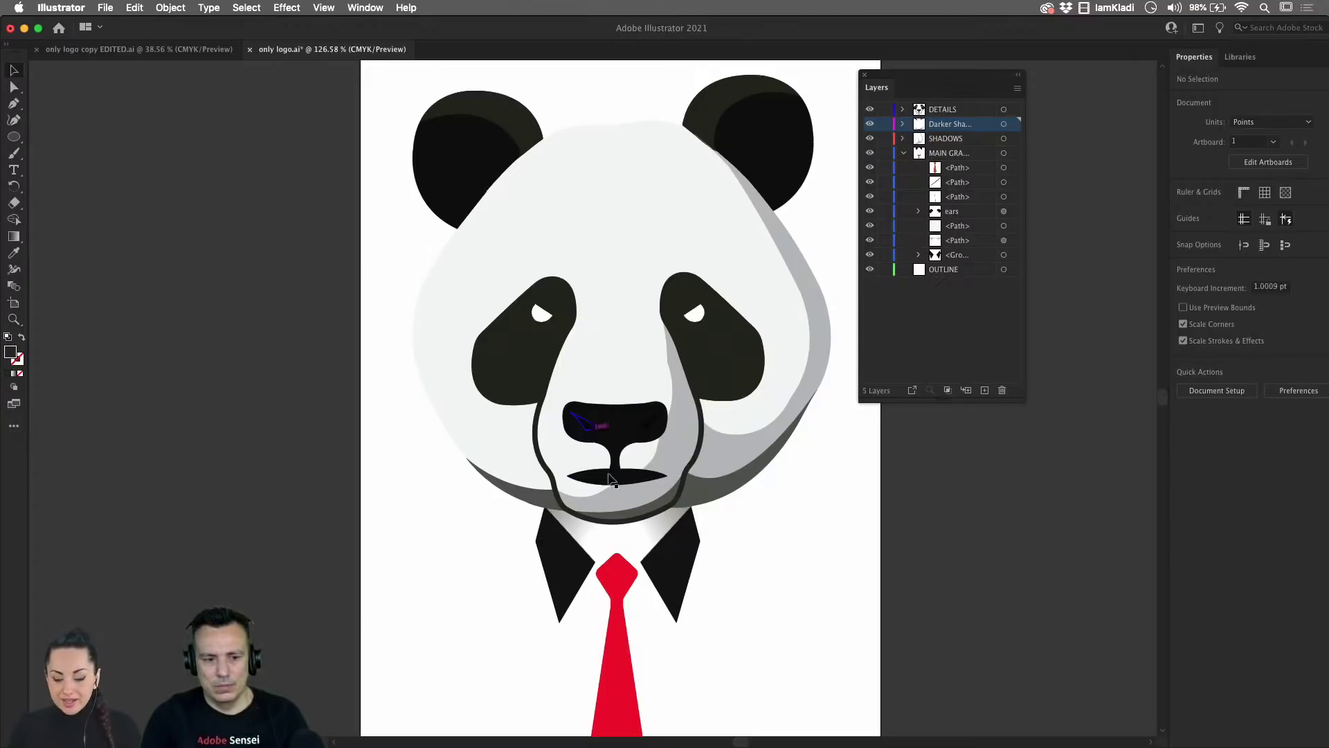
- Replace the gradient fill of the shirt shape under the chin with the face's off-white, using the Eyedropper
left_click_drag(626, 537, 777, 607)
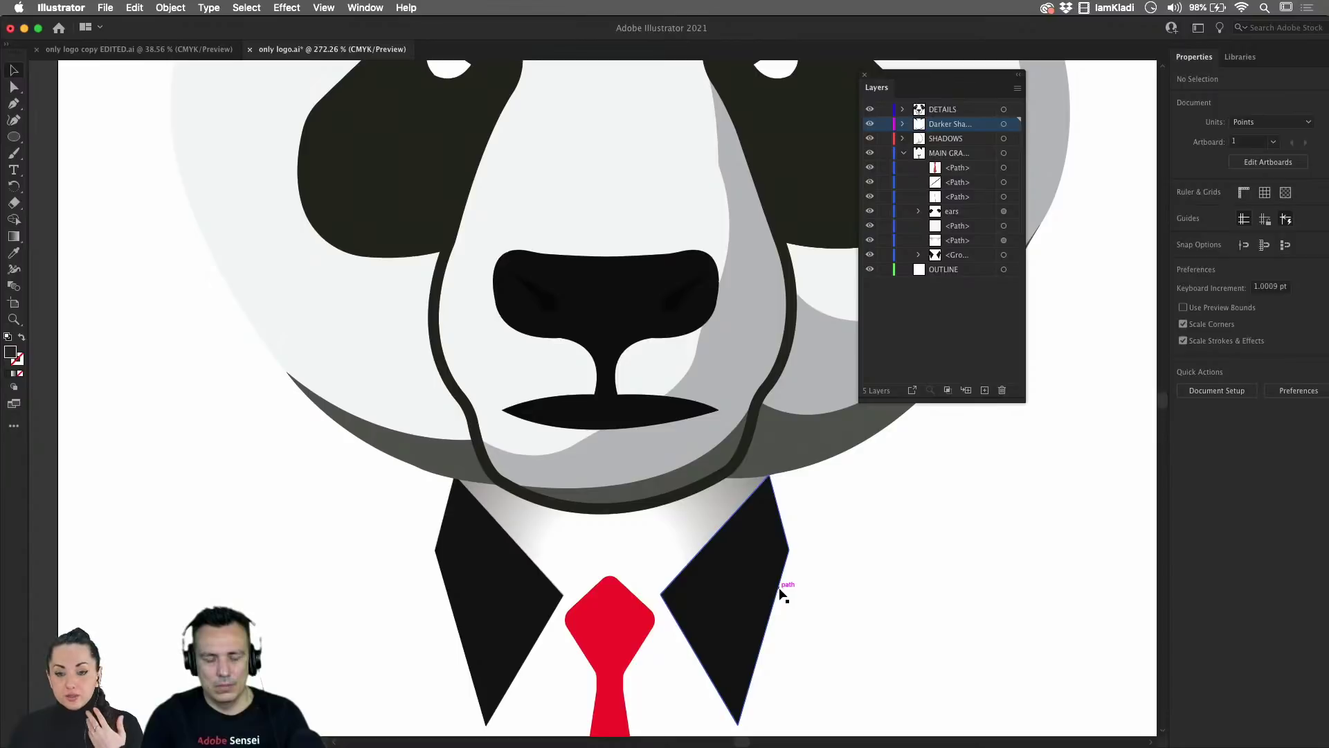
left_click(726, 388)
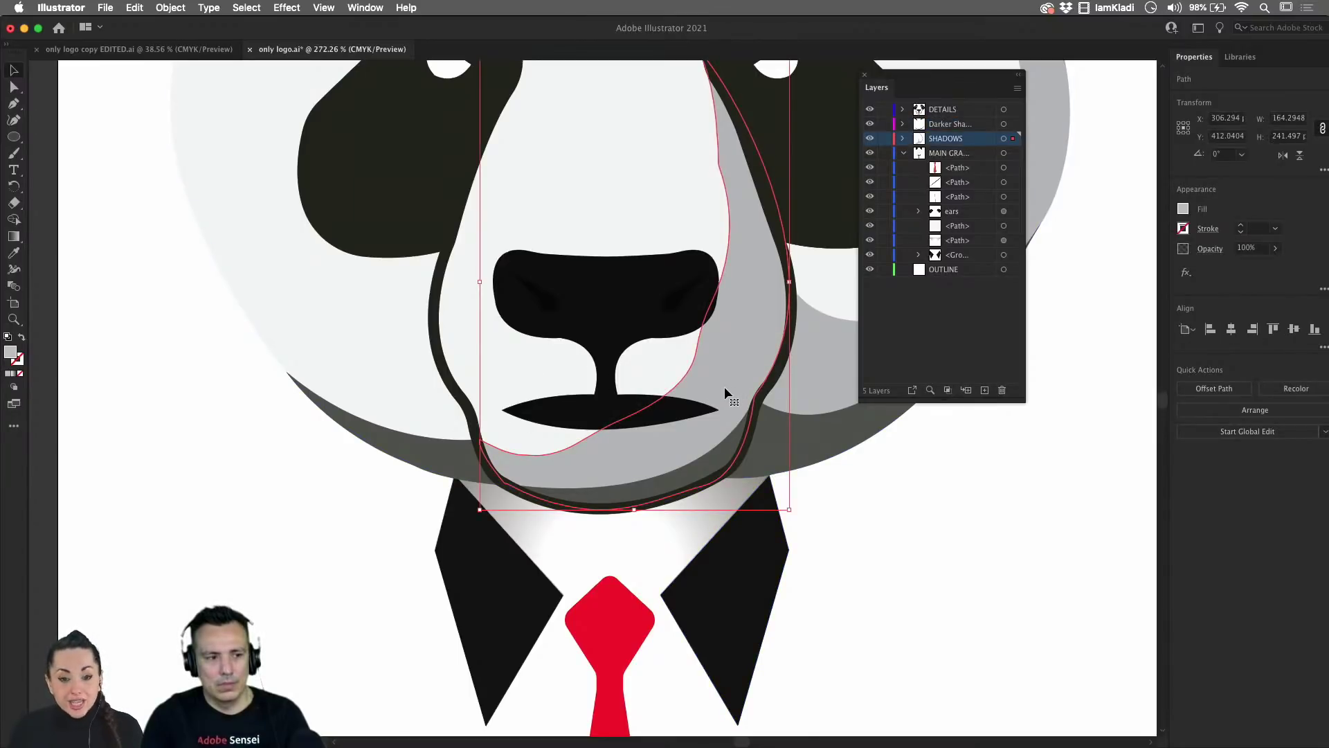
left_click(690, 533)
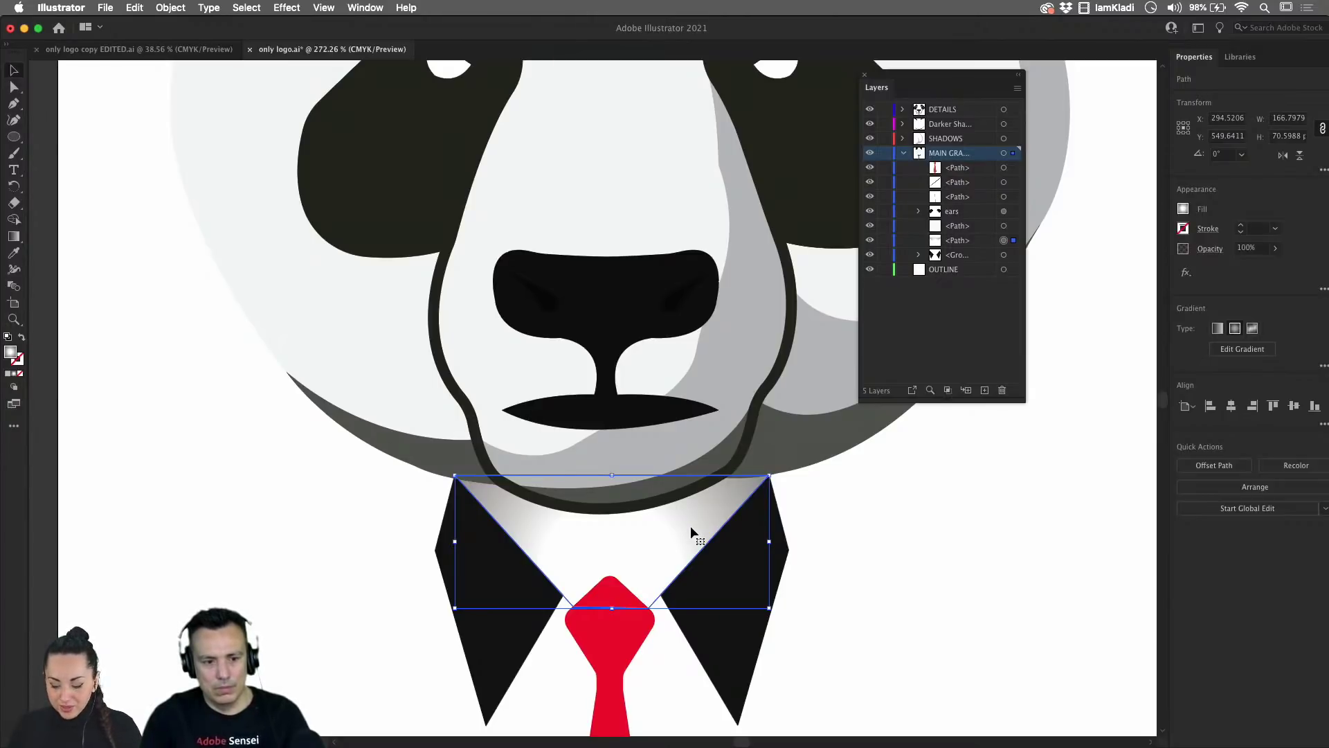
key("i")
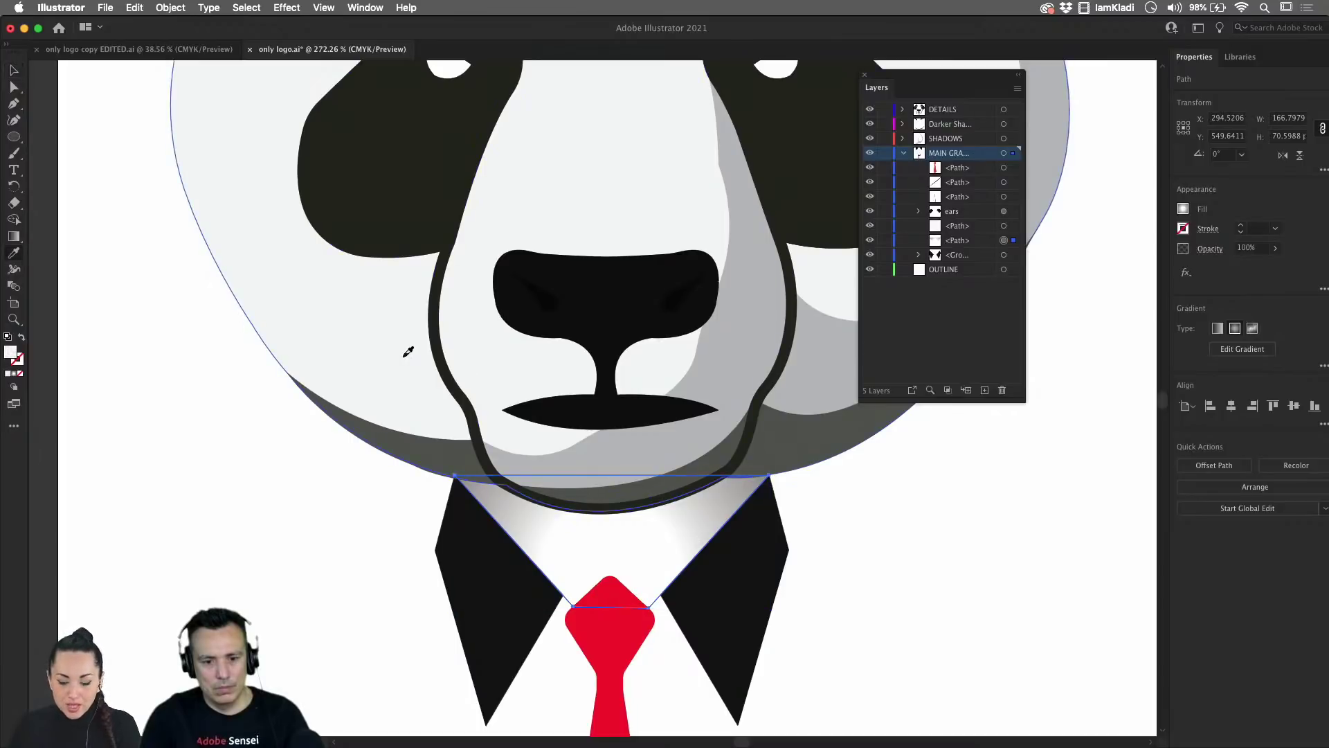
left_click(405, 357)
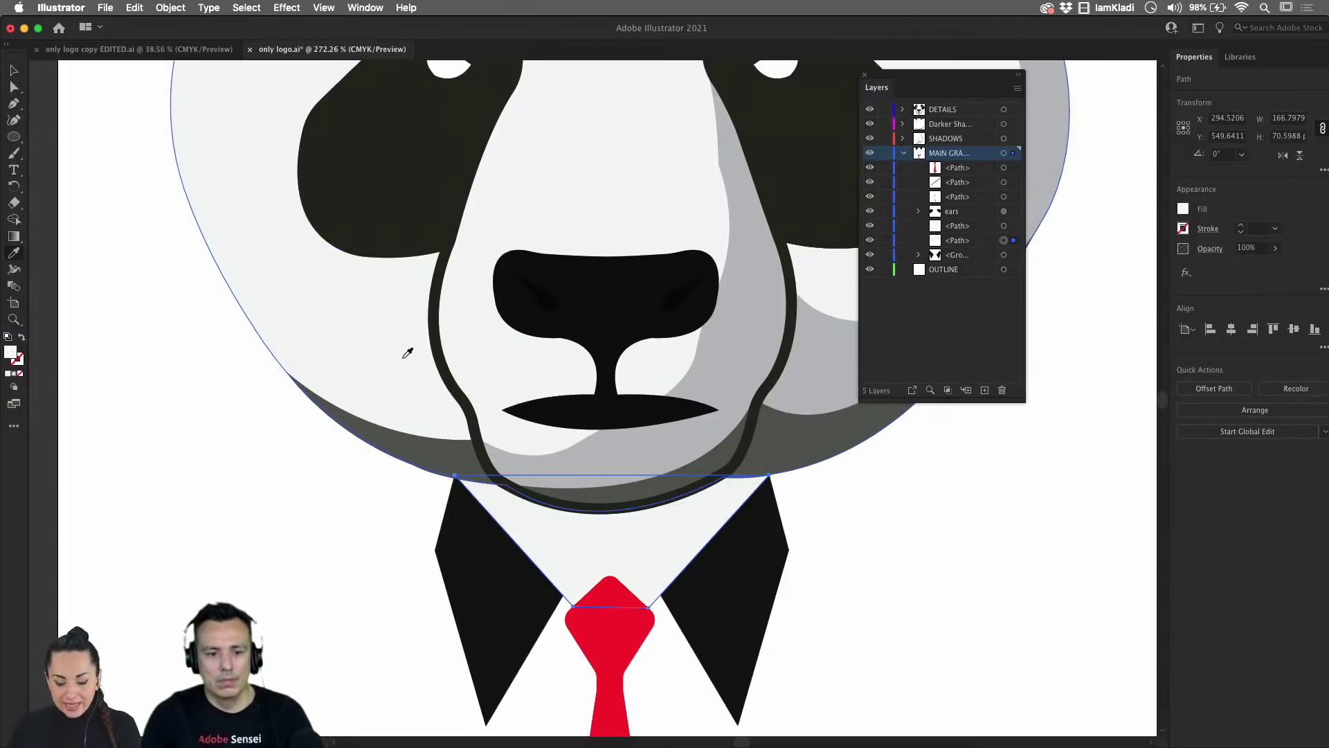
key("v")
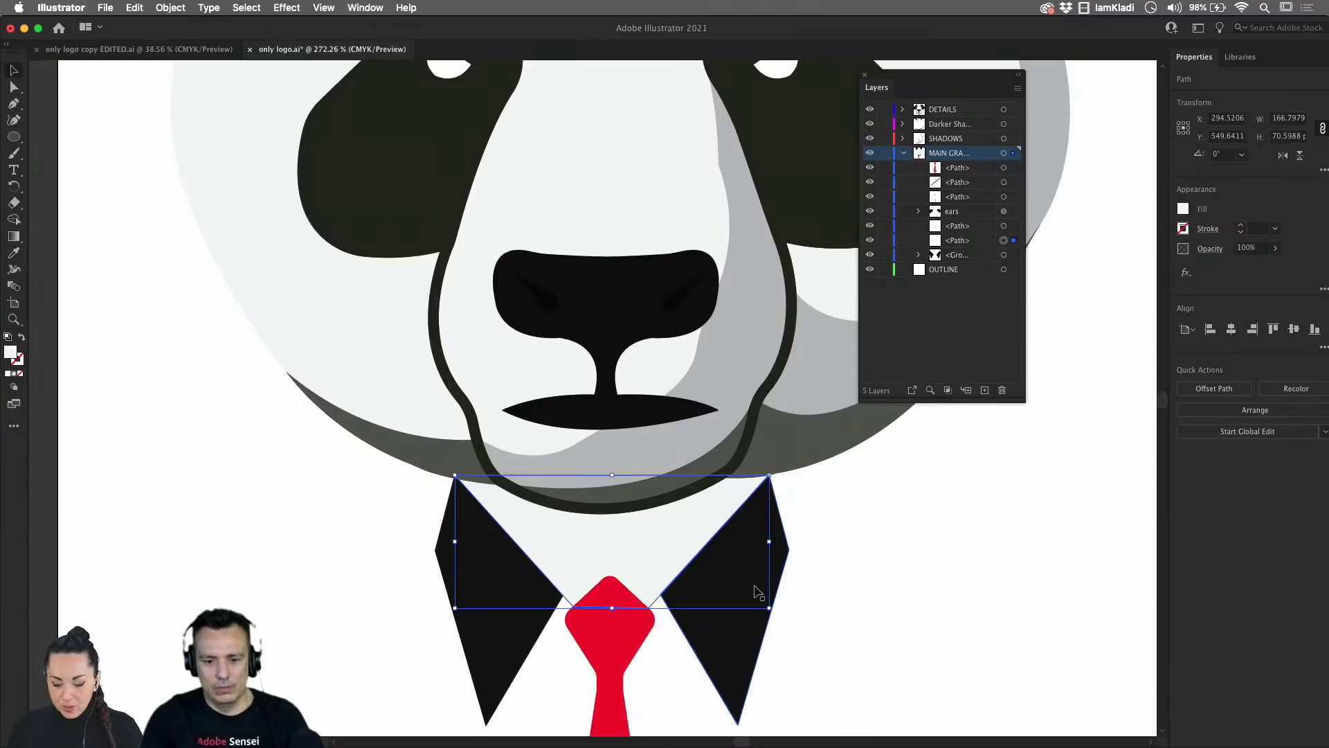
- Move the red tie and the black collar group from the MAIN GRAPHICS layer into the DETAILS layer
left_click(752, 612)
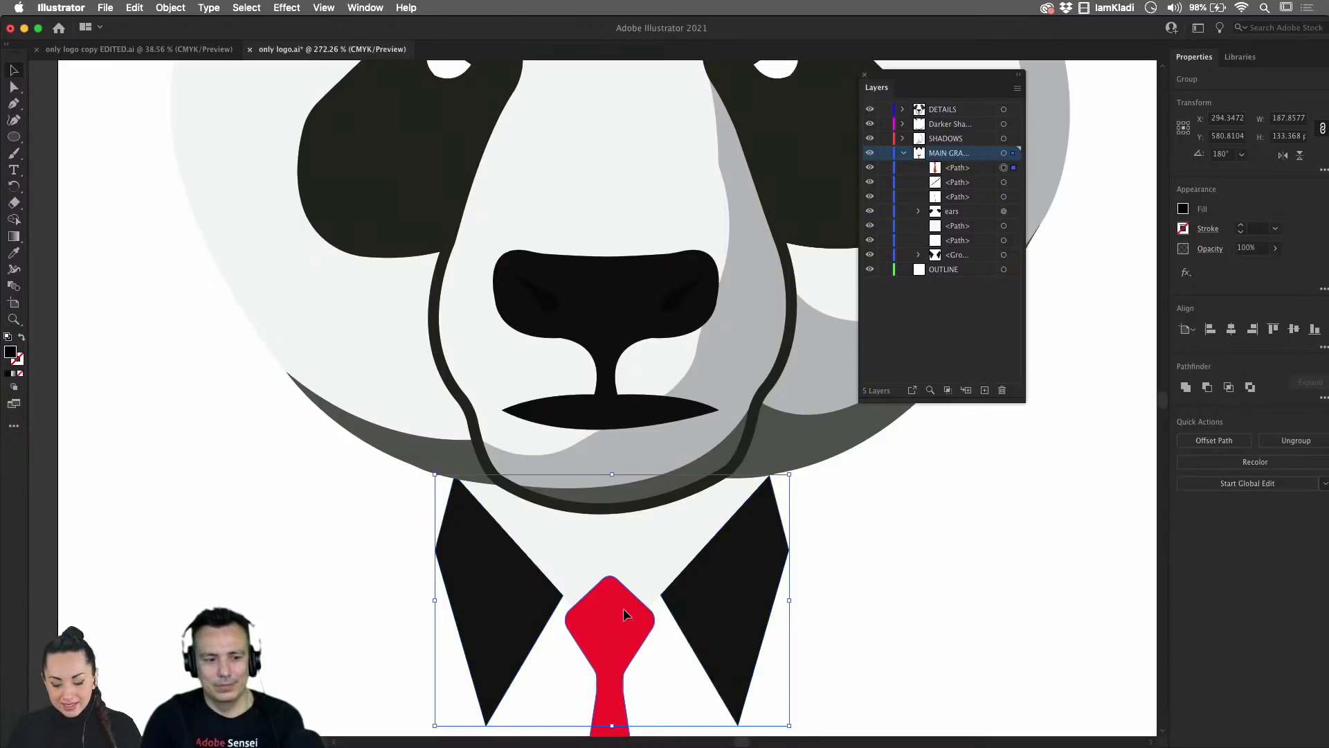
left_click(627, 615)
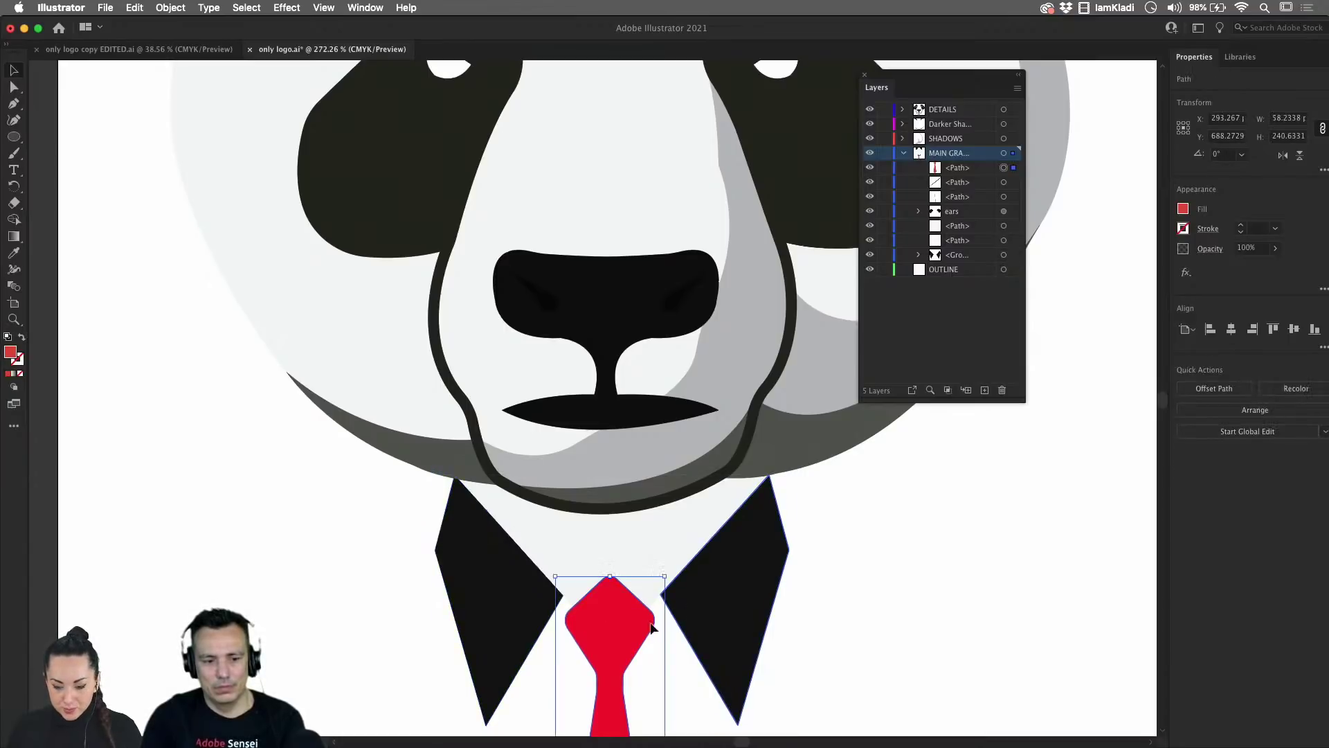
left_click_drag(980, 171, 963, 112)
left_click(781, 530)
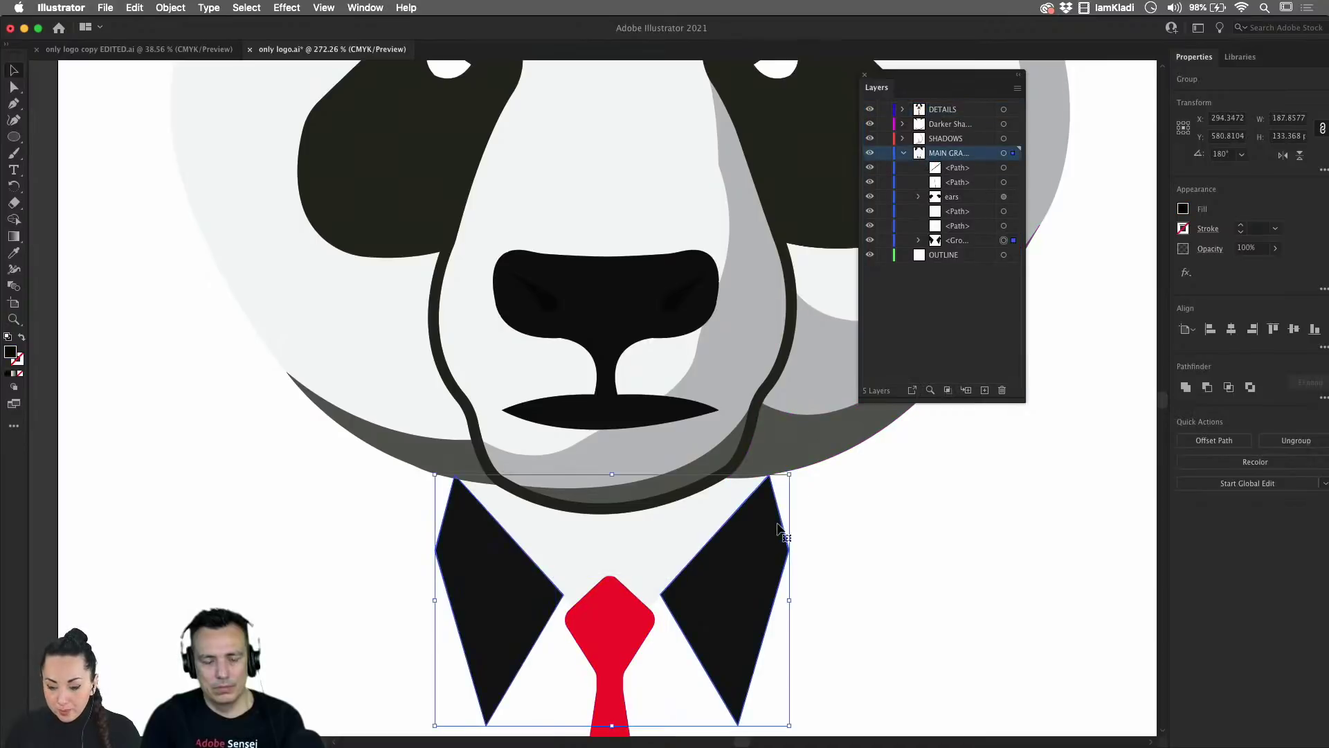
left_click_drag(957, 240, 949, 111)
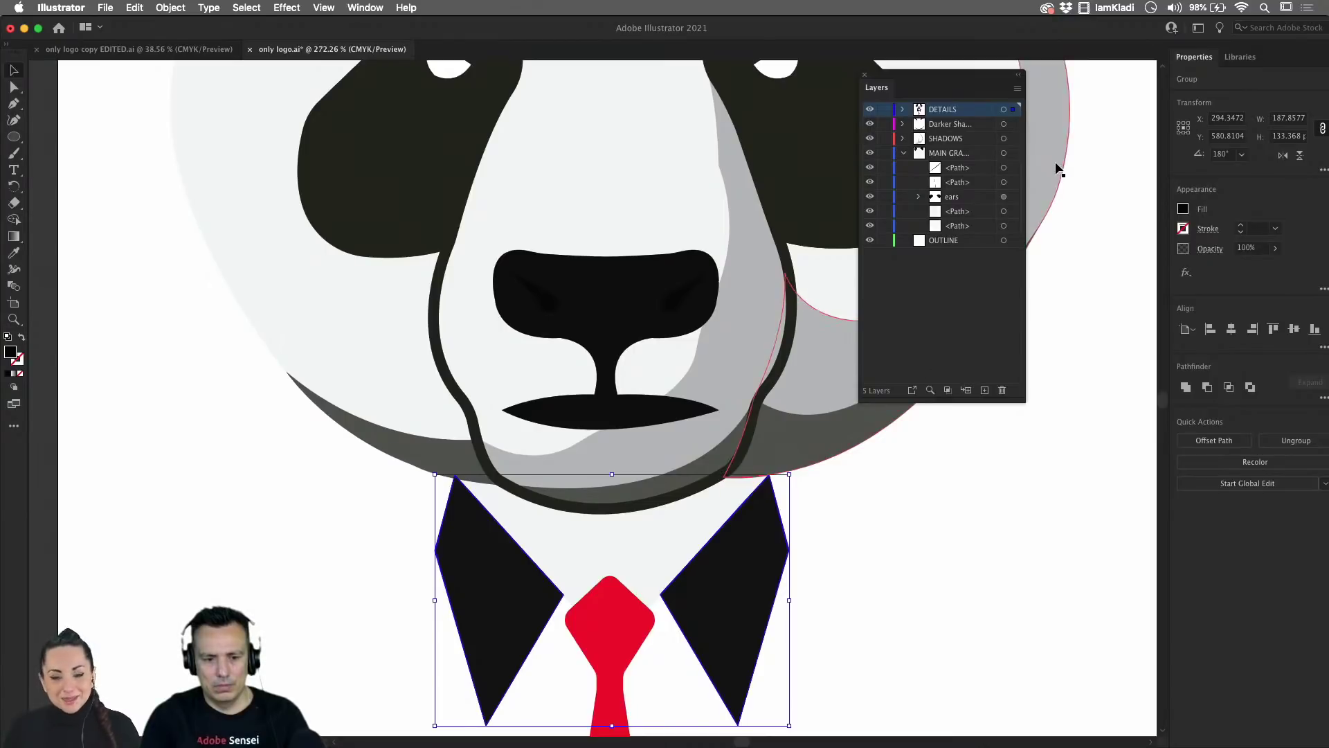
- Lock the DETAILS layer after toggling its visibility to check its contents, and make SHADOWS the active layer
left_click(870, 110)
left_click(869, 109)
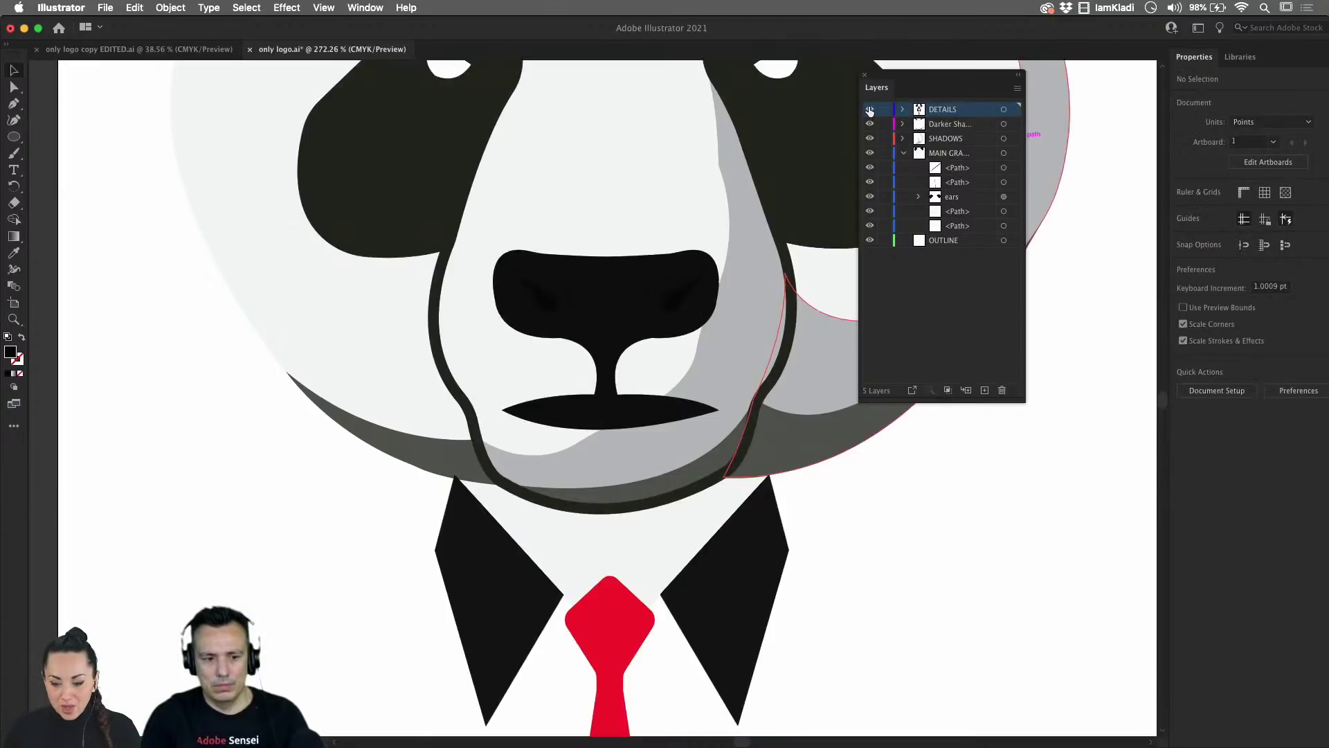
left_click(870, 109)
left_click(870, 109)
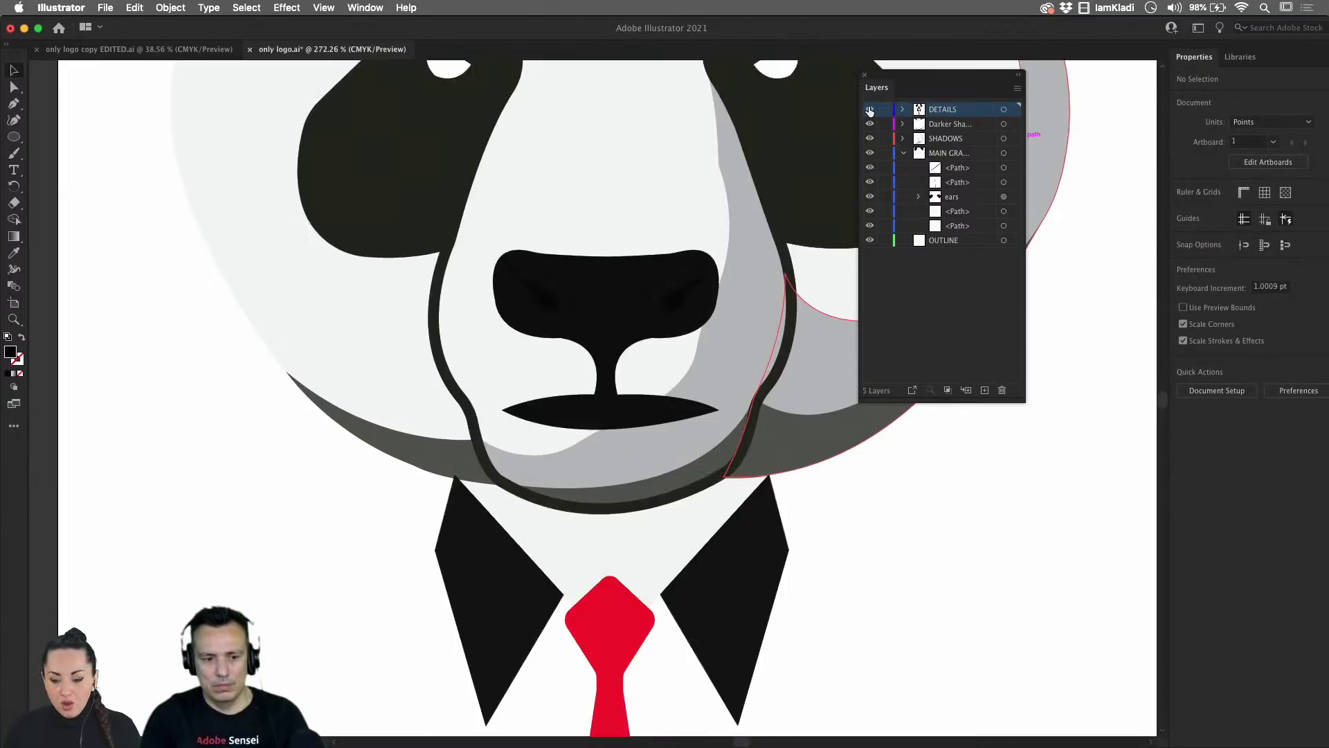
left_click(884, 109)
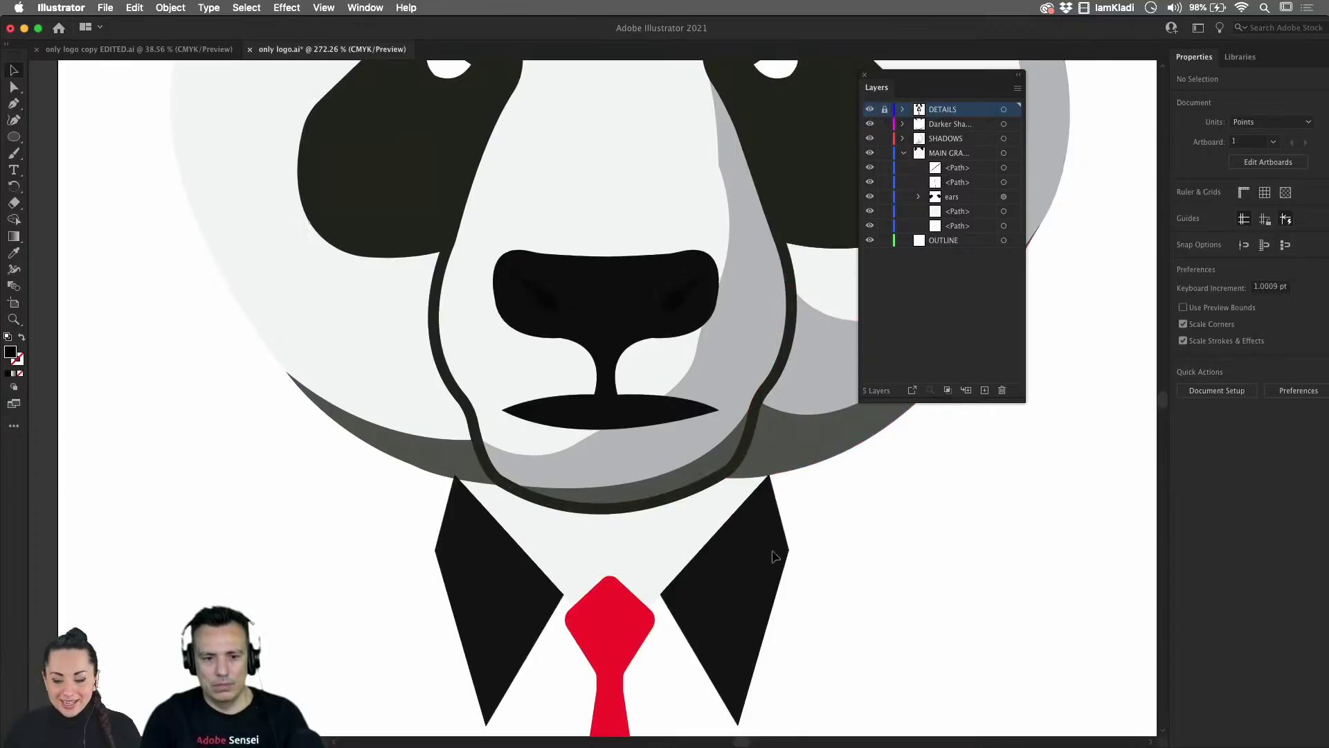
left_click(947, 138)
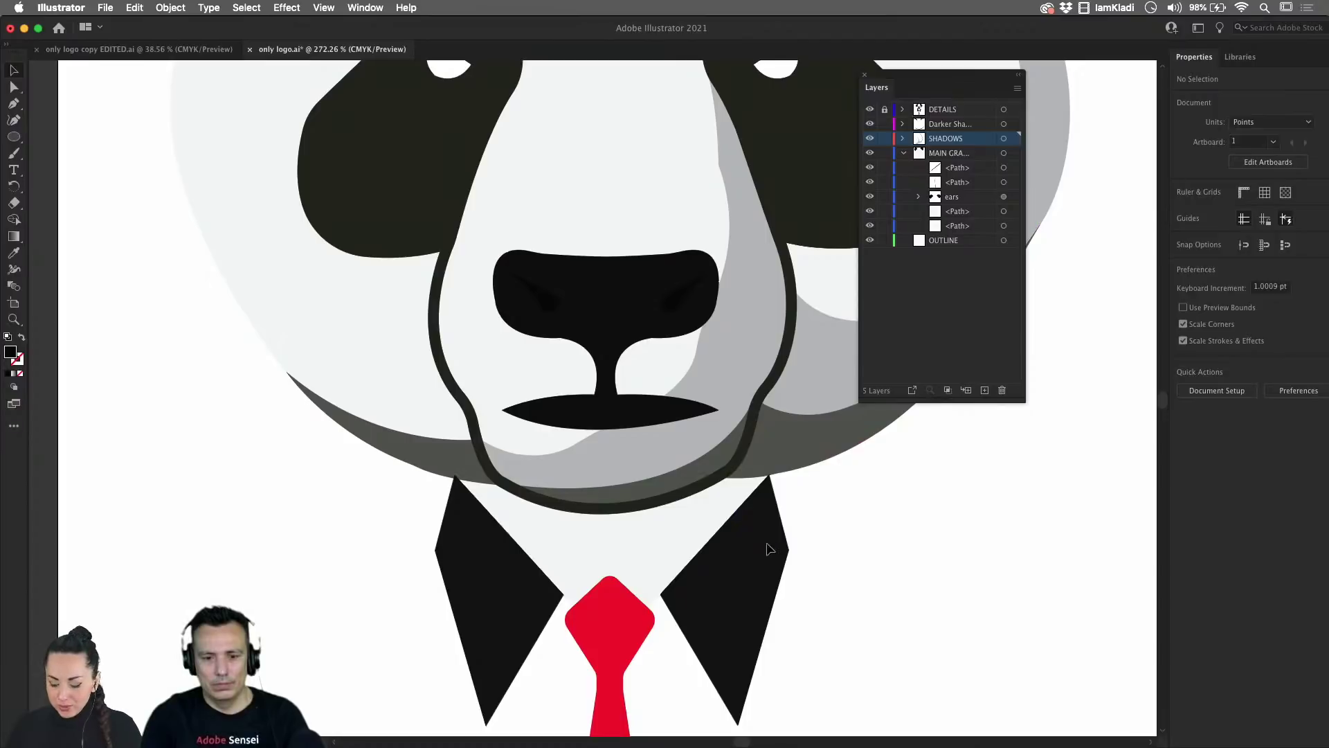
- Draw a closed shadow shape on the SHADOWS layer with the Pen tool, covering the shirt edge beside the right collar under the chin
key("p")
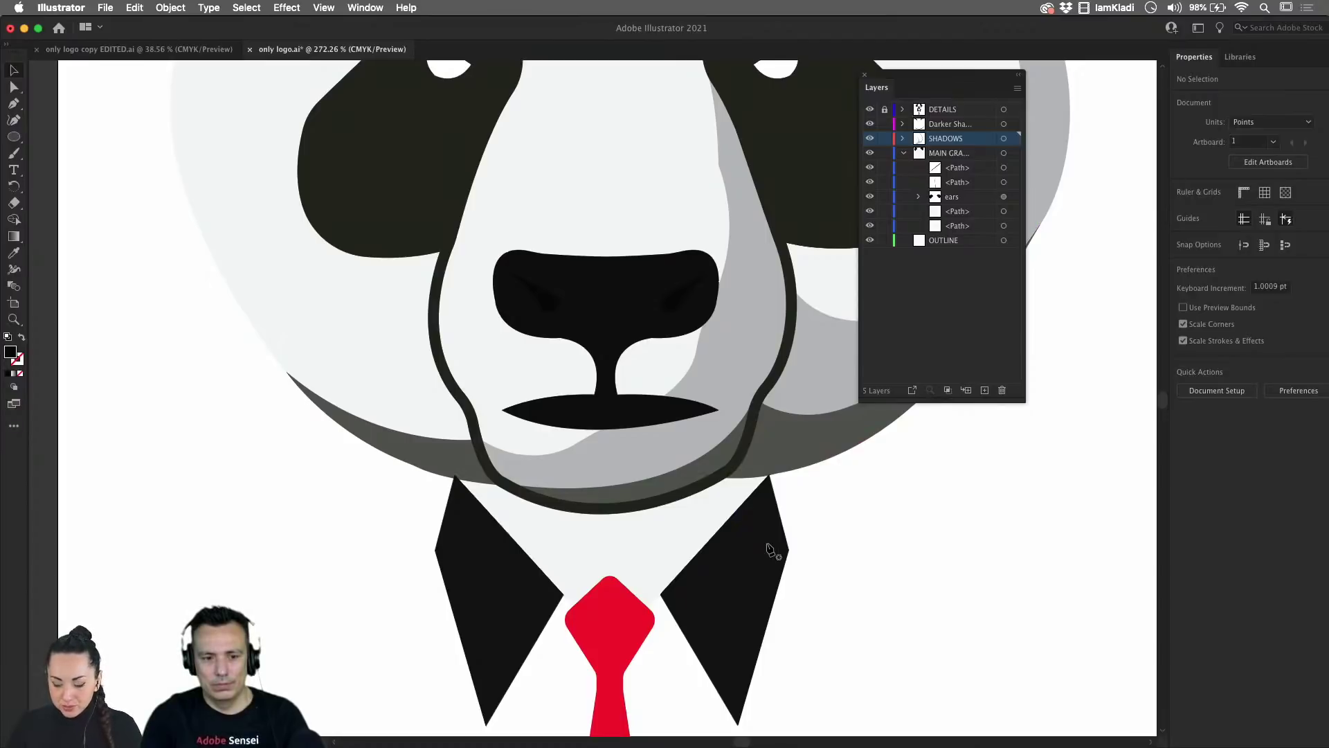
left_click(769, 523)
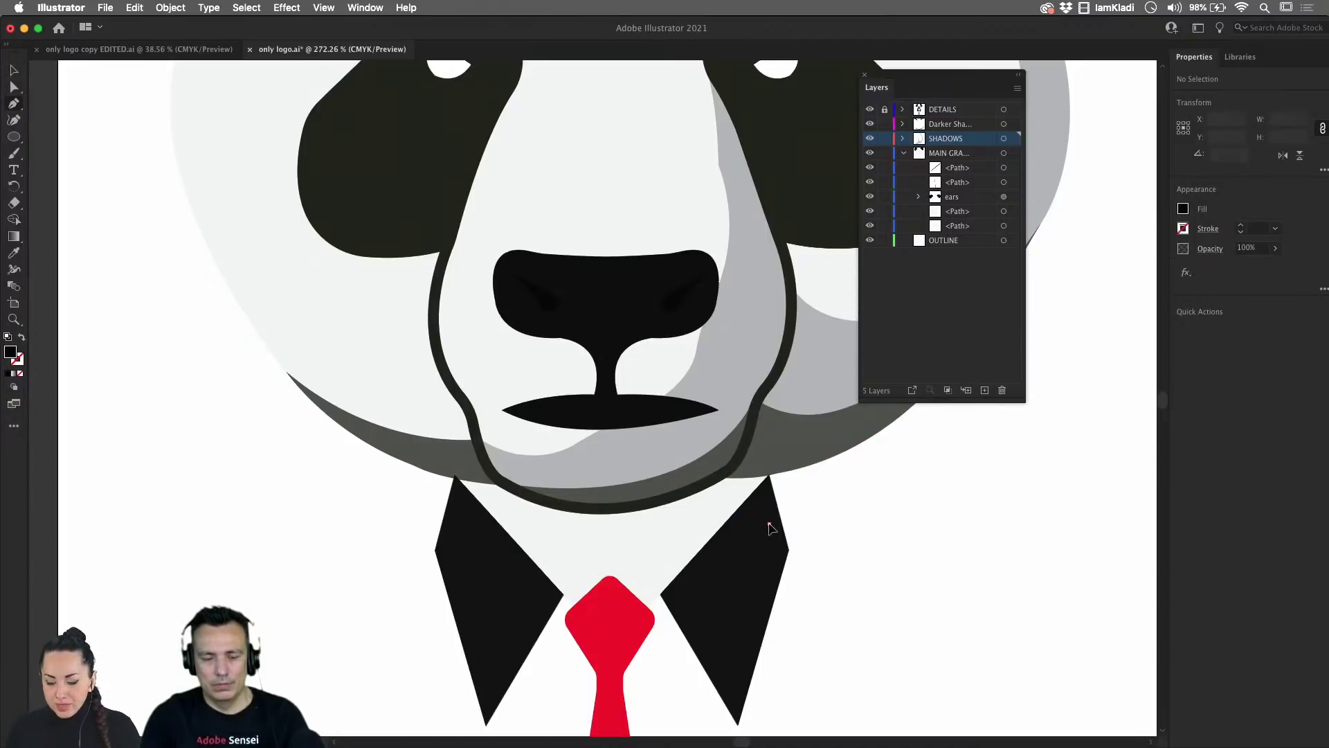
left_click(770, 470)
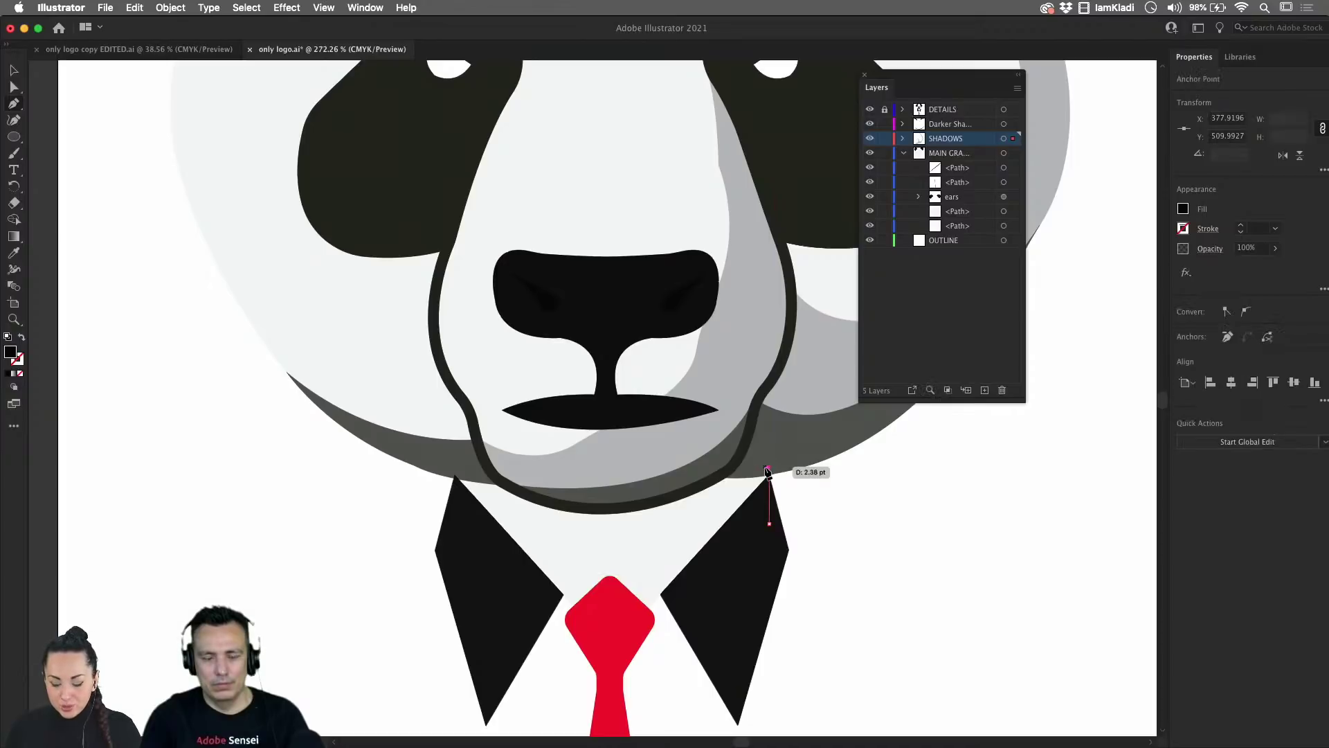
left_click(720, 470)
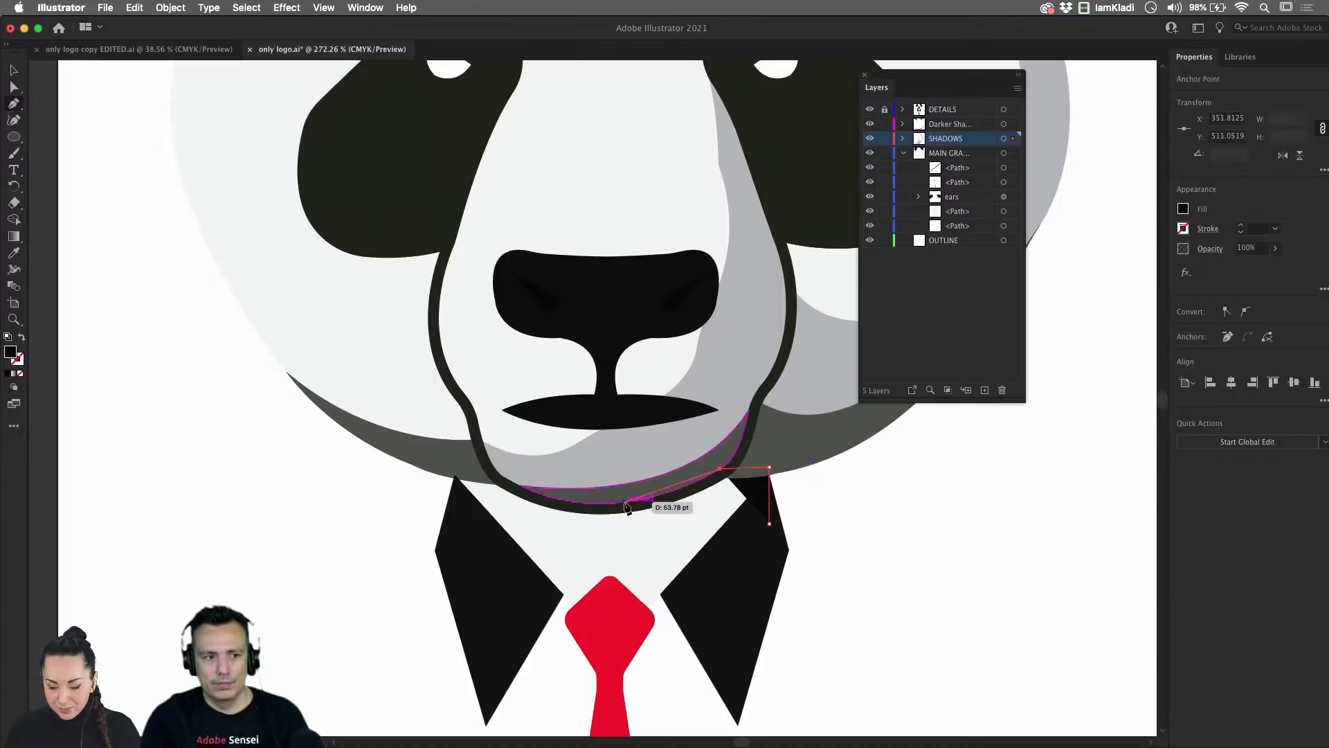
left_click(660, 527)
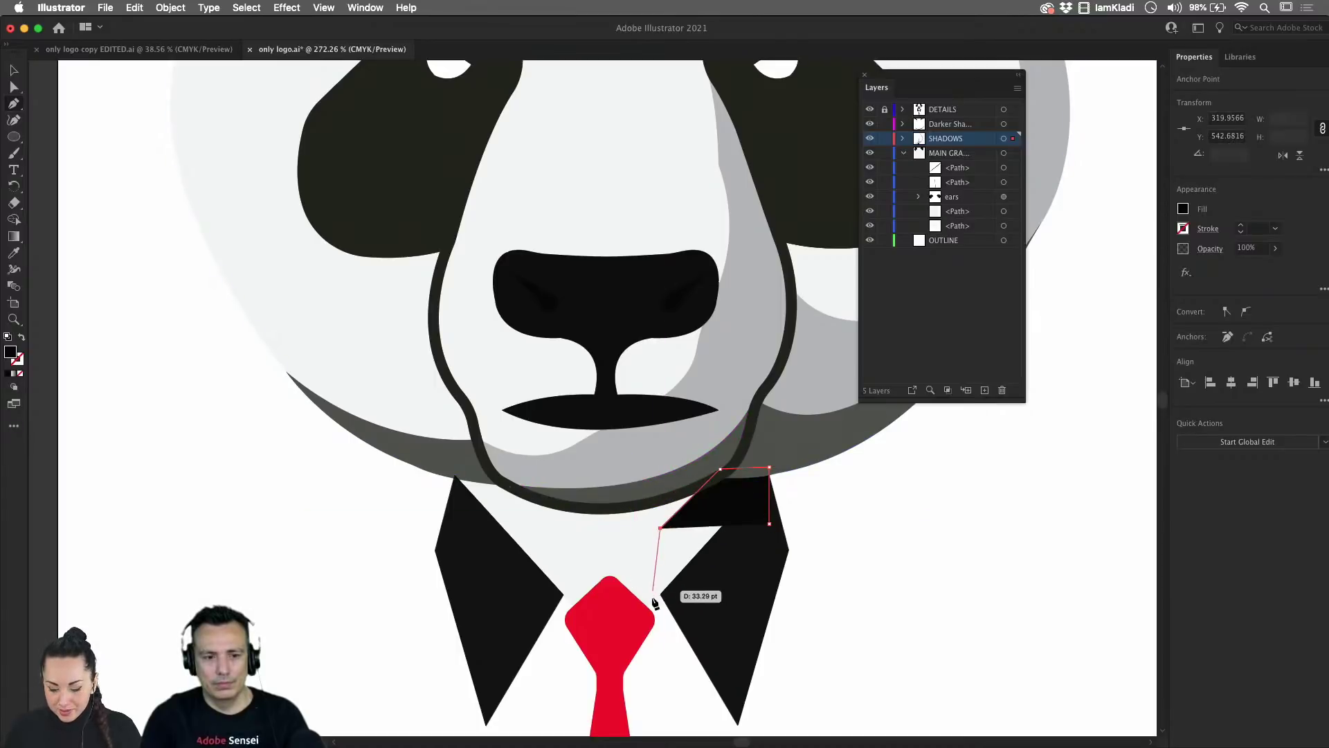
left_click(660, 595)
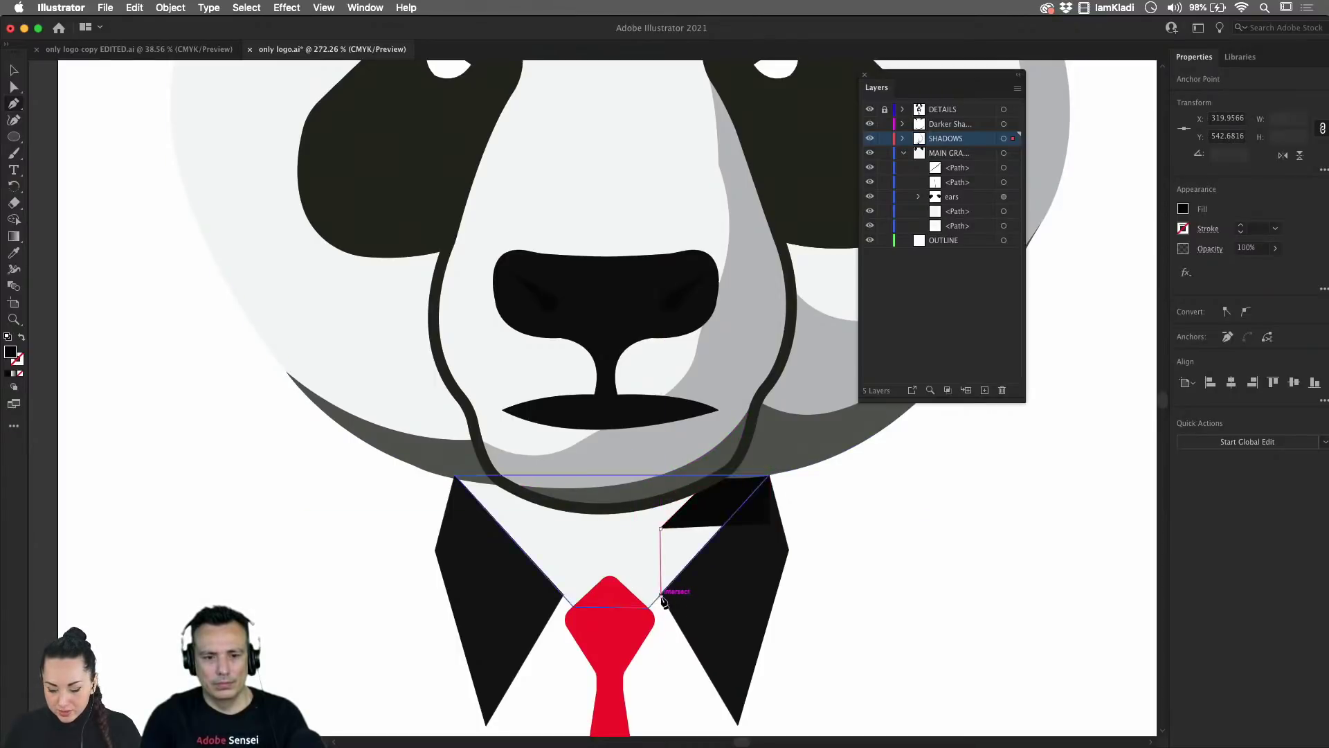
left_click(769, 524)
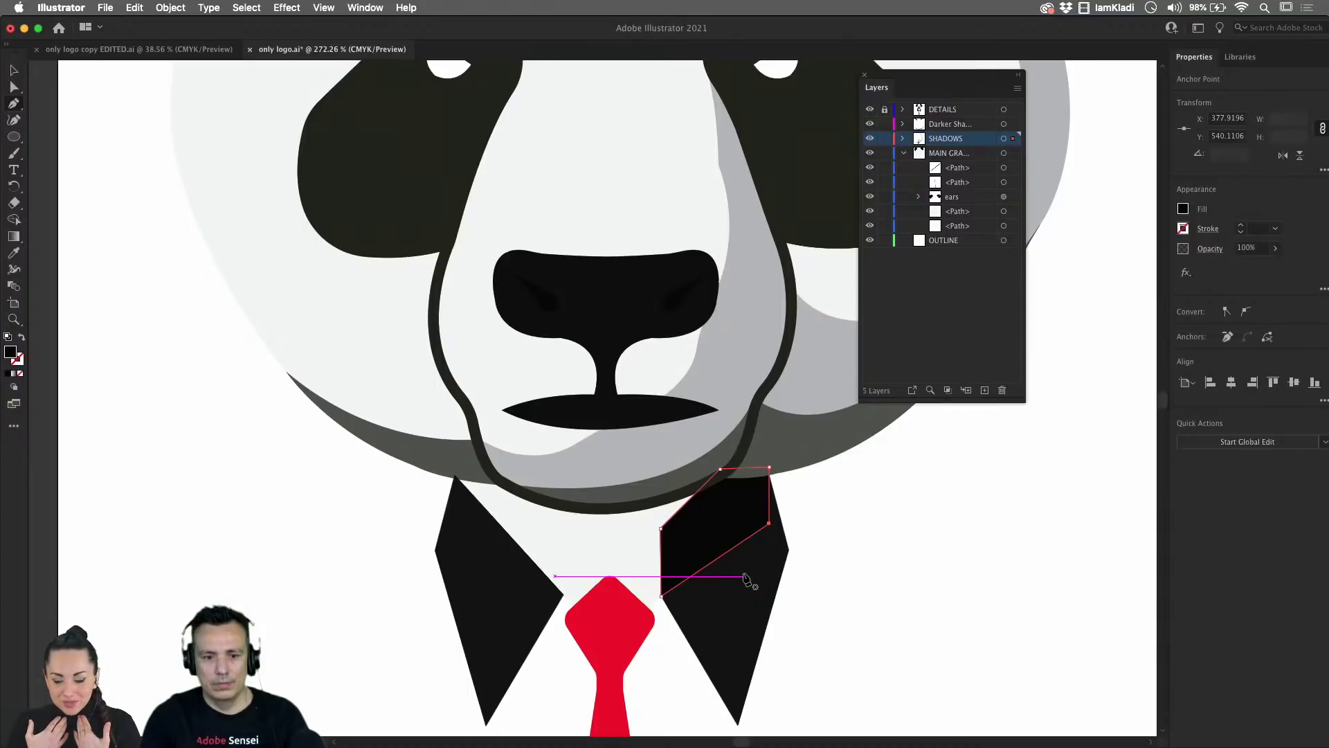
- Fill the new shirt shadow with the face shadow's light gray using the Eyedropper, and pull its inner corner toward the right collar
key("i")
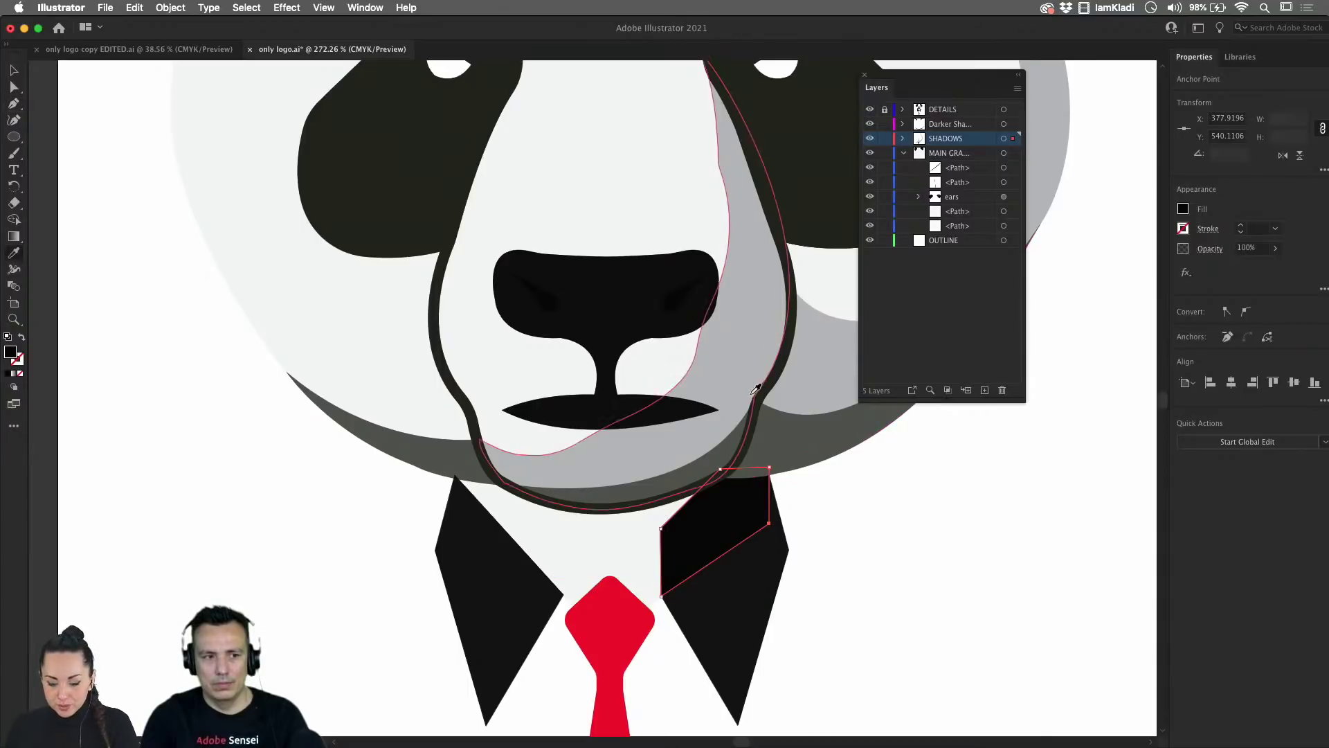
left_click(743, 361)
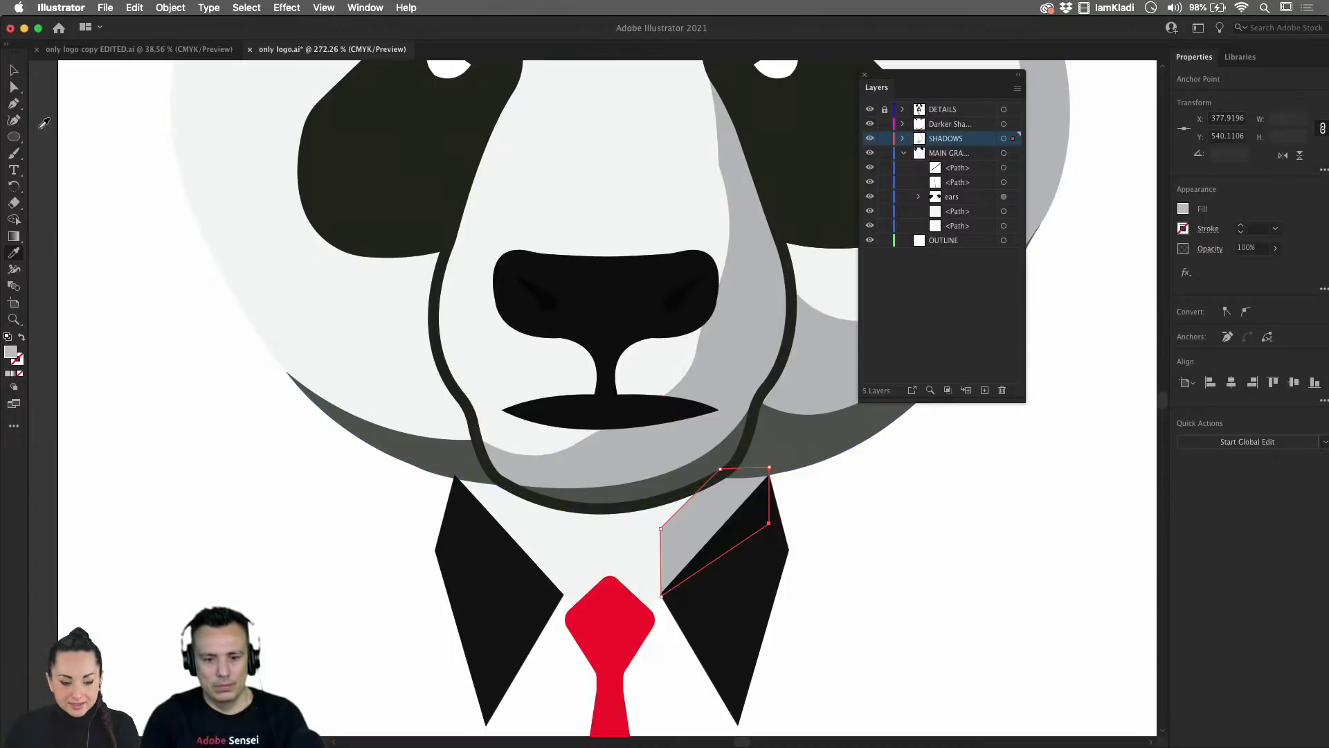
left_click(14, 120)
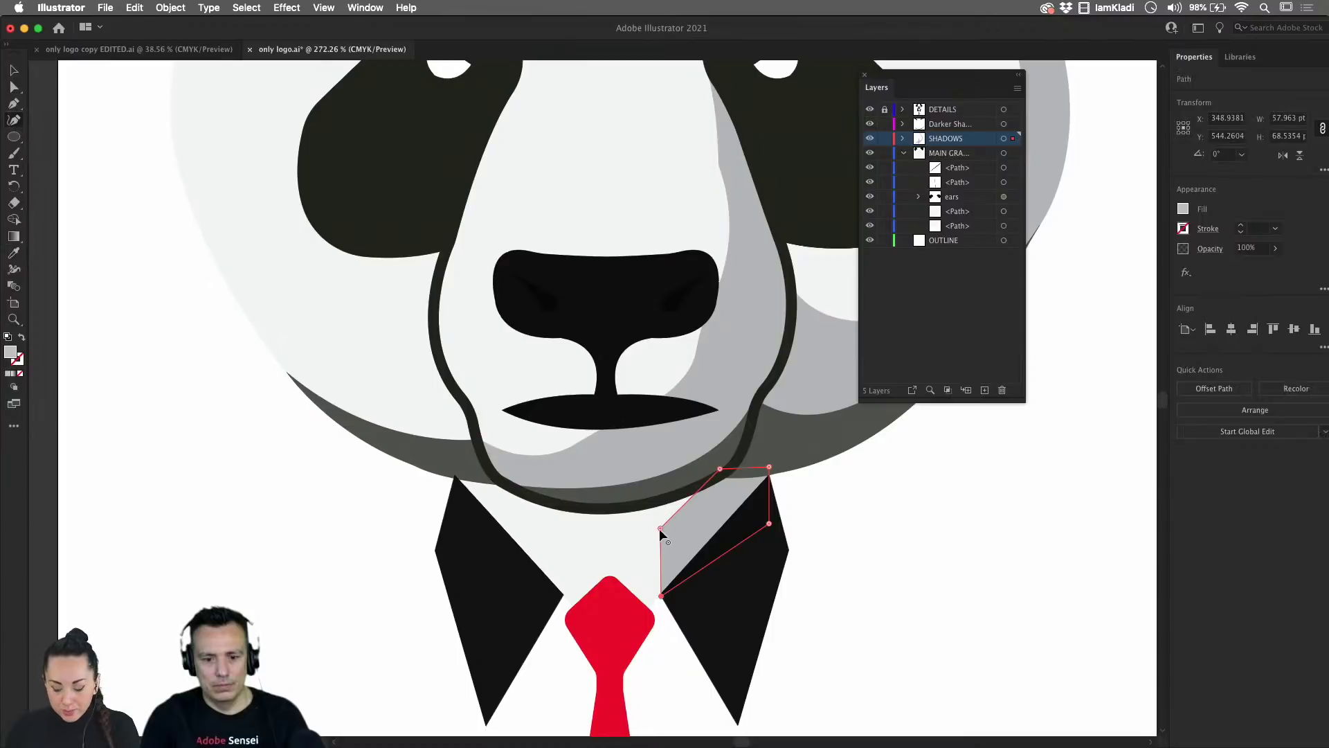
left_click_drag(659, 528, 713, 517)
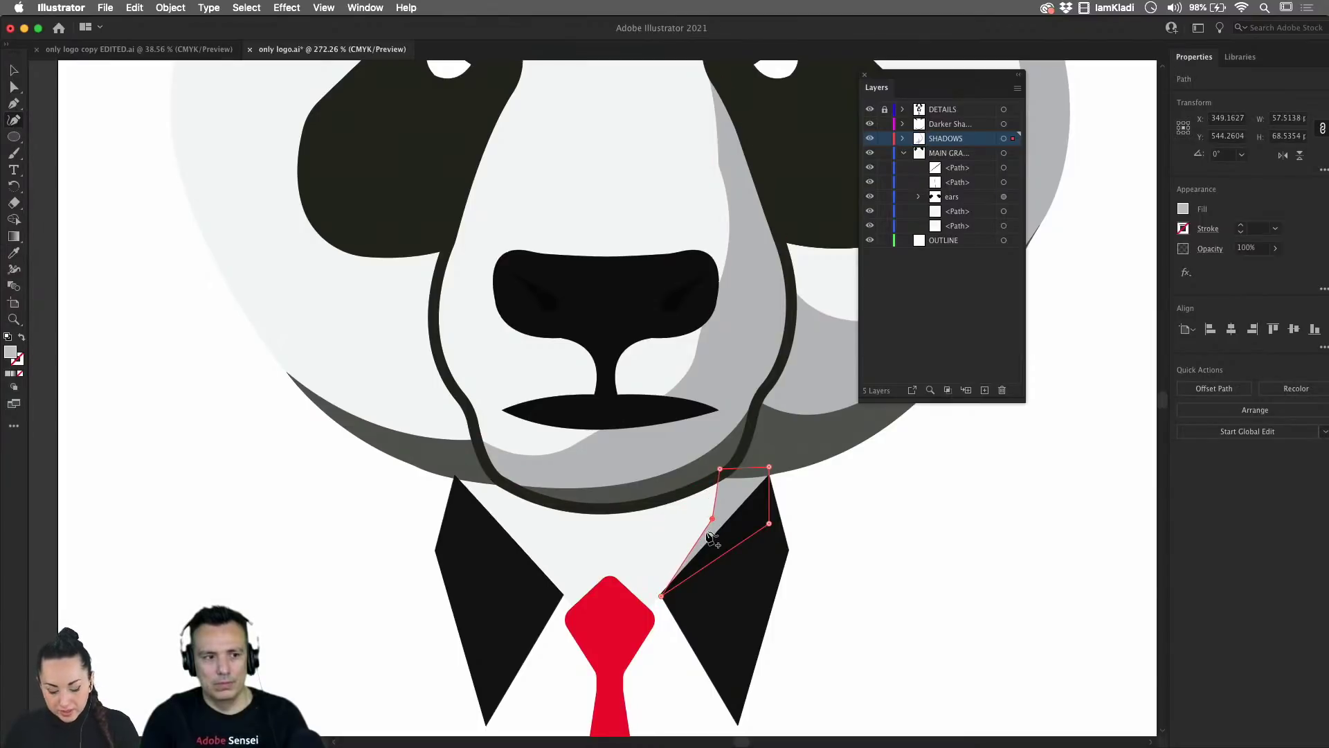
key("v")
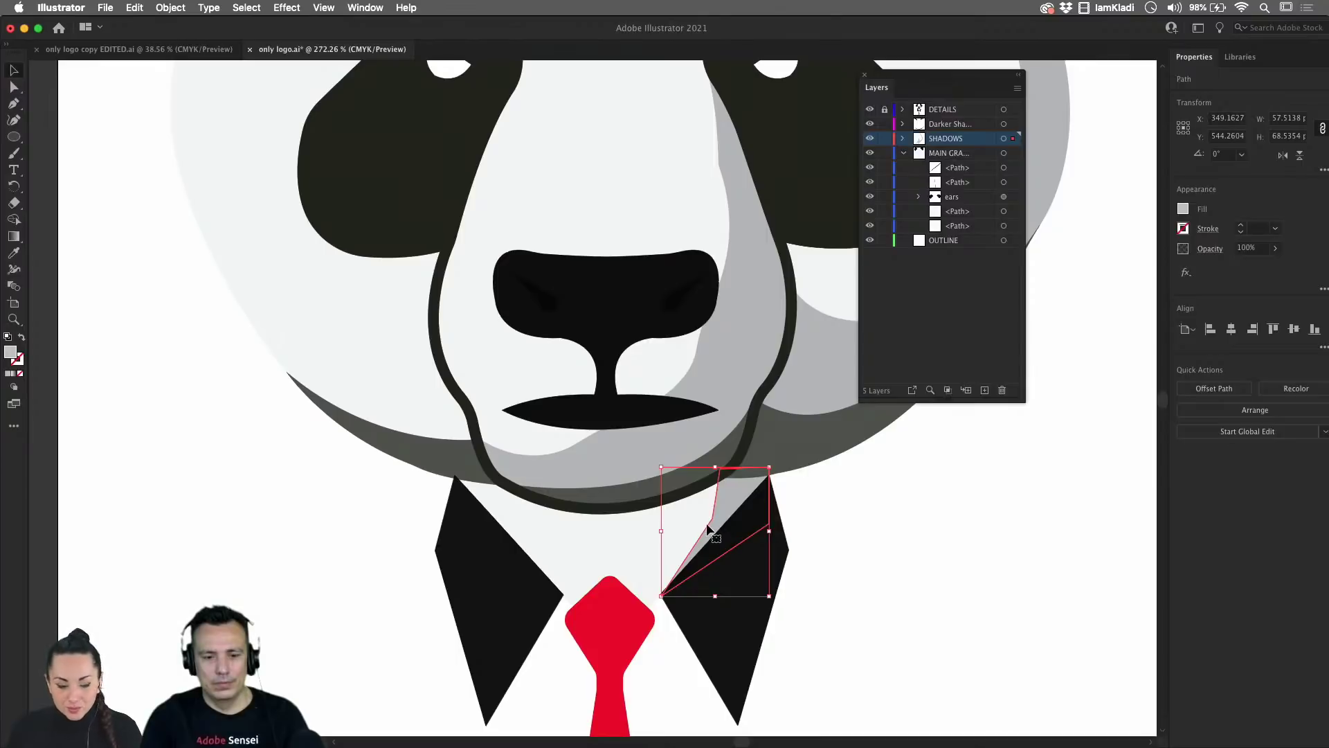
- Switch the toolbar from the Basic to the Advanced tool set
left_click(15, 428)
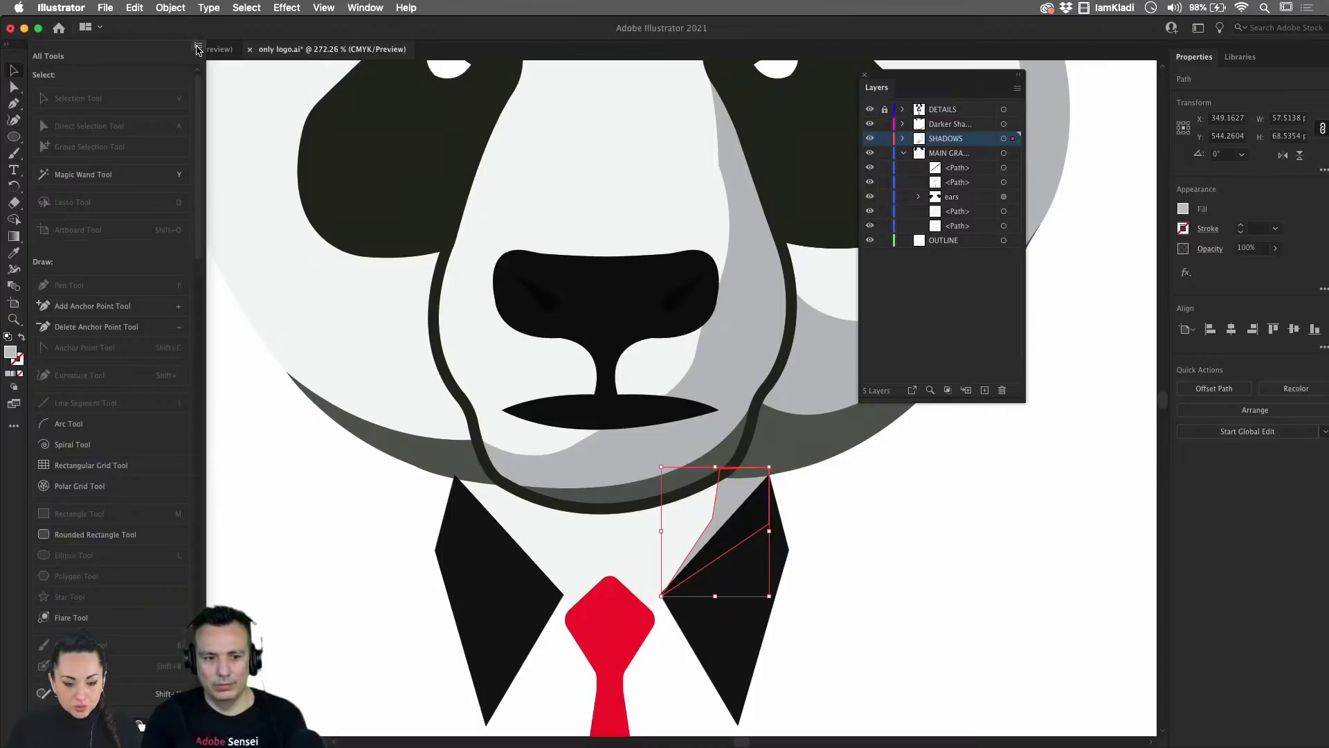
left_click(198, 47)
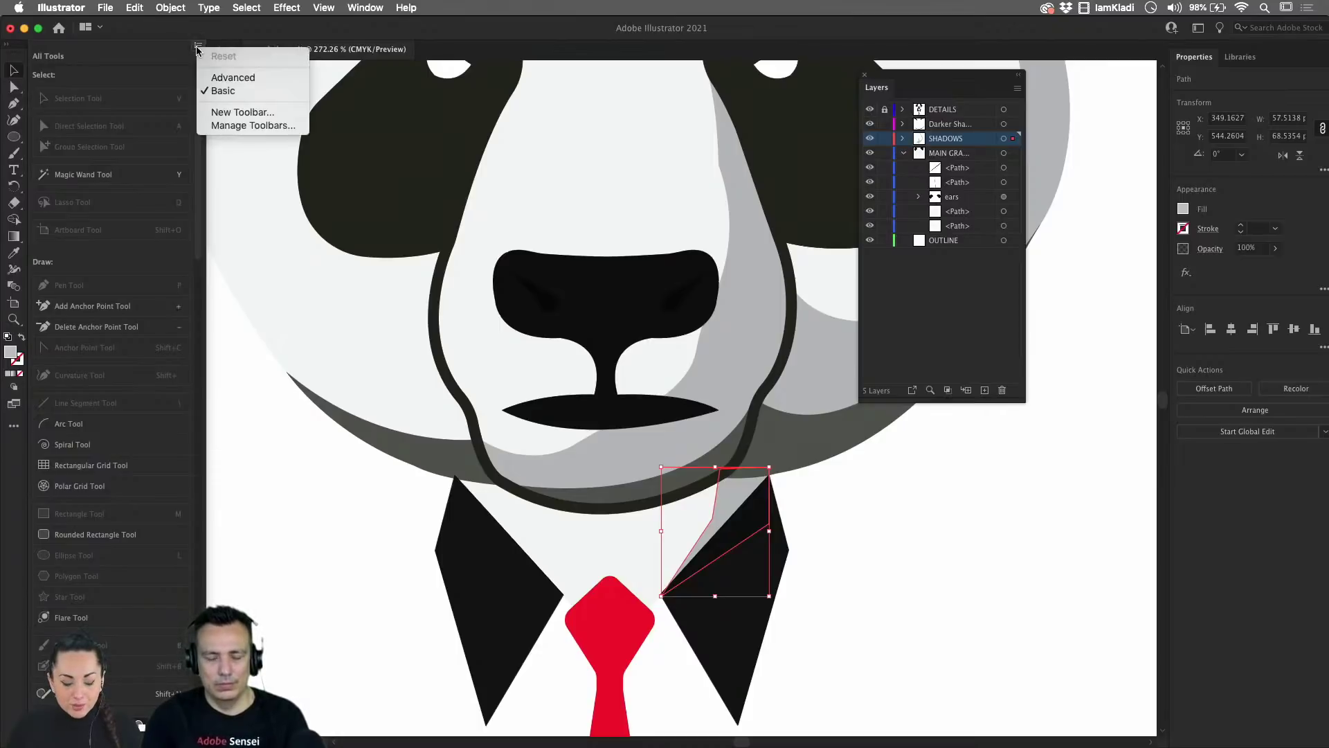
left_click(243, 79)
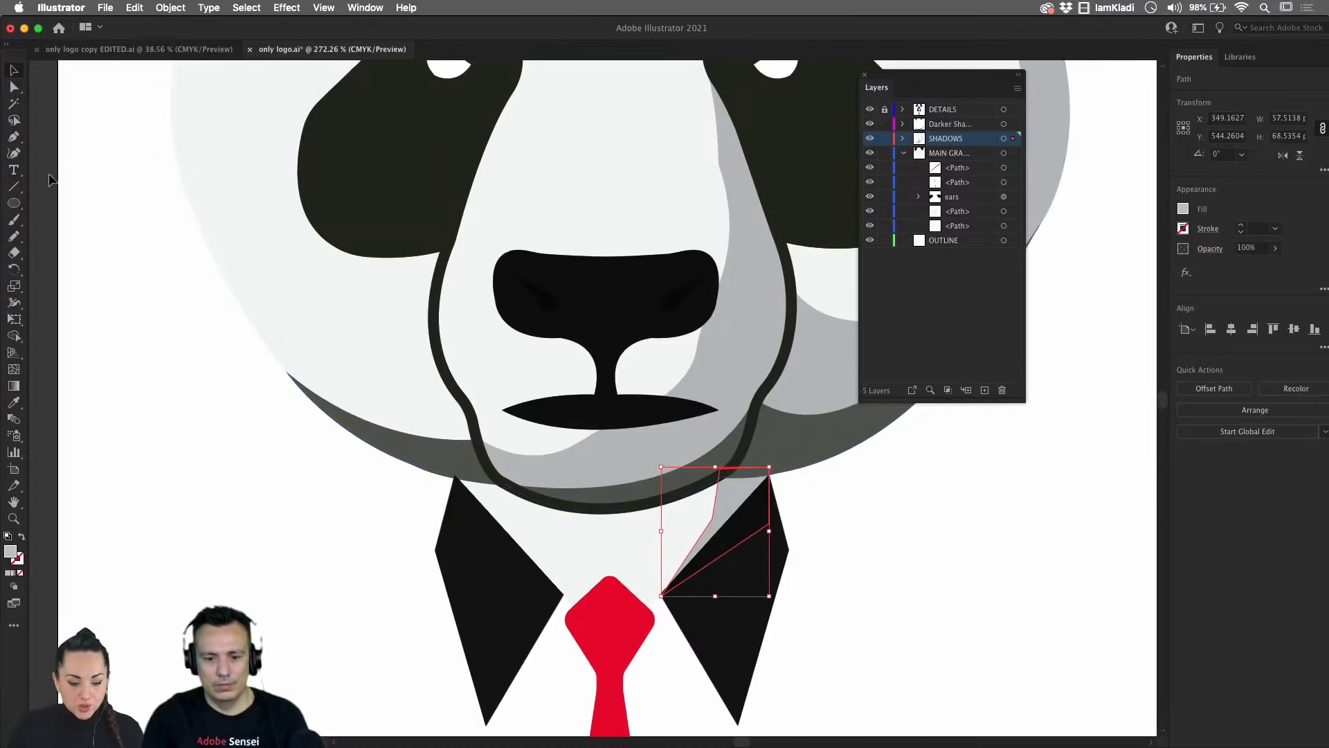
- Round off the inner corner of the shirt shadow beside the right collar with the Smooth tool
left_click(20, 239)
left_click(20, 239)
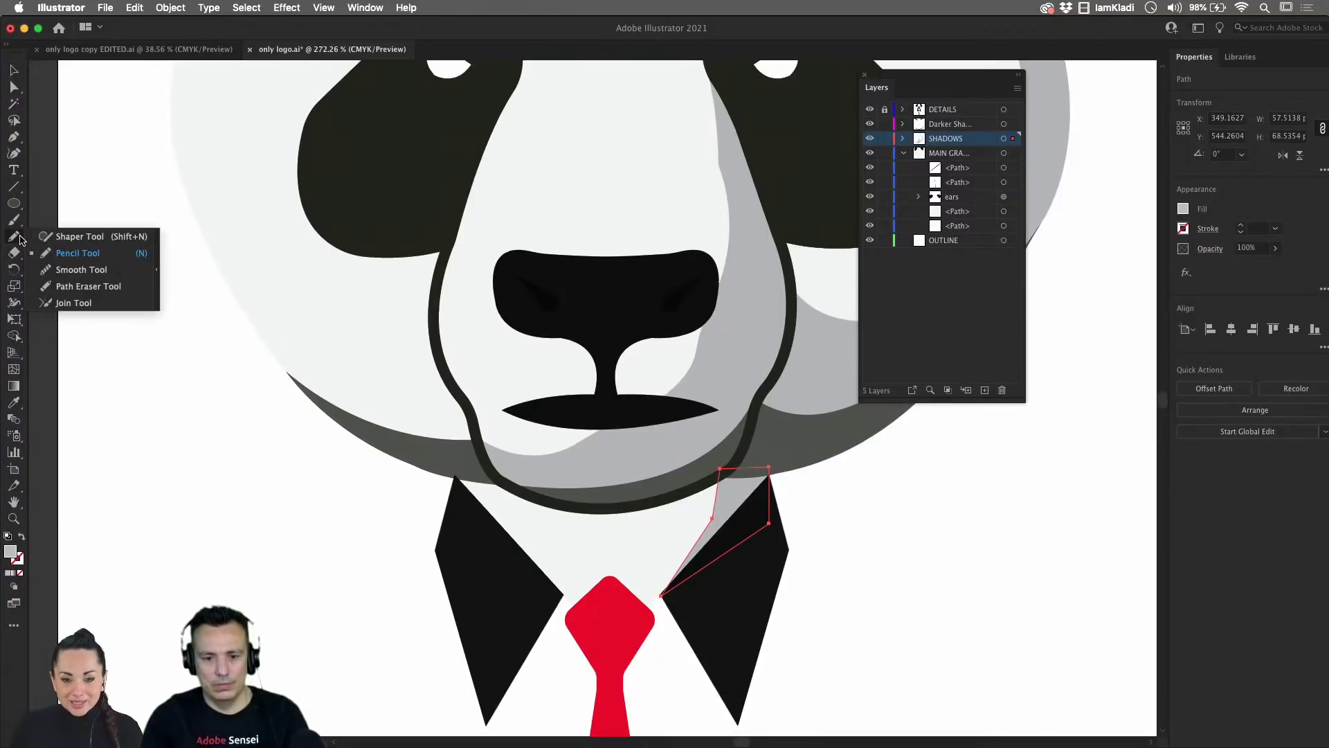
left_click(76, 272)
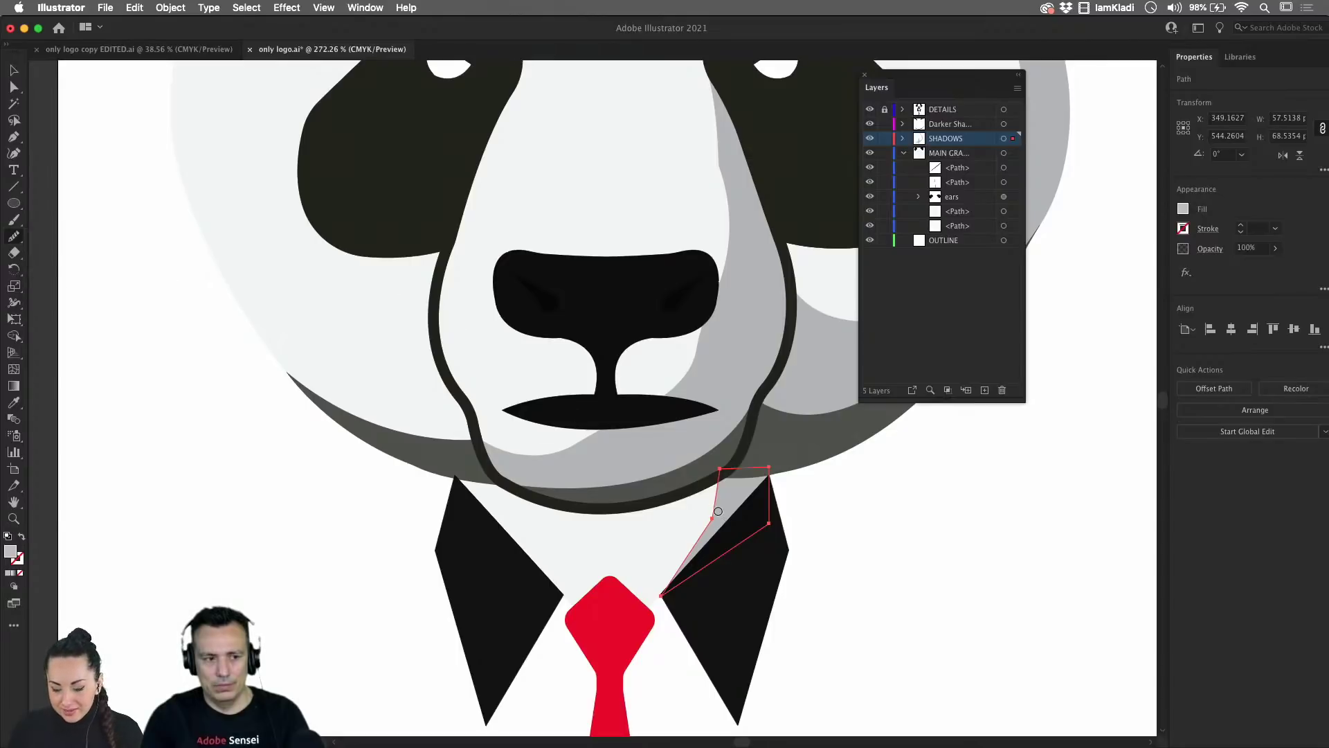
left_click_drag(717, 511, 713, 515)
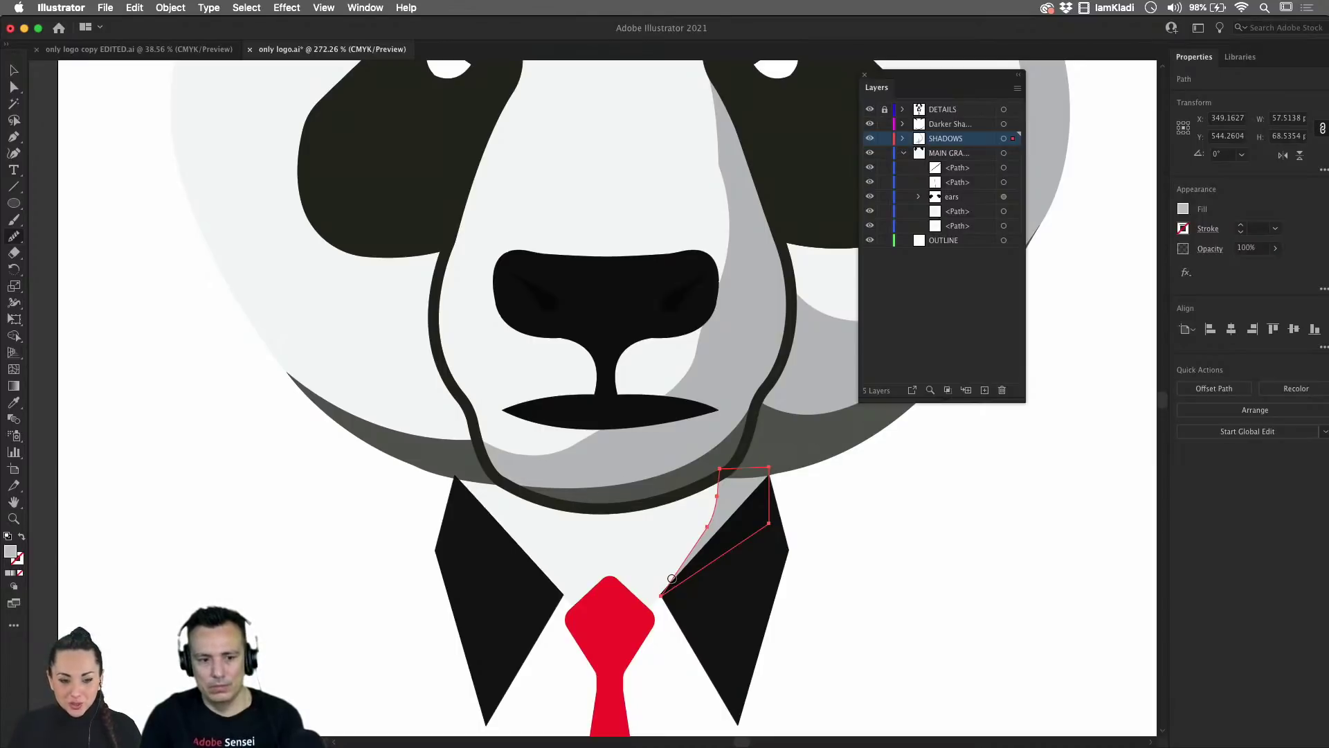
key("v")
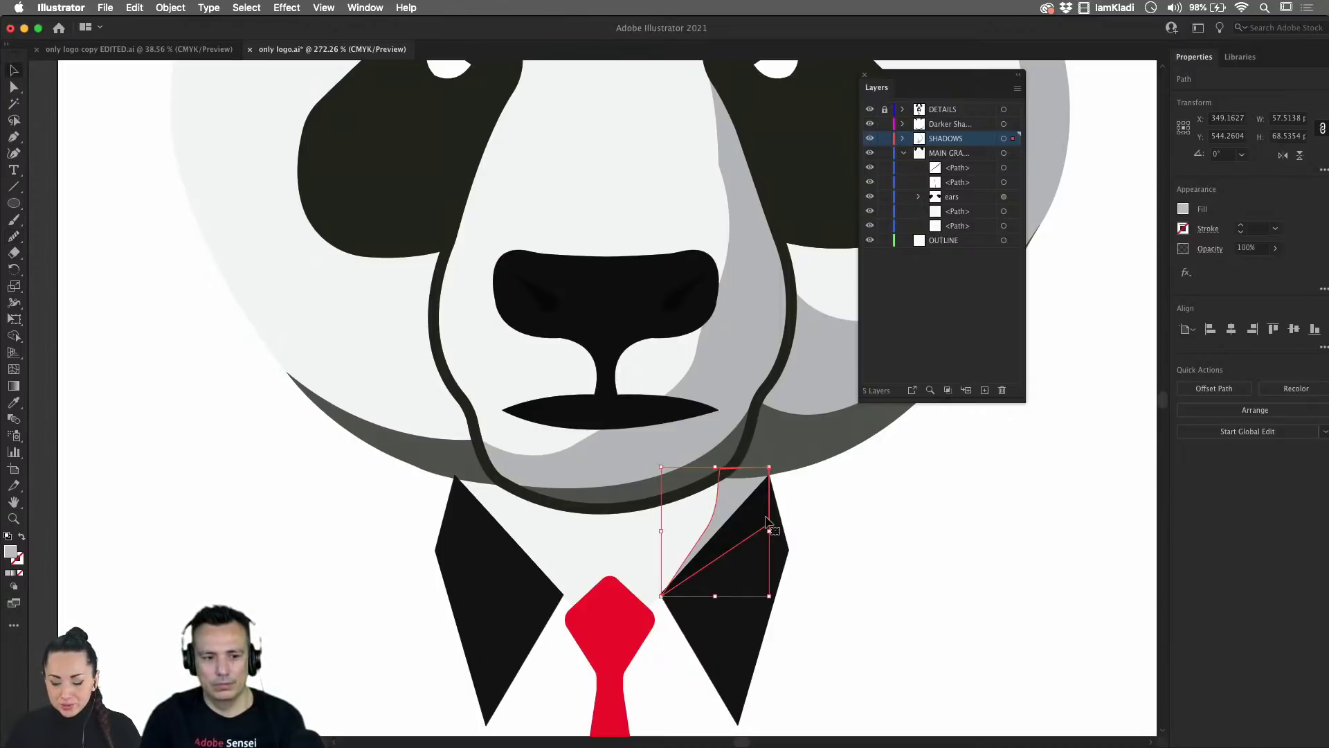
key("a")
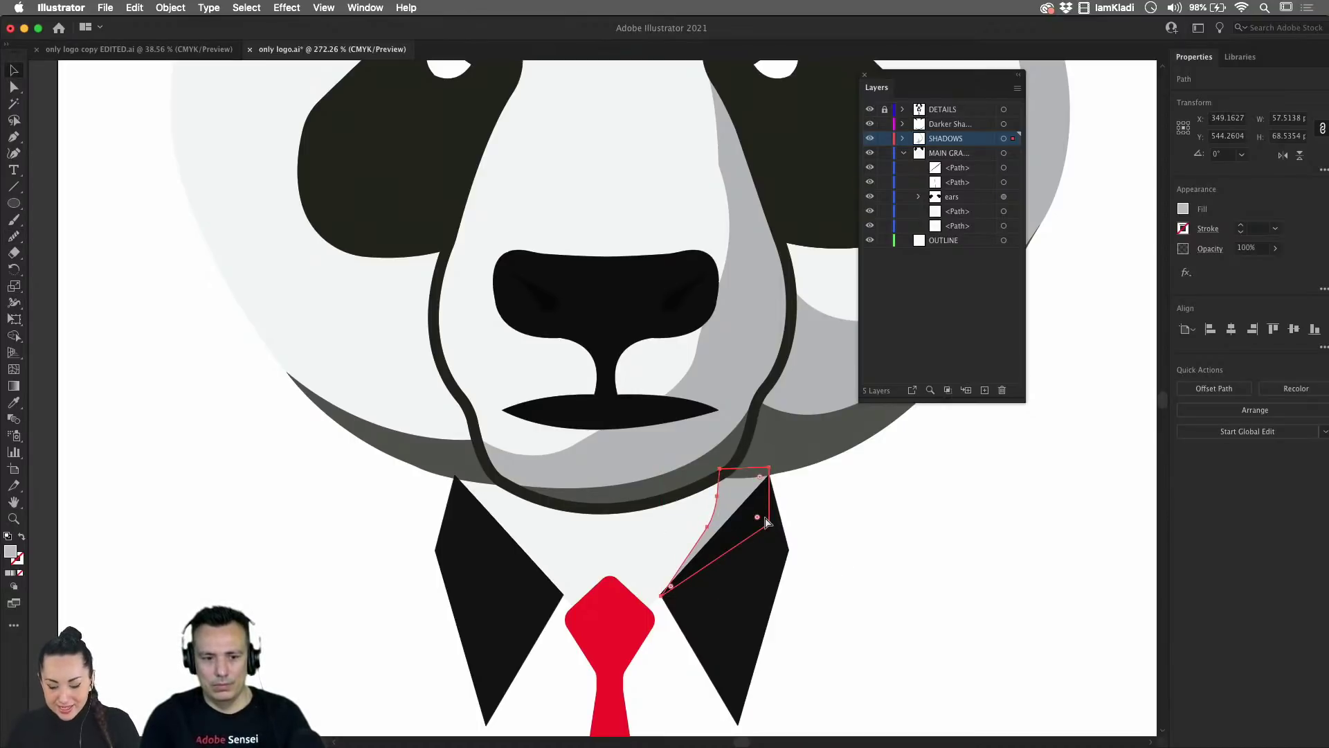
key("v")
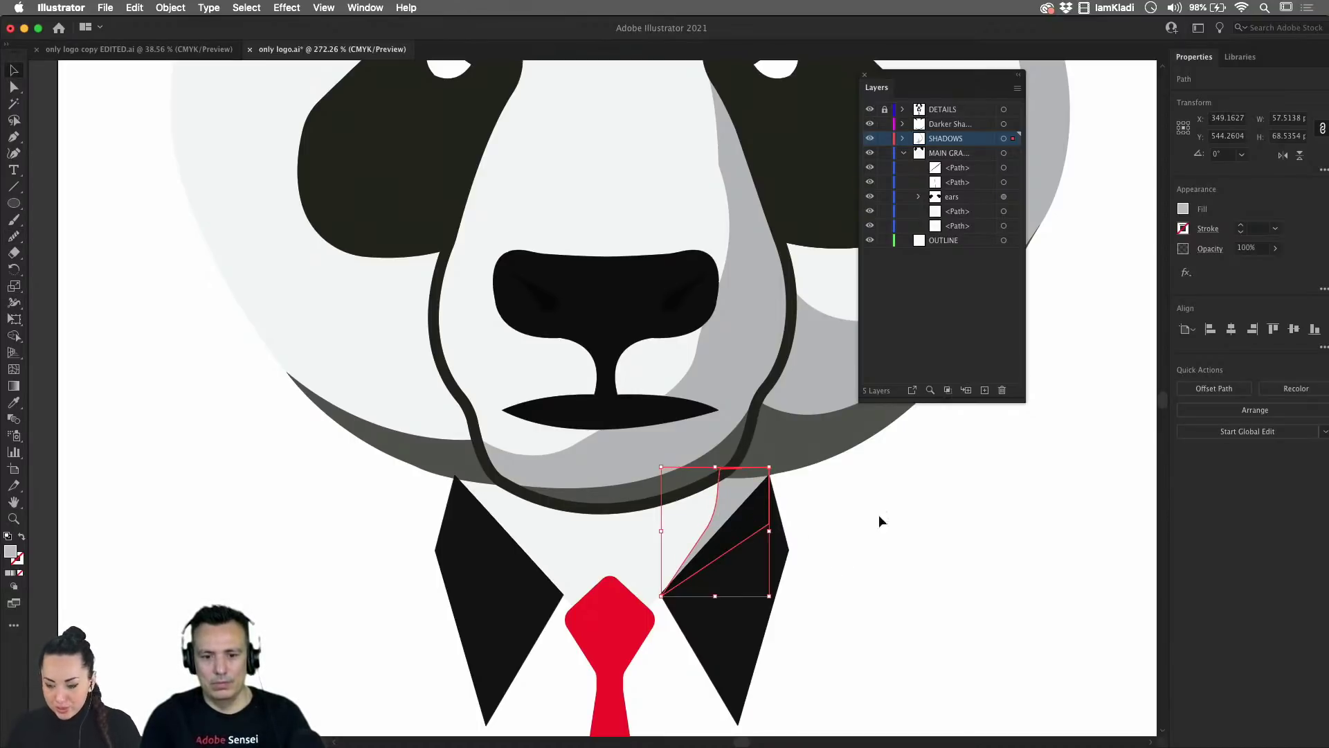
- Reflect a pasted copy of the shirt shadow across the vertical axis and place it beside the left collar
left_click(1283, 155)
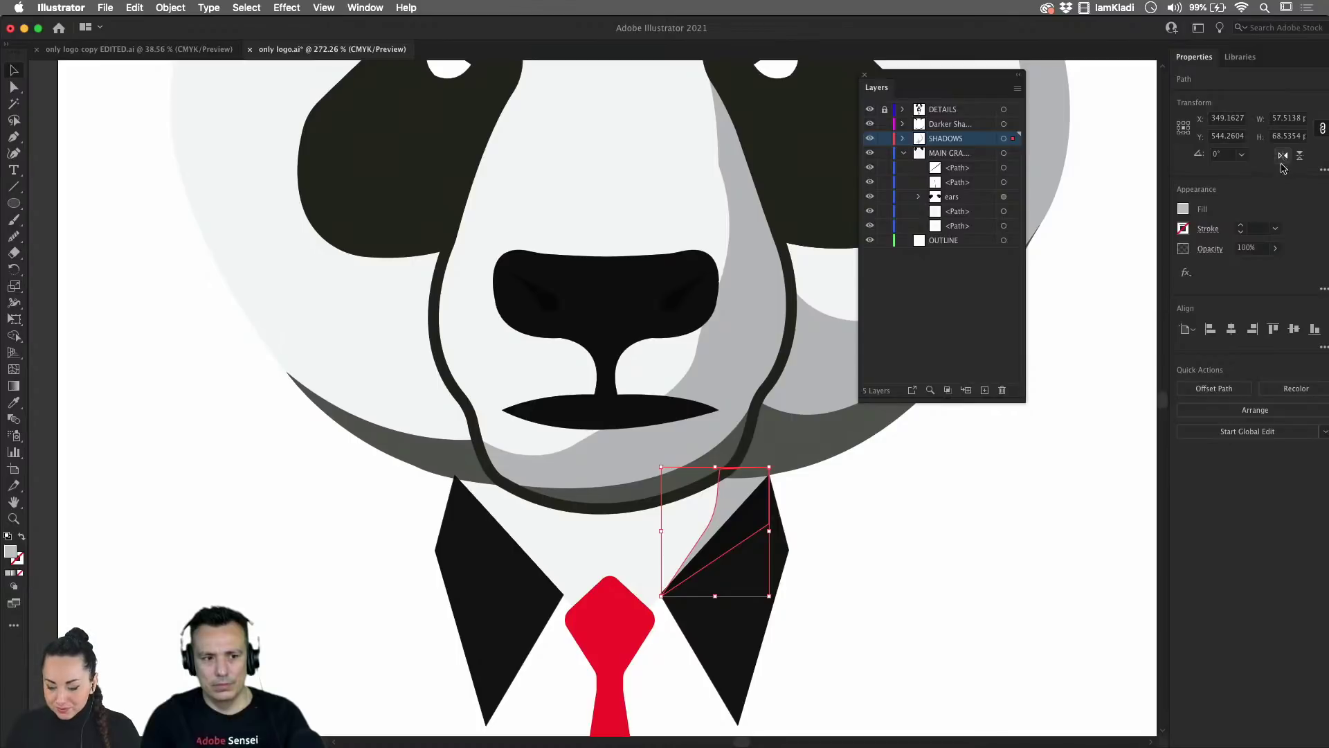
left_click(1320, 169)
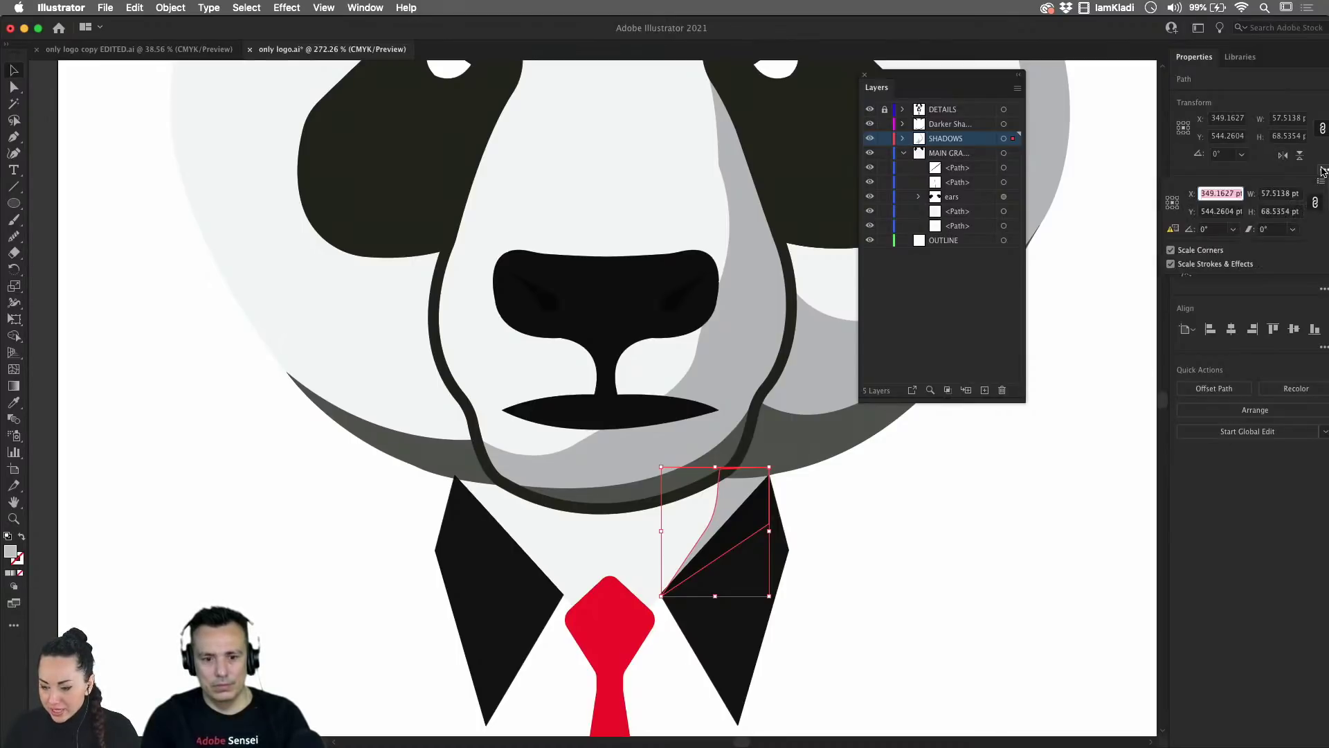
left_click(1299, 157)
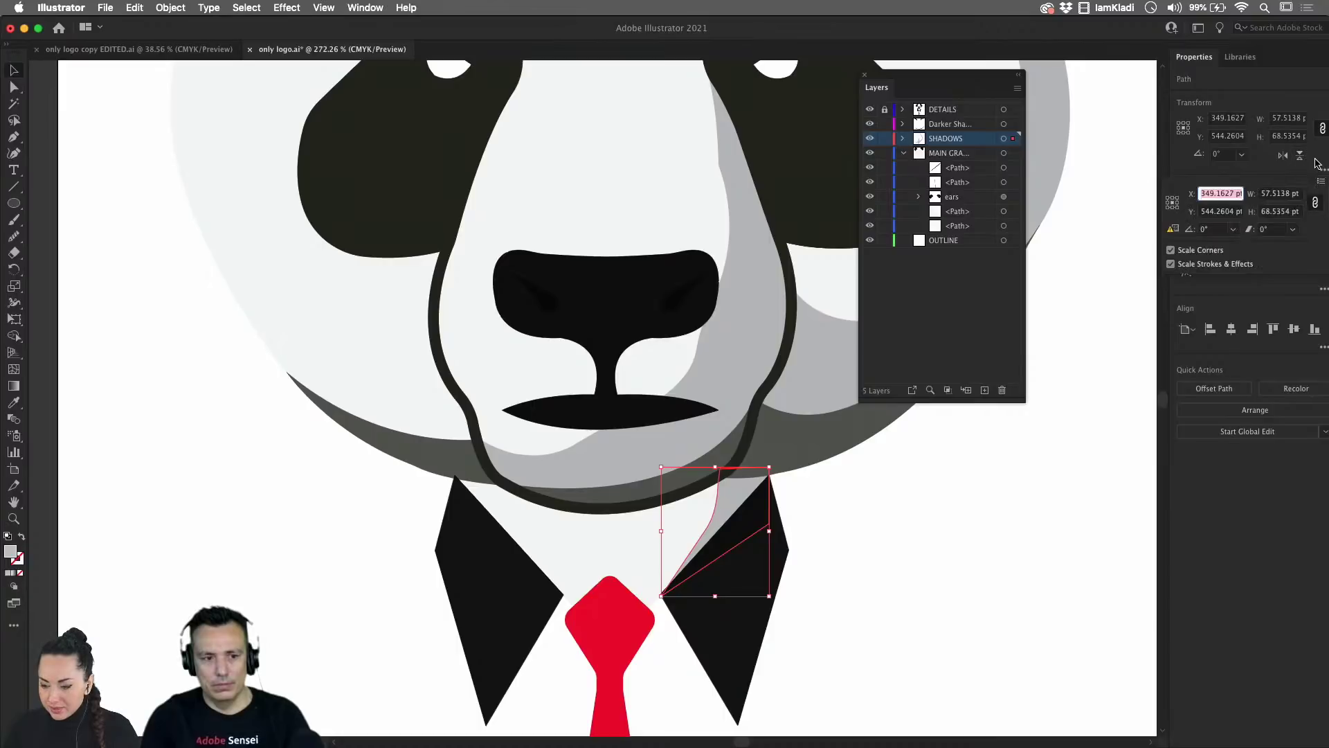
right_click(731, 514)
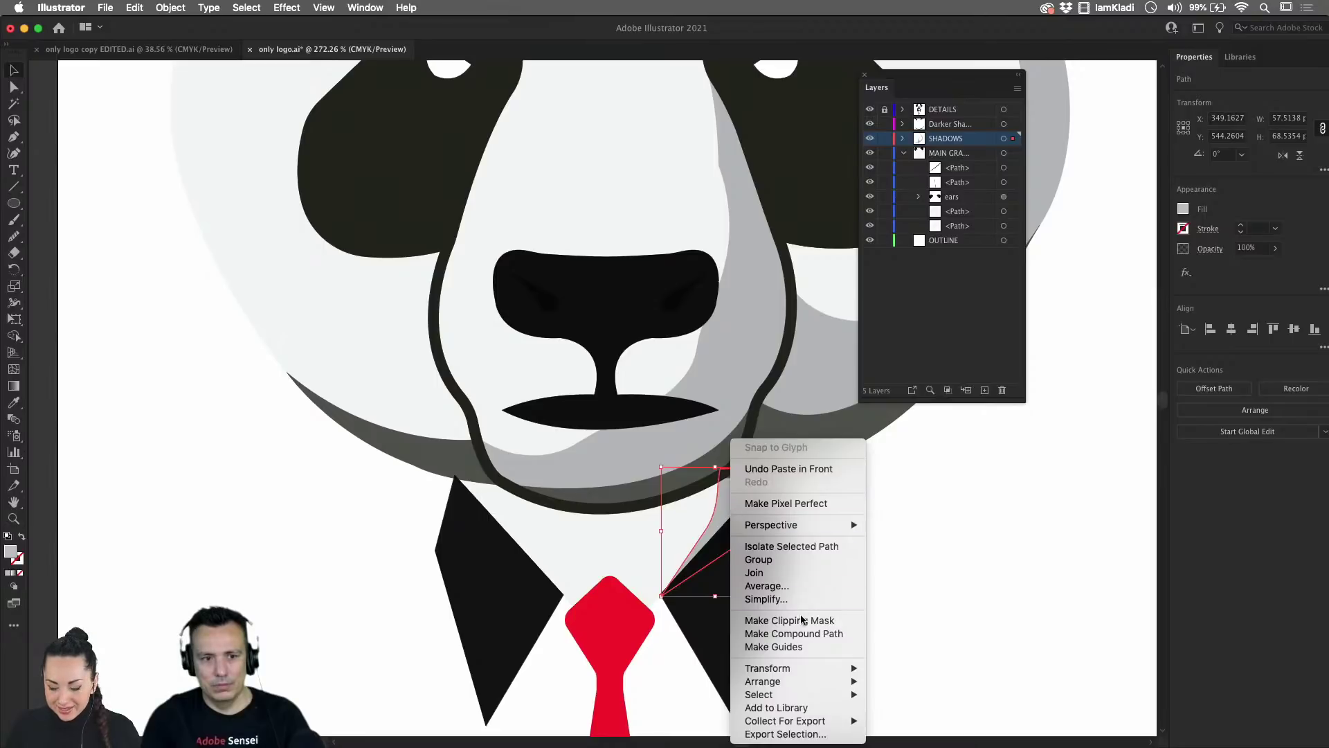
mouse_move(810, 666)
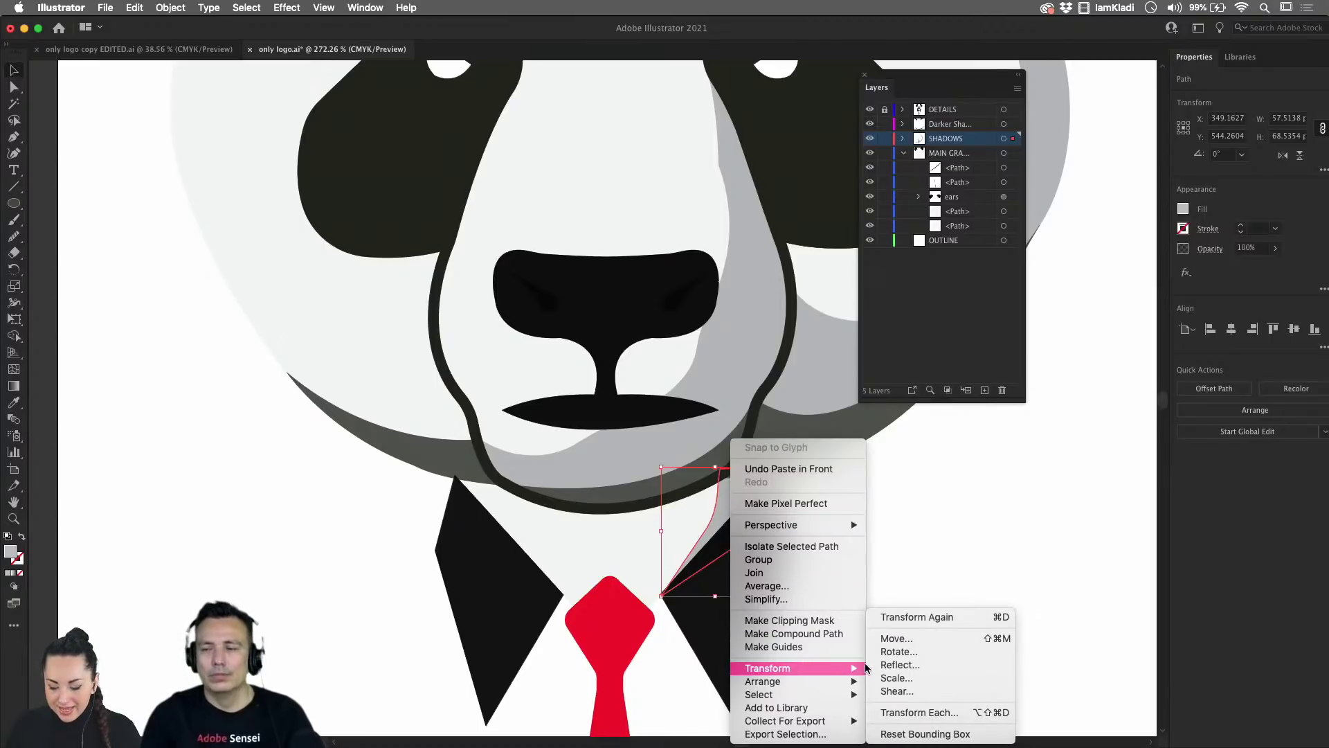
left_click(883, 664)
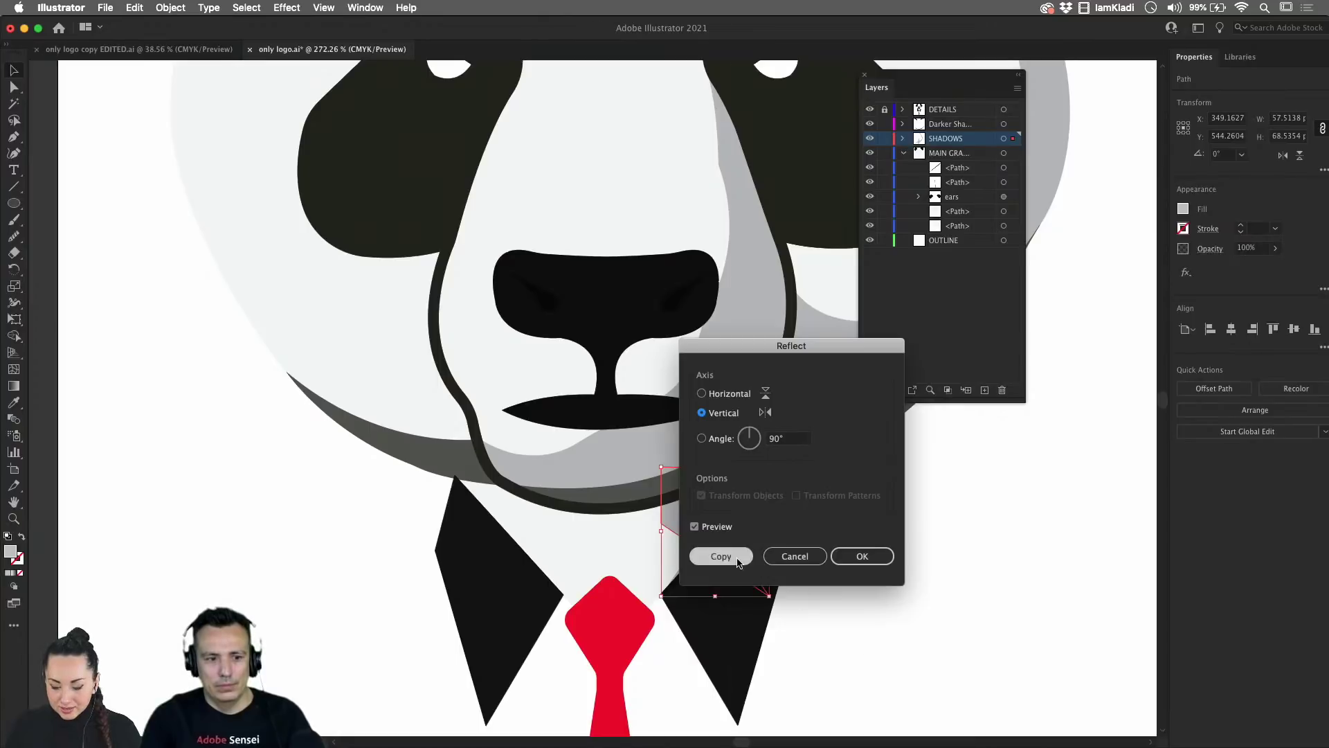
left_click(862, 556)
left_click_drag(707, 533, 495, 531)
left_click(837, 556)
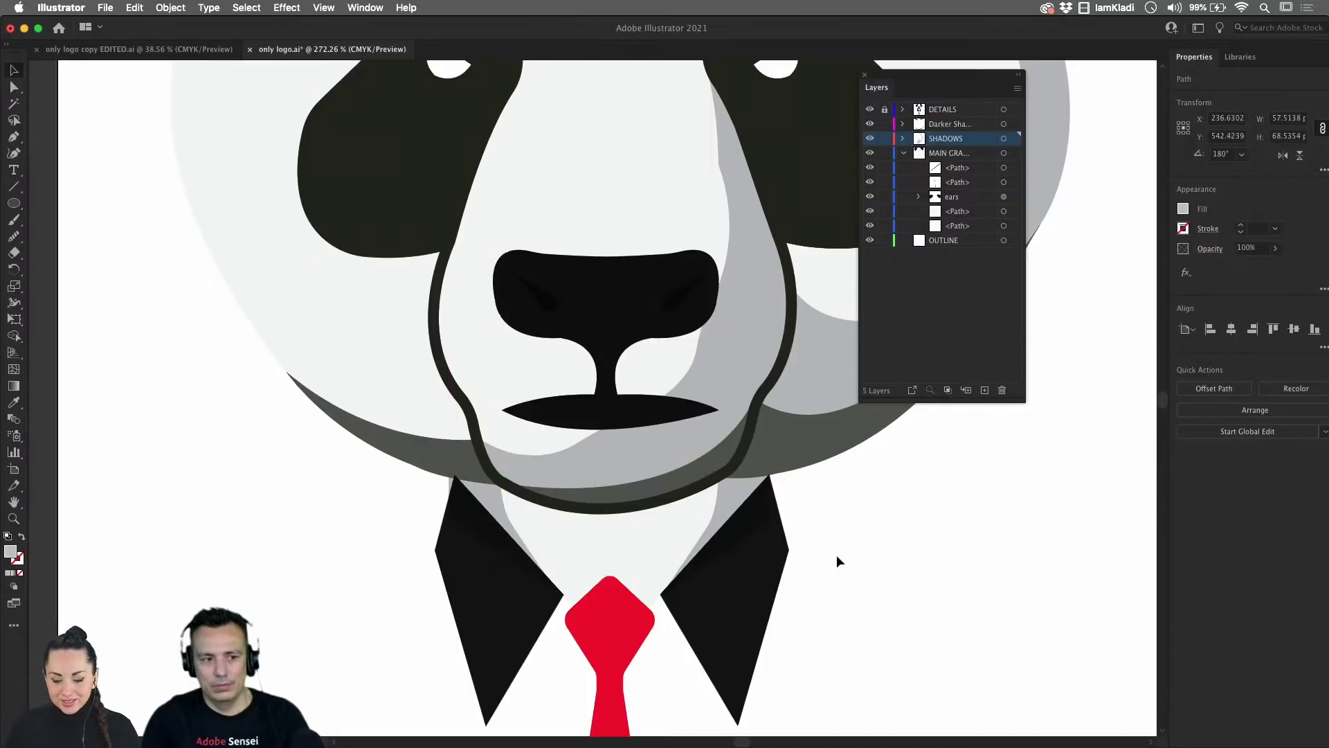
left_click(842, 558, "alt+super")
mouse_move(729, 621)
left_mouse_down()
mouse_move(630, 667)
mouse_move(748, 635)
left_mouse_up()
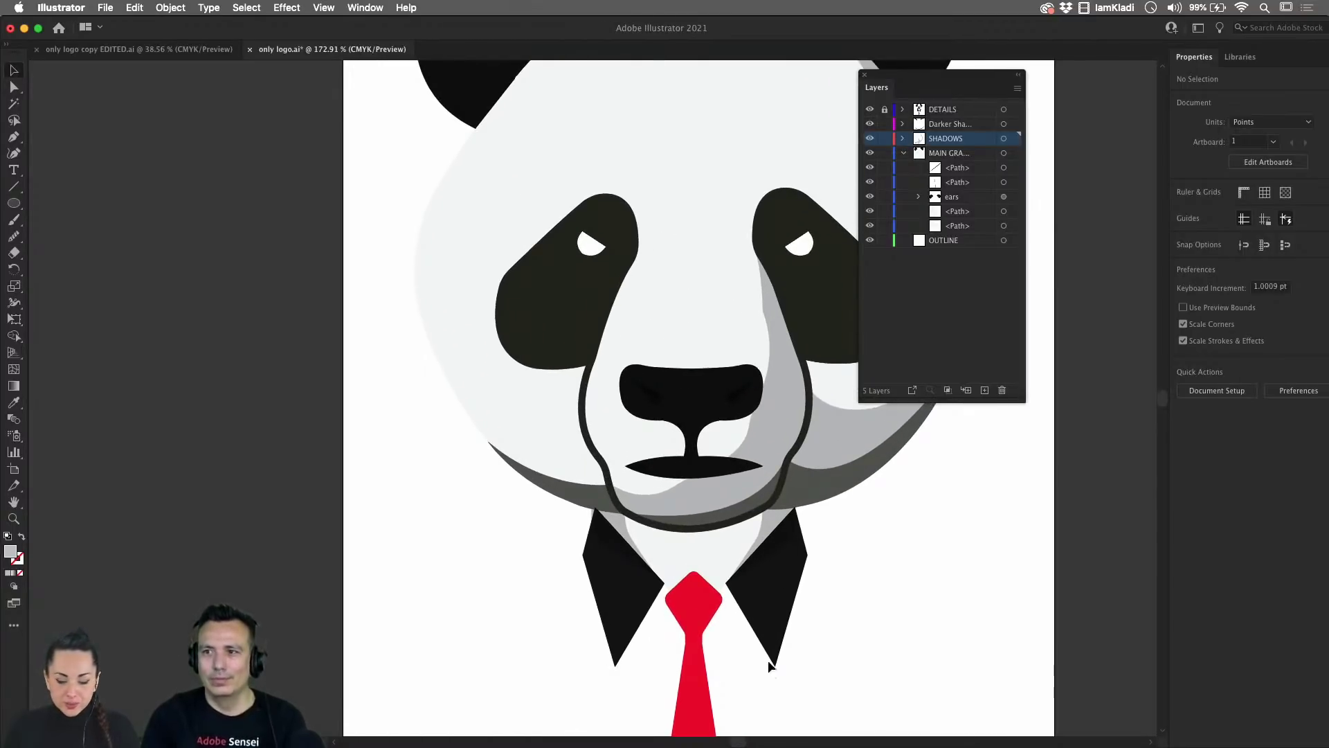
left_click_drag(804, 679, 721, 590)
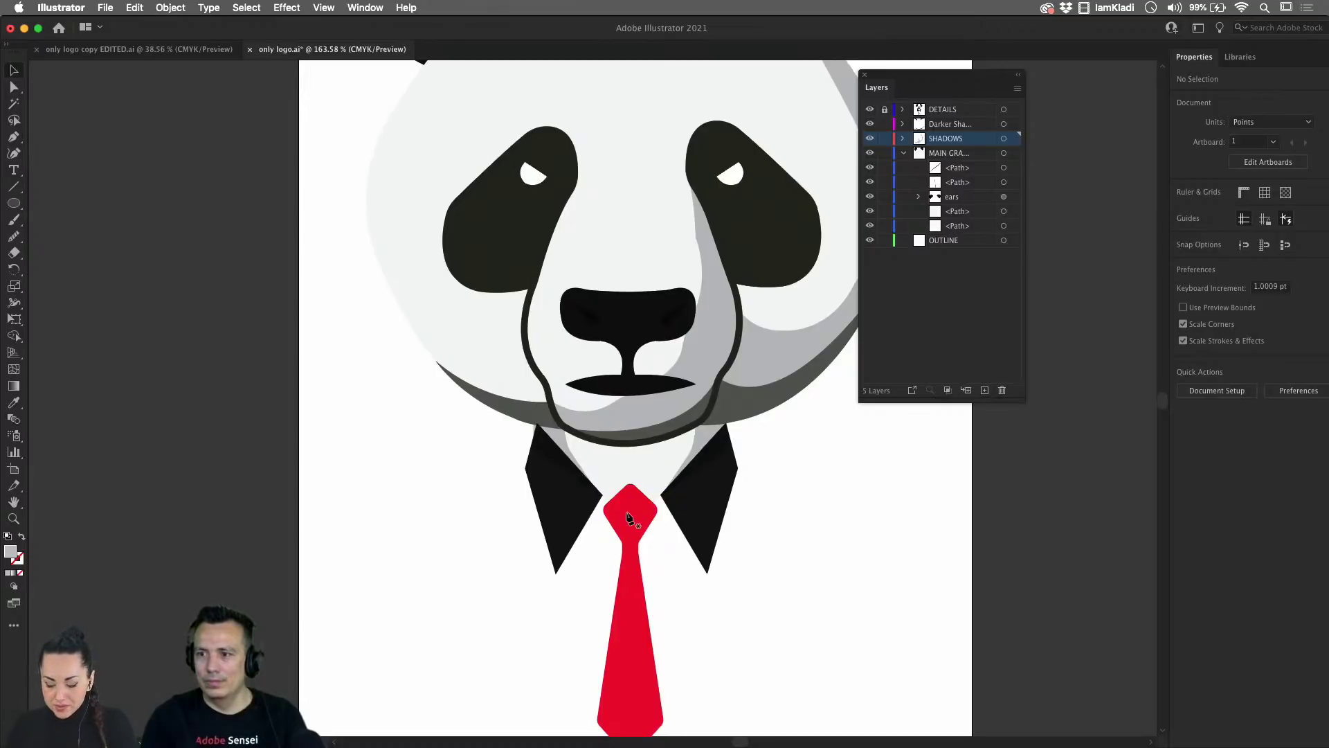
key("p")
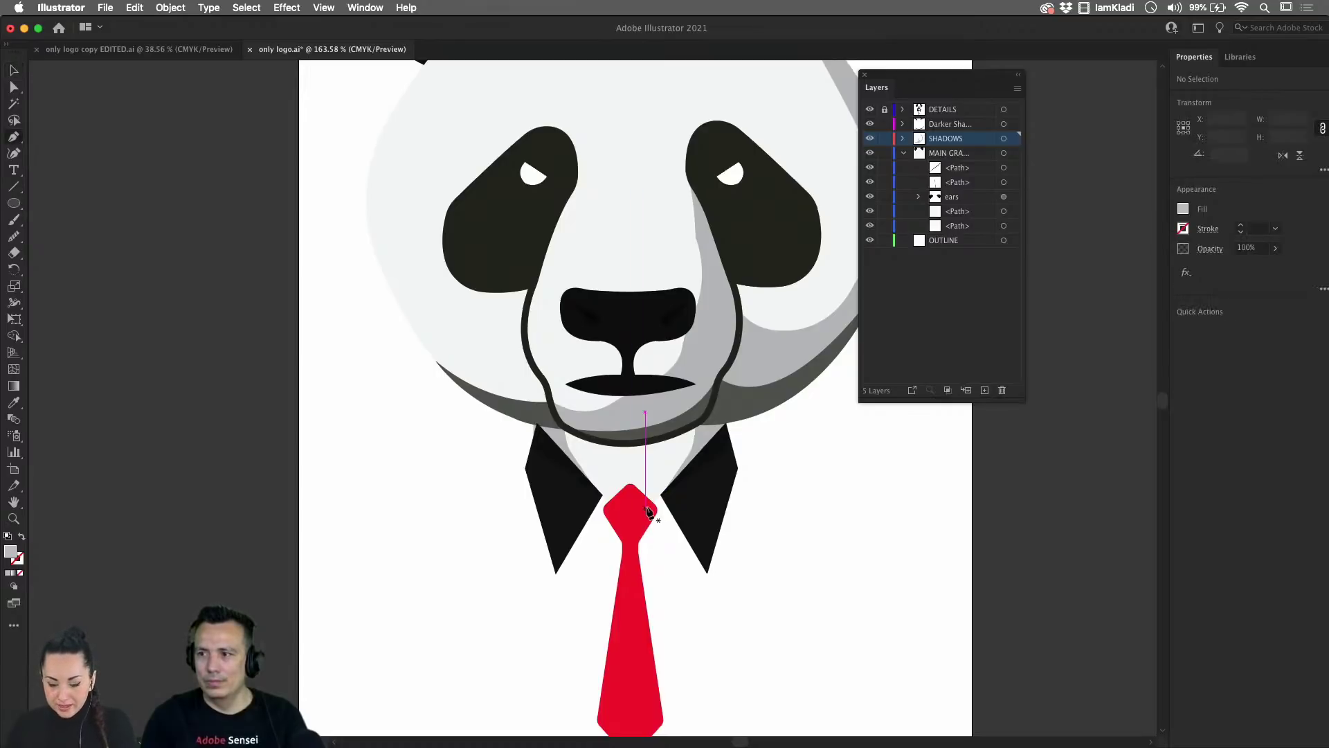
left_click(627, 470)
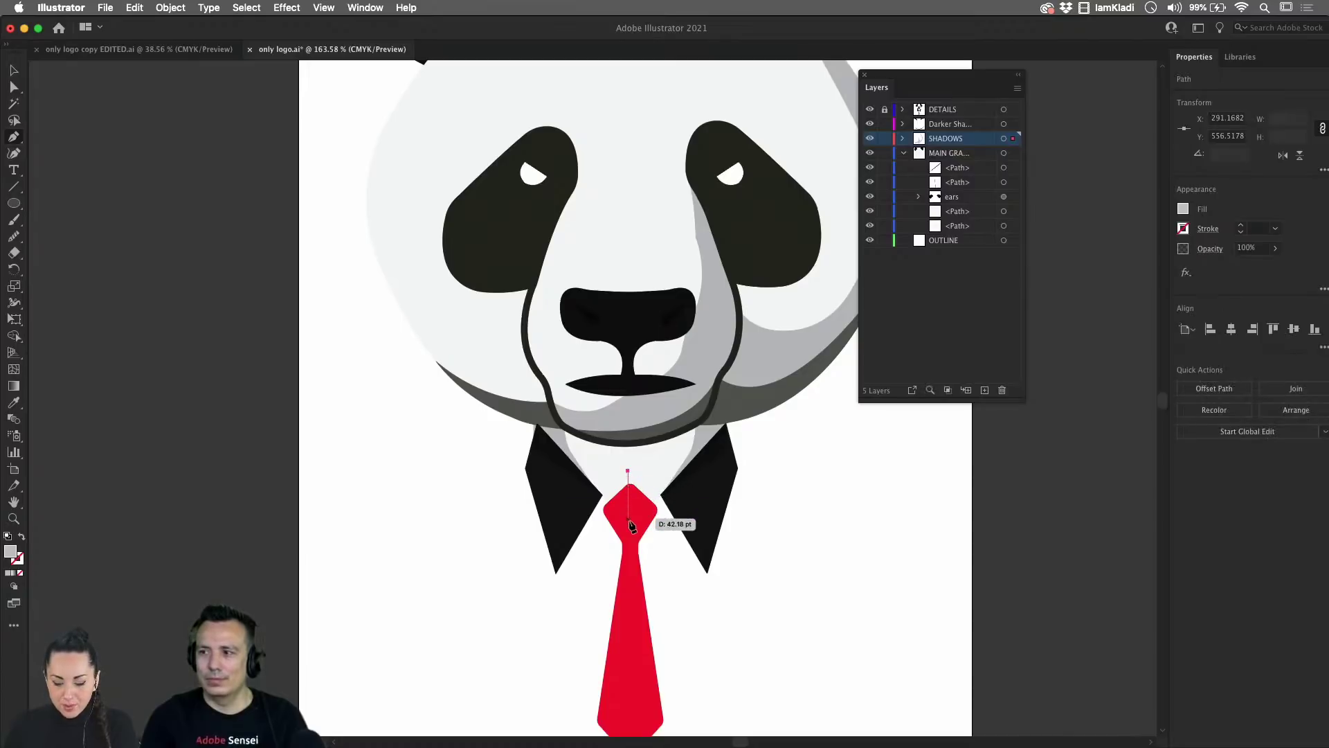
key("Escape")
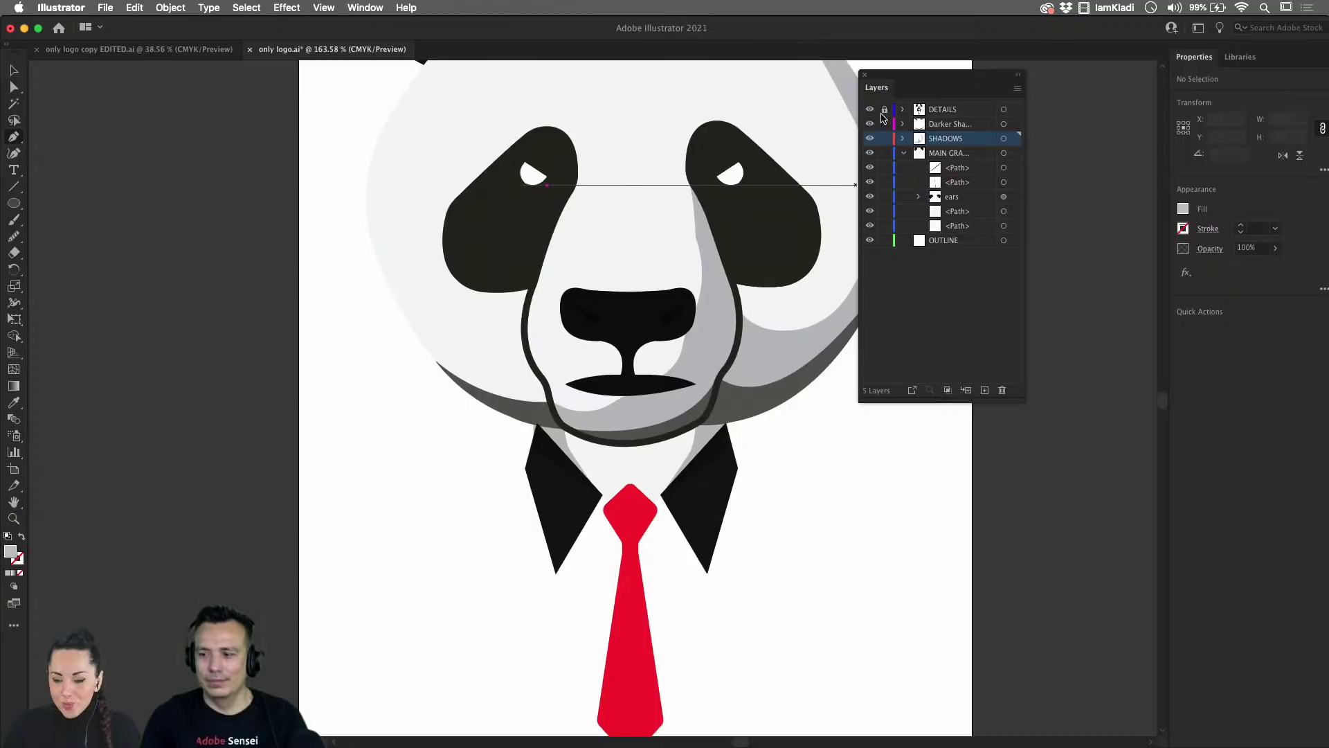
- Draw a closed Pen shape on the DETAILS layer covering the tie's right half, running straight down the tie's center line
left_click(941, 110)
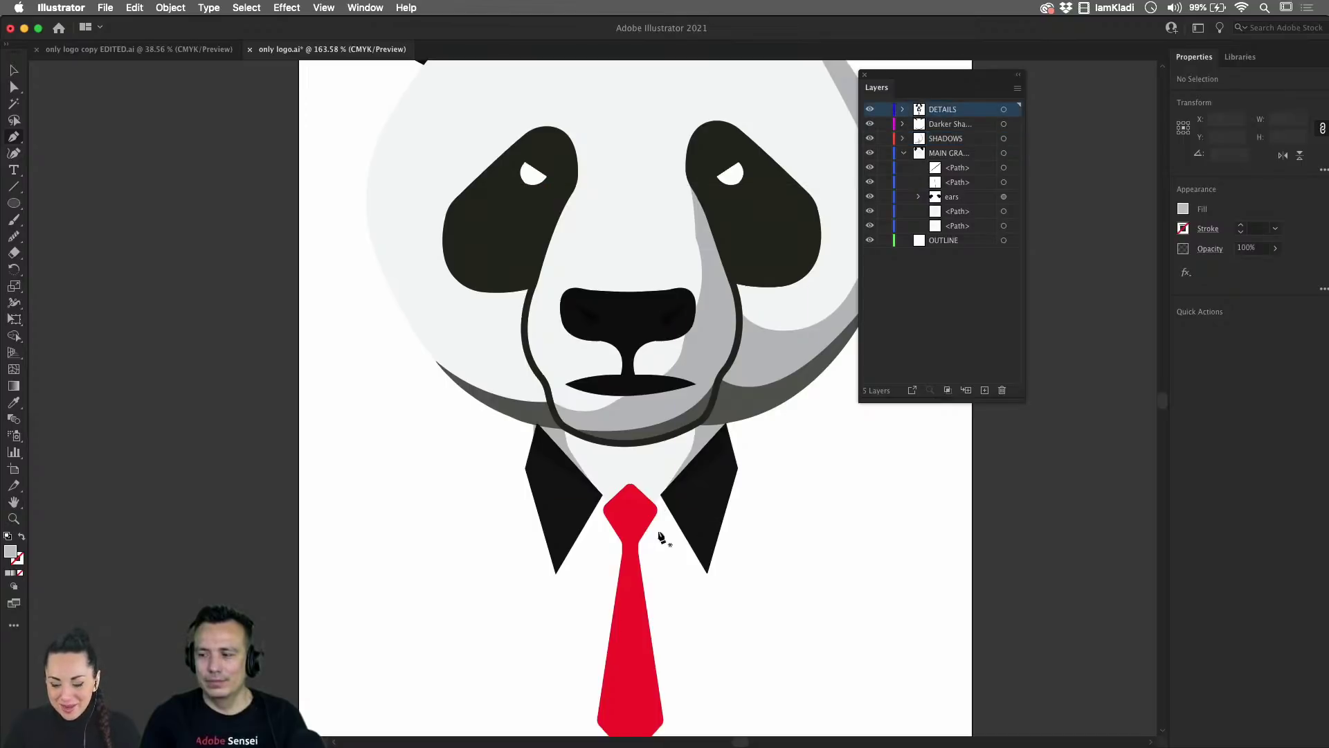
left_click(632, 463)
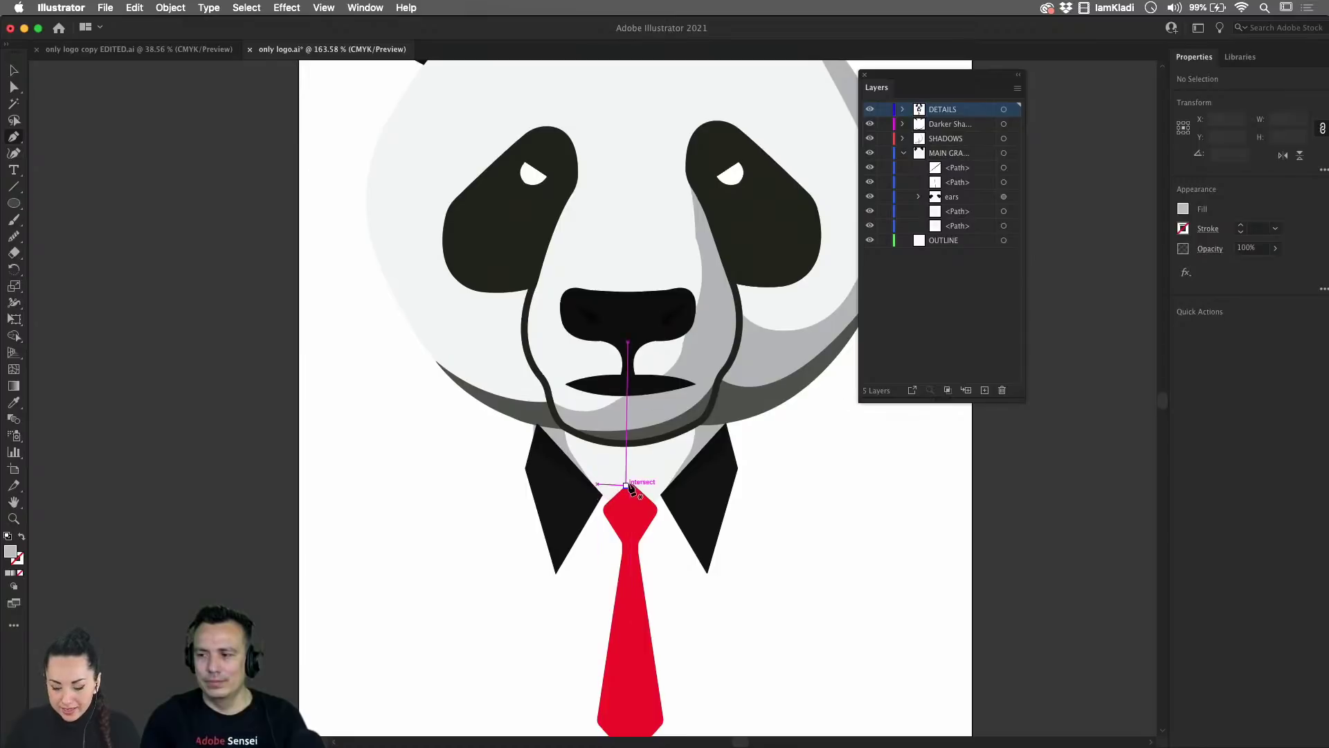
left_click(628, 478)
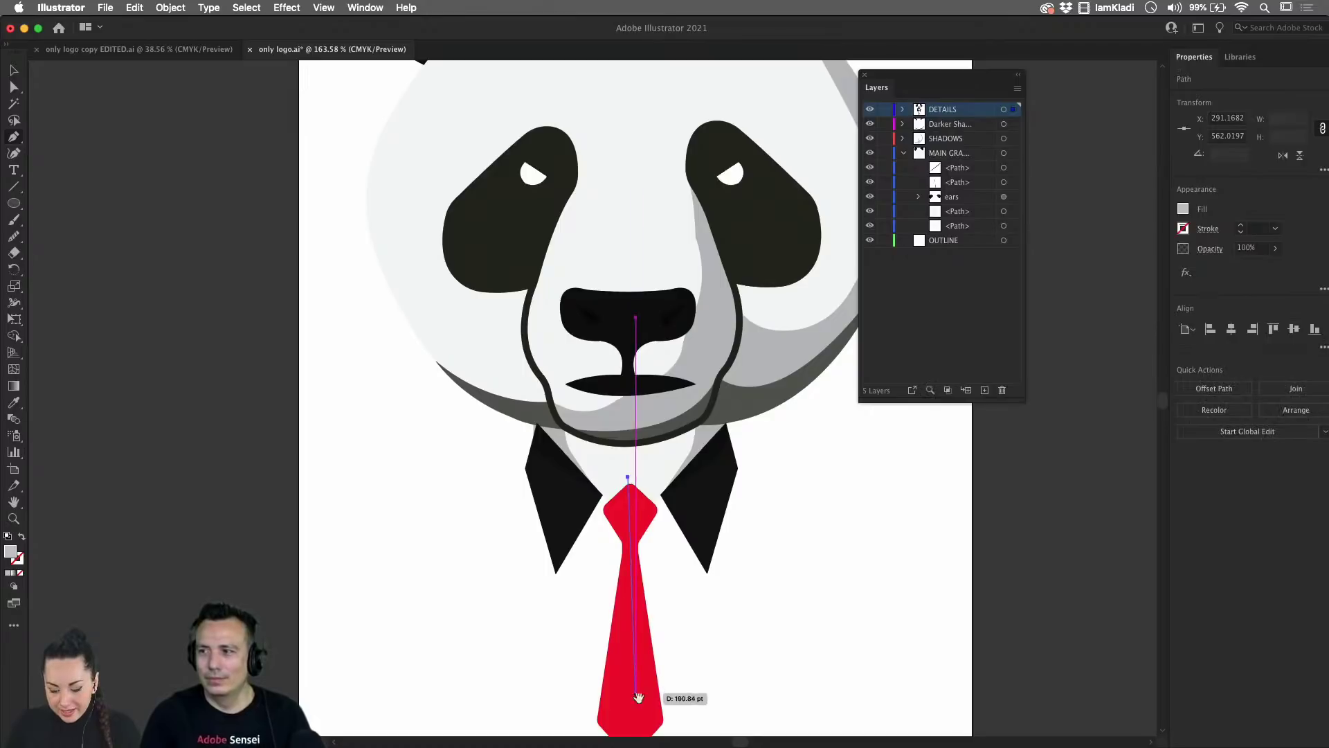
scroll(638, 684, "down", 5)
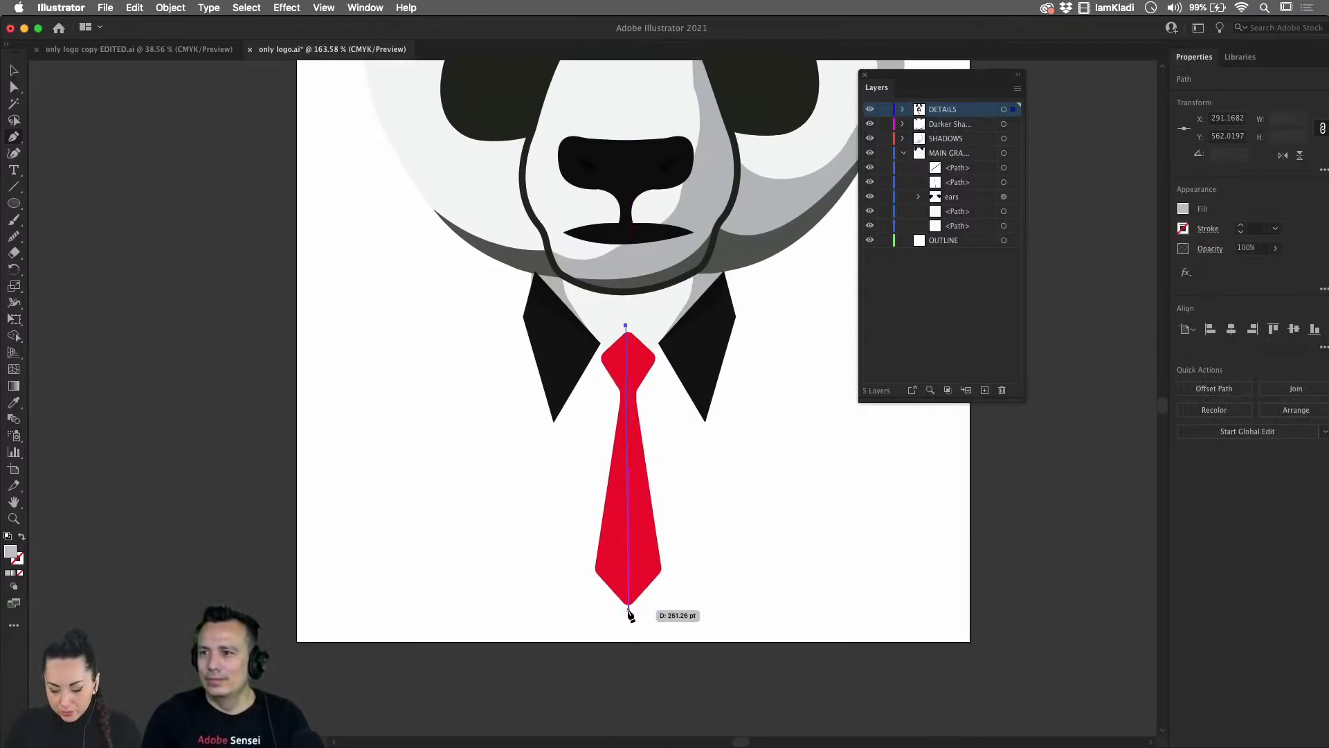
left_click(629, 608)
left_click(680, 600)
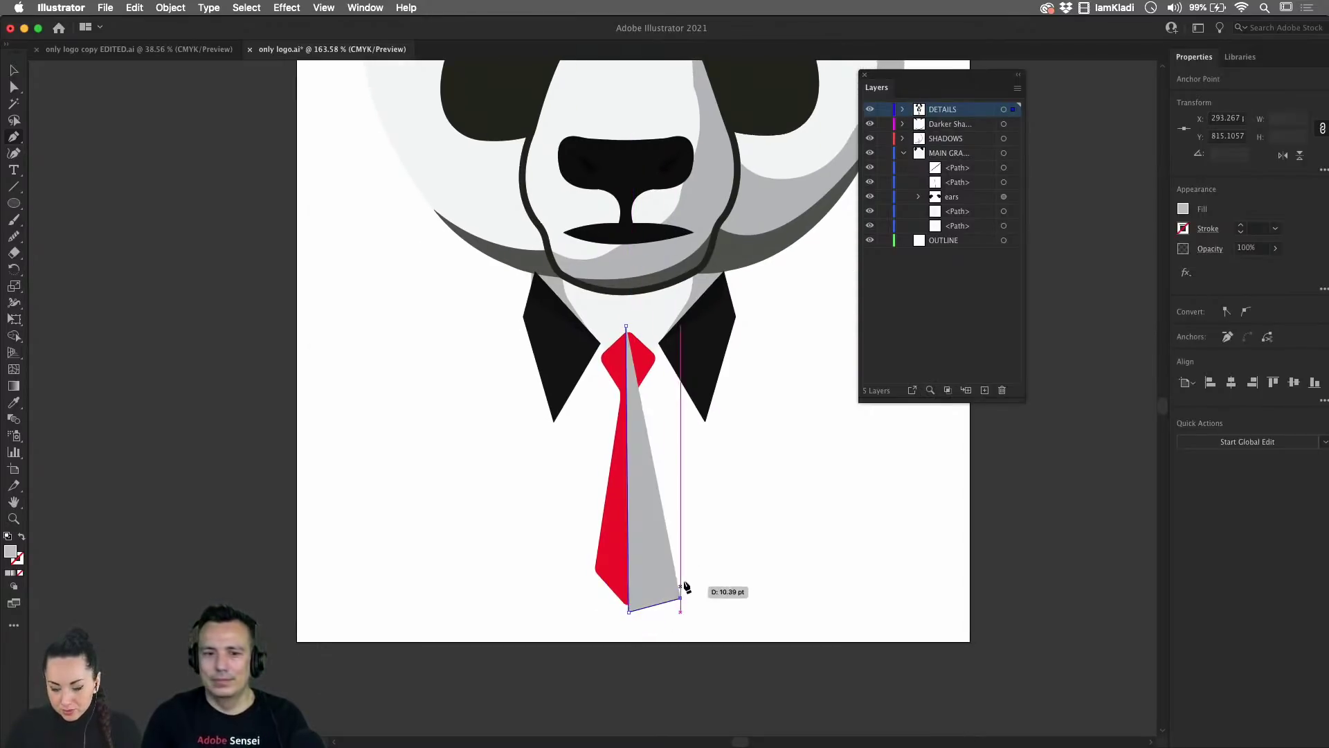
left_click(687, 519)
left_click(674, 383)
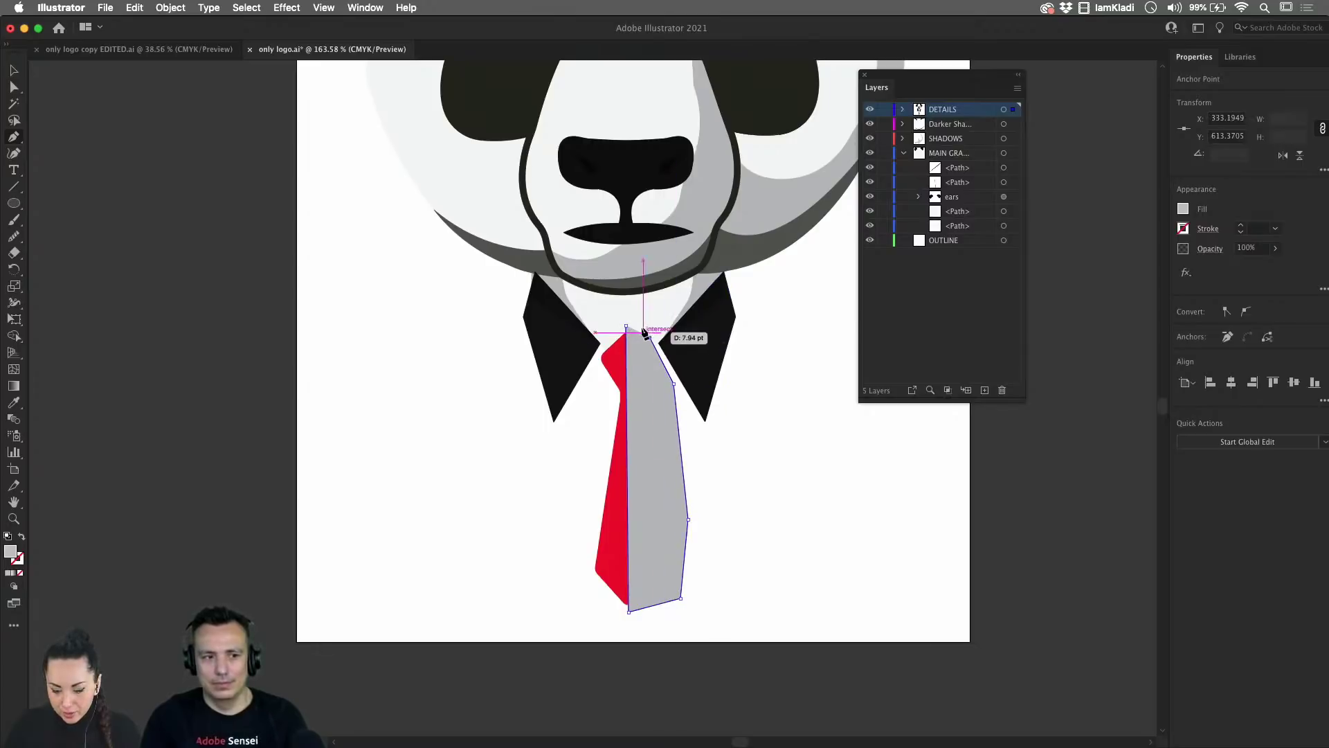
left_click(650, 339)
left_click(626, 326)
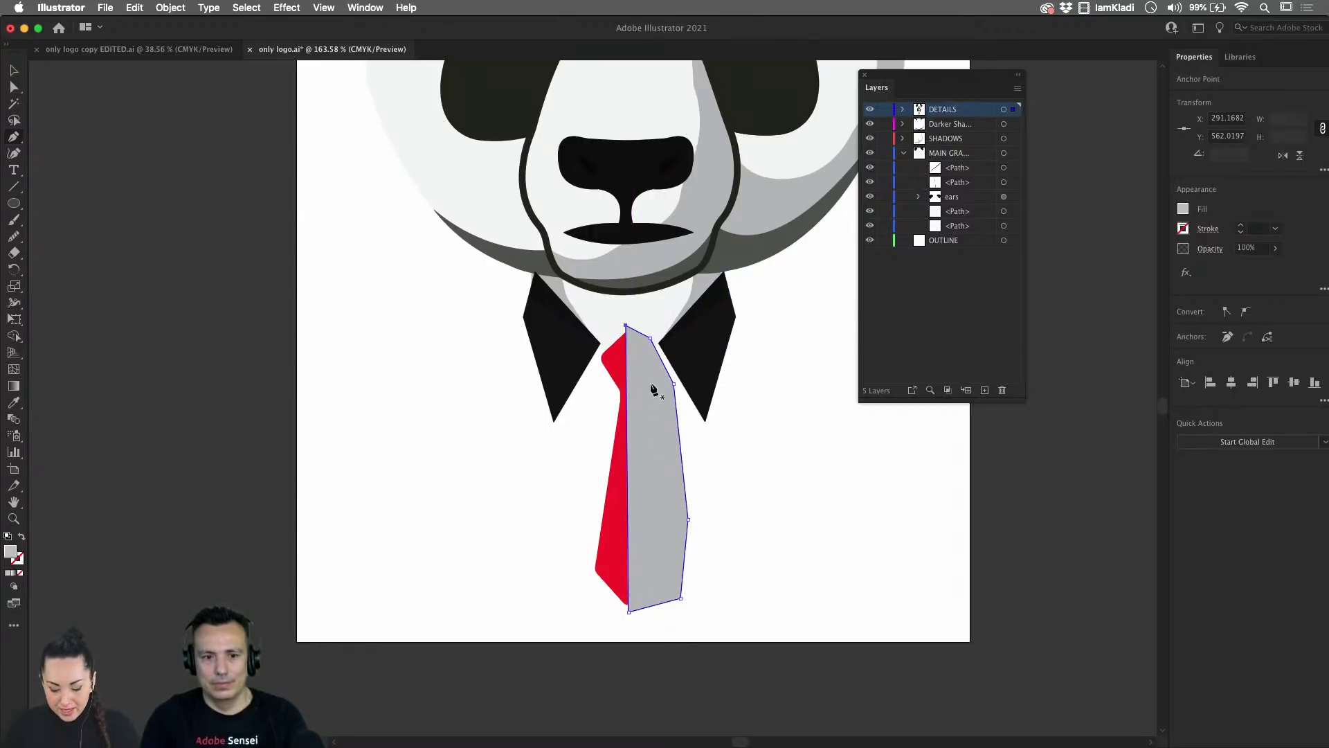
- Remove the part of the gray shape that extends beyond the tie's outline with the Shape Builder tool
key("v")
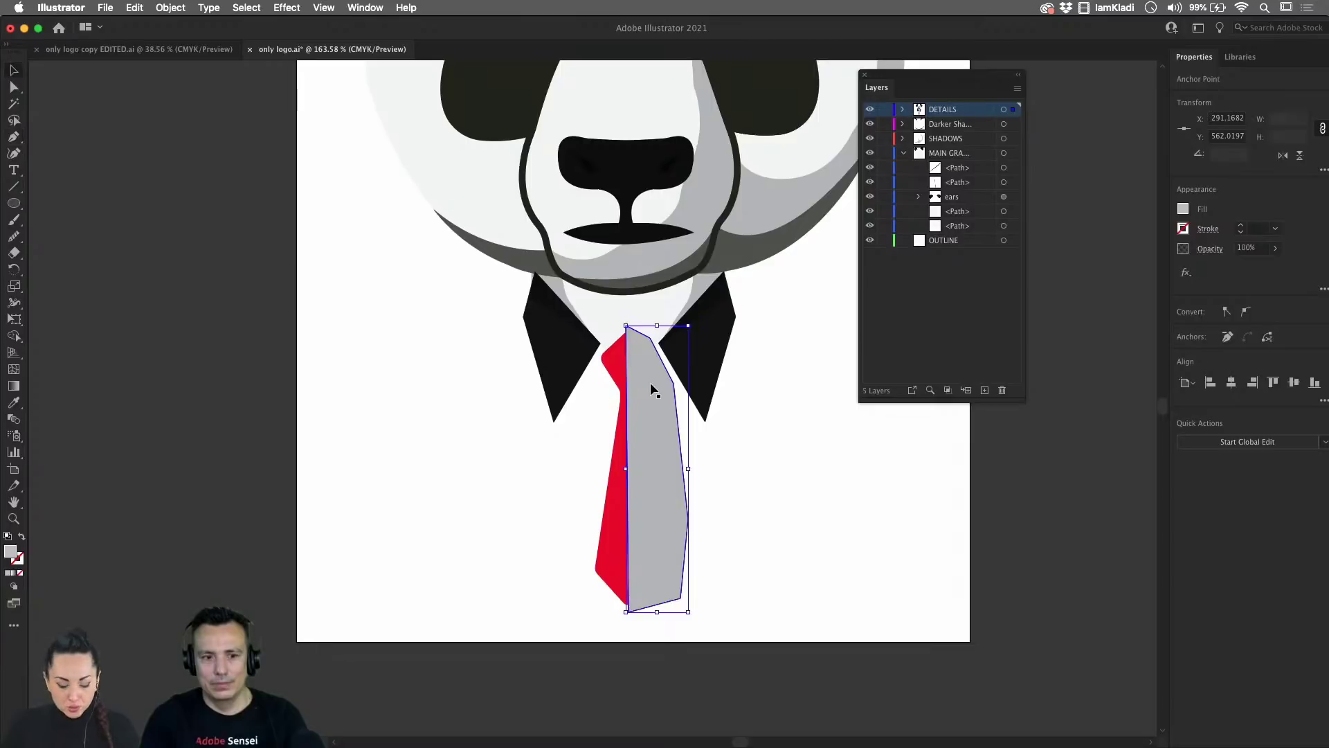
left_click(618, 370, "shift")
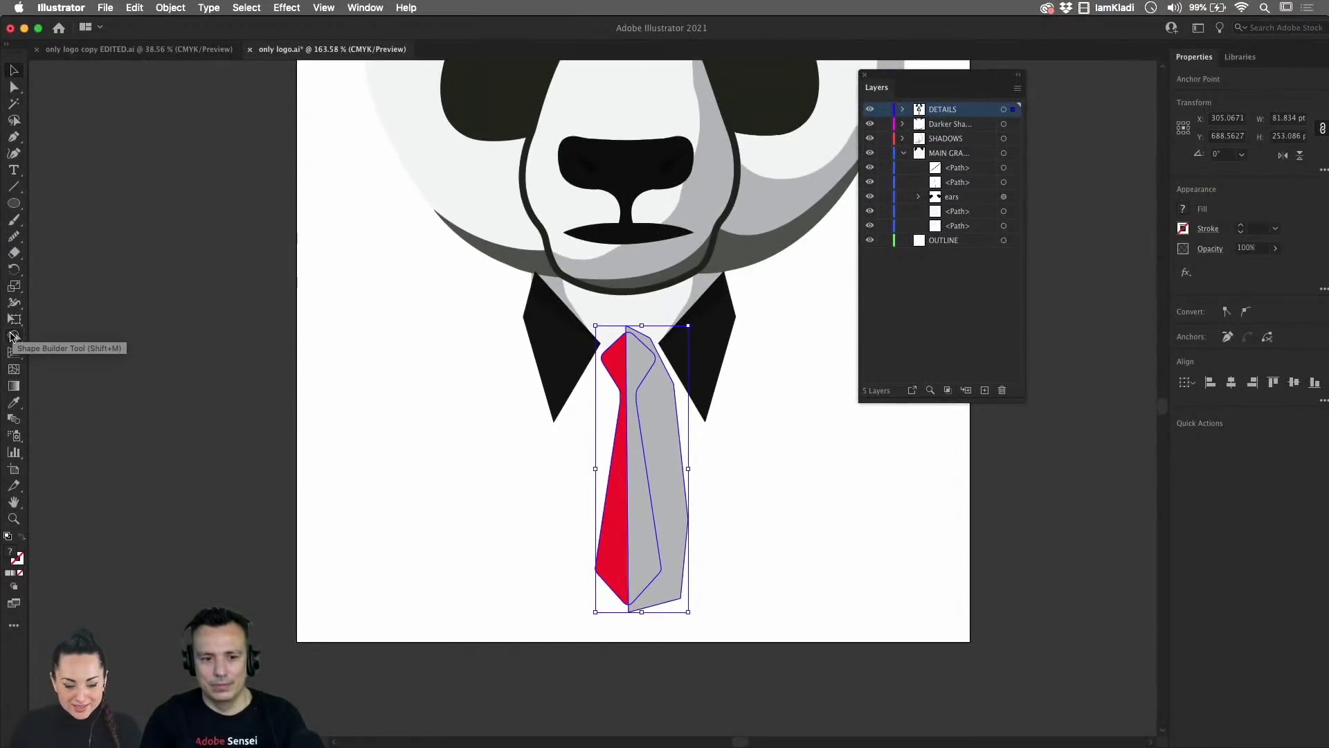
left_click(28, 334)
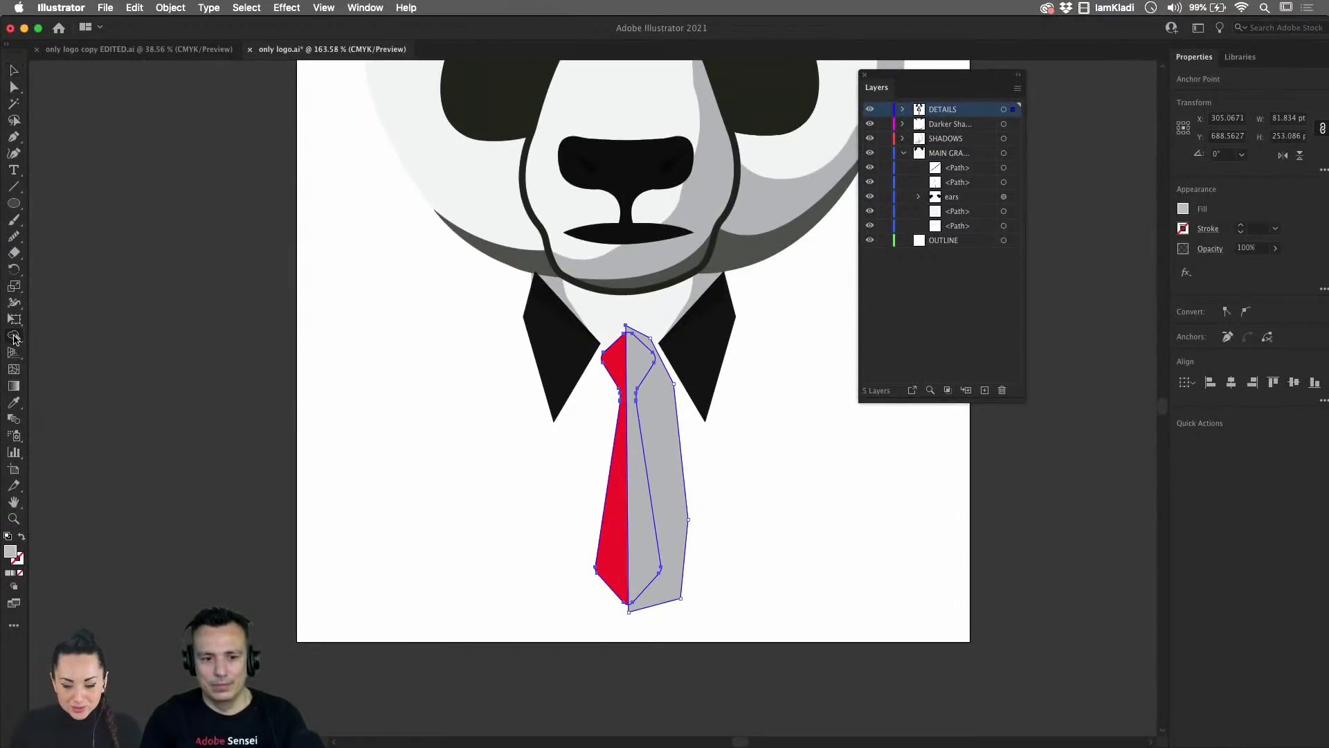
left_click(670, 485)
scroll(668, 509, "up", 5)
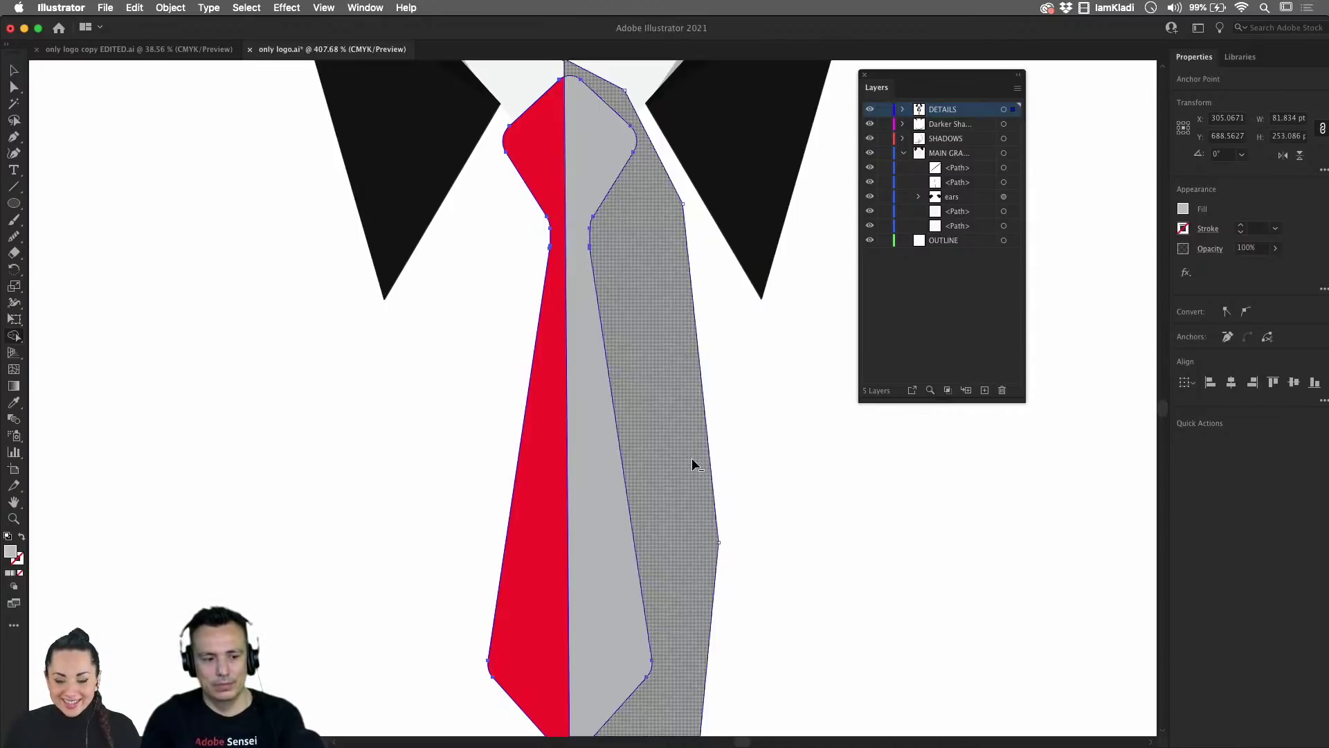
left_click(694, 464, "alt")
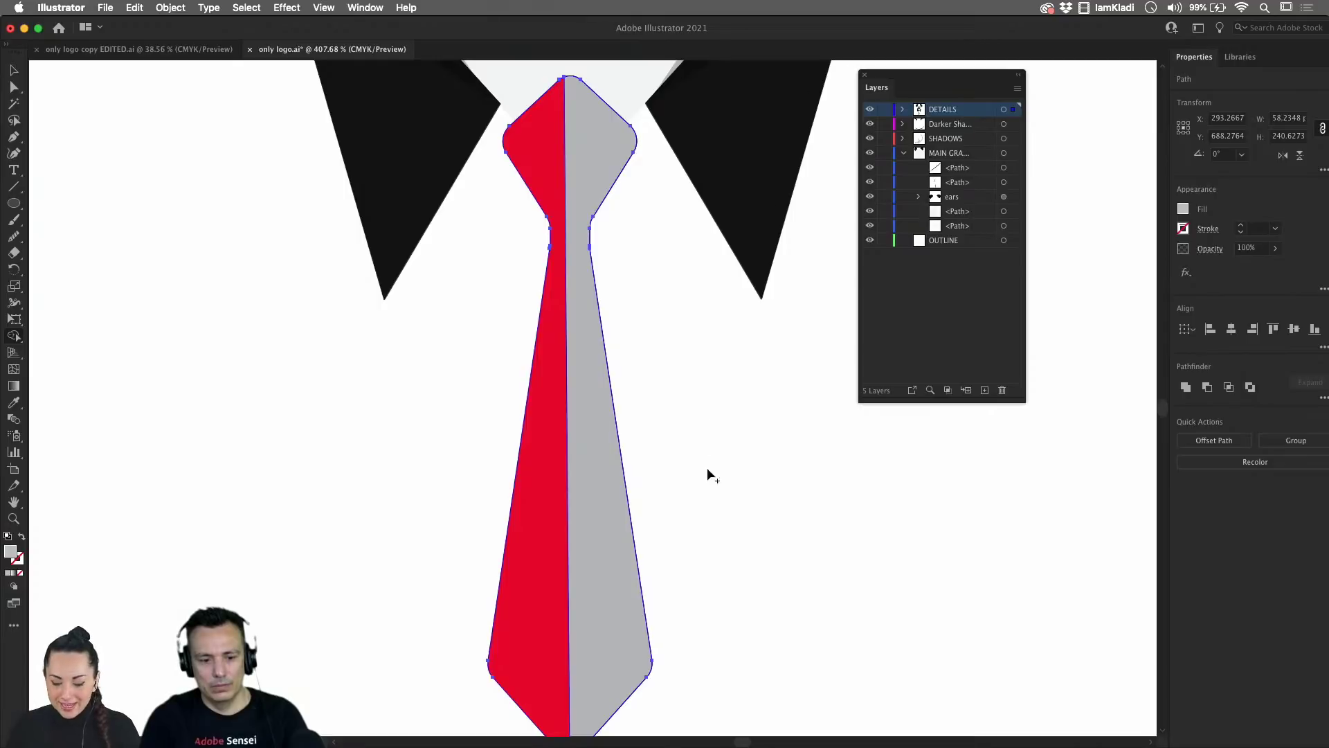
- Fill the gray right half of the tie with the tie's red using the Eyedropper
key("v")
left_click(715, 494)
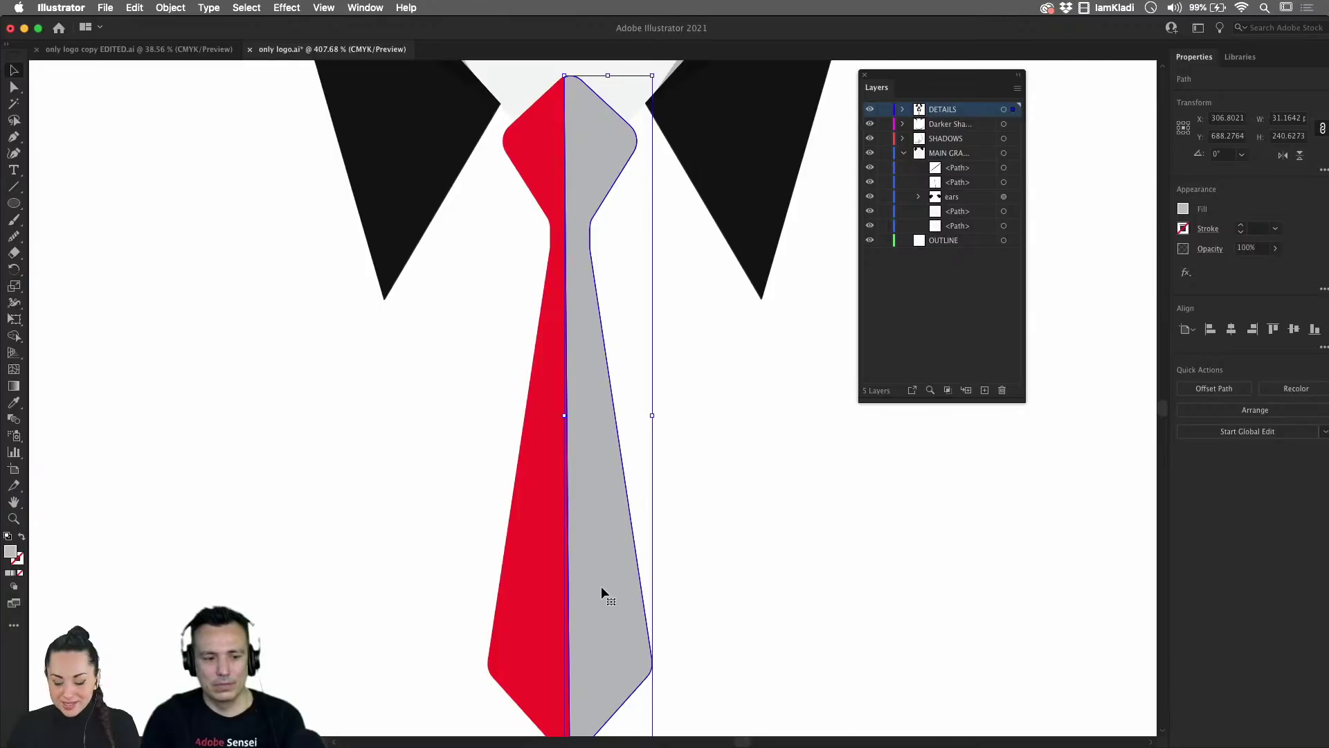
key("i")
left_click(545, 591)
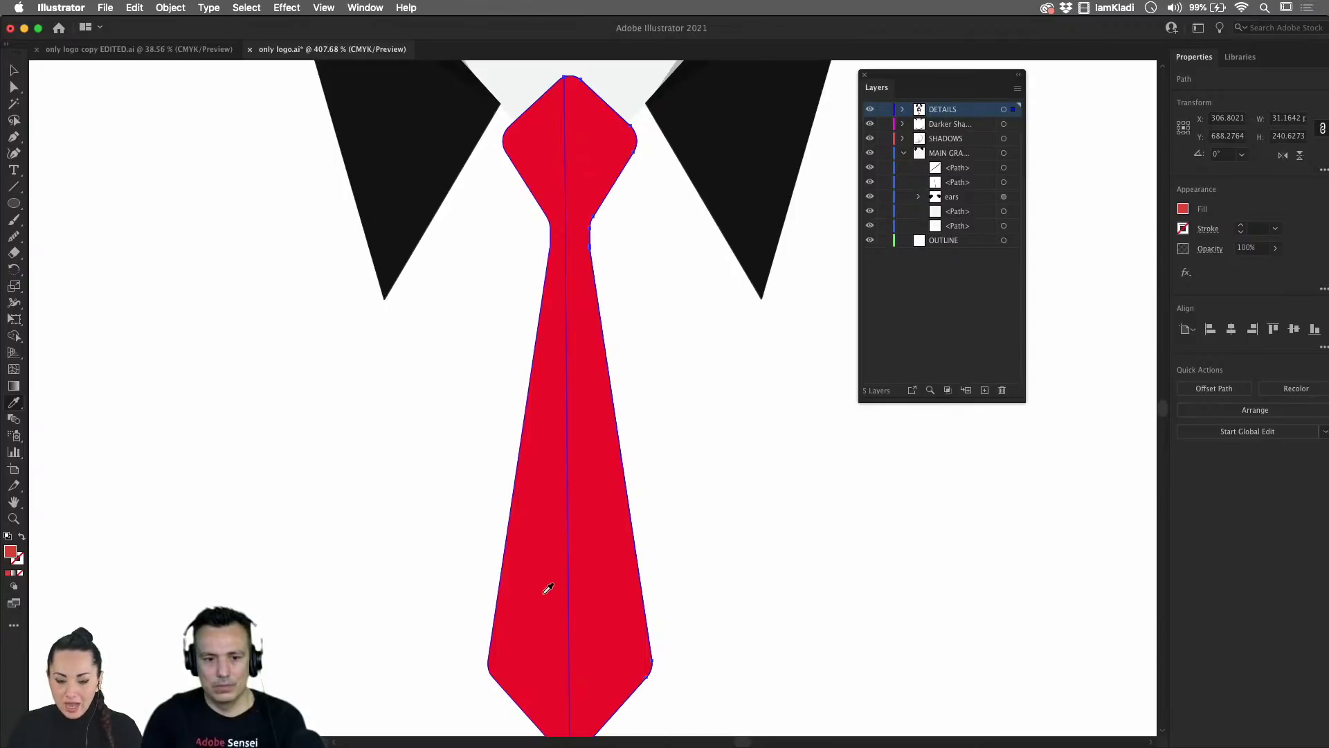
- Apply the Monochromatic 2 harmony rule in the Color Guide and fill the tie's right half with a darker brownish red shade
left_click(360, 9)
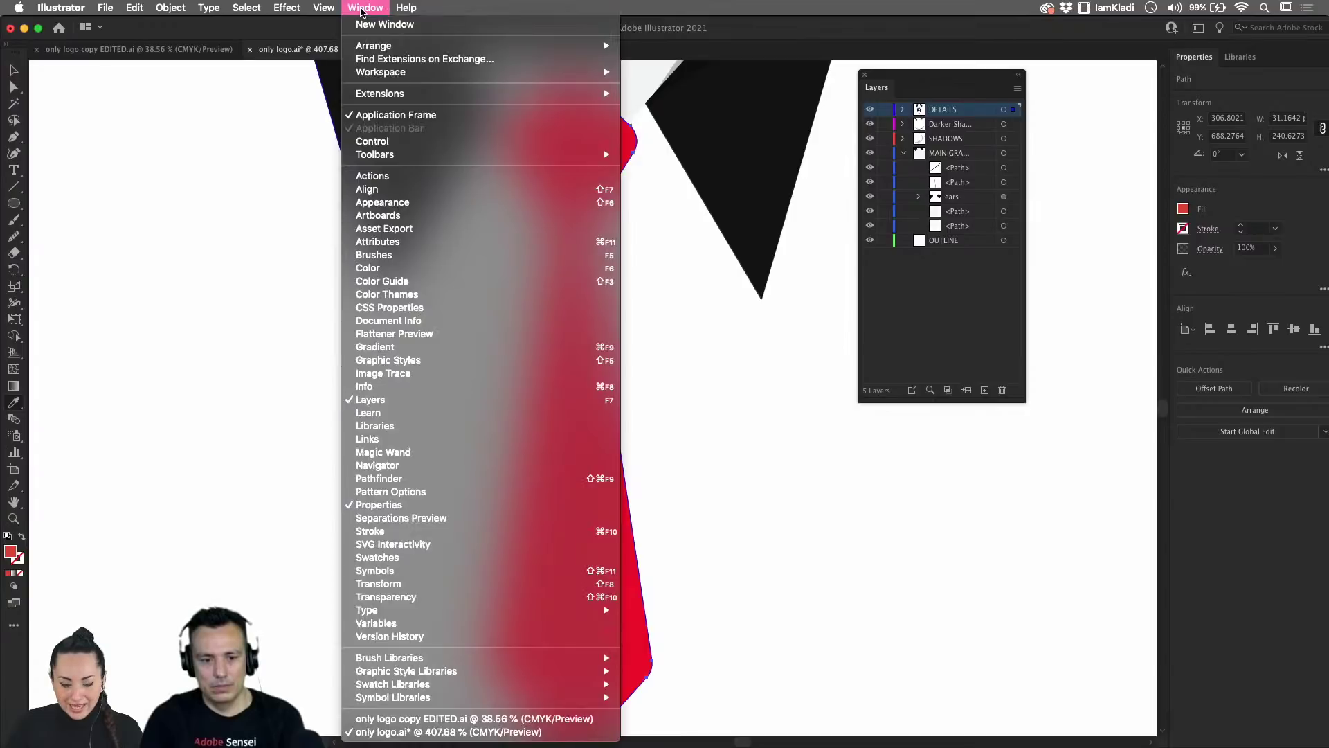
left_click(382, 281)
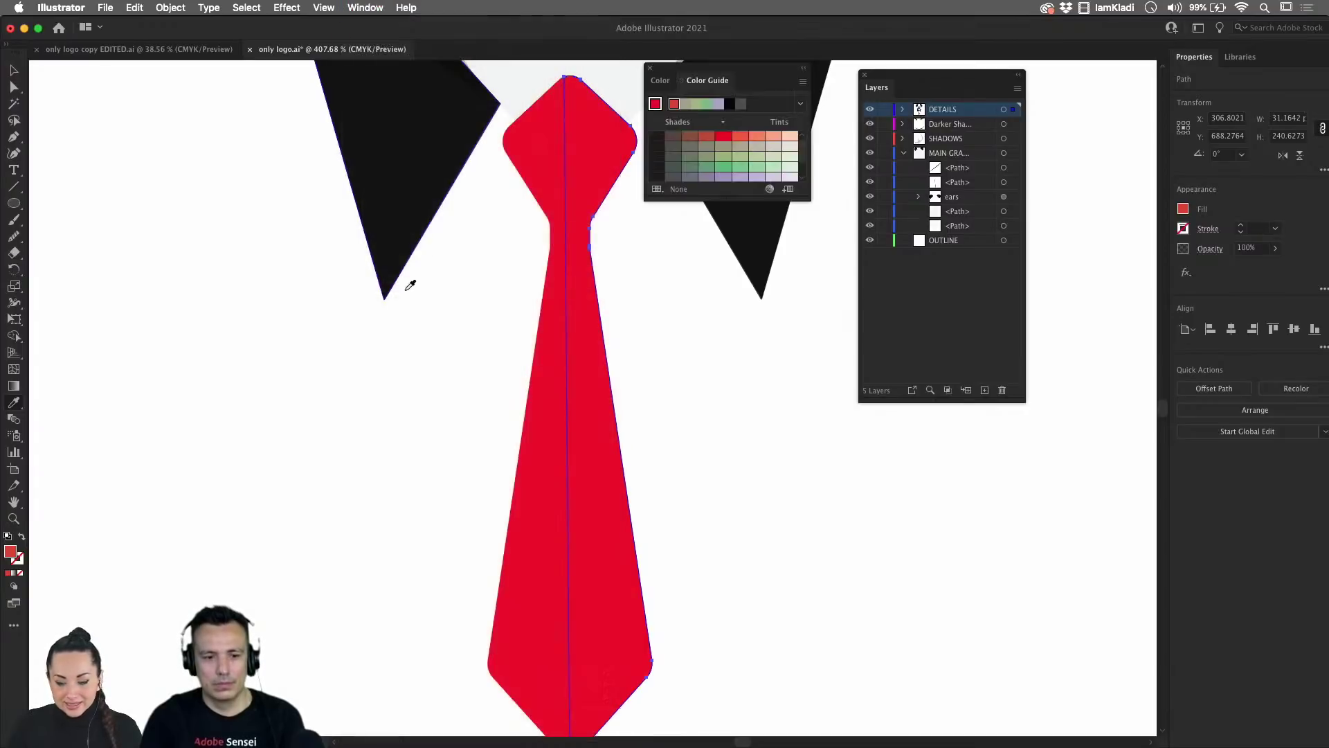
left_click_drag(725, 202, 727, 316)
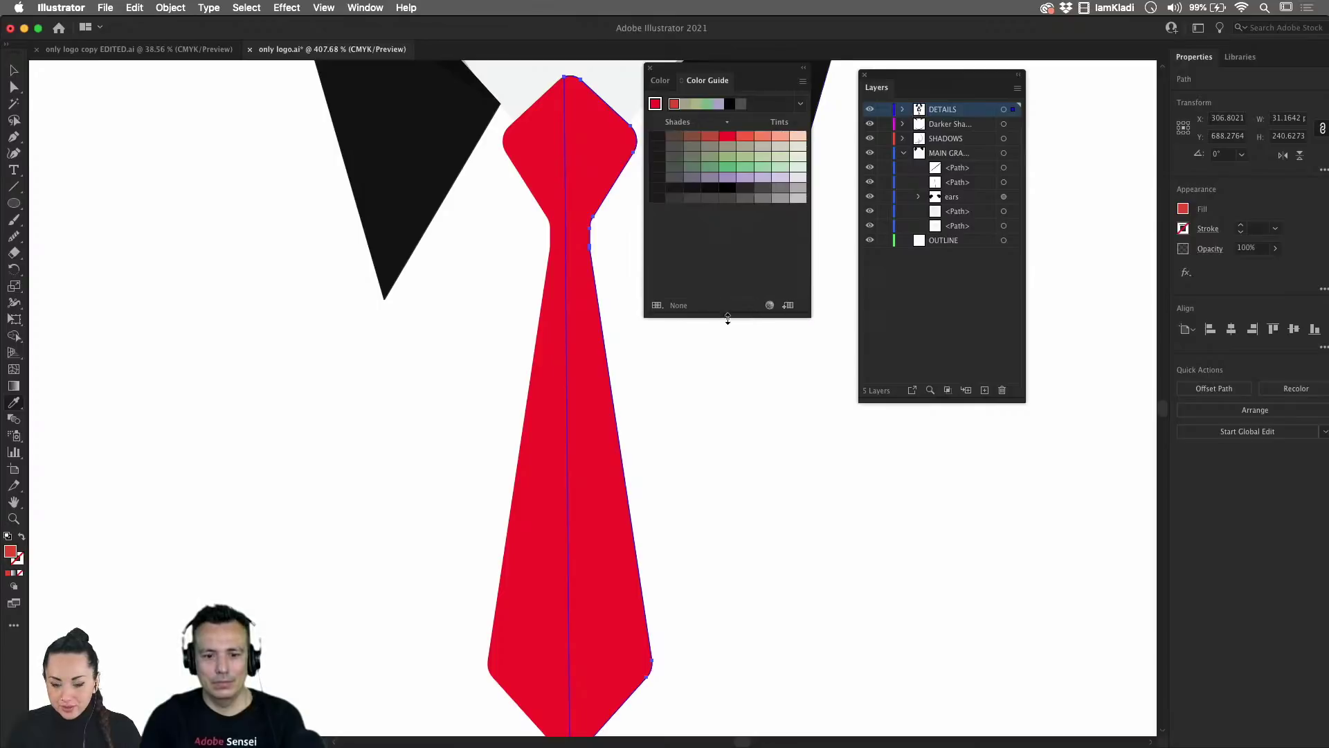
left_click(799, 109)
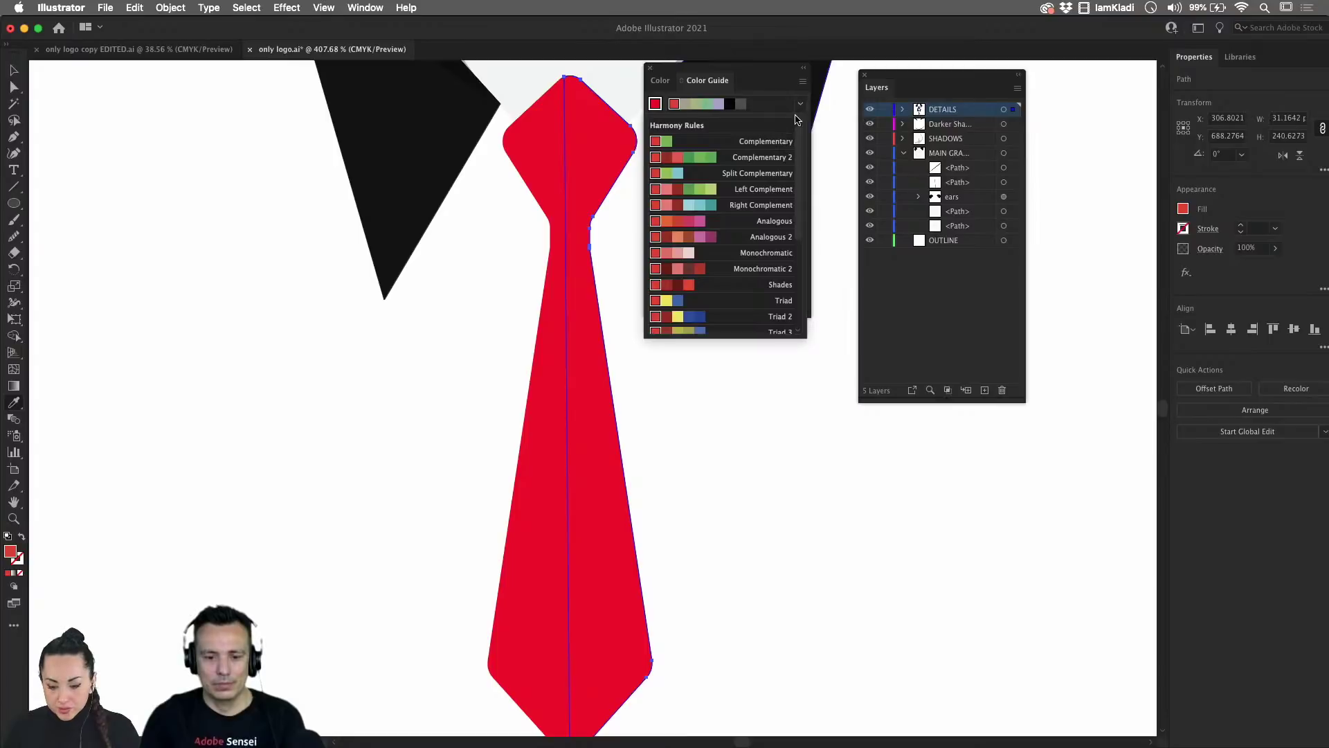
left_click(739, 270)
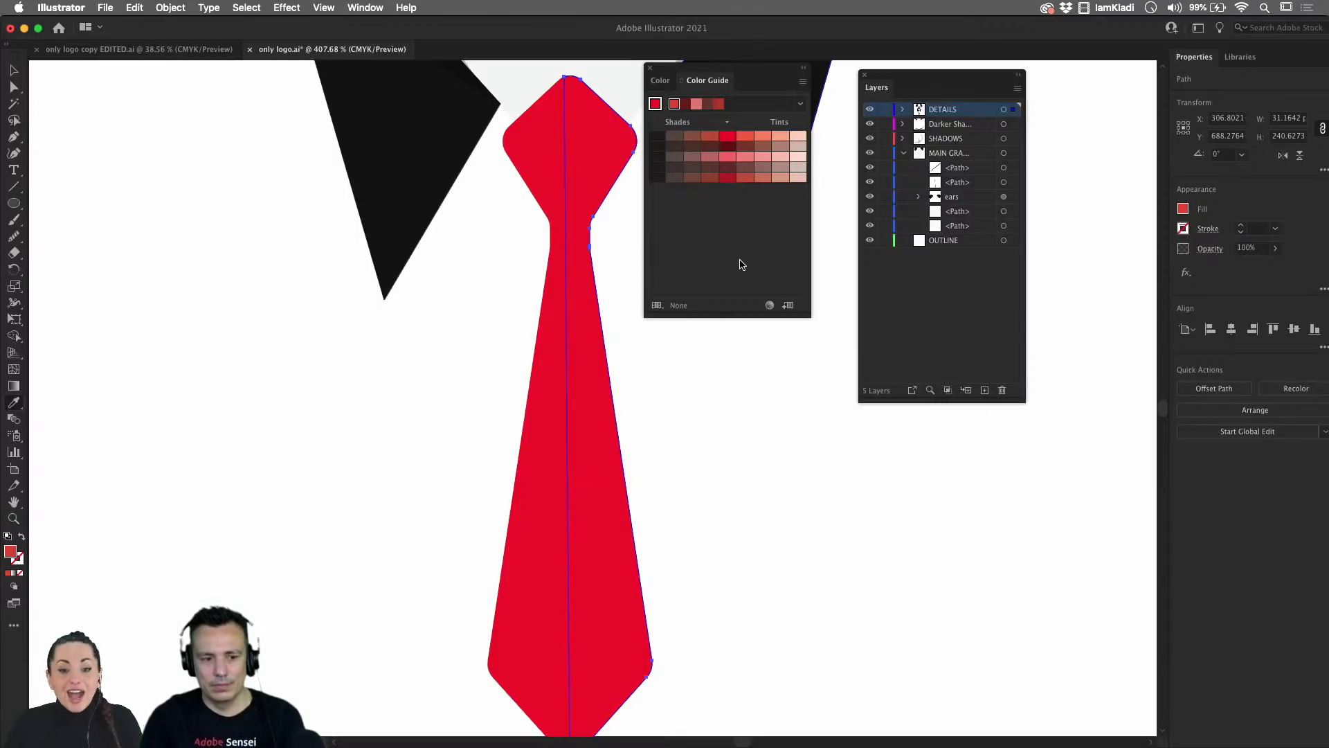
left_click(712, 141)
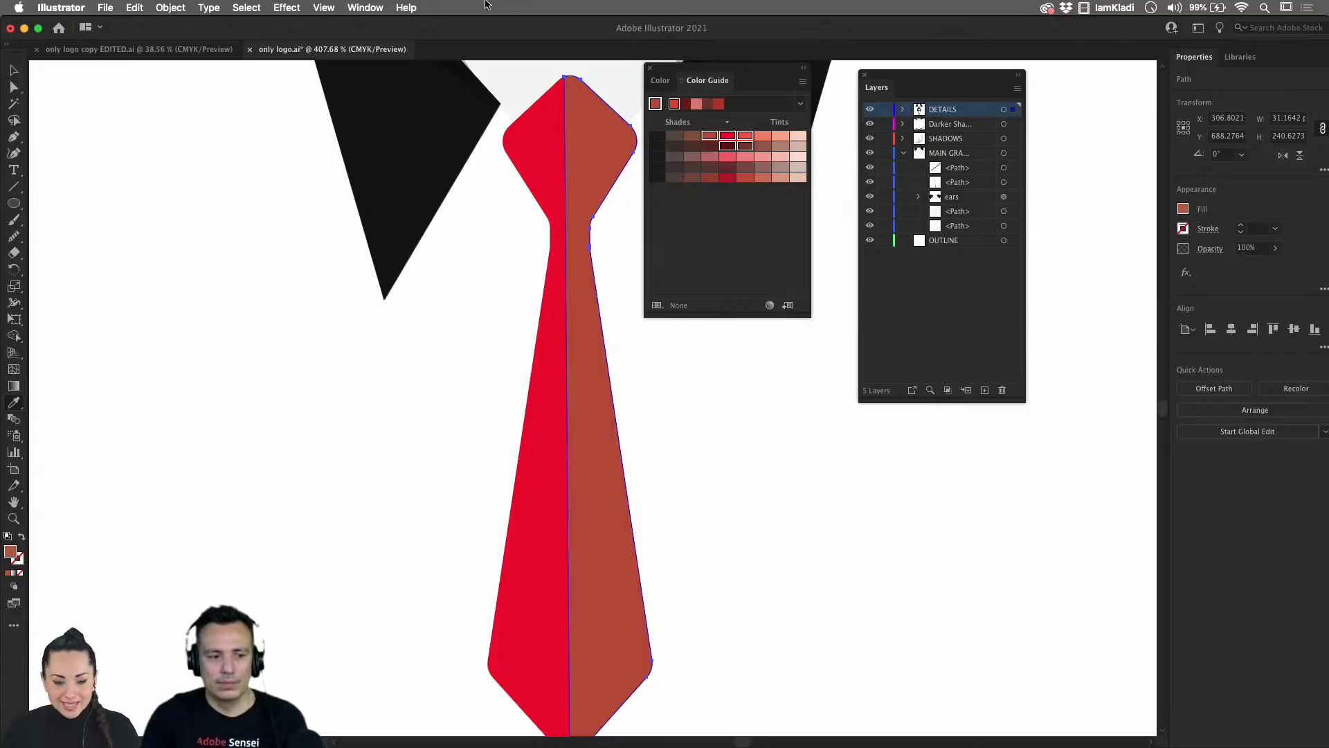
- Replace the Color Guide with the Swatches and fill the tie shadow with the darkest reddish brown of the red color group
left_click(362, 7)
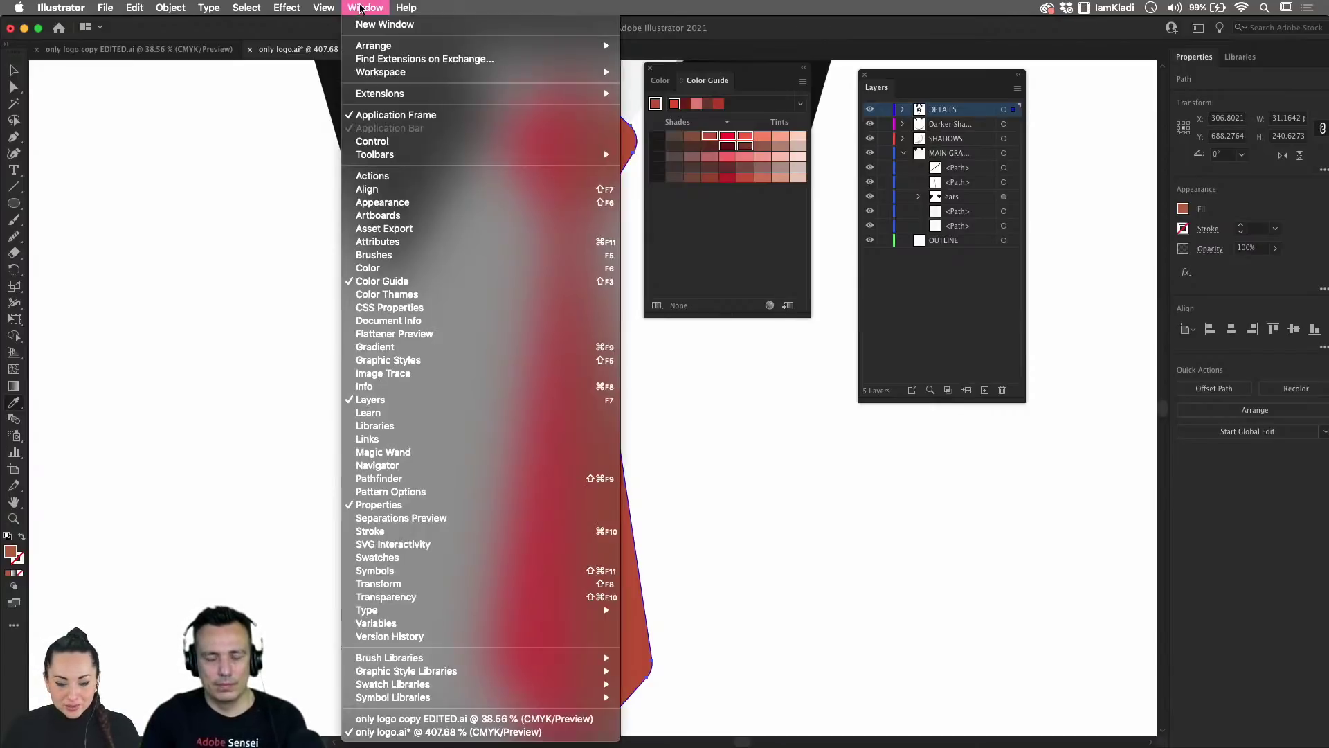
left_click(466, 563)
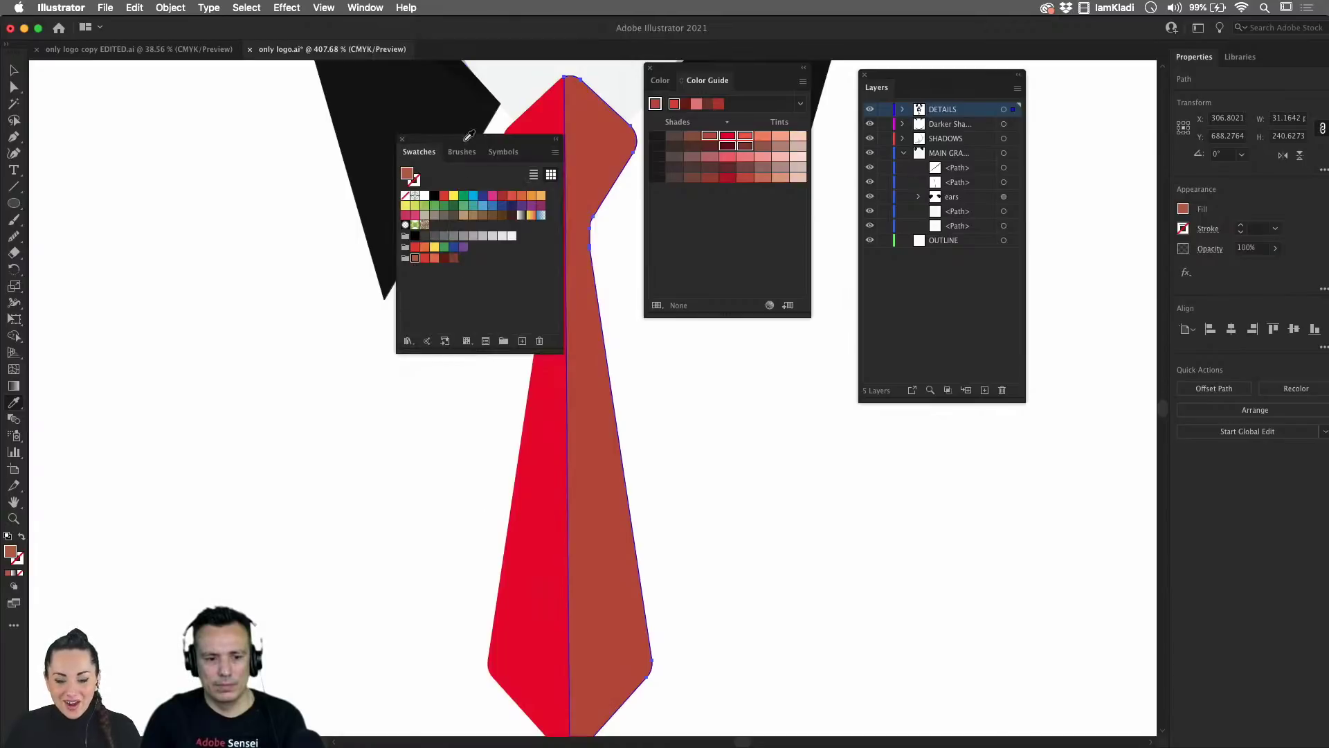
left_click_drag(500, 148, 869, 355)
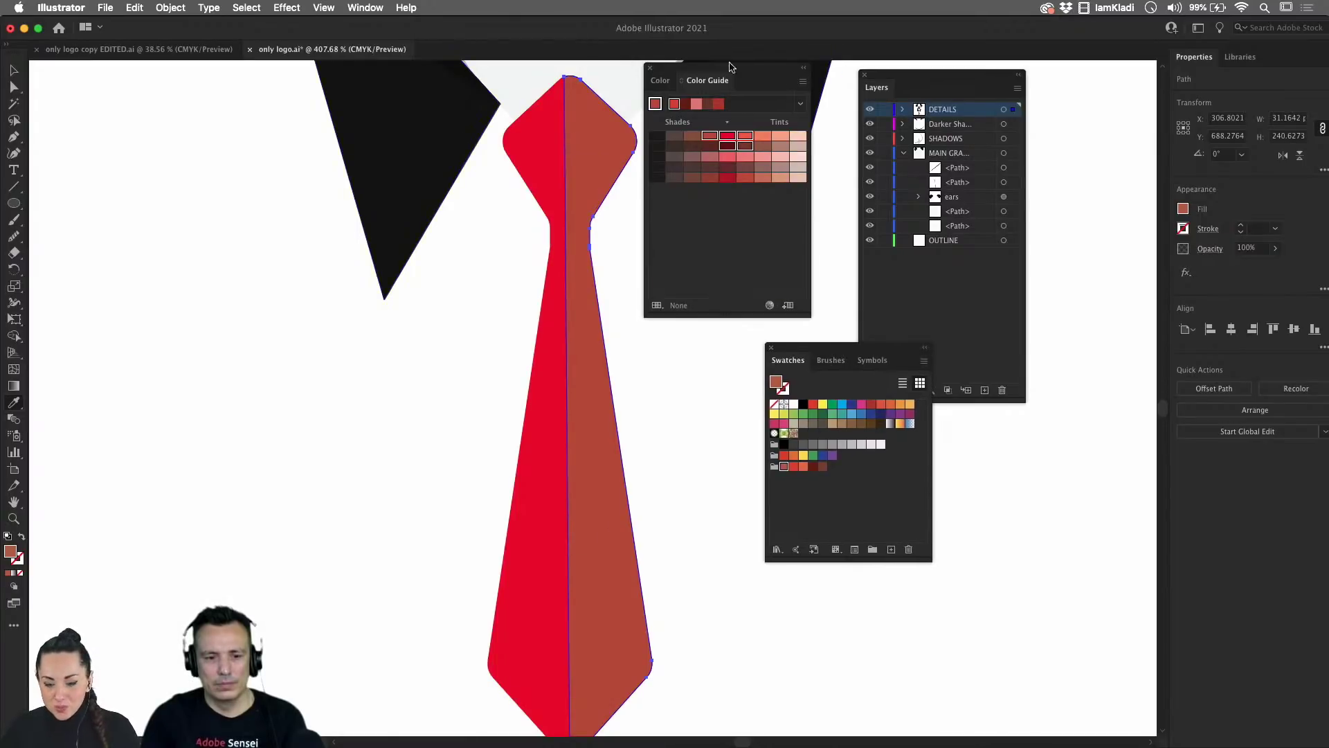
left_click(650, 67)
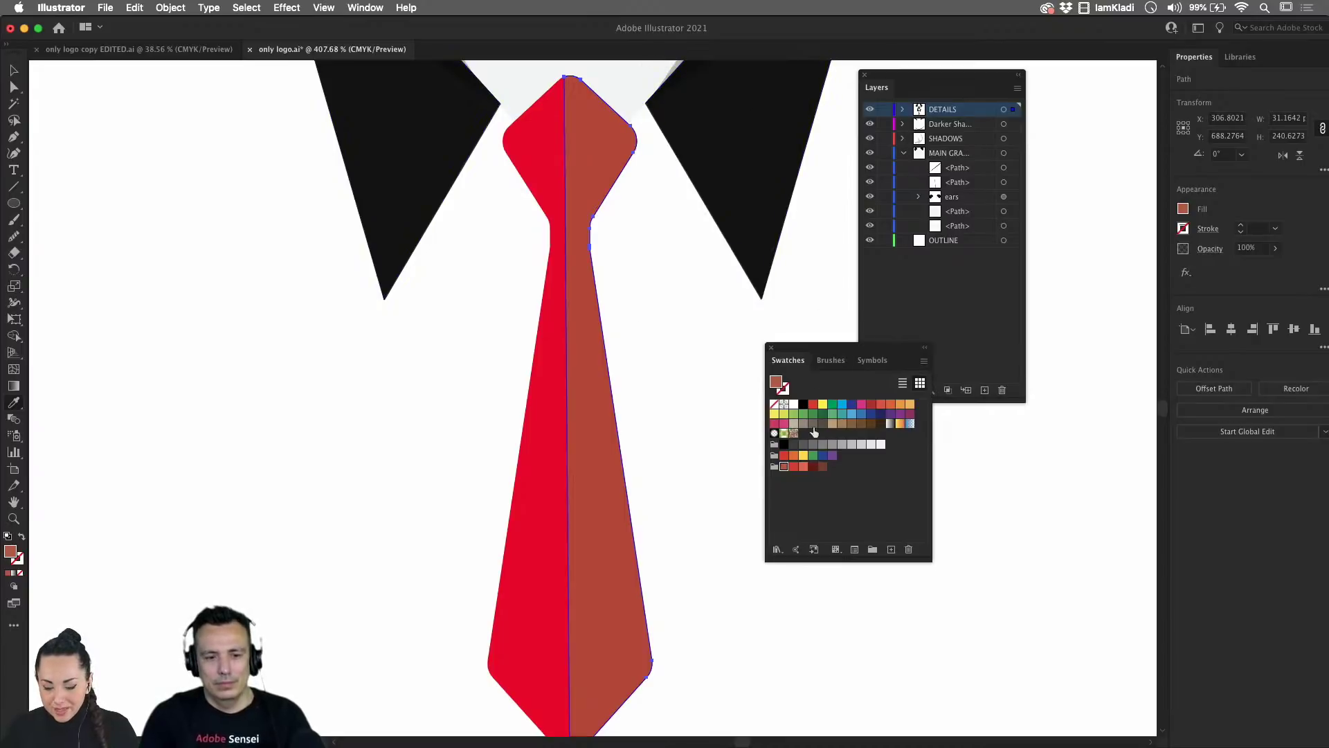
left_click(815, 466)
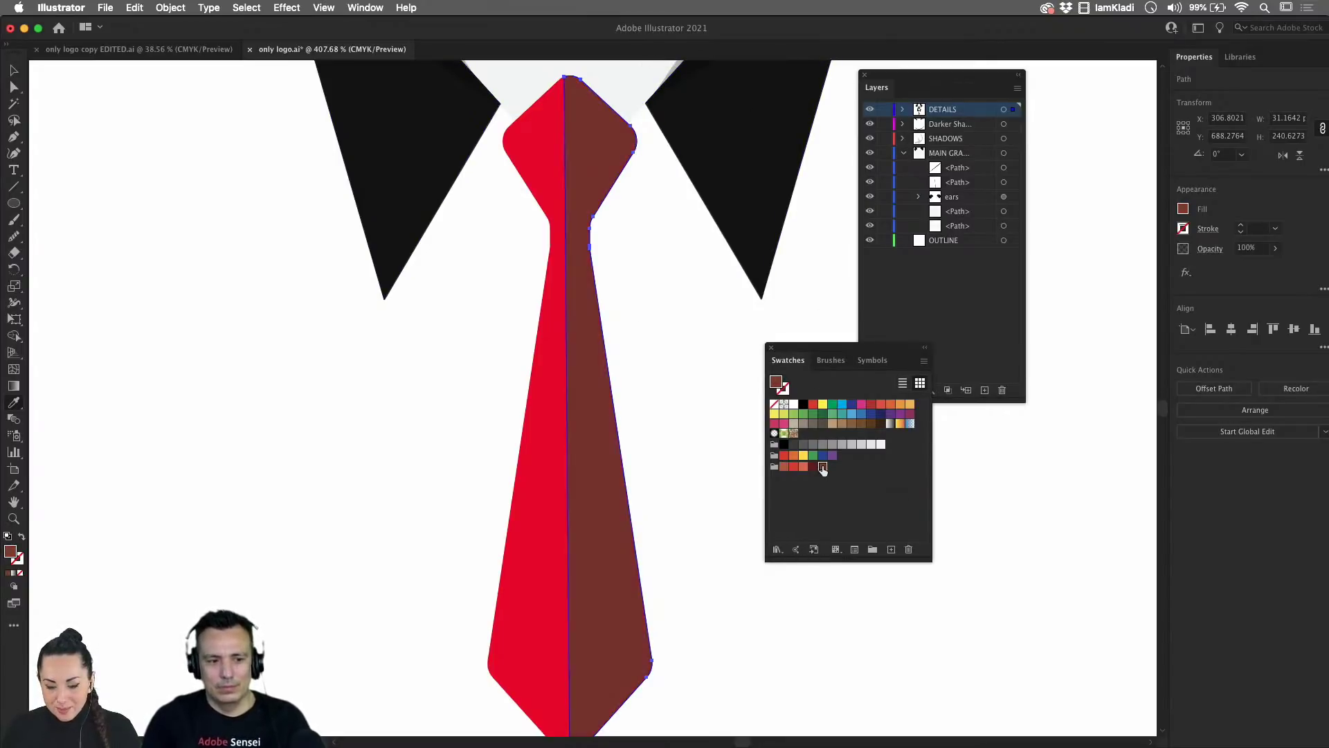
left_click(822, 466)
- Bend the tie shadow's inner edge slightly to the right by adding and shifting two points with the Curvature tool
scroll(710, 457, "down", 5)
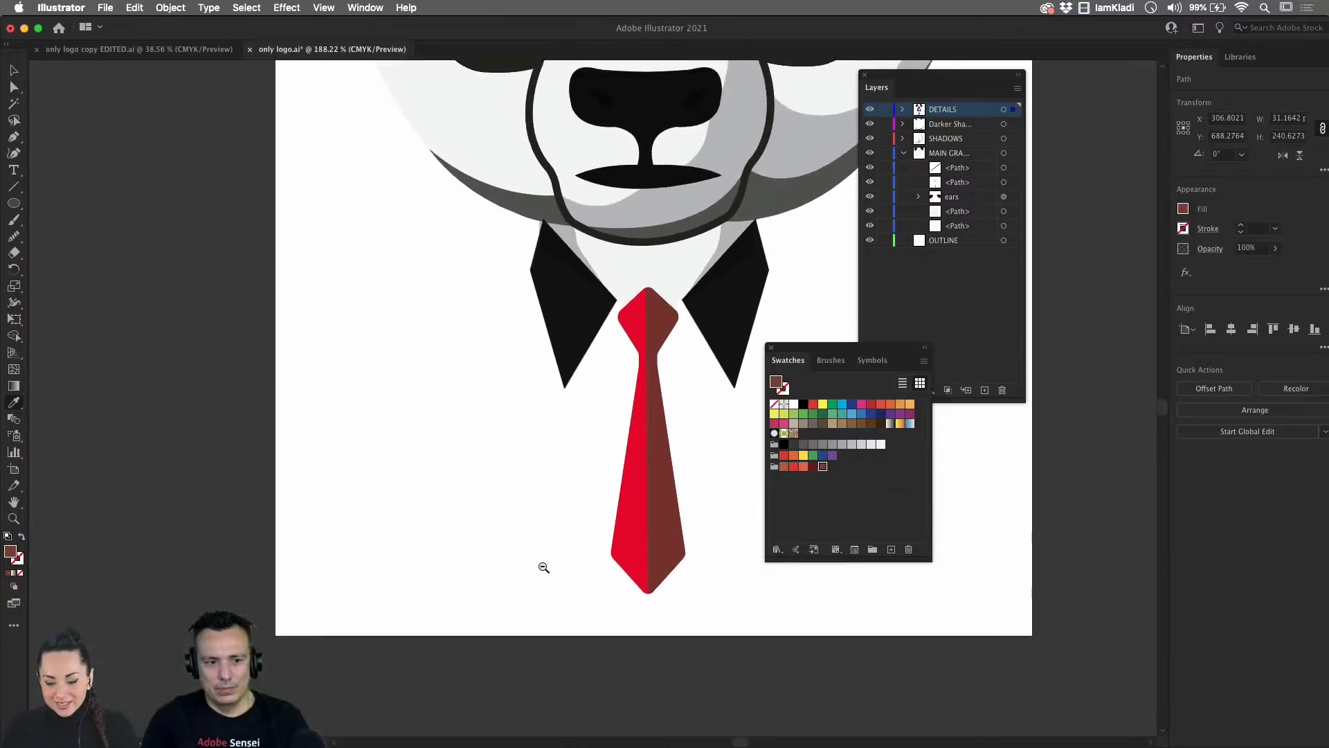
left_click_drag(589, 505, 492, 579)
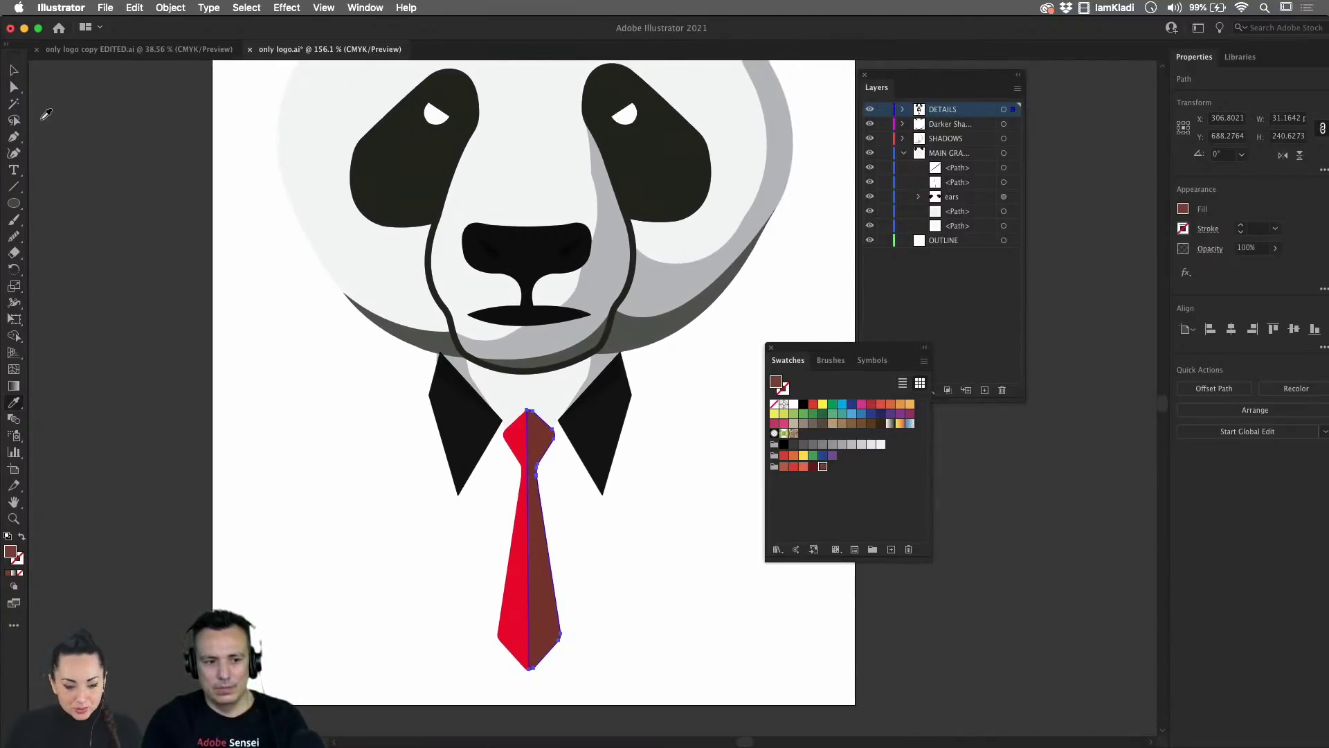
left_click(13, 156)
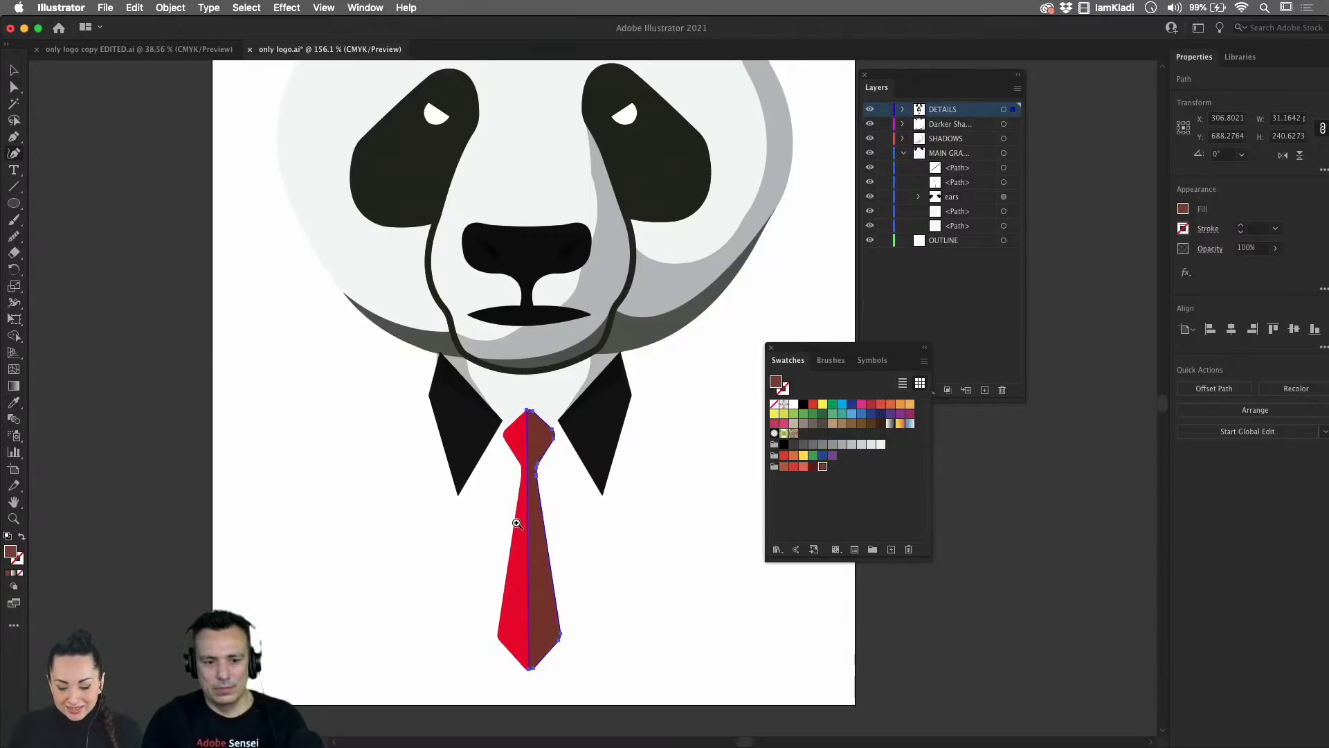
scroll(535, 537, "up", 1)
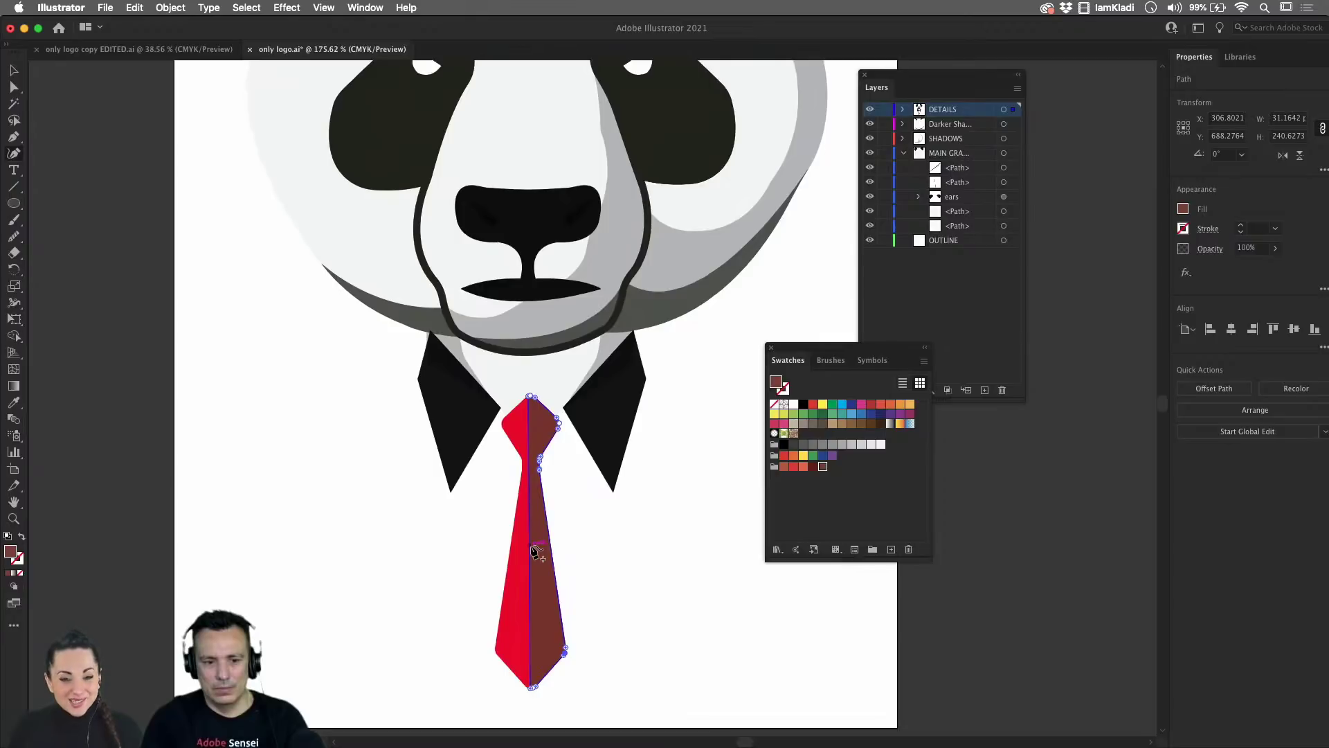
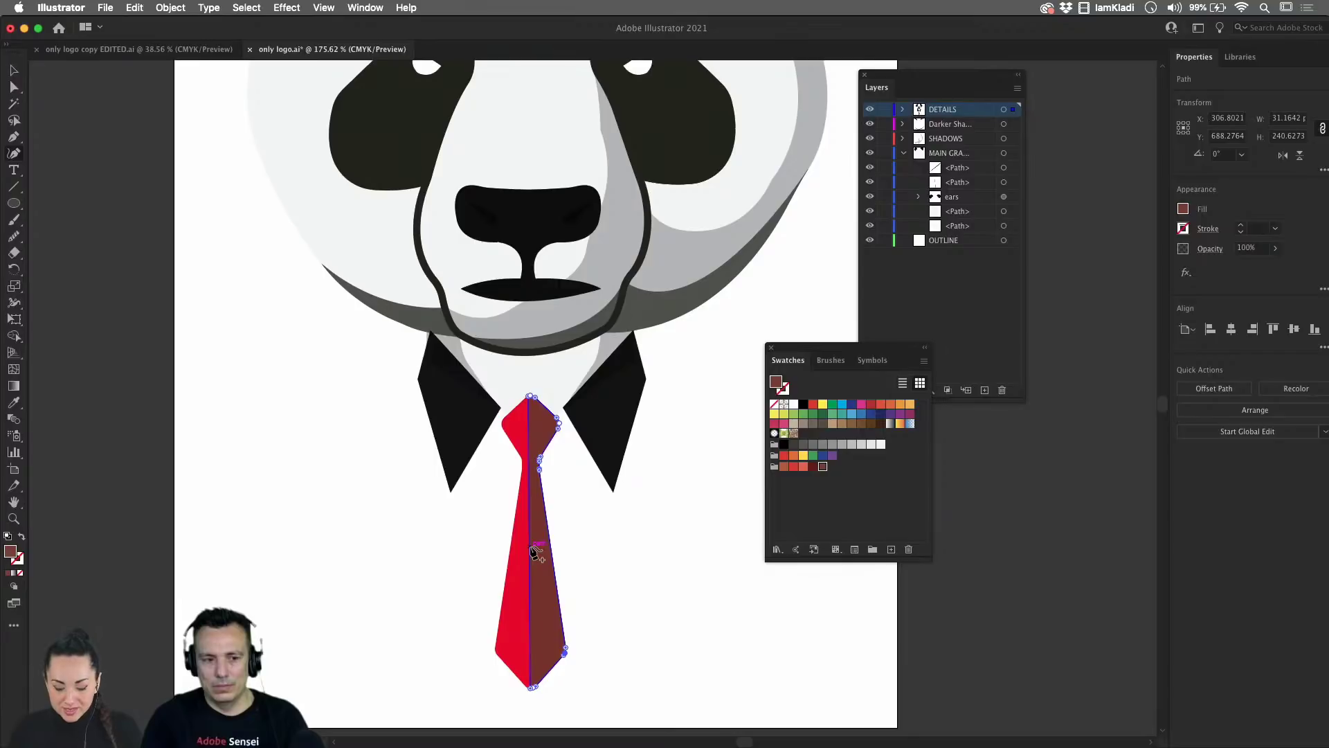
scroll(533, 552, "up", 4)
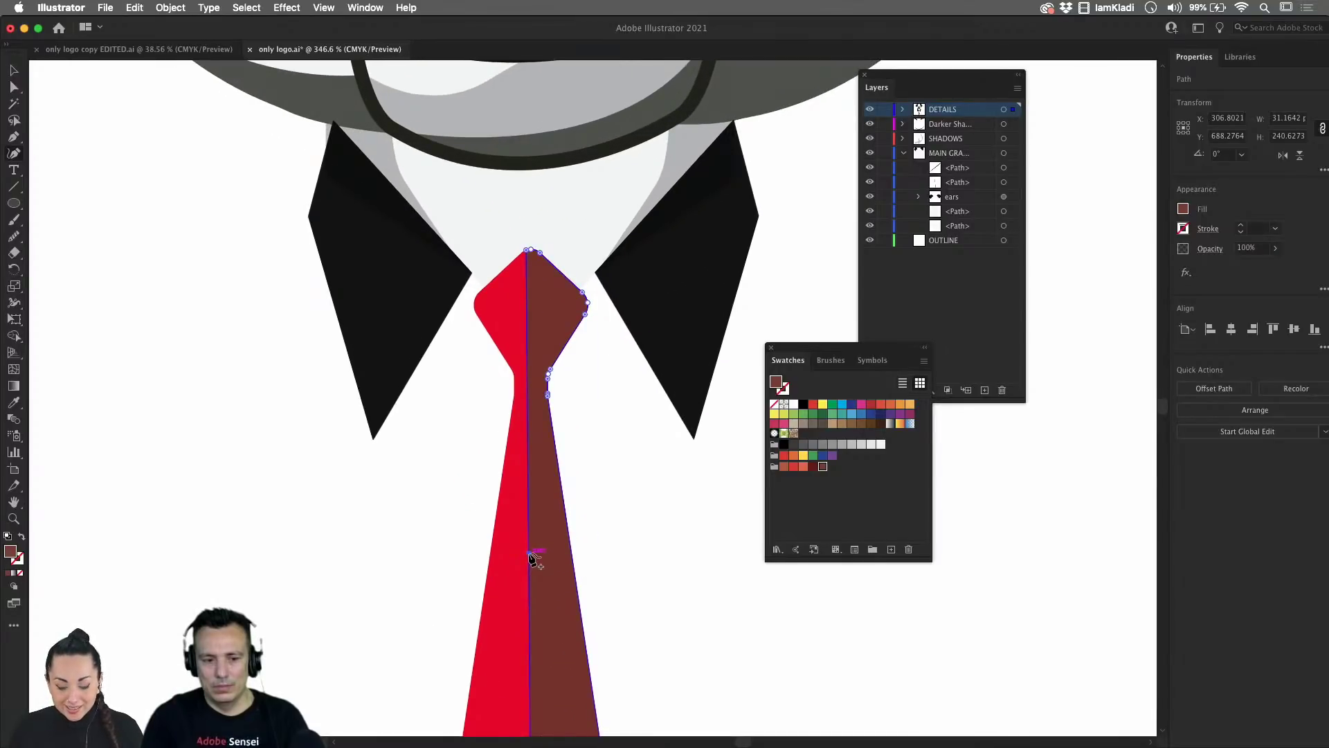
left_click_drag(530, 555, 540, 560)
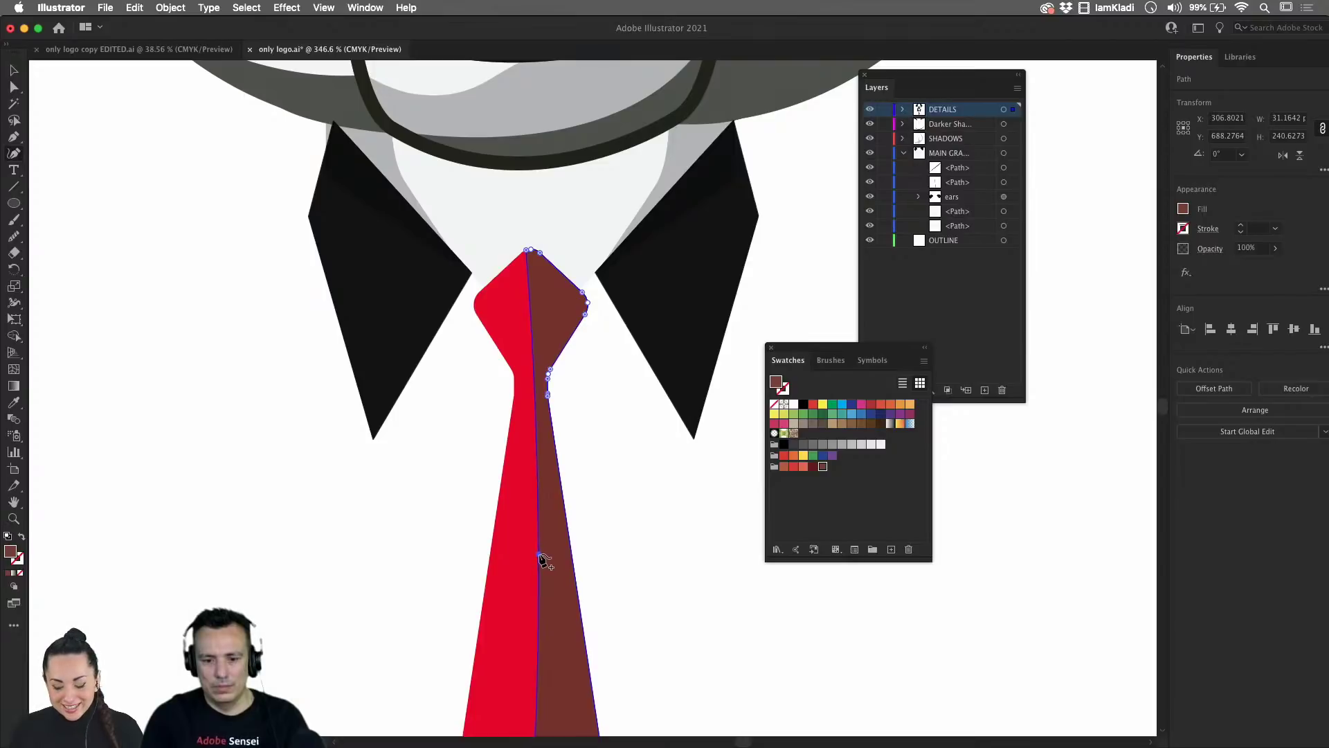
scroll(585, 545, "down", 3)
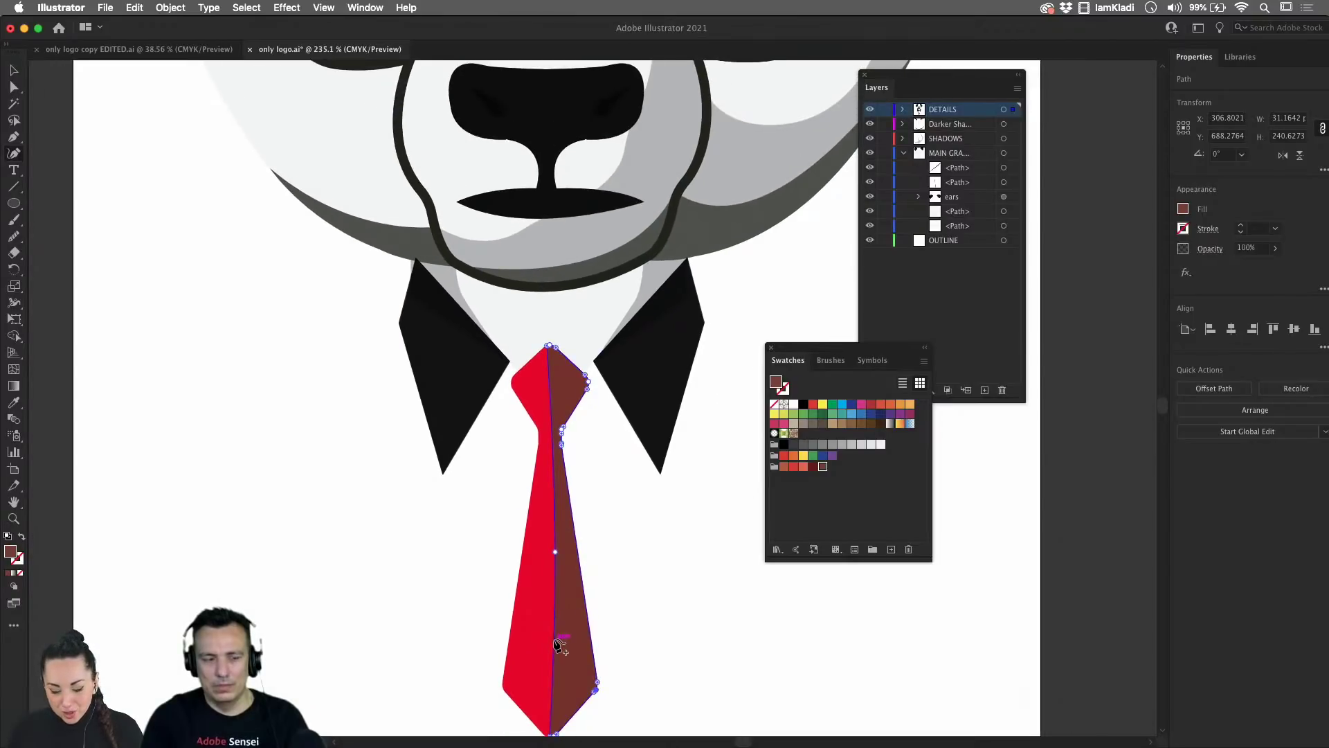
left_click_drag(556, 642, 559, 643)
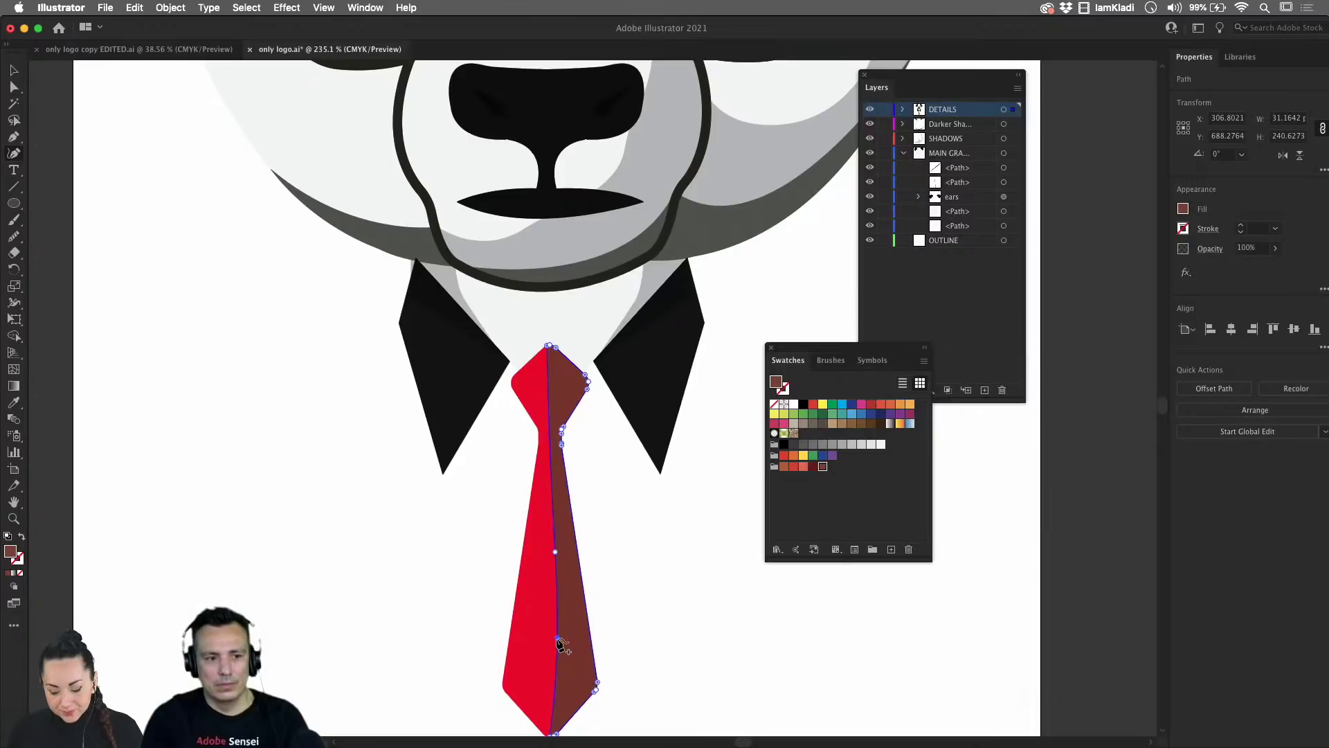
scroll(575, 605, "down", 2)
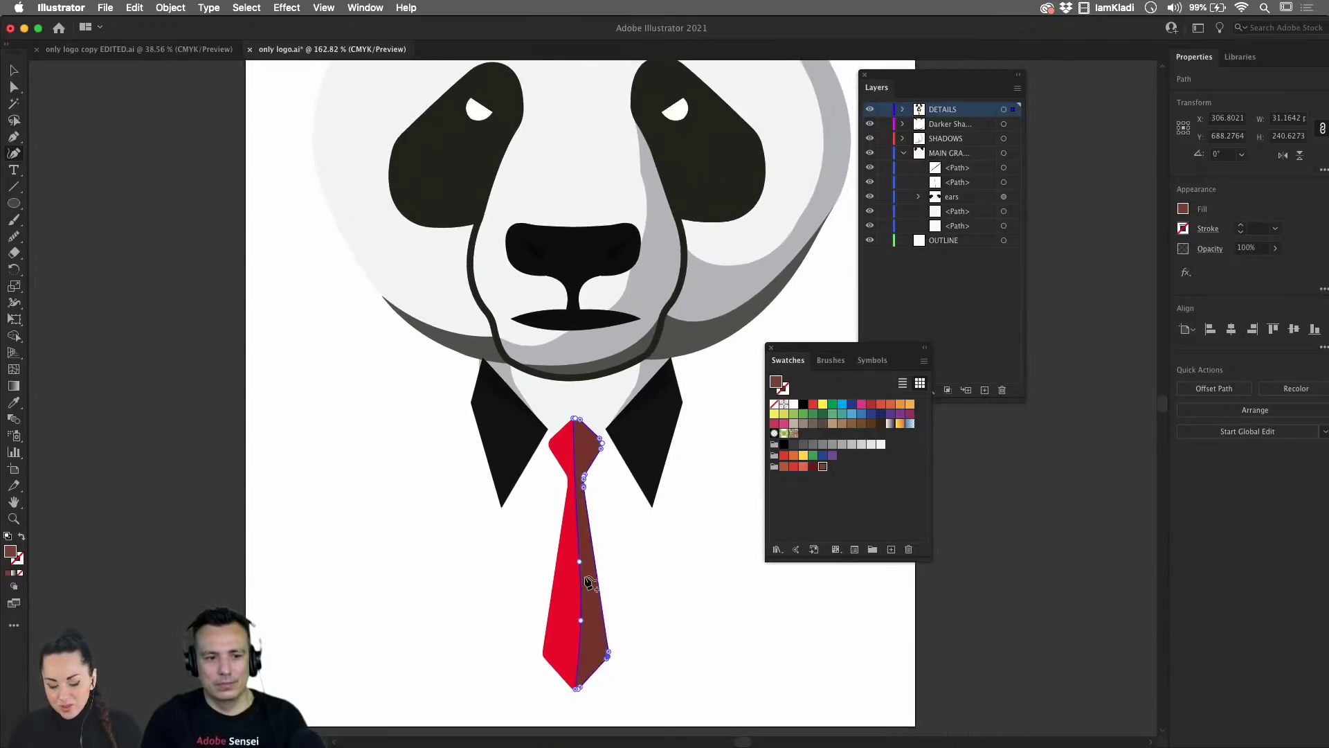
- Shift the tie shadow's upper inner anchor point to the center of the tie's tip
key("v")
left_click(587, 443, "super")
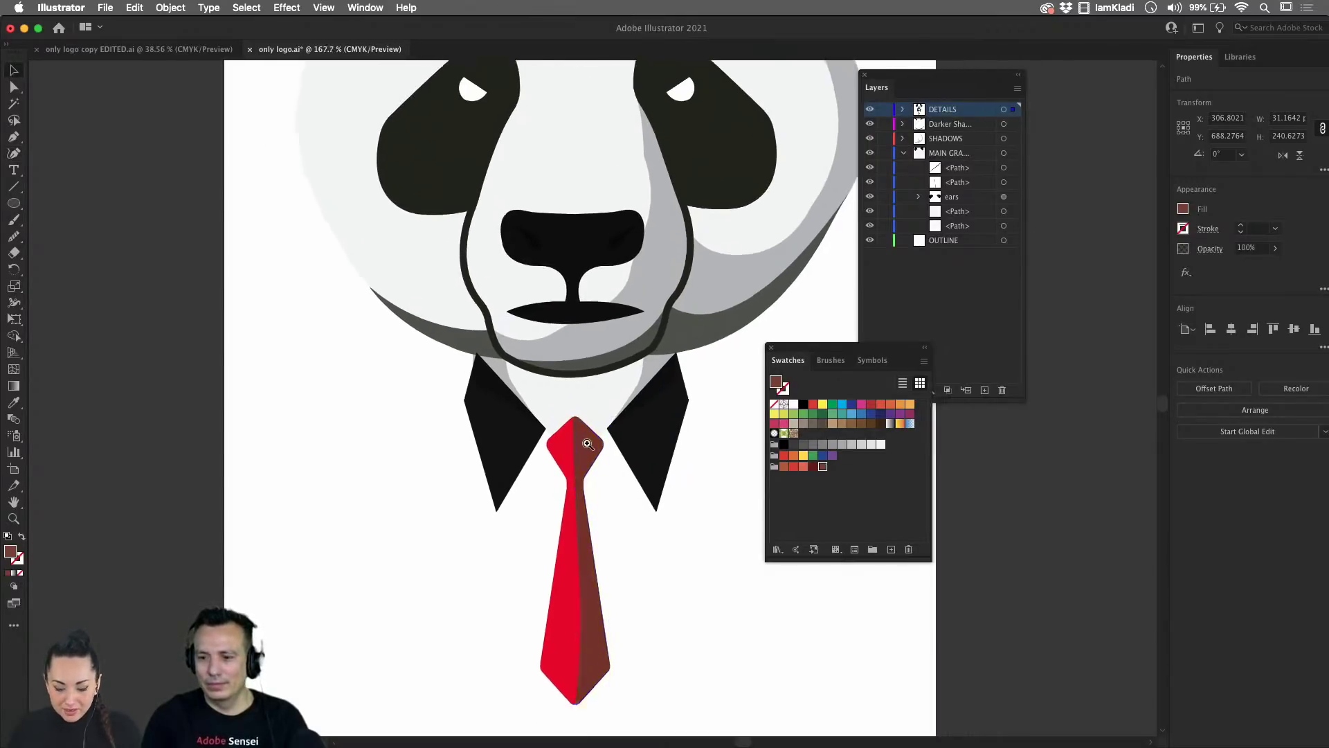
left_click(593, 440)
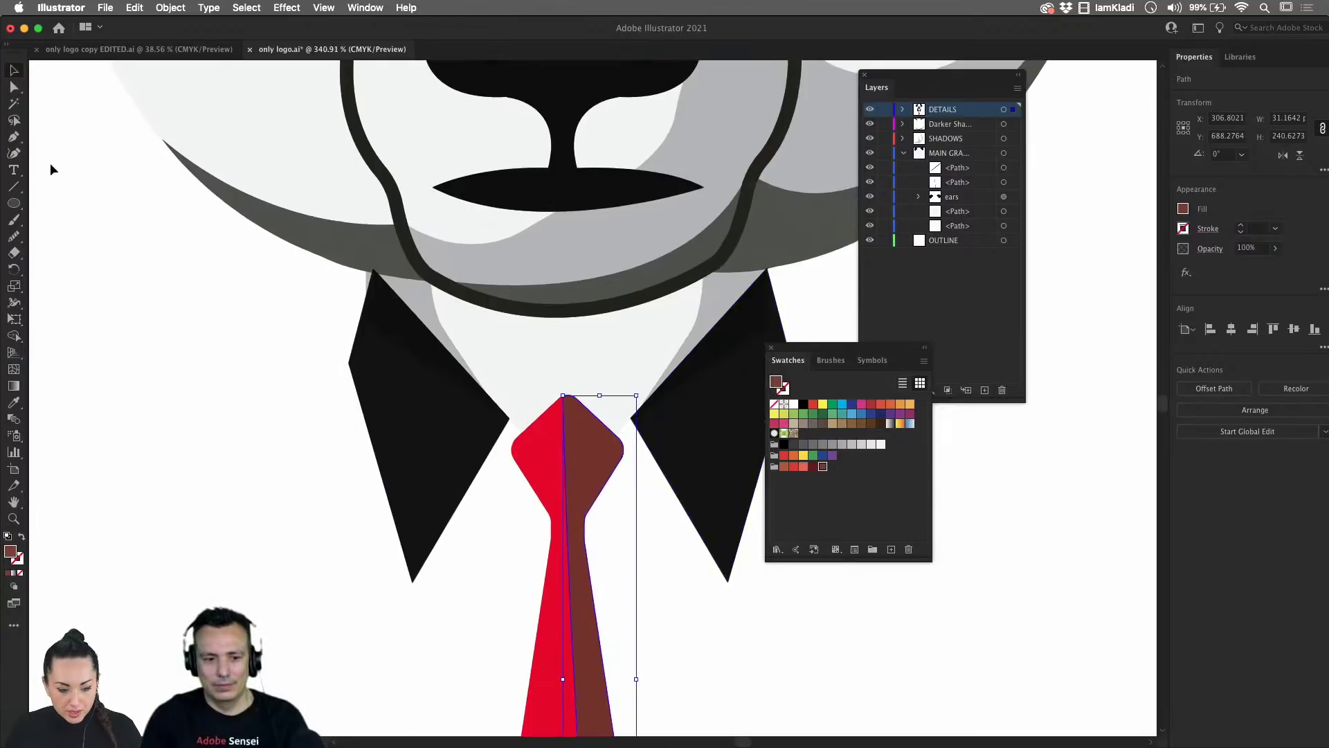
left_click(547, 437, "super")
key("p")
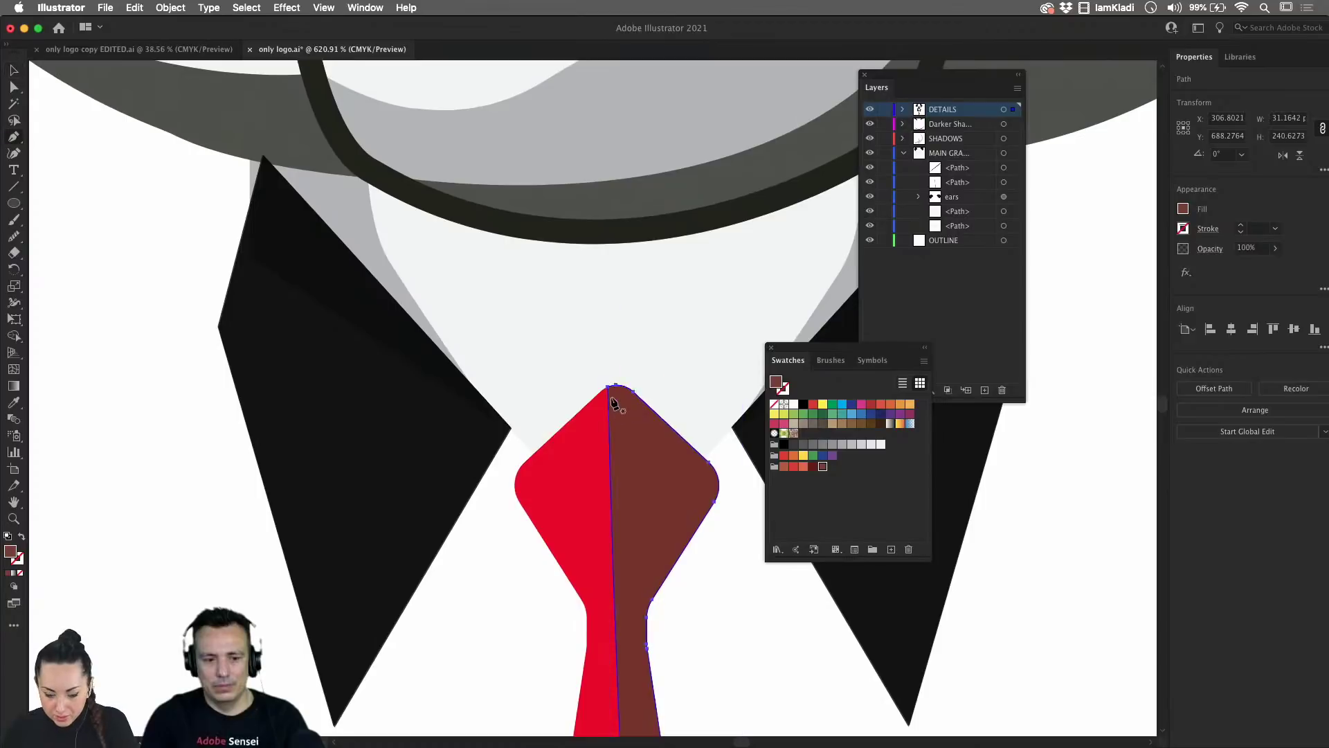
left_click(612, 393, "super")
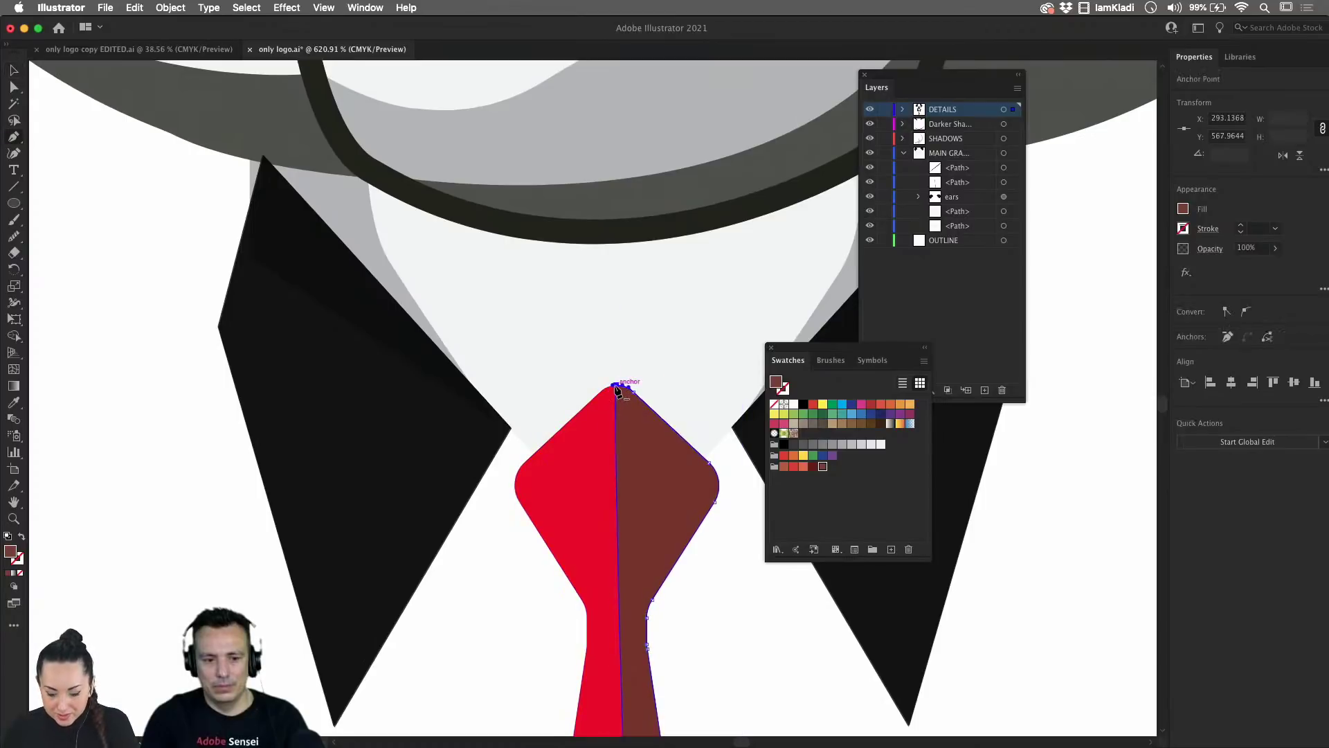
- Curve the shadow's inner edge through the tie knot by adding and shifting a point with the Curvature tool
left_click(15, 153)
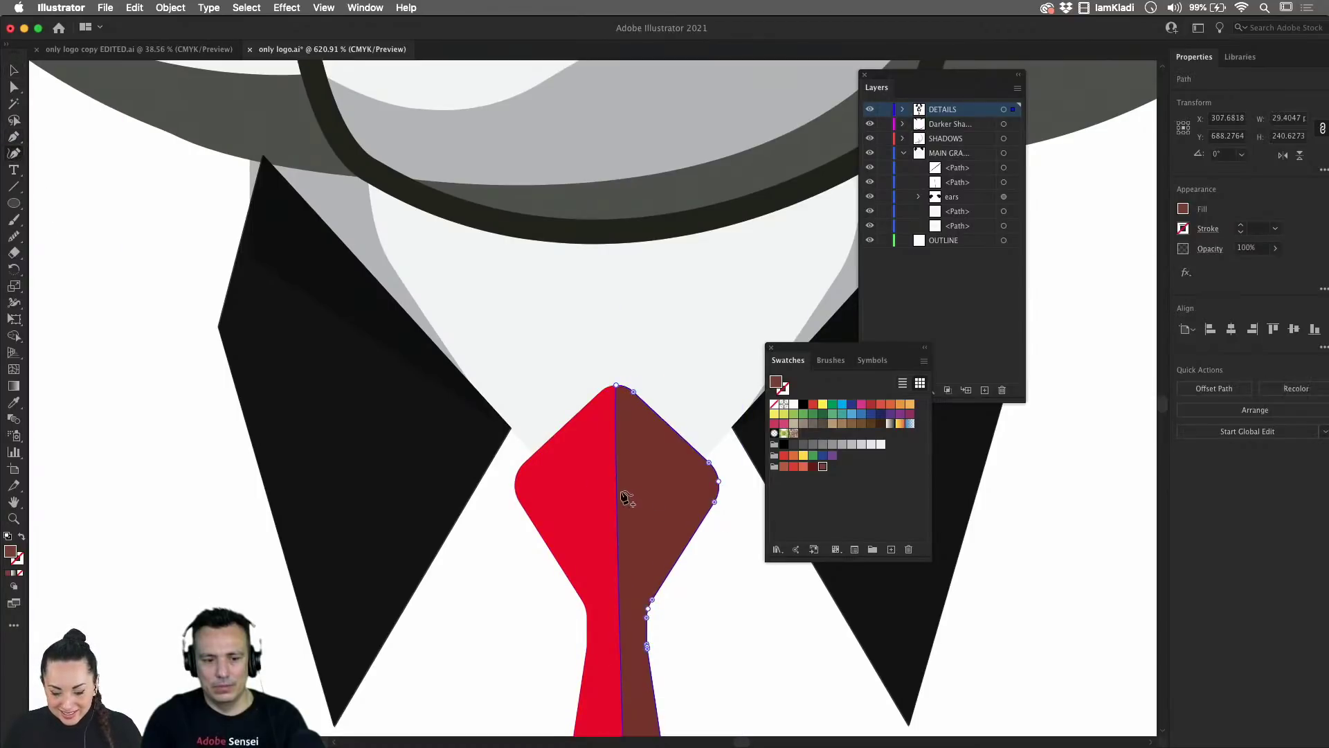
left_click_drag(620, 496, 622, 430)
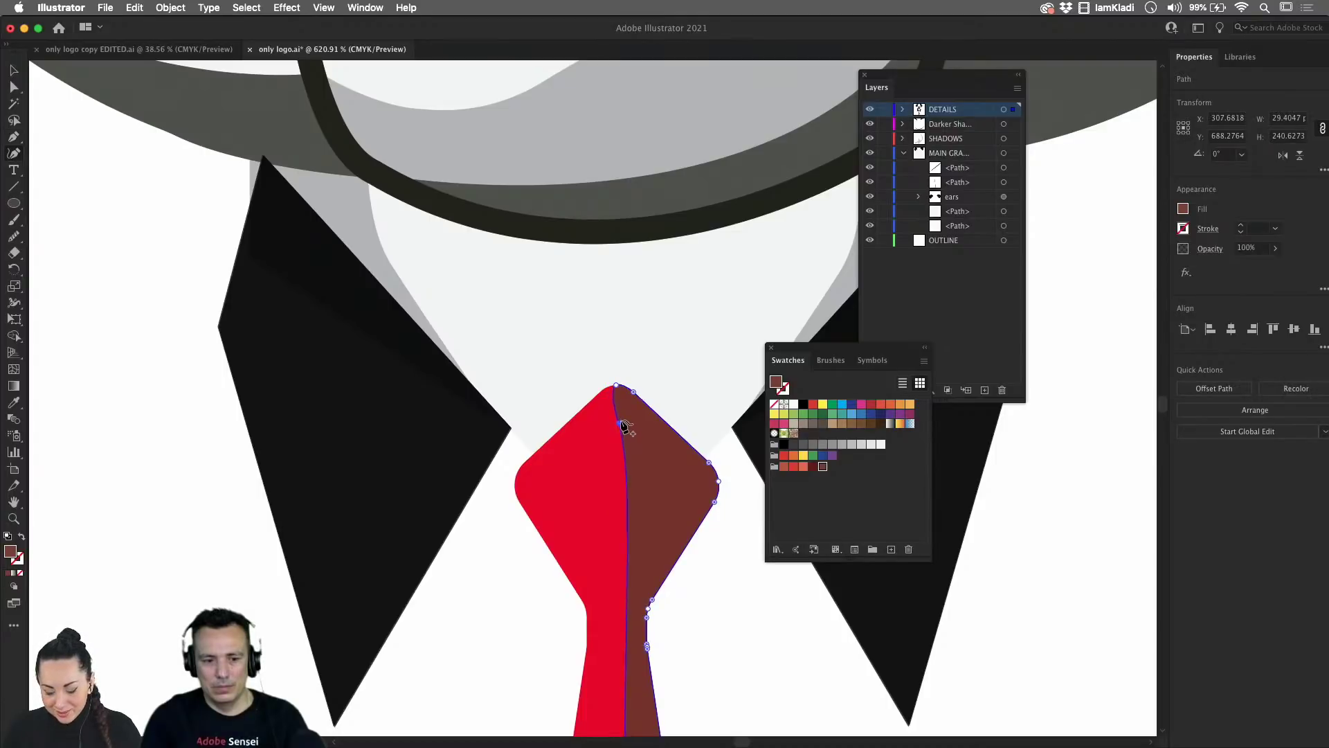
left_click(737, 547, "alt+super")
left_click(625, 608, "alt")
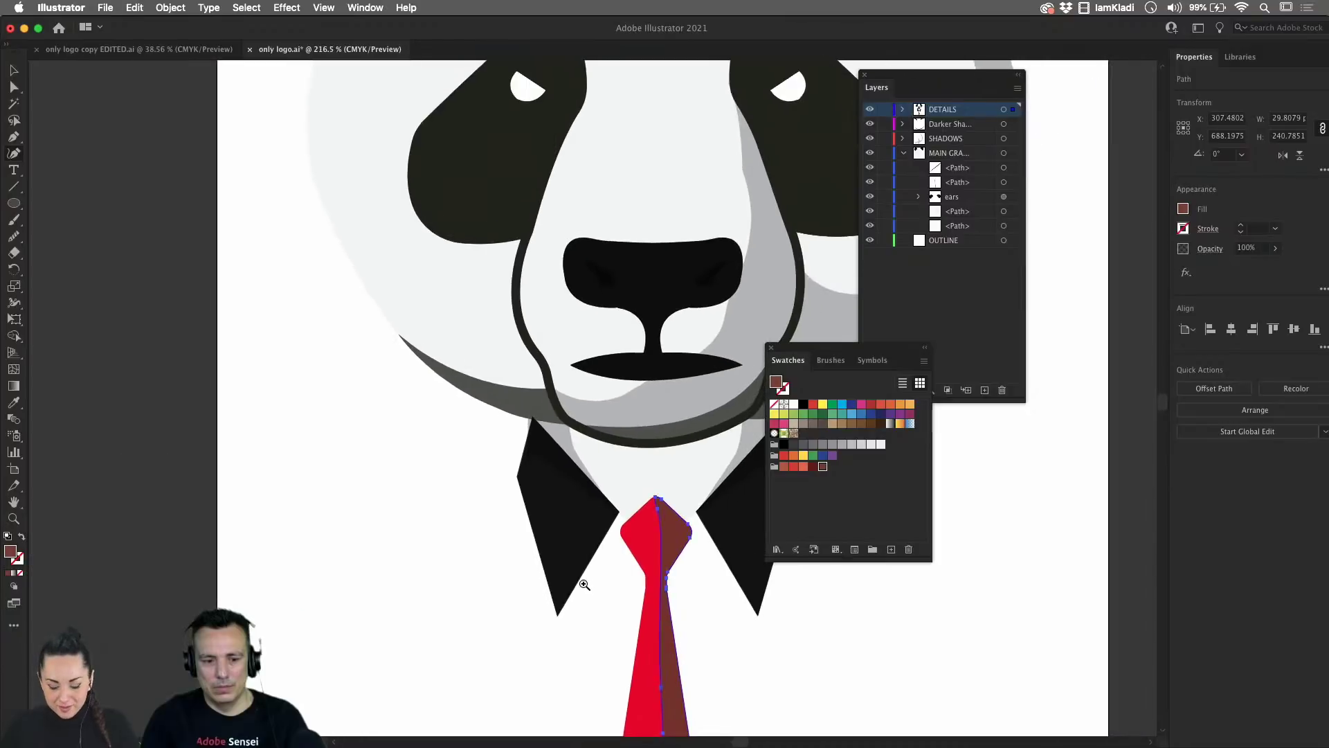
left_click(644, 698)
scroll(609, 698, "down", 3)
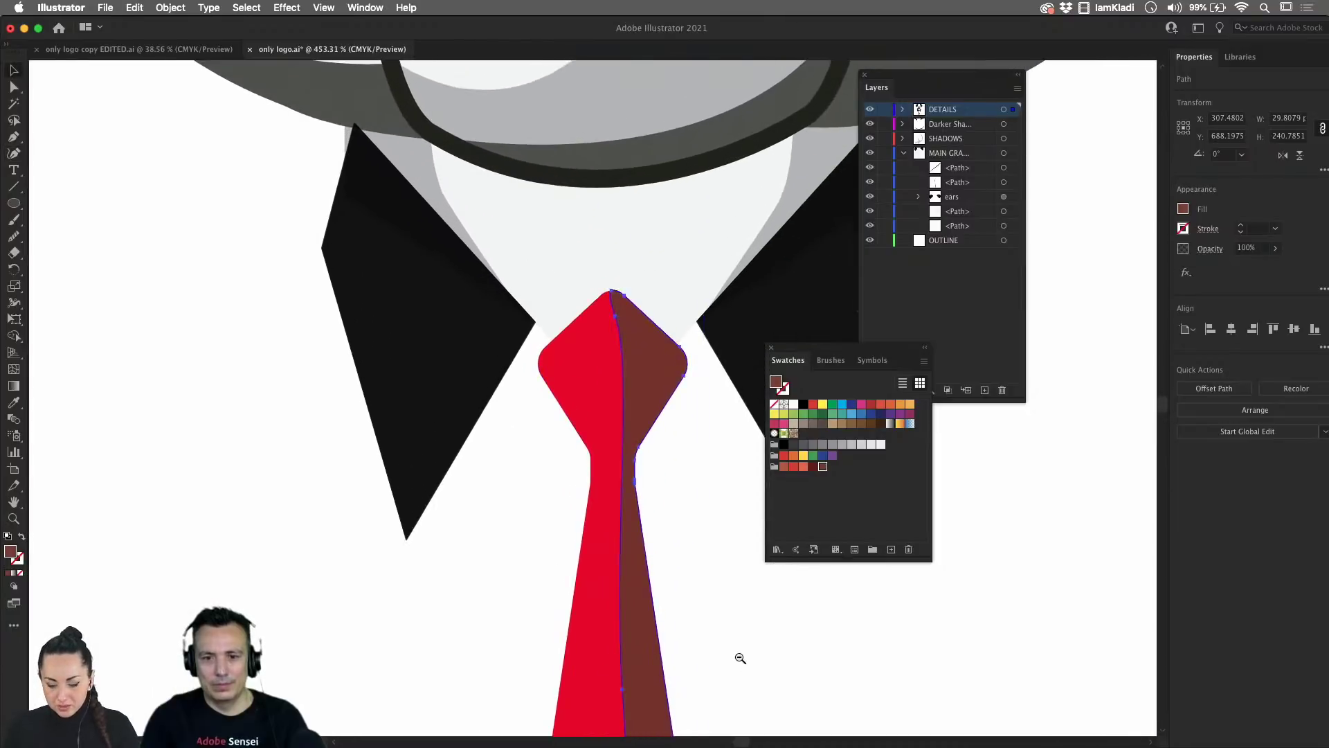
scroll(607, 629, "down", 5)
left_click_drag(580, 638, 398, 555)
scroll(533, 544, "down", 1)
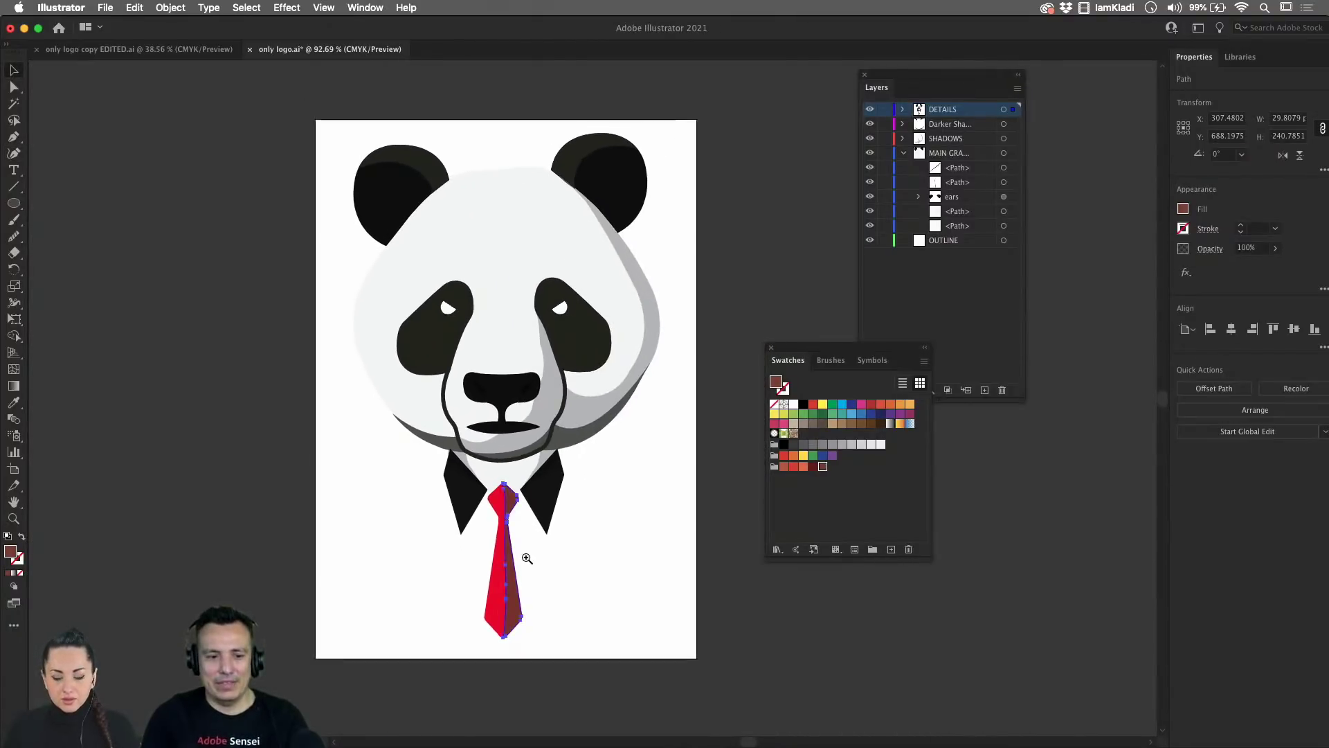
- Move the Swatches panel directly beneath the Layers panel to clear the view of the whole panda
left_click_drag(845, 347, 942, 402)
scroll(751, 450, "down", 1)
mouse_move(742, 460)
left_mouse_down()
mouse_move(697, 490)
mouse_move(691, 522)
left_mouse_up()
key("b")
key("v")
scroll(725, 517, "down", 3)
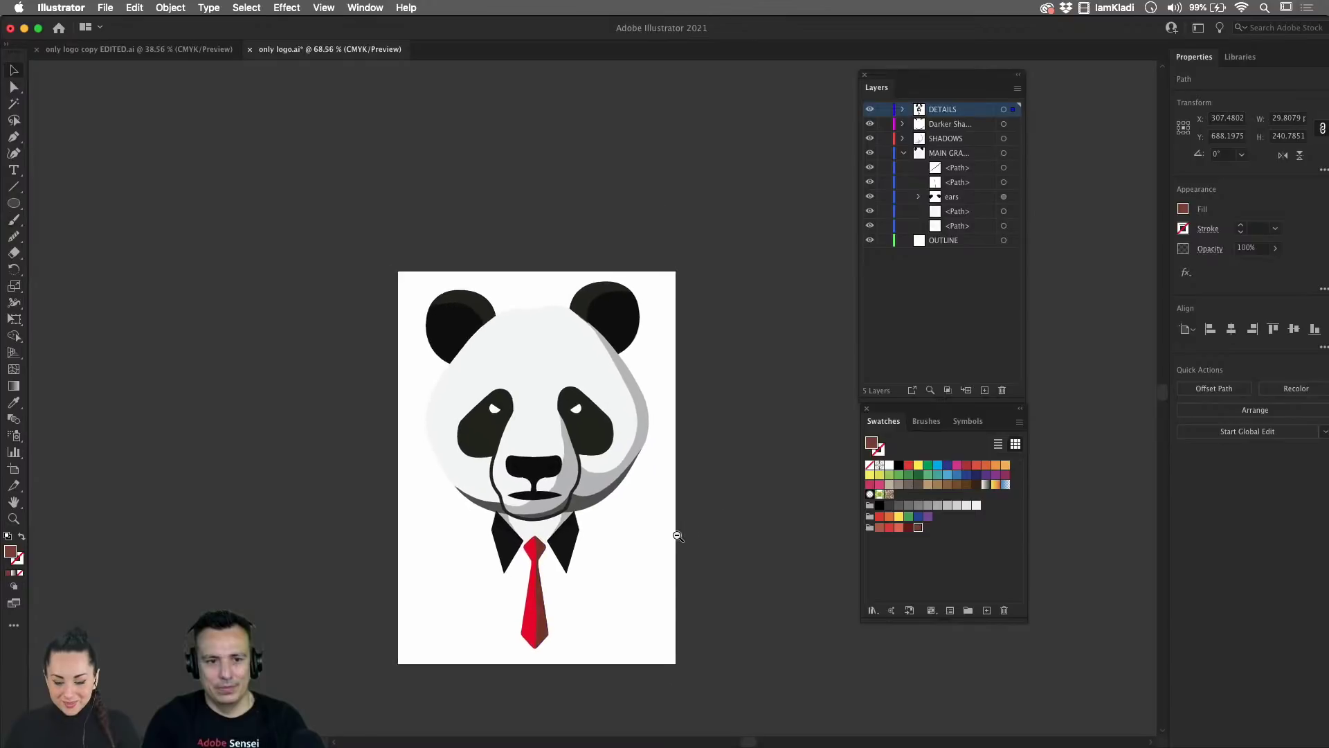
scroll(676, 534, "right", 4)
key("space")
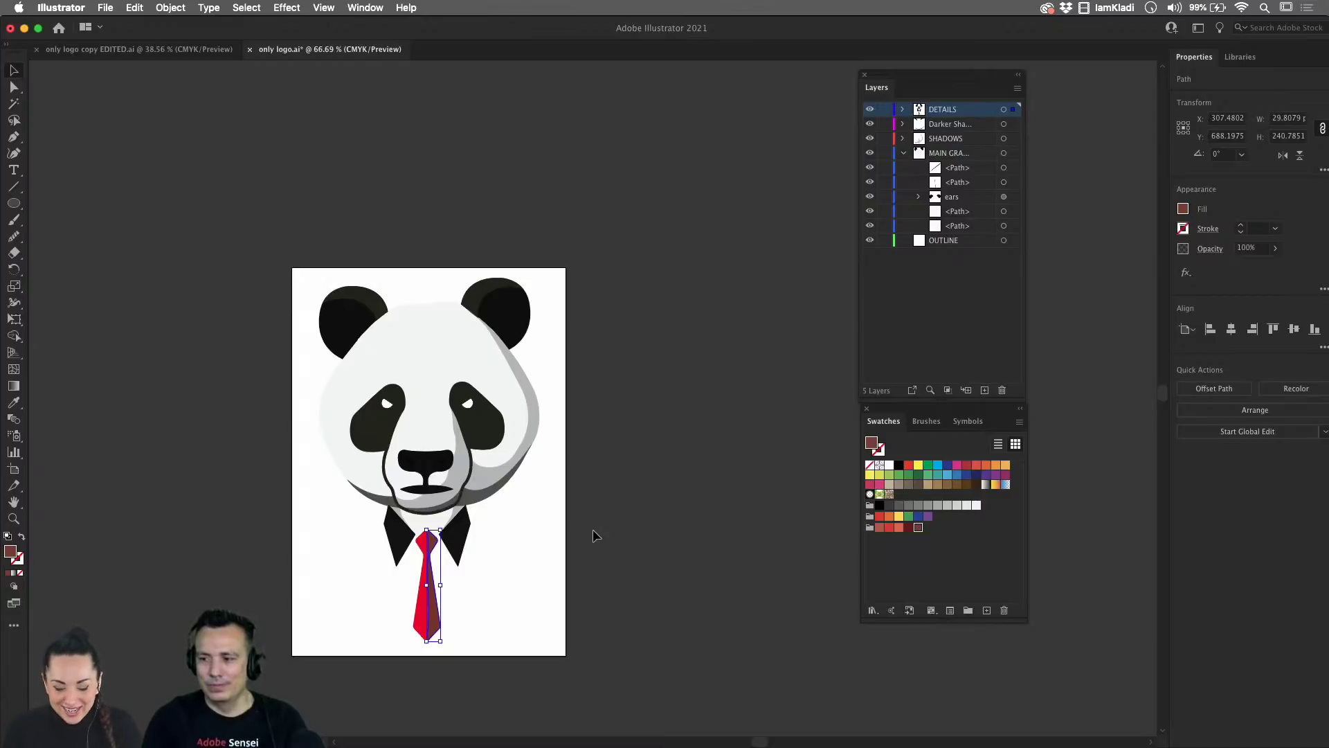
- Shorten the tie by about 40 pt by moving the lower anchor points of both halves upward
key("a")
left_click_drag(384, 600, 470, 665)
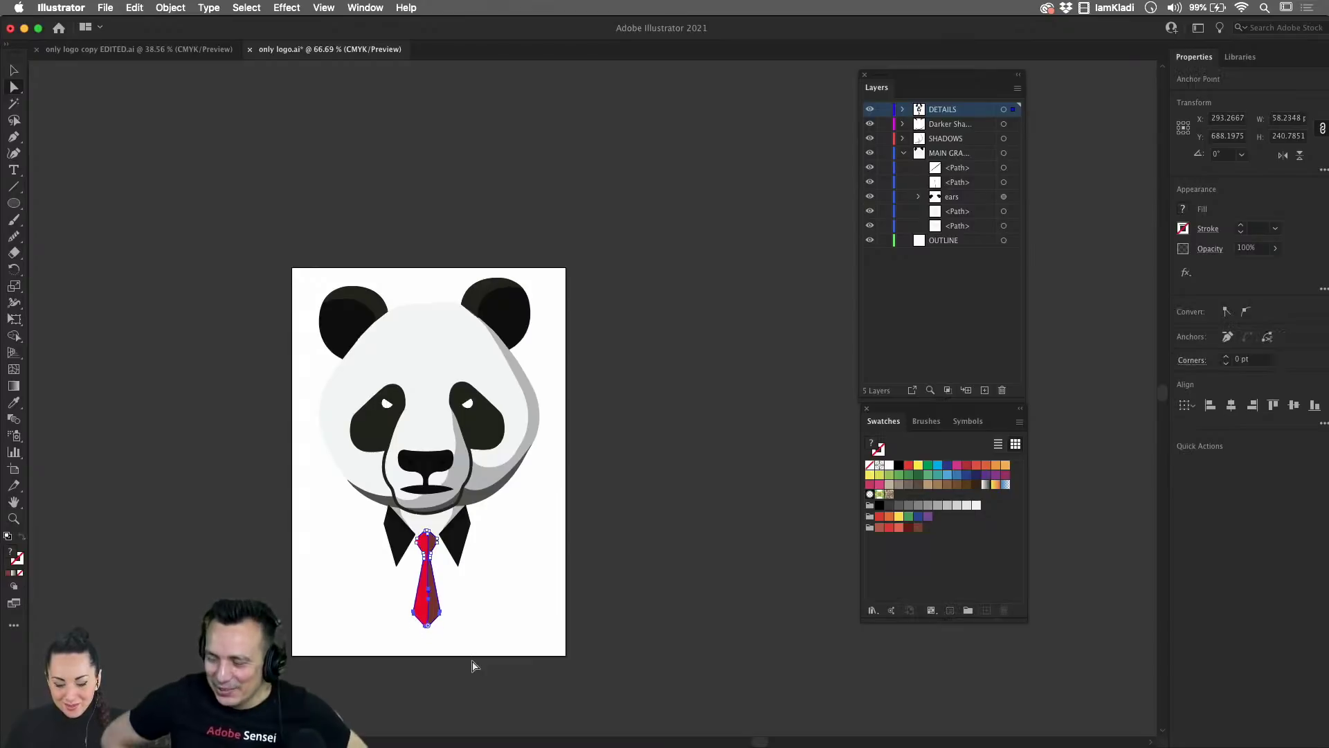
key("shift+Up")
key("shift+Up")
key("shift+Up")
key("shift+Up")
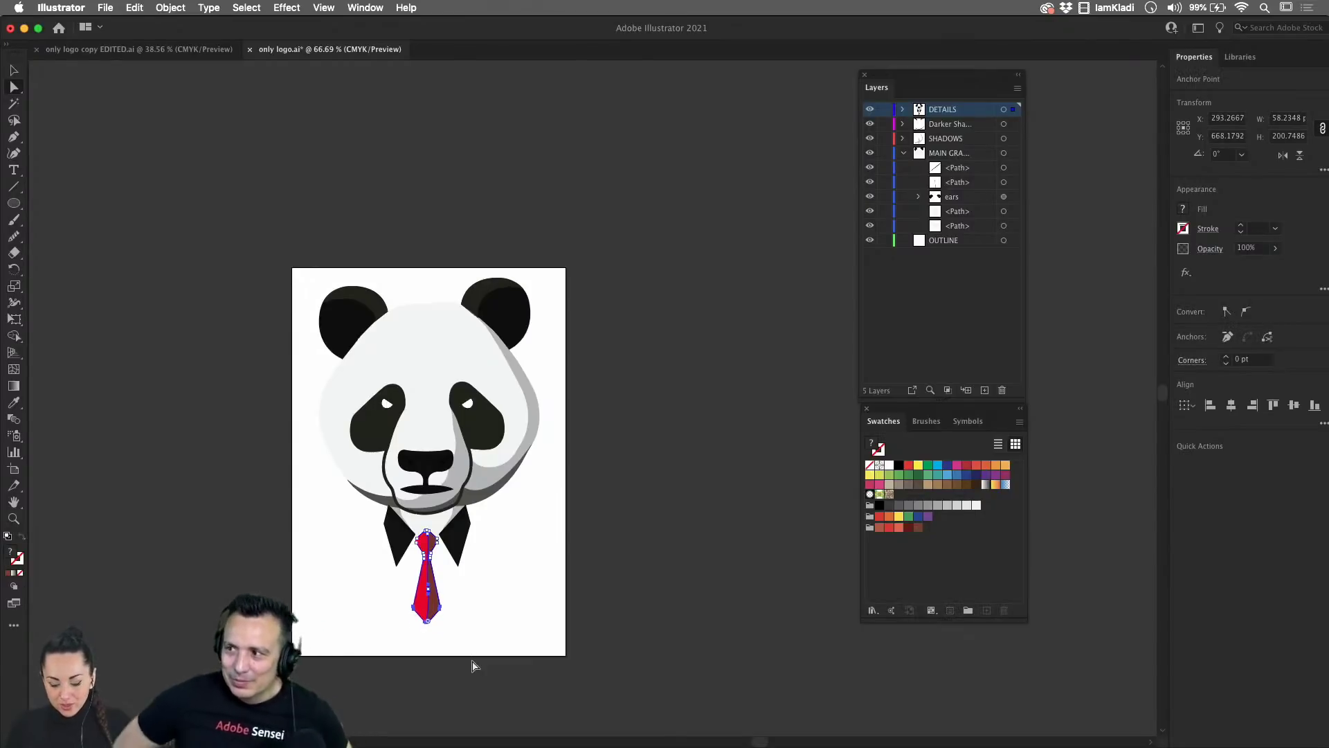
key("v")
left_click(480, 652)
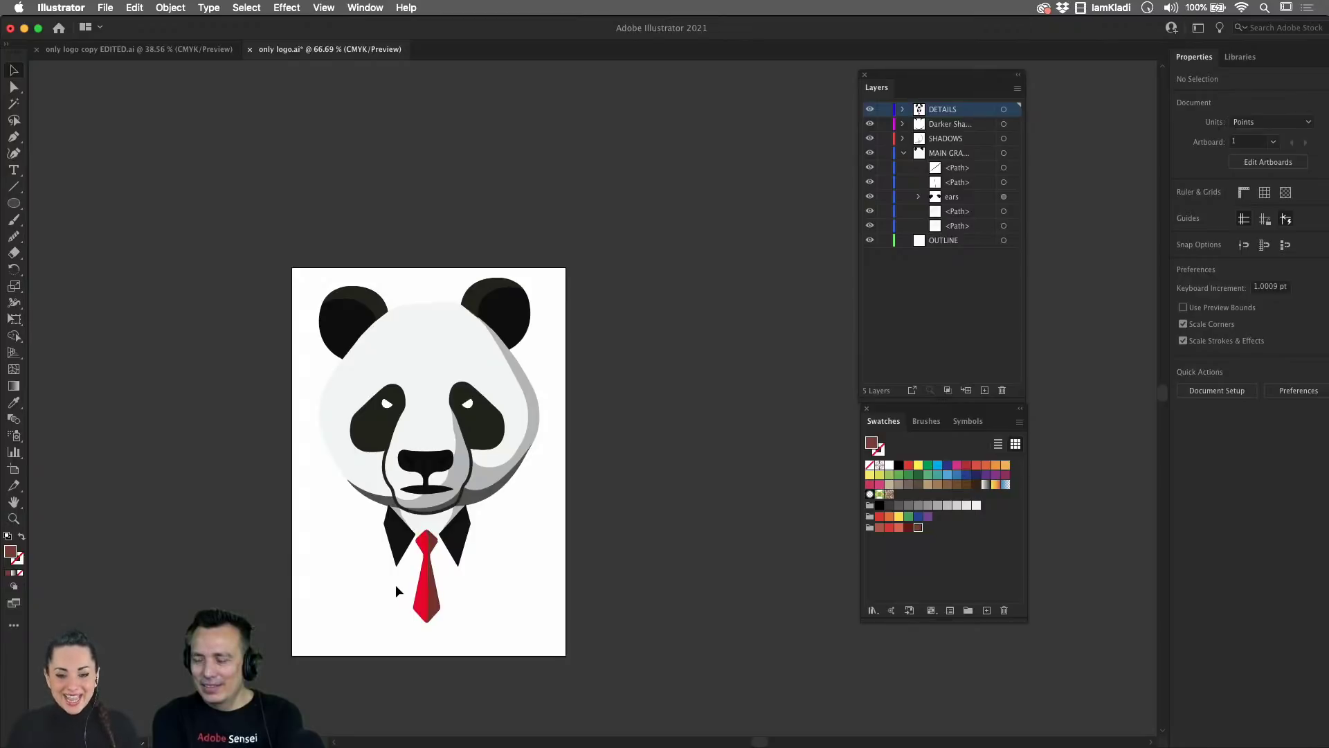
- Delete the stray anchor point that kinks the shadow's inner edge in the lower part of the tie using the Pen tool
key("a")
left_click_drag(378, 588, 478, 633)
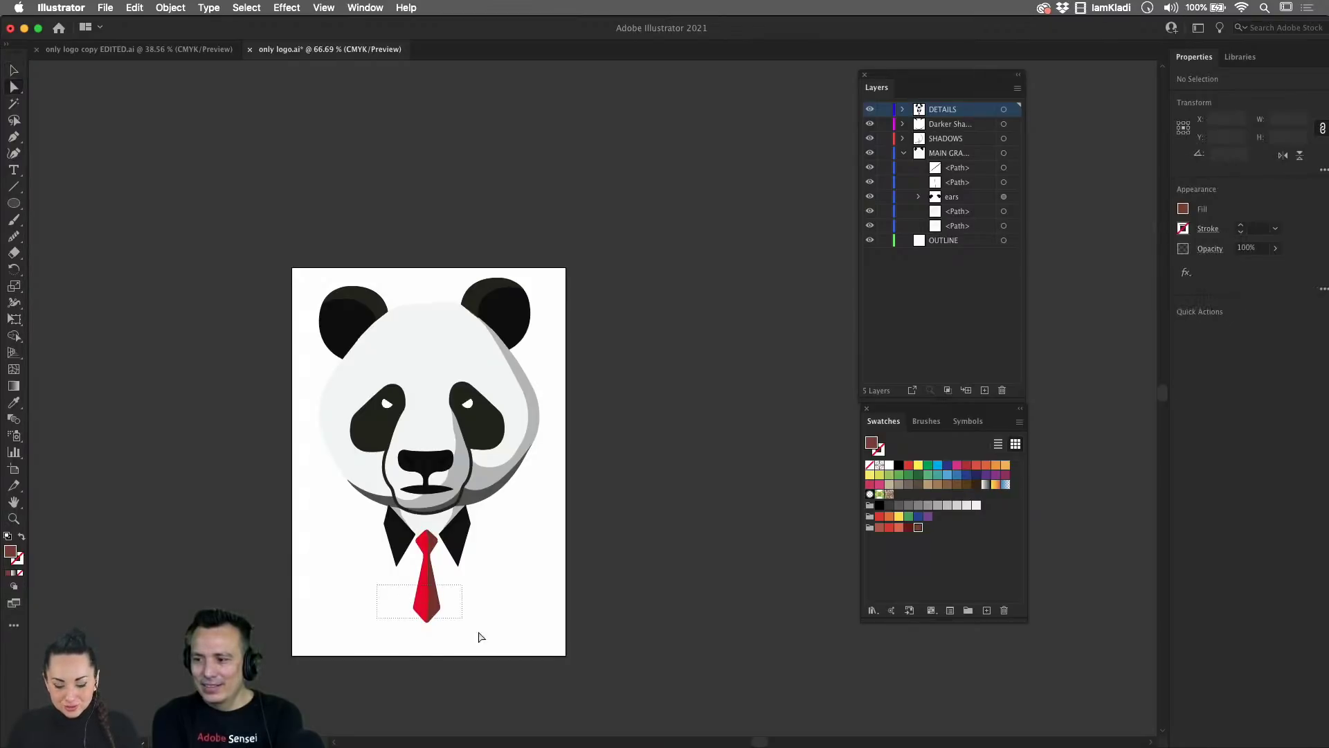
left_click_drag(420, 587, 611, 716)
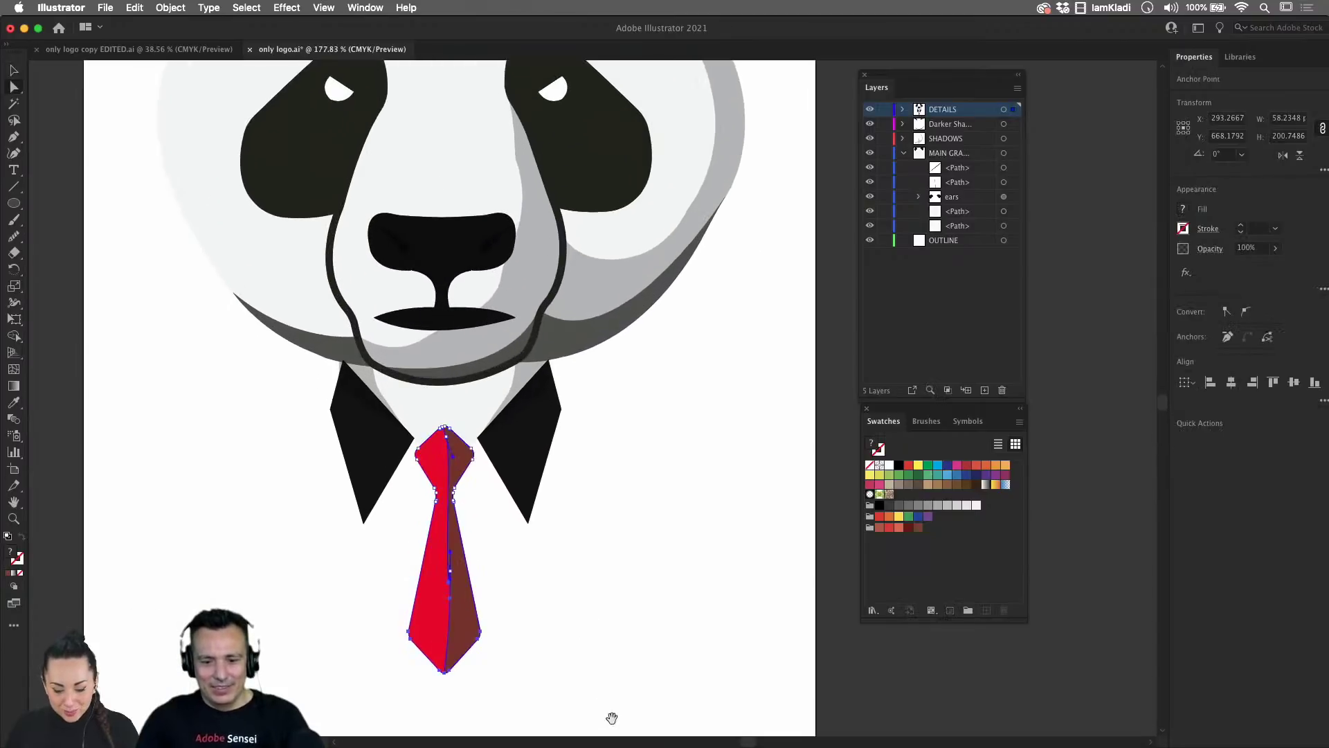
left_click_drag(486, 619, 597, 661)
left_click_drag(412, 537, 454, 543)
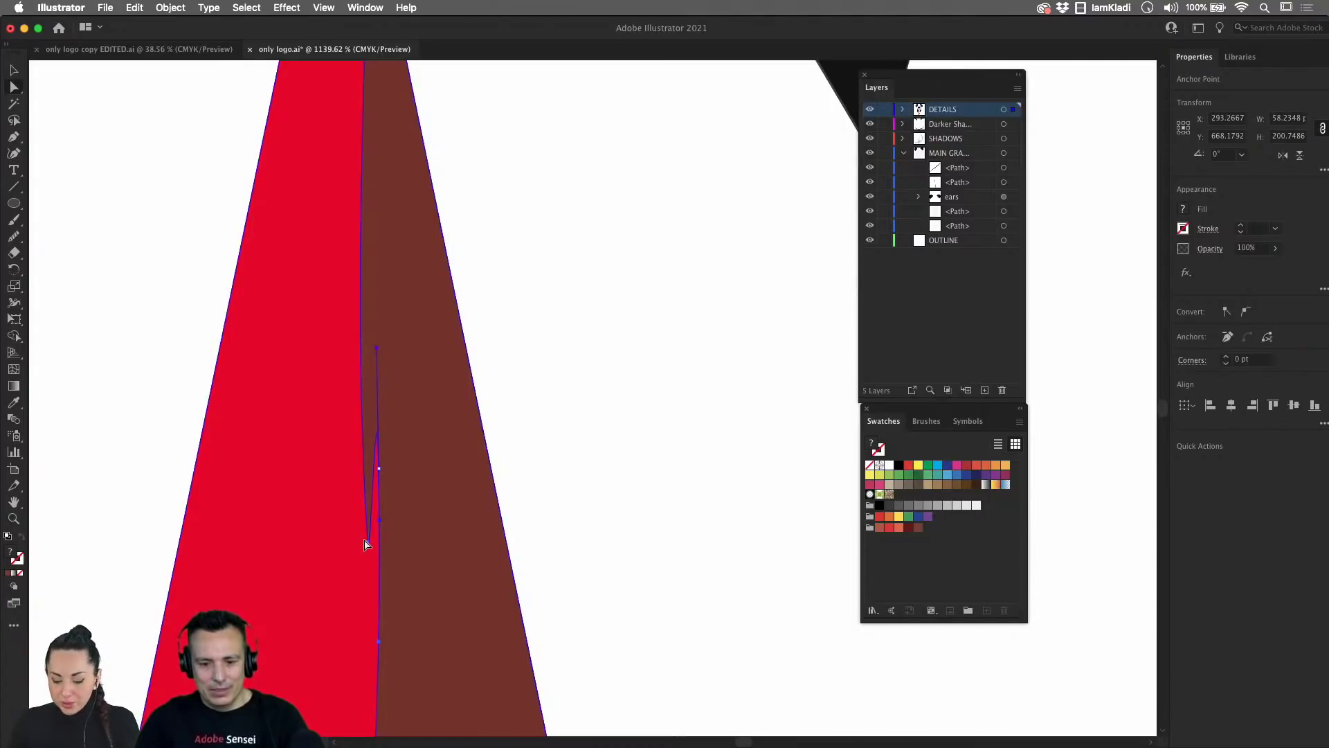
key("p")
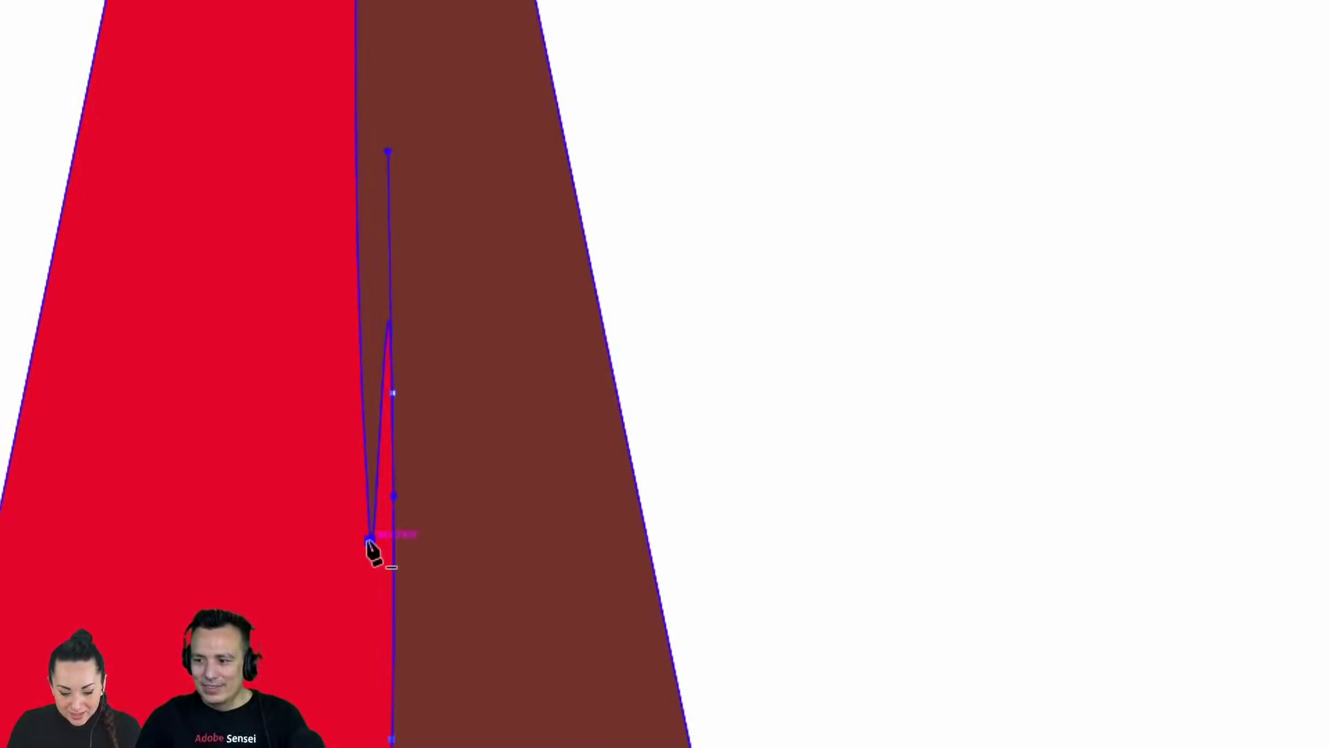
left_click(369, 542)
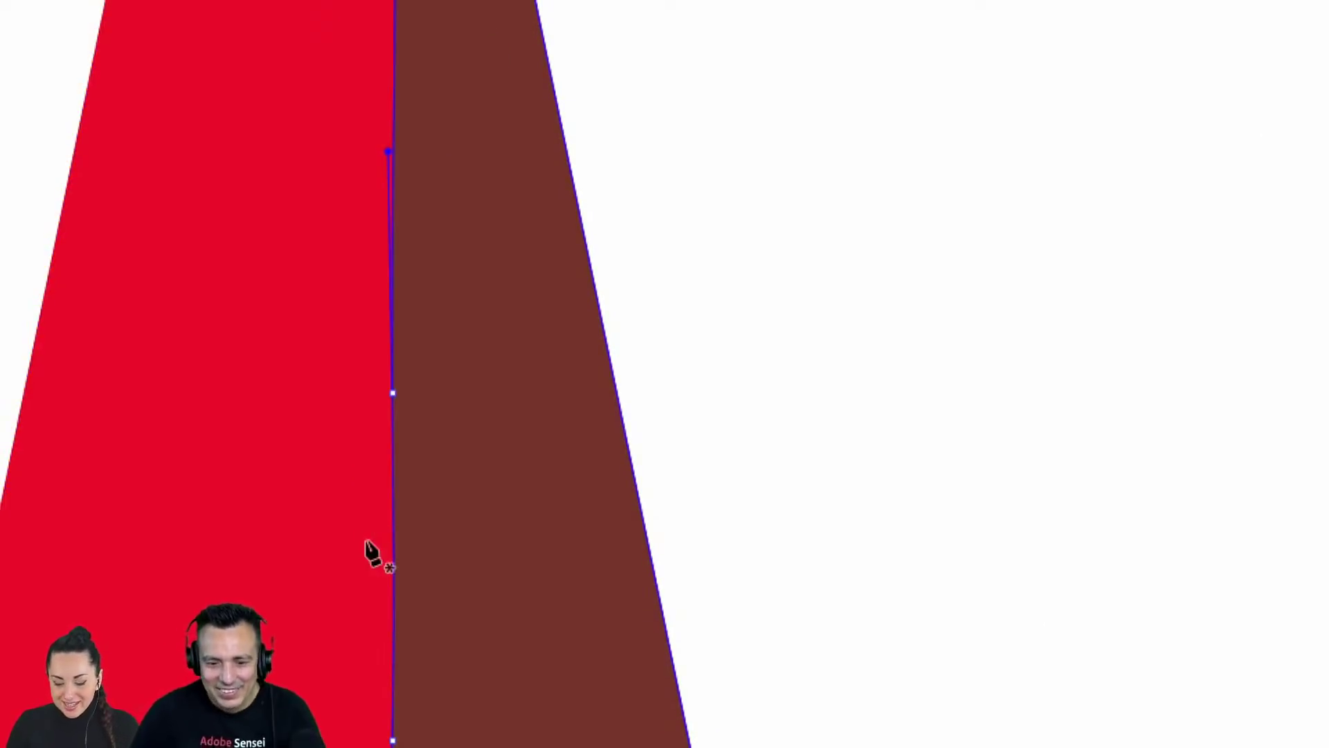
scroll(385, 561, "down", 5)
scroll(453, 510, "down", 6)
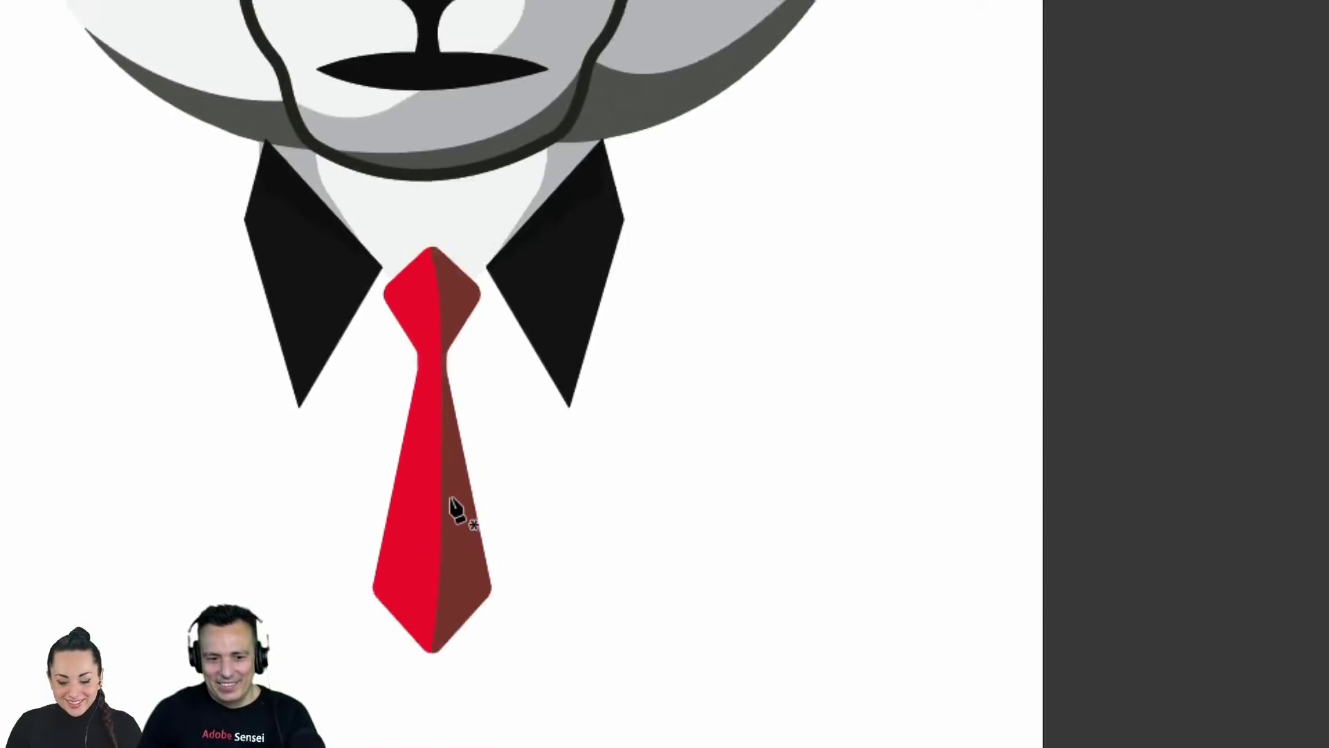
left_click_drag(610, 535, 643, 516)
scroll(644, 516, "down", 3)
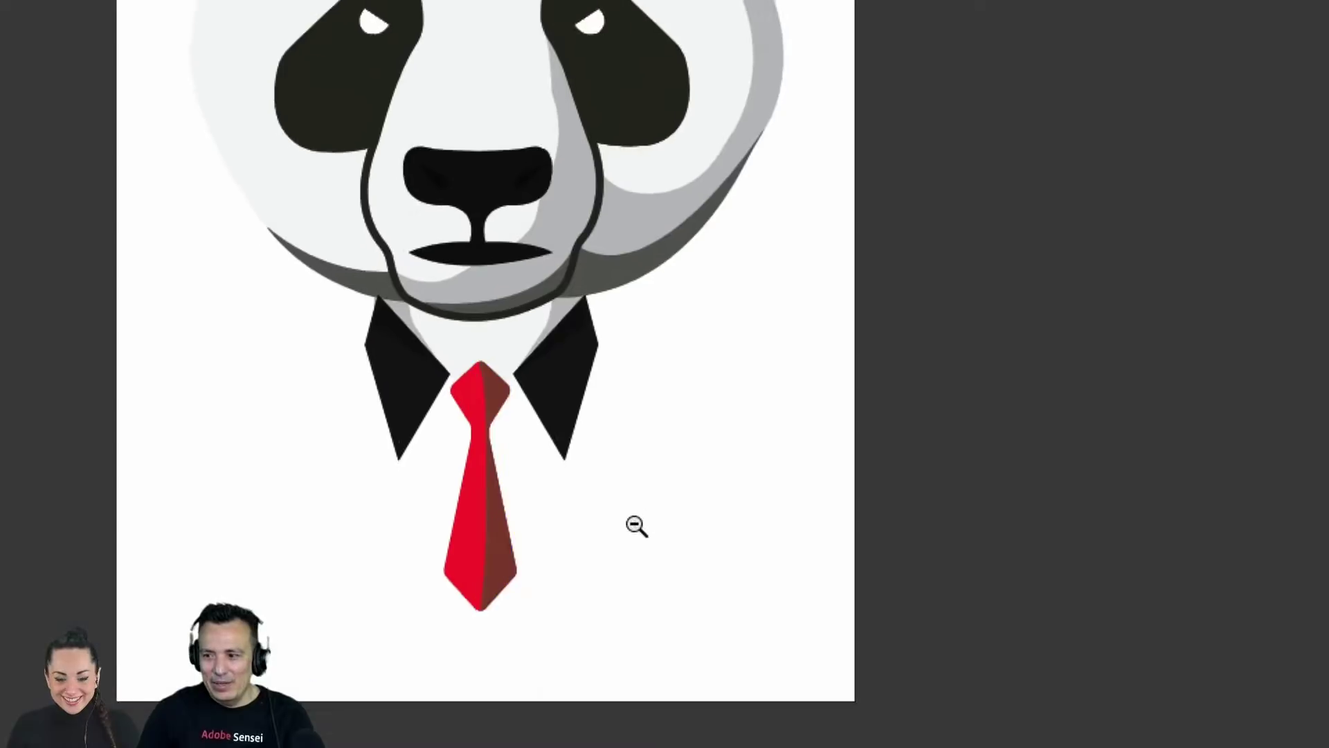
scroll(583, 560, "down", 2)
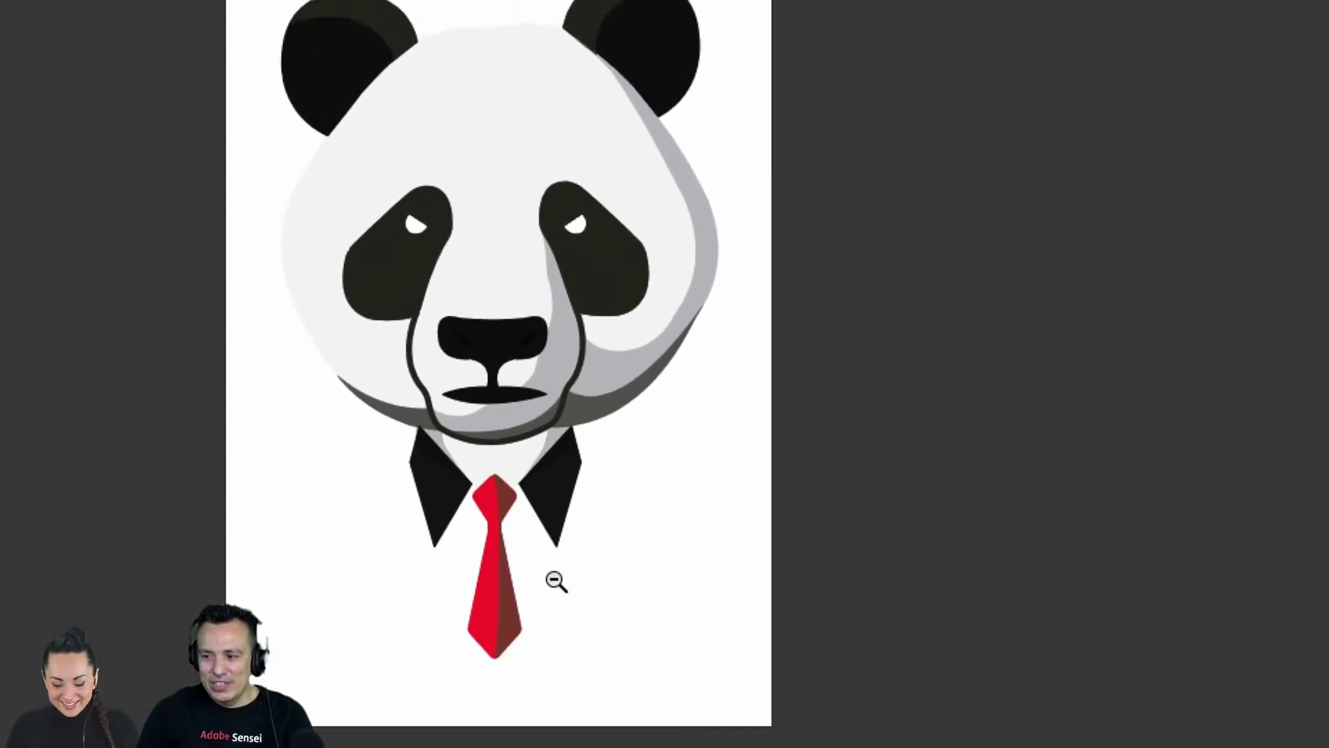
- Duplicate the complete panda artwork onto the dark canvas to the right of the artboard
left_click(509, 574)
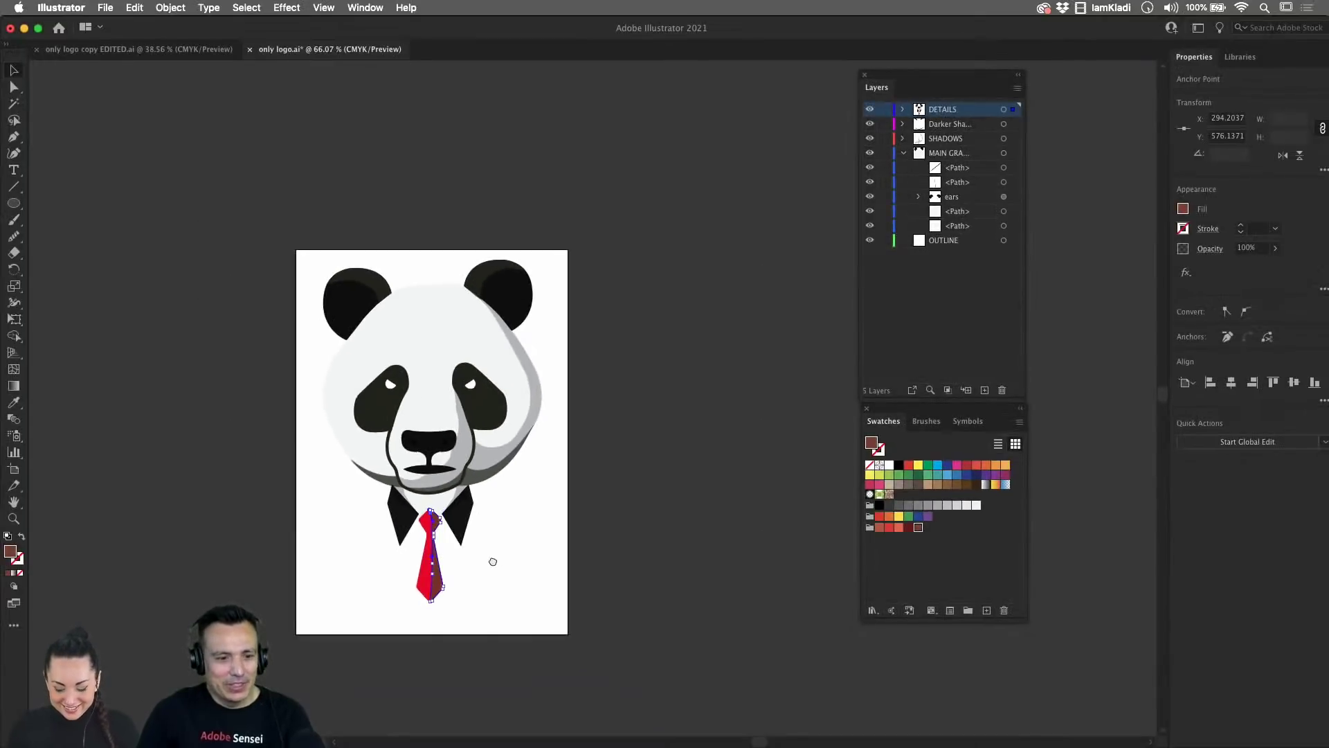
left_click_drag(489, 558, 516, 552)
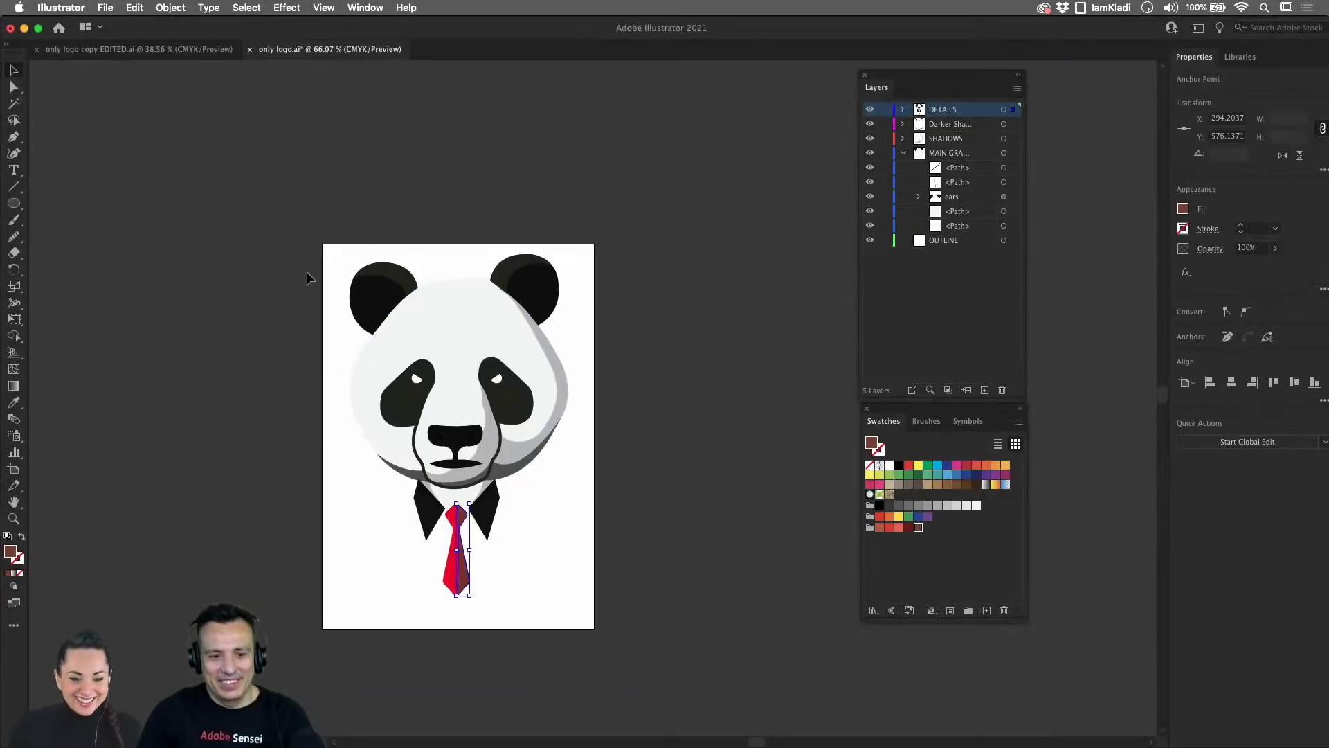
left_click_drag(334, 246, 566, 609)
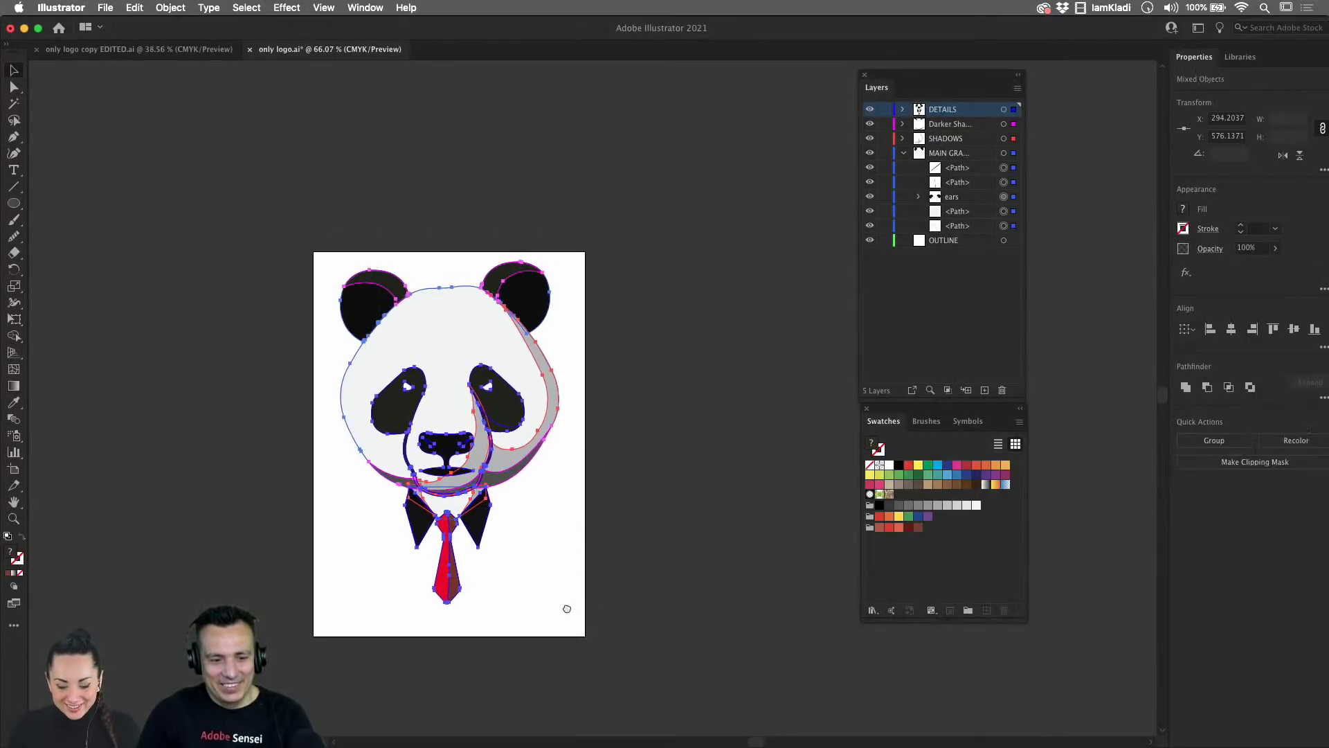
scroll(567, 608, "up", 2)
scroll(566, 609, "right", 1)
key("v")
mouse_move(494, 496)
left_mouse_down()
mouse_move(783, 503)
mouse_move(464, 490)
mouse_move(513, 485)
left_mouse_up()
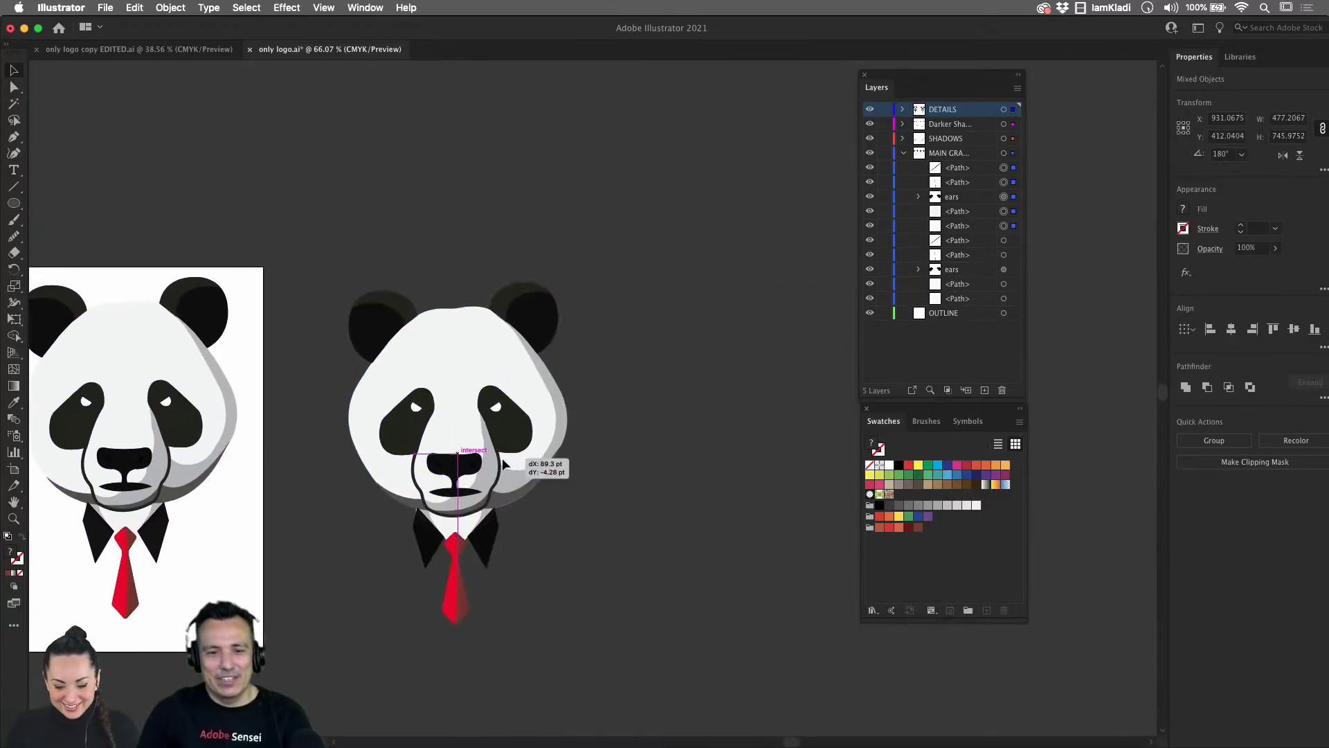
left_click(626, 461)
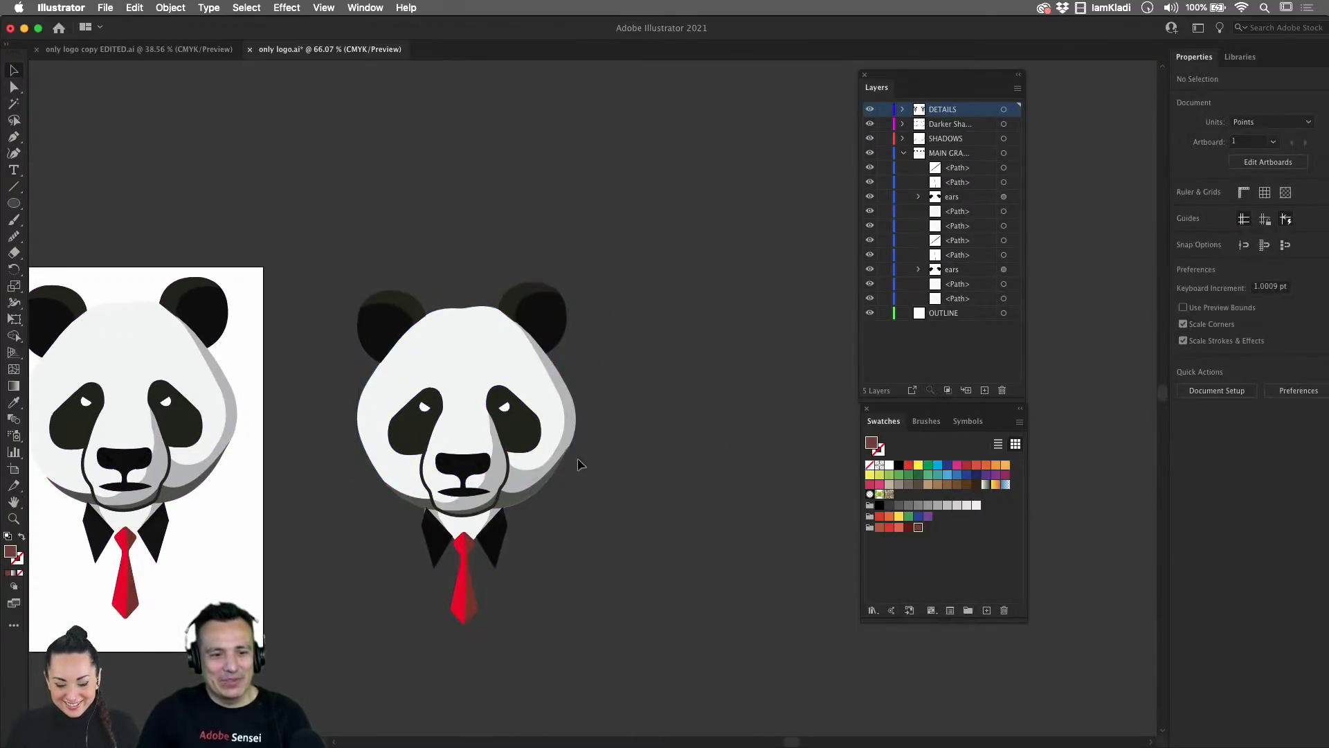
- Reshape the left gray neck shadow on the panda copy so its outer corner is tucked behind the black collar and chin
scroll(499, 443, "up", 5)
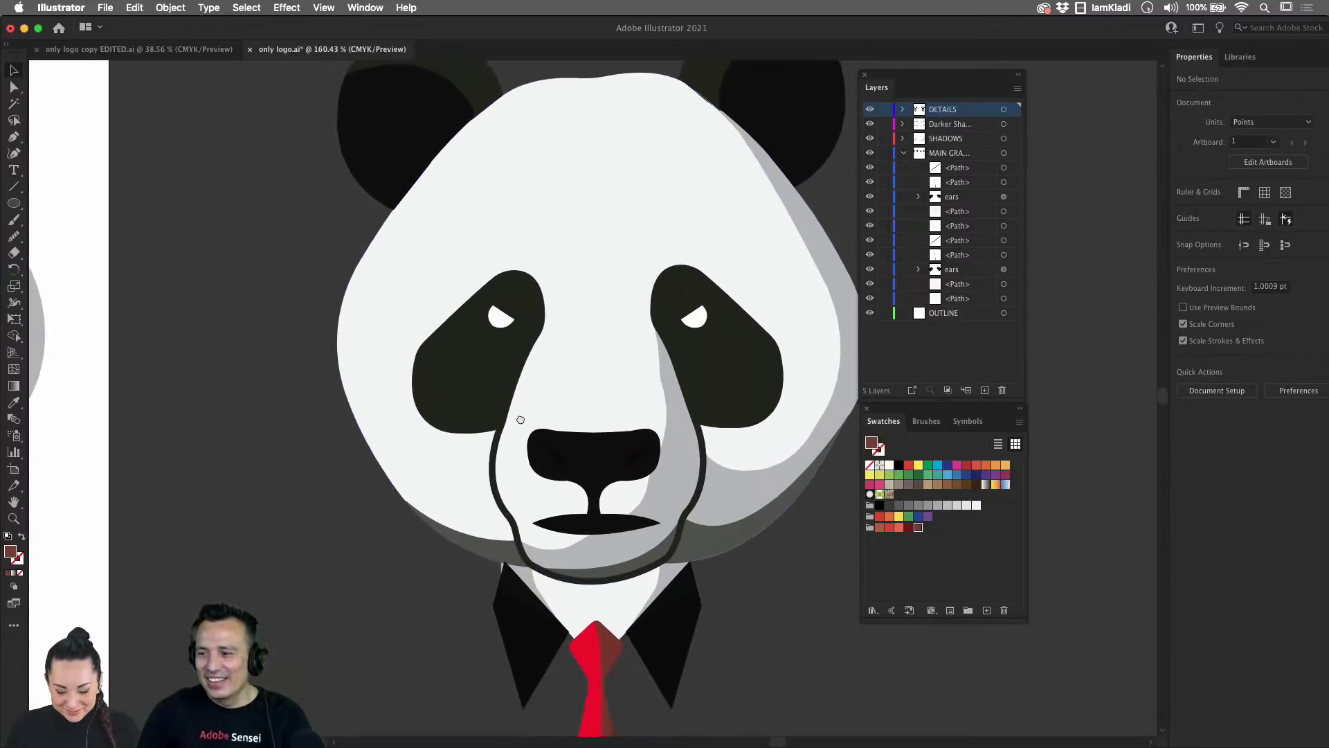
left_click(516, 561)
scroll(543, 613, "up", 3)
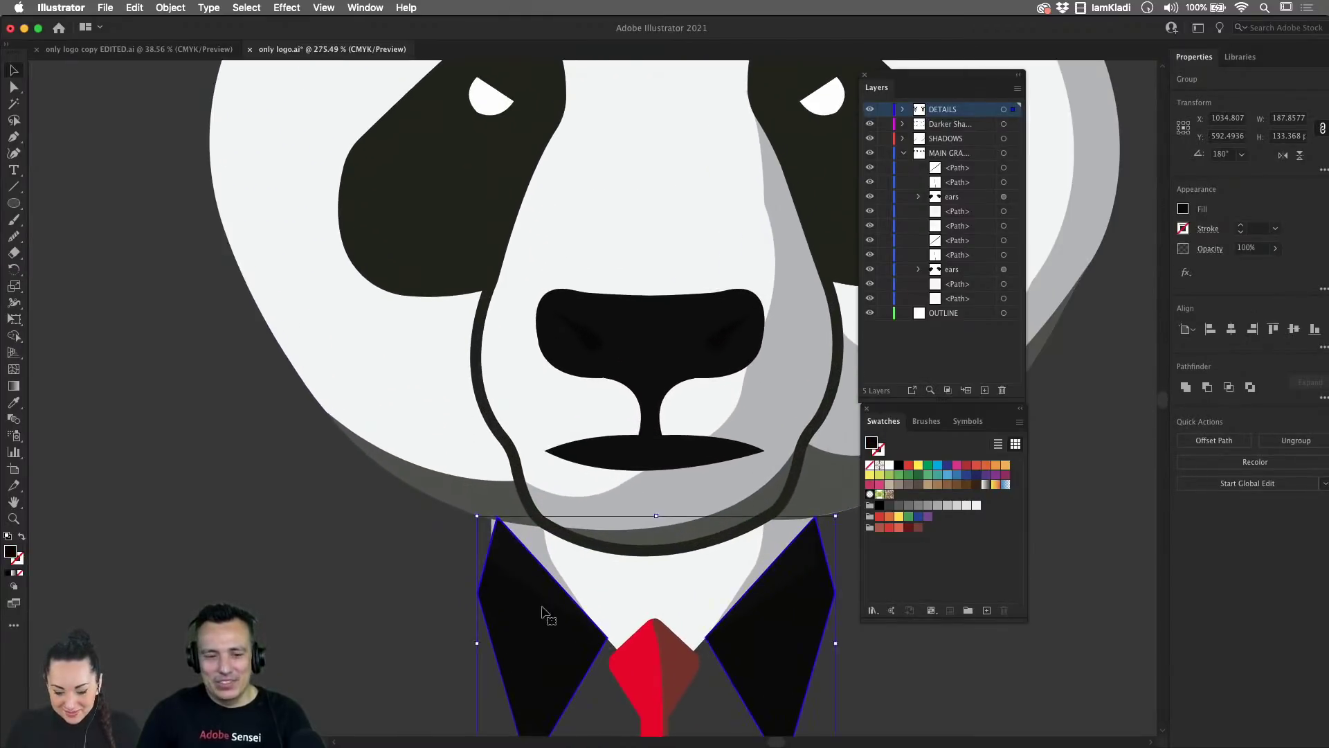
key("a")
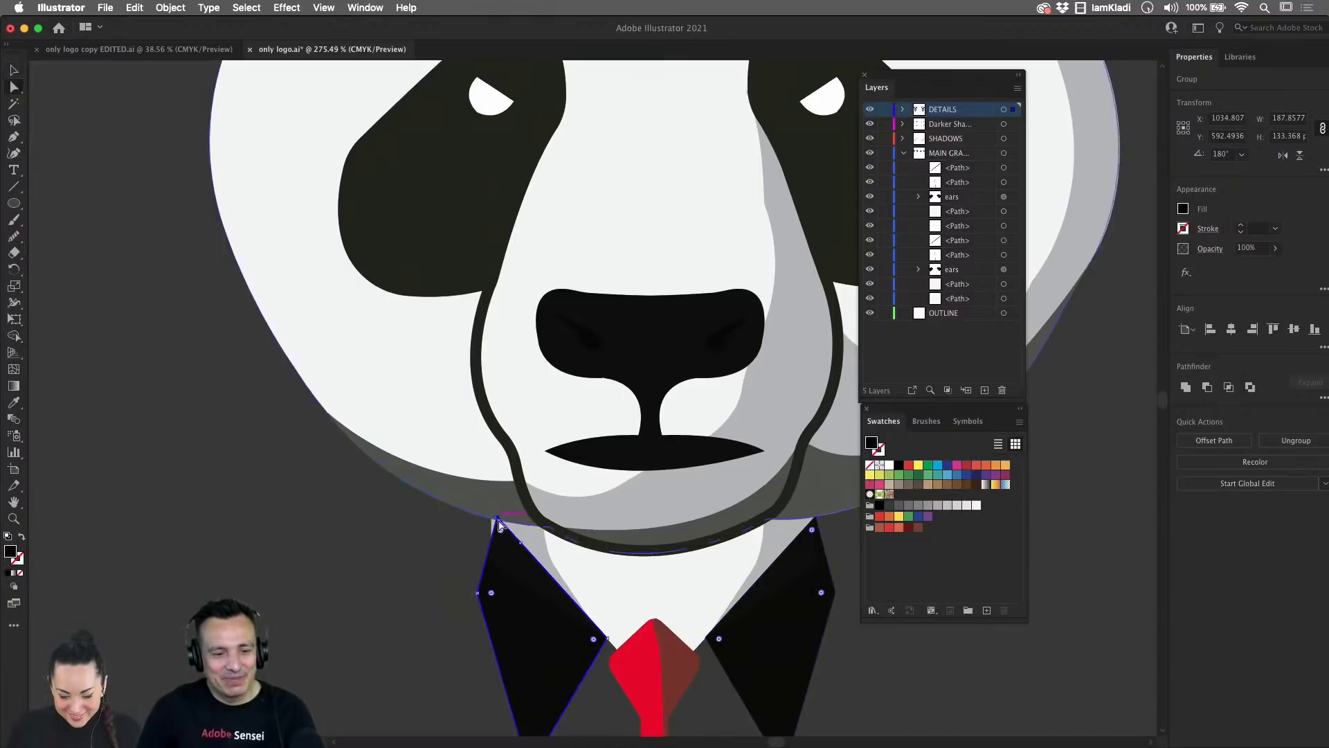
left_click_drag(498, 519, 502, 466)
left_click(519, 582)
scroll(503, 544, "up", 5)
left_click_drag(629, 605, 445, 466)
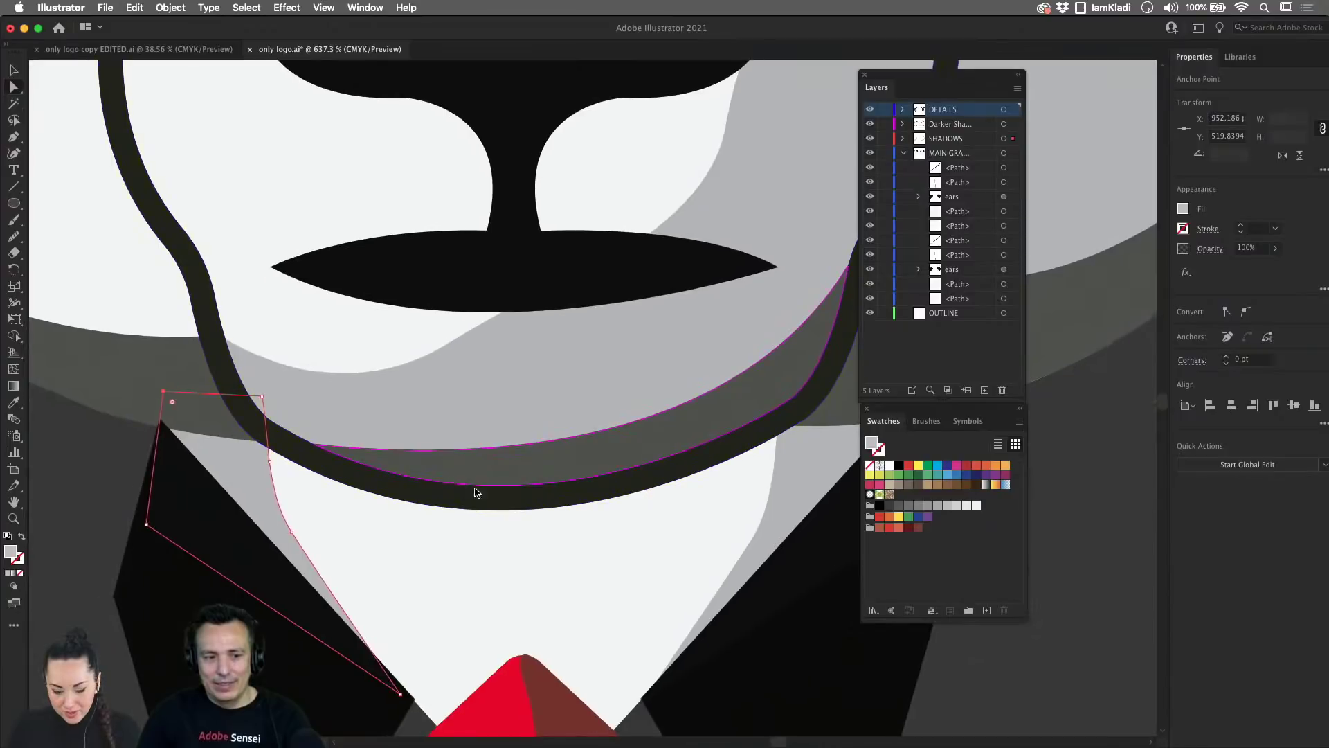
scroll(476, 492, "down", 10)
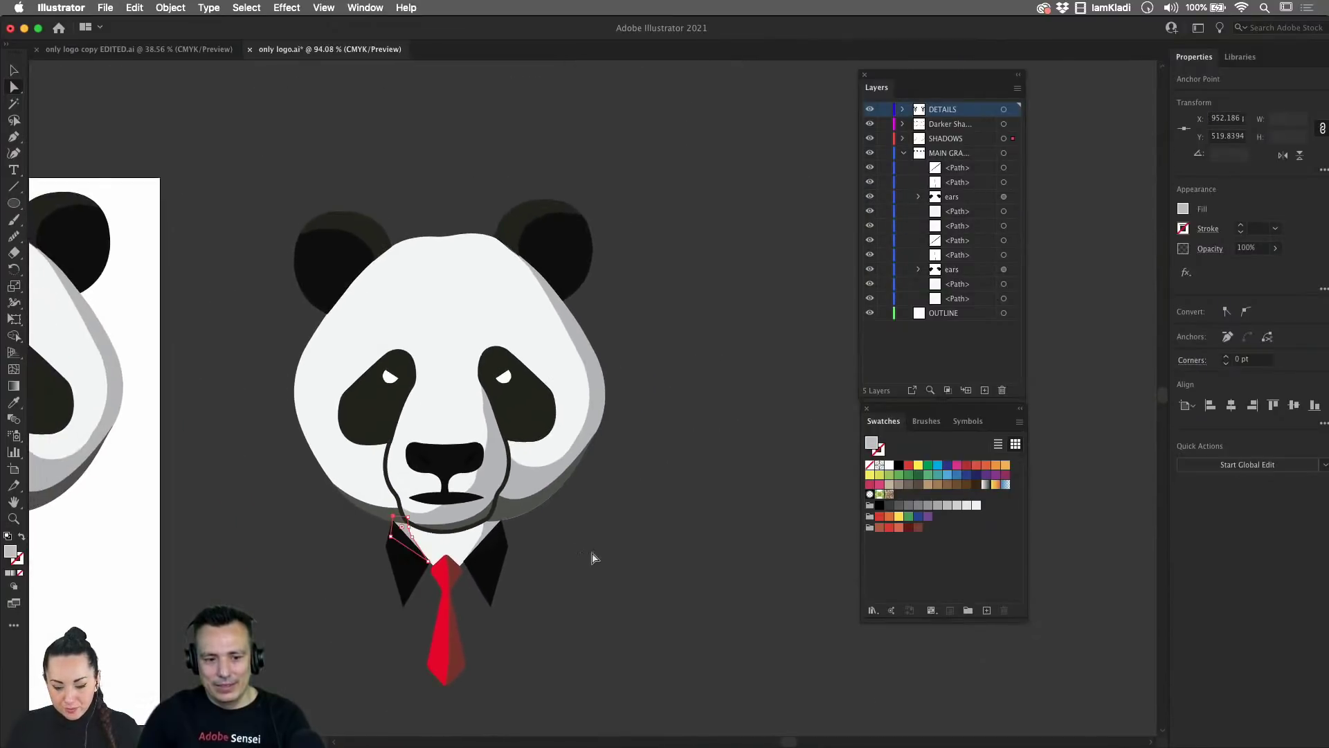
scroll(534, 362, "left", 5)
scroll(534, 362, "down", 2)
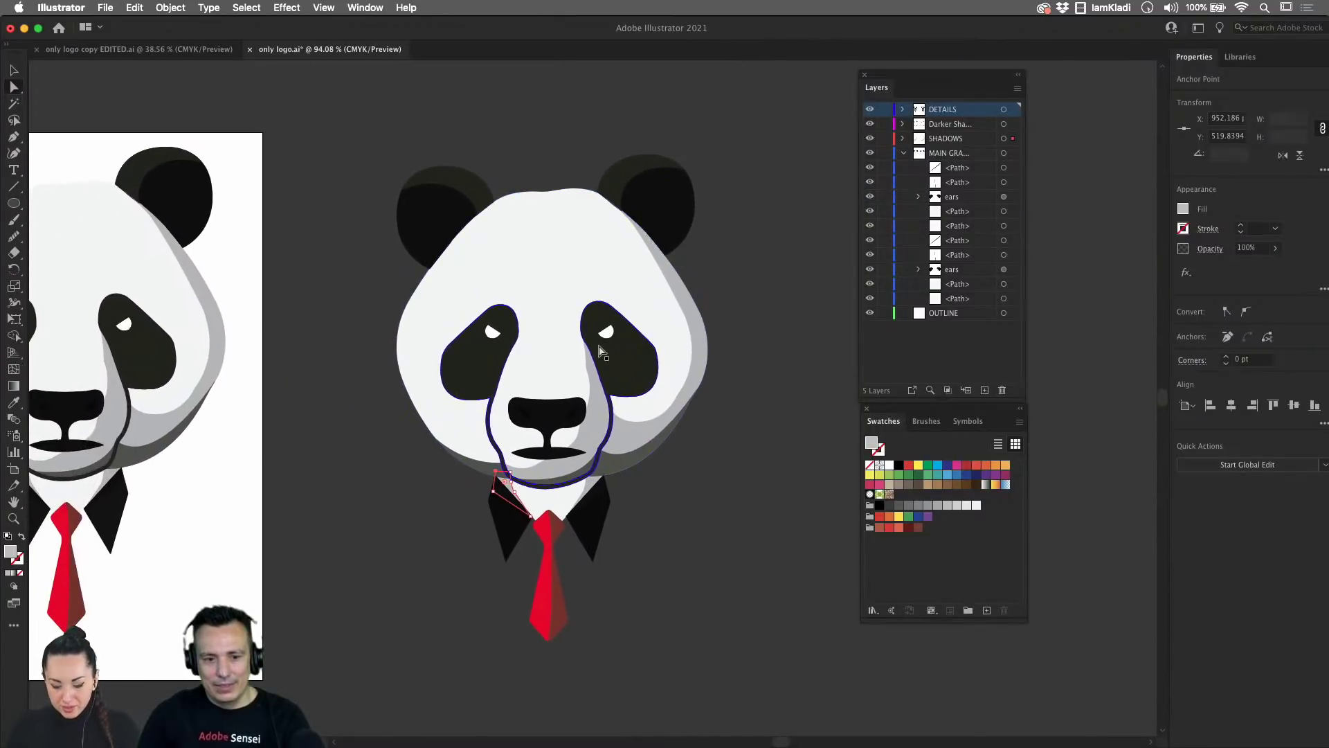
left_click(700, 490)
- Duplicate the whole panda copy in place on the DETAILS layer and unite the duplicate into a single silhouette shape
key("v")
left_click_drag(339, 111, 758, 640)
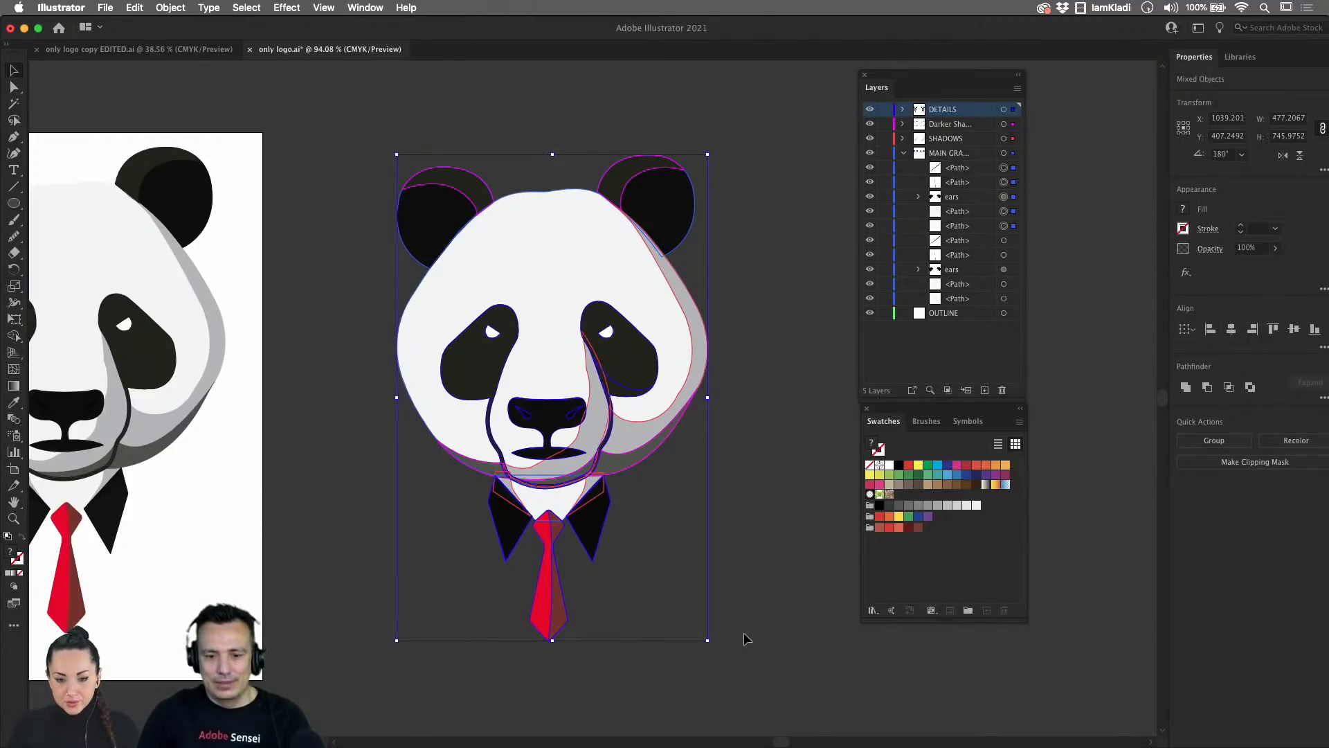
key("a")
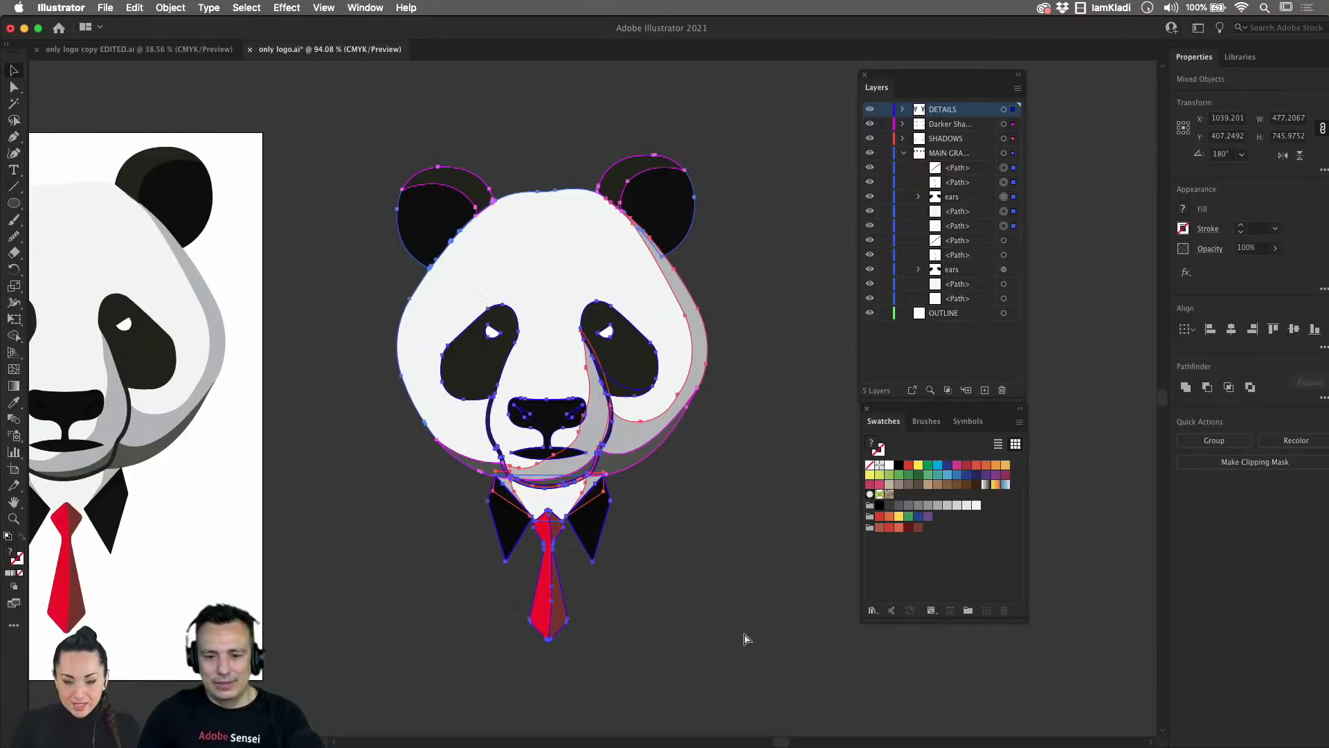
key("v")
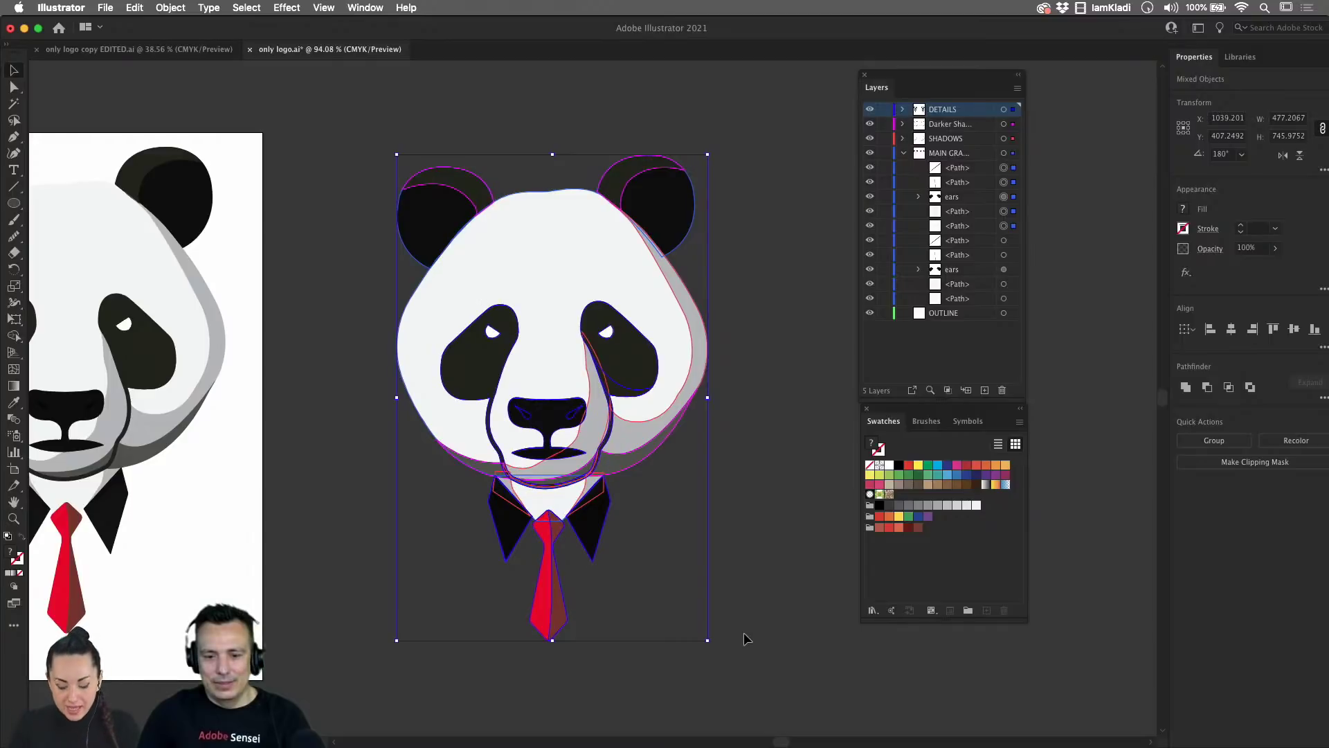
key("a")
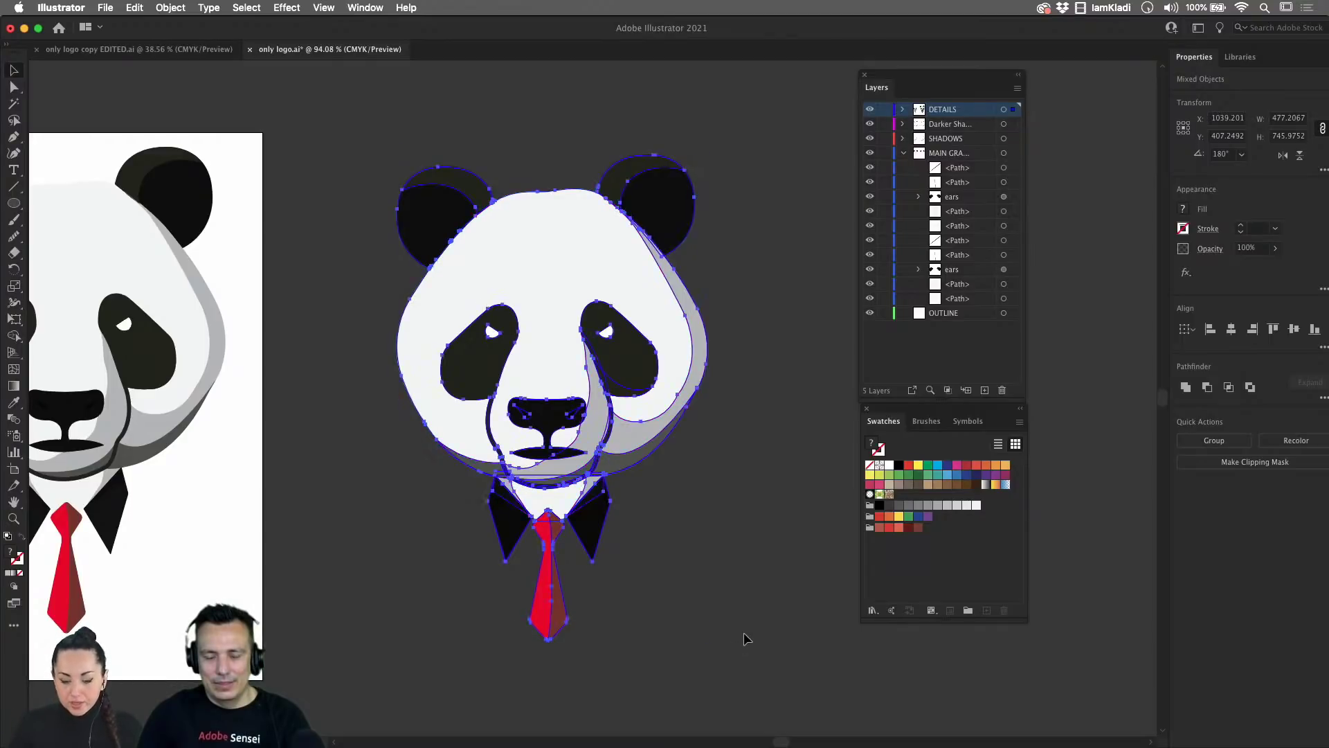
key("v")
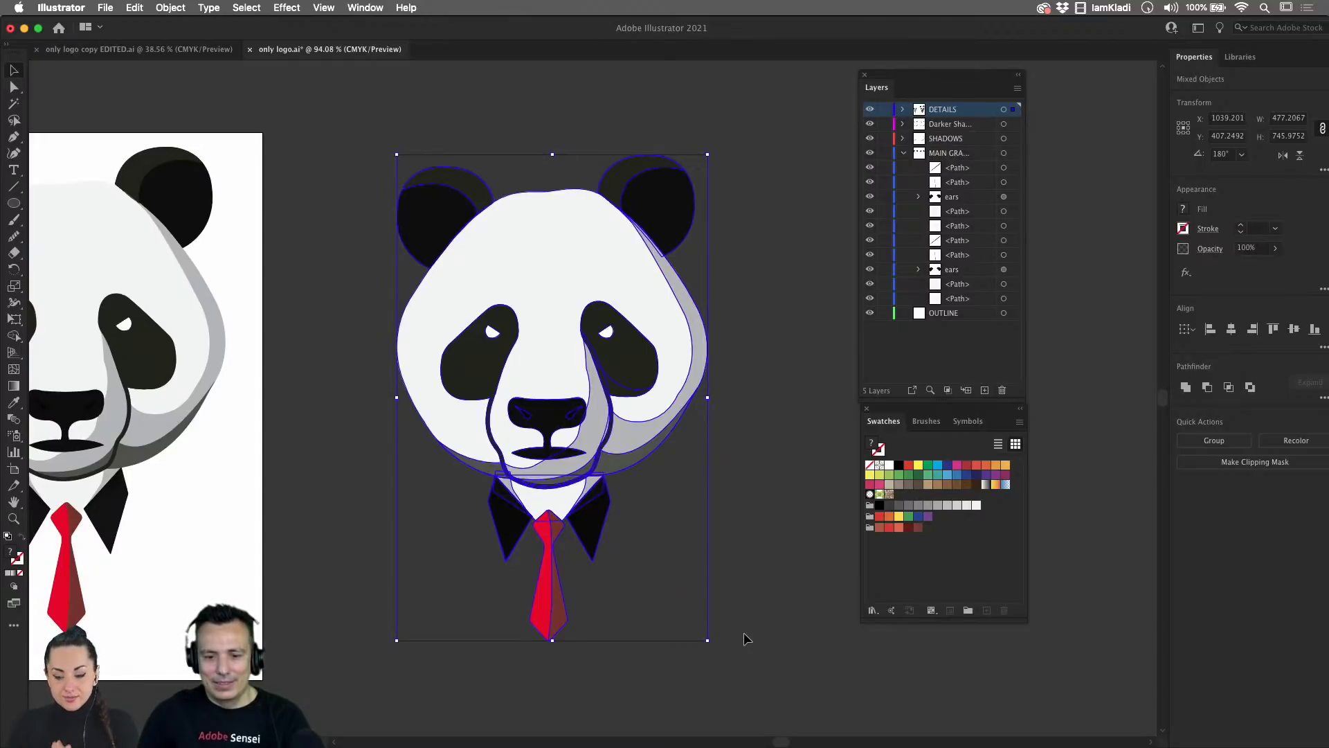
left_click(1186, 388)
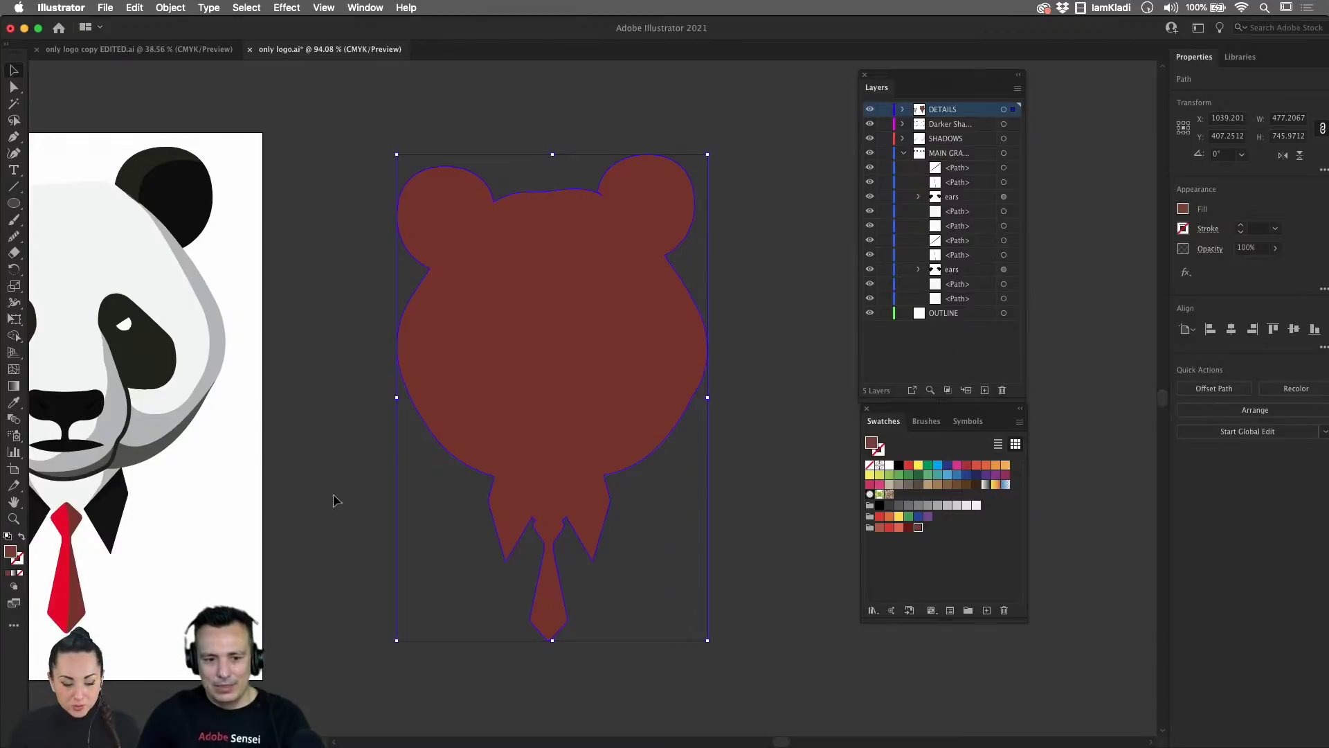
- Remove the silhouette's fill and give it a black stroke 2 mm thick
left_click(19, 573)
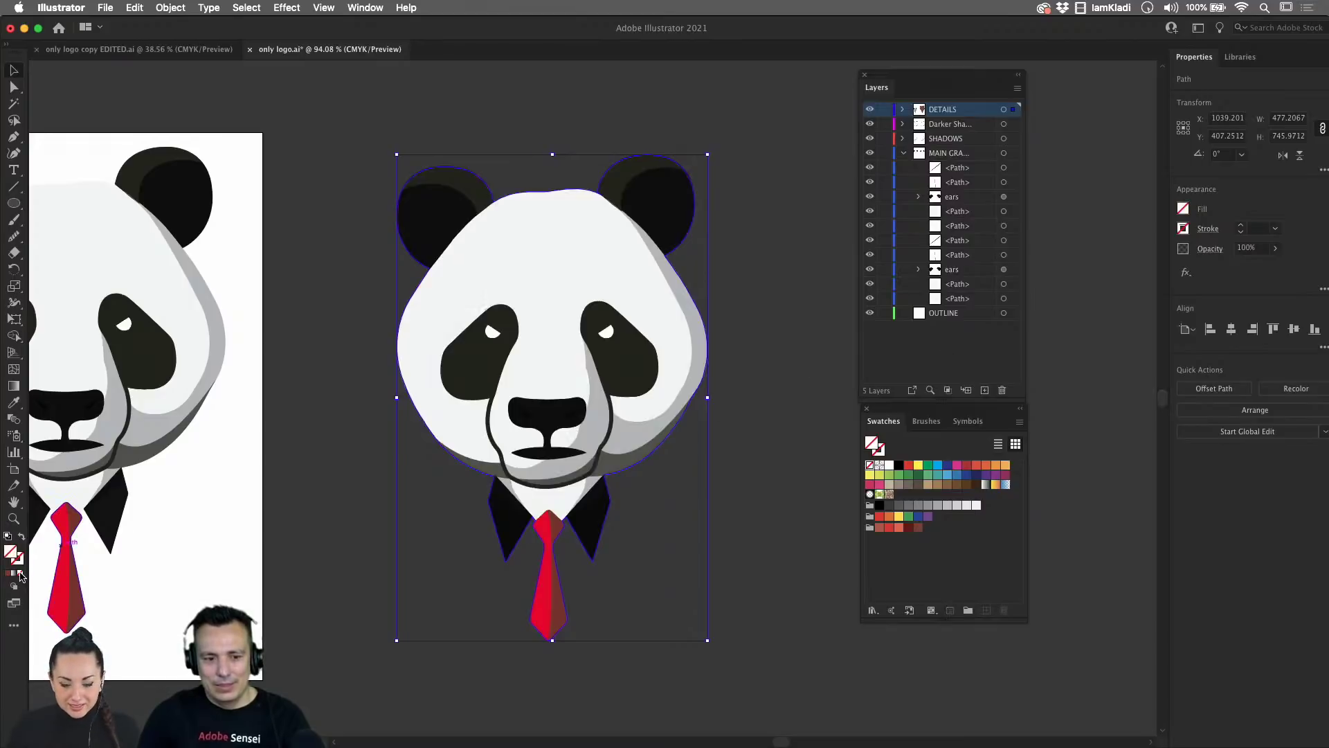
left_click(21, 568)
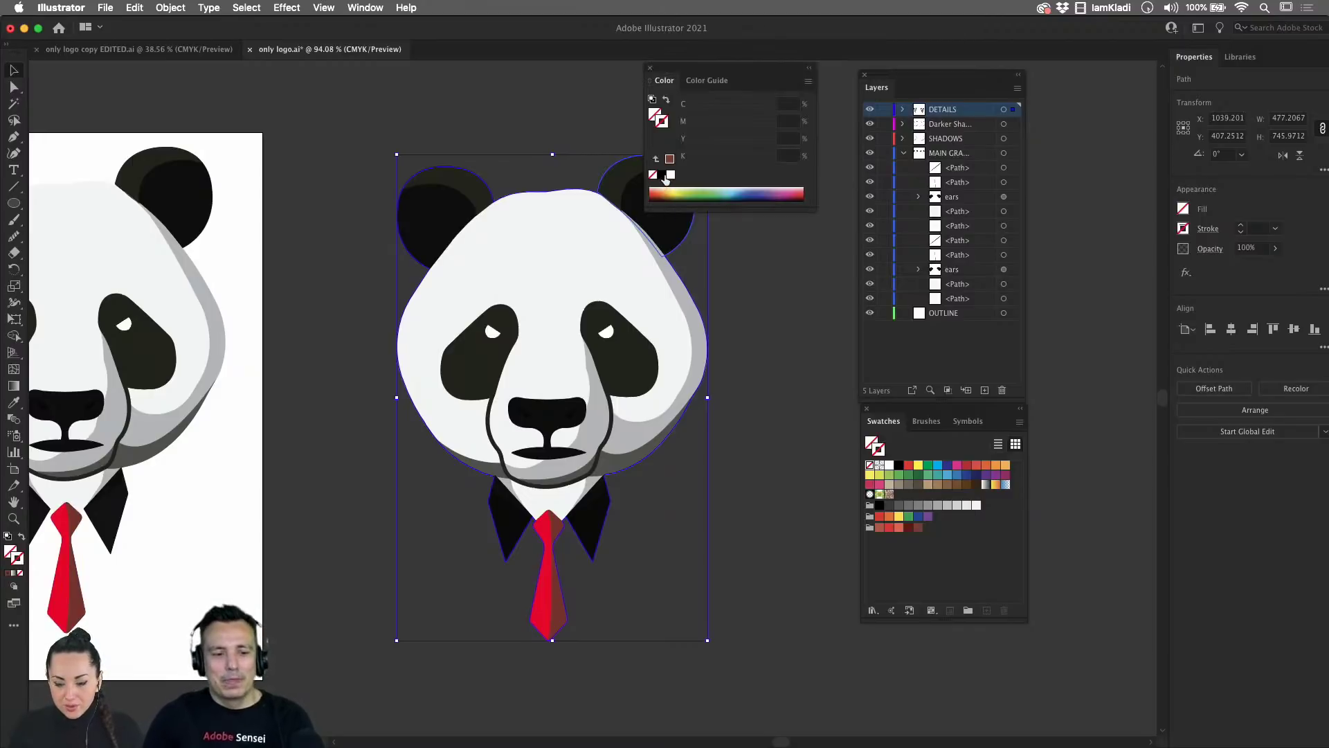
left_click(1183, 229)
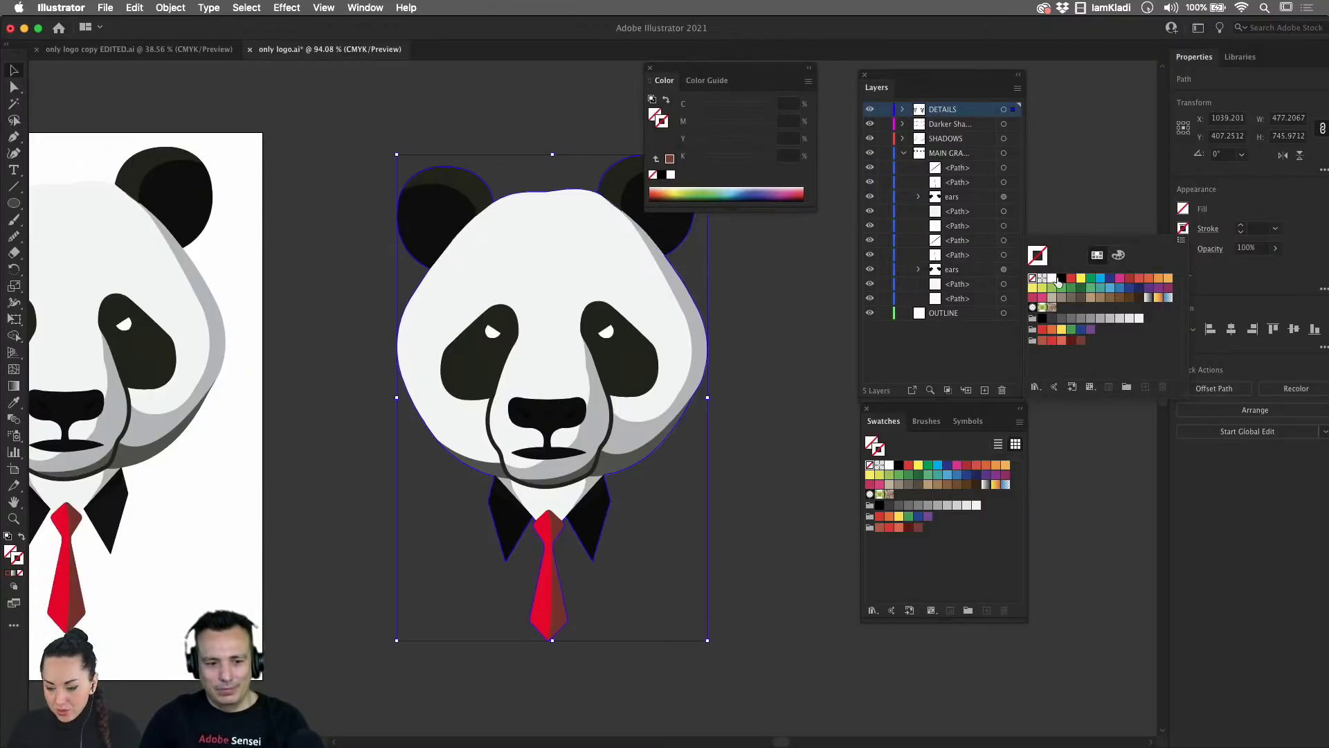
left_click(1062, 279)
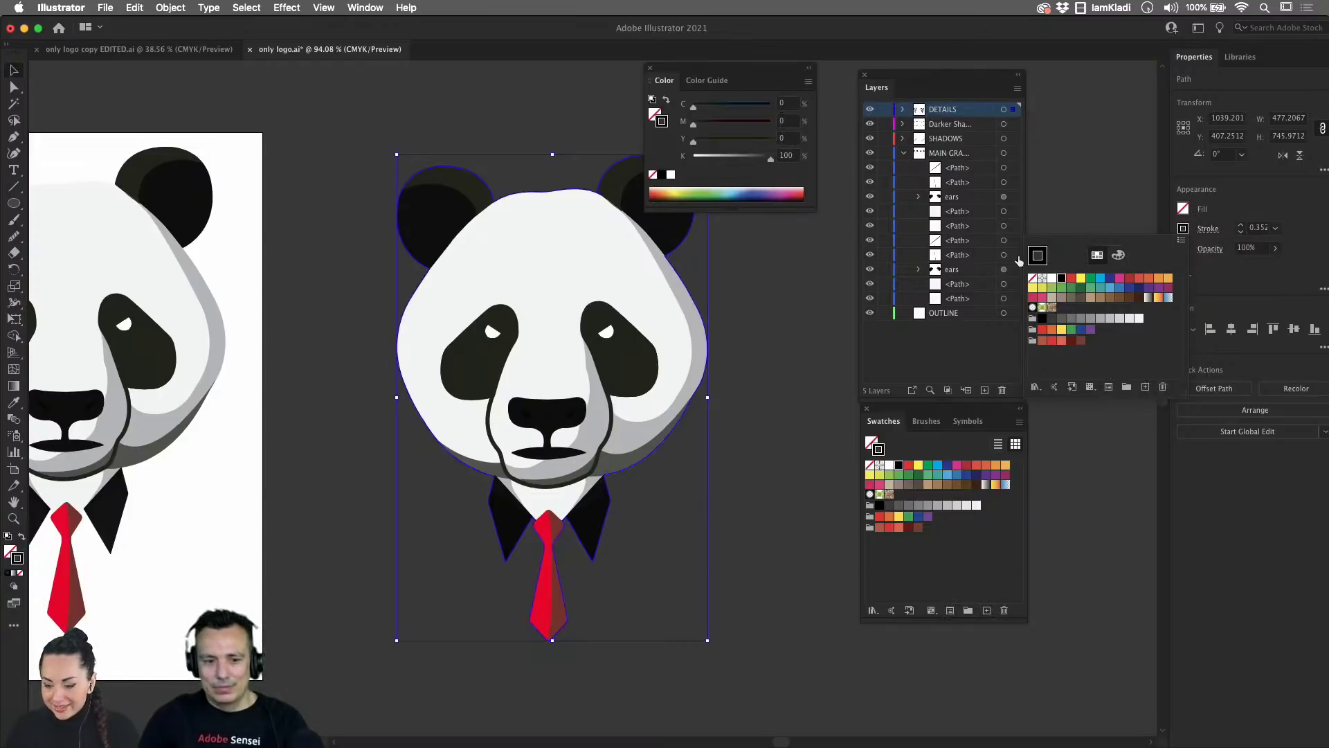
left_click(1241, 227)
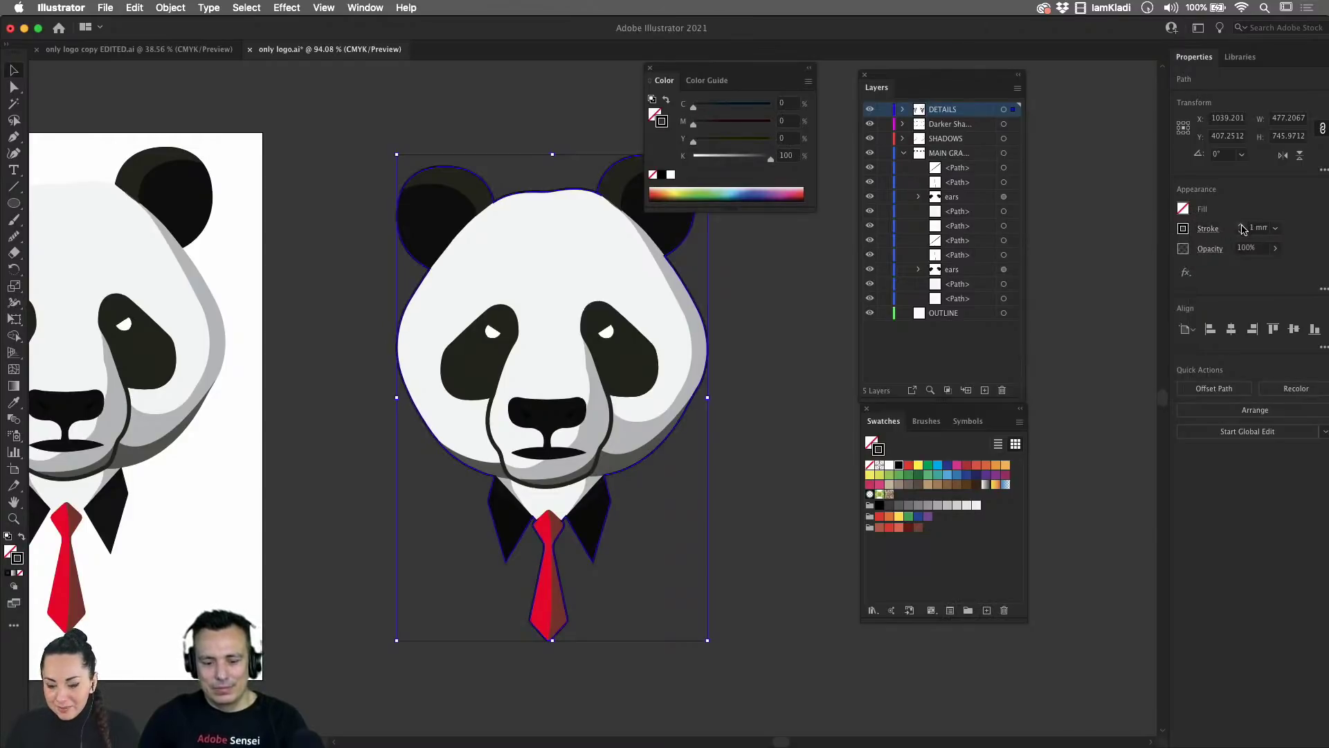
left_click(1241, 226)
left_click(1241, 227)
left_click(1242, 232)
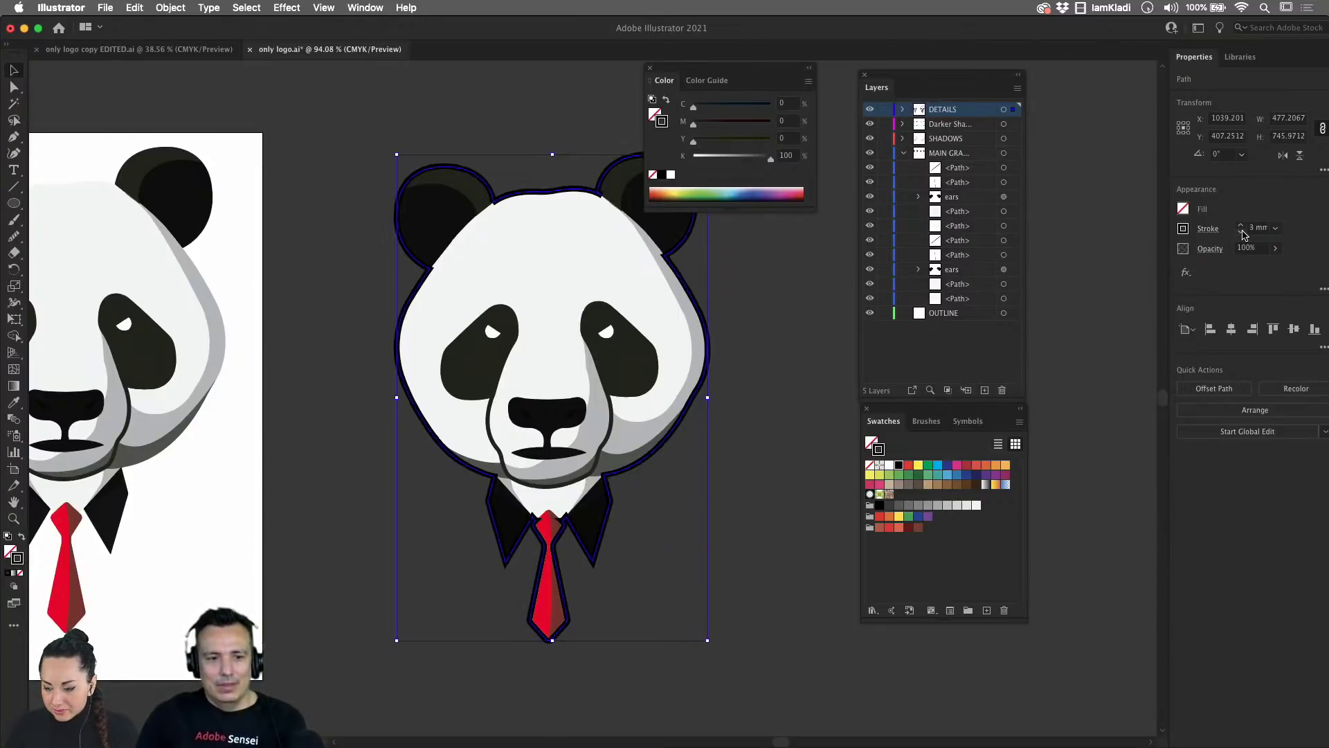
left_click(1242, 231)
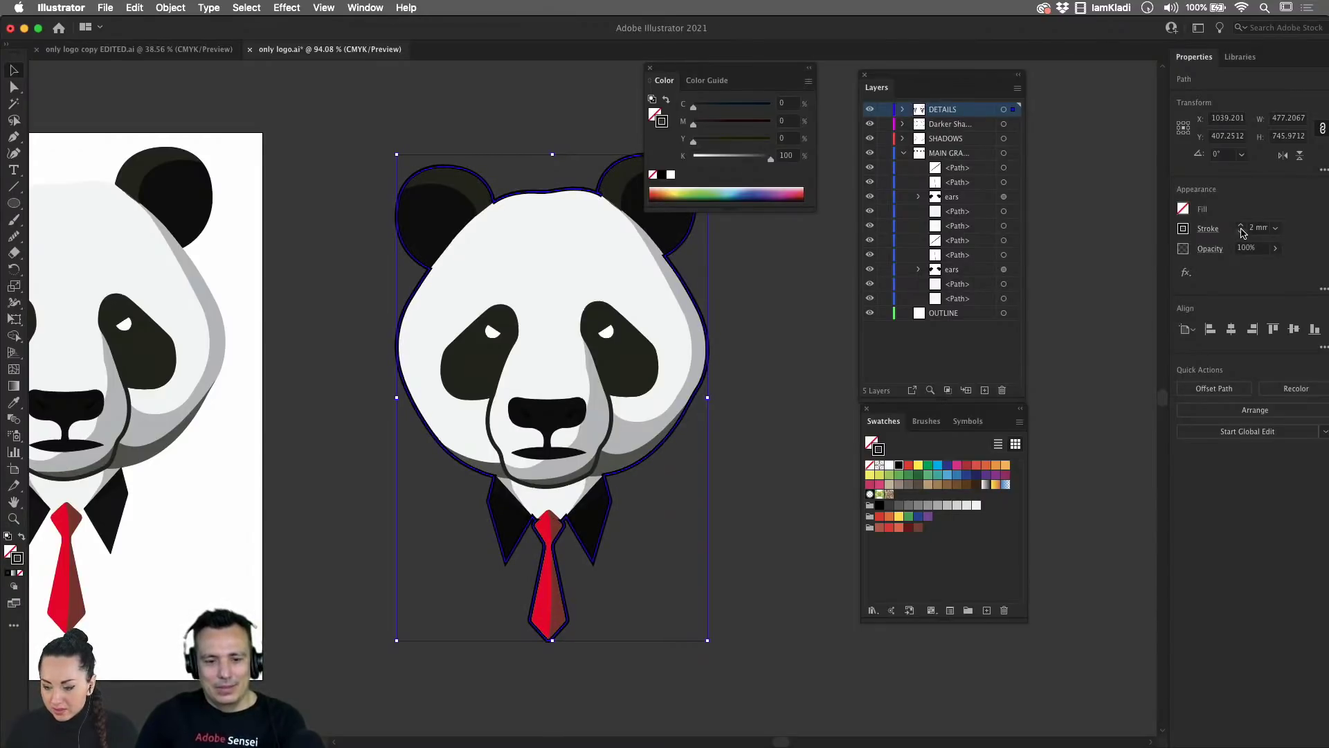
- Align the silhouette's stroke to the outside and give it a round cap and round join
left_click(1208, 230)
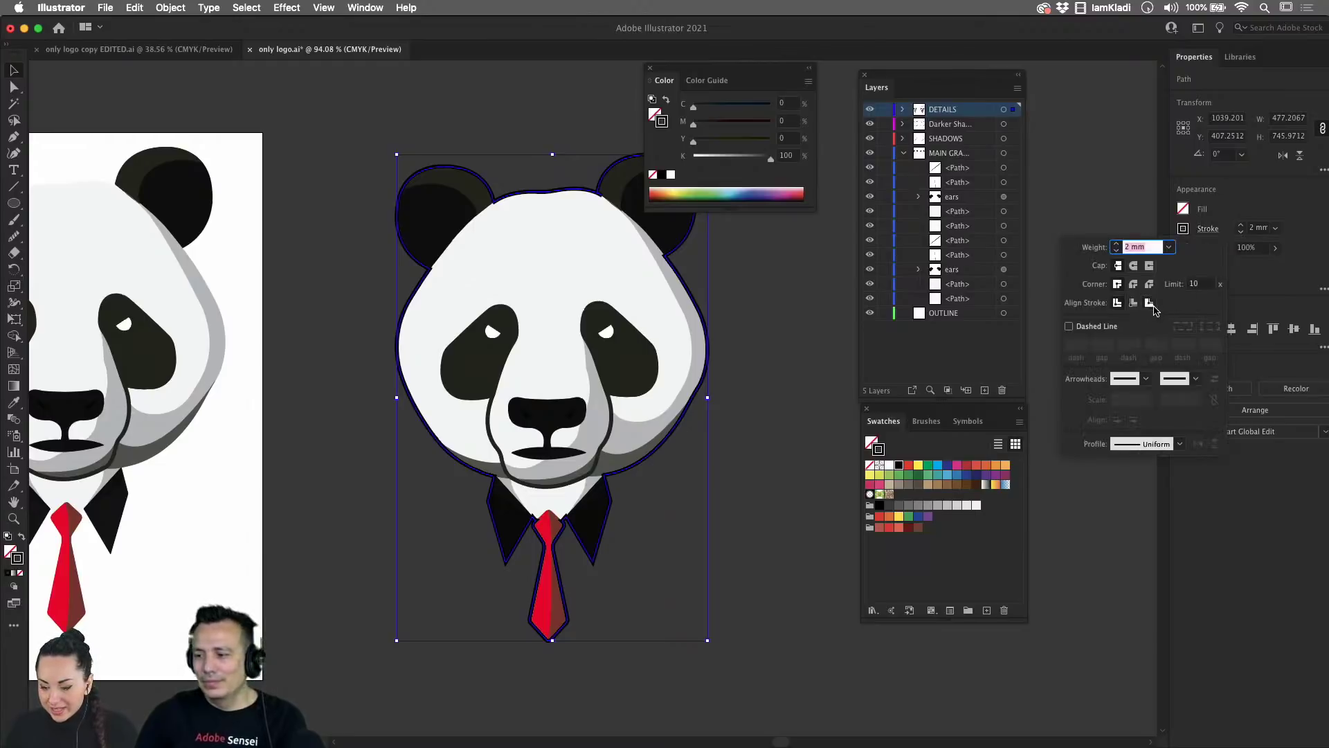
left_click(1150, 304)
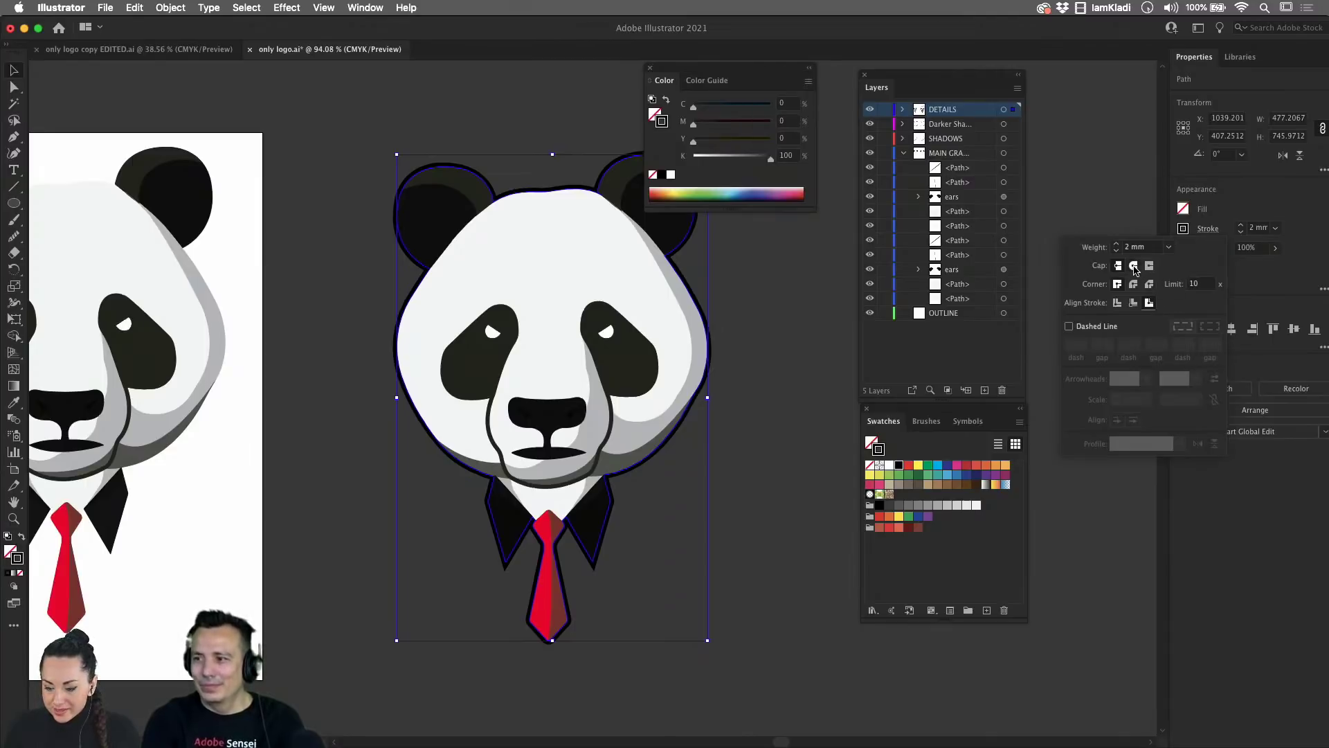
left_click(1135, 266)
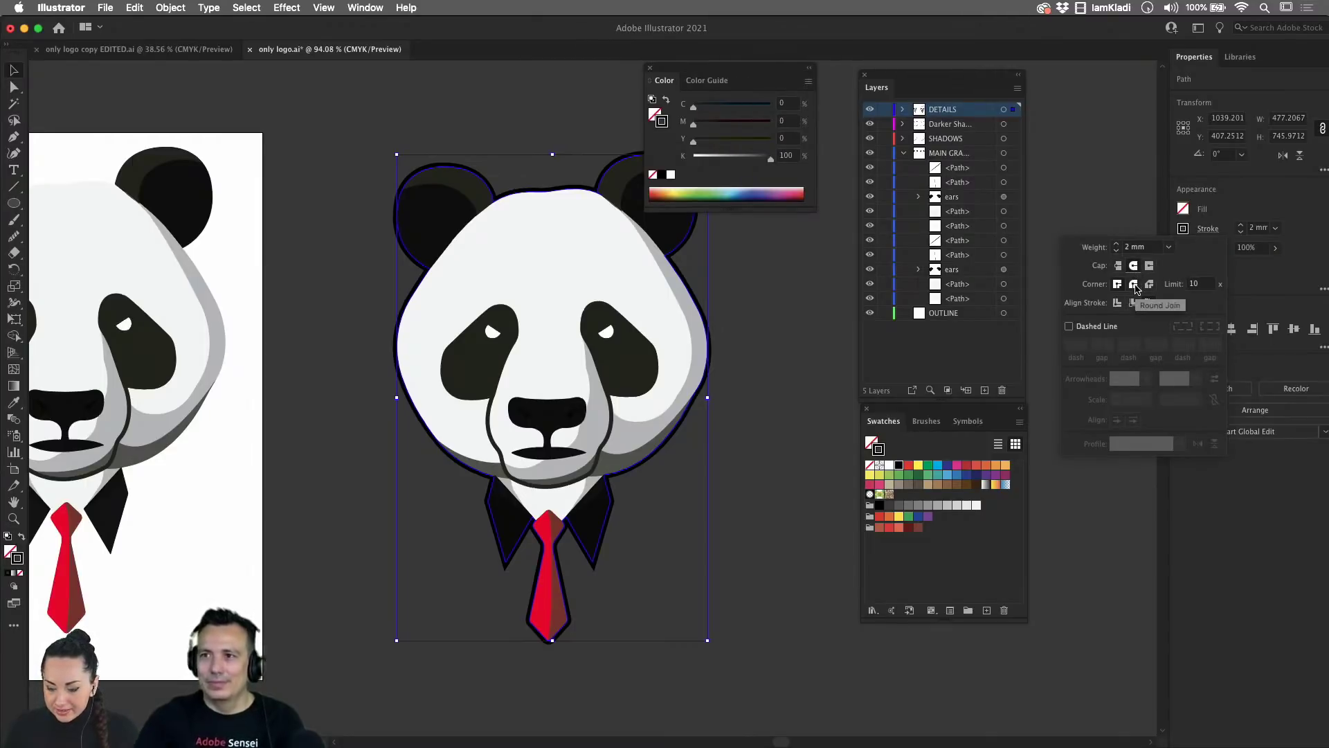
left_click(1136, 286)
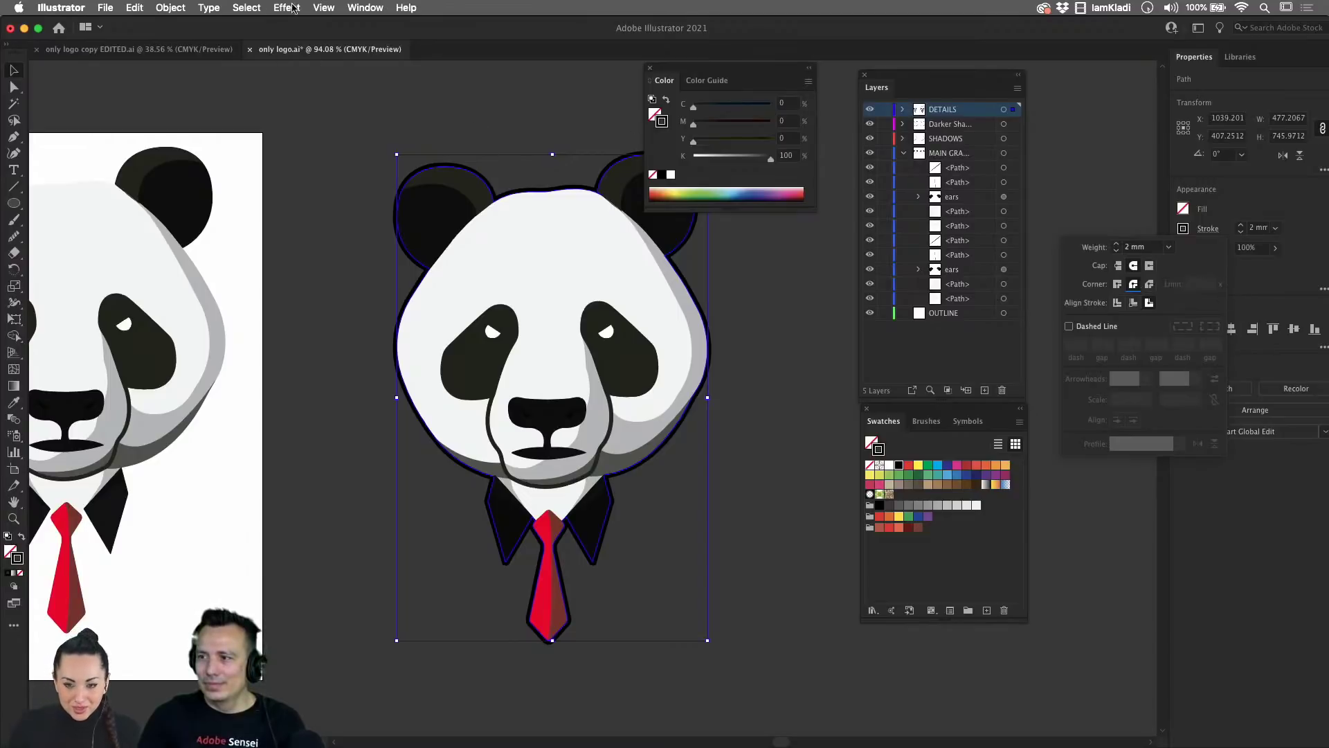
- Show the full Appearance attributes of the silhouette outline around the panda copy, with room for additional strokes
left_click(352, 9)
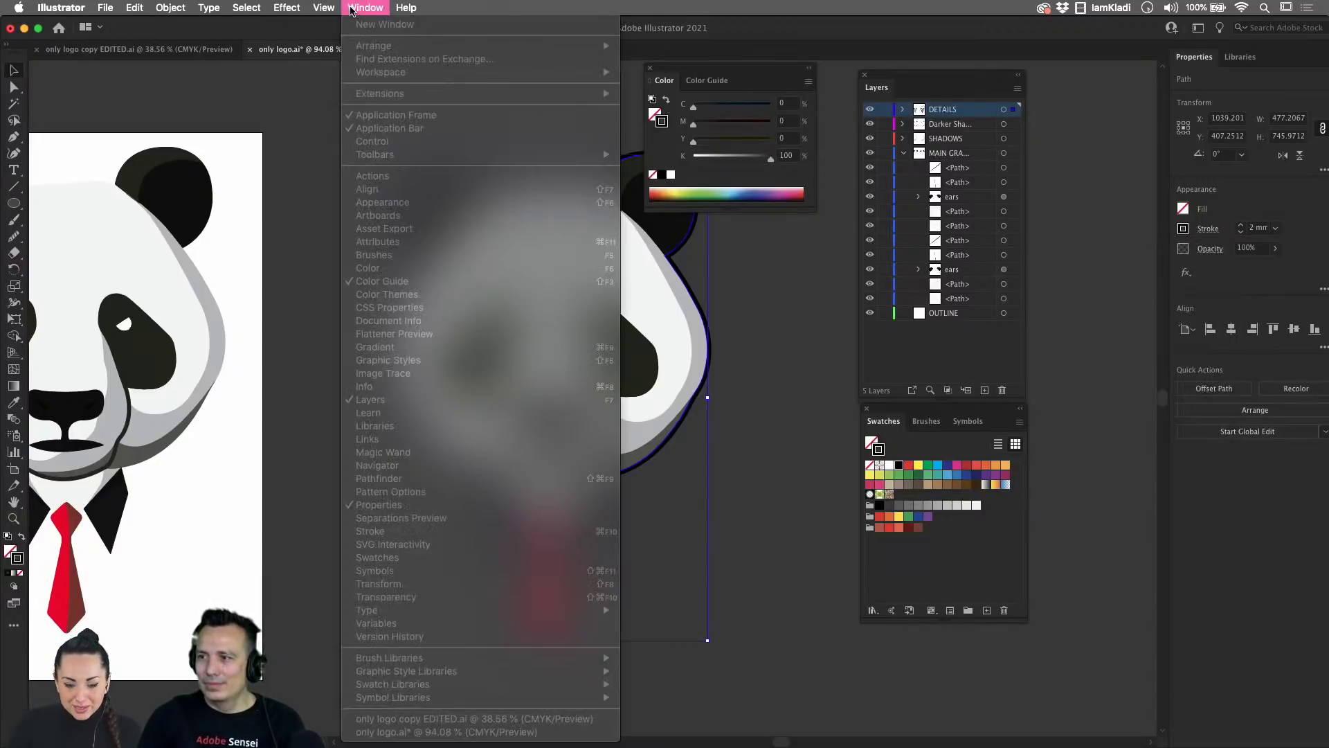
left_click(770, 362)
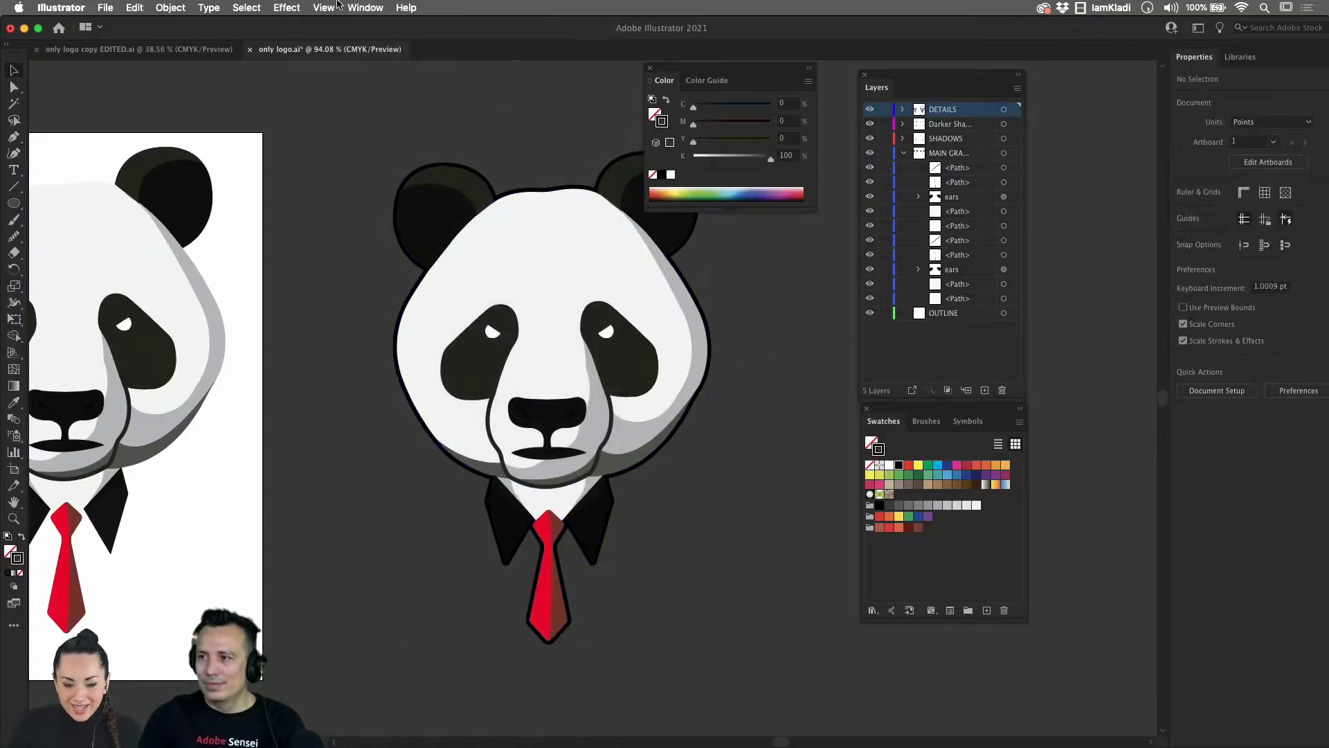
left_click(366, 8)
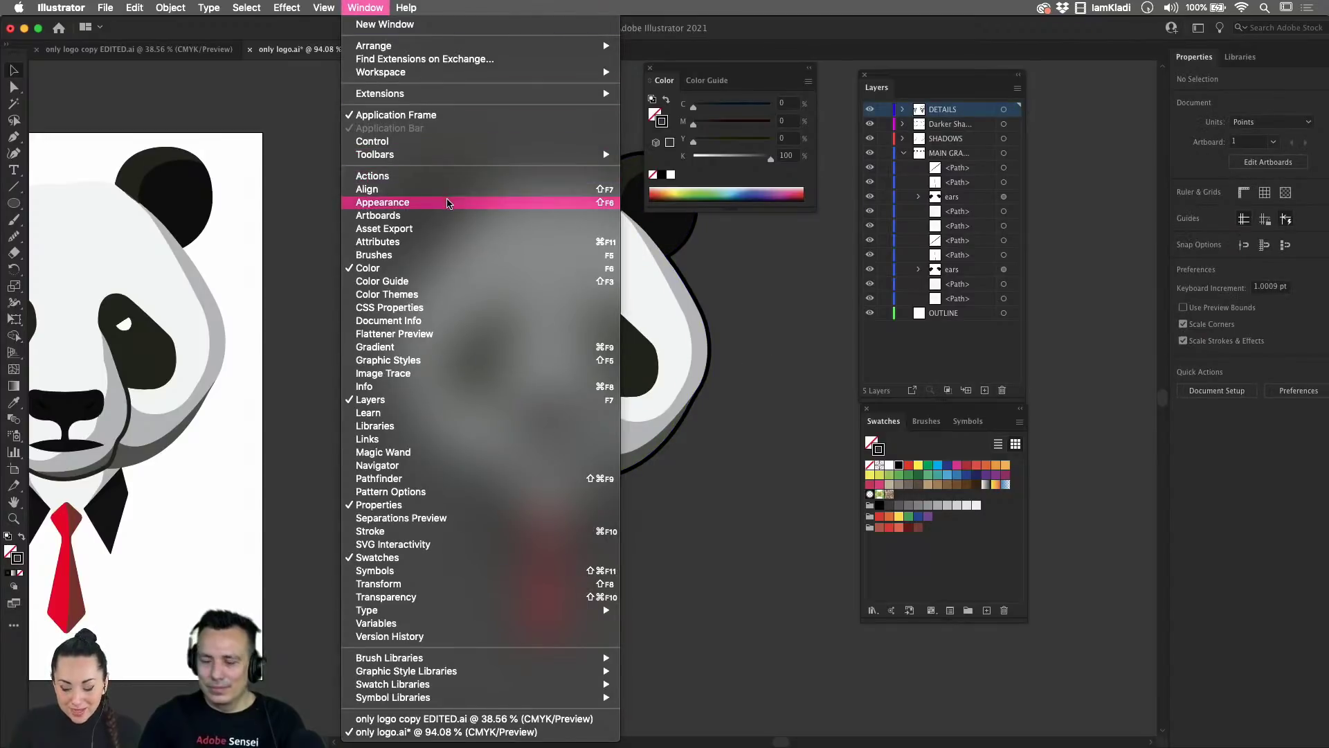
left_click(450, 202)
left_click_drag(547, 243, 237, 253)
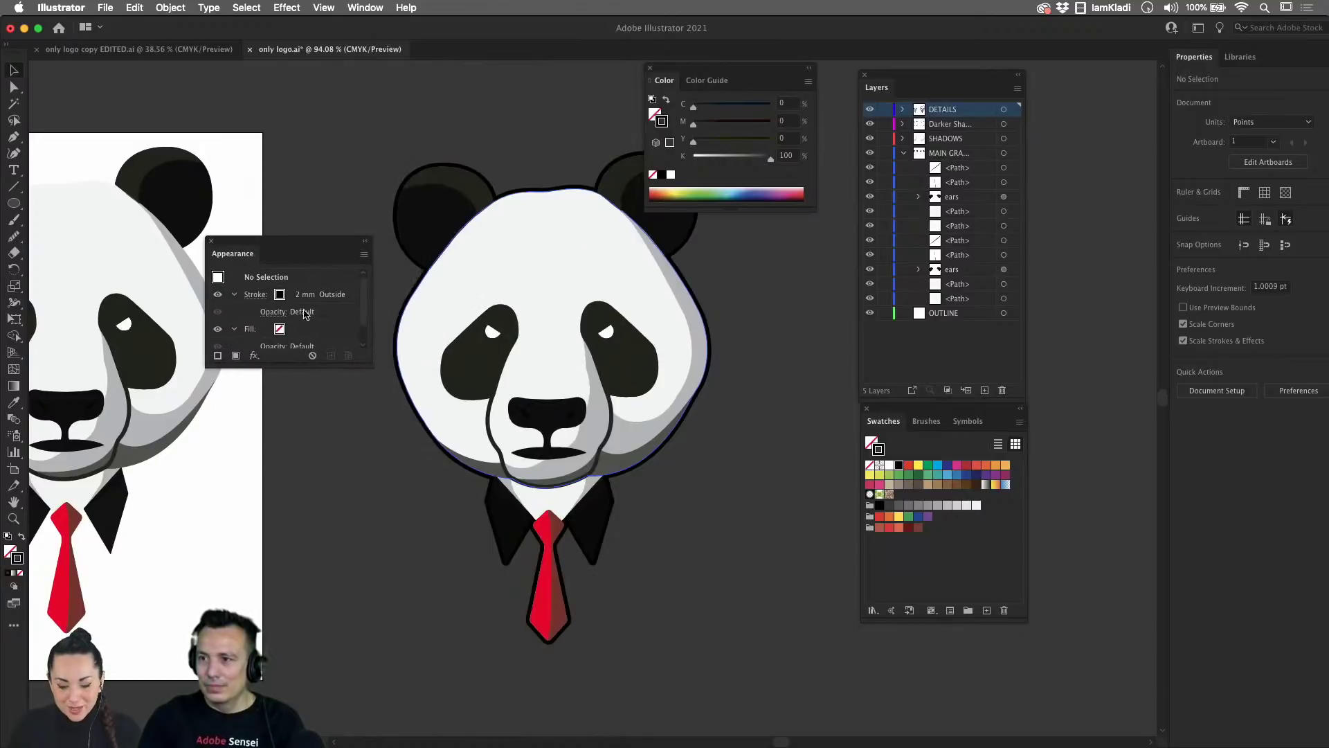
left_click_drag(298, 365, 300, 516)
left_click(594, 194)
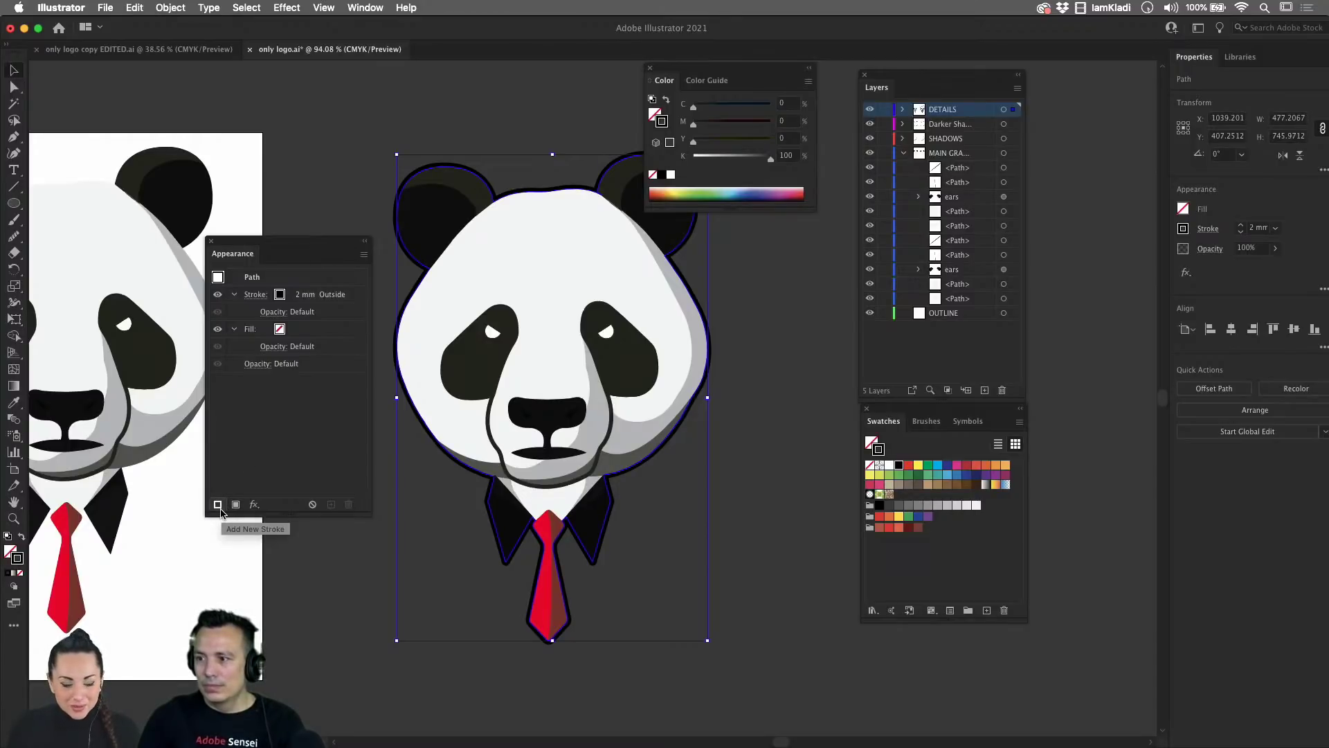
- Add a second stroke to the silhouette, colored white and 8 mm thick
left_click(219, 505)
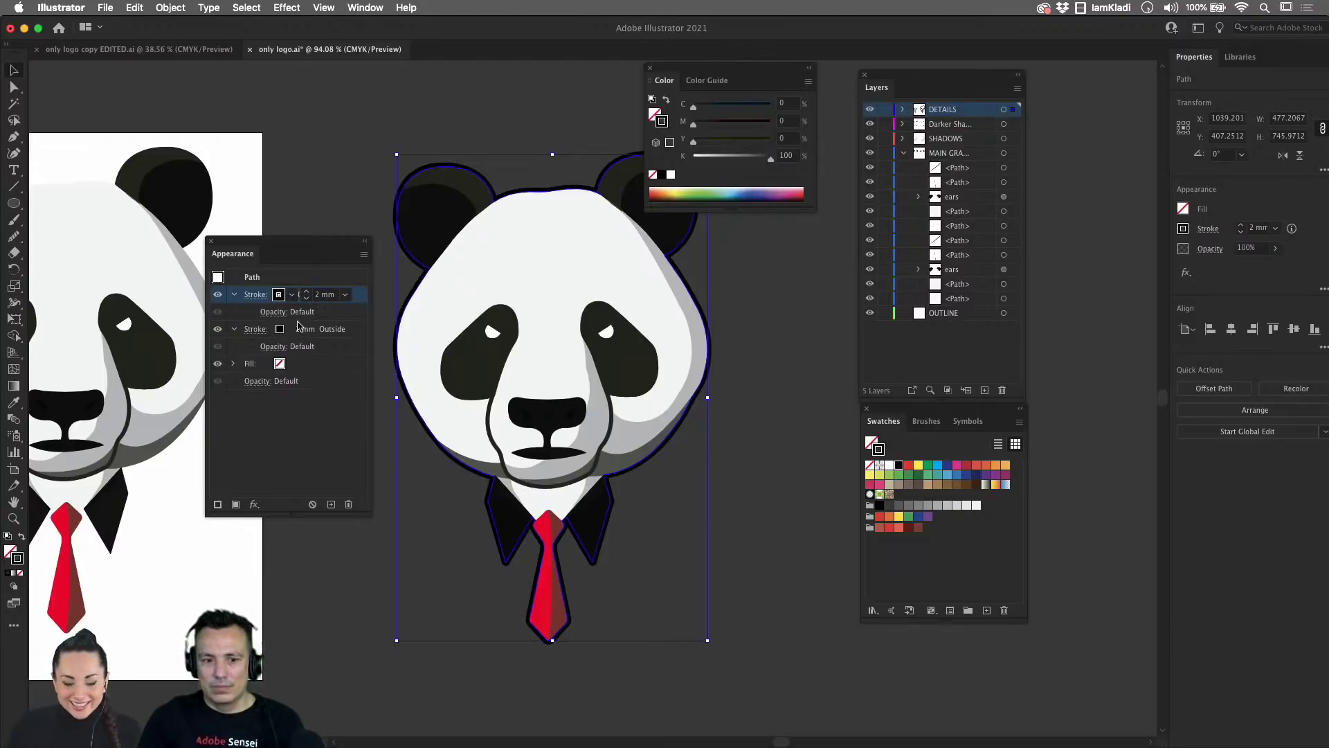
left_click(294, 297)
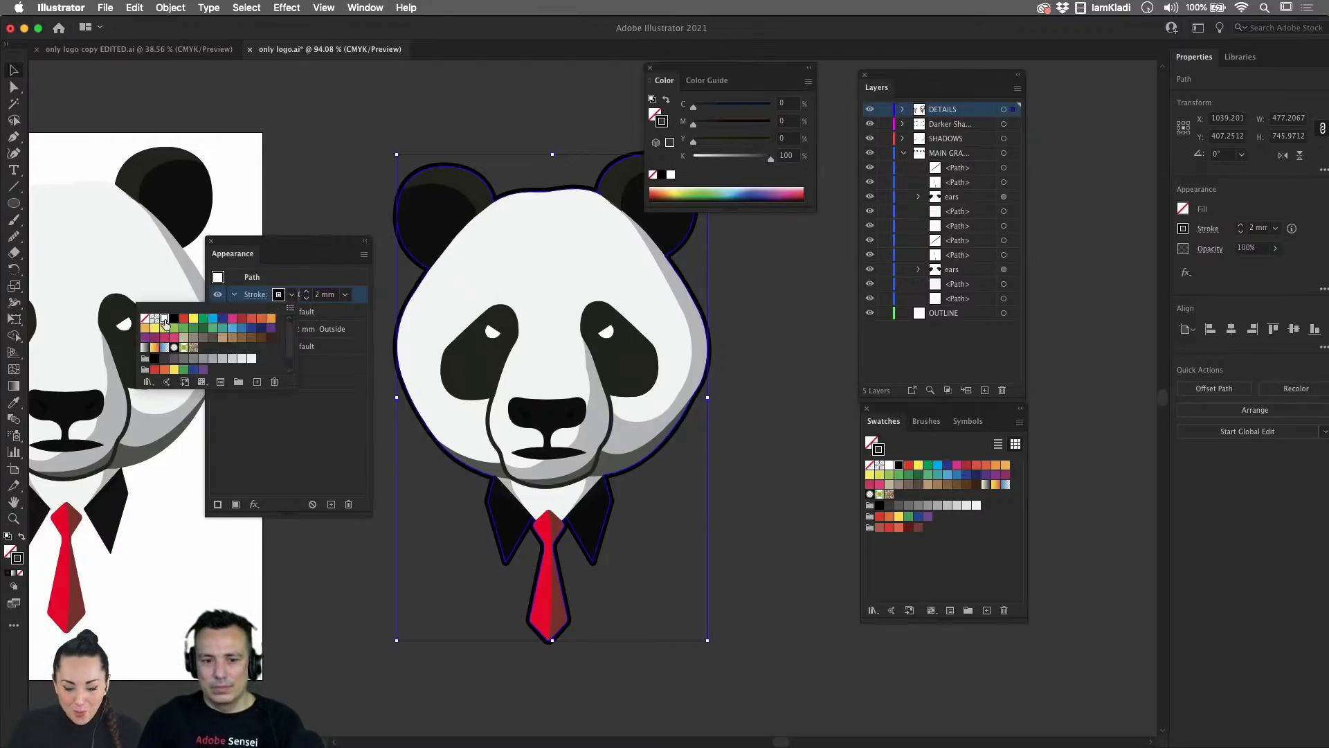
left_click(164, 319)
left_click(308, 294)
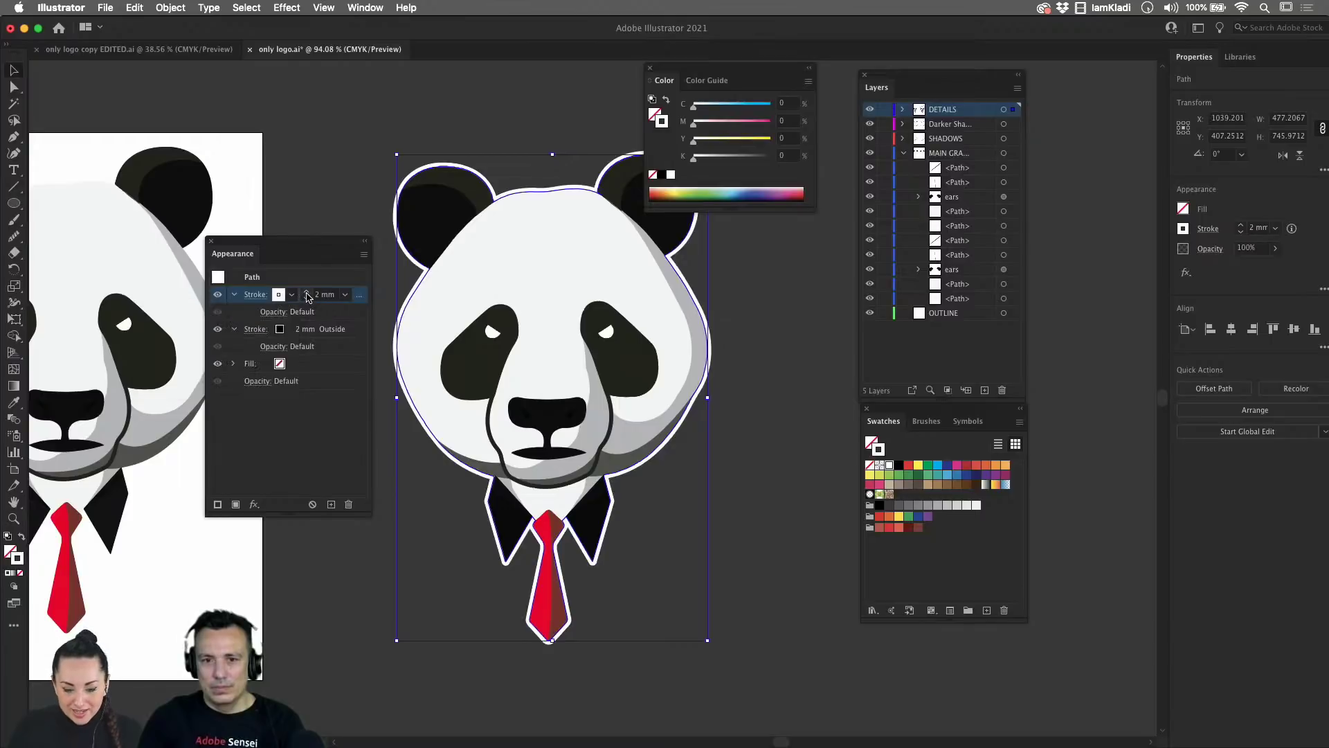
left_click(308, 294)
left_click(309, 294)
left_click(308, 295)
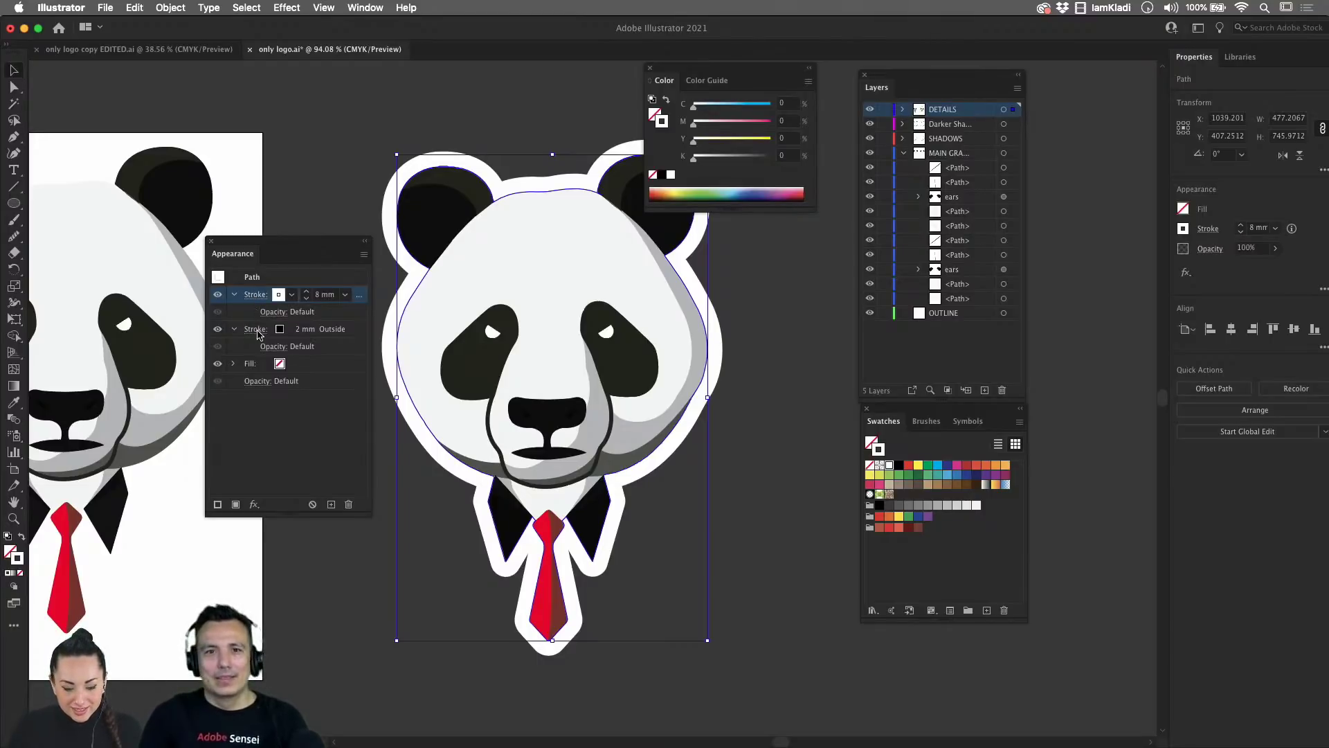
- Reorder the silhouette's strokes so the 2 mm black stroke lies above the 8 mm white stroke
left_click(254, 329)
left_click(309, 364)
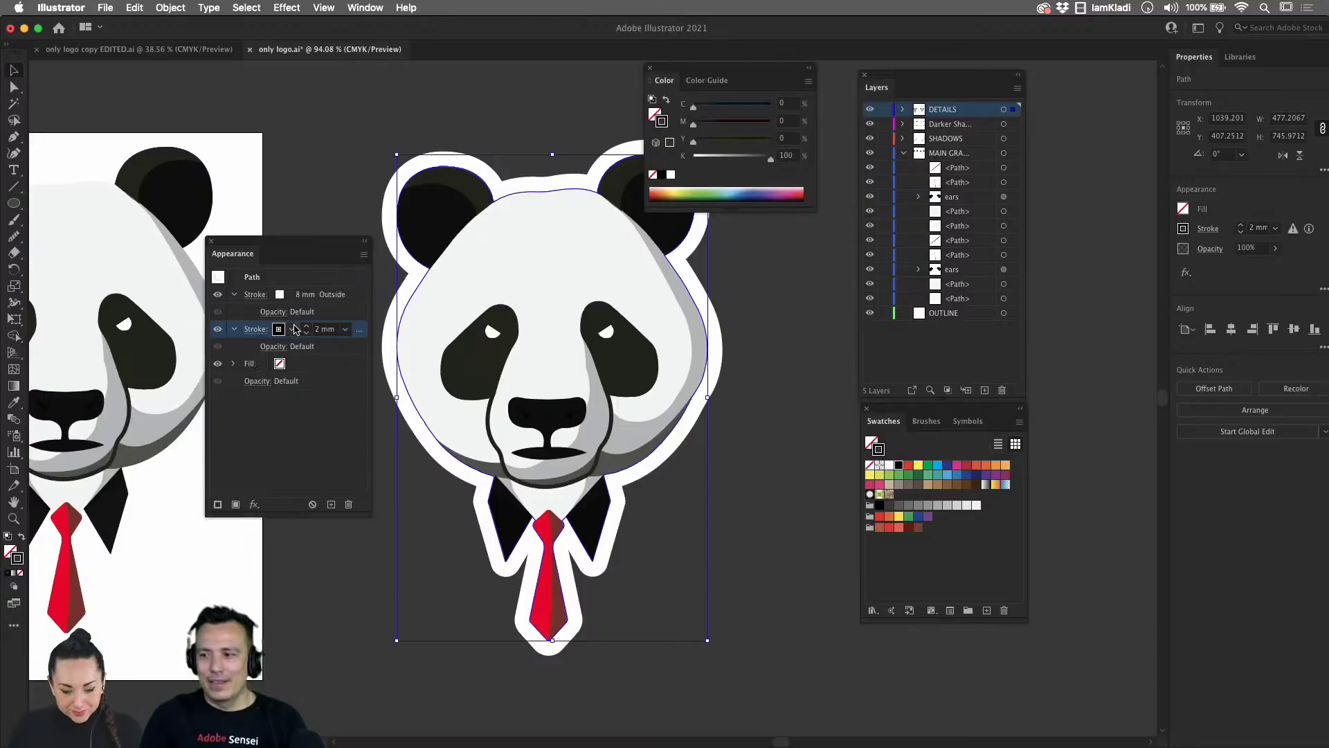
left_click(255, 292)
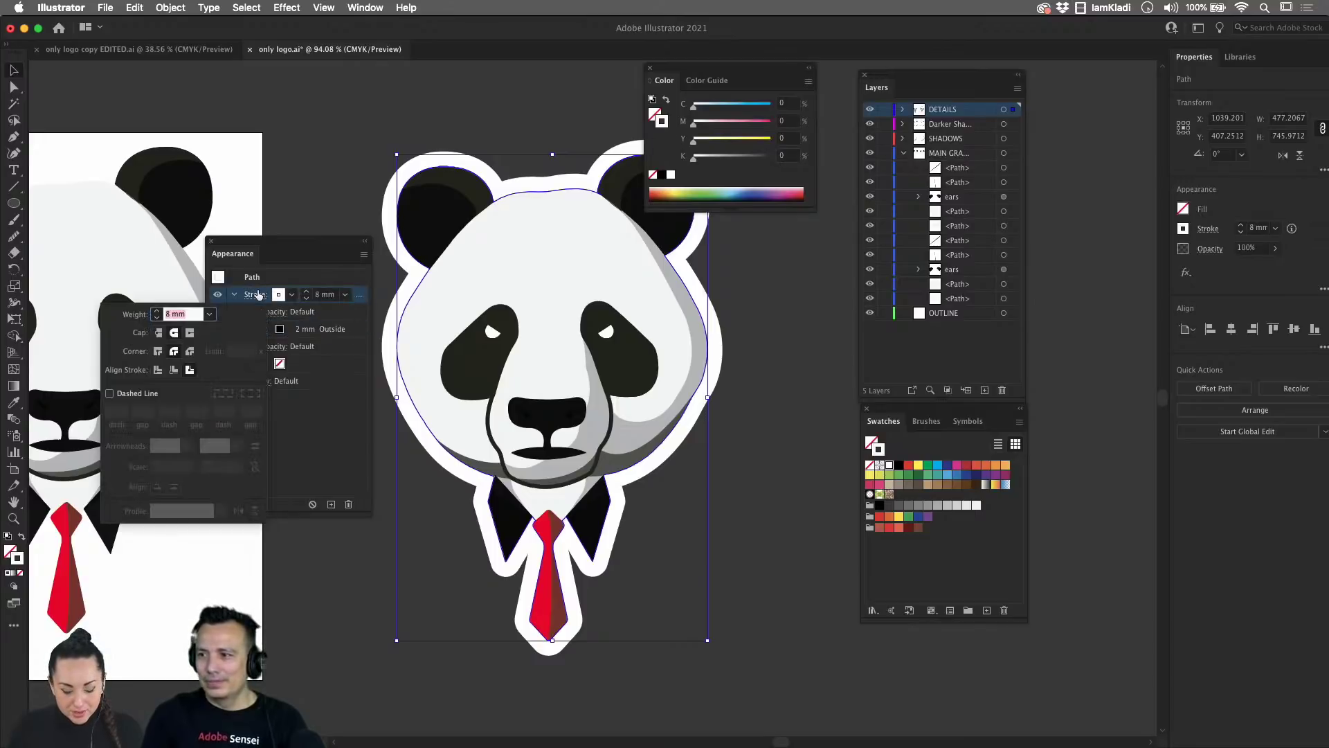
left_click(260, 295)
left_click(315, 414)
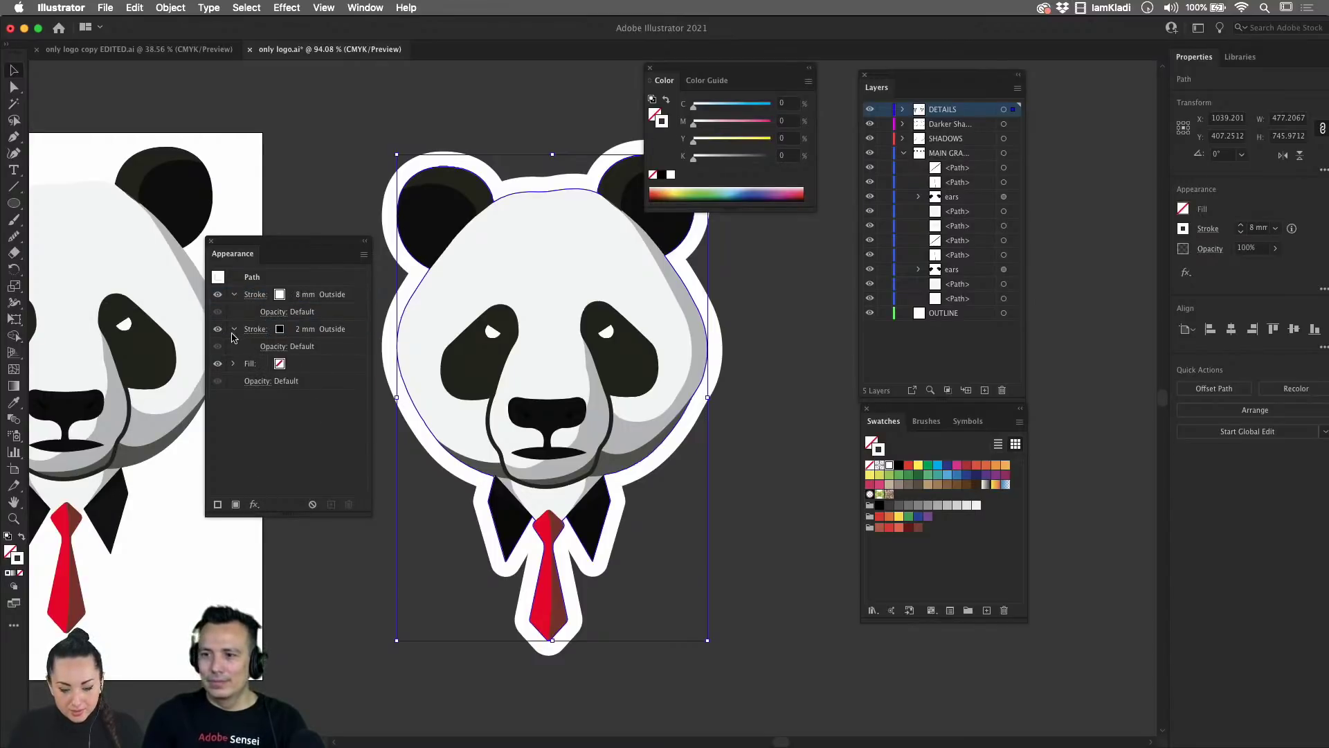
left_click(234, 329)
left_click(325, 330)
left_click_drag(357, 299, 350, 286)
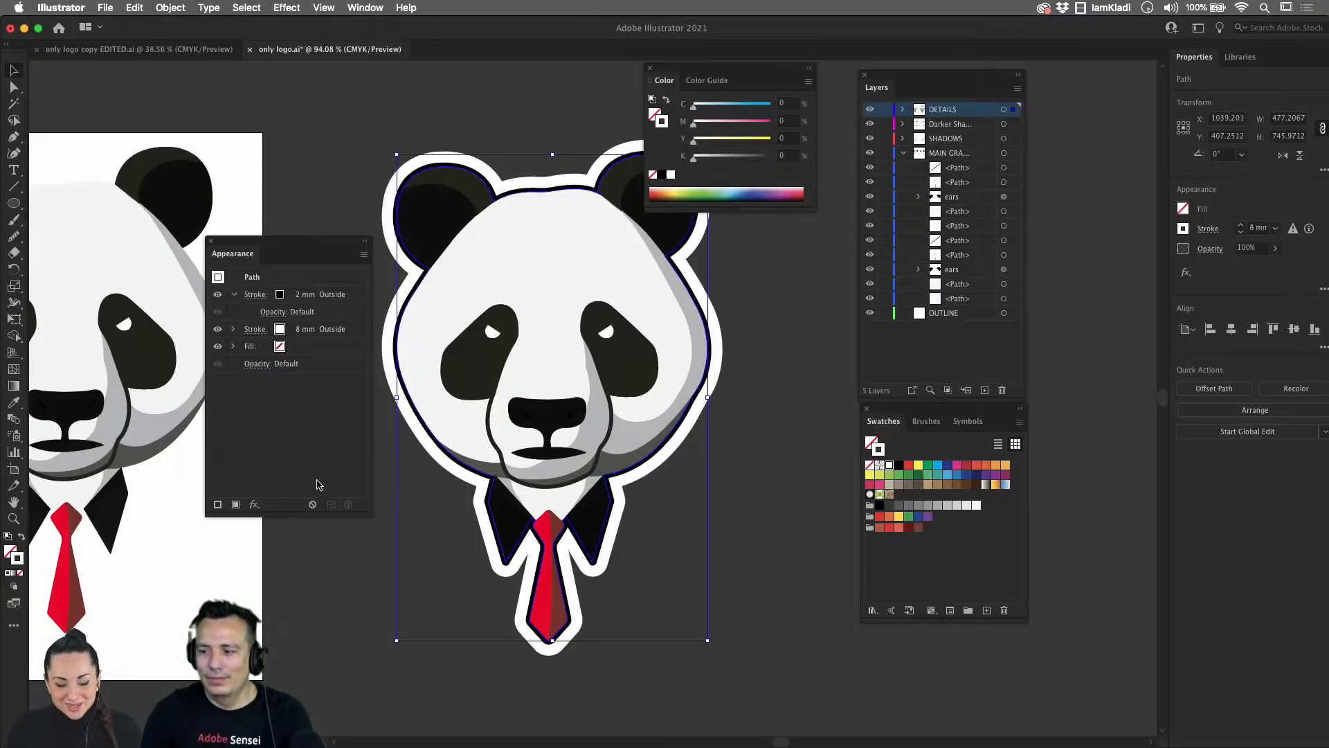
- Toggle the visibility of the white and black strokes off and on to compare them, and inspect the deselected panda outline
left_click(217, 330)
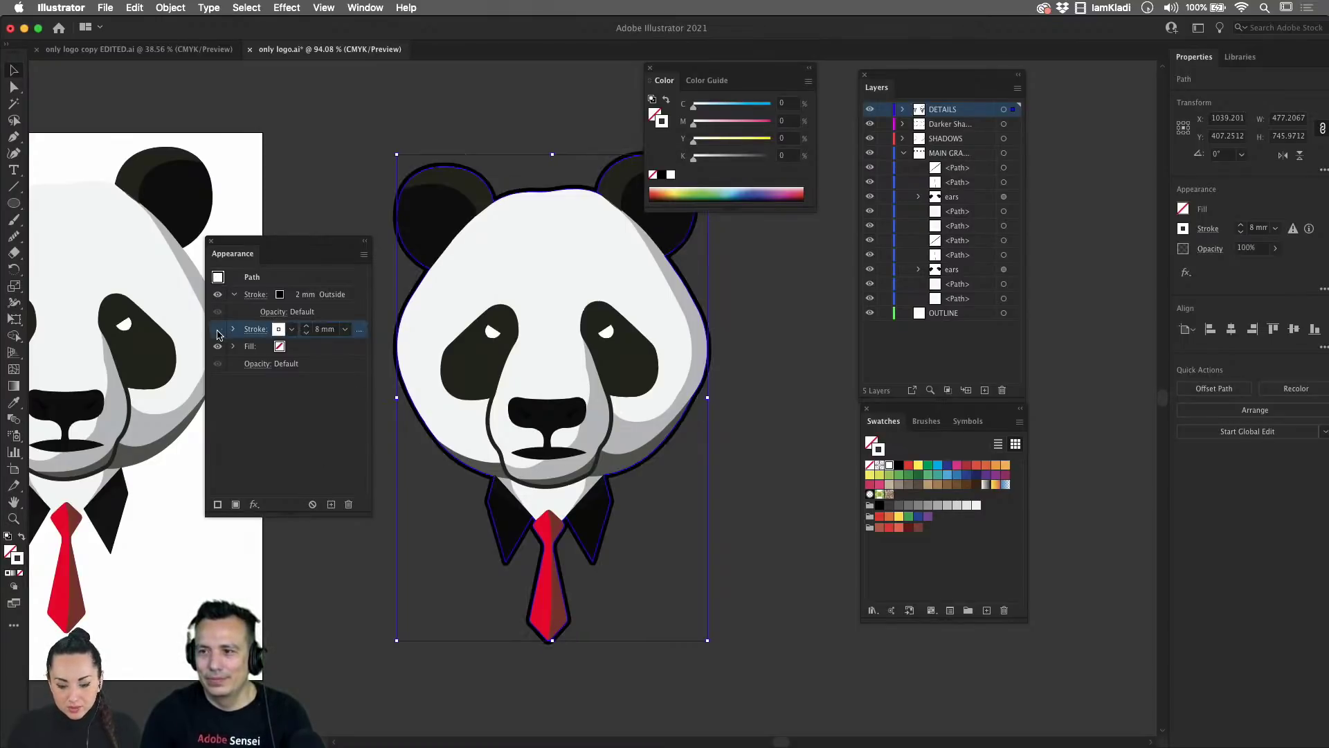
left_click(217, 330)
left_click(218, 295)
left_click(218, 294)
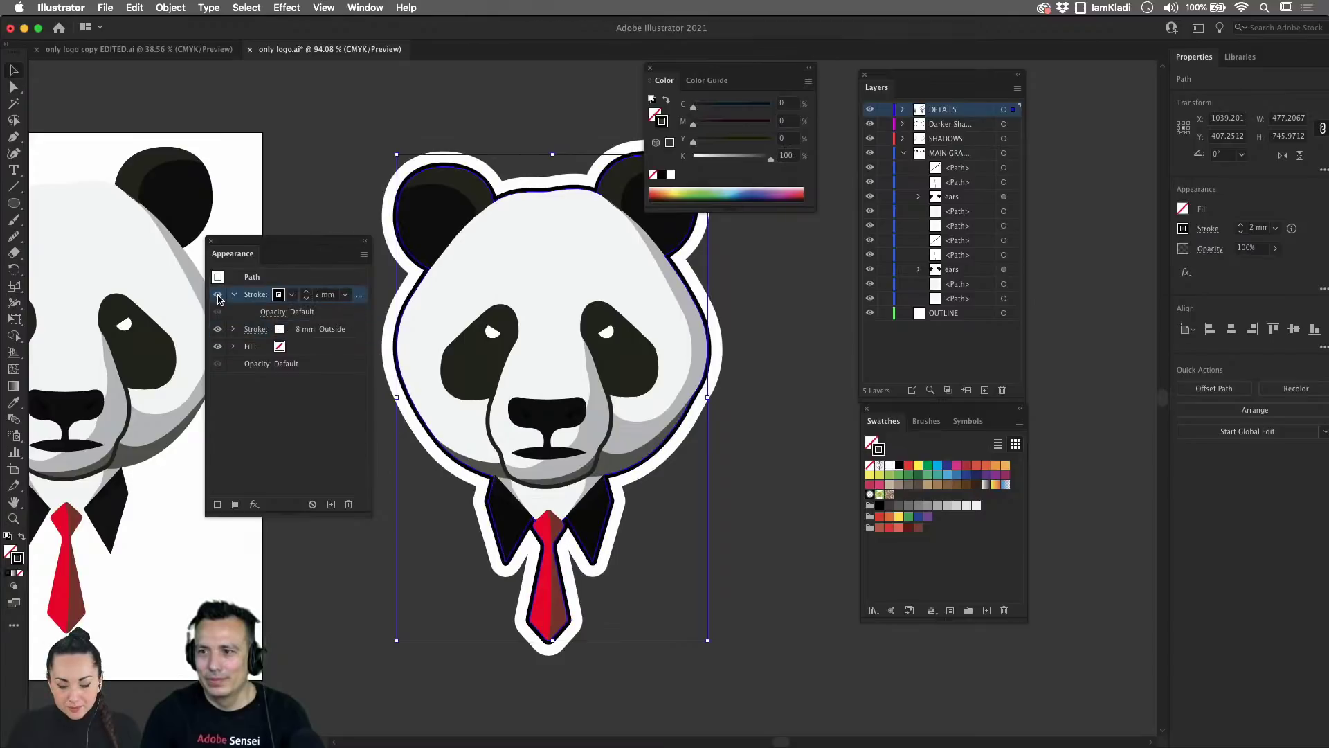
left_click(219, 295)
left_click(219, 295)
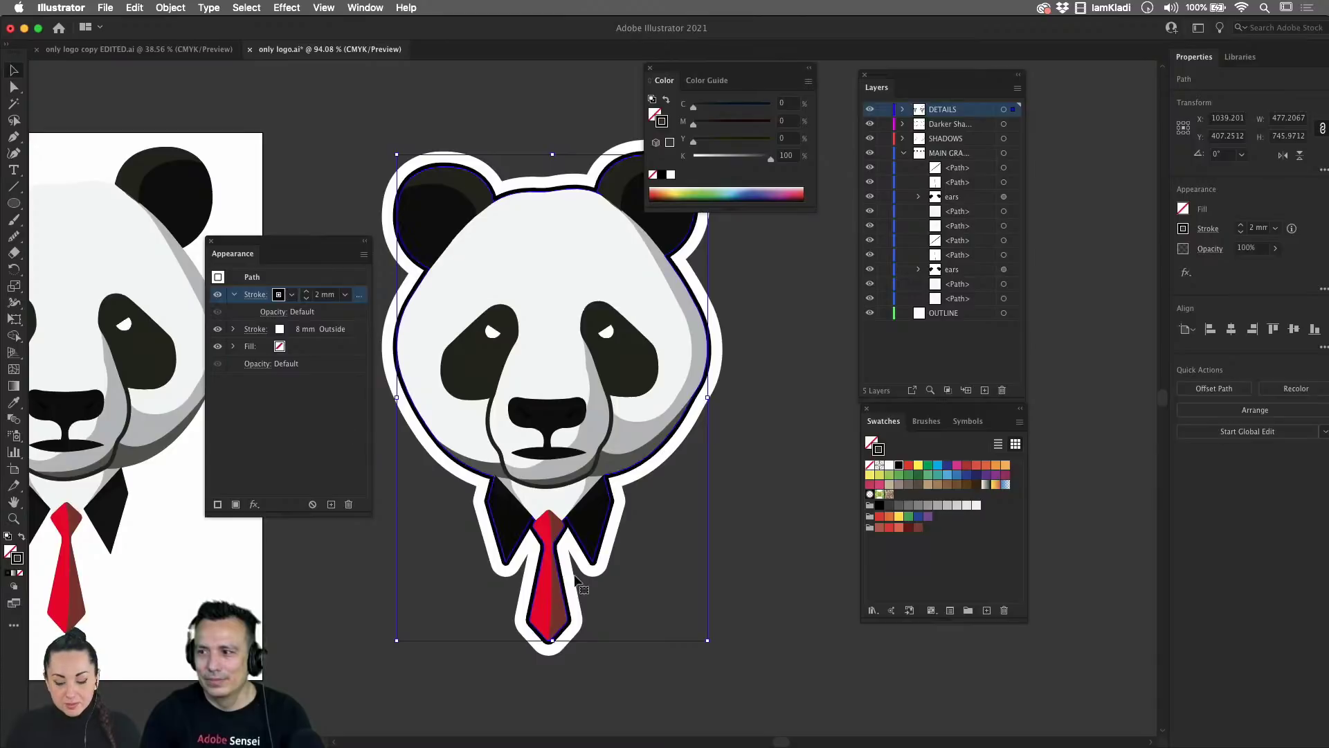
left_click(628, 591)
scroll(628, 591, "down", 3)
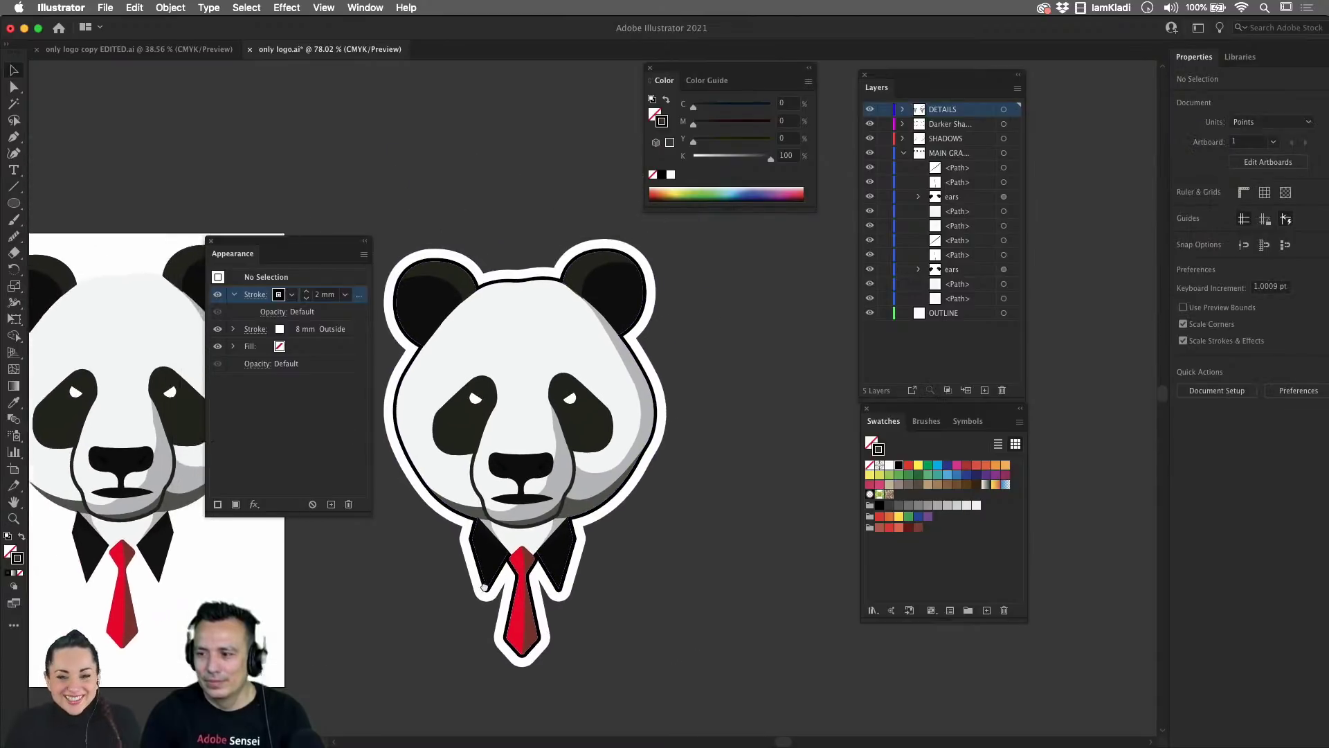
scroll(498, 640, "left", 2)
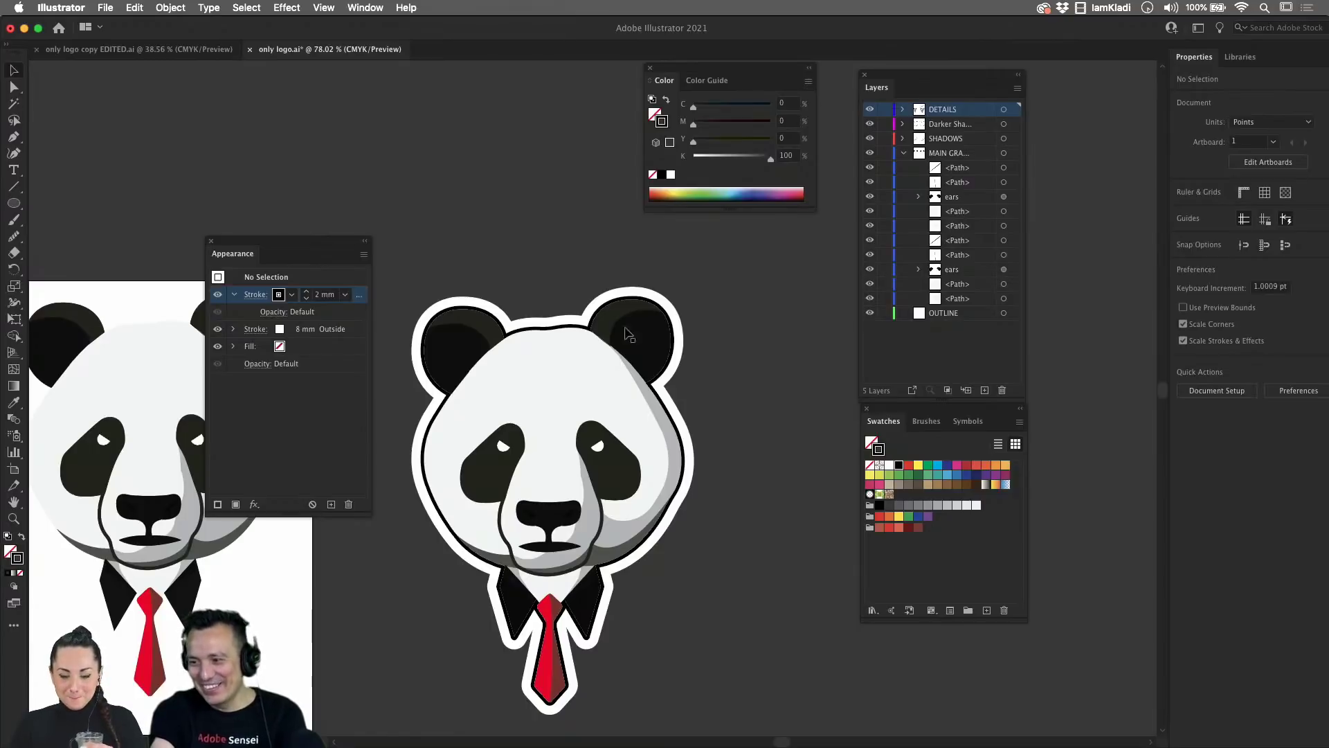
scroll(594, 424, "up", 5)
scroll(594, 424, "down", 4)
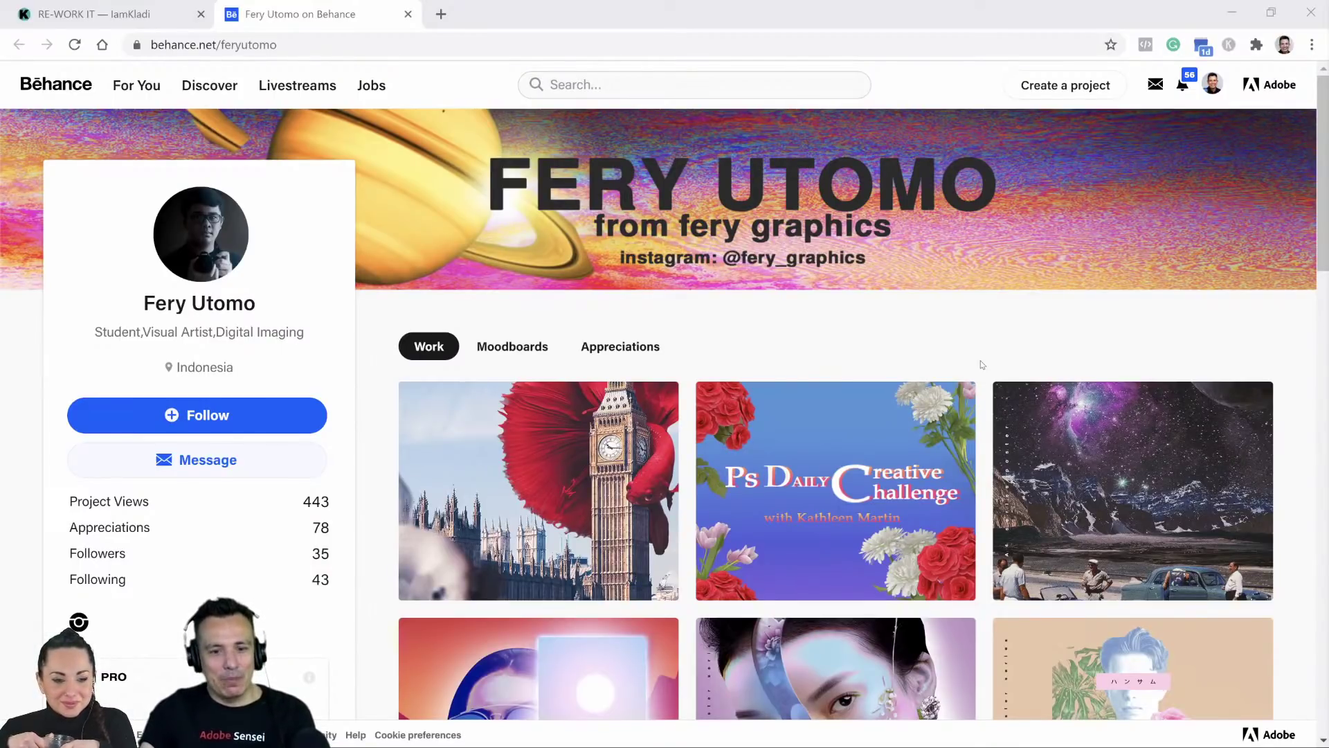
- Browse all the project thumbnails on the submitting artist's Behance profile and return to the start of the page
scroll(982, 365, "down", 1)
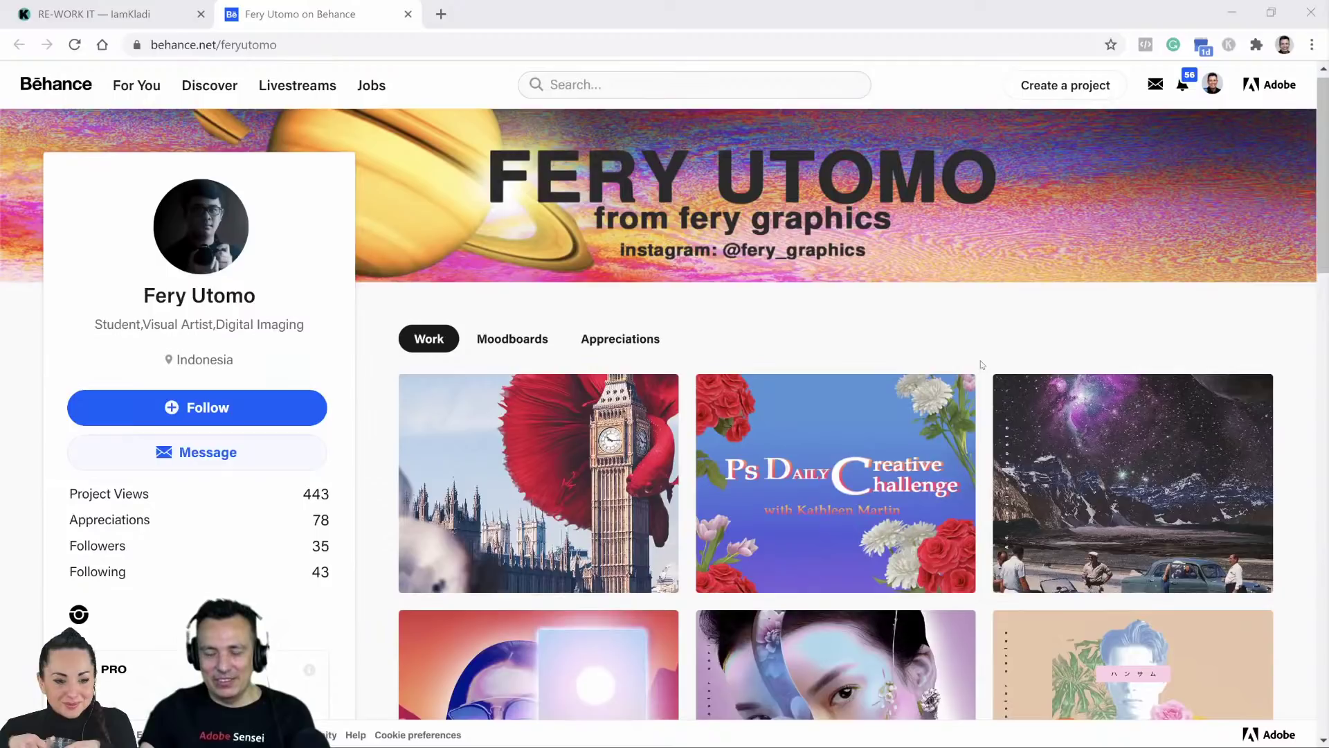
scroll(981, 364, "down", 2)
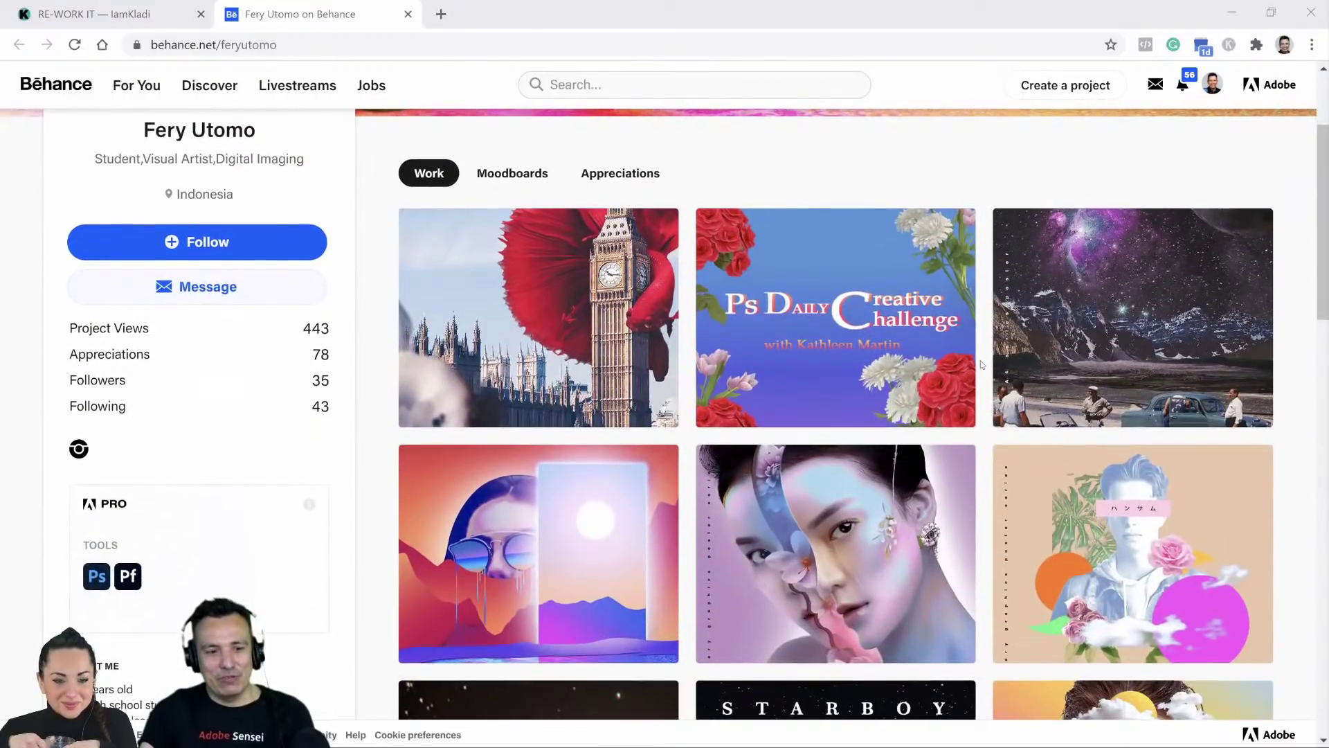
scroll(982, 364, "down", 8)
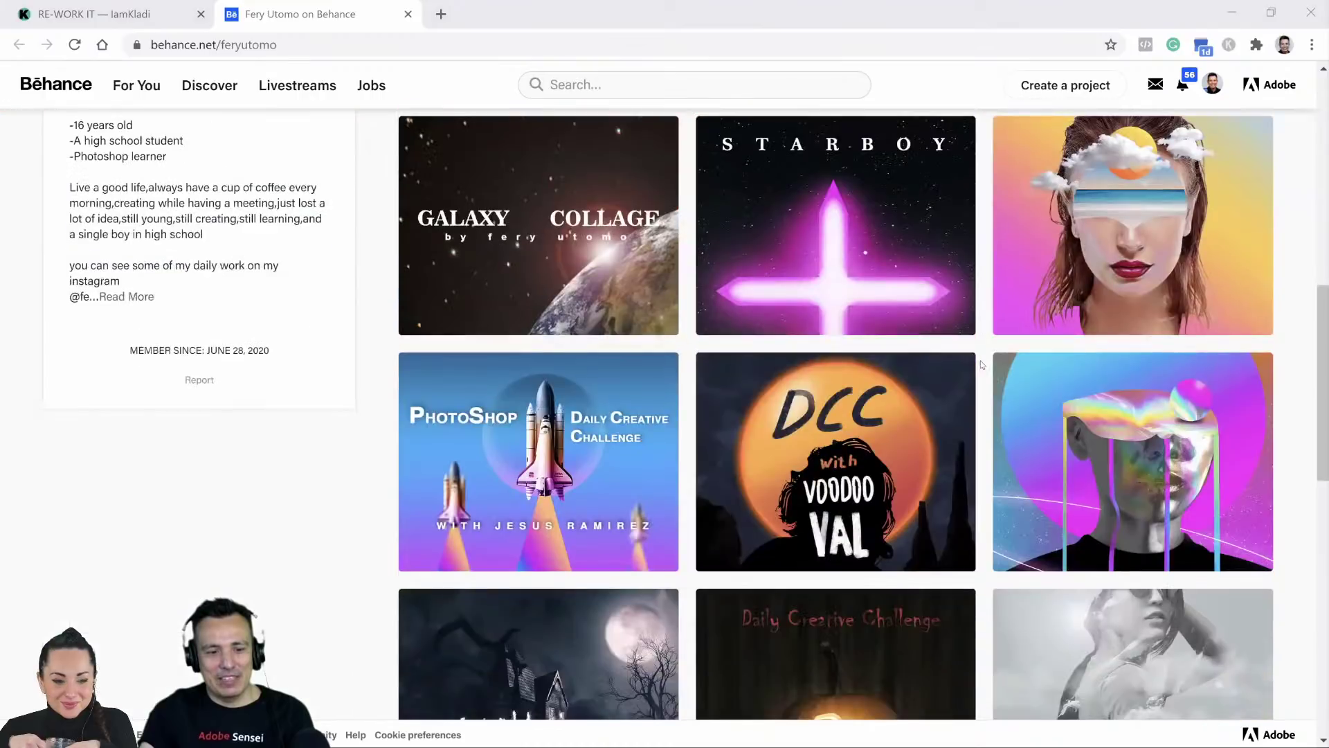
scroll(982, 365, "down", 9)
scroll(982, 365, "down", 1)
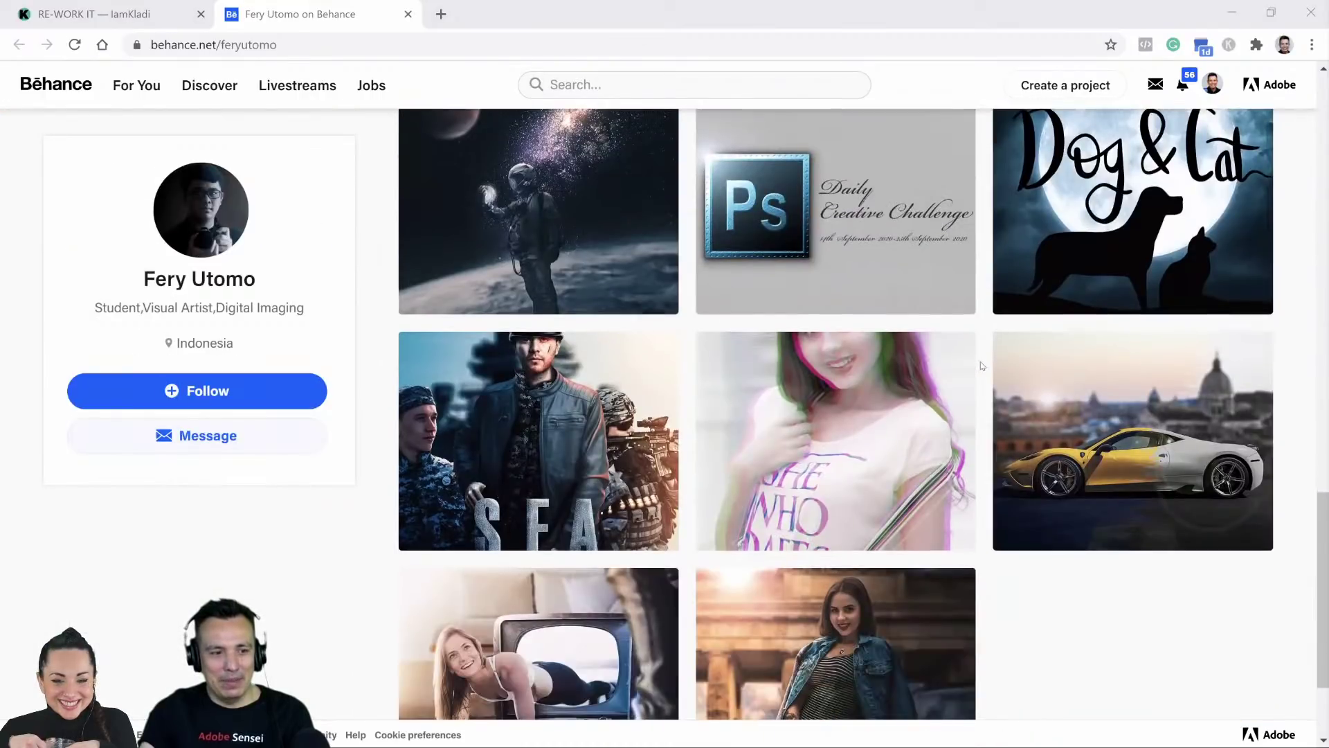
scroll(982, 365, "up", 15)
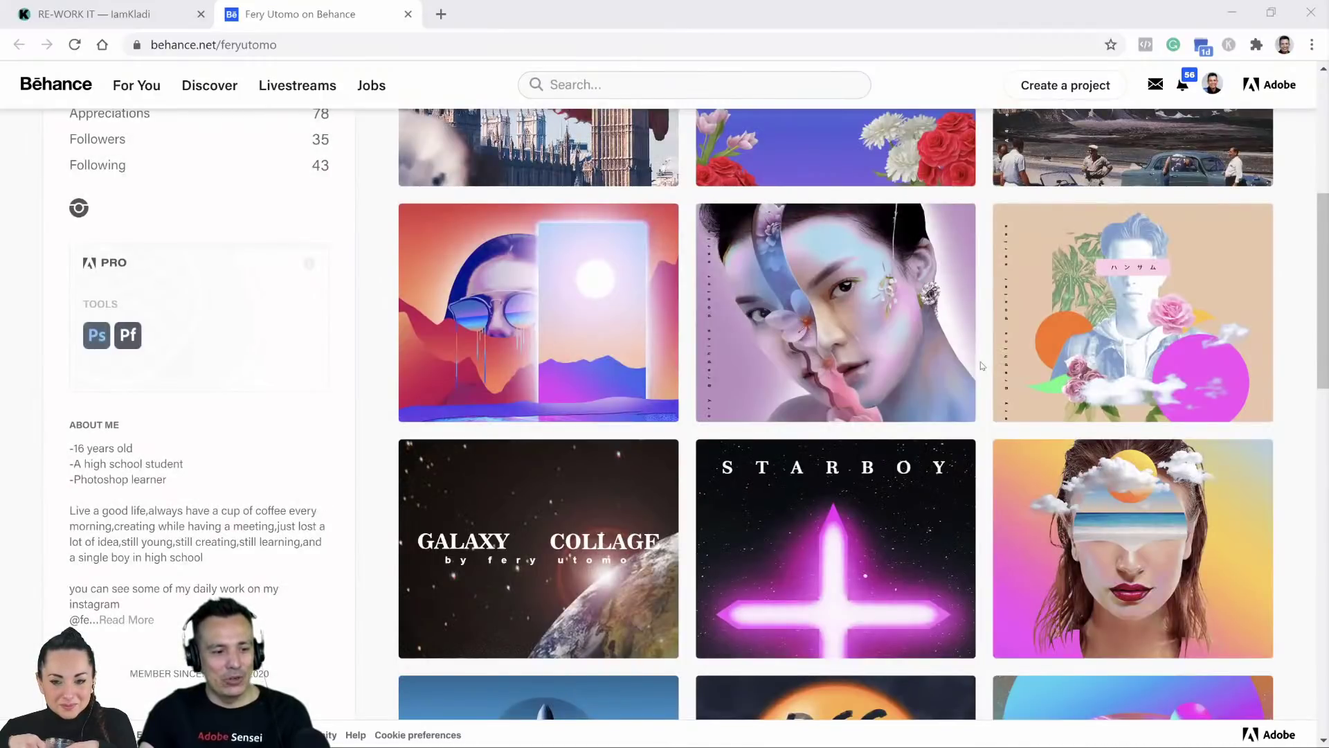
scroll(979, 353, "up", 6)
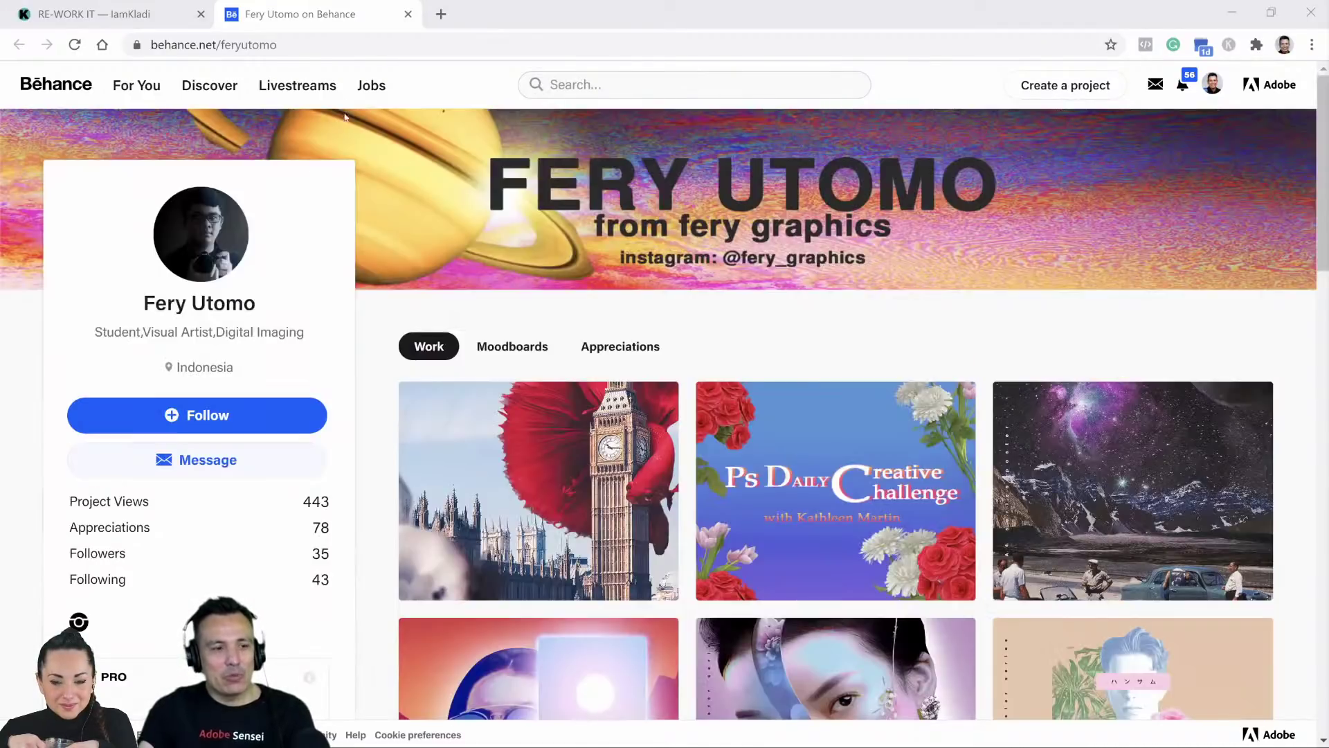
- Review the design submission form on the RE-WORK IT page, close it, and return to the artist's Behance profile
left_click(104, 14)
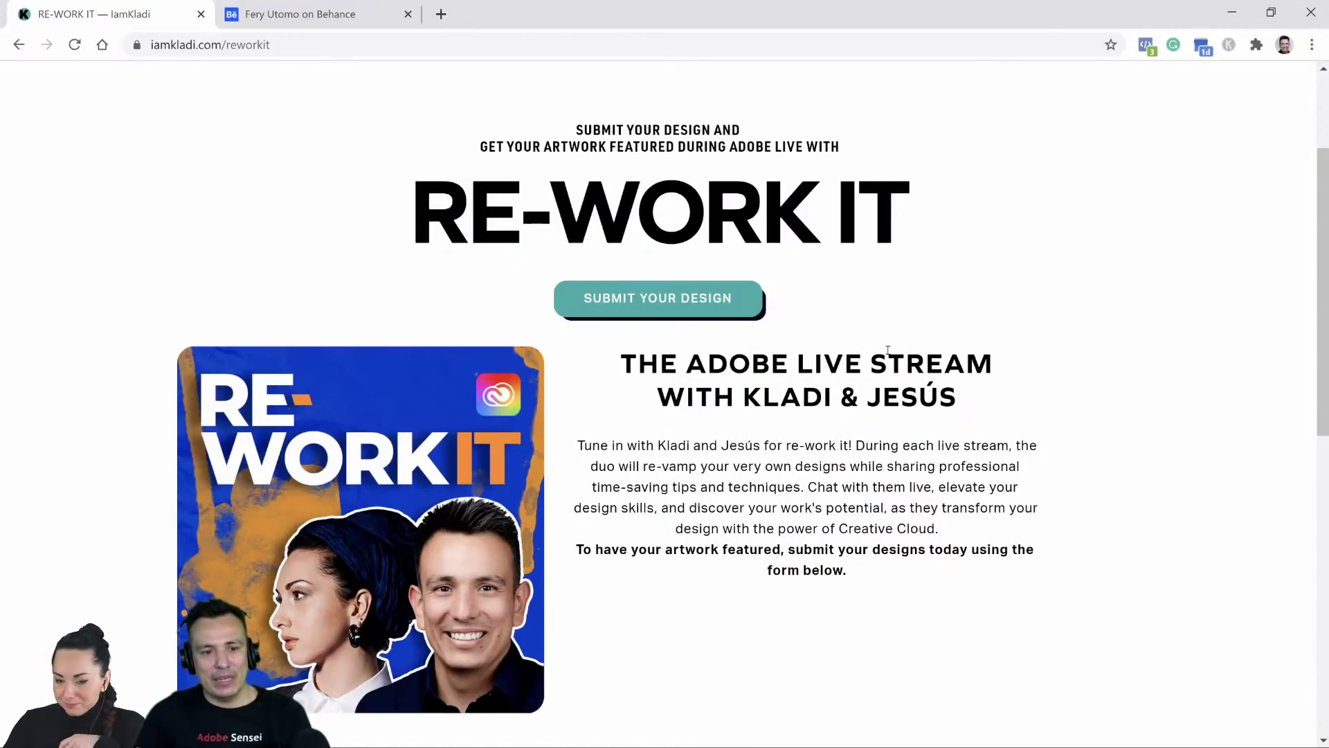
left_click(681, 314)
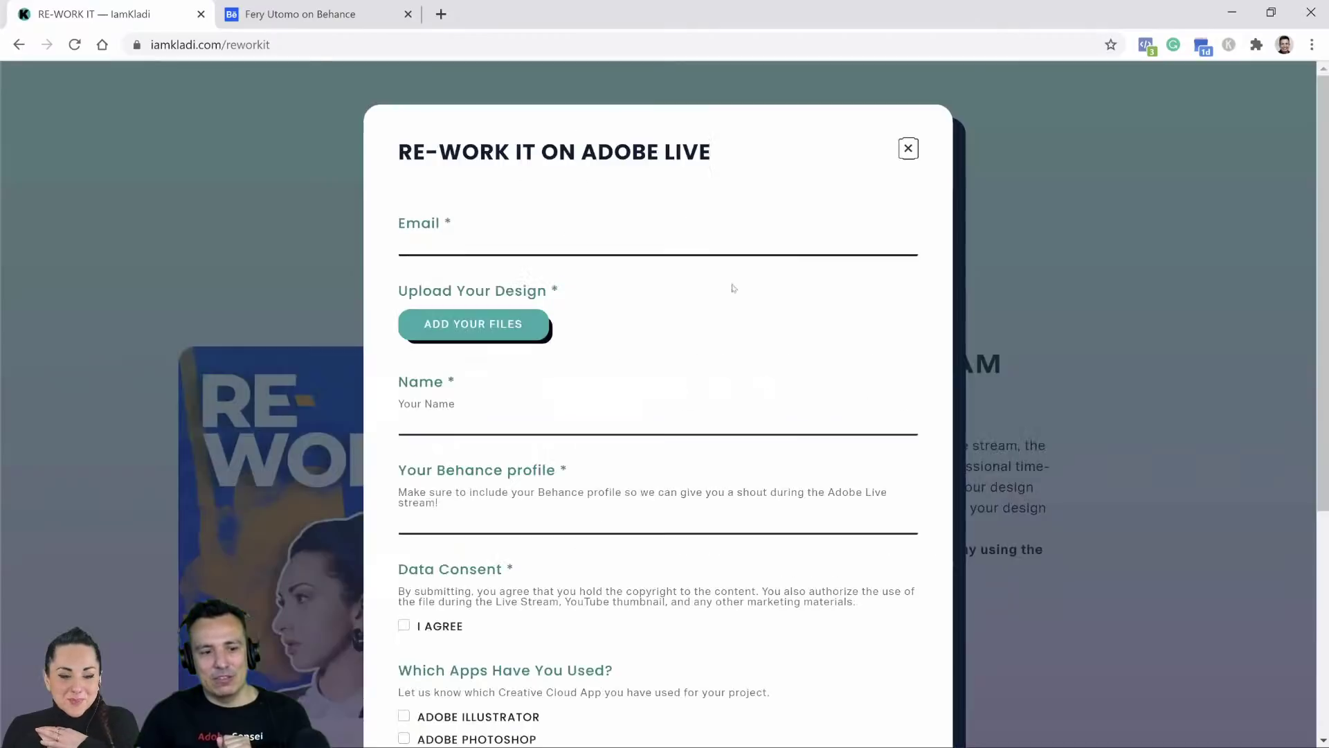
scroll(759, 446, "down", 5)
scroll(759, 445, "up", 5)
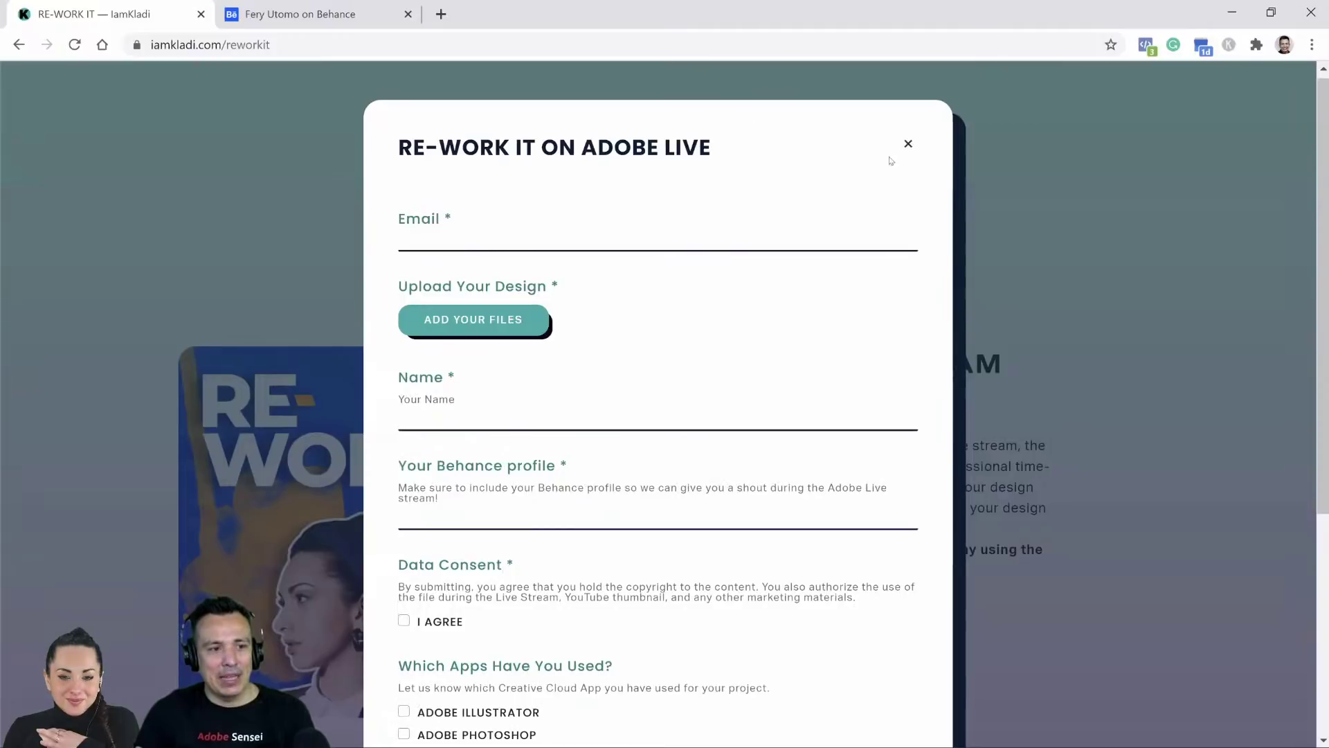
left_click(908, 143)
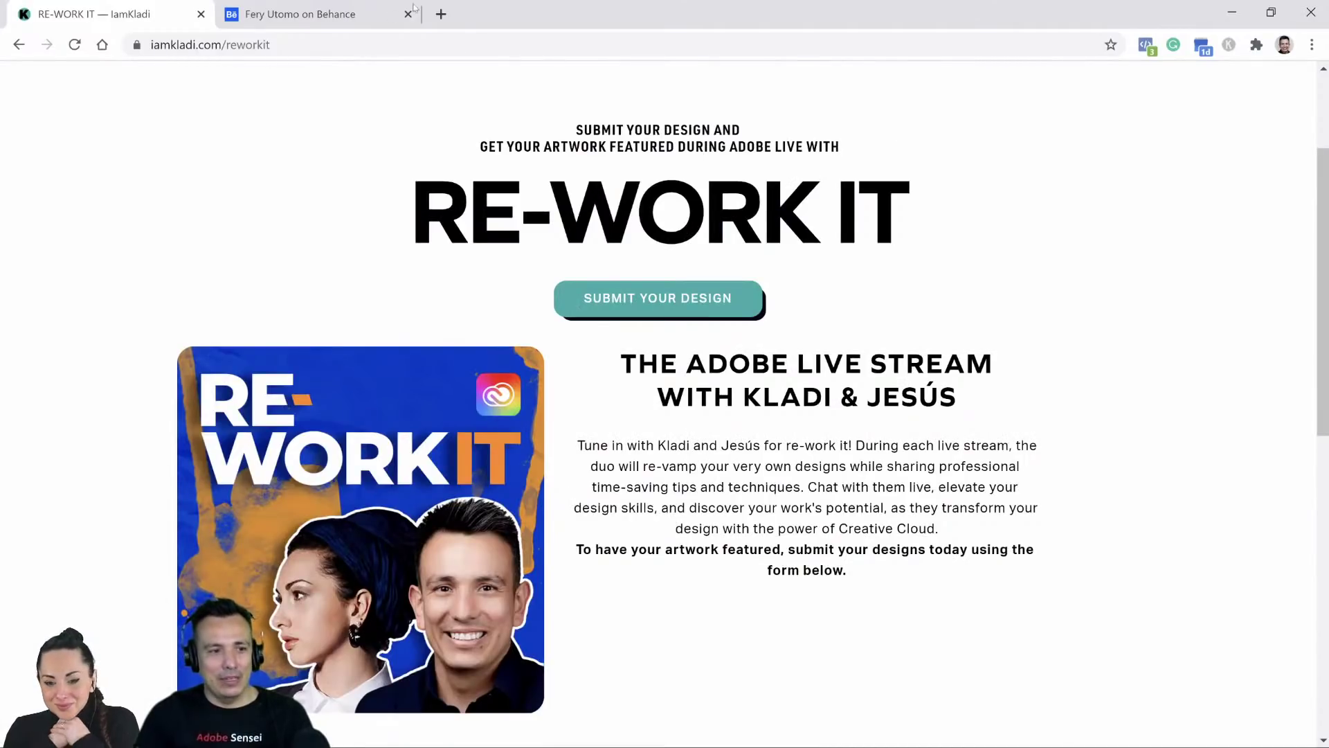
left_click(298, 14)
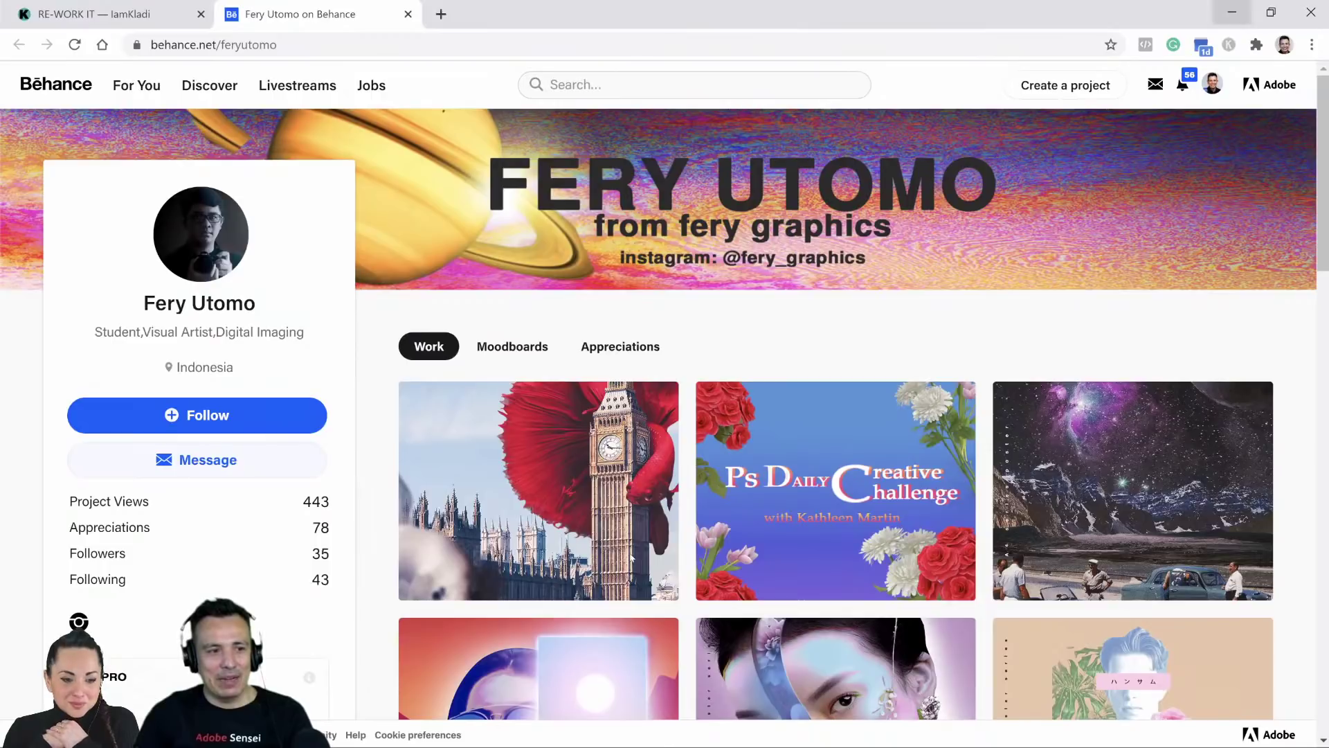
- Switch to Photoshop and inspect the paper boat and cliffs in boat-01.psd up close, ending with the whole image in view
key("alt+Tab")
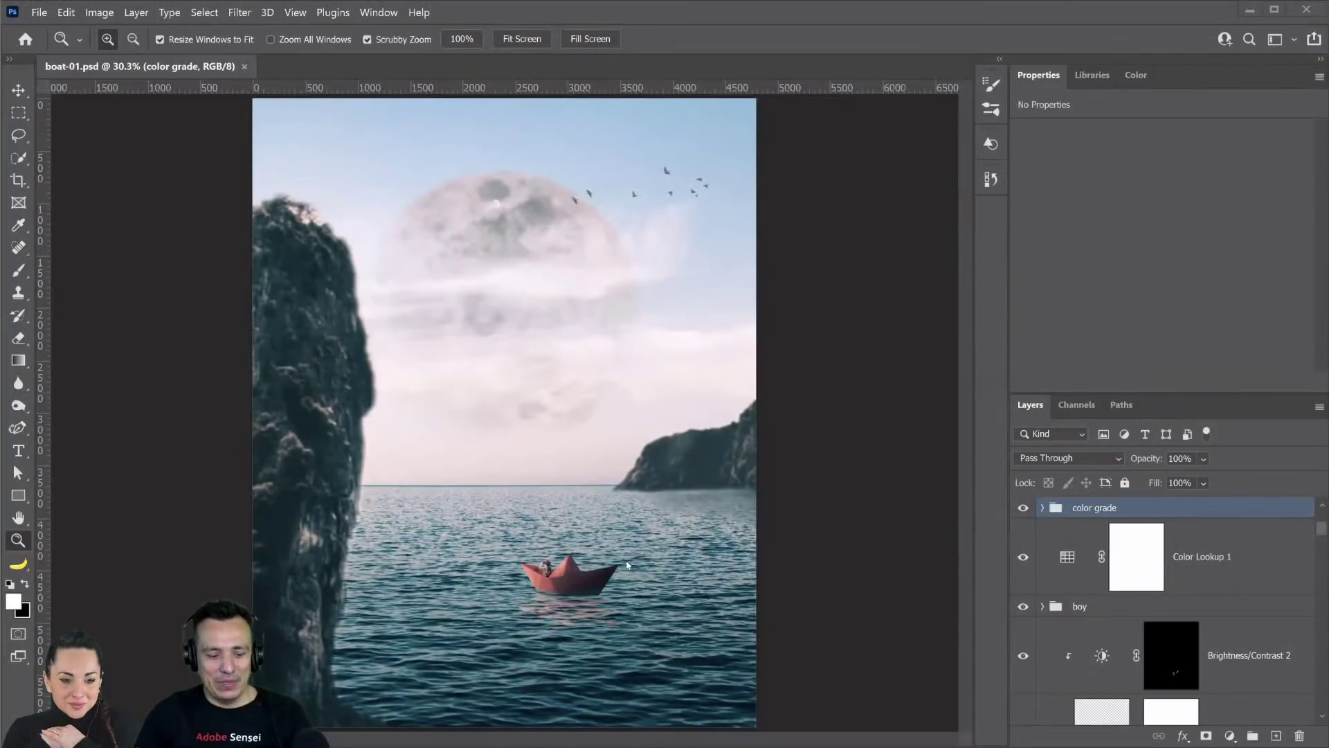
left_click(607, 595)
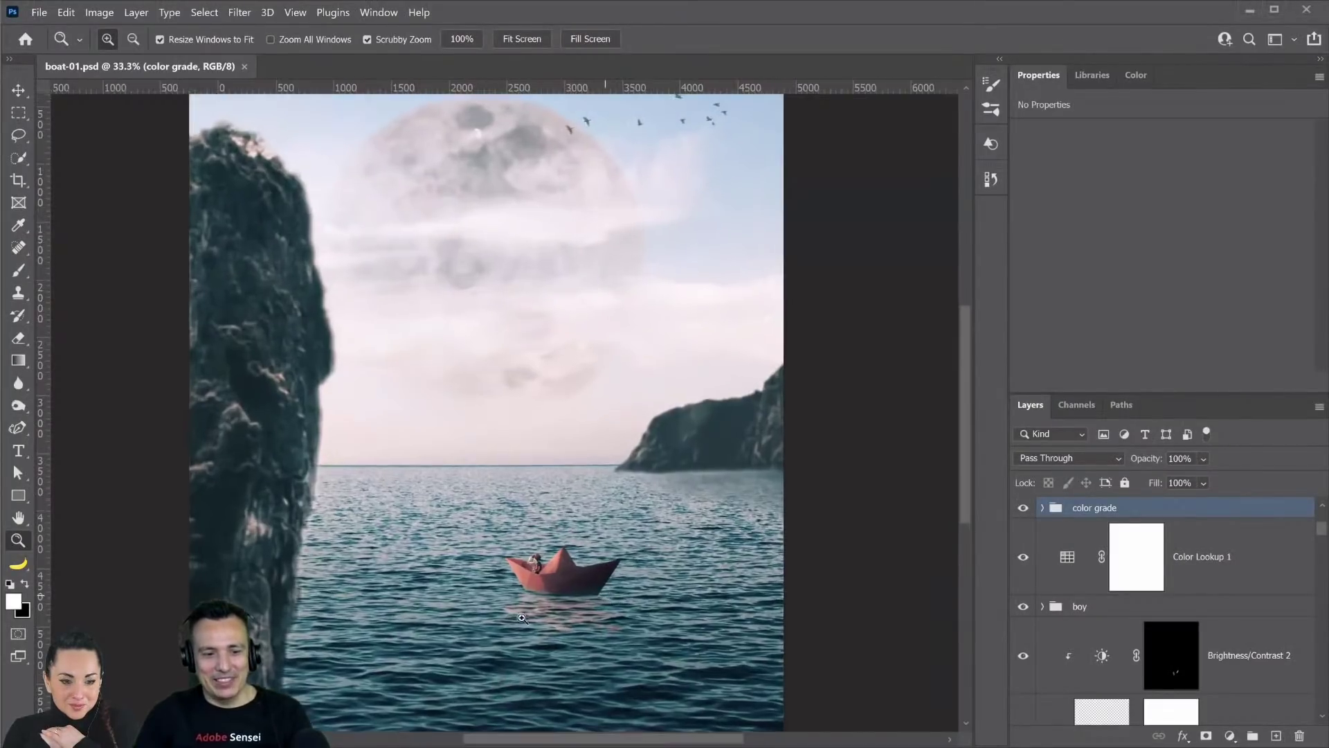
left_click(629, 466)
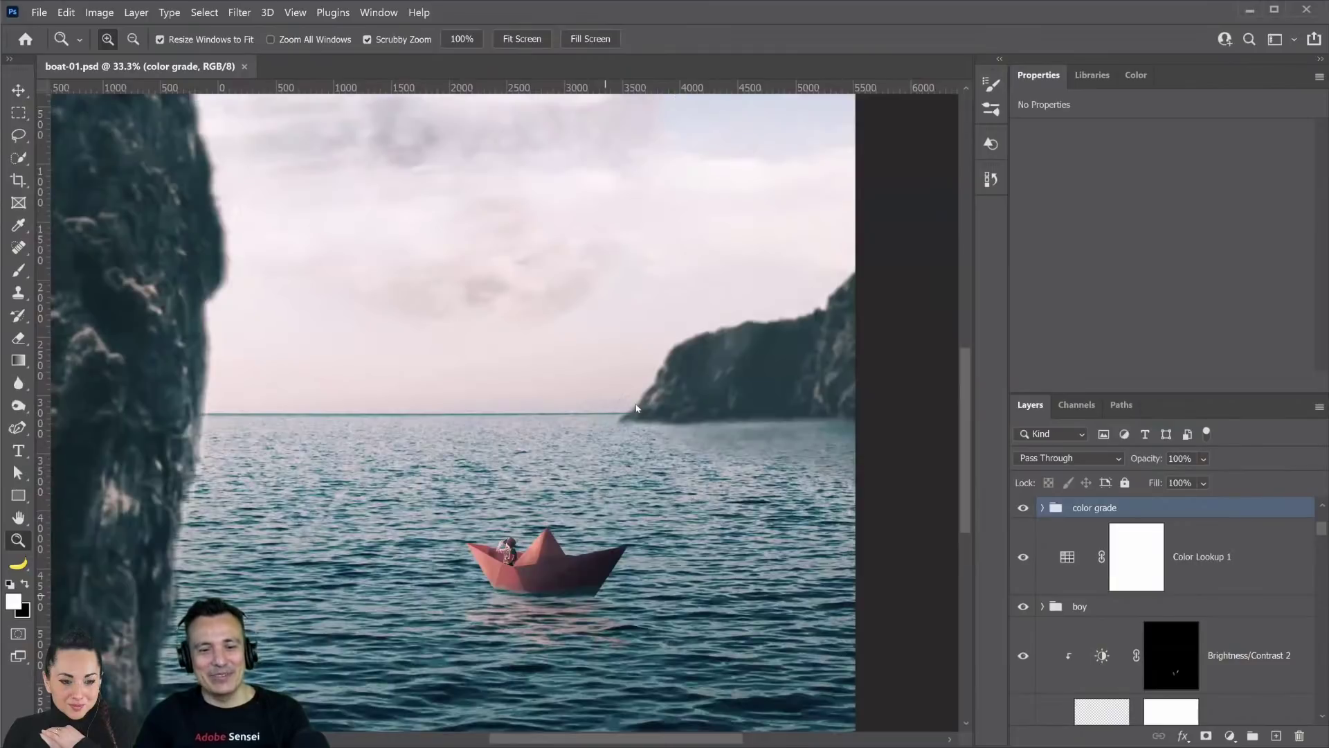
key("ctrl+0")
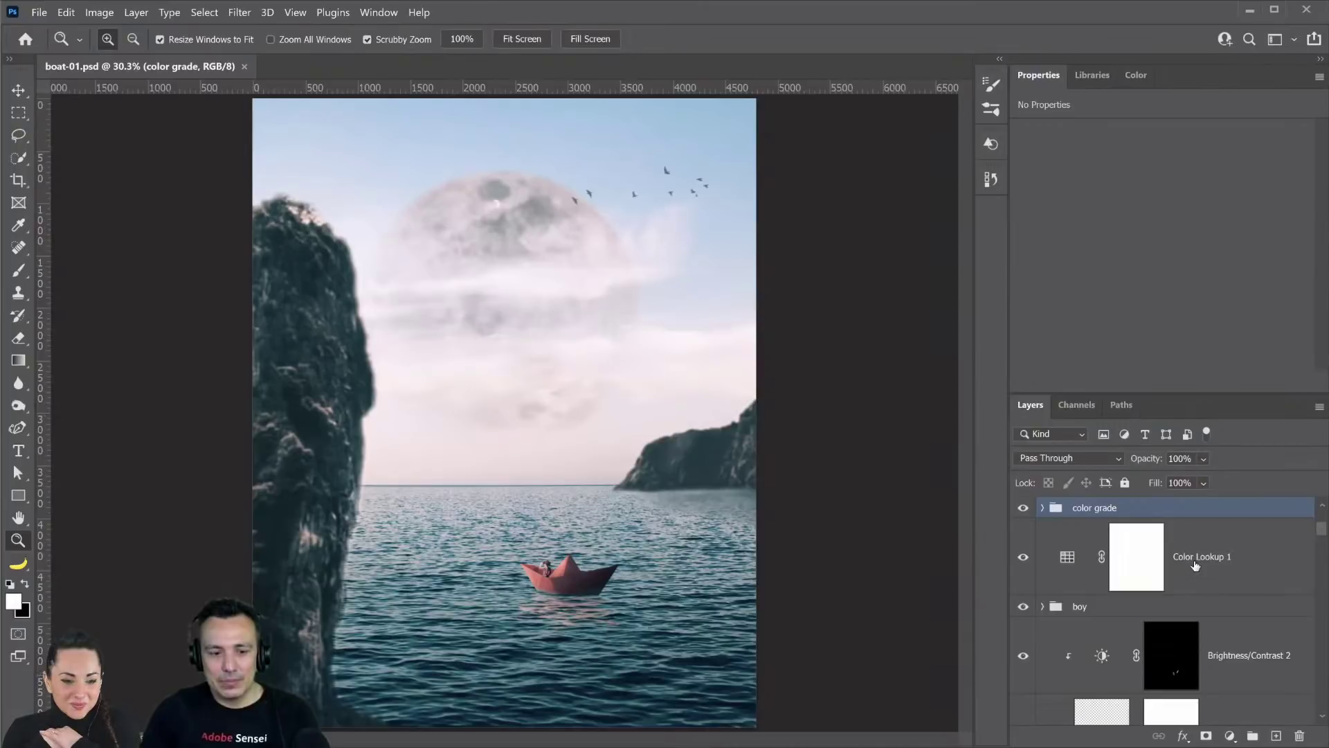
- Preview the composite through the color group and the luminosity and saturation check layers, leaving all three hidden
scroll(1202, 585, "up", 3)
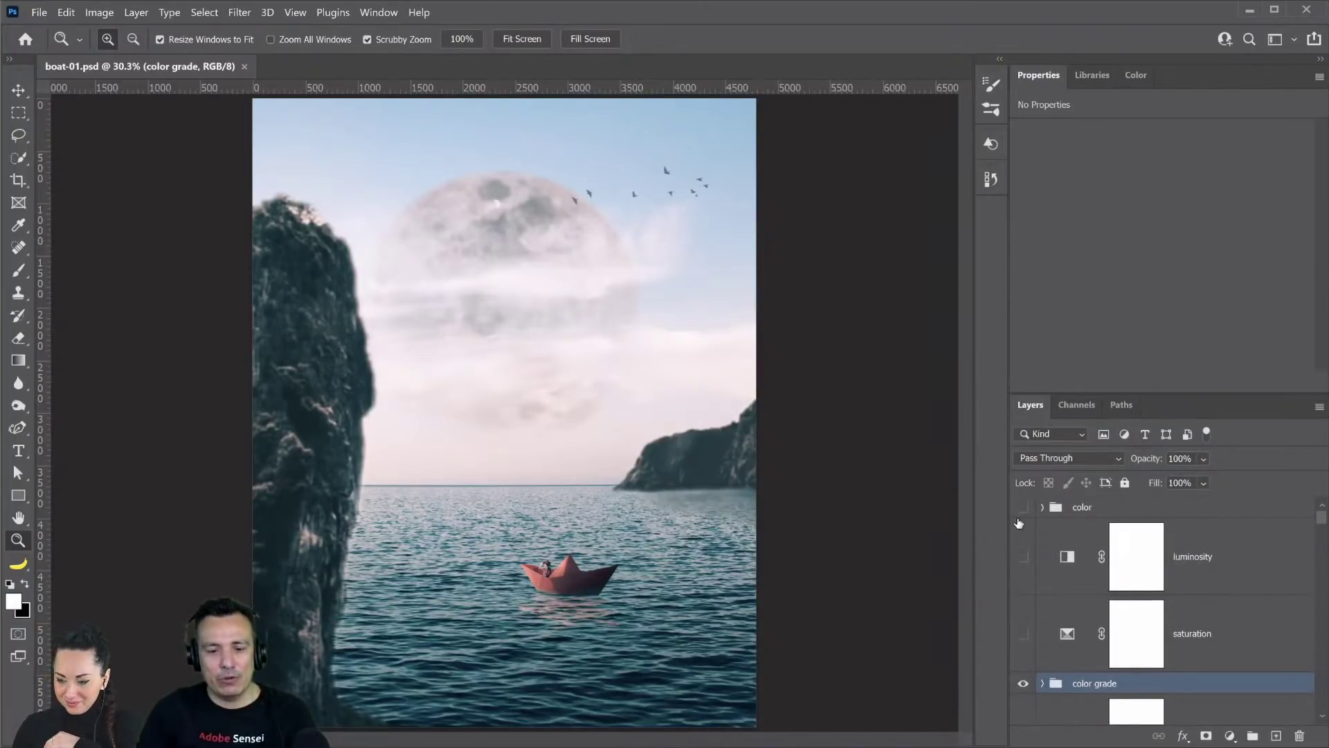
left_click(1023, 507)
left_click(1024, 554)
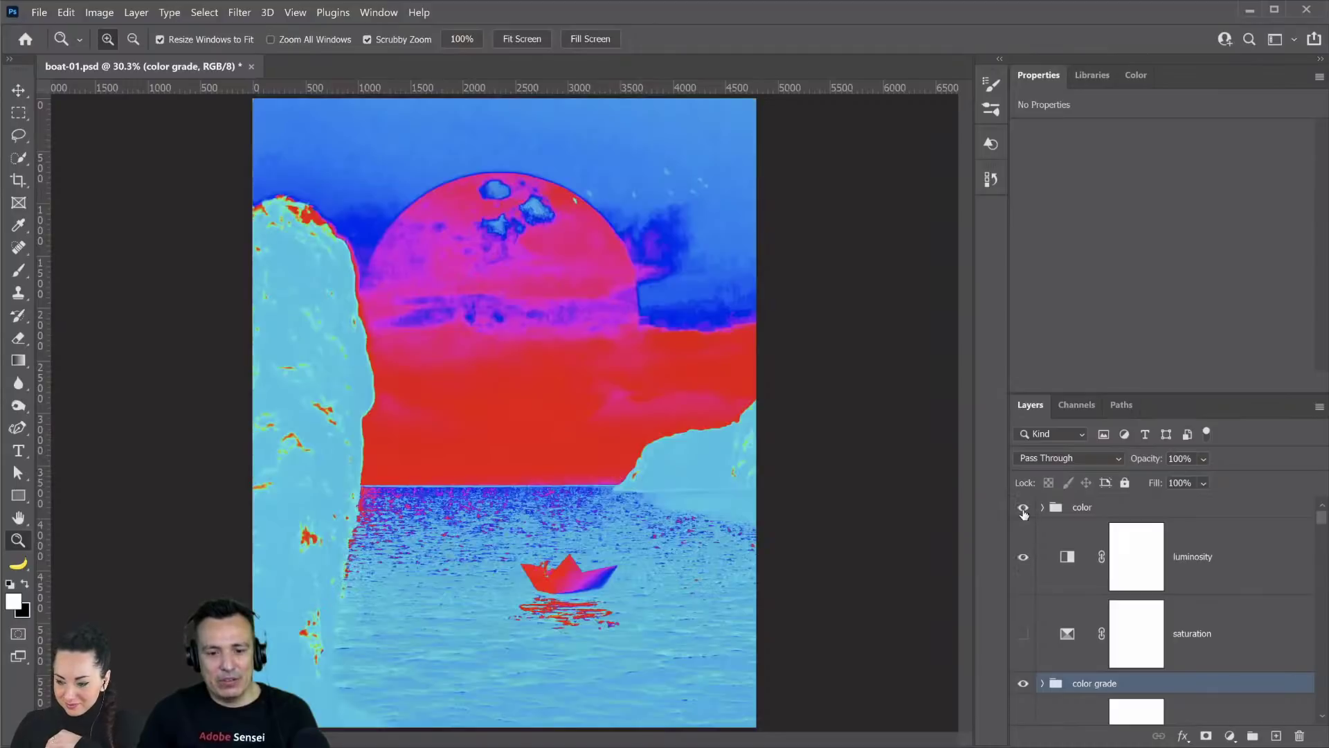
left_click(1023, 510)
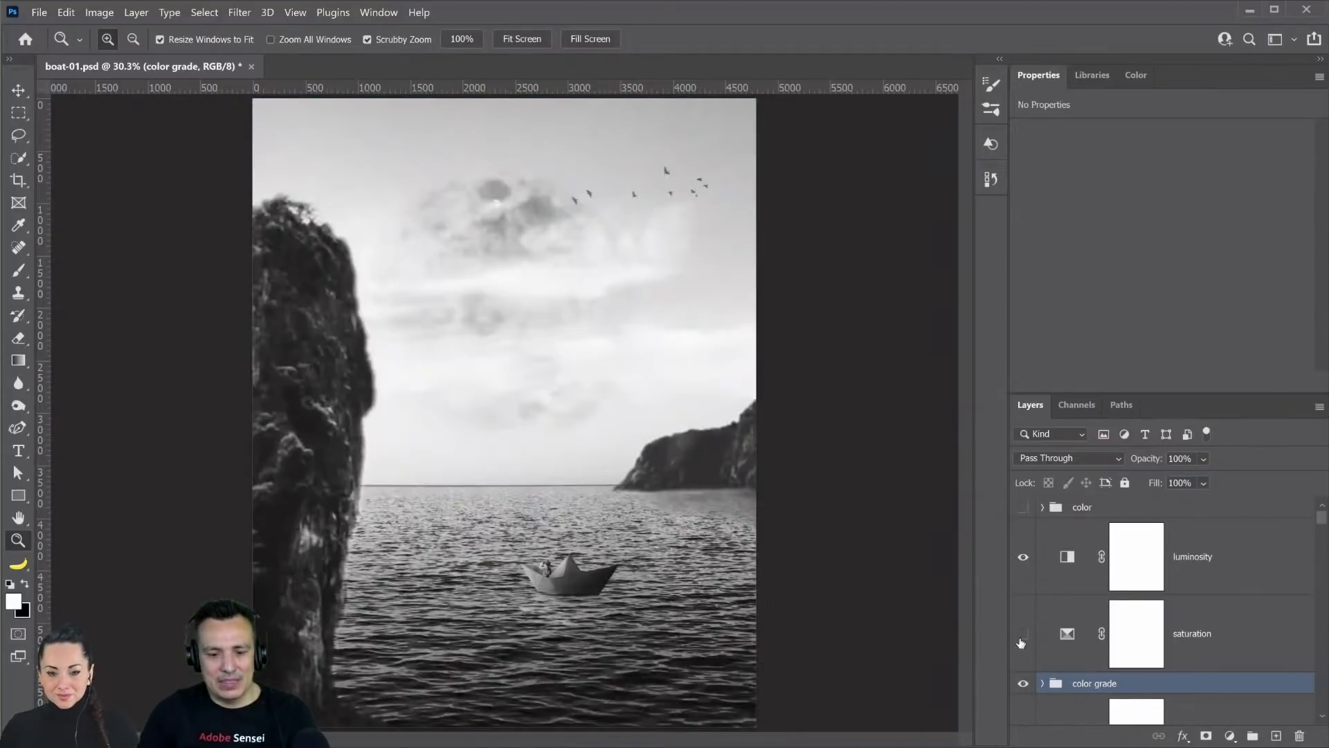
left_click(1022, 641)
left_click(1022, 638)
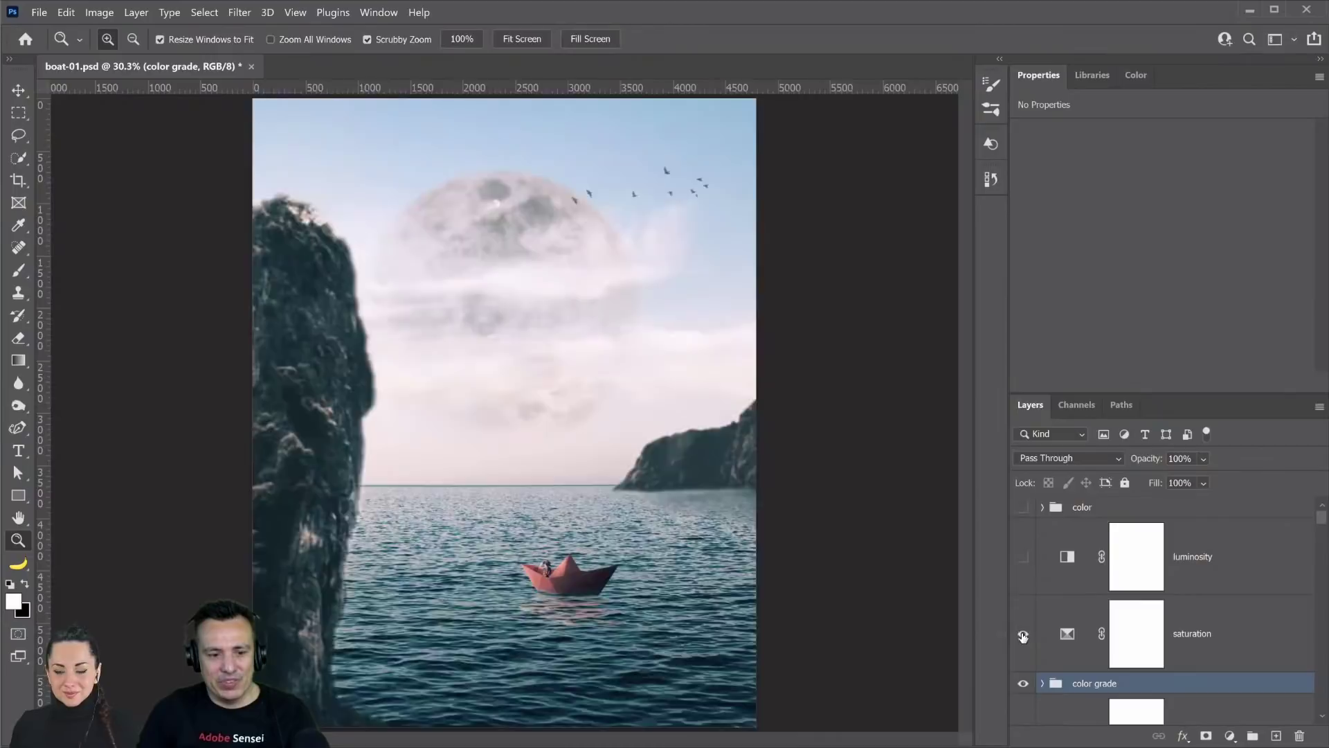
left_click(1023, 636)
left_click(1023, 636)
left_click(1023, 635)
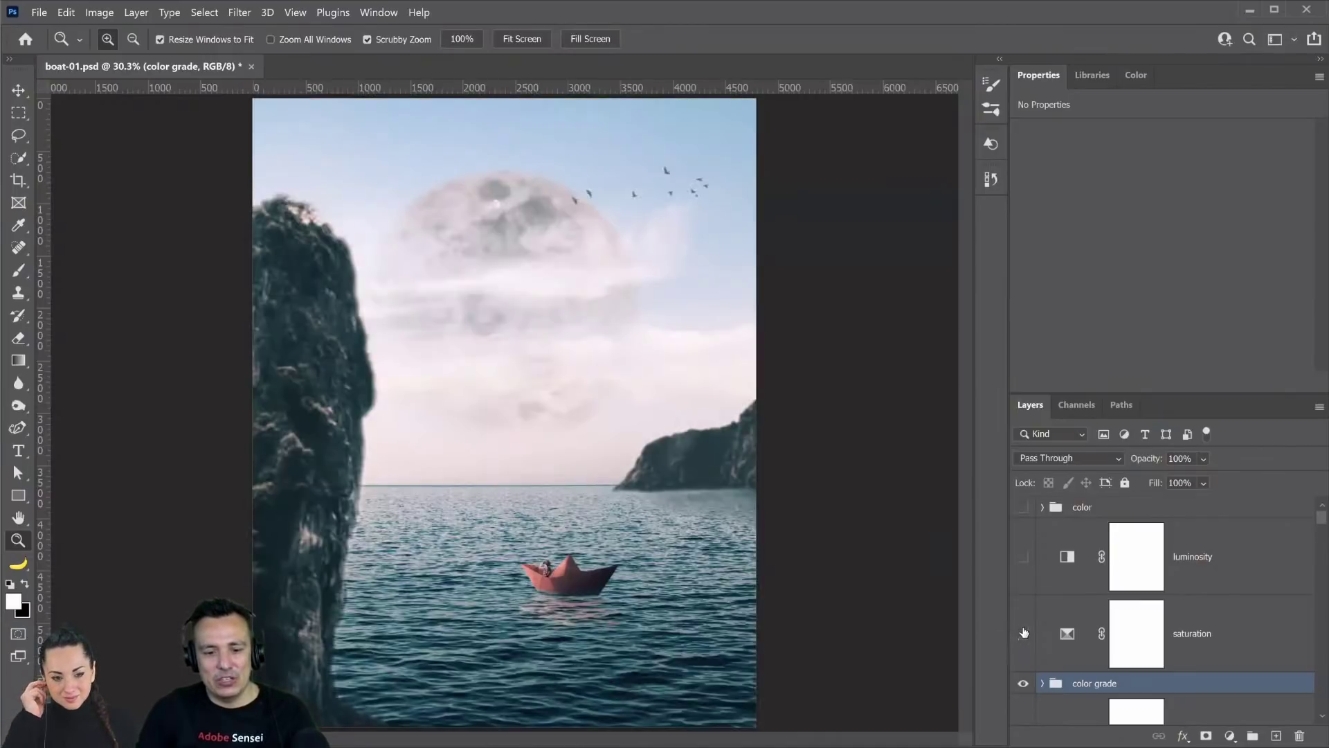
- Hide all layers from the color grade group down except the ocean photo layer named background
scroll(1243, 594, "down", 1)
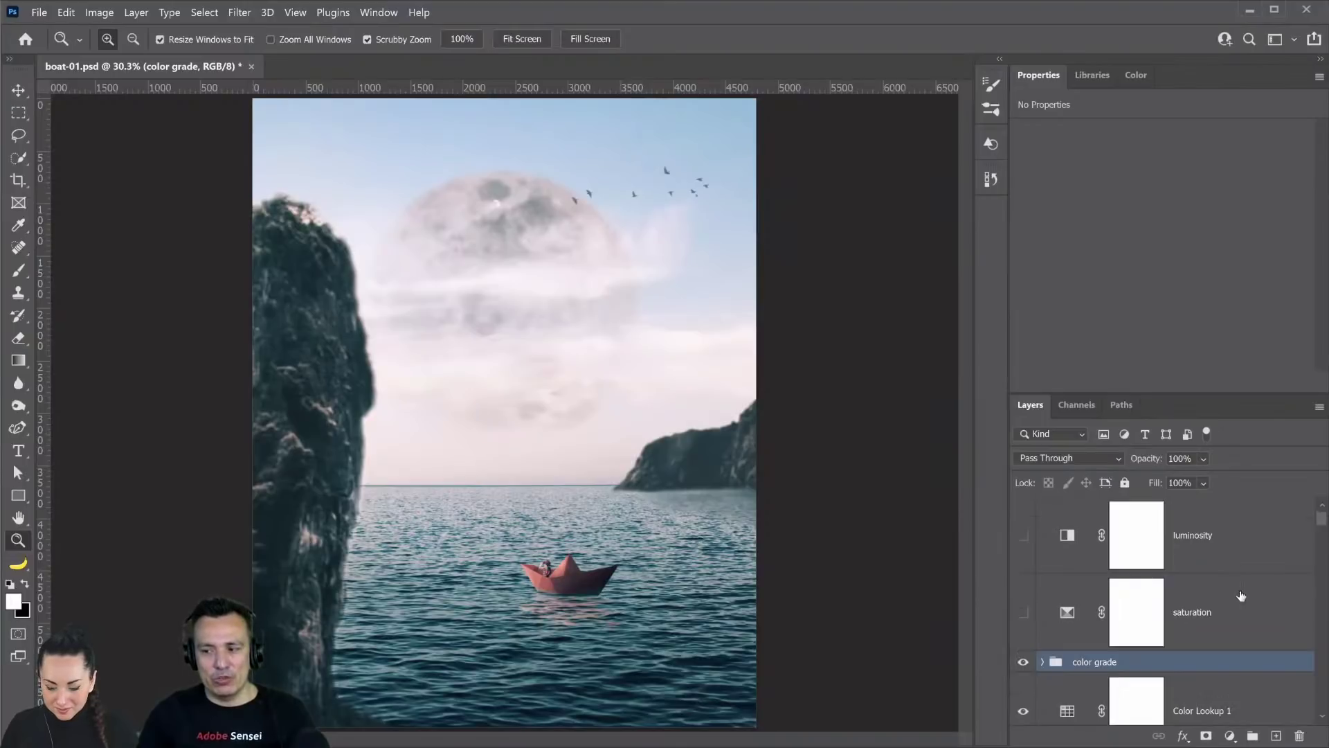
scroll(1224, 591, "down", 3)
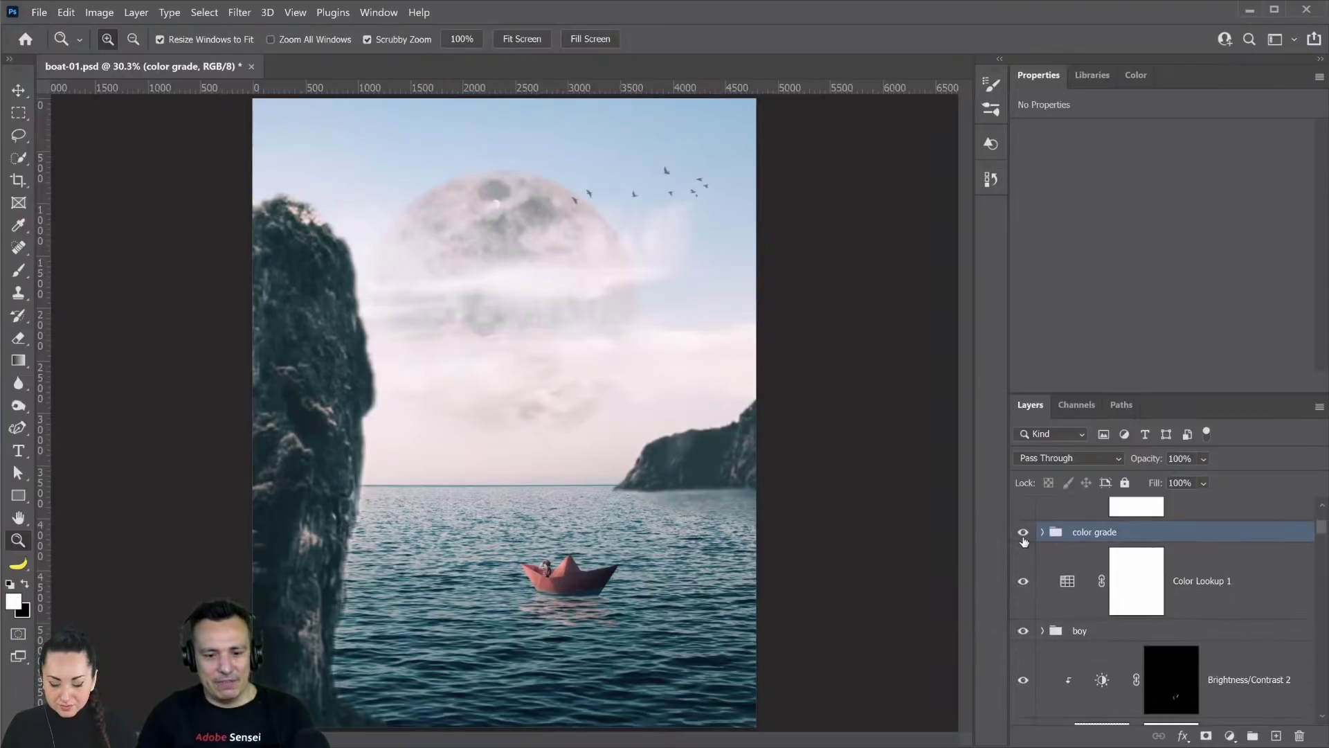
left_click_drag(1024, 541, 1019, 744)
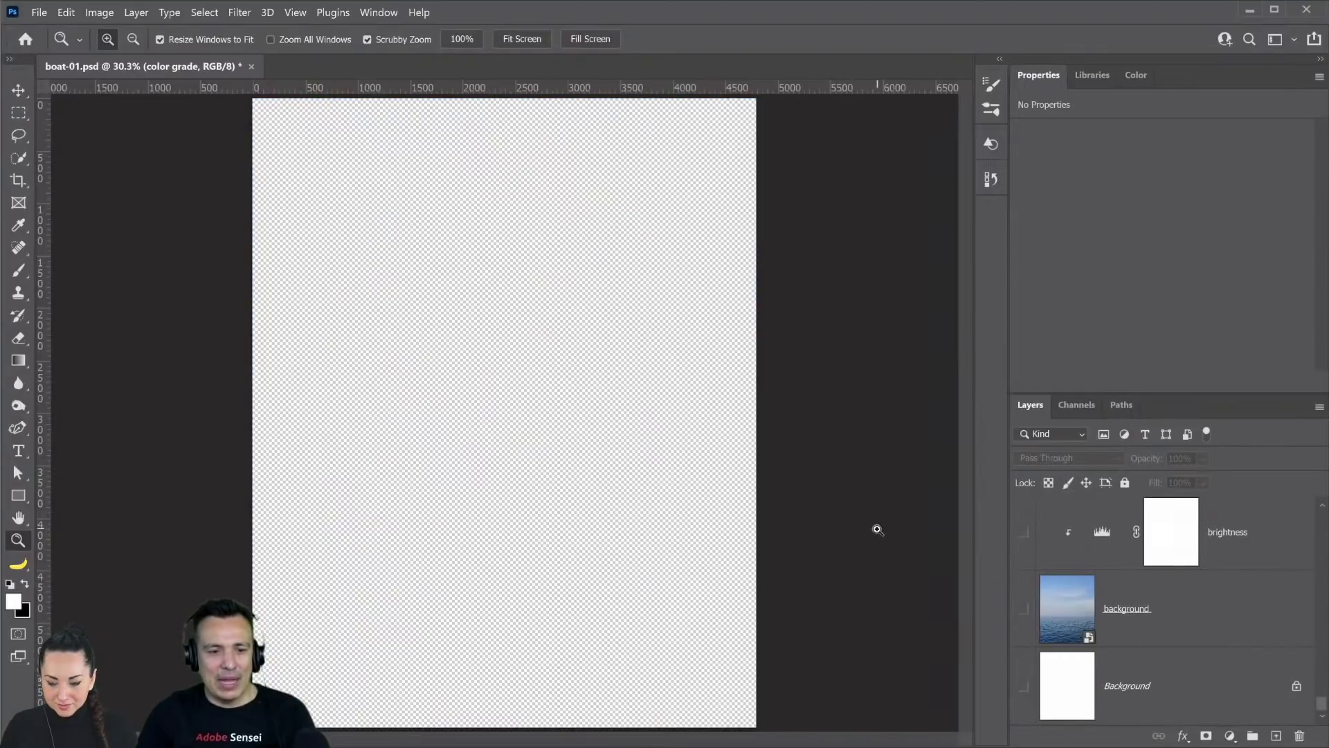
left_click_drag(1023, 533, 1024, 685)
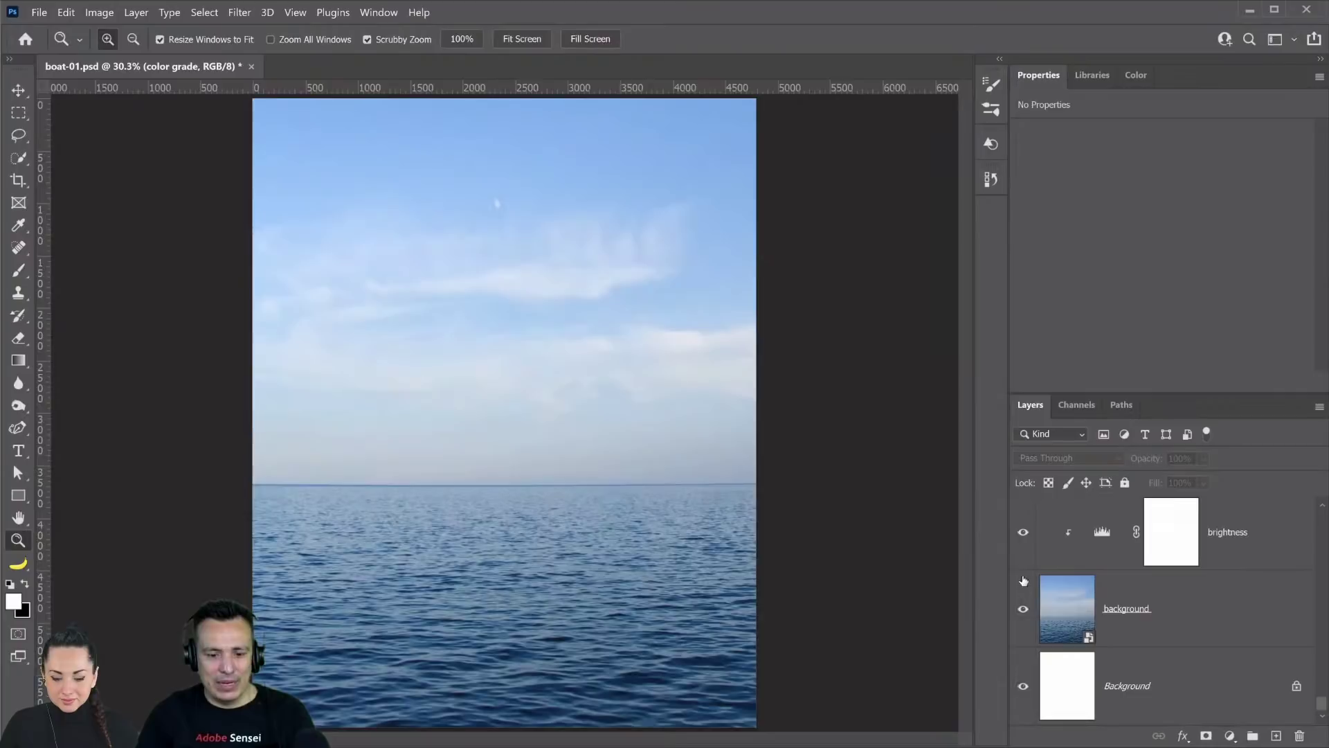
mouse_move(1022, 537)
left_mouse_down()
mouse_move(1019, 687)
mouse_move(1024, 533)
left_mouse_up()
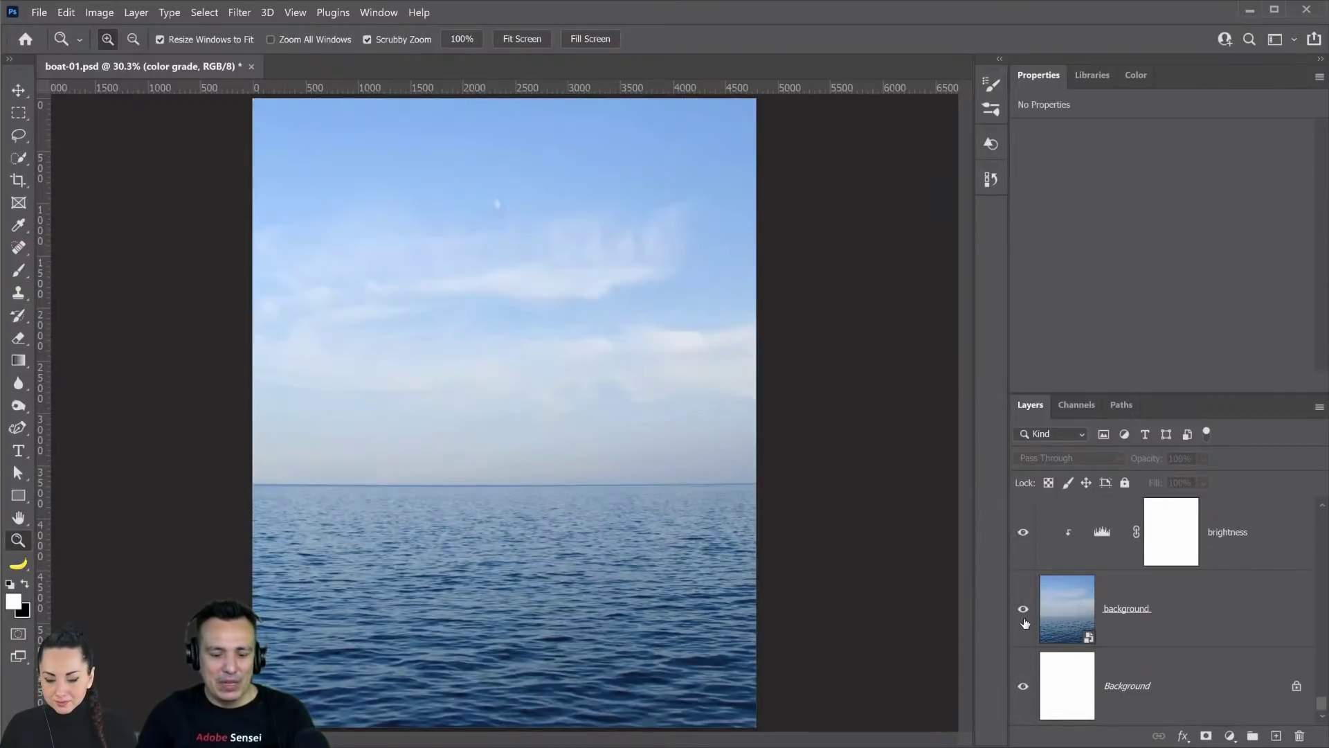
key("alt")
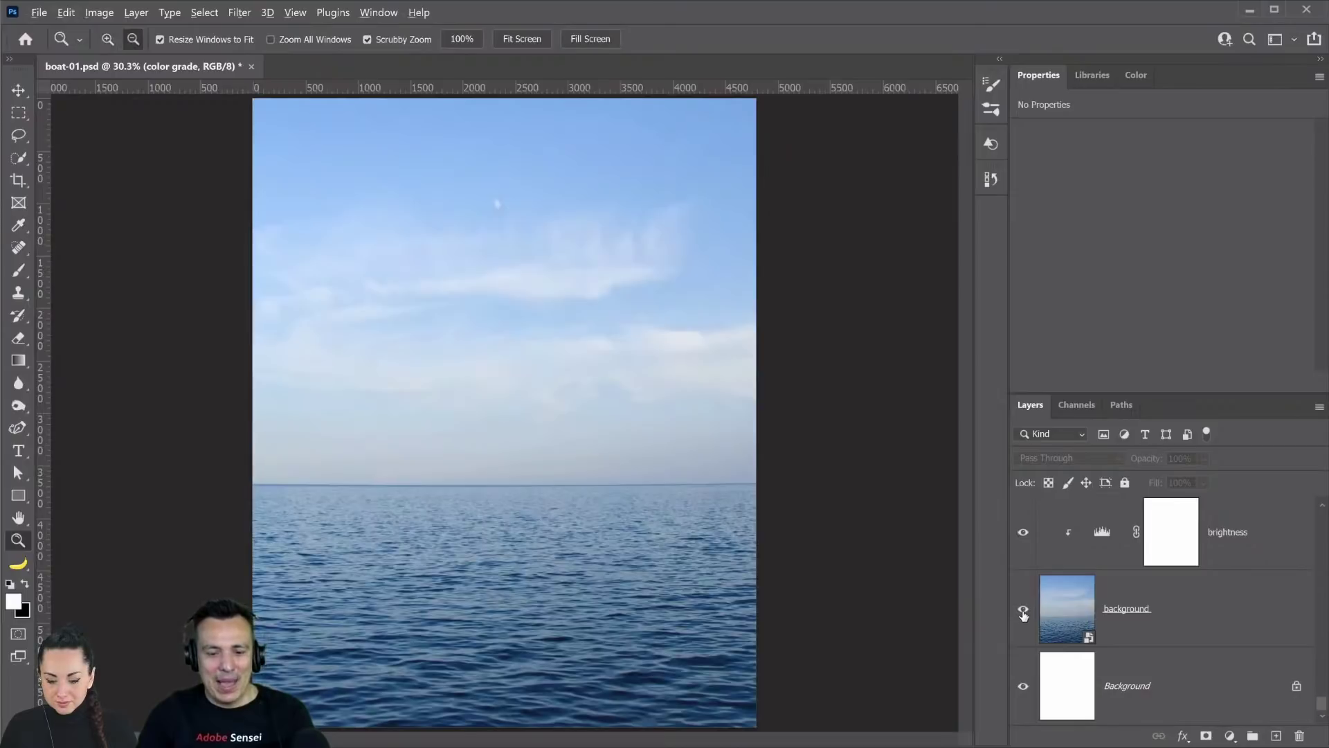
left_click(1023, 613, "alt")
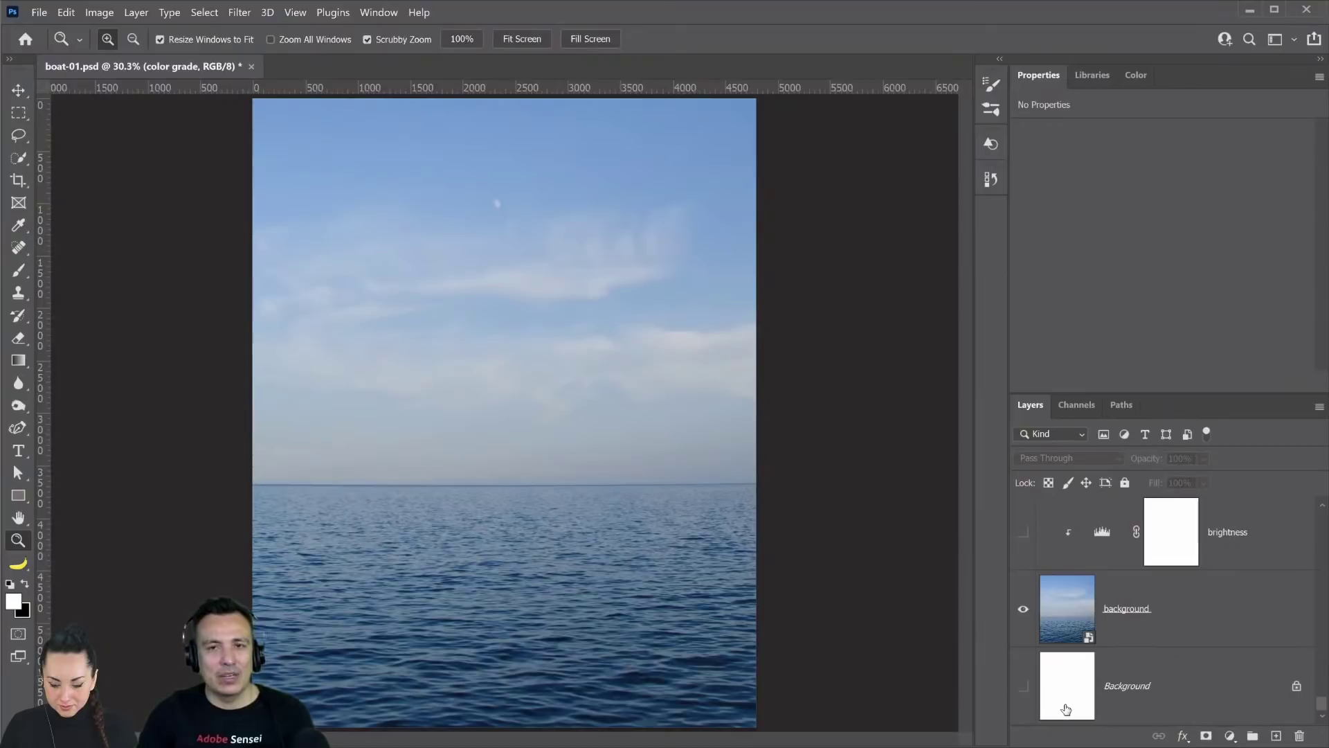
- Delete the locked white Background layer and show the brightness adjustment above the ocean photo
left_click(1066, 709)
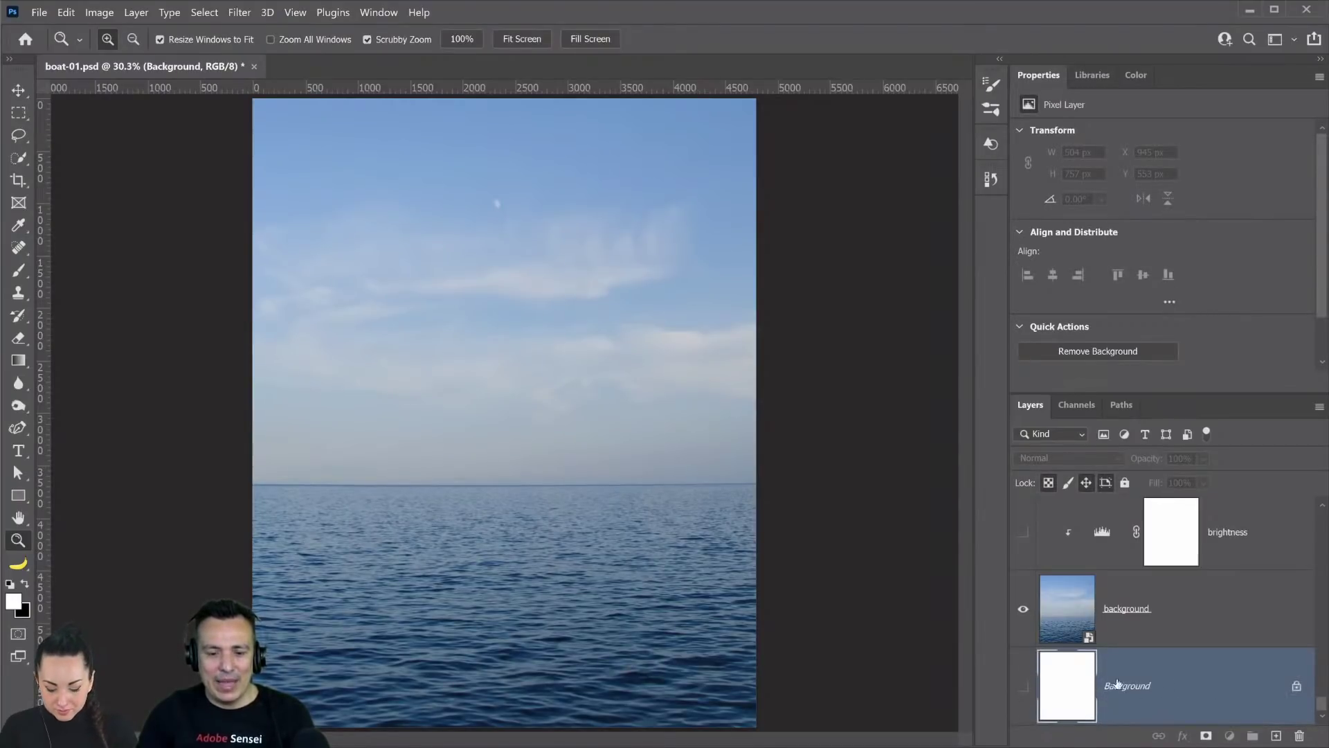
left_click_drag(1096, 698, 1299, 736)
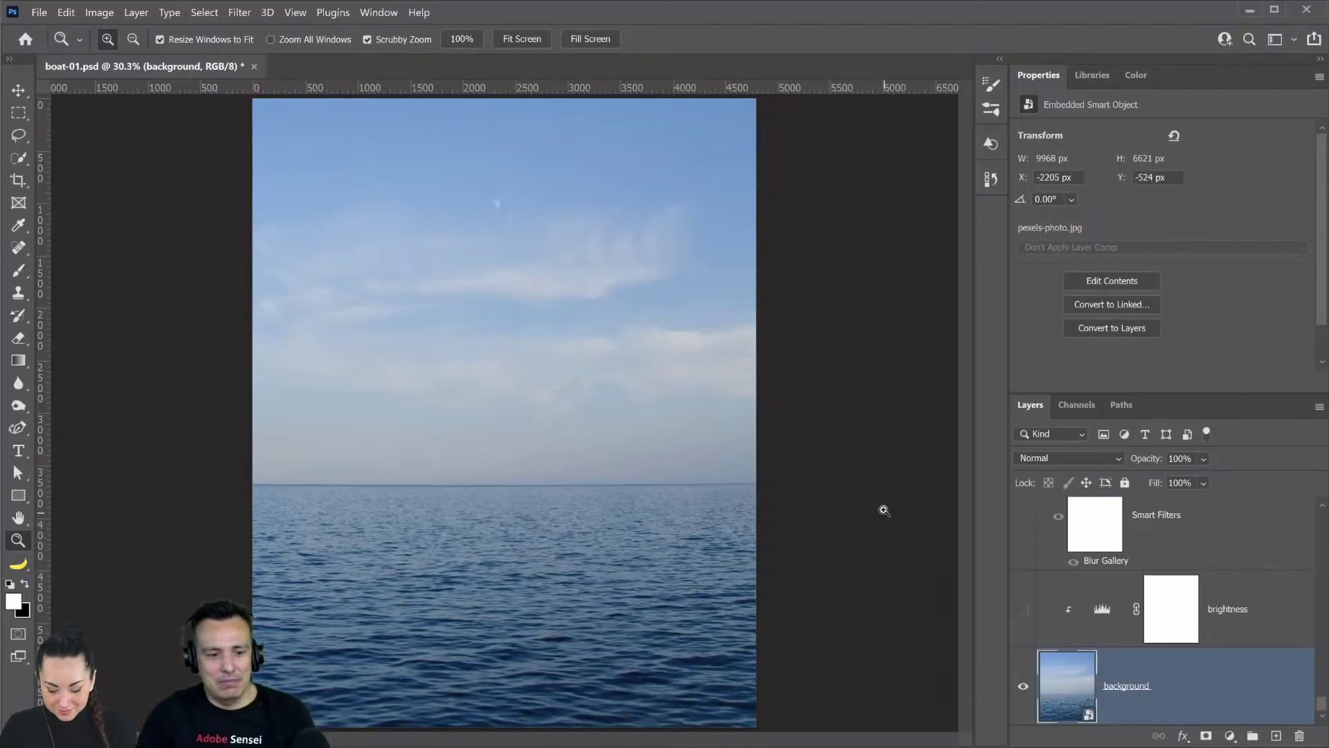
left_click(1020, 622)
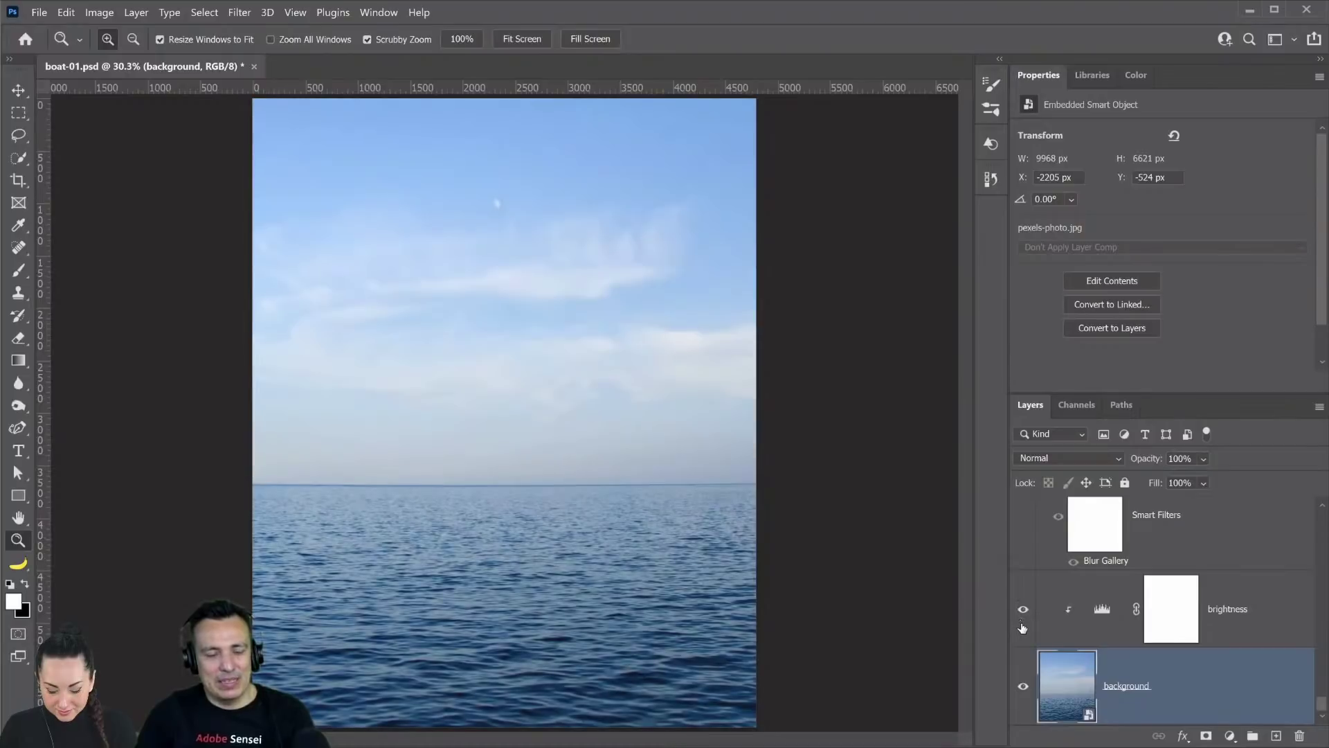
- Show the moon layer and compare it on and off around the small real moon in the sky at 300%
scroll(1023, 623, "up", 3)
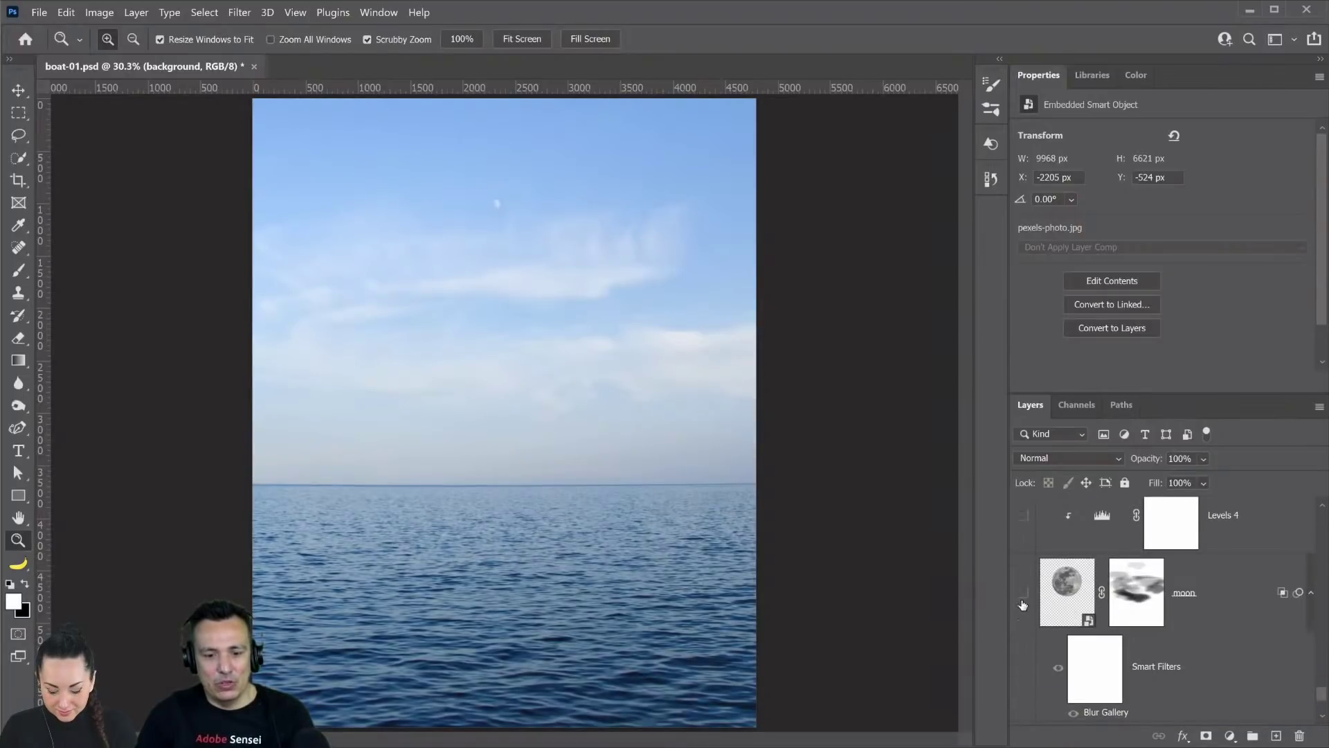
left_click(1023, 594)
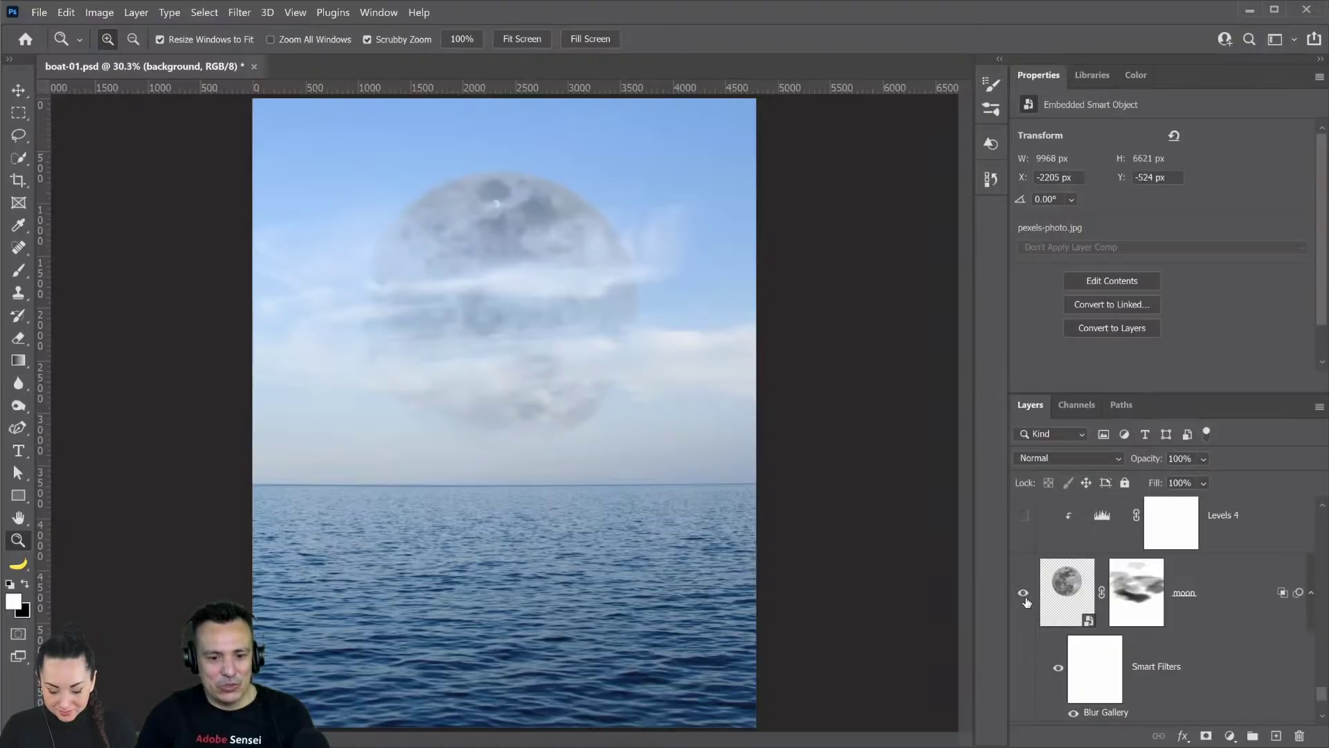
left_click(1024, 593)
left_click_drag(513, 207, 552, 248)
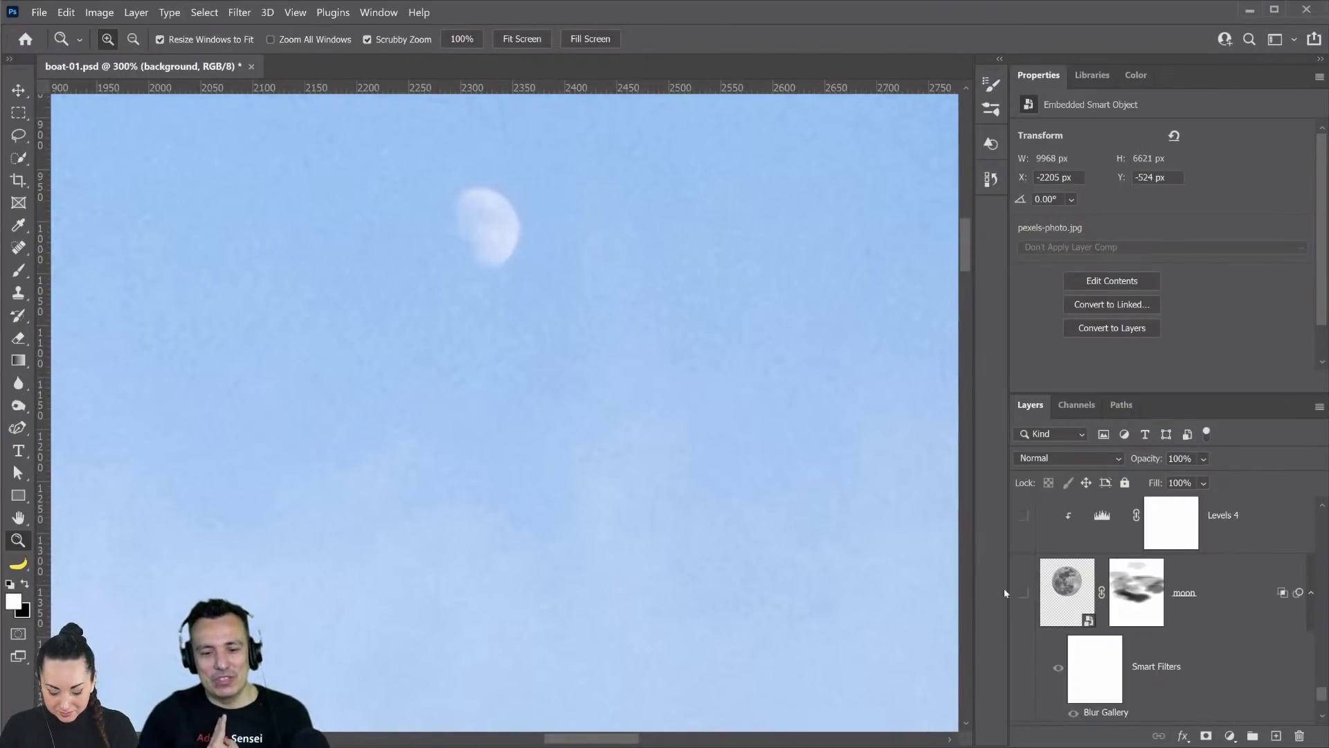
left_click(1024, 595)
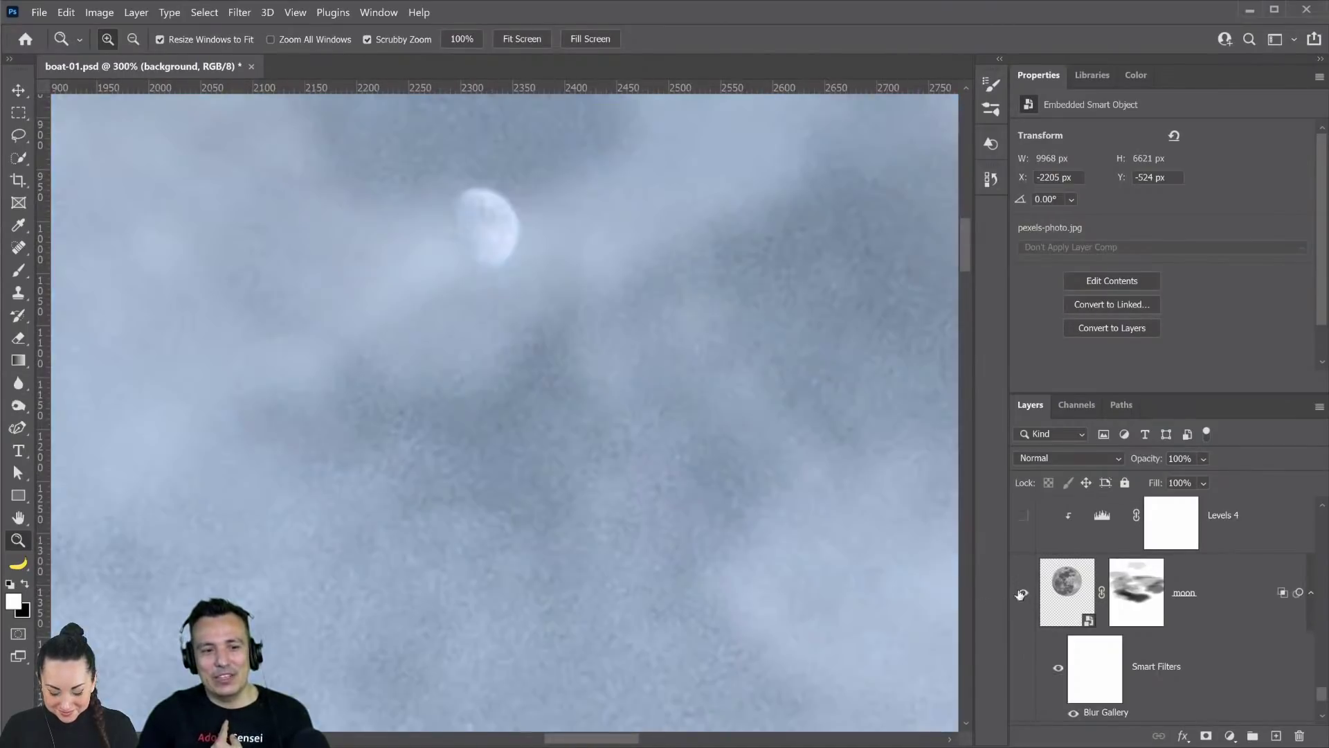
- View the whole image, and inspect the small real moon overlapping the large moon at 100% zoom
right_click(627, 380)
left_click(651, 367)
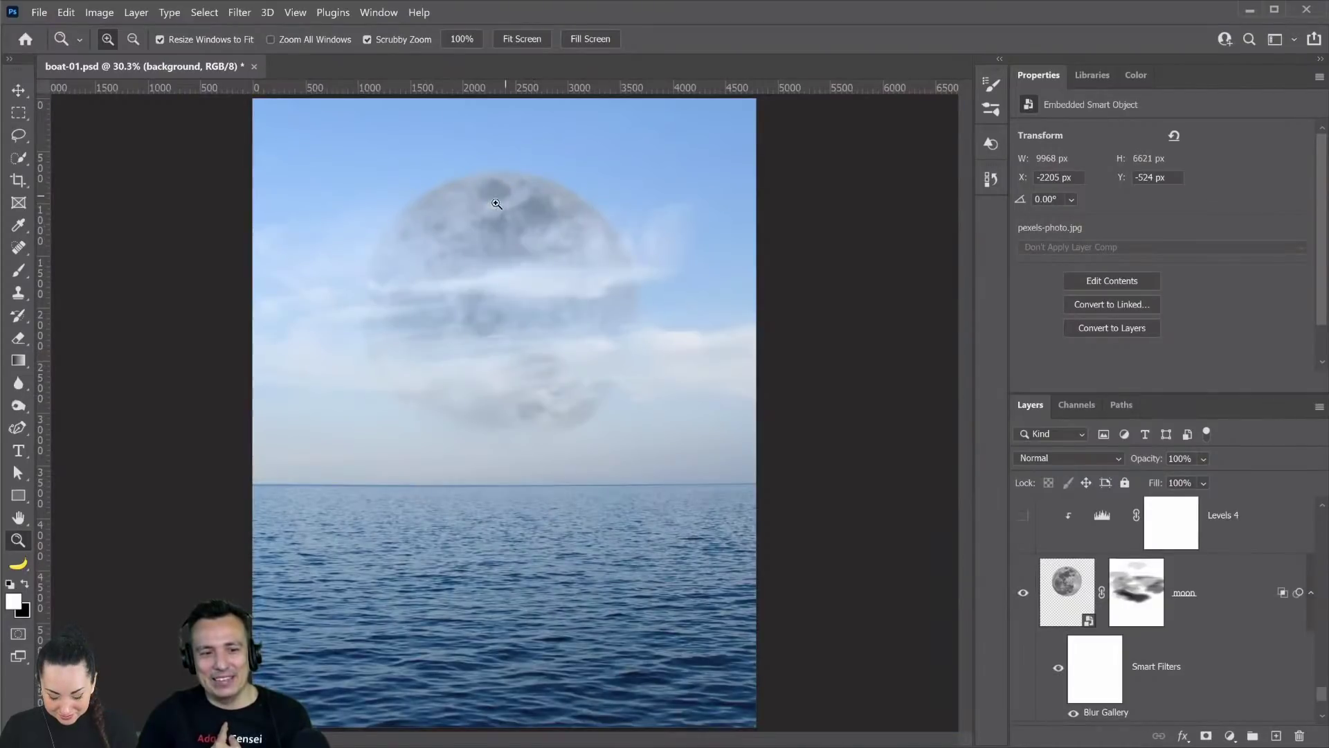
left_click_drag(496, 204, 520, 247)
right_click(538, 226)
left_click(557, 228)
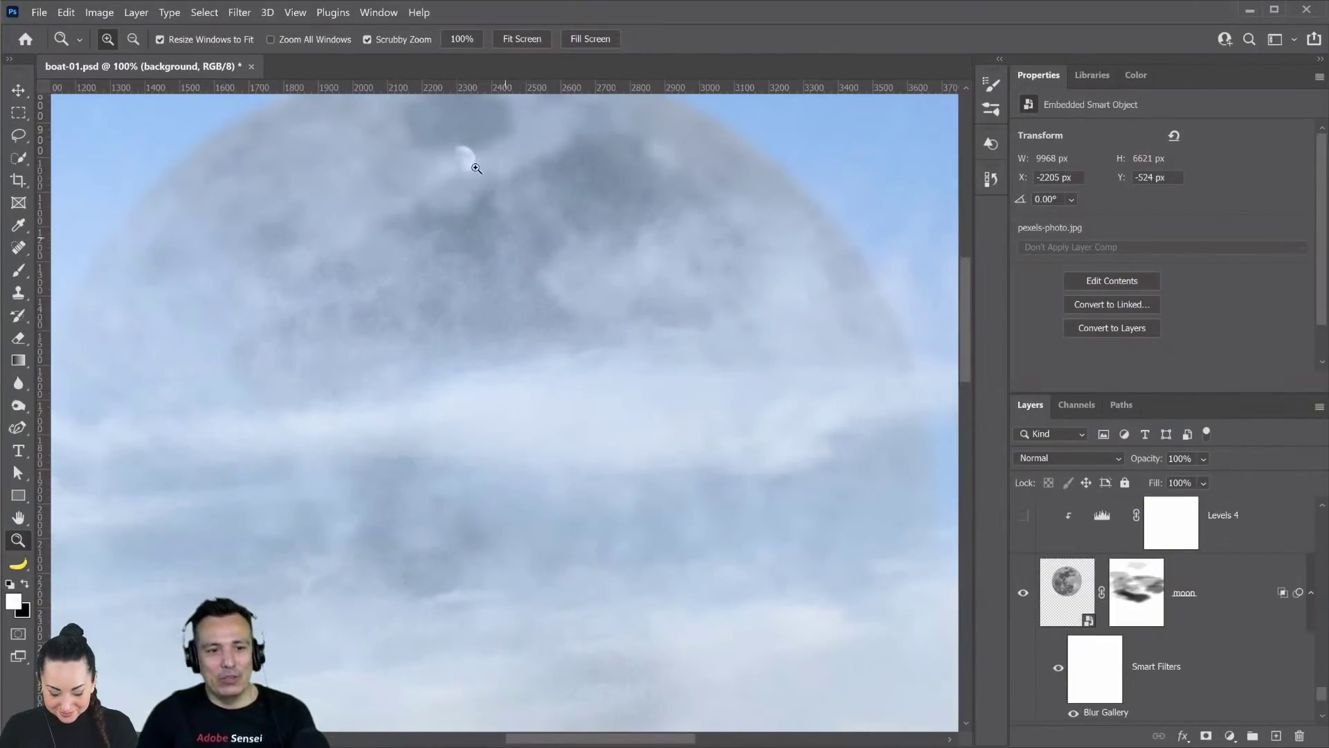
- Hide the moon layer to examine the small real moon in the sky up close, and show the layer again
left_click(1023, 592)
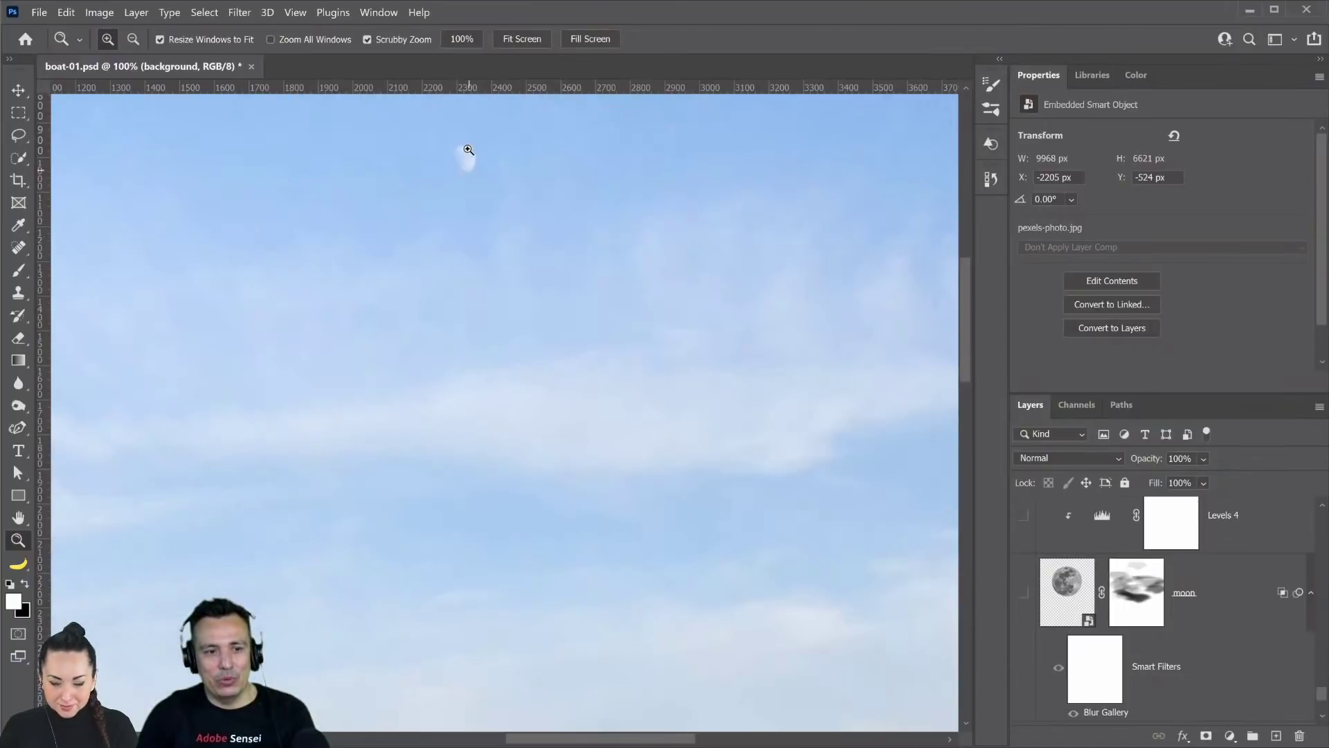
double_click(461, 158)
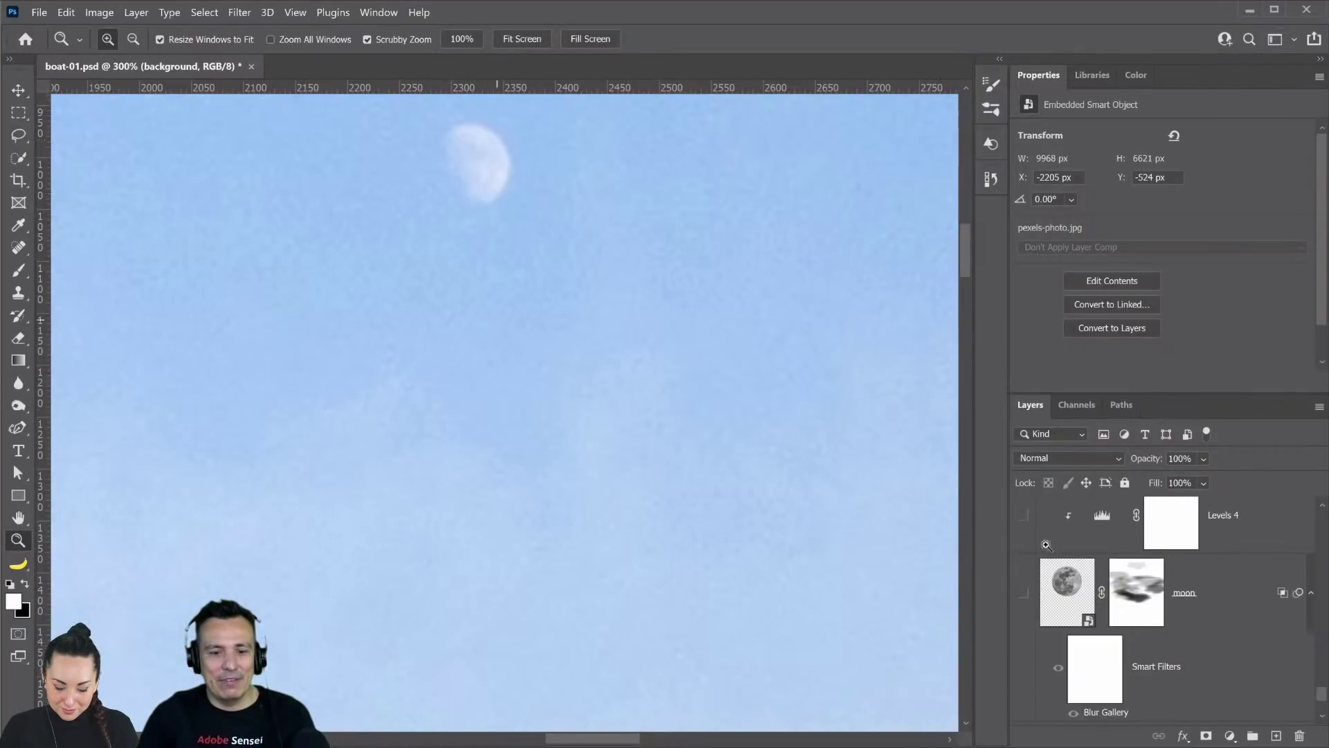
left_click(1023, 595)
right_click(632, 363)
left_click(675, 371)
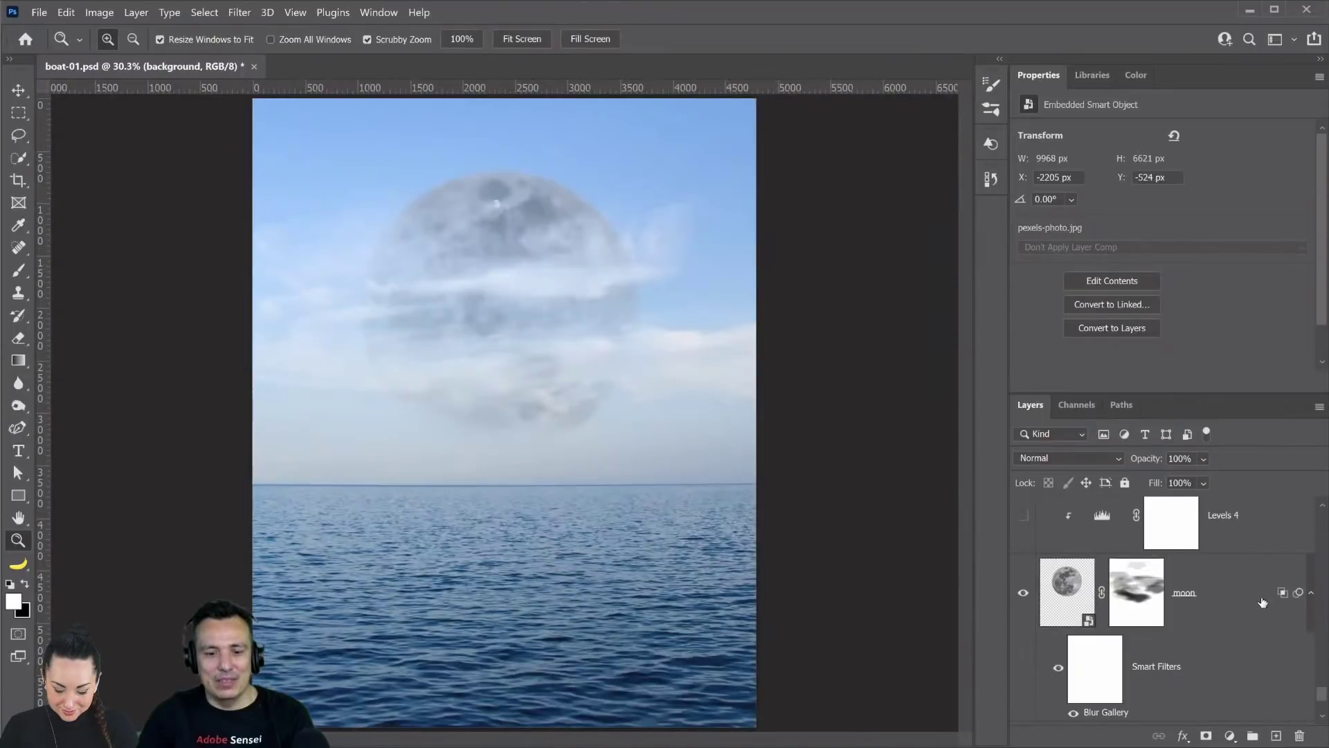
- Add a Gradient Overlay layer style to the moon layer and set its style to Radial
left_click(1262, 601)
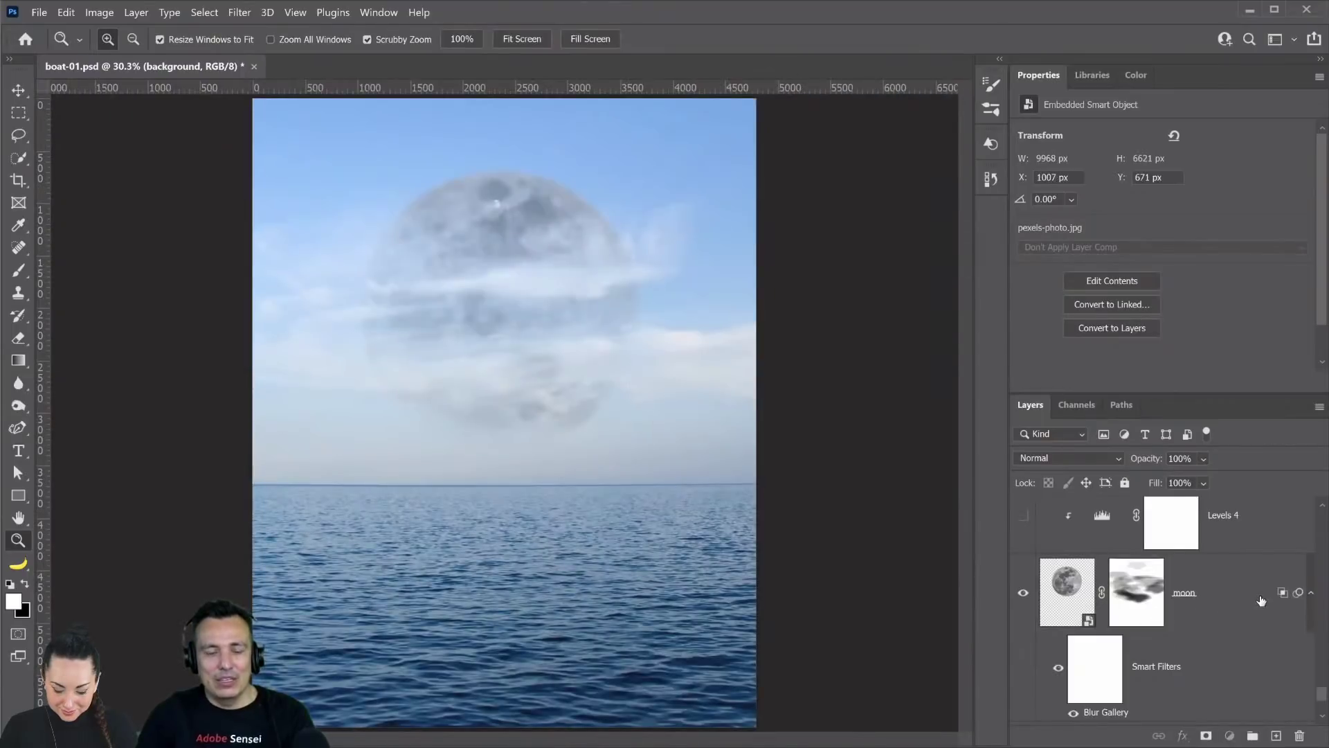
key("h")
double_click(1256, 594)
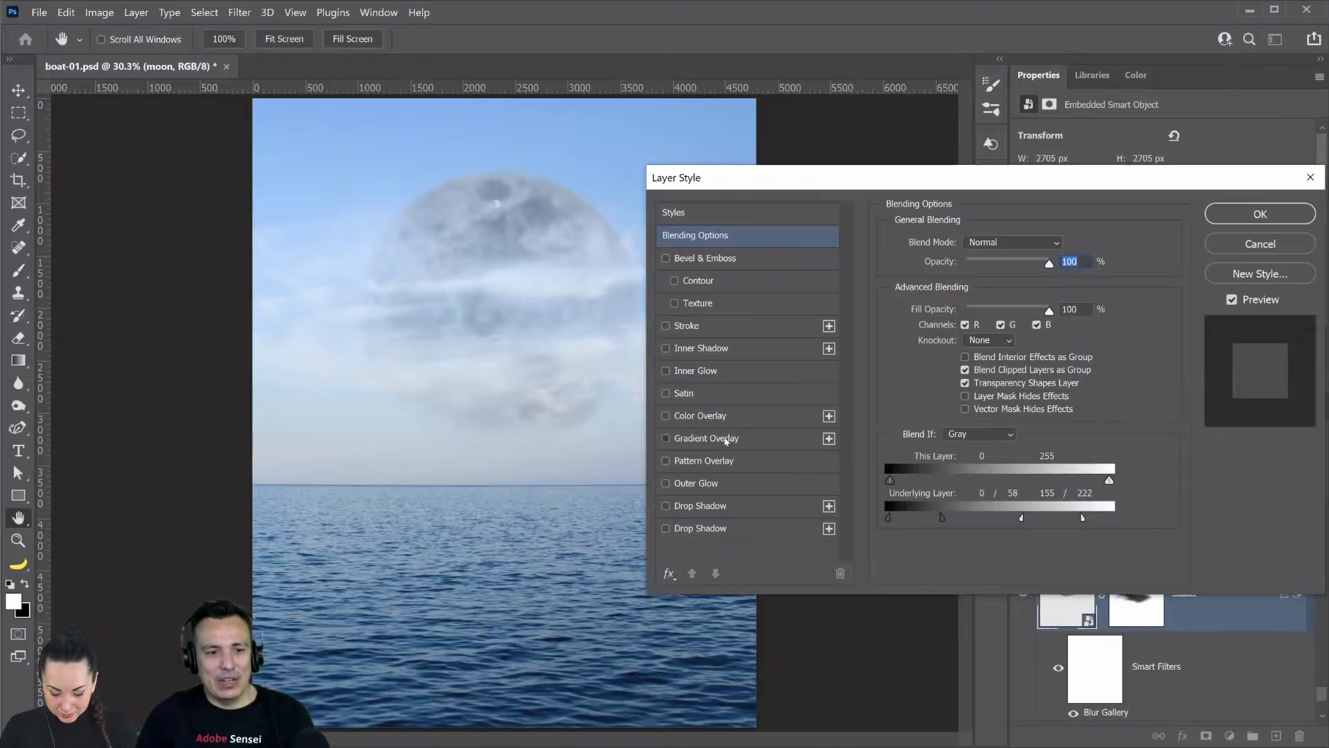
left_click(726, 438)
left_click(973, 308)
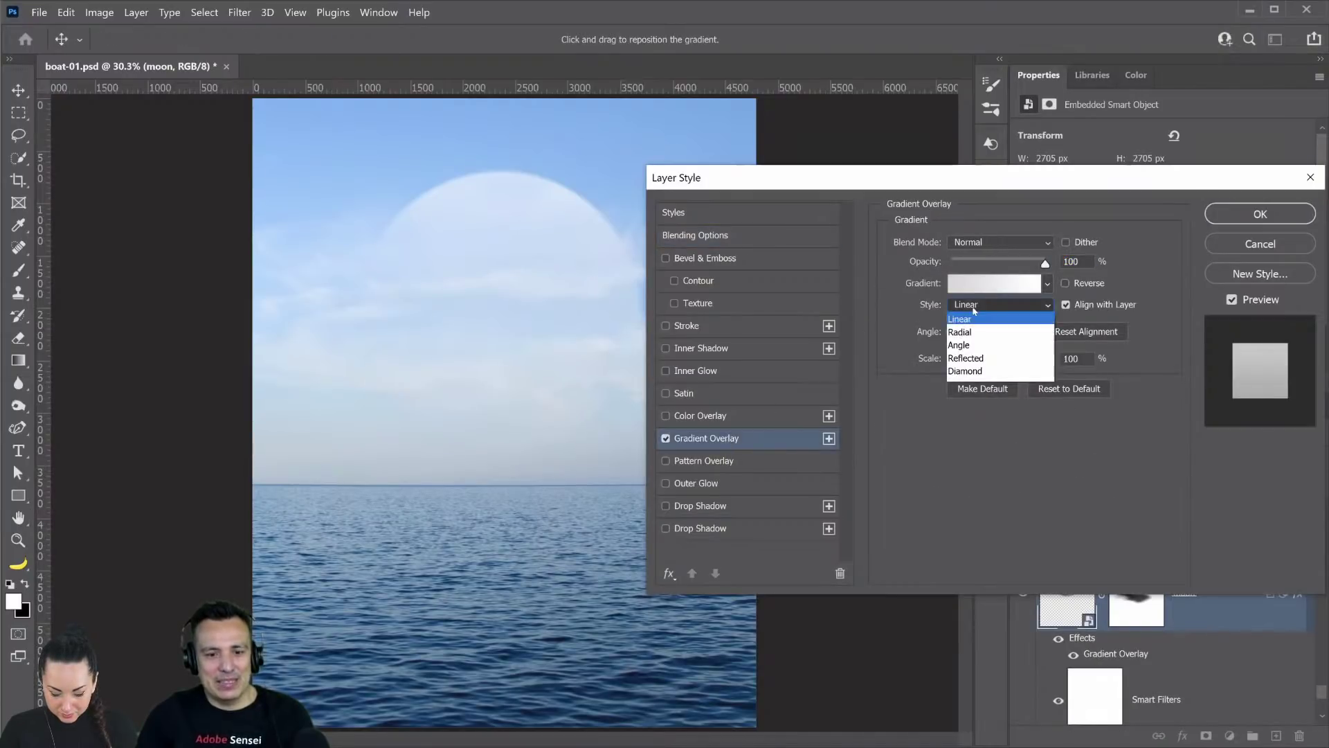
left_click(978, 334)
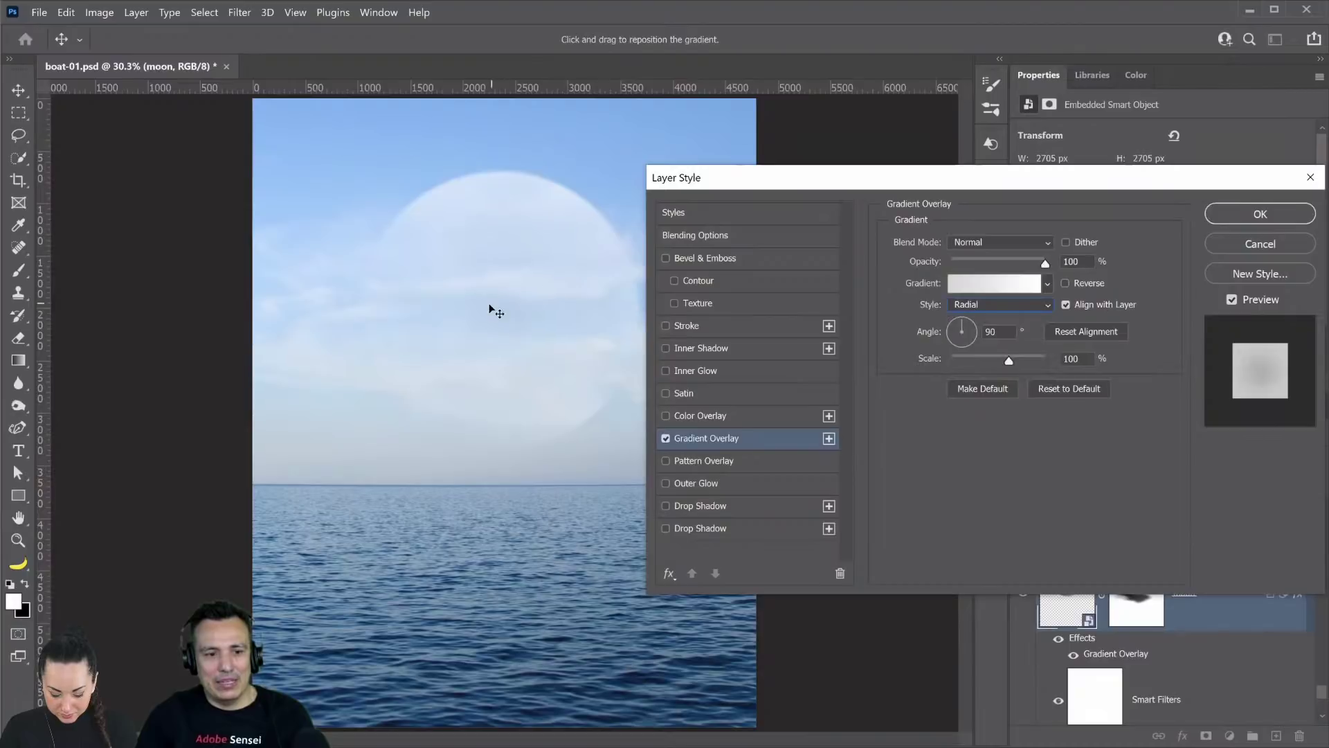
- Apply the Black, White preset from Basics to the overlay, reverse the gradient and set its scale to 150%
left_click(1046, 284)
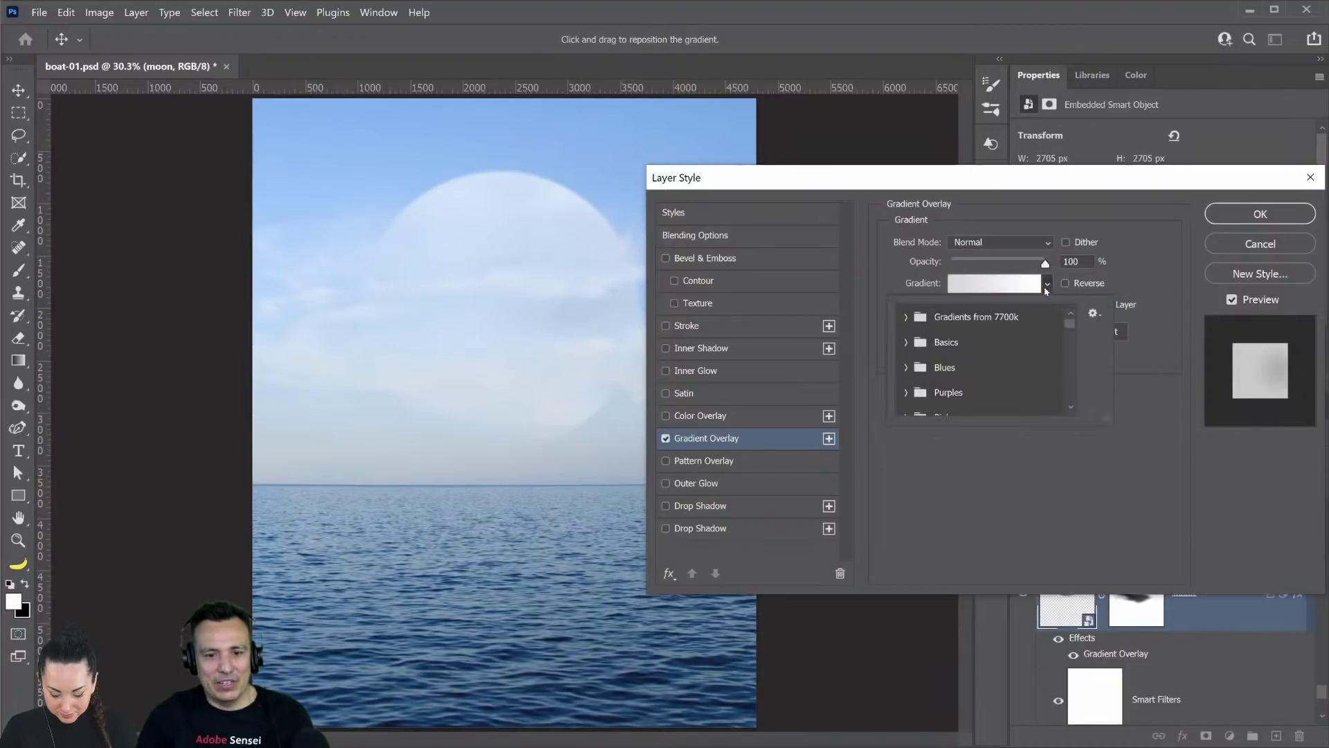
left_click(906, 343)
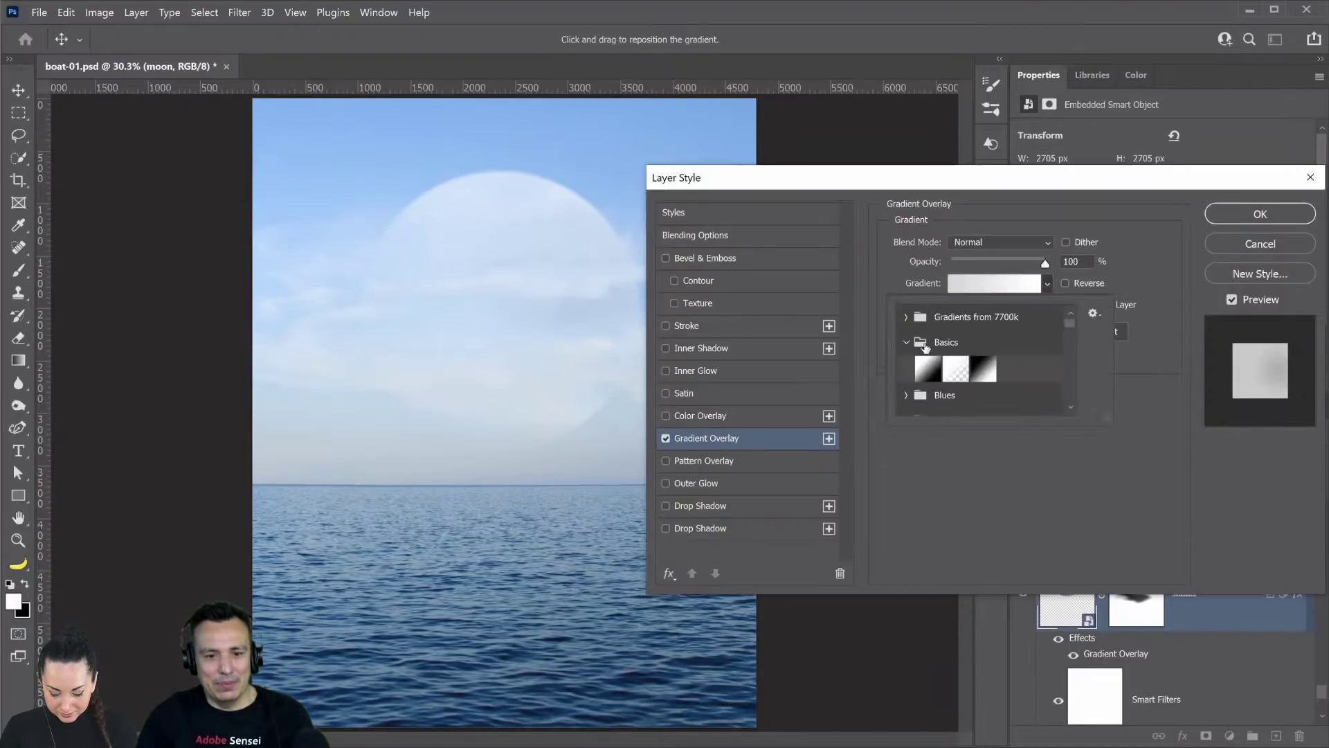
left_click(983, 370)
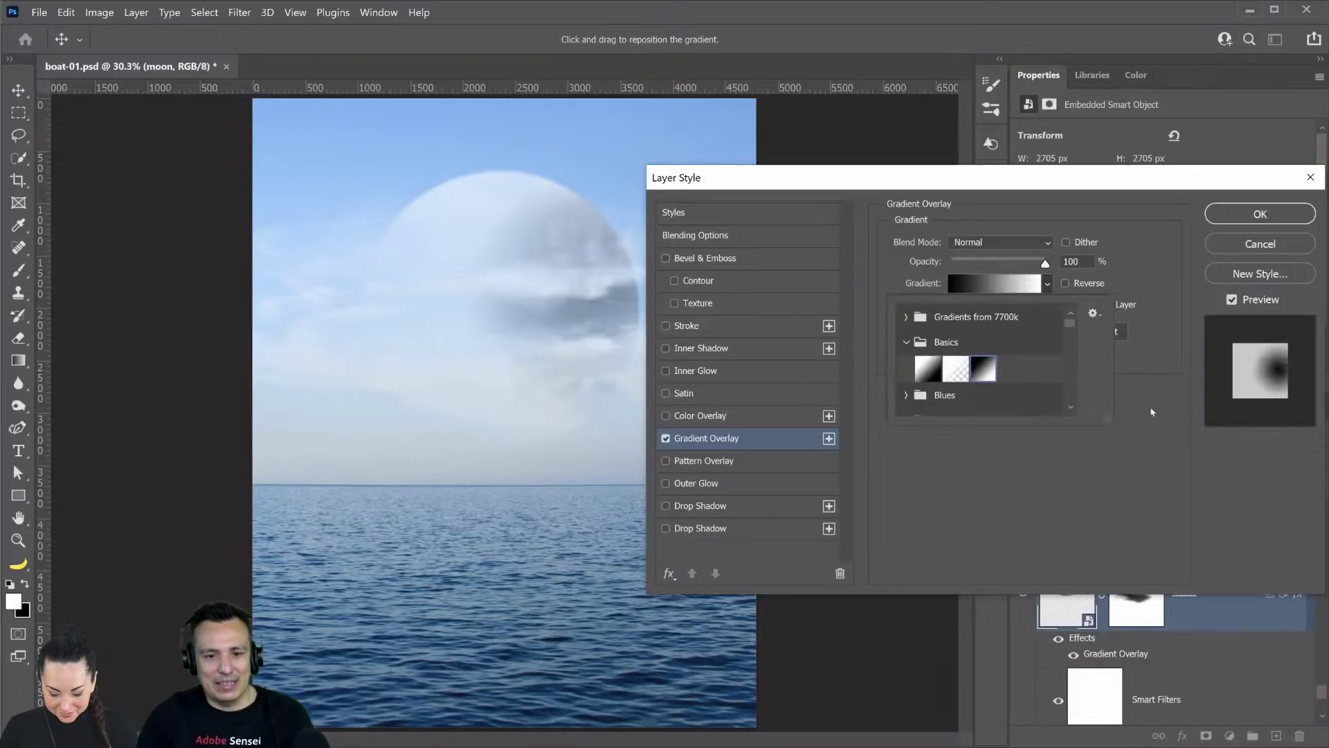
left_click(1151, 411)
left_click(1067, 284)
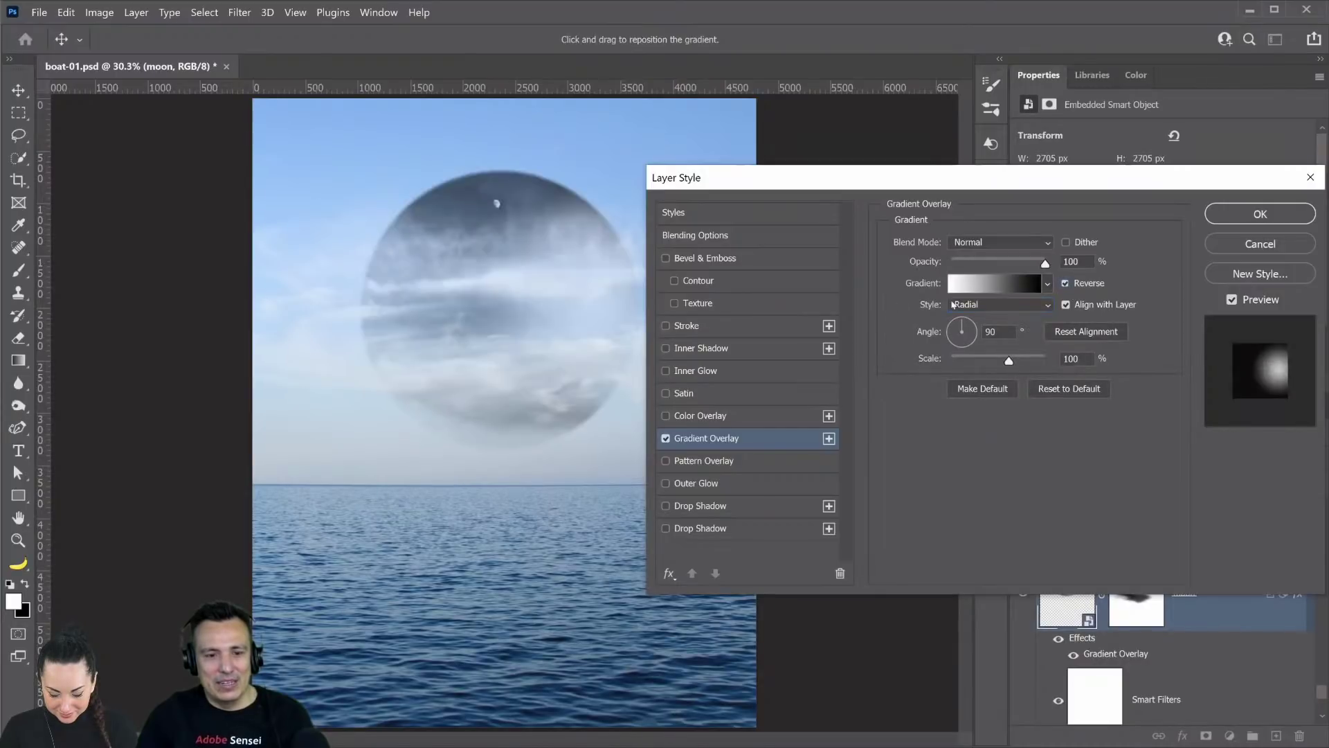
left_click_drag(1019, 362, 1087, 358)
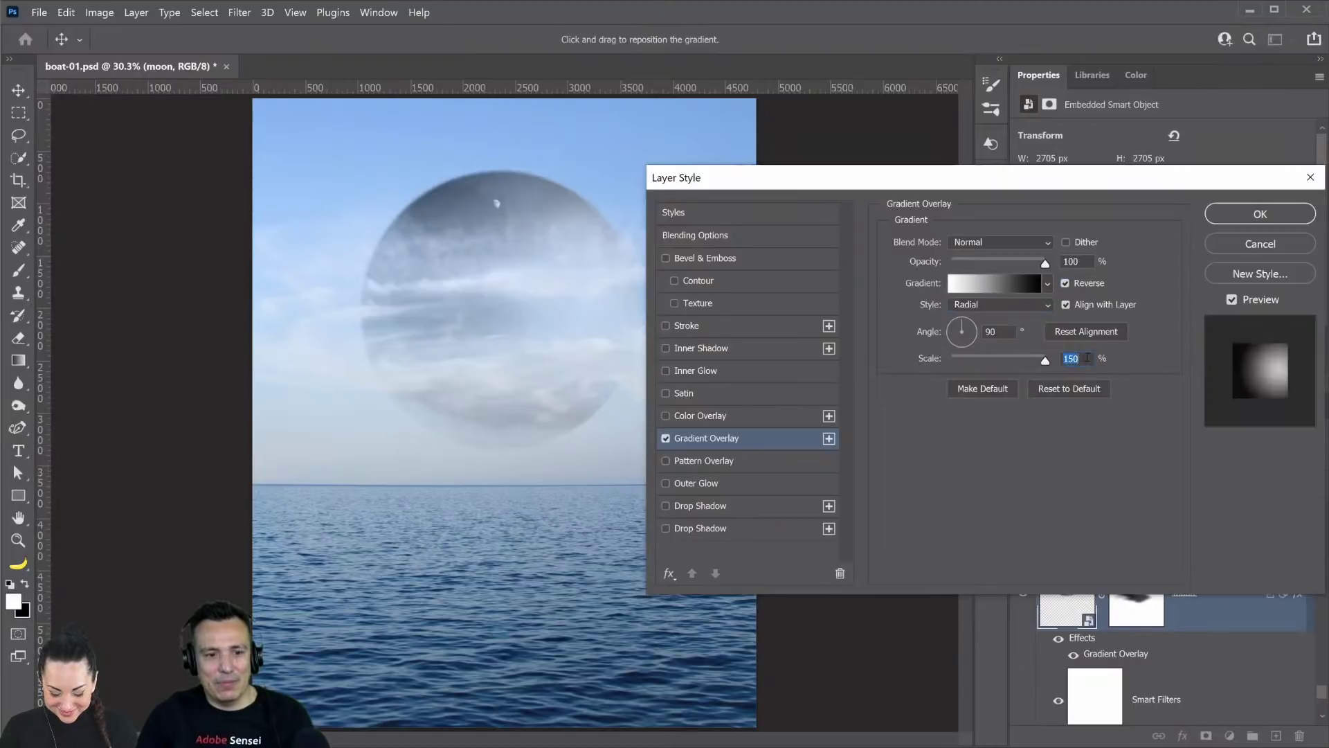
- Recolor the gradient's black stop to light blue 97c4f1, based on a color sampled from the sky
left_click(1025, 290)
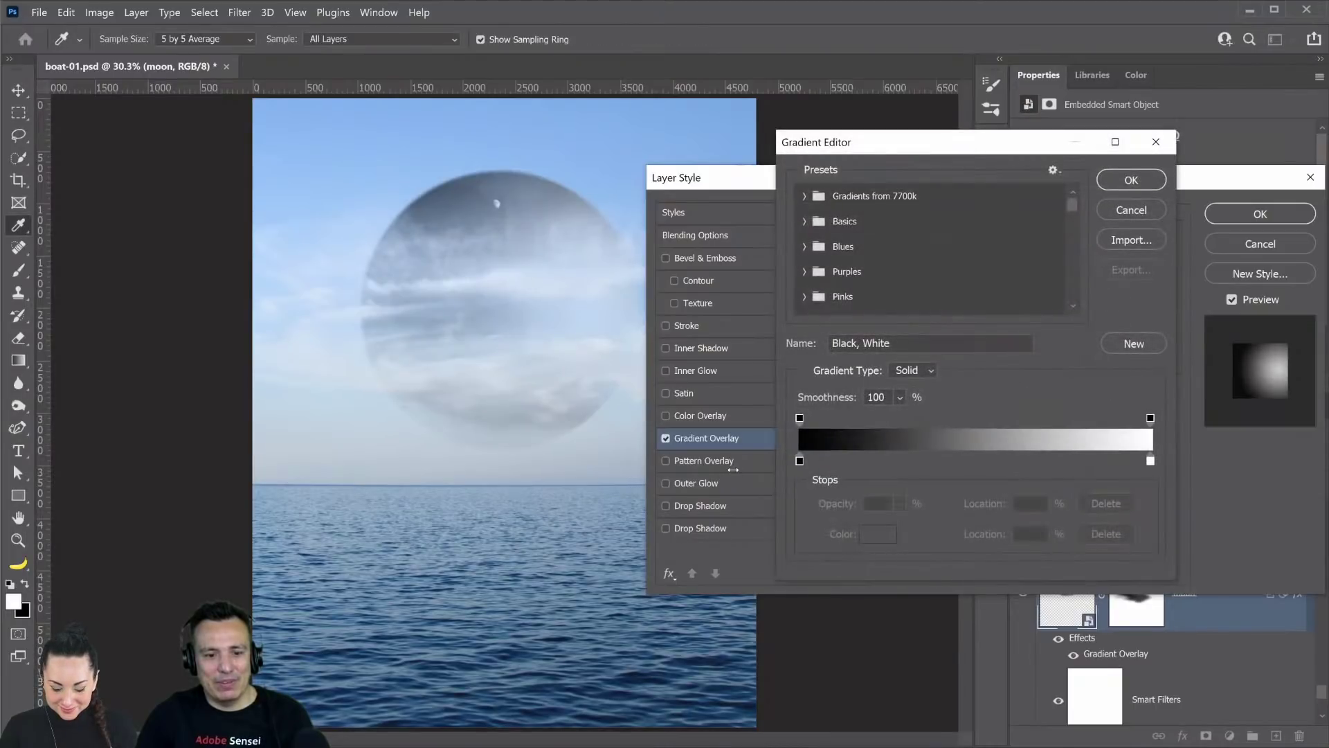
double_click(800, 460)
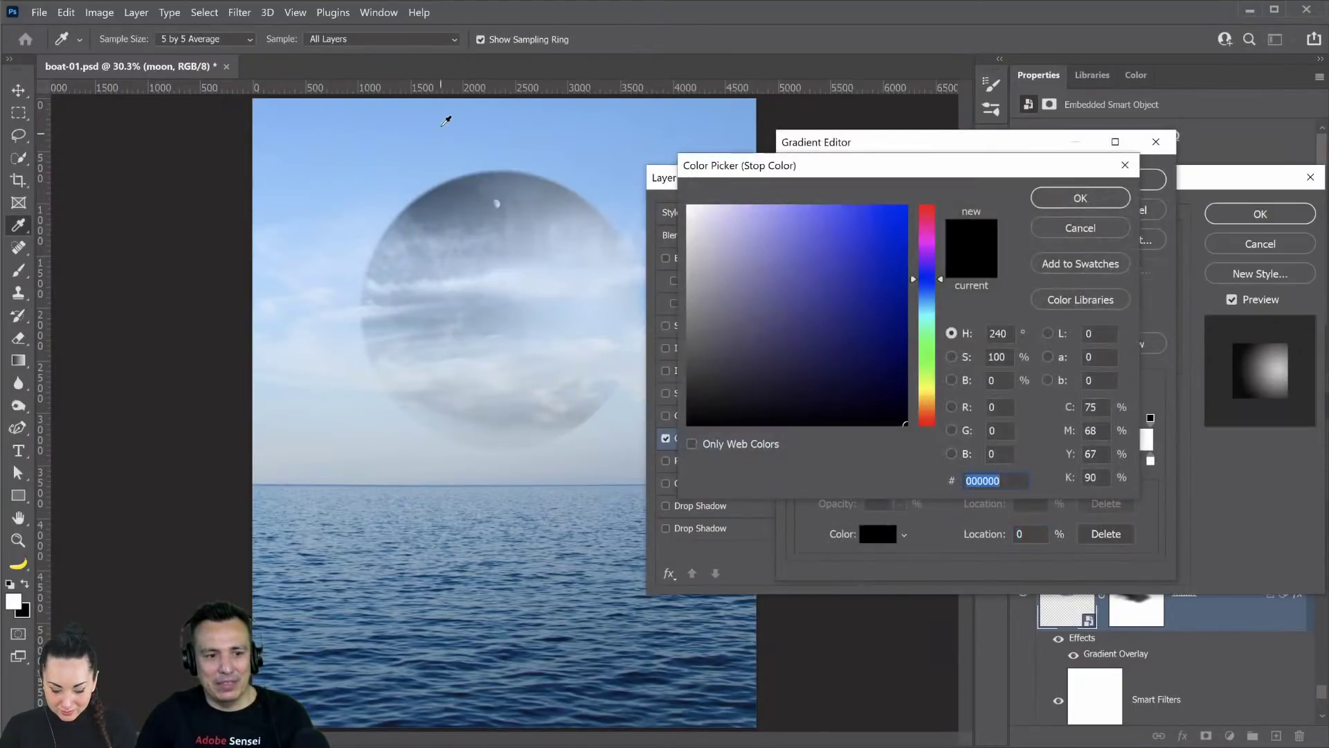
left_click(571, 152)
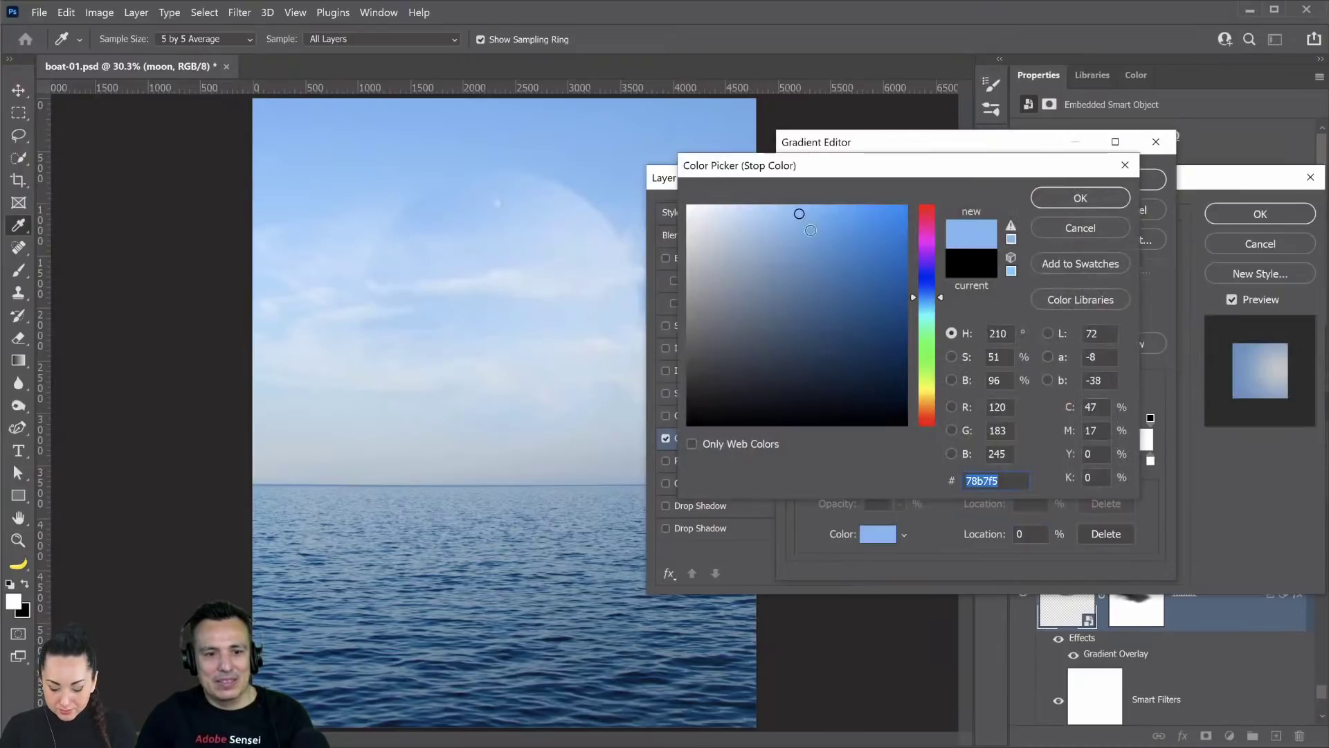
left_click(770, 216)
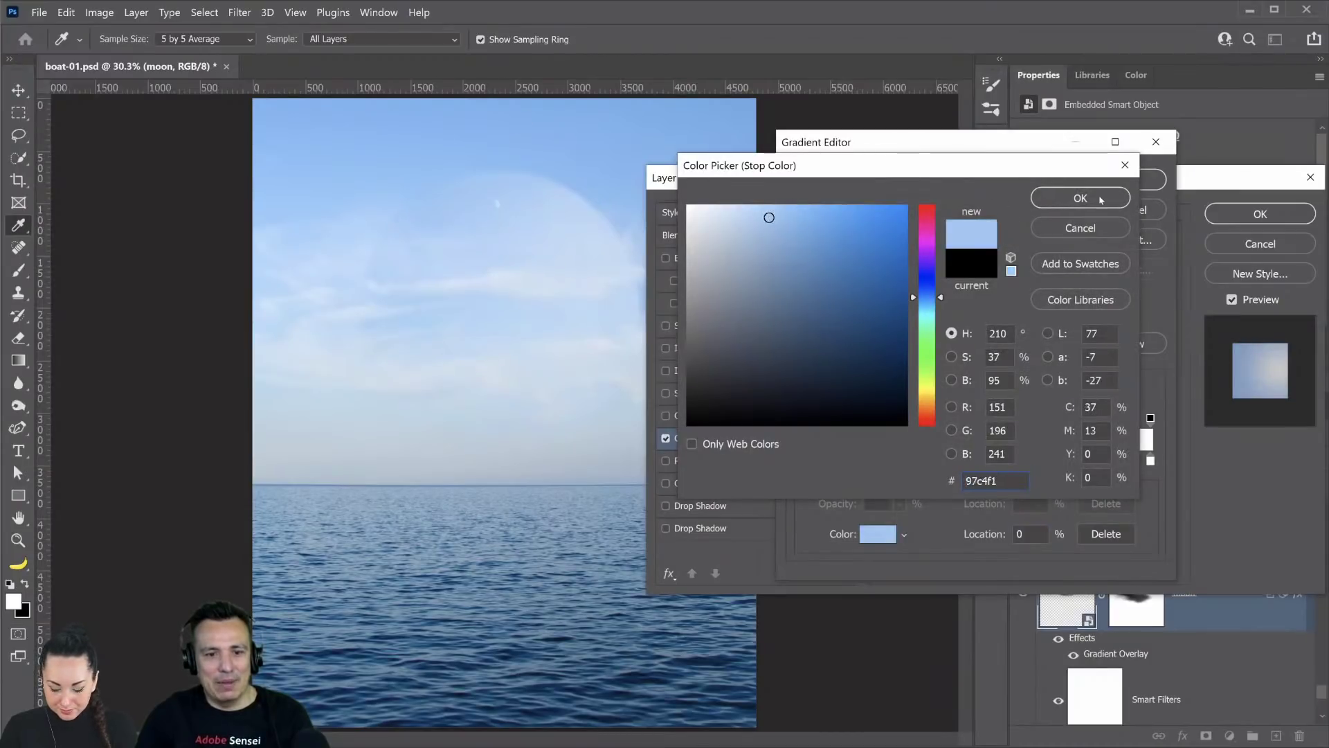
left_click(1100, 199)
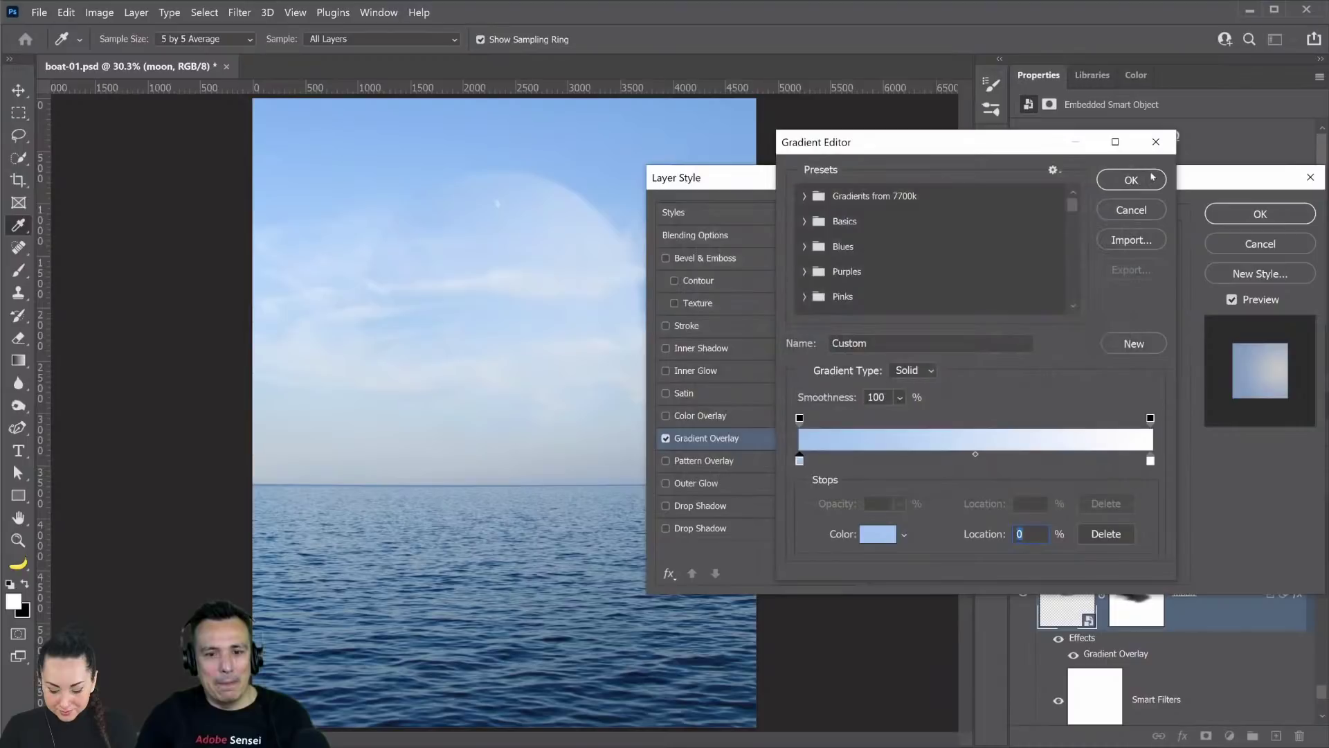
left_click(1151, 179)
- Reset the moon's Blend If range for the underlying layer to 0 and 255
left_click(696, 237)
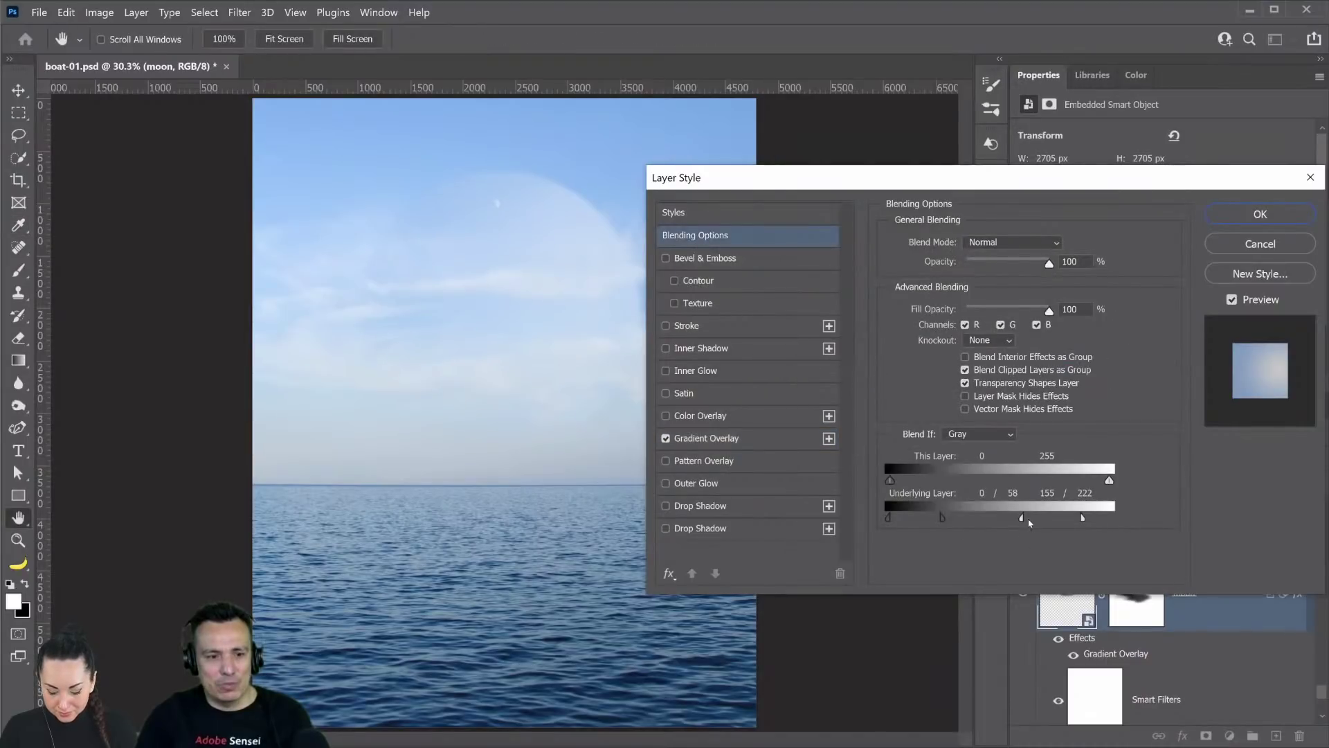
left_click_drag(1092, 518, 1109, 518)
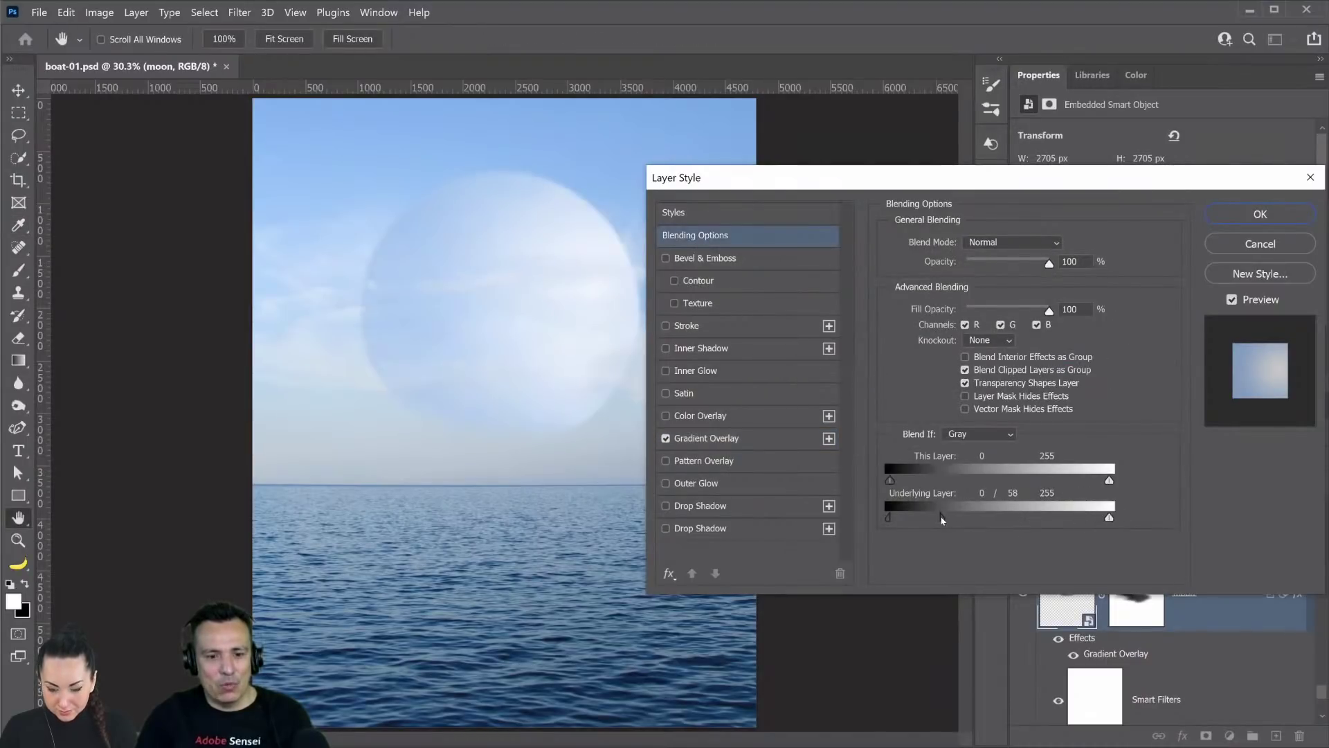
left_click_drag(941, 519, 869, 513)
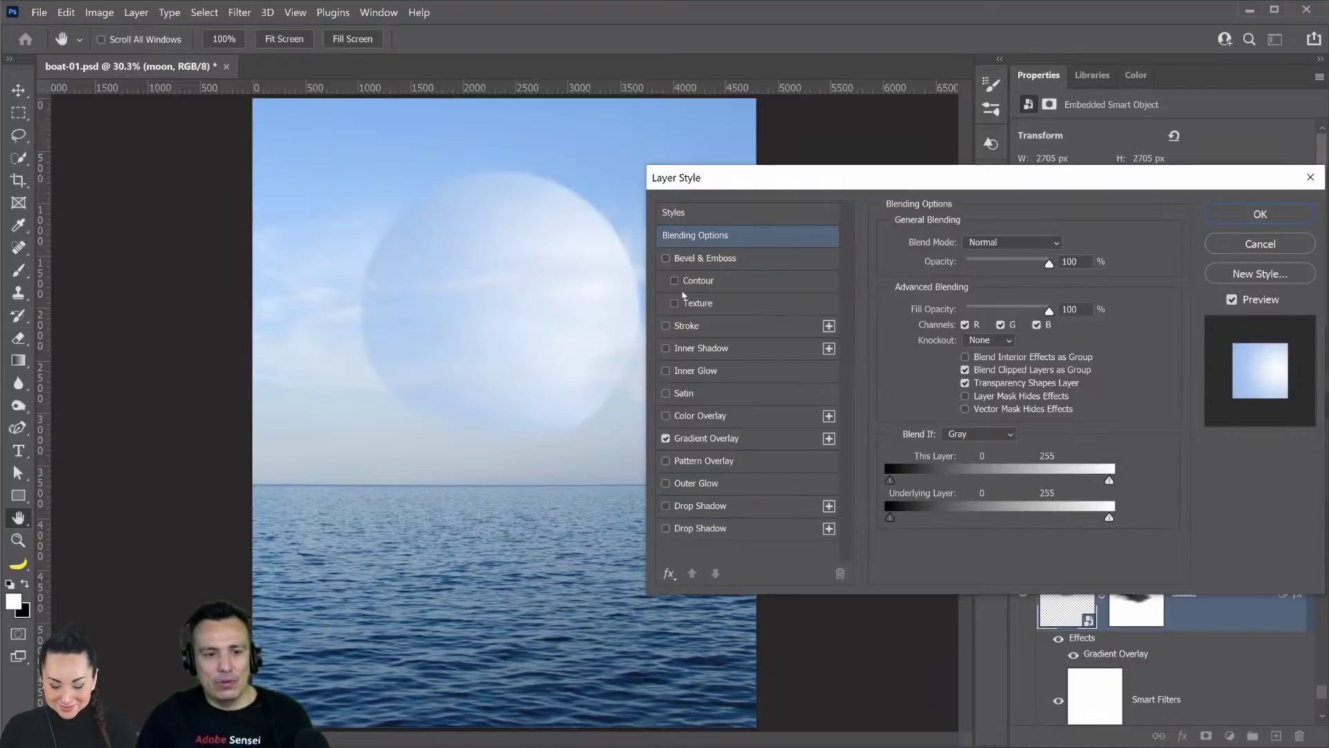
- Lower the moon's Gradient Overlay opacity to 70%
left_click(720, 439)
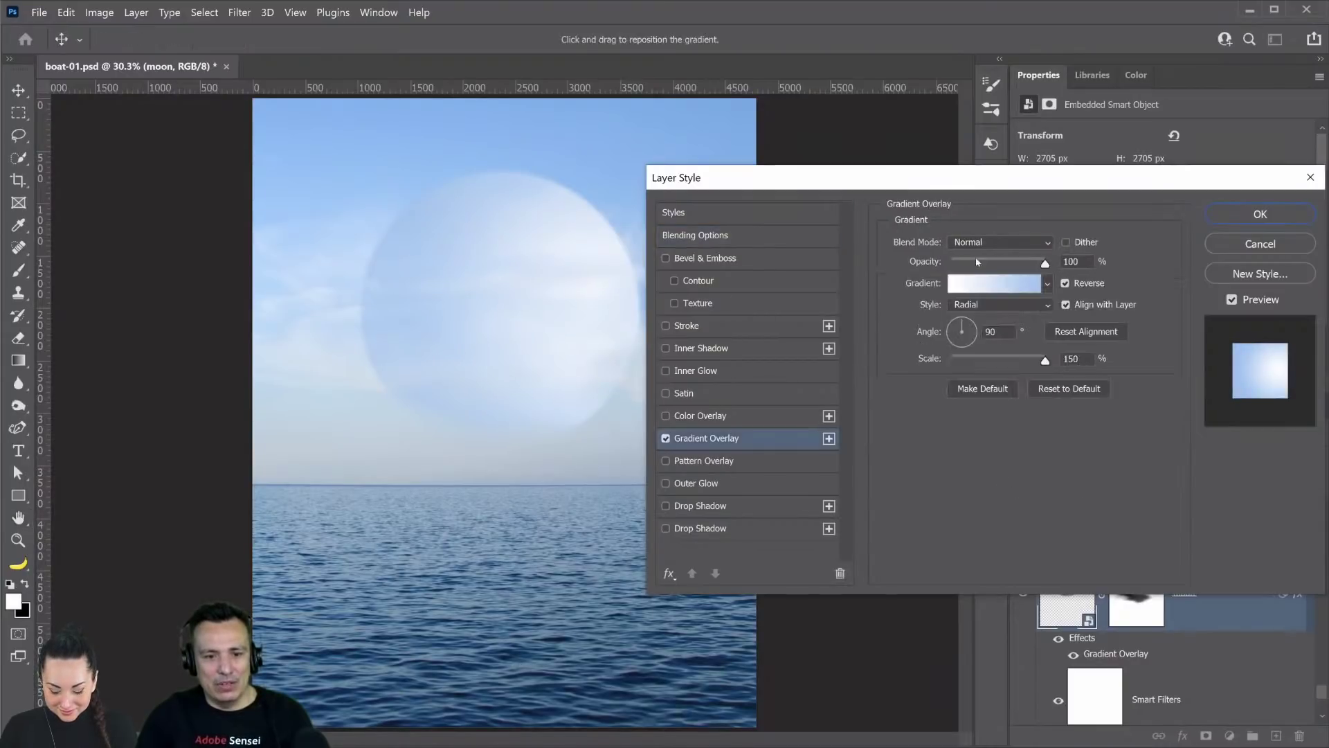
left_click_drag(1023, 263, 988, 264)
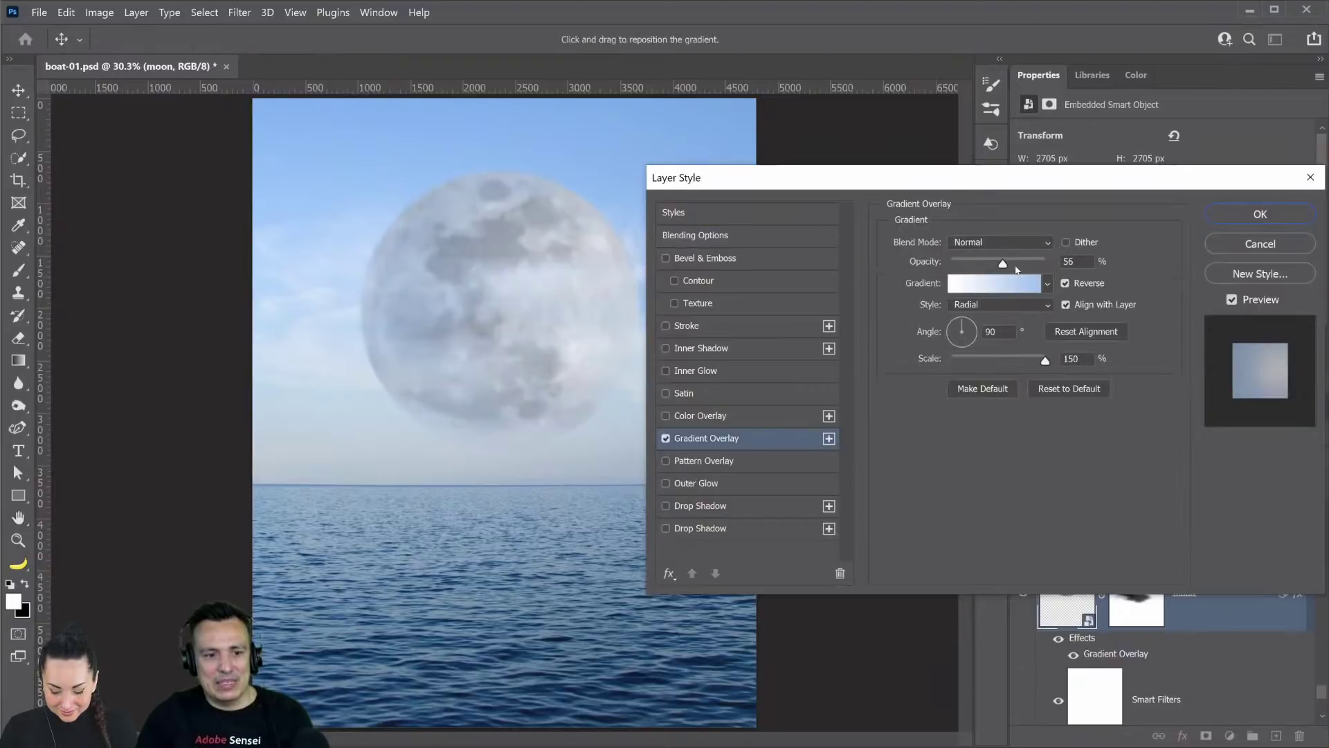
left_click(1016, 264)
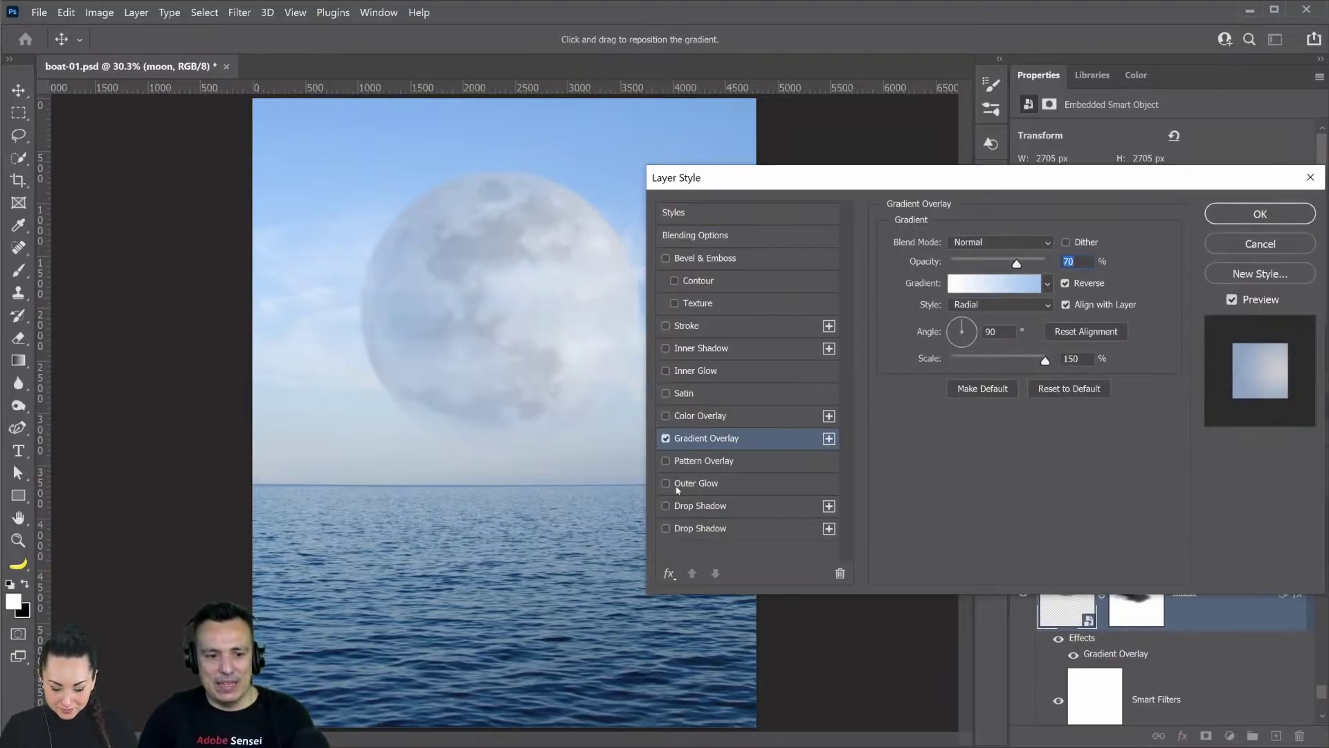
- Split the underlying layer's Blend If highlight range to 189 / 255 so the clouds blend over the moon
left_click(698, 238)
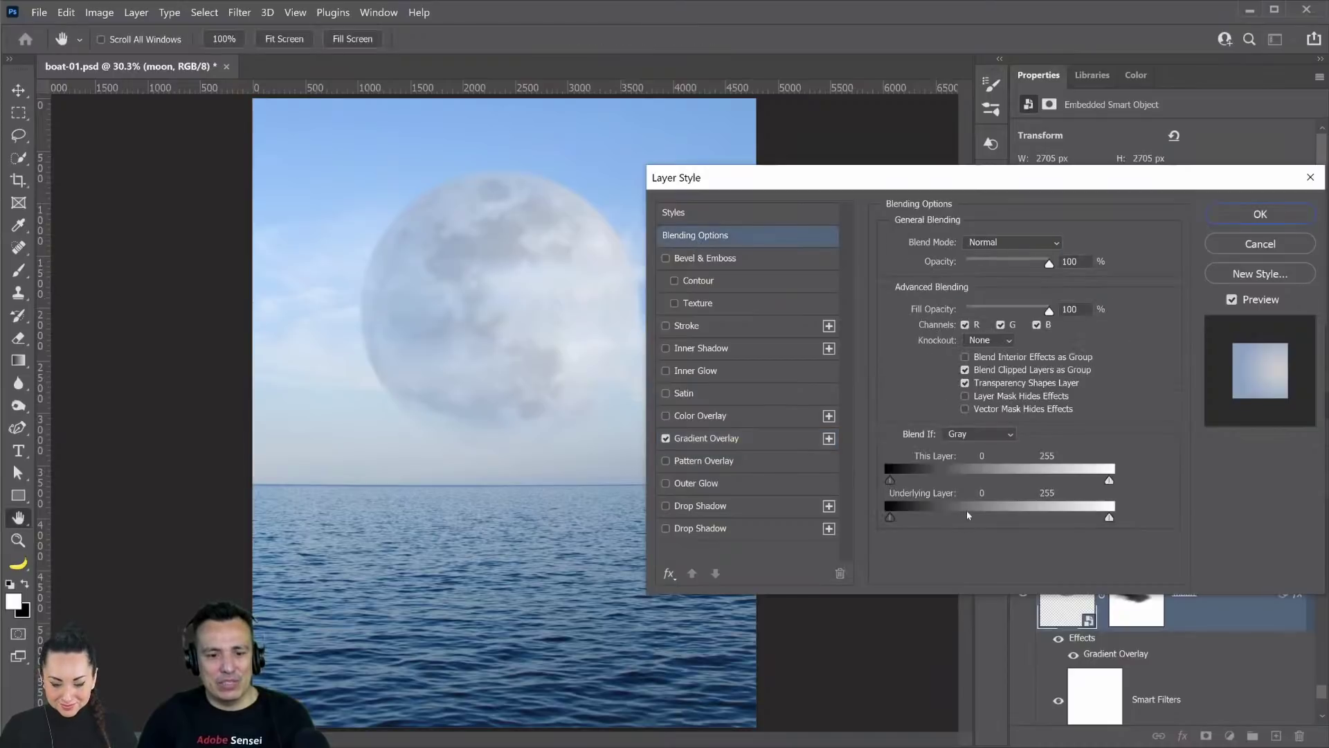
mouse_move(1109, 517)
left_mouse_down()
mouse_move(1018, 517)
mouse_move(1102, 518)
left_mouse_up()
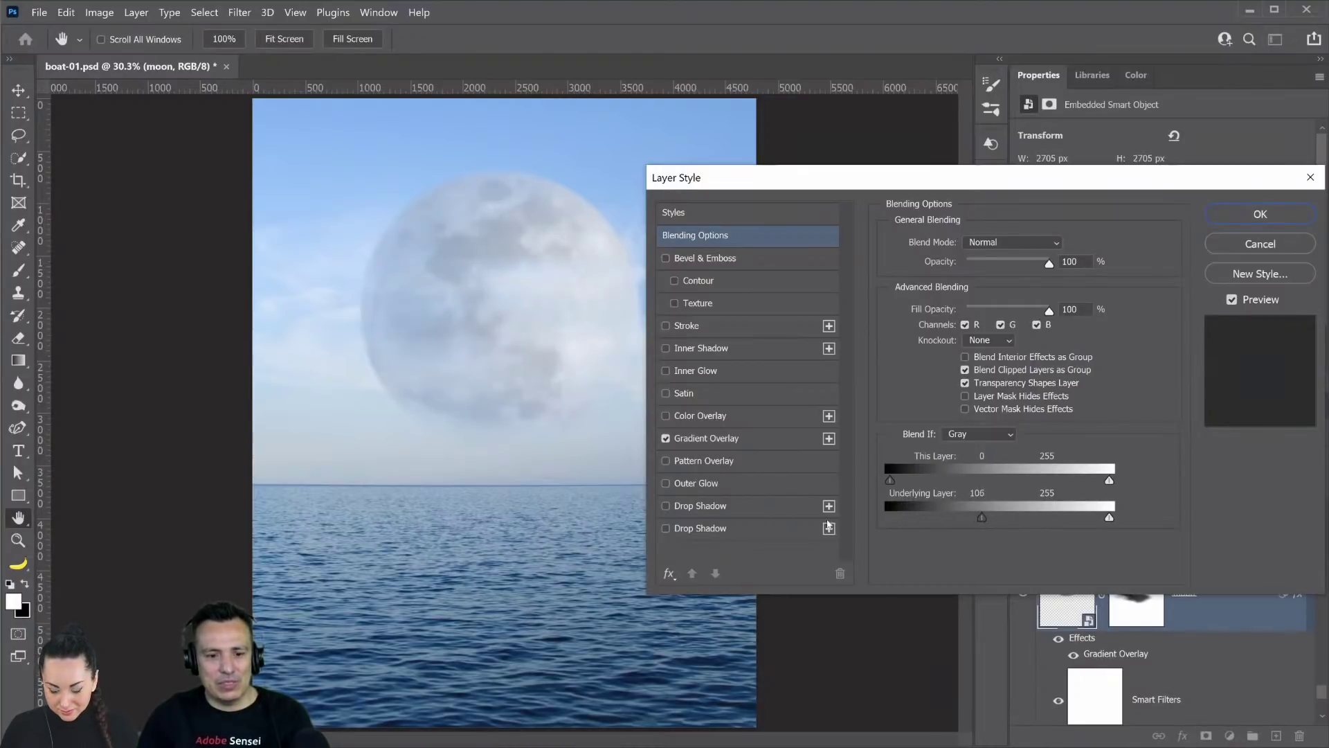
key("alt")
mouse_move(1064, 522)
left_mouse_down()
mouse_move(975, 520)
mouse_move(1045, 526)
left_mouse_up()
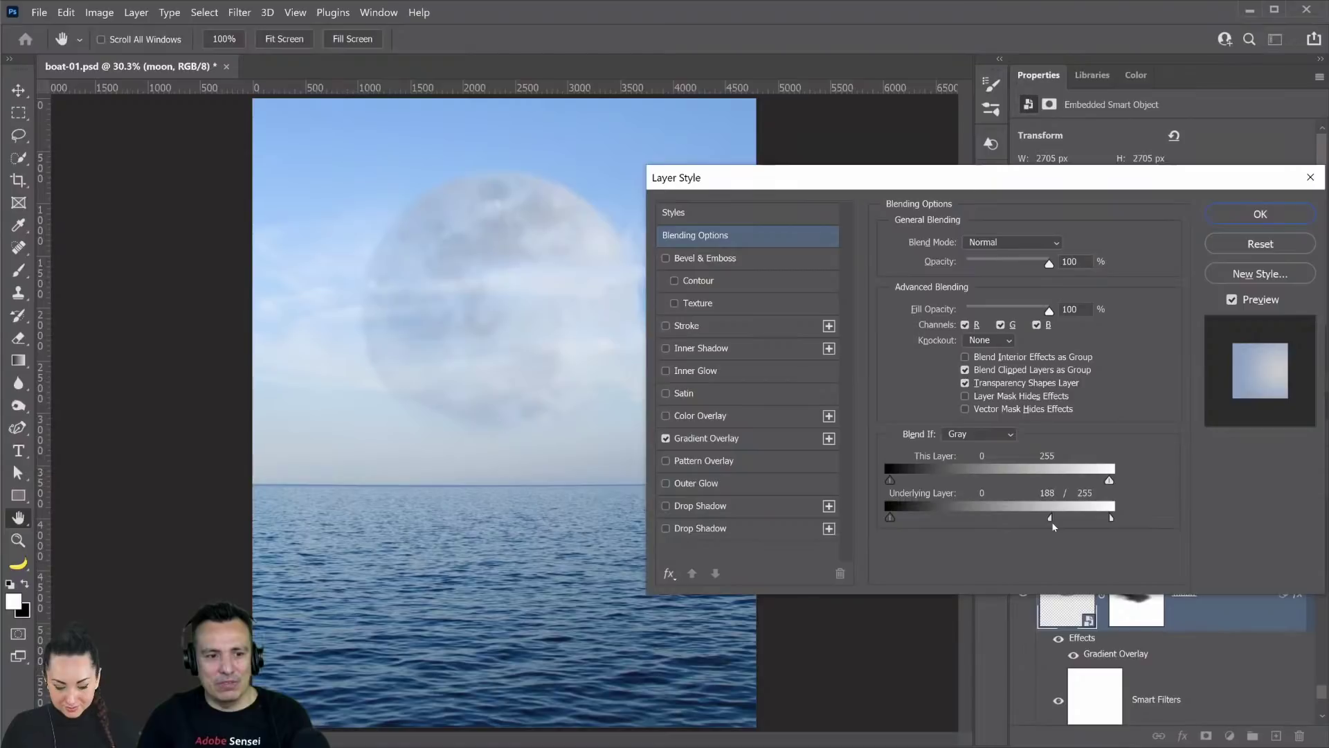
left_click_drag(1053, 523, 1055, 524)
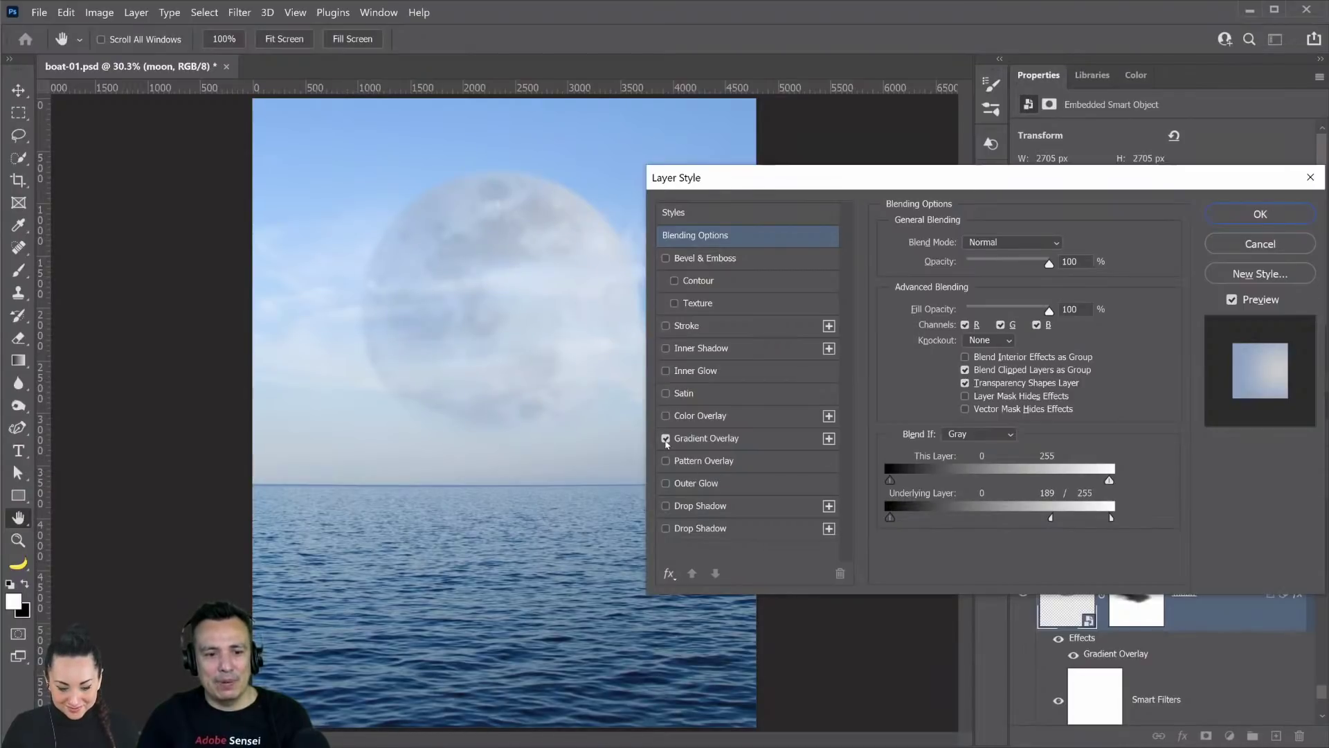
- Compare the moon with and without the Gradient Overlay, leave the effect enabled and apply the layer style
left_click(666, 442)
left_click(667, 442)
left_click(666, 442)
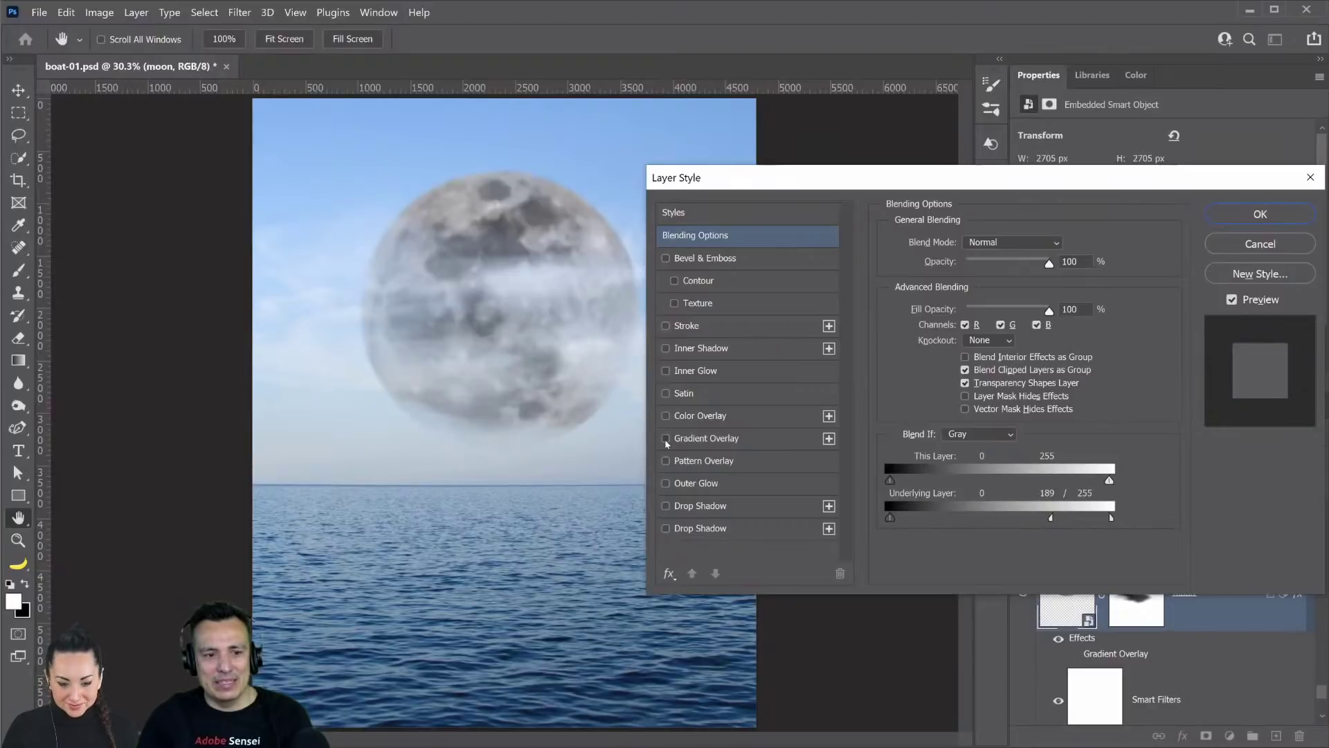
left_click(666, 442)
left_click(1239, 220)
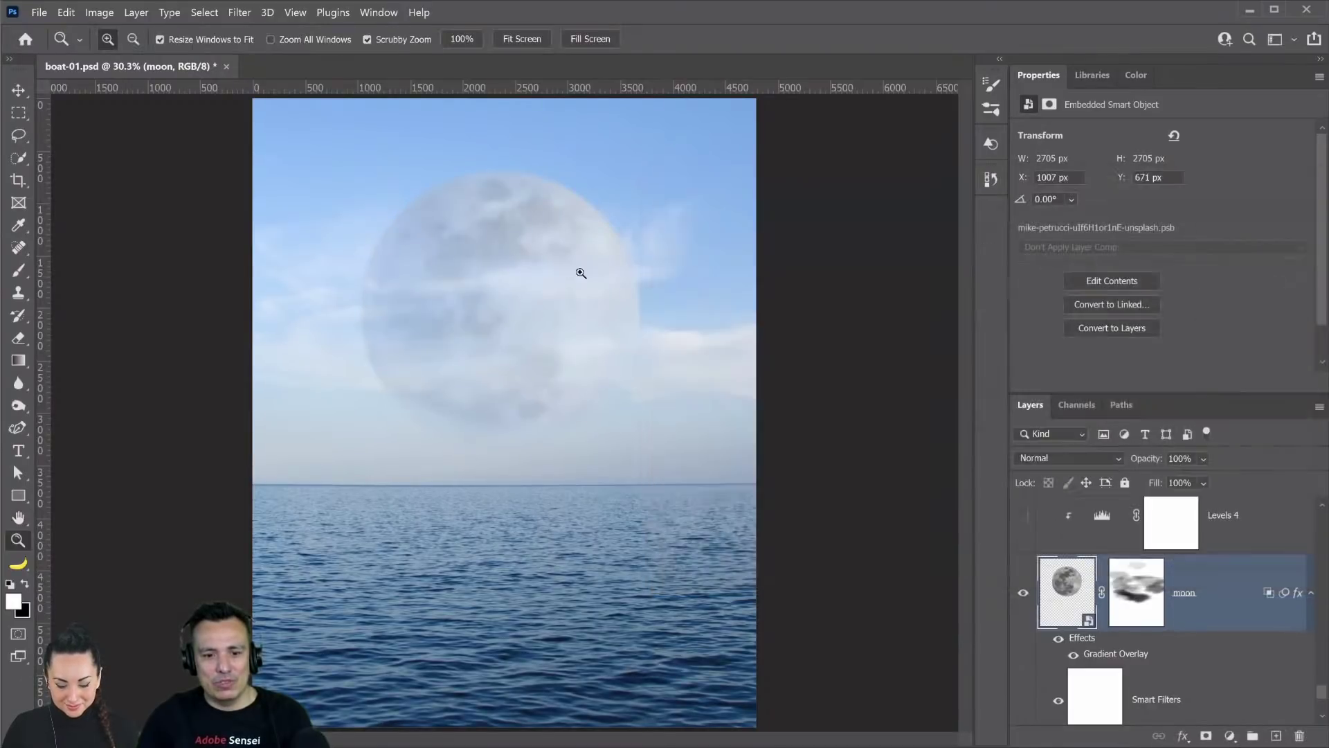
- Hide the restyled moon layer to compare it with the real moon in the photo at high magnification, and restore it
key("ctrl+comma")
left_click_drag(498, 208, 614, 284)
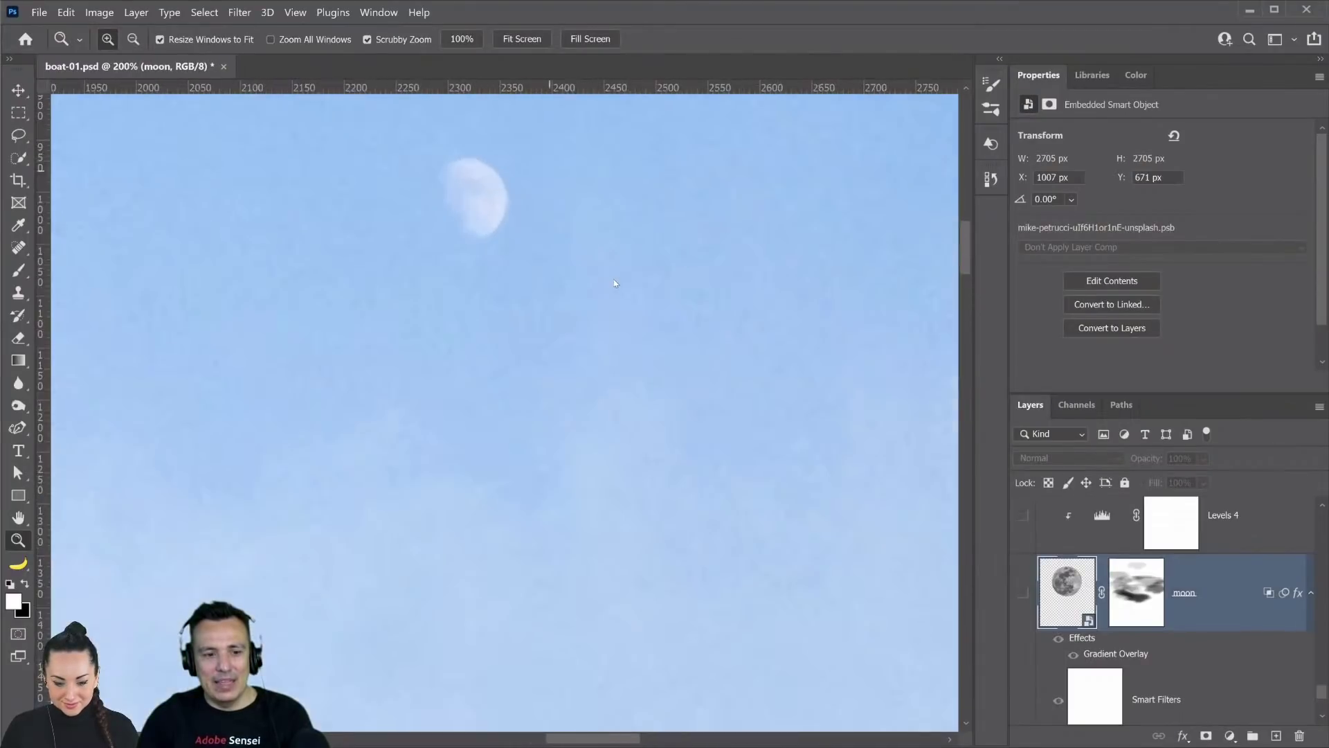
right_click(585, 270)
left_click(636, 276)
left_click(1022, 593)
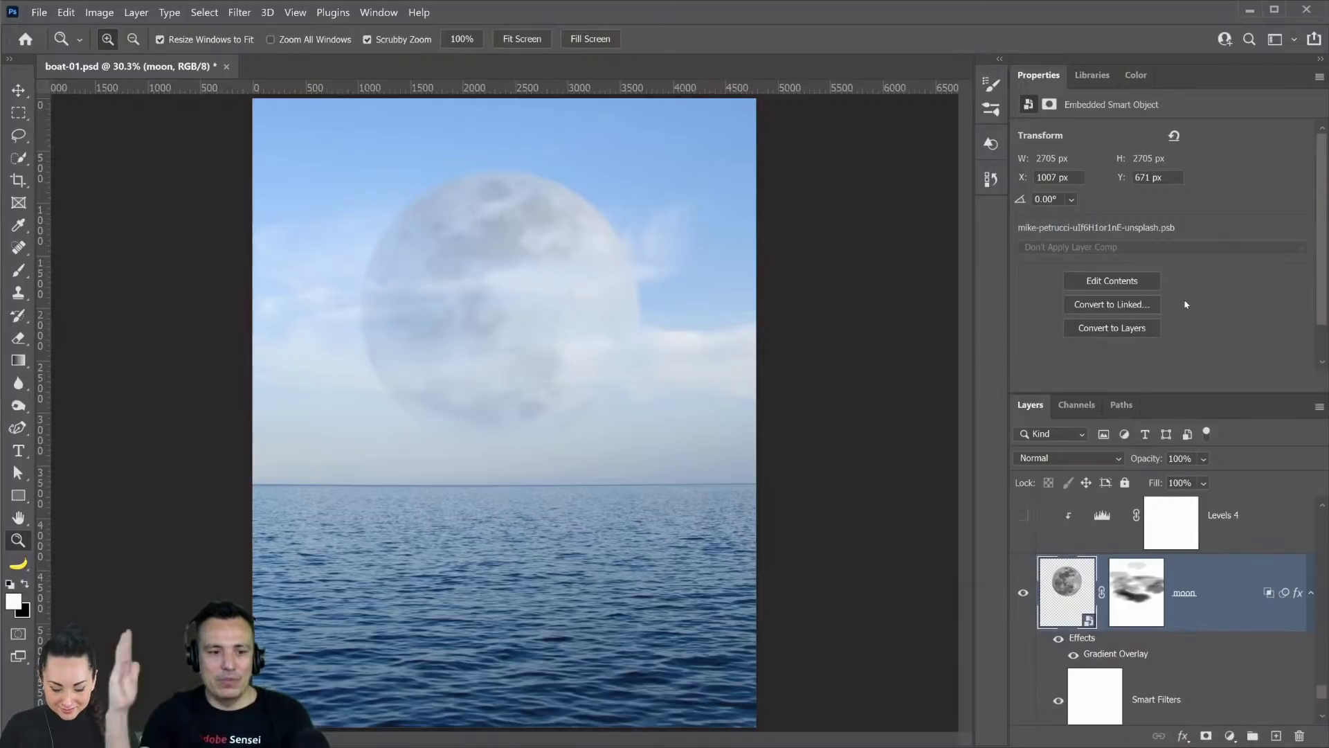
- Show the Levels 4 adjustment clipped to the moon and the bird layer above it
scroll(1158, 608, "up", 1)
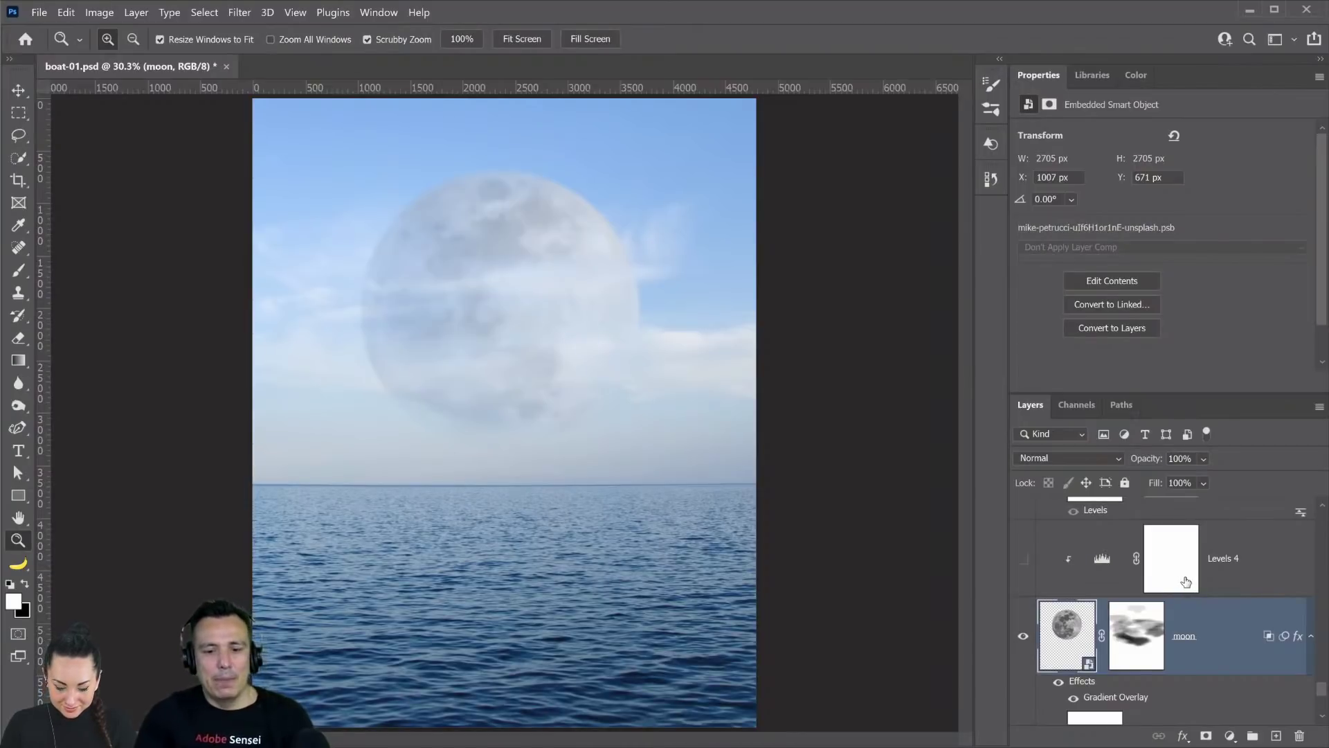
left_click(1023, 558)
scroll(1062, 603, "up", 5)
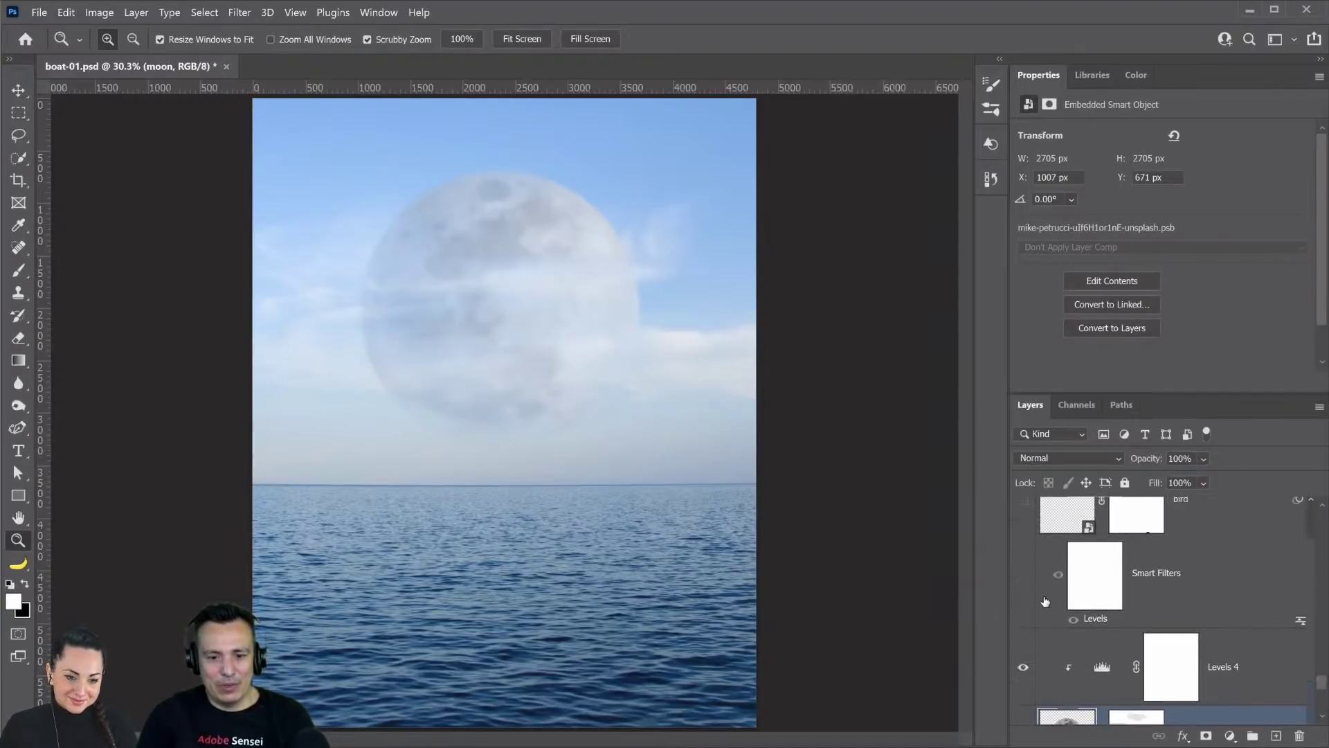
left_click(1024, 564)
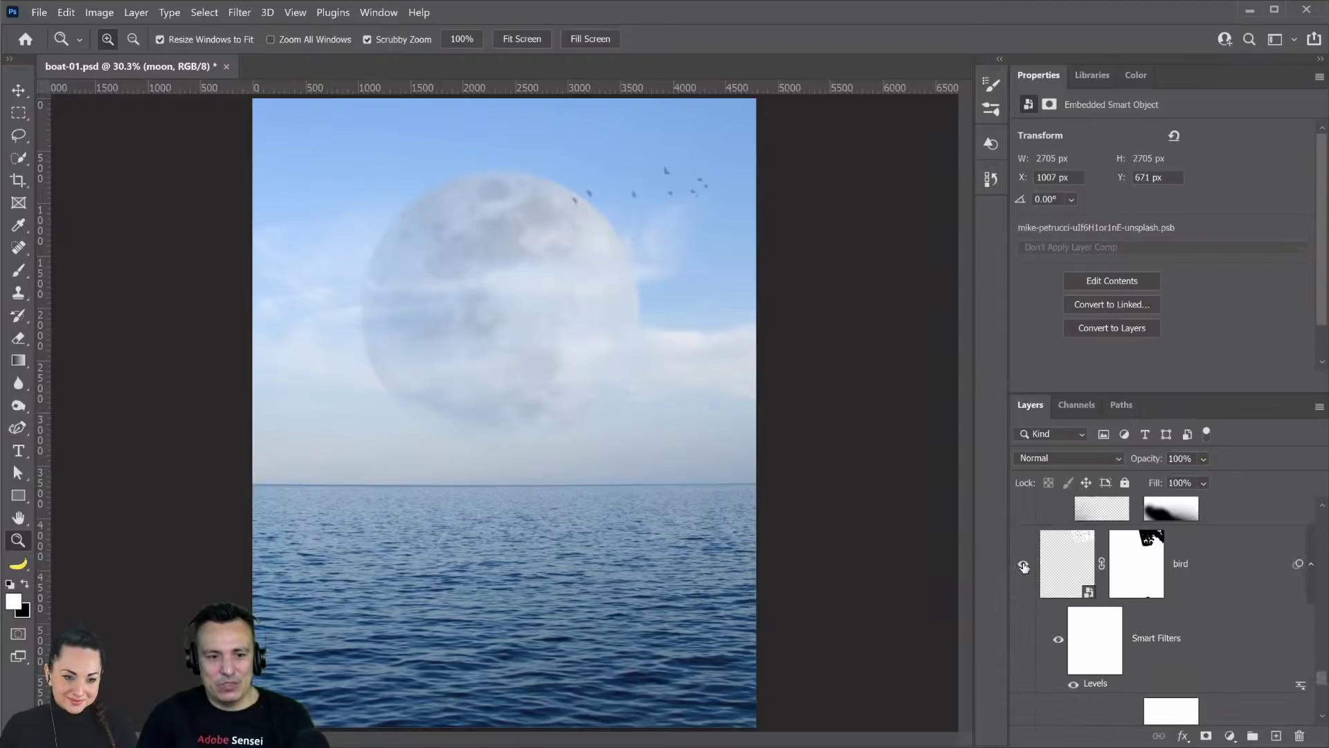
- Show the burn (sea) layer and the rock-formation-573848 layer above the birds
scroll(1036, 592, "up", 3)
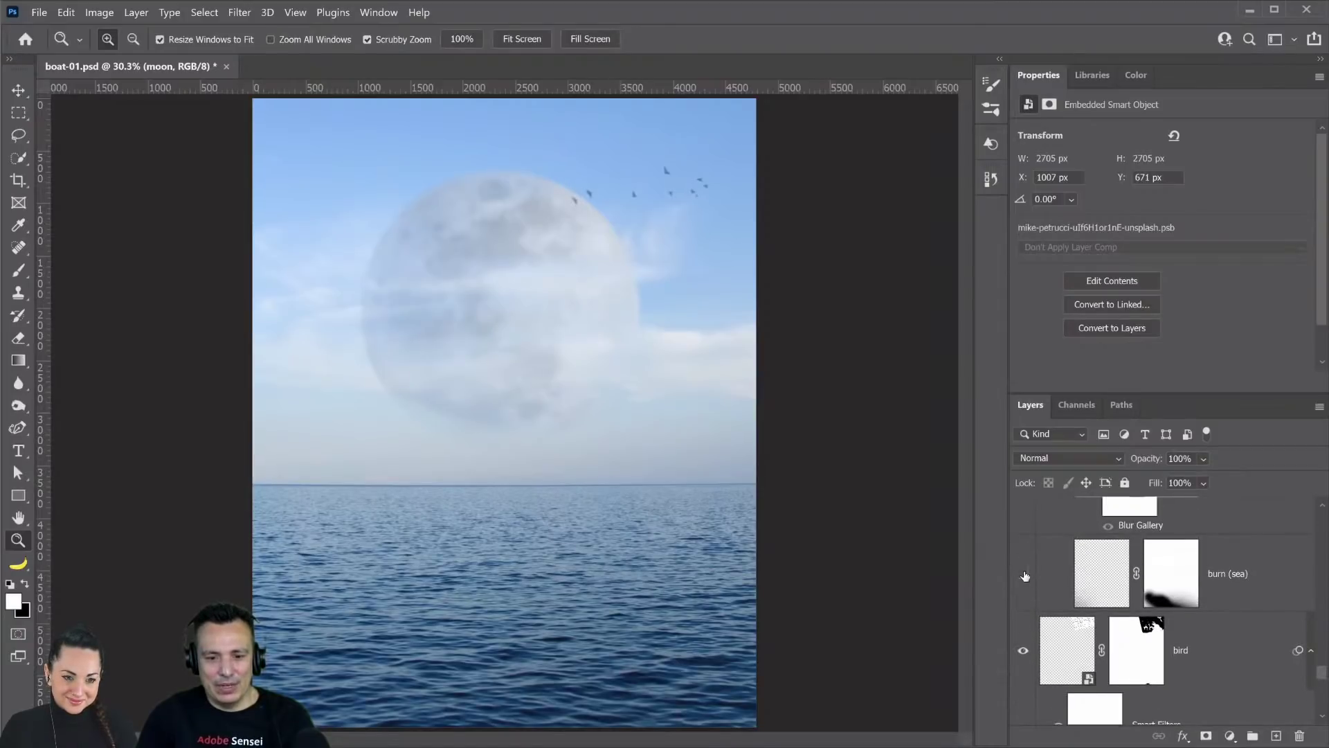
scroll(1039, 602, "up", 1)
scroll(1041, 608, "up", 2)
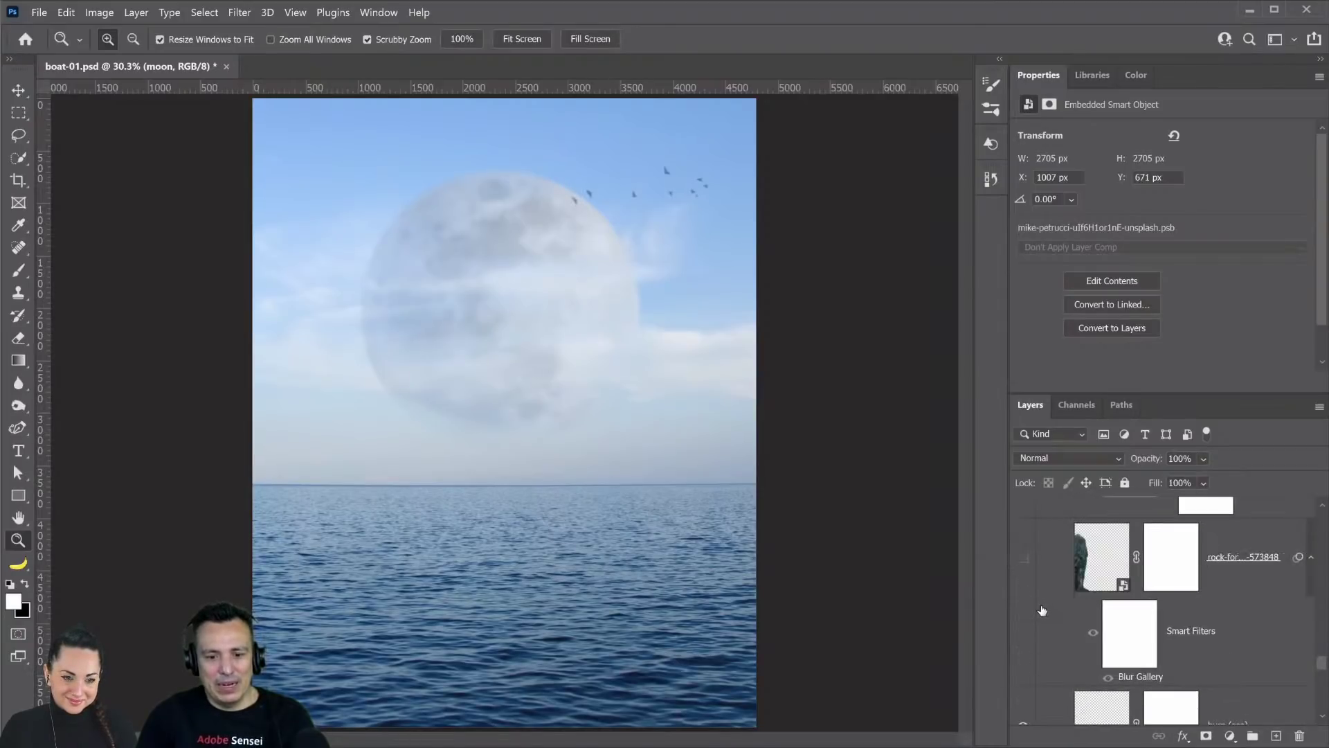
left_click(1028, 559)
scroll(1041, 613, "up", 5)
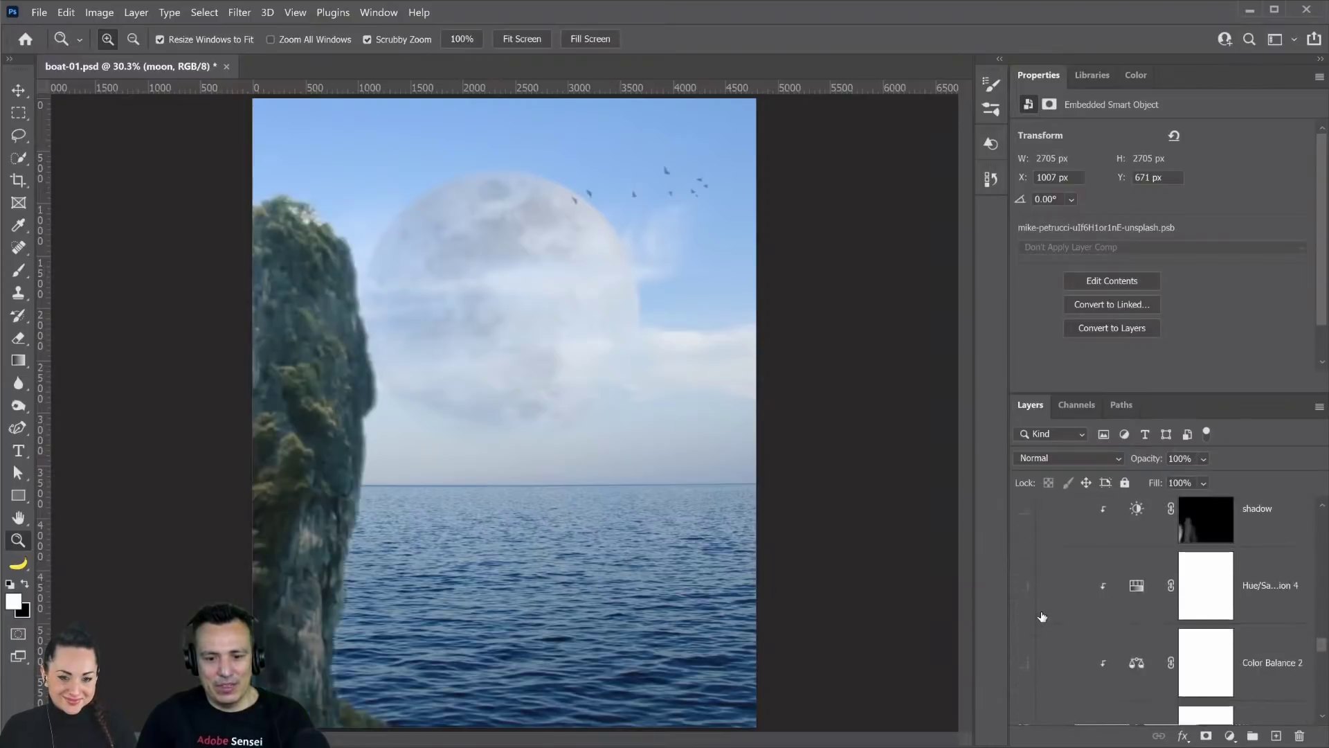
- Collapse the rock formation's smart filters and move the layer up the stack to directly below the color grade group
scroll(1042, 616, "down", 5)
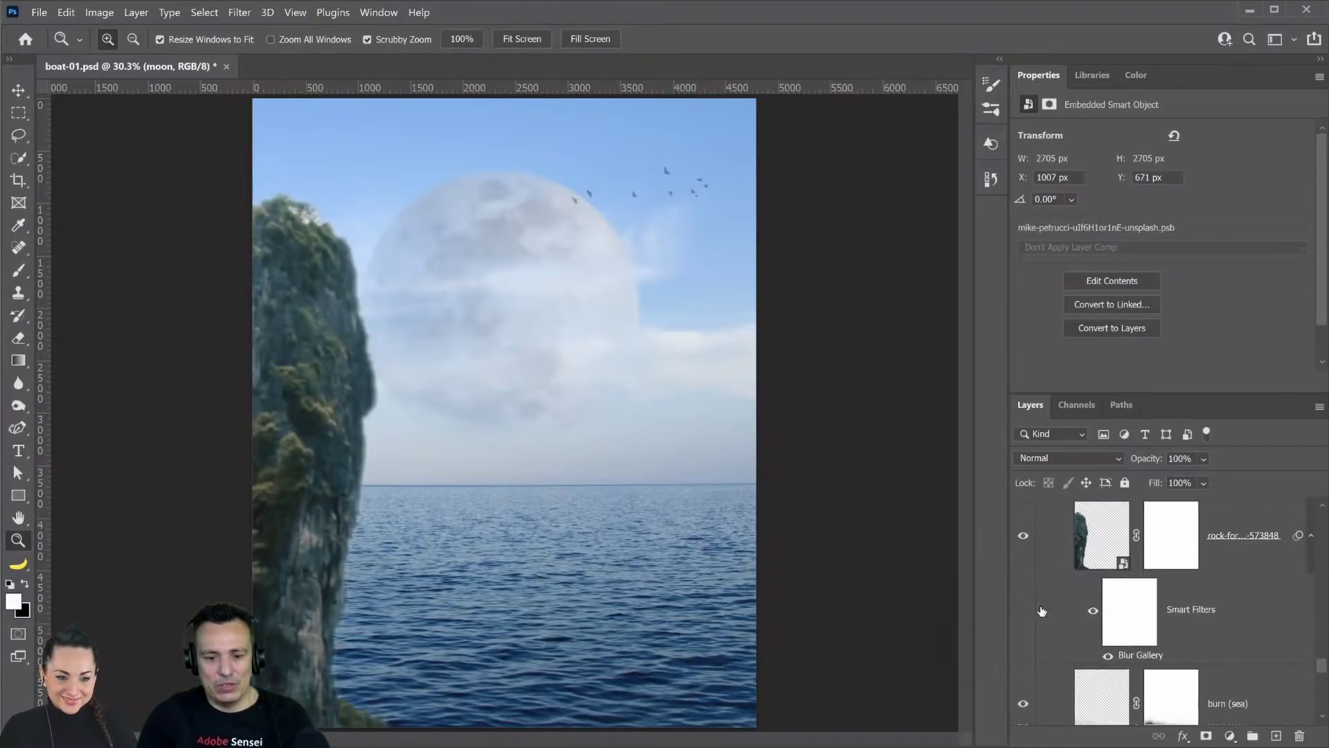
scroll(1042, 610, "up", 1)
left_click(1244, 604)
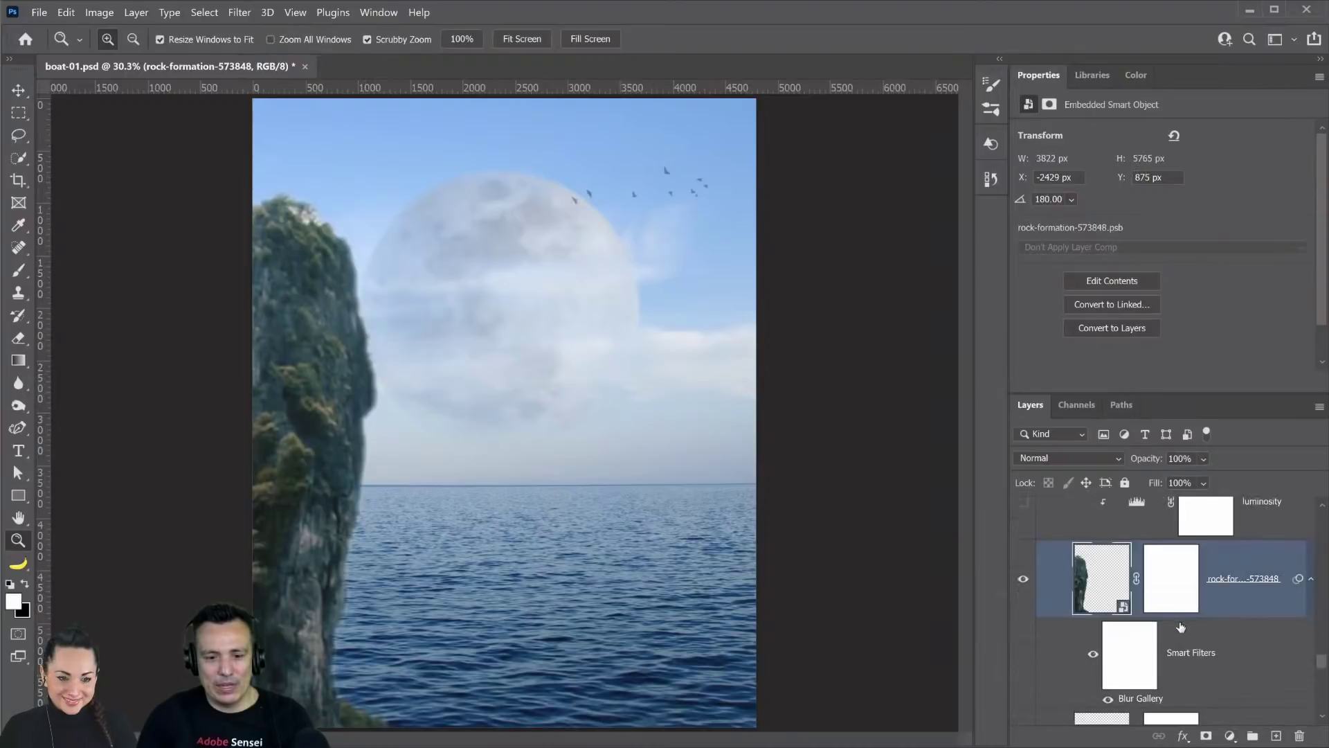
left_click(1312, 580)
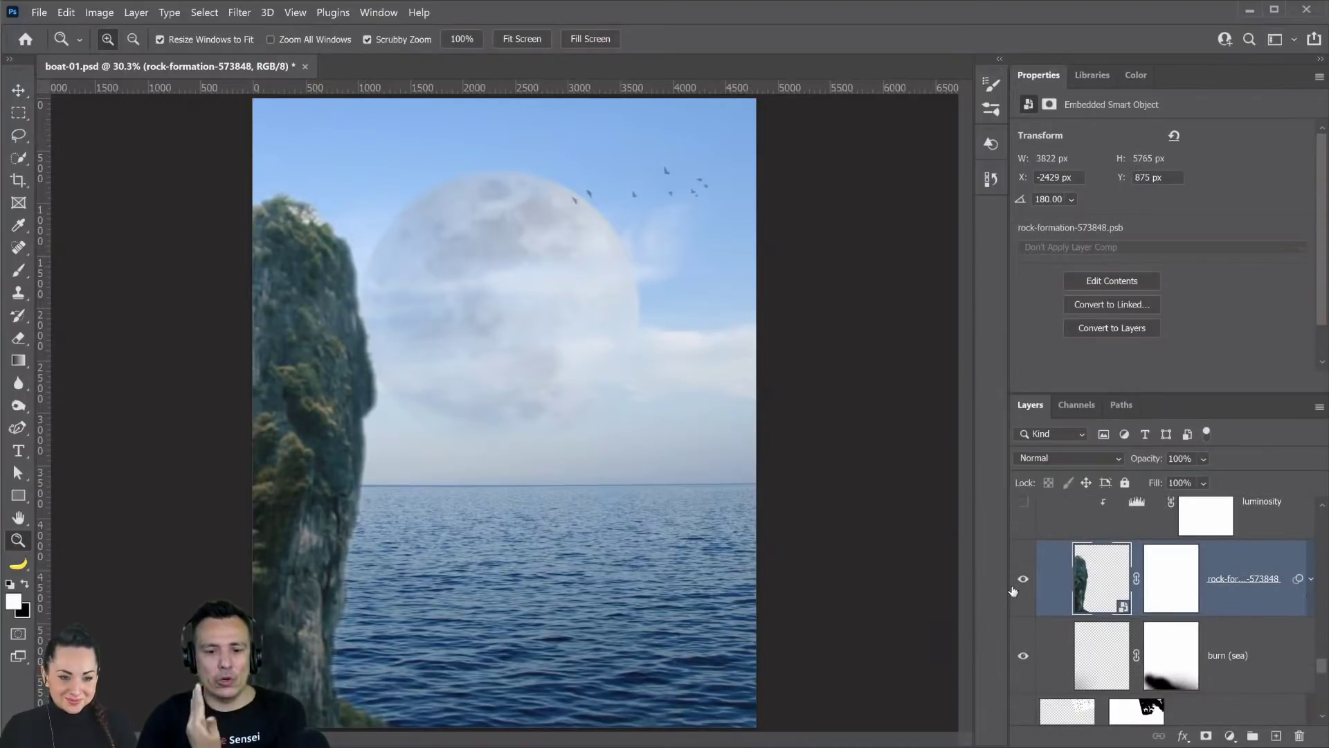
left_click_drag(1113, 593, 1105, 649)
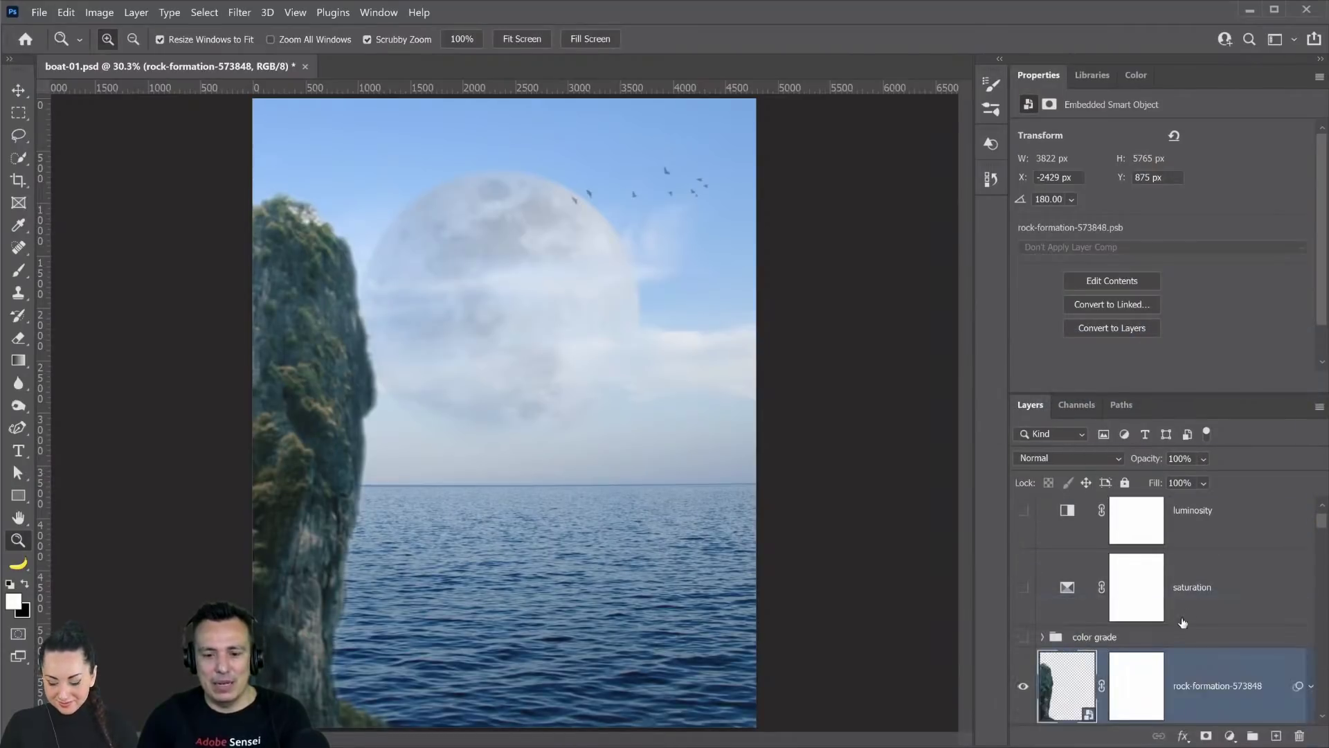
- Show the Layer 5 copy island layer below the boat layers and collapse its smart filters
scroll(1183, 622, "down", 3)
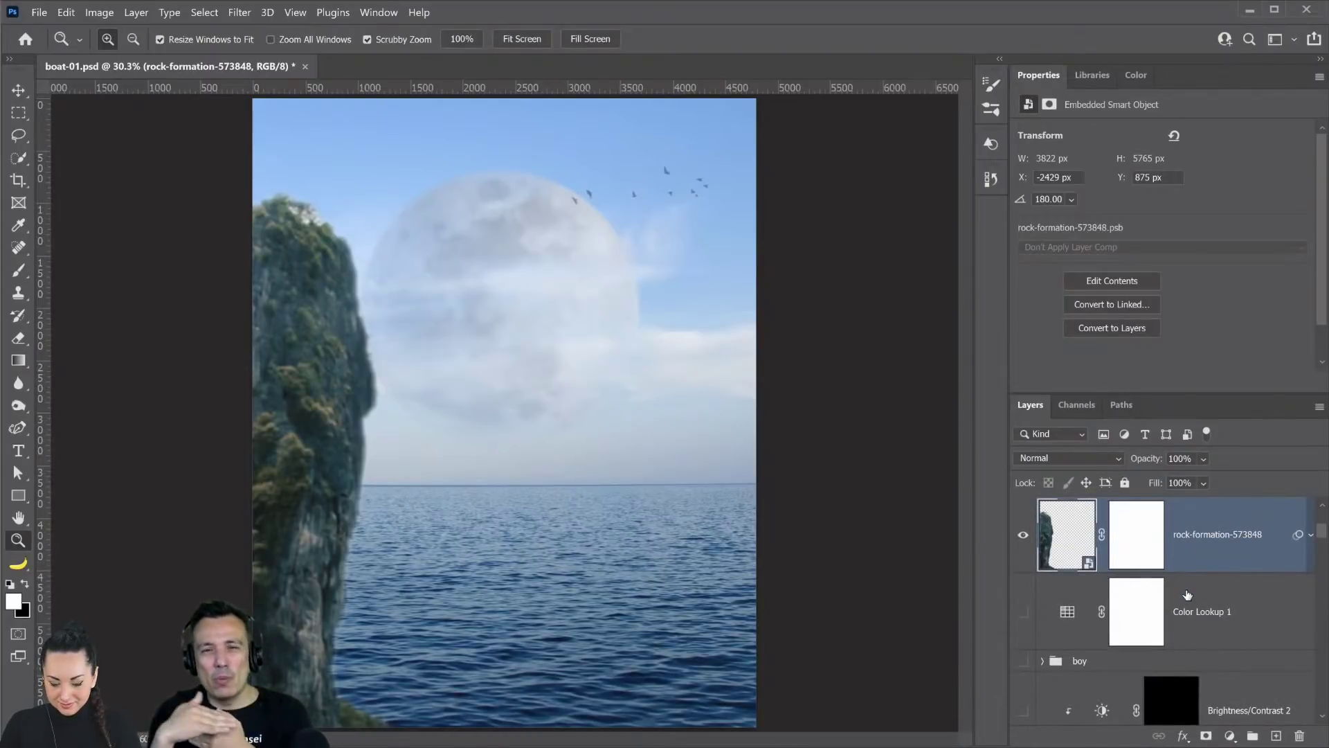
scroll(1138, 644, "down", 8)
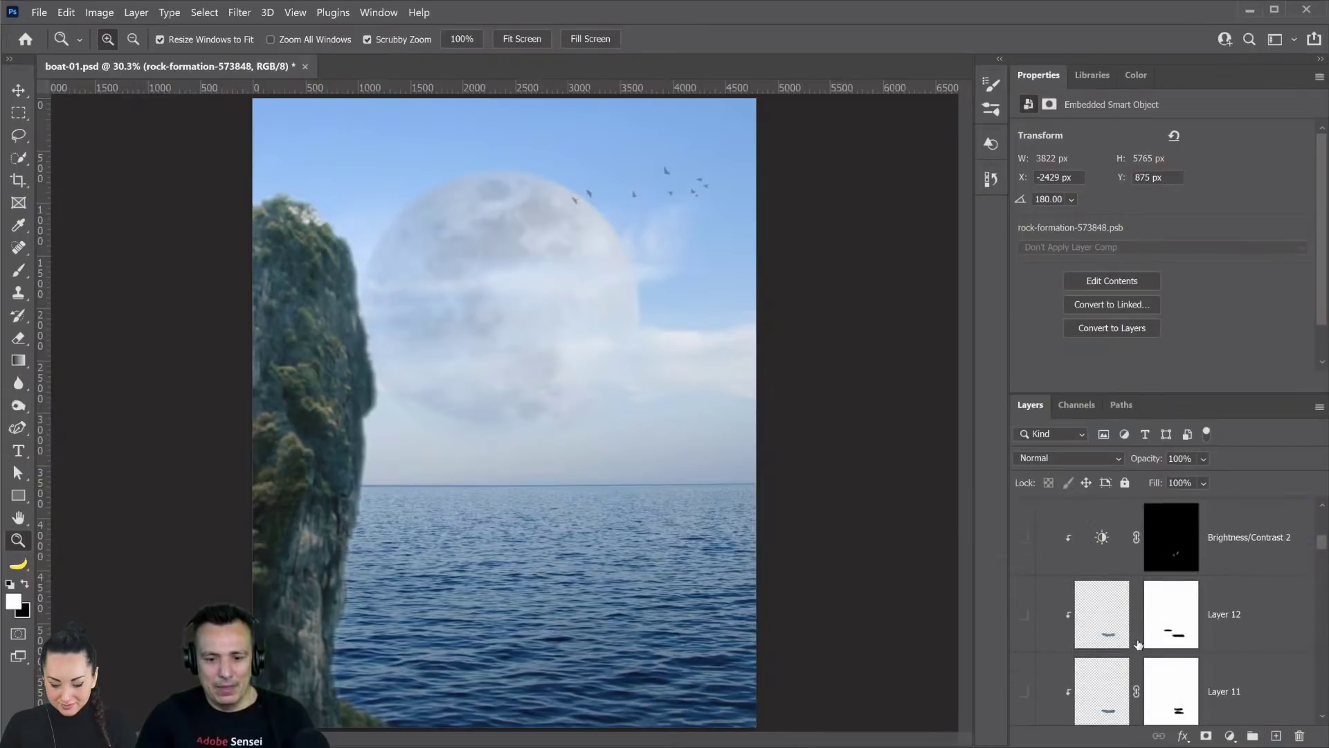
scroll(1139, 642, "down", 10)
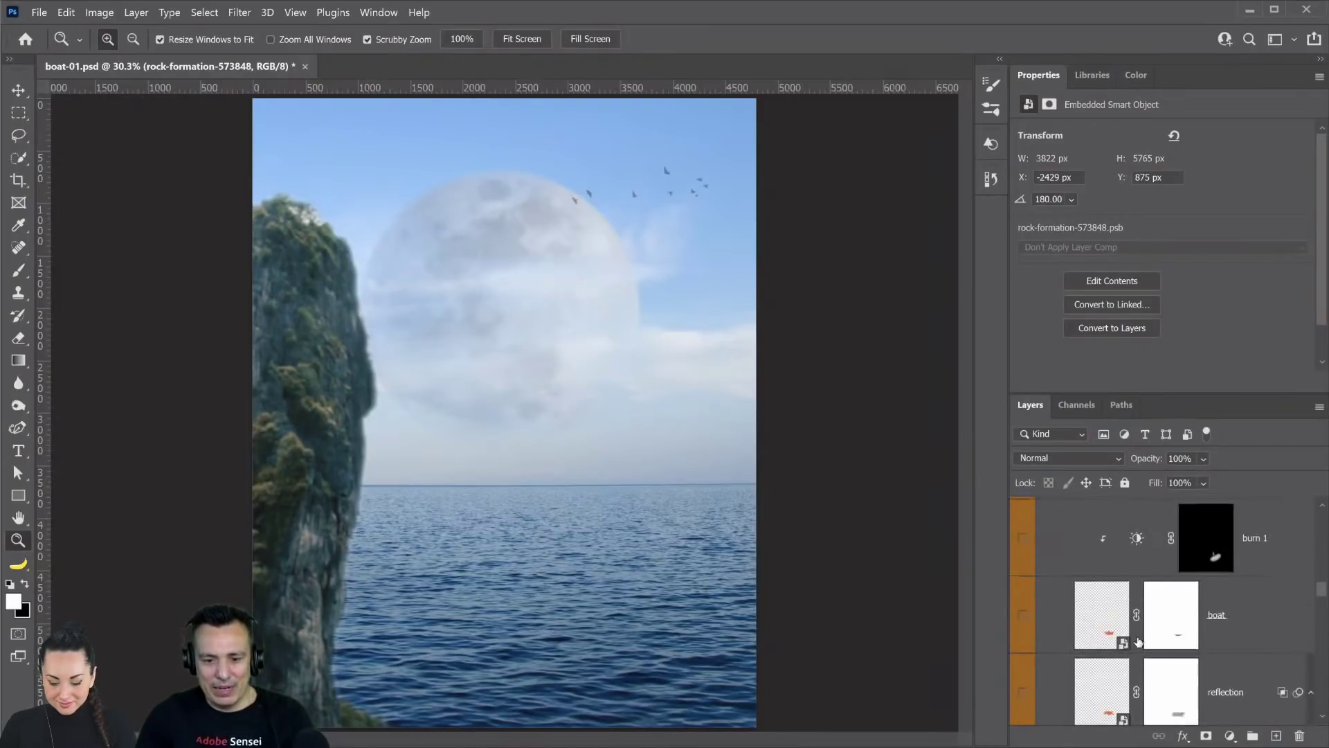
scroll(1139, 642, "down", 5)
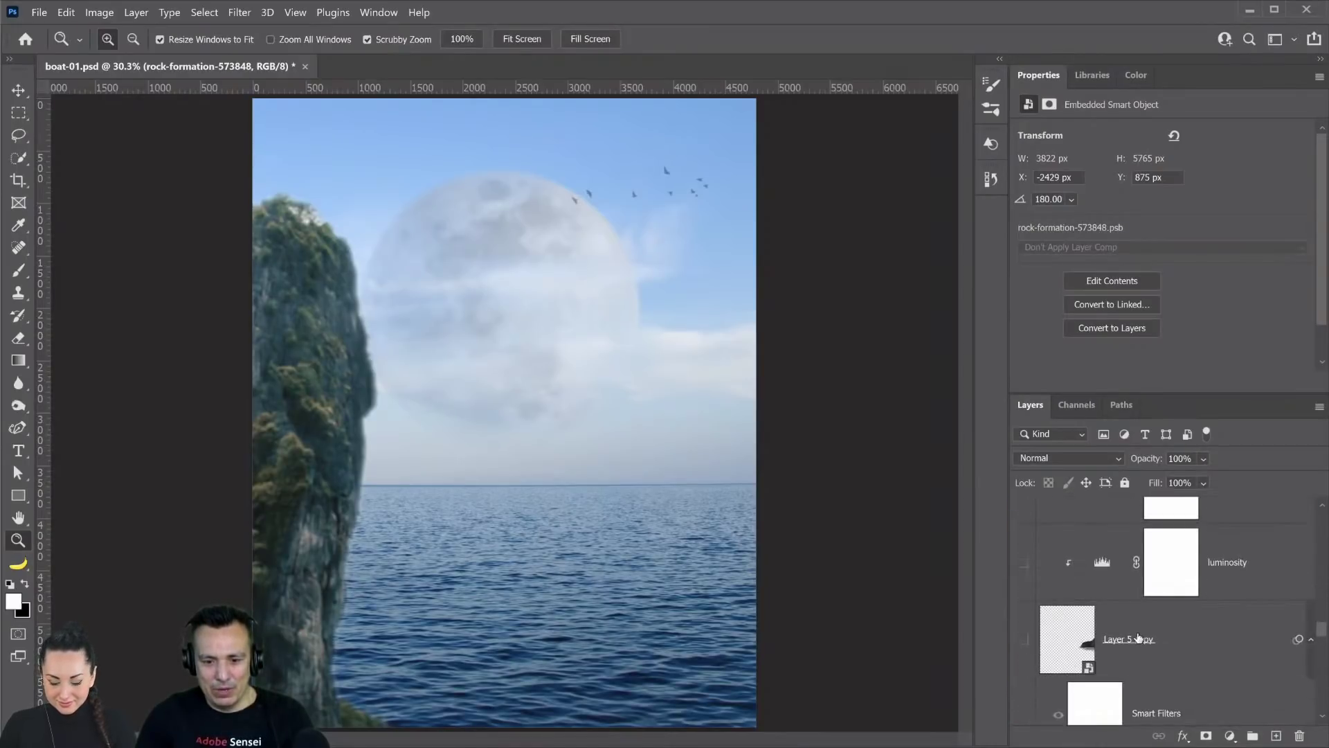
left_click(1025, 595)
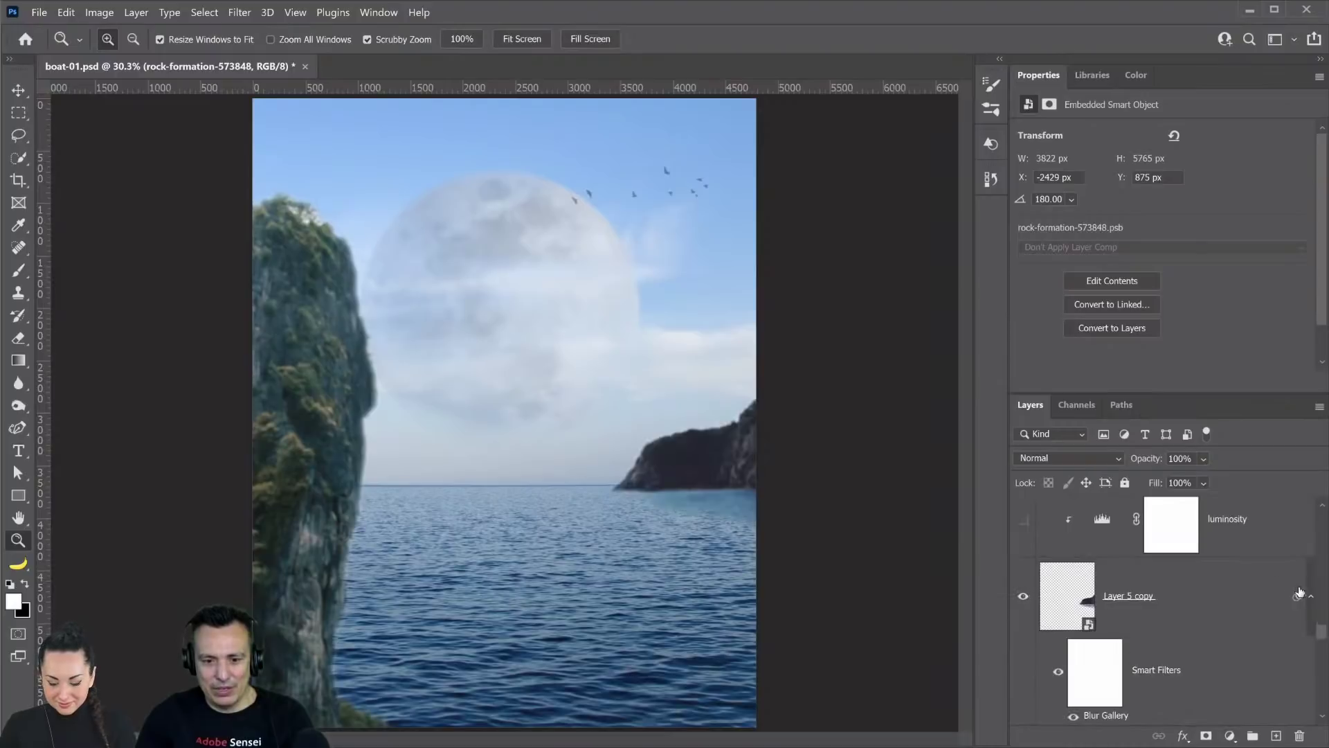
left_click(1311, 600)
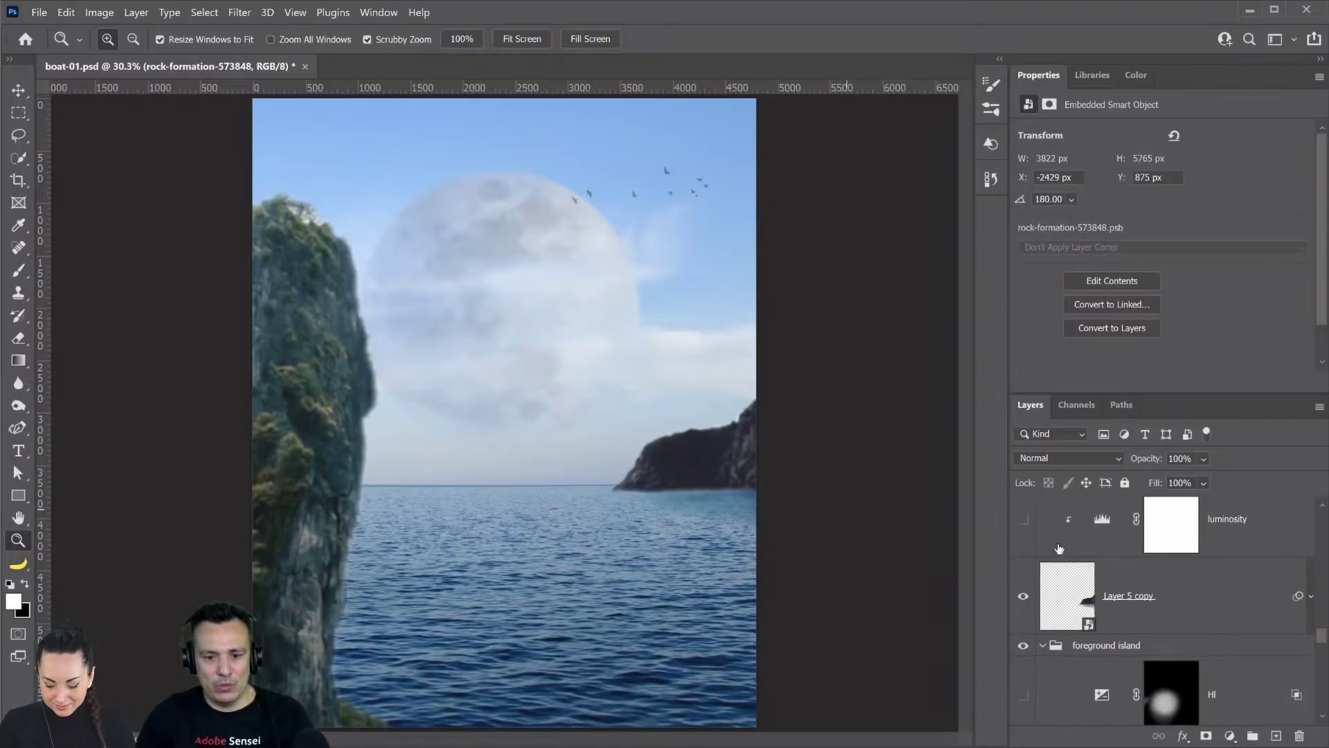
- Rename the Layer 5 copy layer as Back Island
double_click(1116, 597)
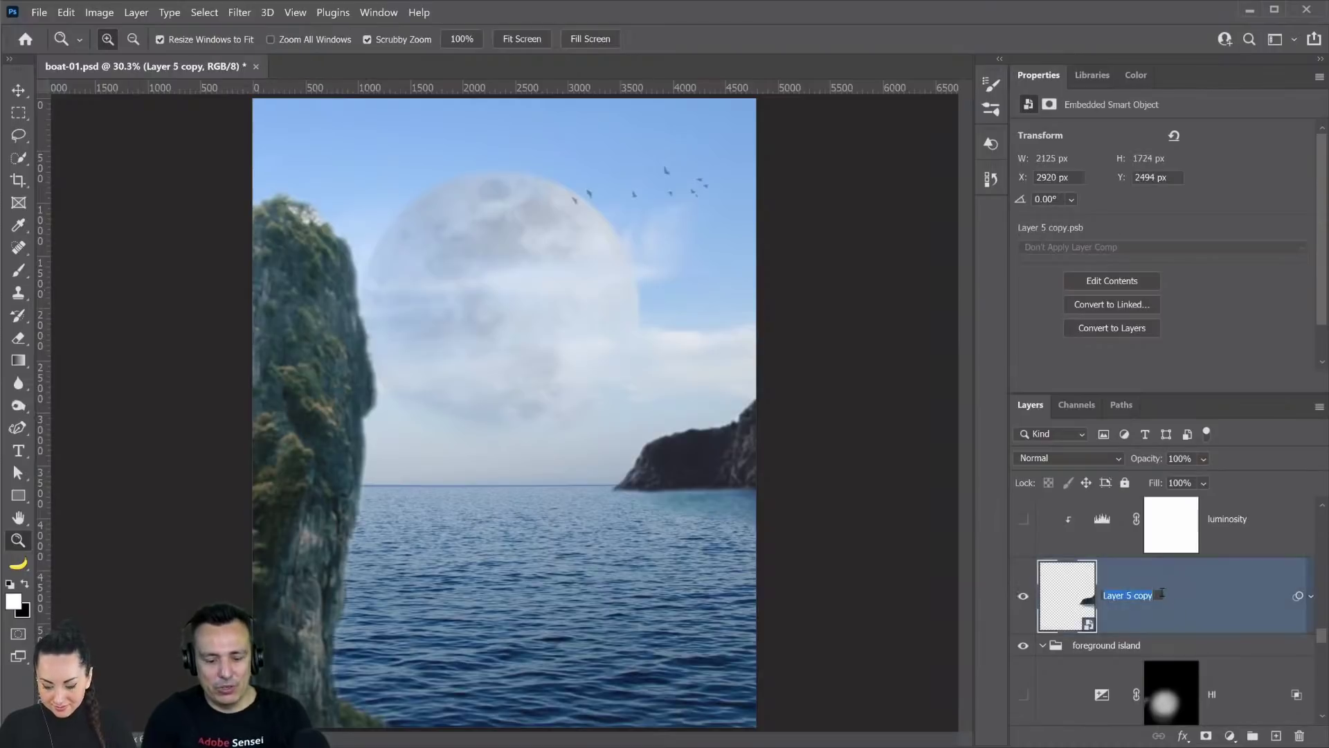
type("Back Island")
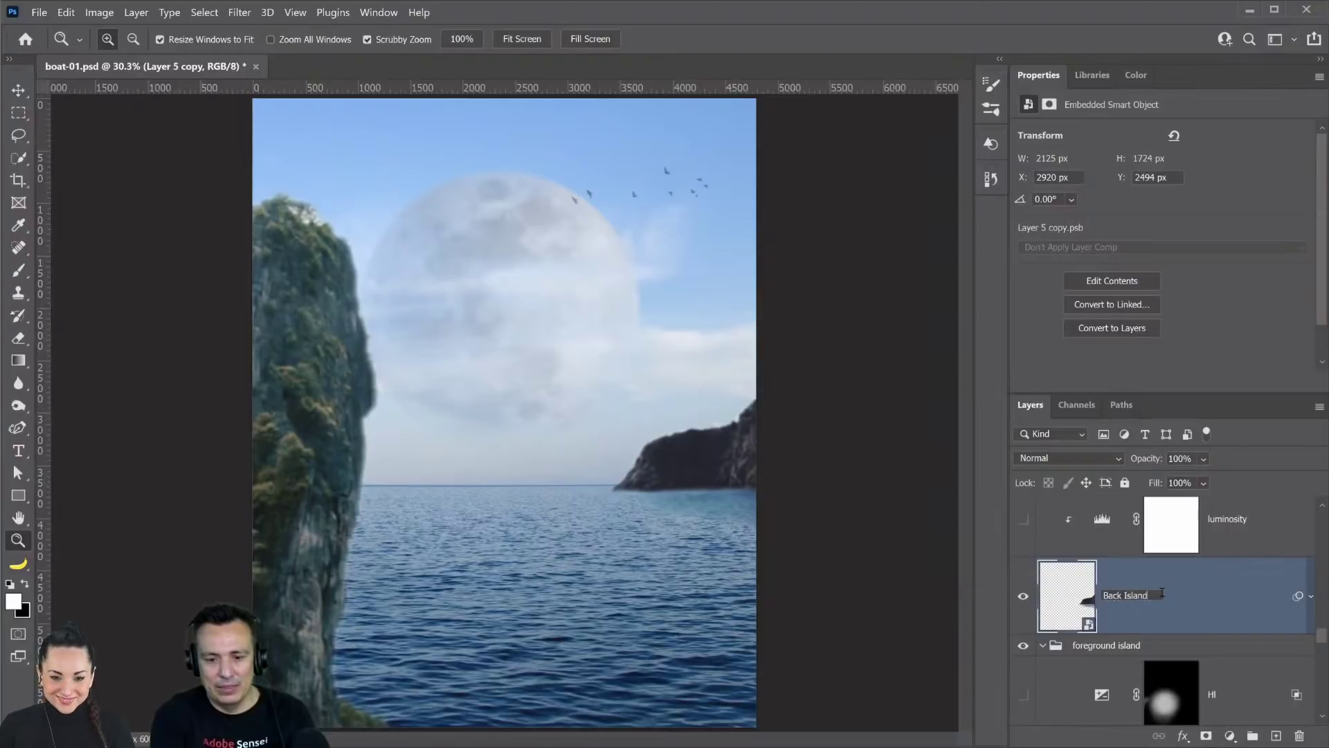
key("Return")
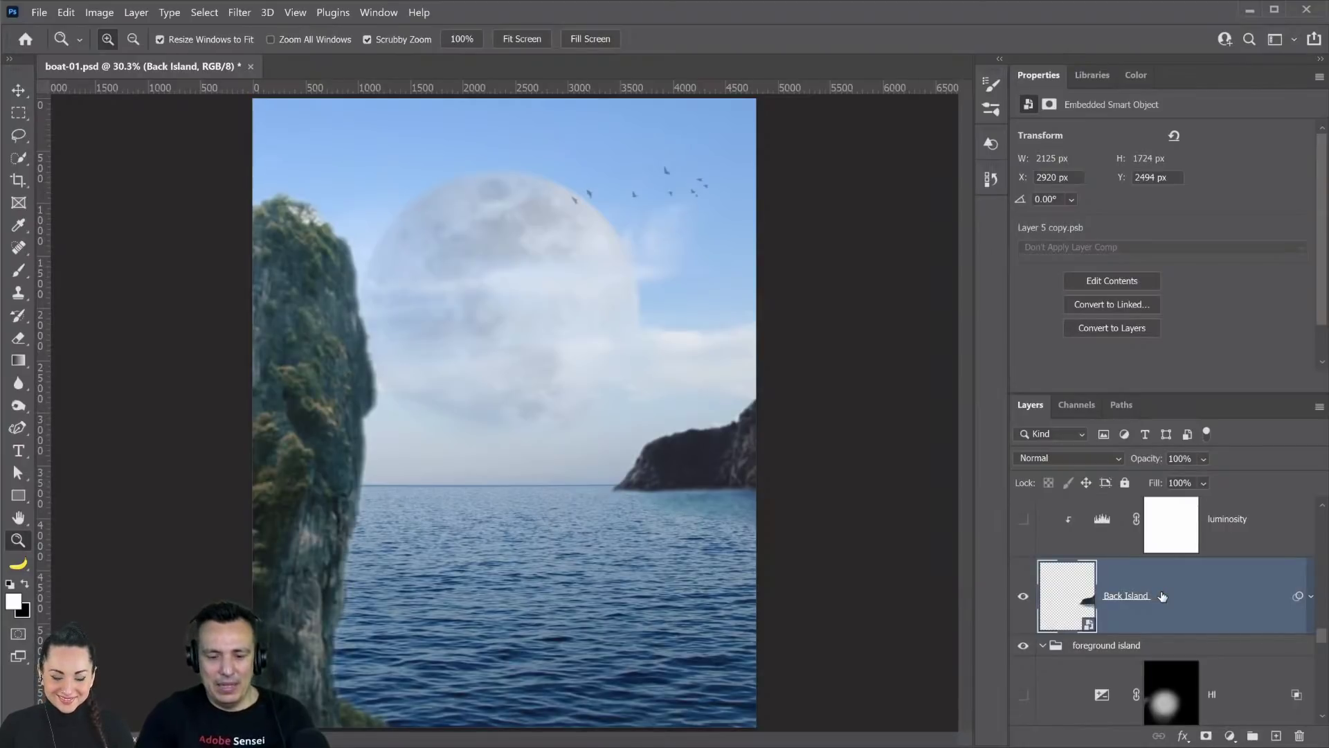
- Rename the rock-formation-573848 layer as Front Island
scroll(1163, 594, "up", 8)
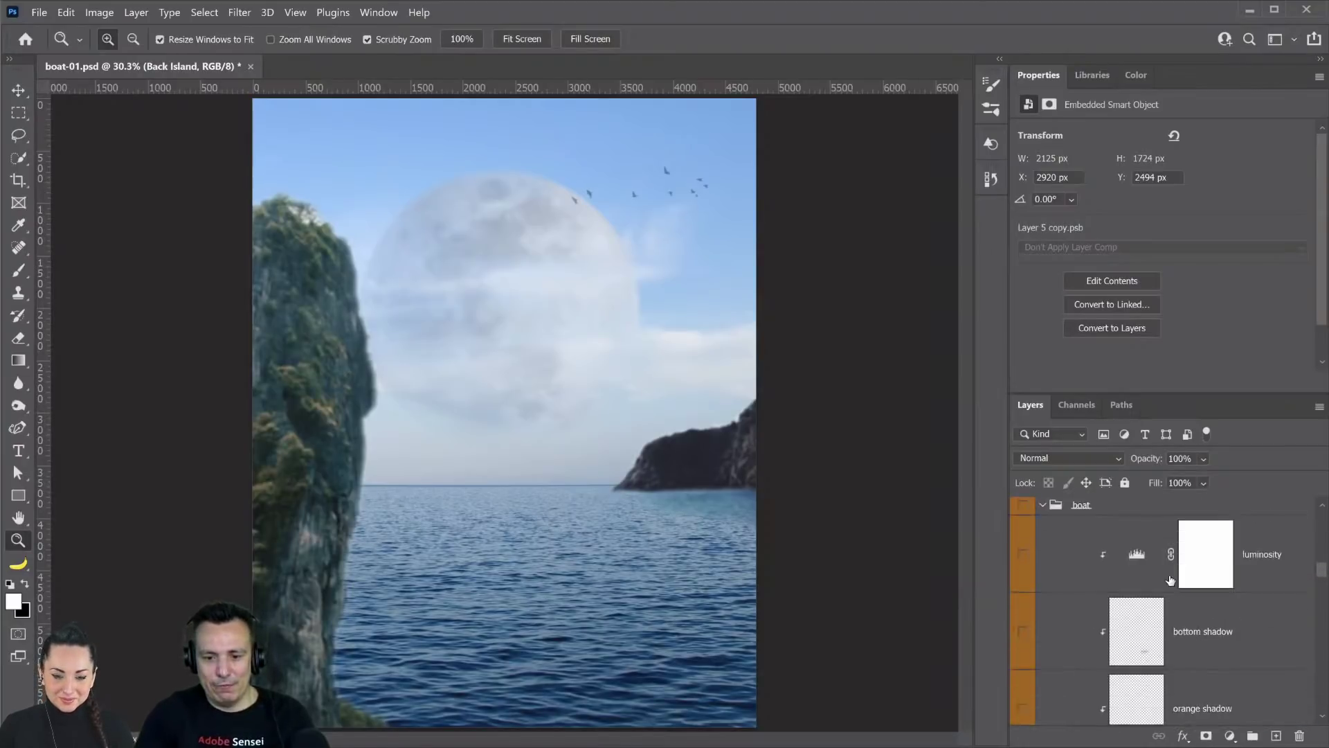
scroll(1170, 581, "down", 6)
double_click(1231, 685)
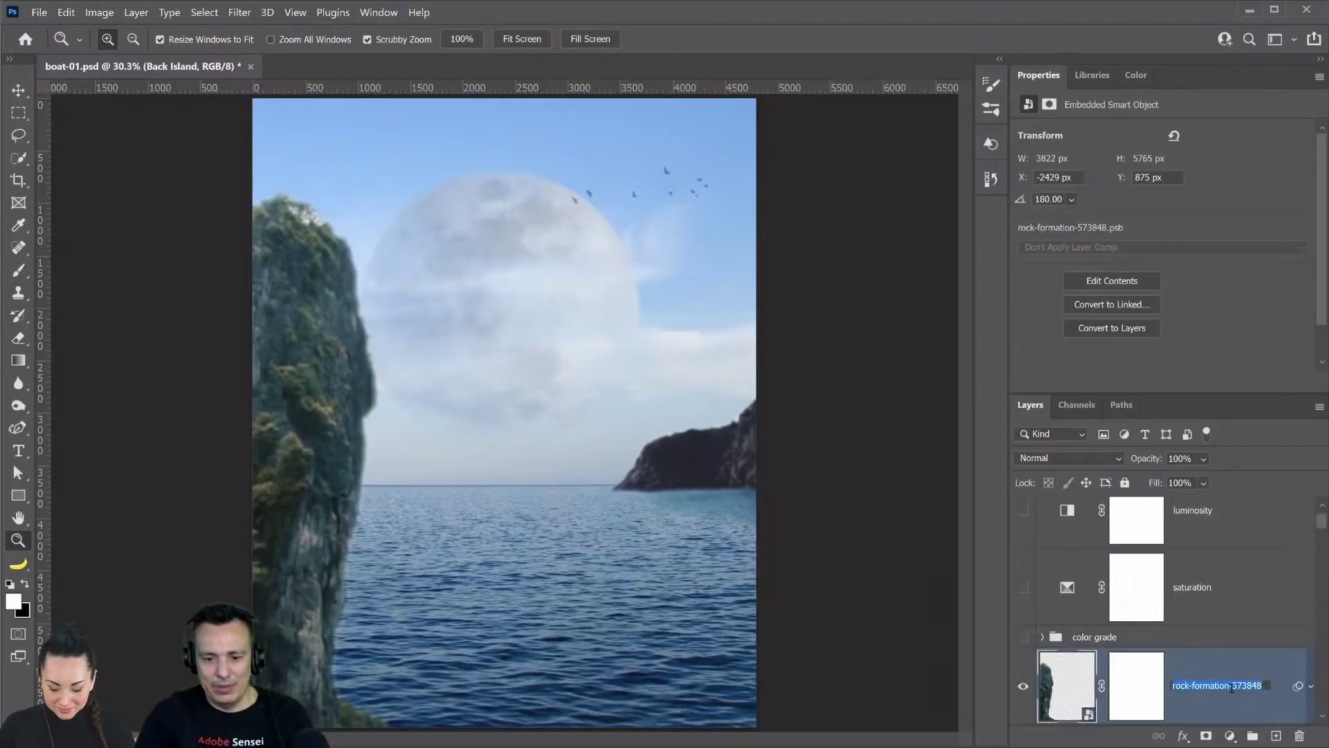
type("Fo")
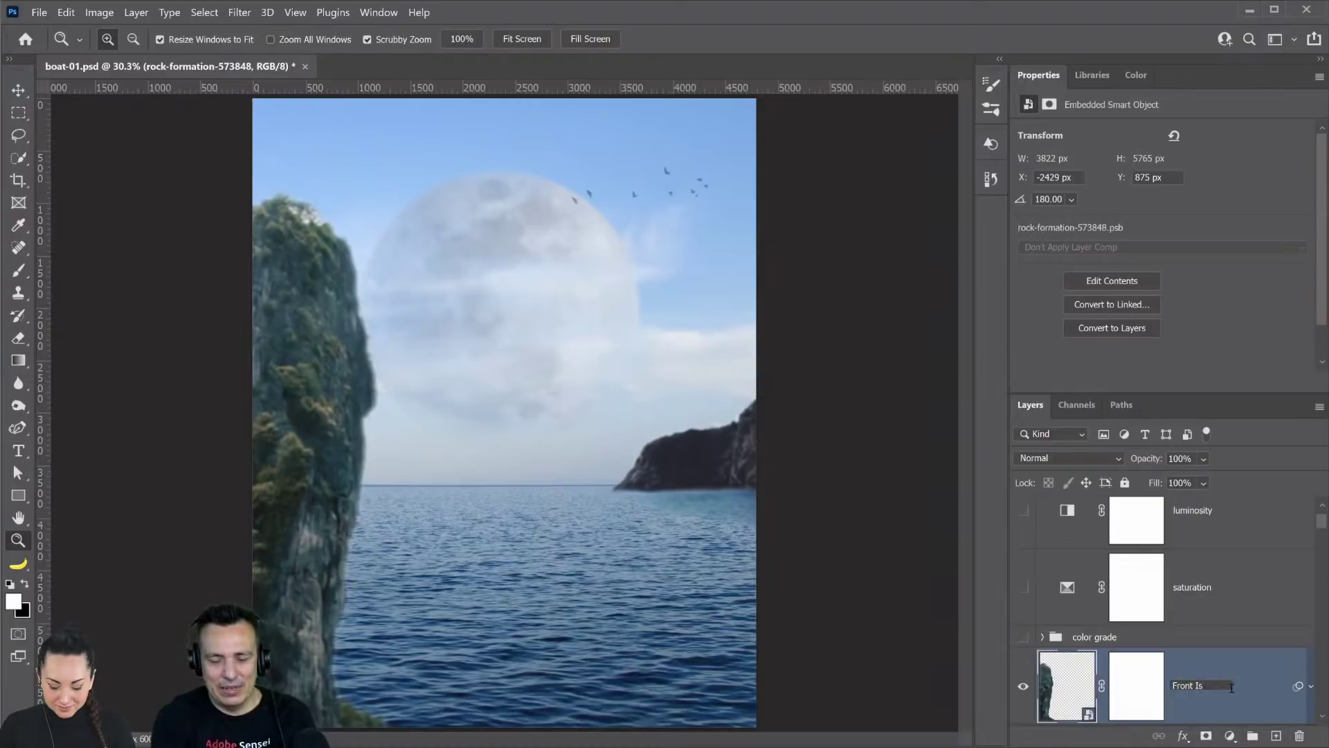
type("ont Island")
key("Return")
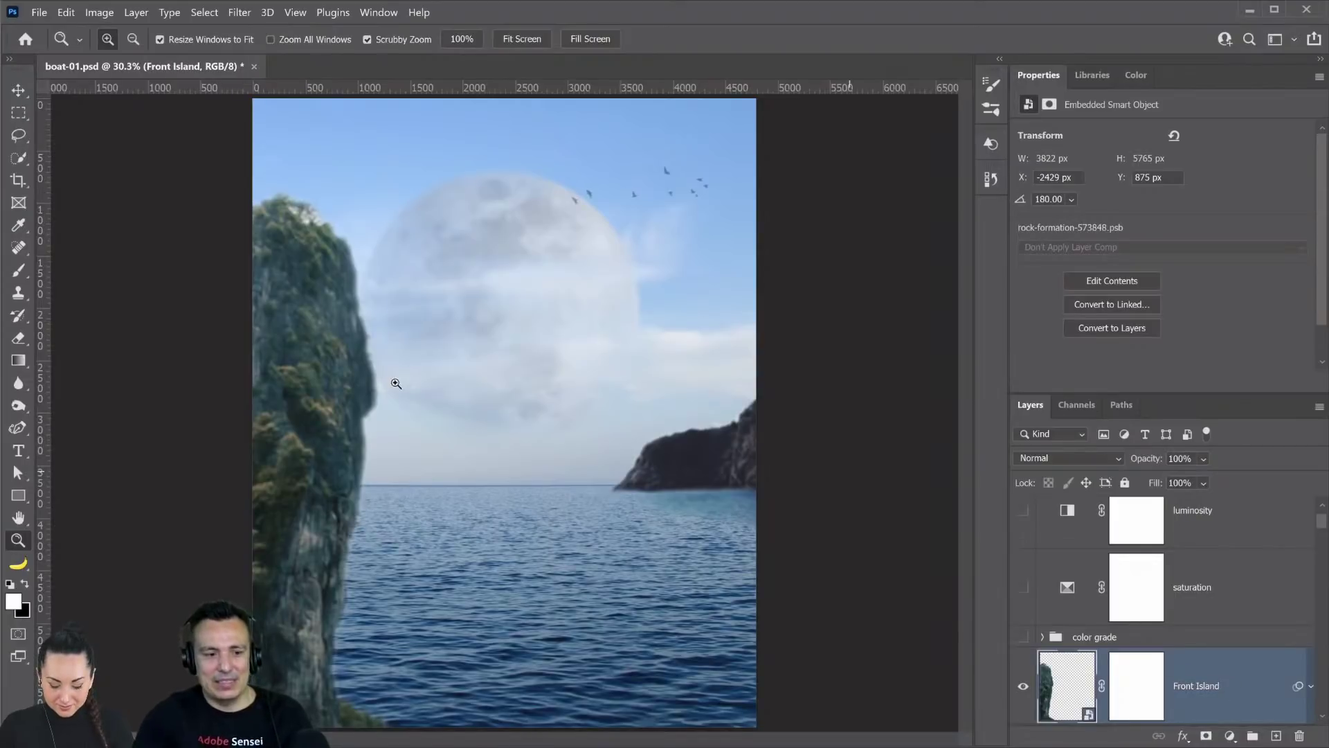
- Select the Front Island layer, followed by the Back Island layer, directly on the canvas with the Move tool
key("v")
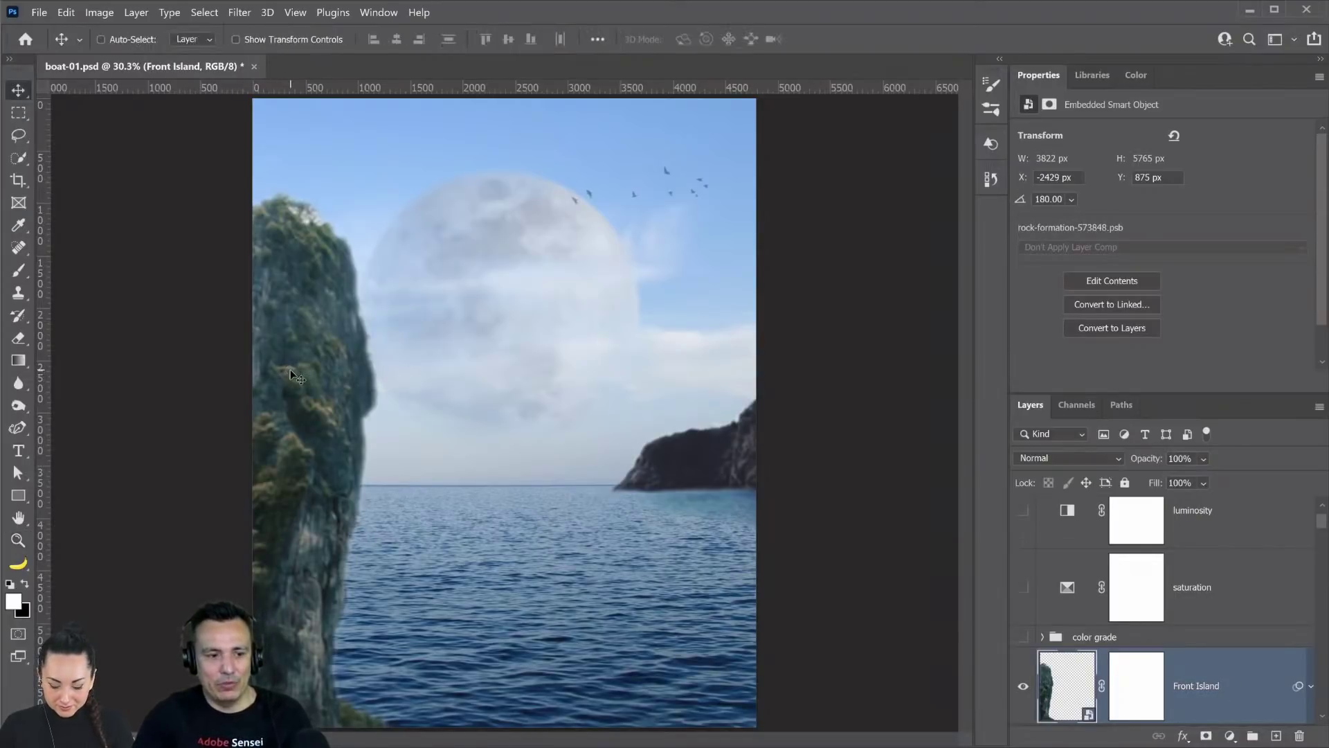
right_click(291, 374)
left_click(319, 379)
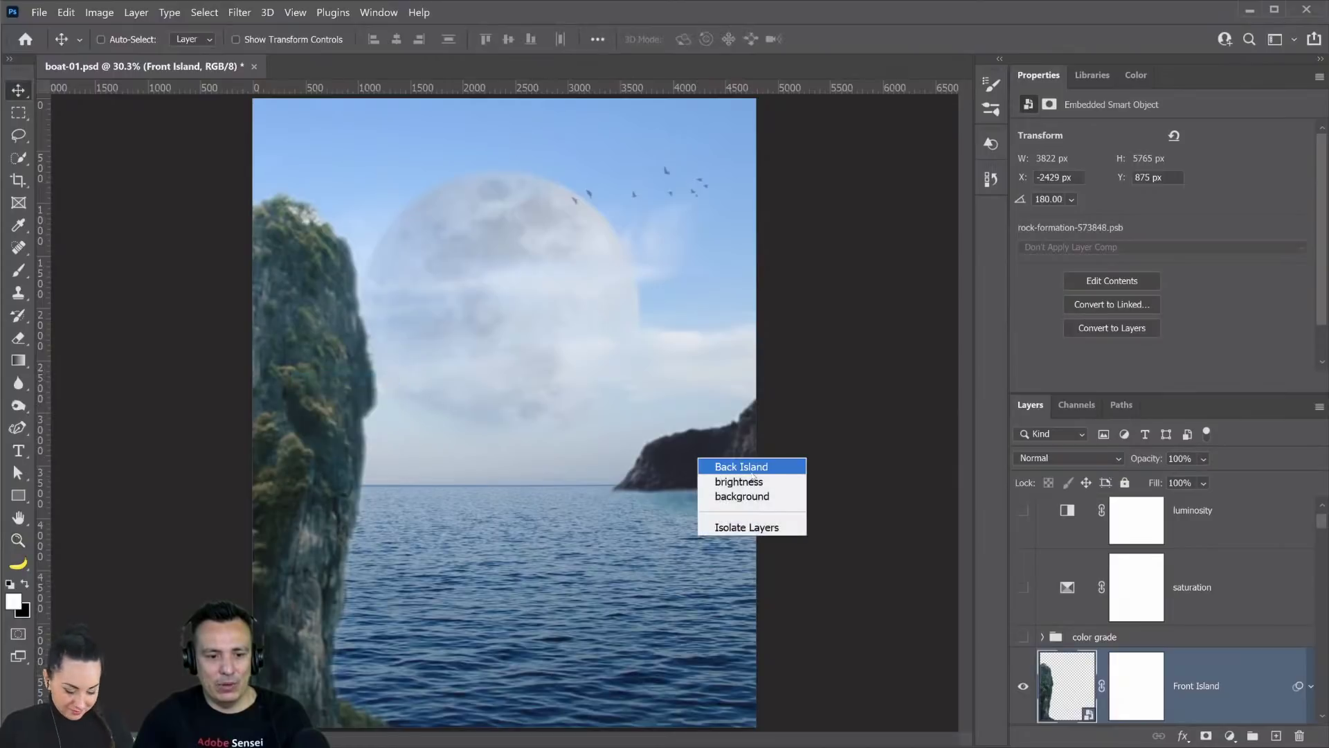
left_click(740, 467)
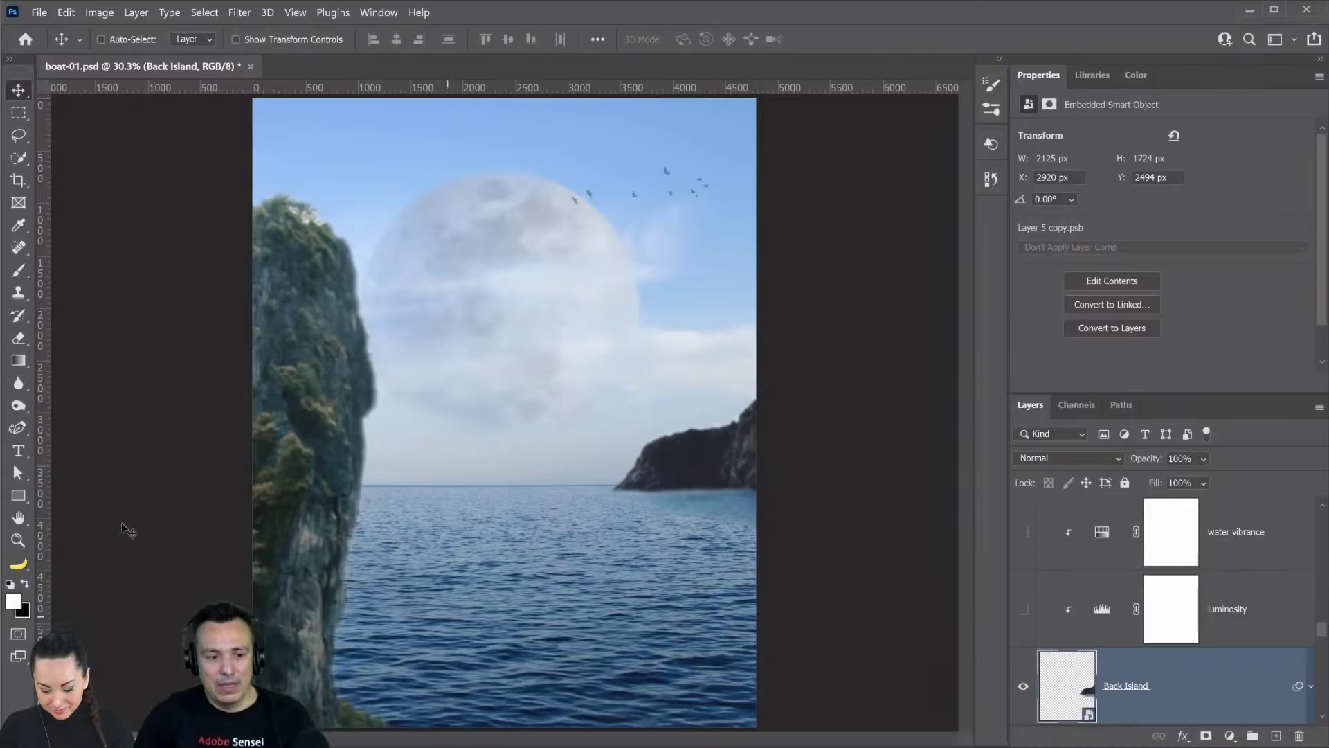
- Examine the waterline where the base of the back island meets the sea at 200% magnification
left_click(18, 540)
left_click(571, 430)
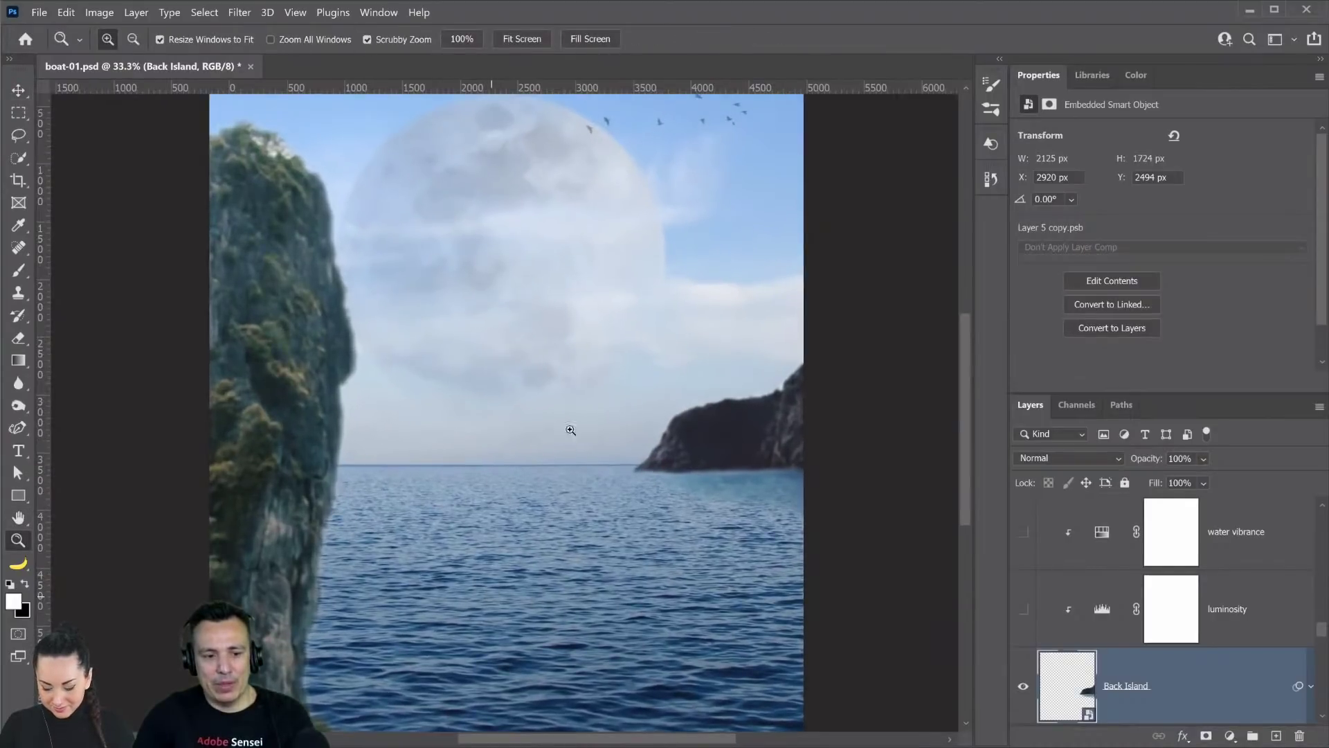
left_click(570, 430)
left_click_drag(449, 562, 684, 298)
left_click_drag(664, 388, 522, 288)
left_click(522, 288)
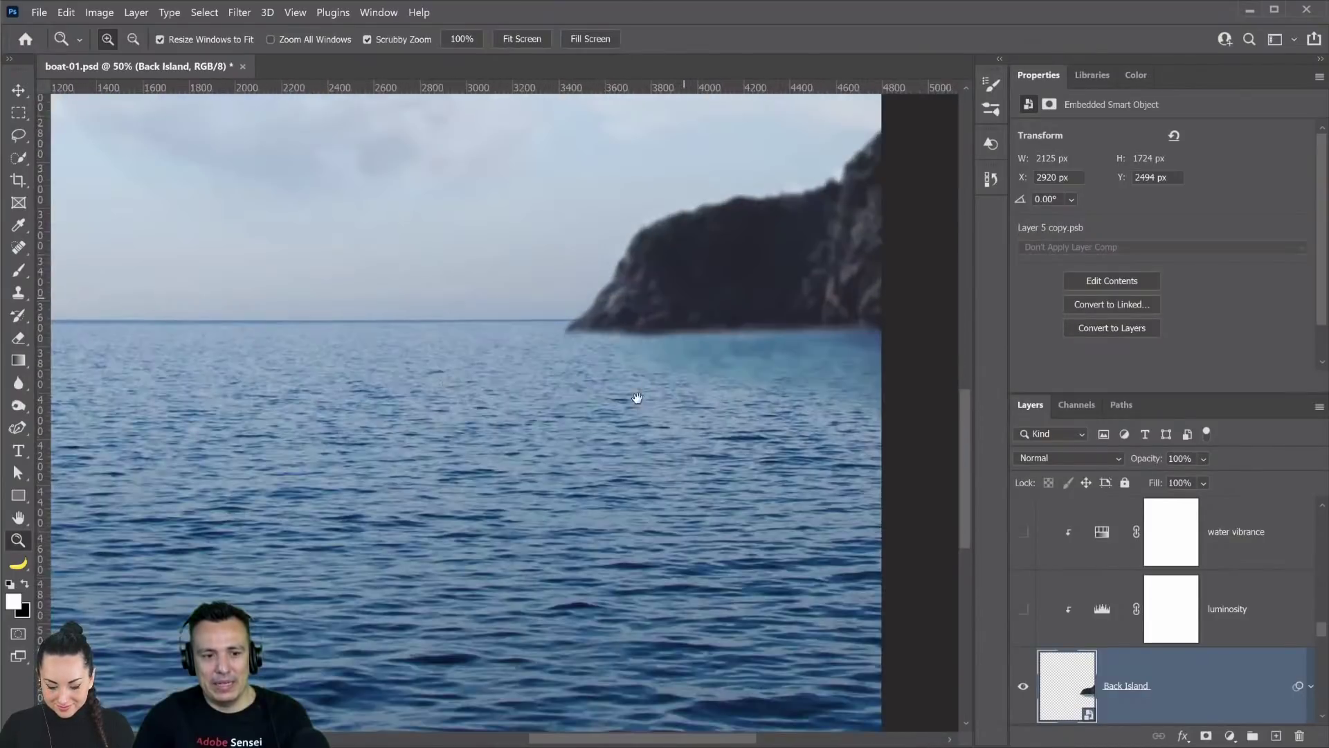
left_click(635, 394)
left_click(368, 504)
left_click_drag(670, 468, 783, 329)
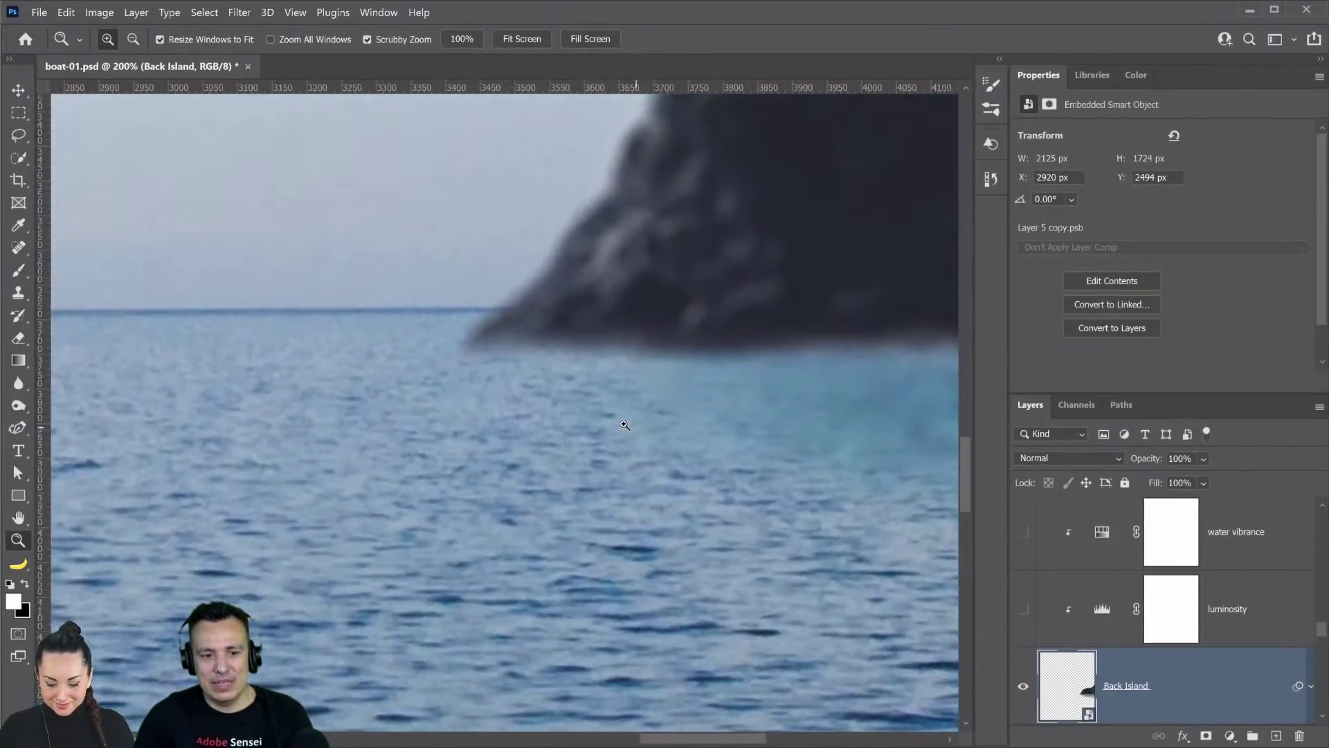
left_click_drag(624, 424, 534, 436)
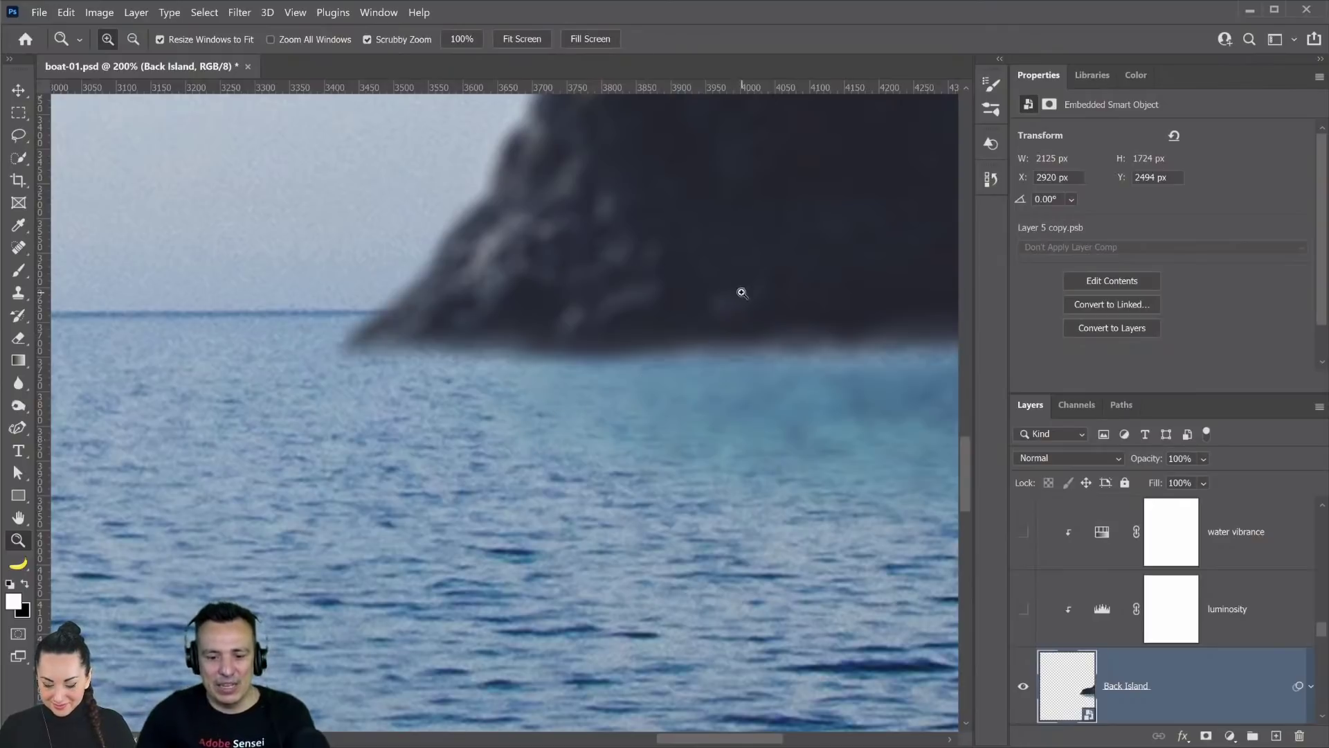
- Expand Back Island's smart filters and compare the island with and without Blur Gallery, leaving the filter enabled
scroll(1128, 653, "down", 3)
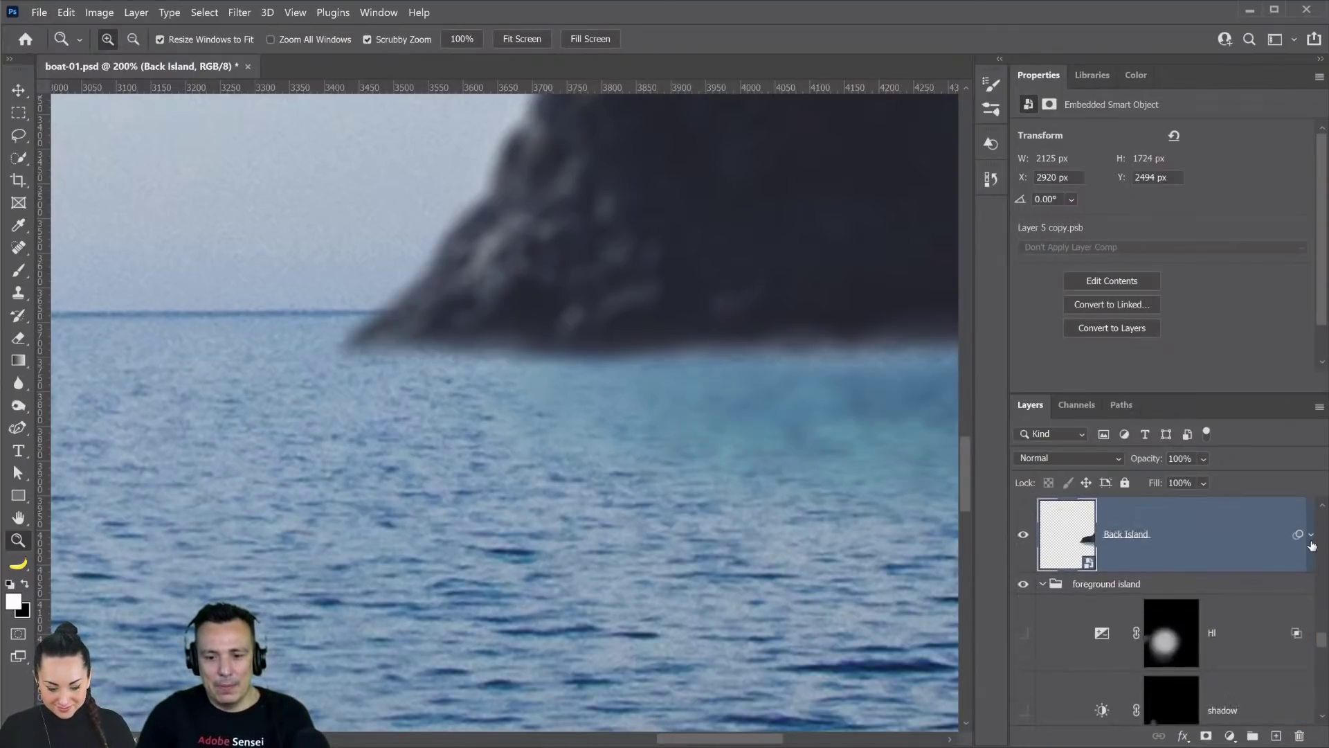
left_click(1310, 534)
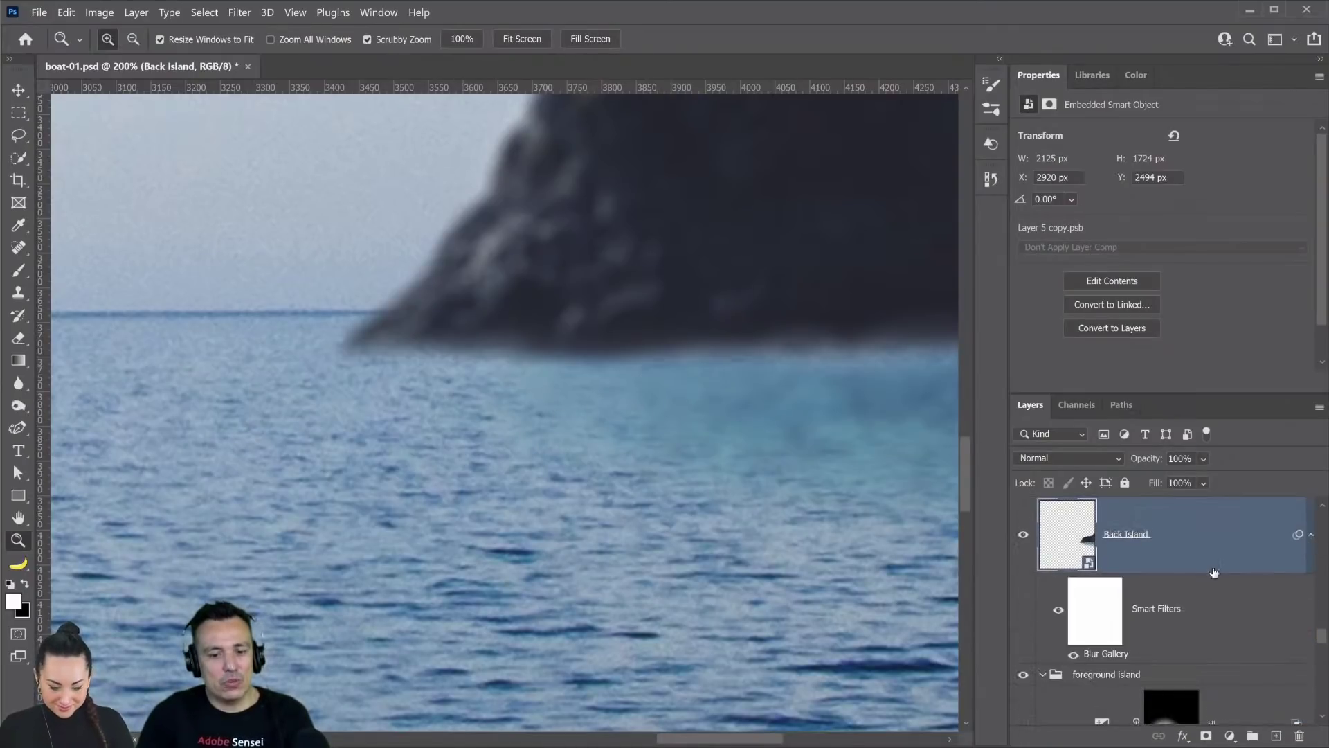
left_click(1077, 657)
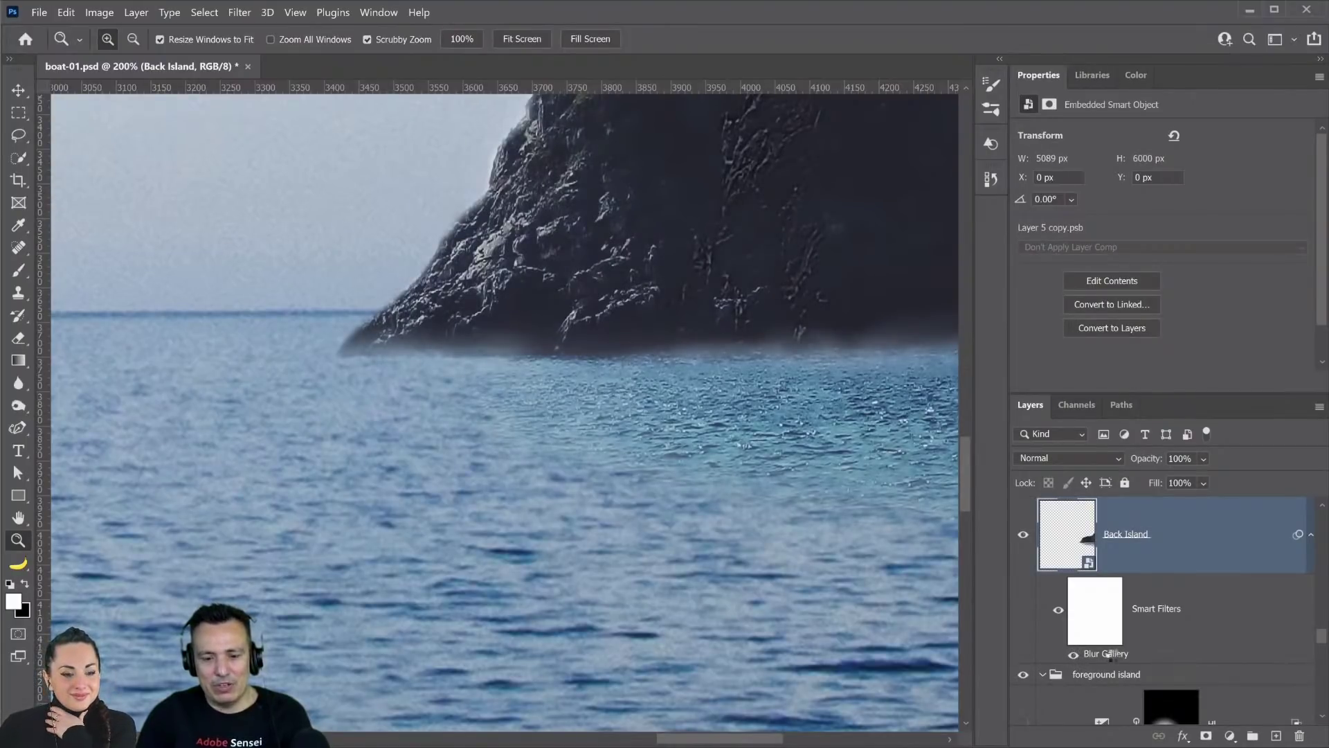
key("ctrl+z")
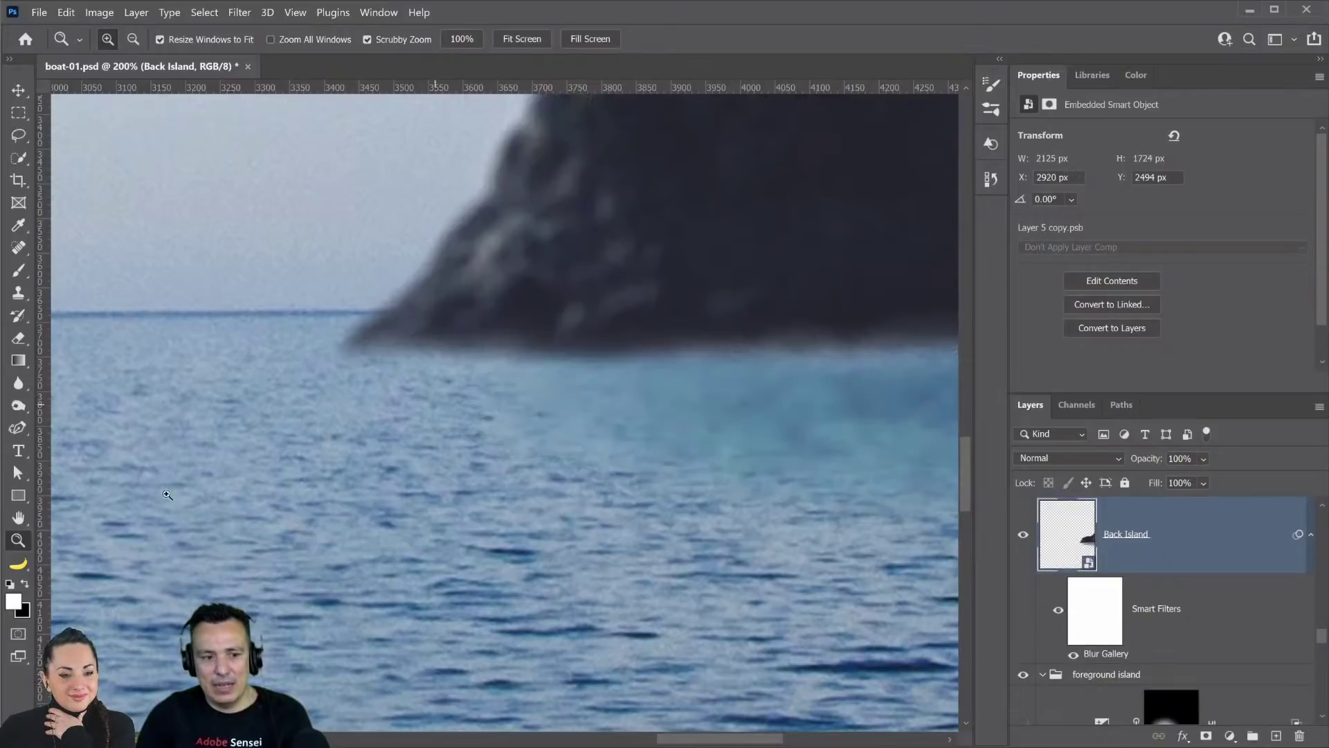
double_click(18, 517)
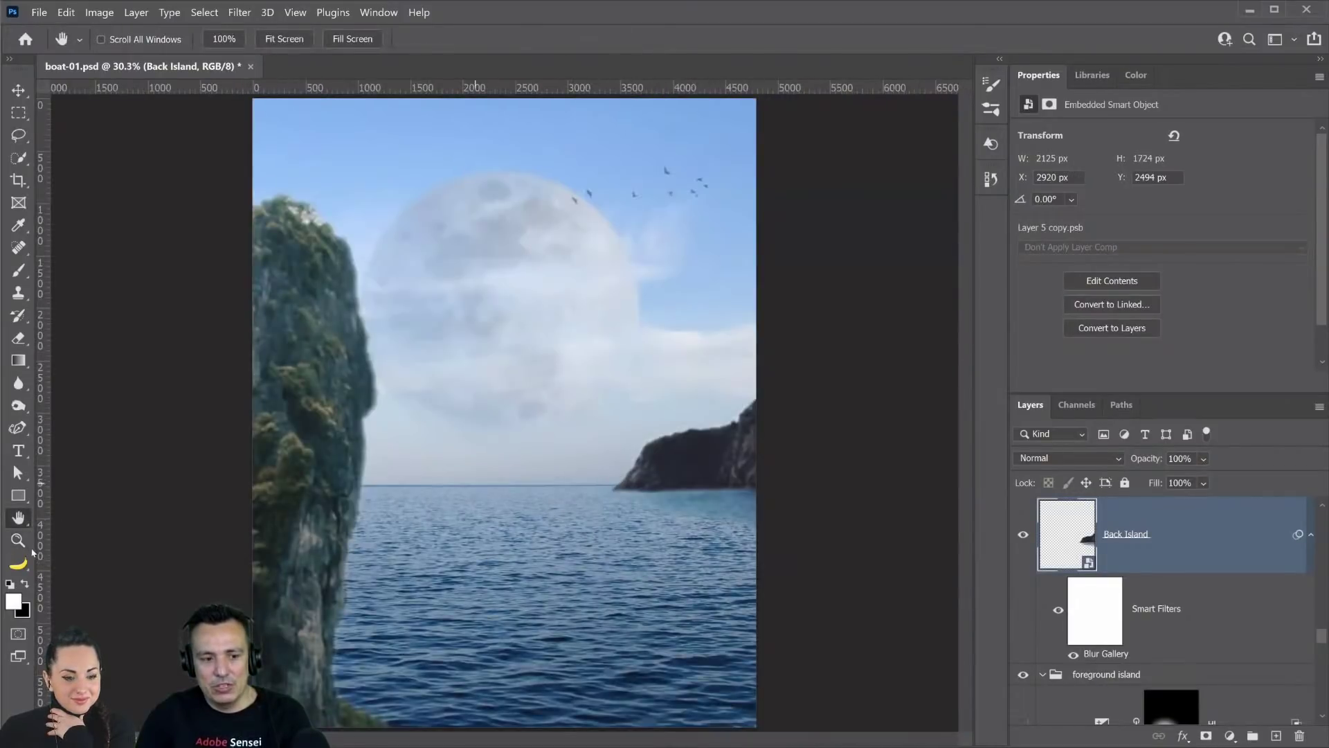
- Delete the Blur Gallery smart filter from the Back Island layer
left_click(18, 540)
left_click(646, 477)
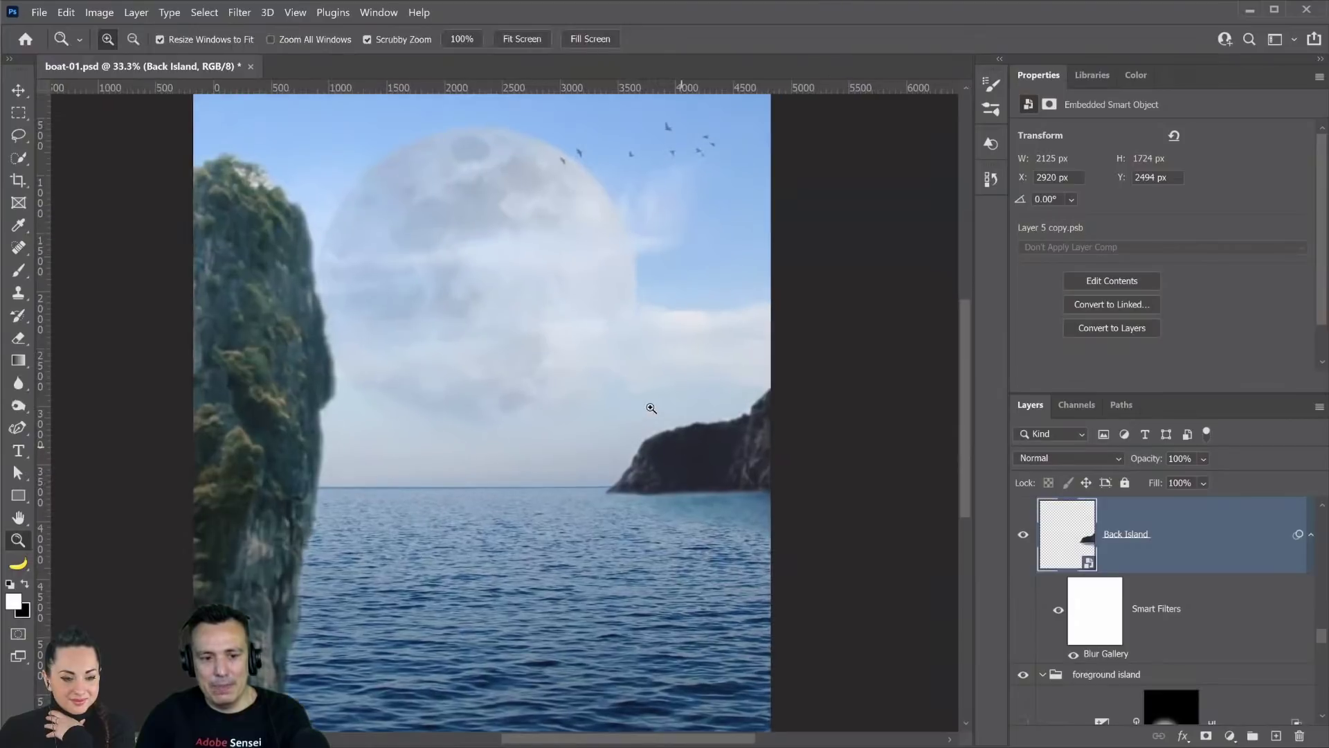
left_click_drag(725, 383, 856, 361)
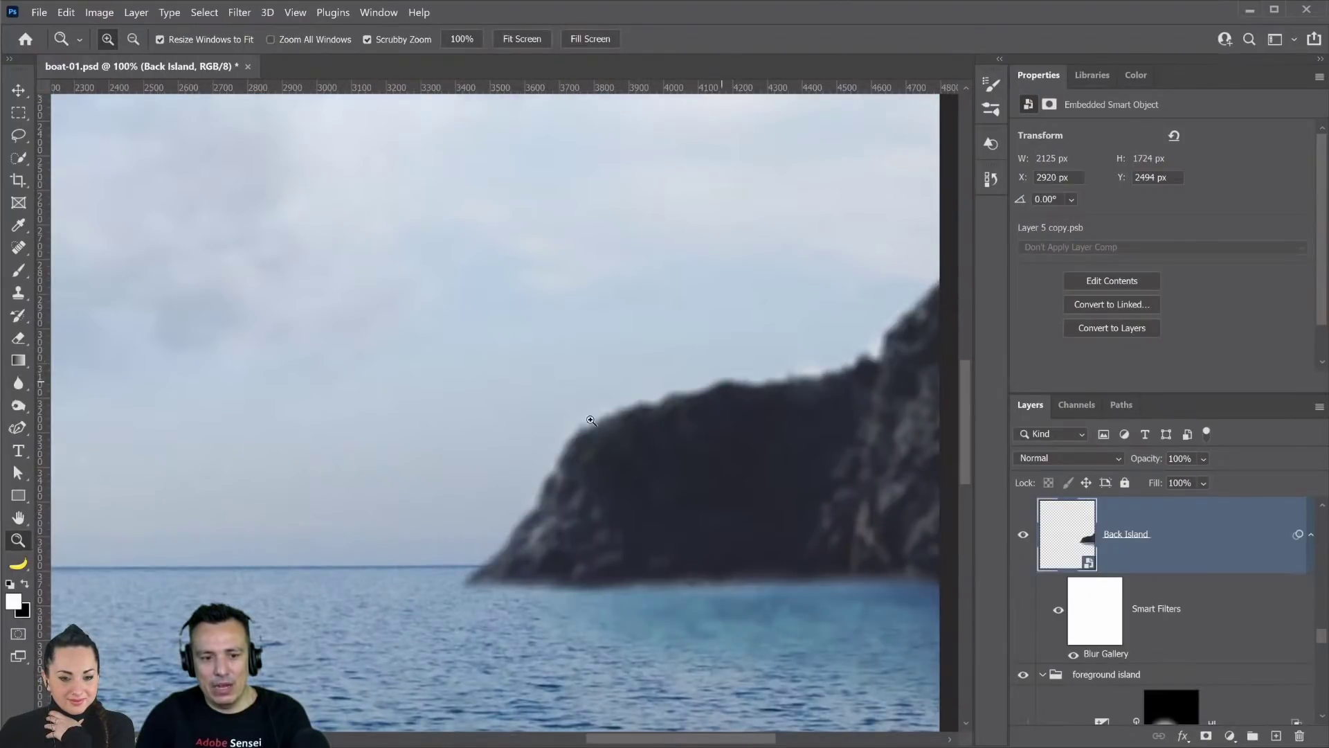
left_click_drag(1120, 657, 1299, 735)
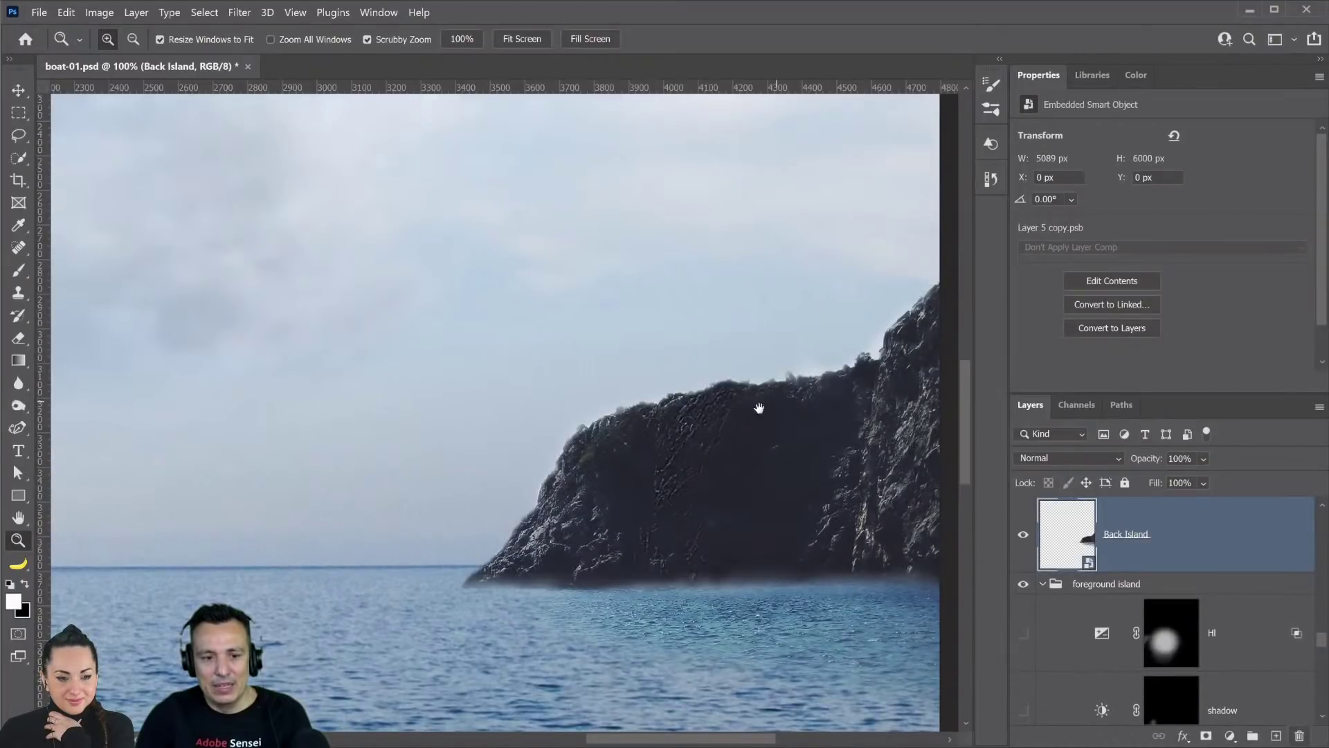
- Inspect the unblurred rock edge and waterline up close, and open the Back Island smart object's contents for editing
left_click_drag(549, 445, 484, 466)
scroll(631, 412, "up", 2)
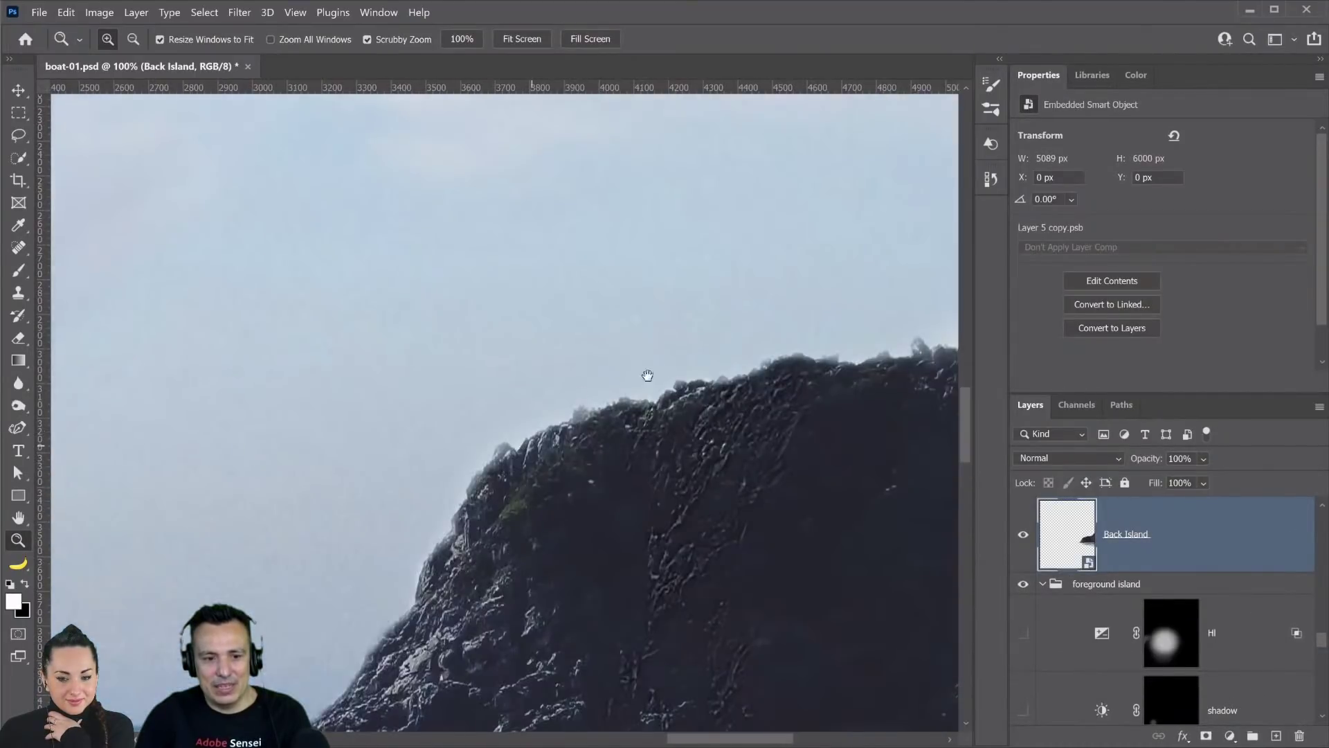
scroll(478, 456, "up", 2)
left_click_drag(758, 391, 569, 382)
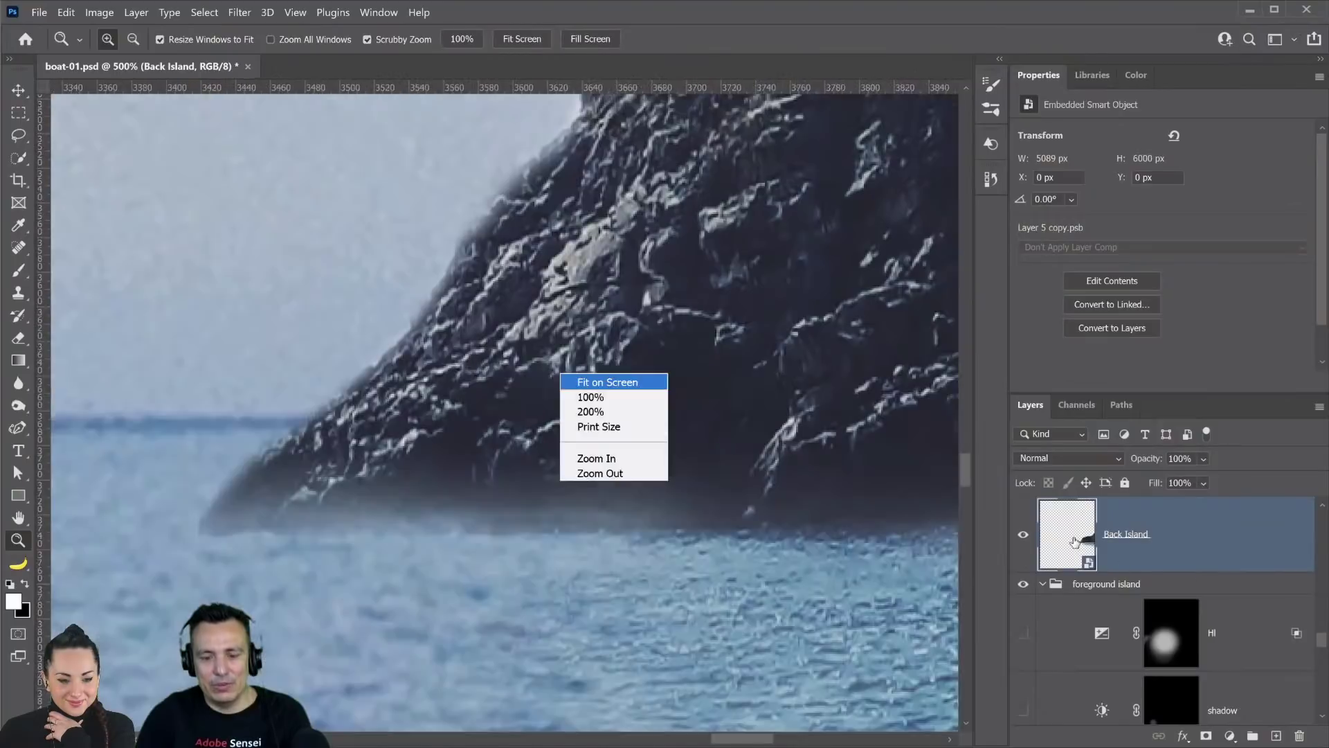
key("Return")
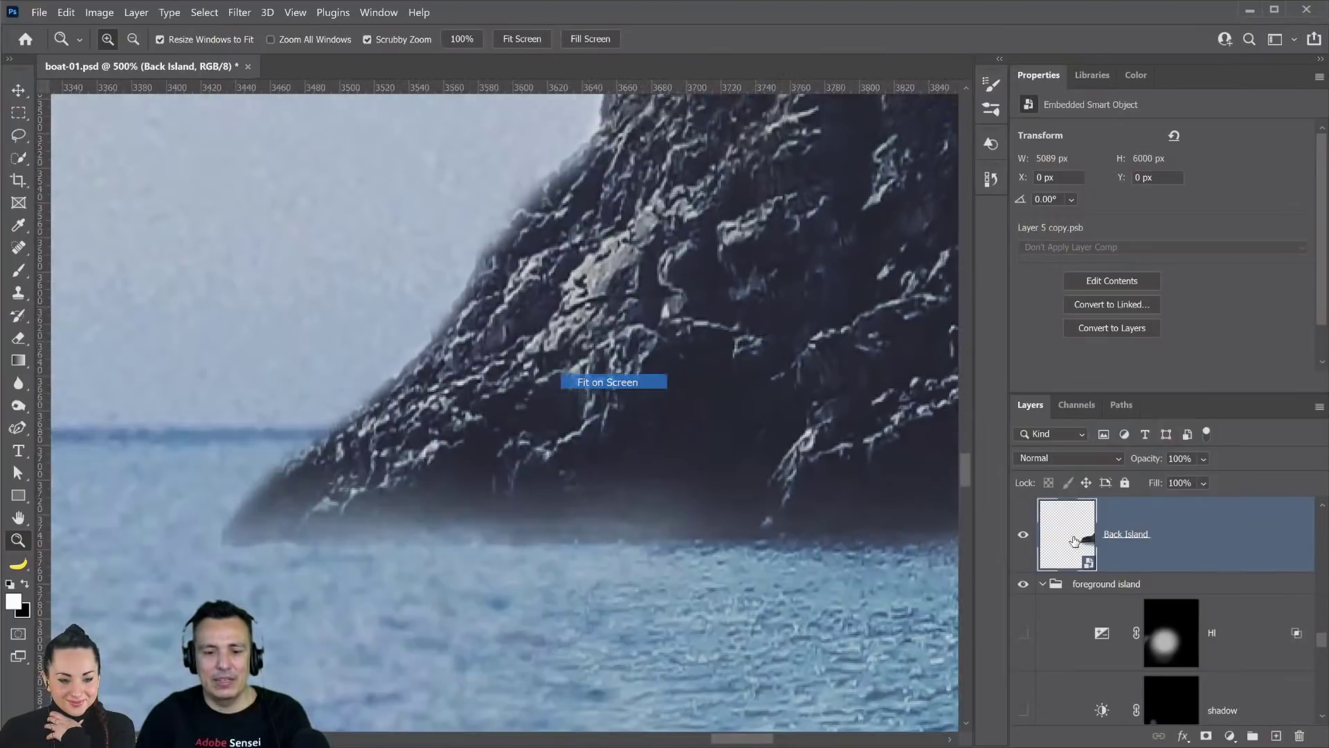
double_click(1074, 541)
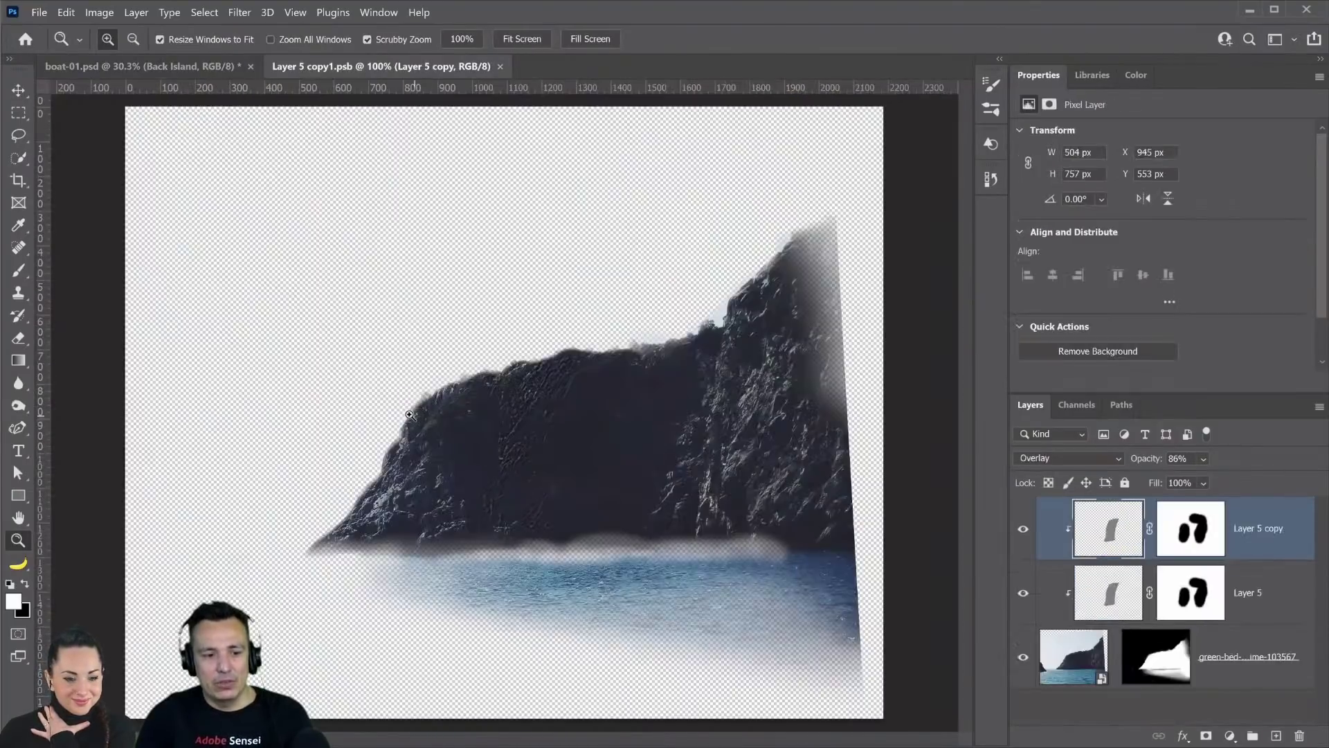
- Compare the rock with and without the clipped Layer 5 copy, and leave both Layer 5 copy and Layer 5 hidden
left_click(1022, 530)
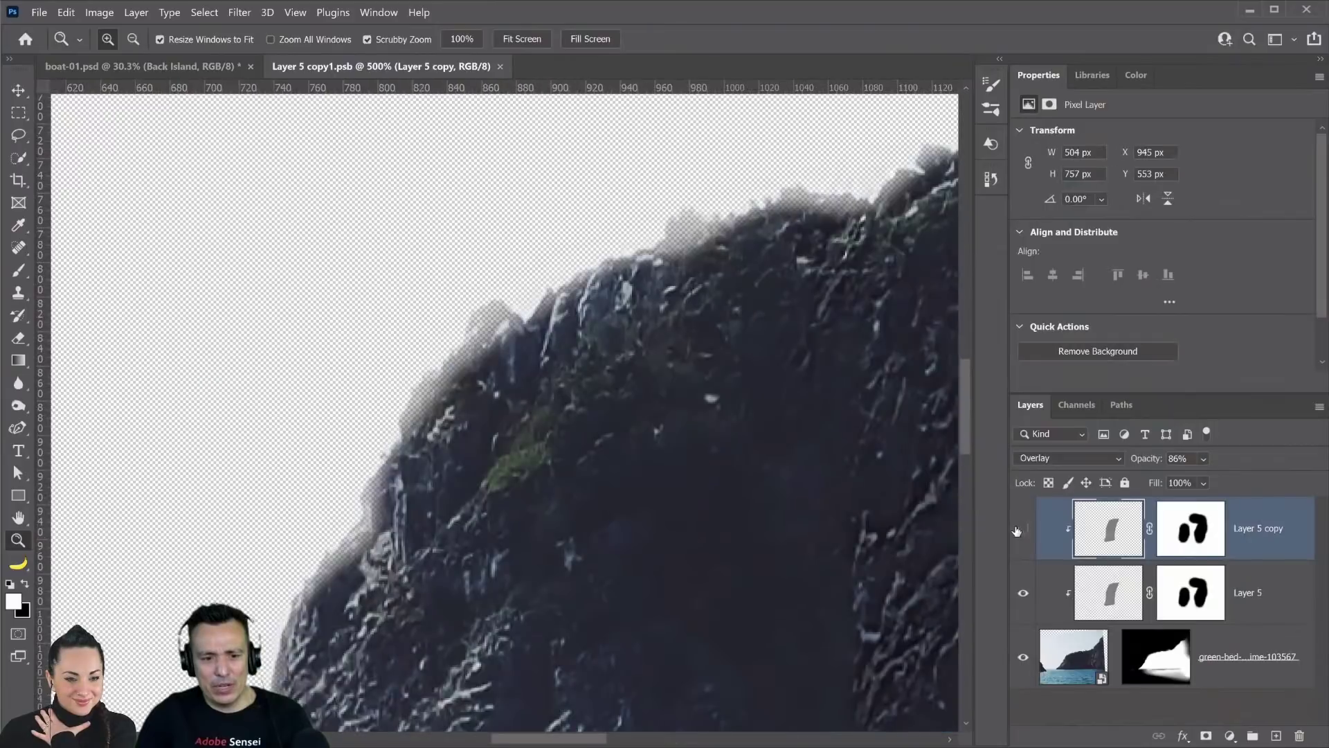
left_click(1021, 530)
left_click(1023, 529)
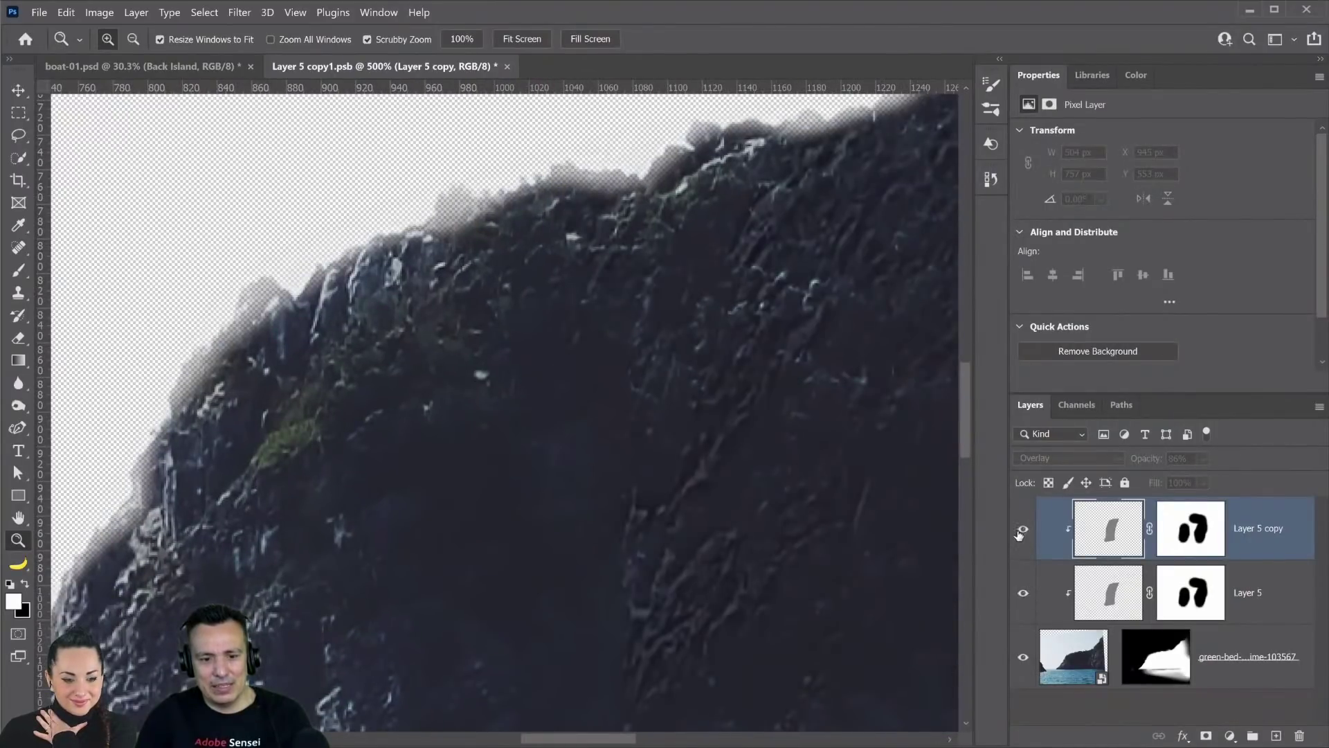
right_click(720, 364)
left_click(735, 384)
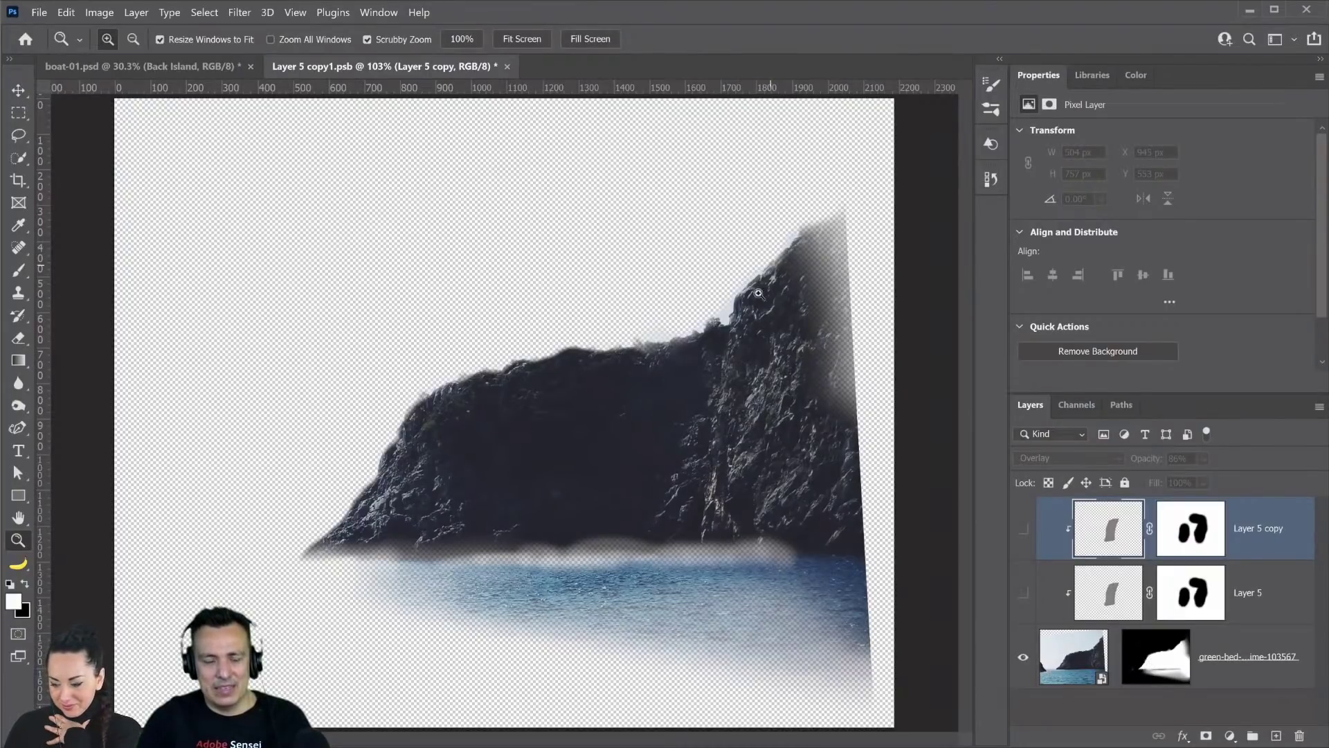
- Delete the layer mask from the green-bed-of-water-during-daytime-103567 layer
left_click(1151, 662)
right_click(1151, 662)
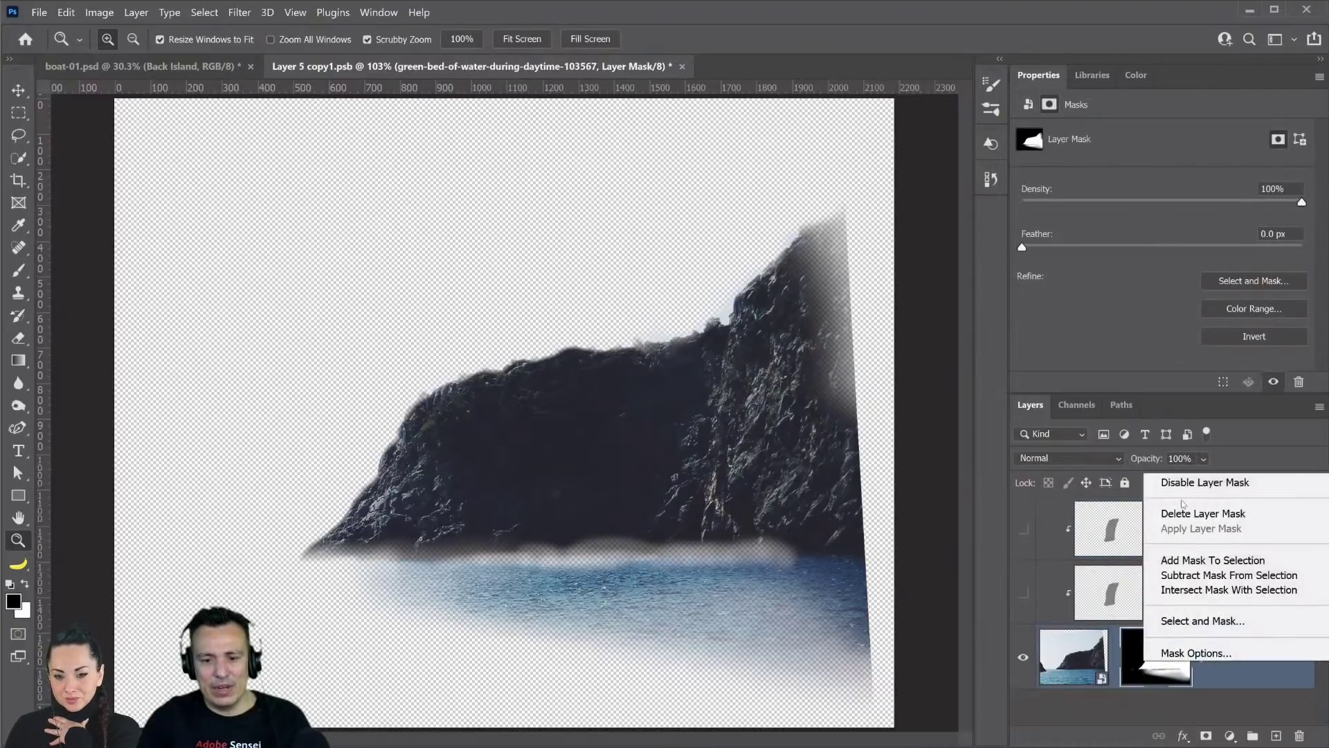
left_click(1188, 512)
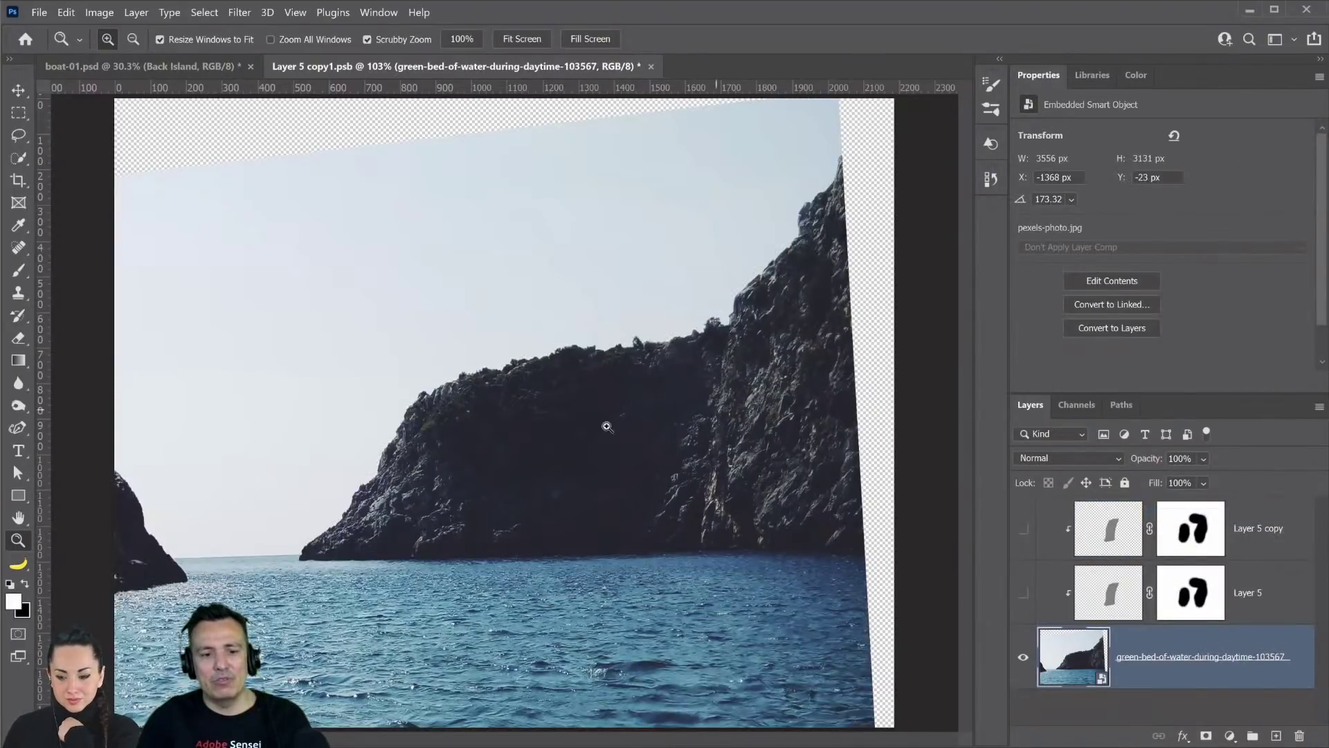
- Compare the island's contrast against the sky in the Red, Green and Blue channels, and duplicate the Green channel
key("alt")
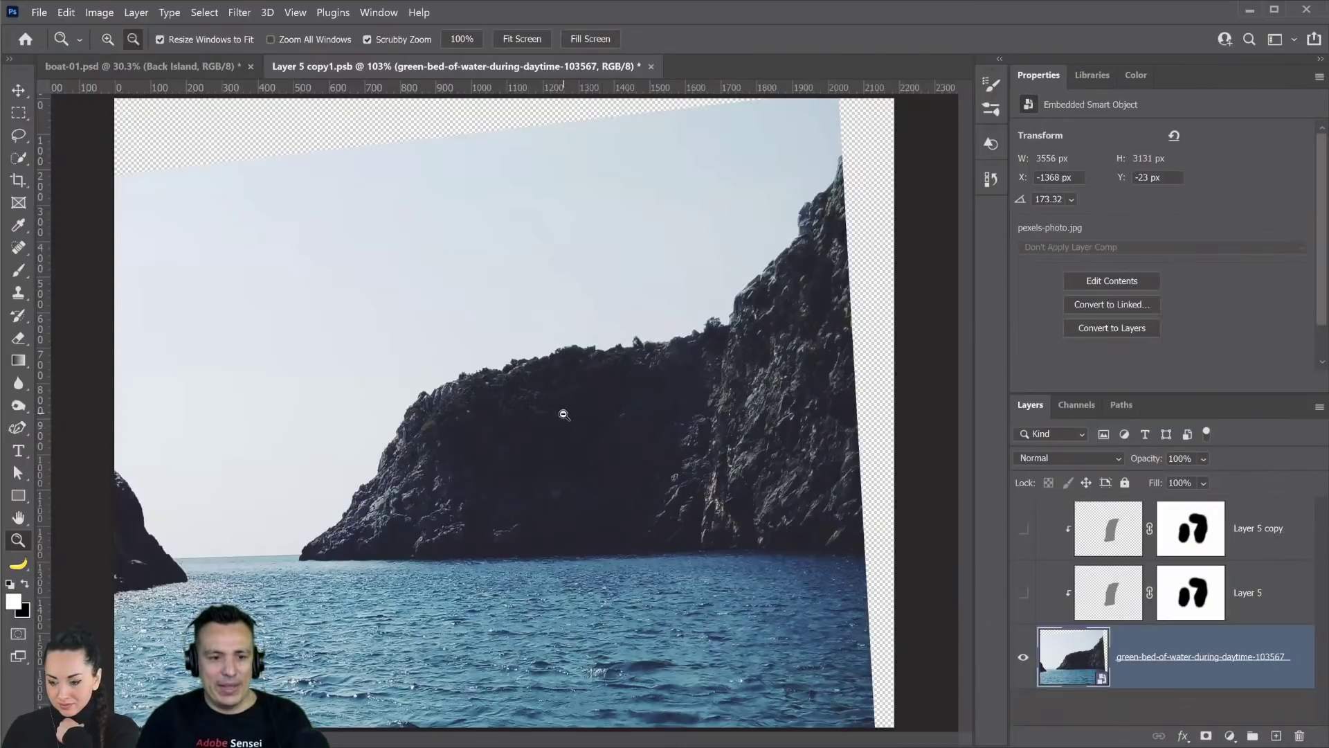
left_click(564, 414)
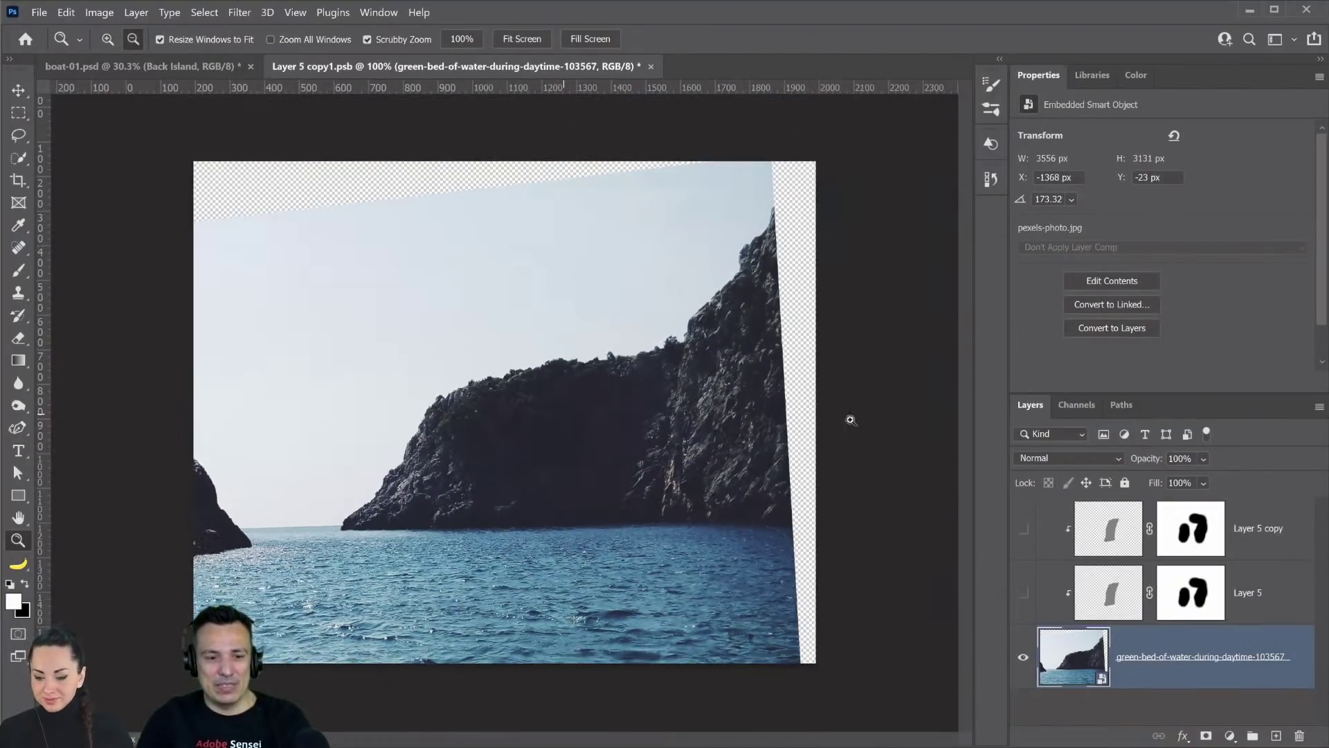
left_click(851, 419, "alt")
left_click(1077, 405)
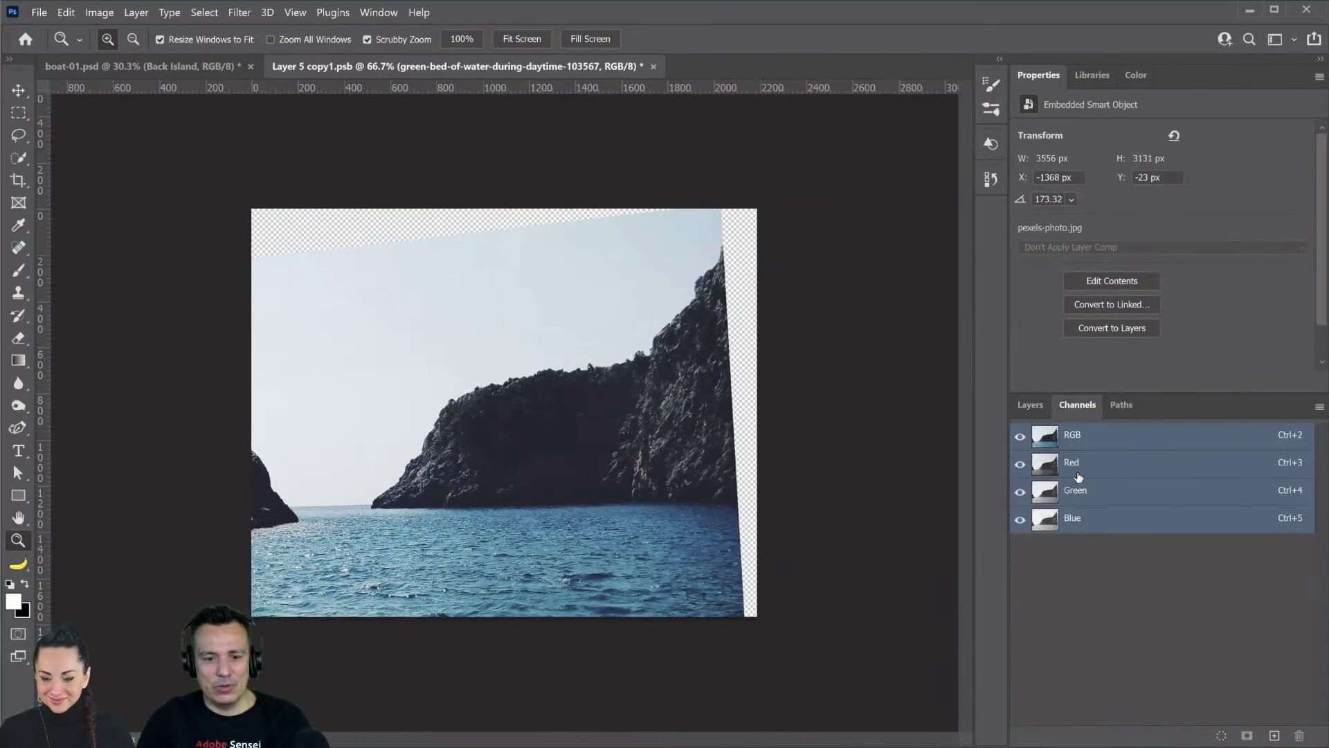
left_click(1078, 466)
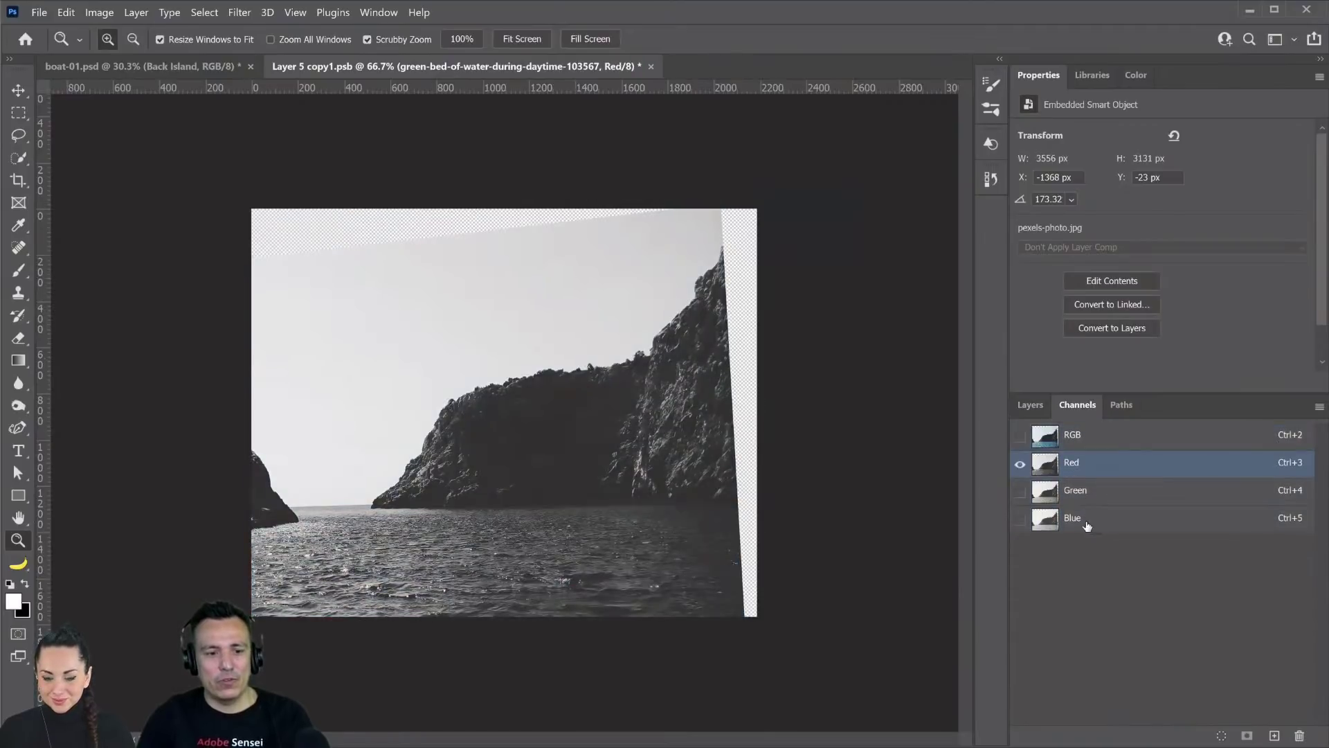
left_click(1083, 500)
left_click(1087, 526)
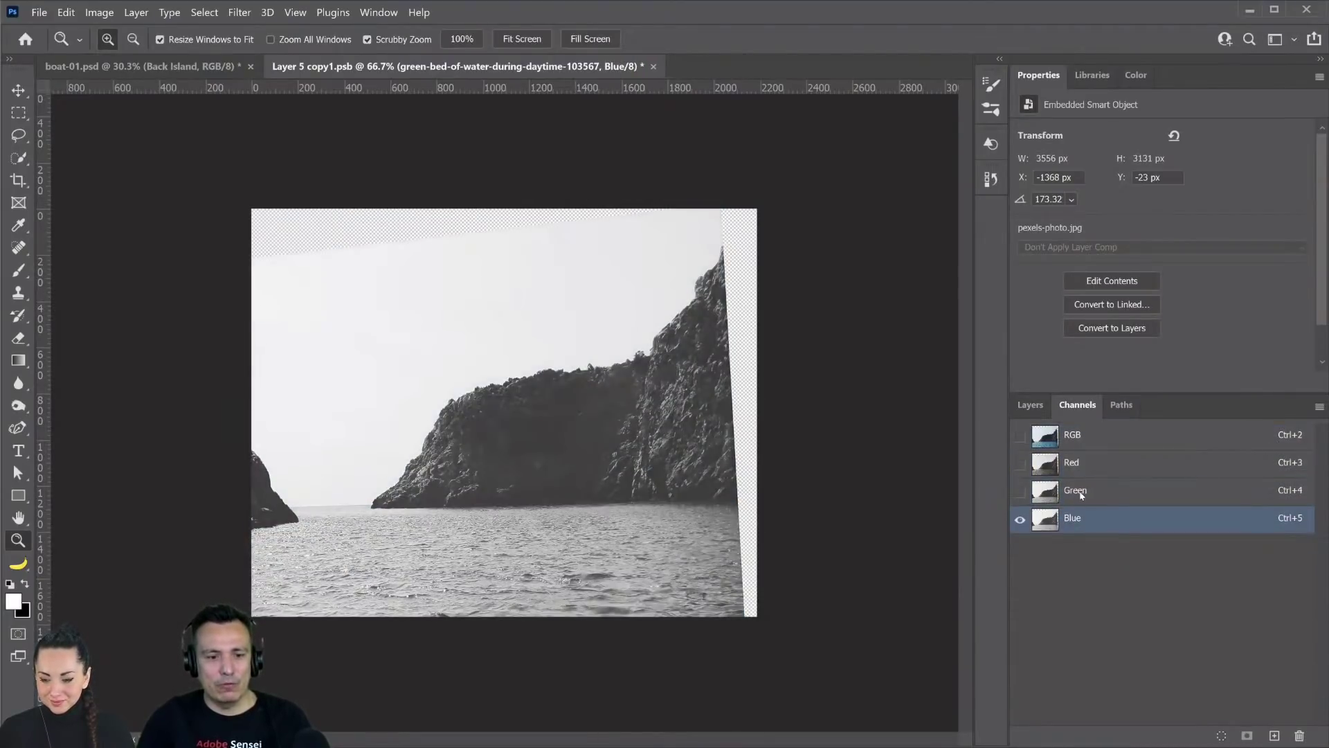
left_click(1081, 495)
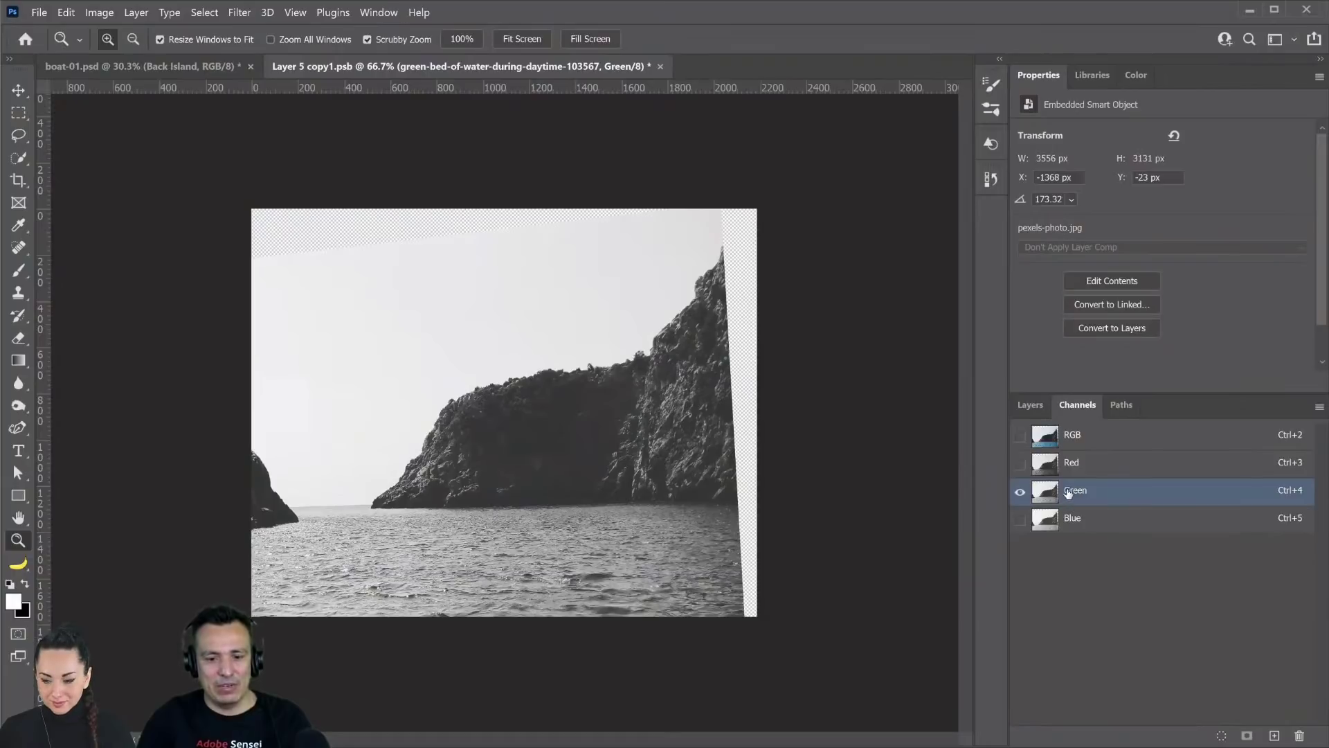
left_click_drag(1068, 492, 1275, 735)
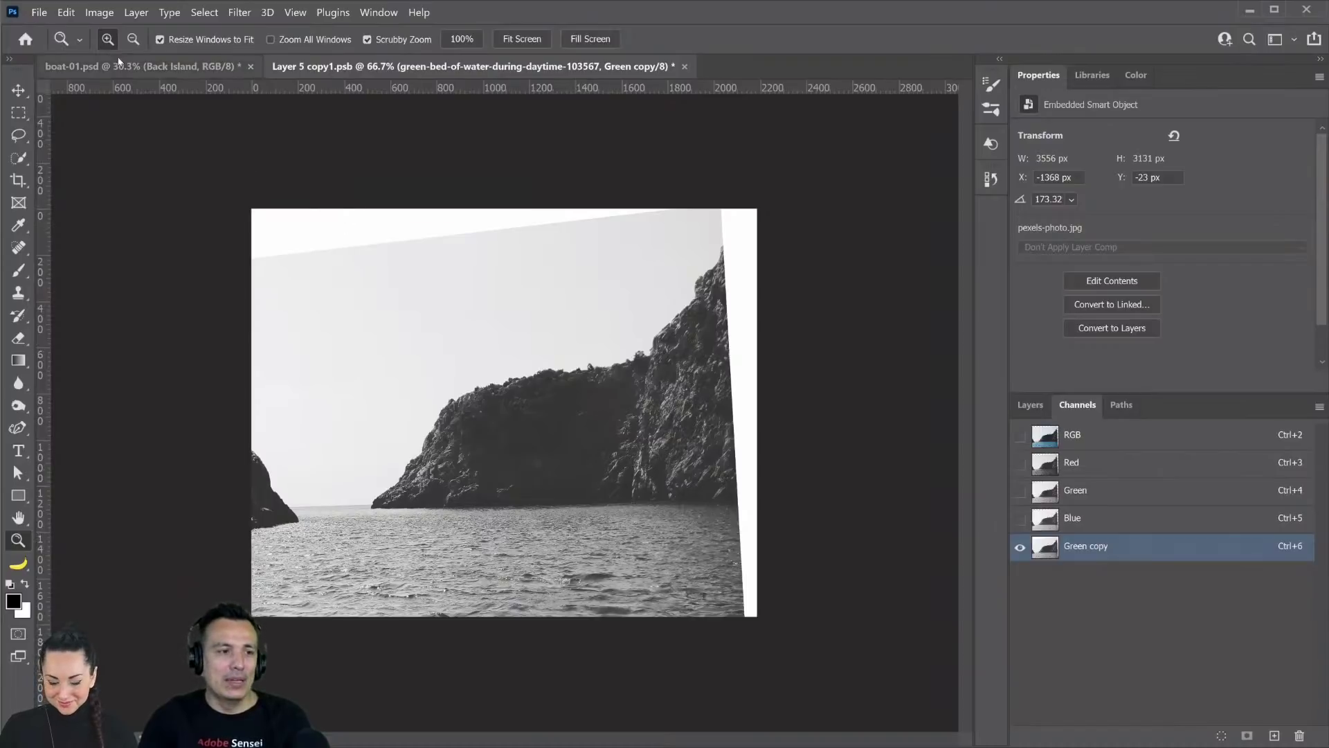
- Start Apply Image on the Green copy channel and set its source channel to Green after previewing Red
left_click(99, 13)
mouse_move(208, 53)
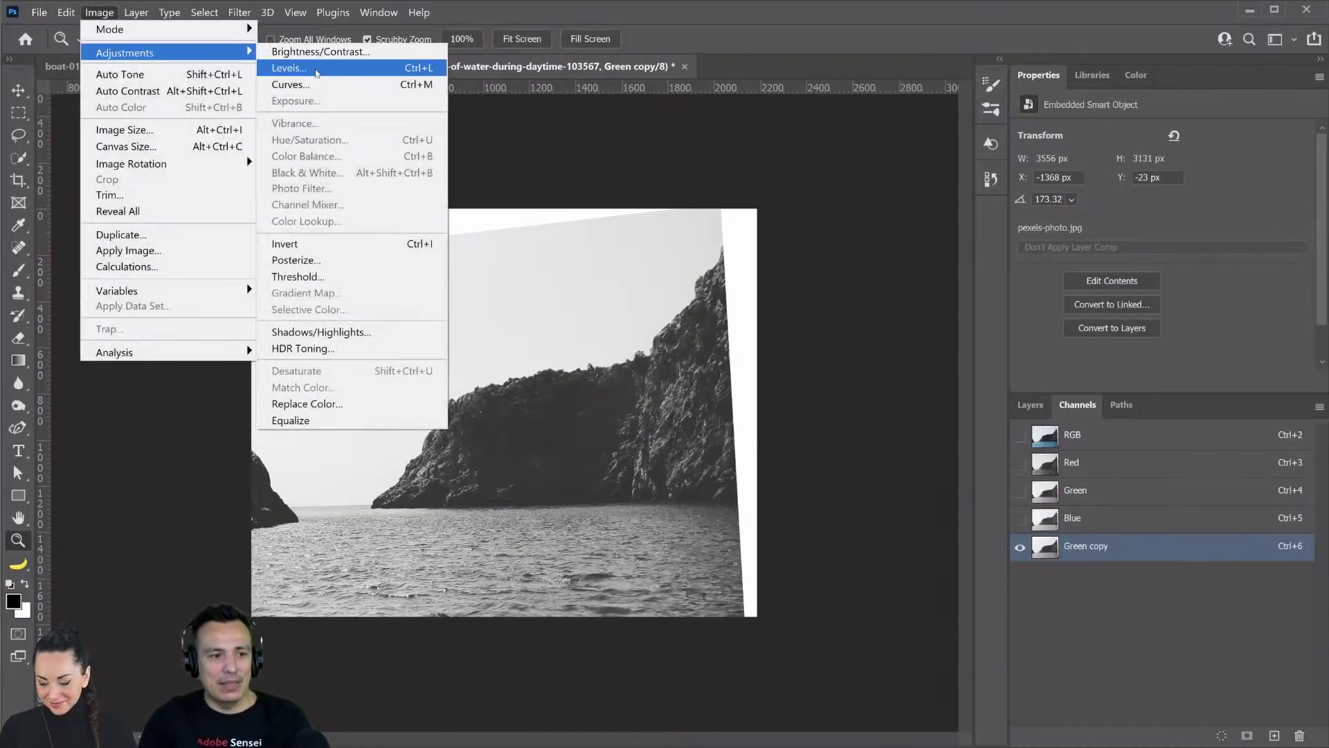
left_click(97, 14)
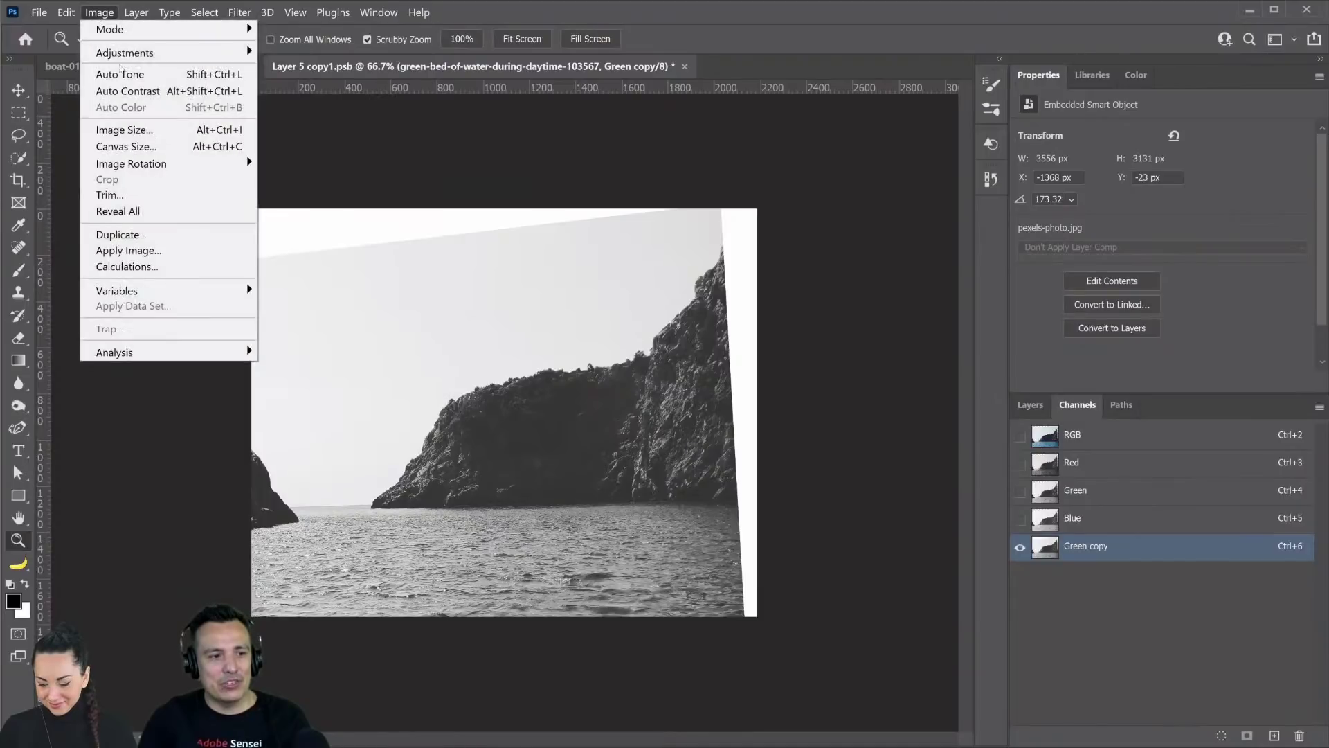
left_click(131, 254)
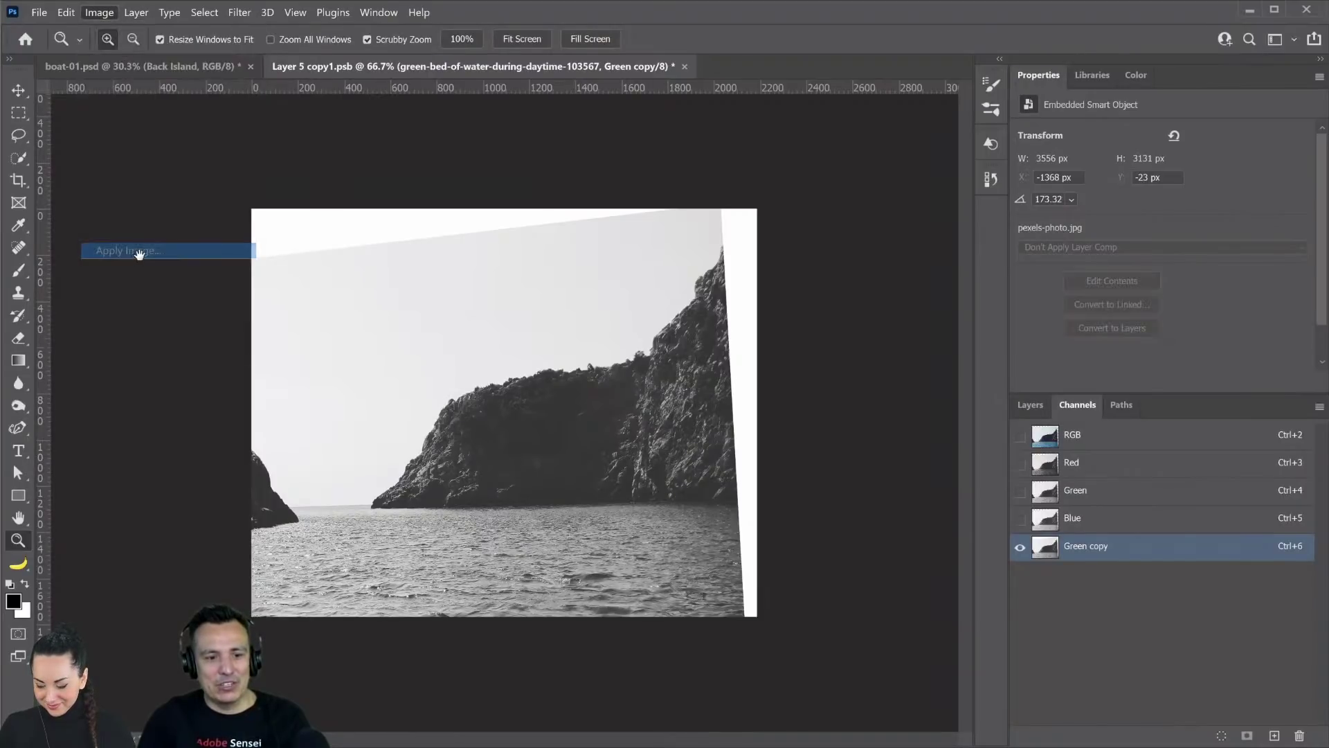
left_click(990, 244)
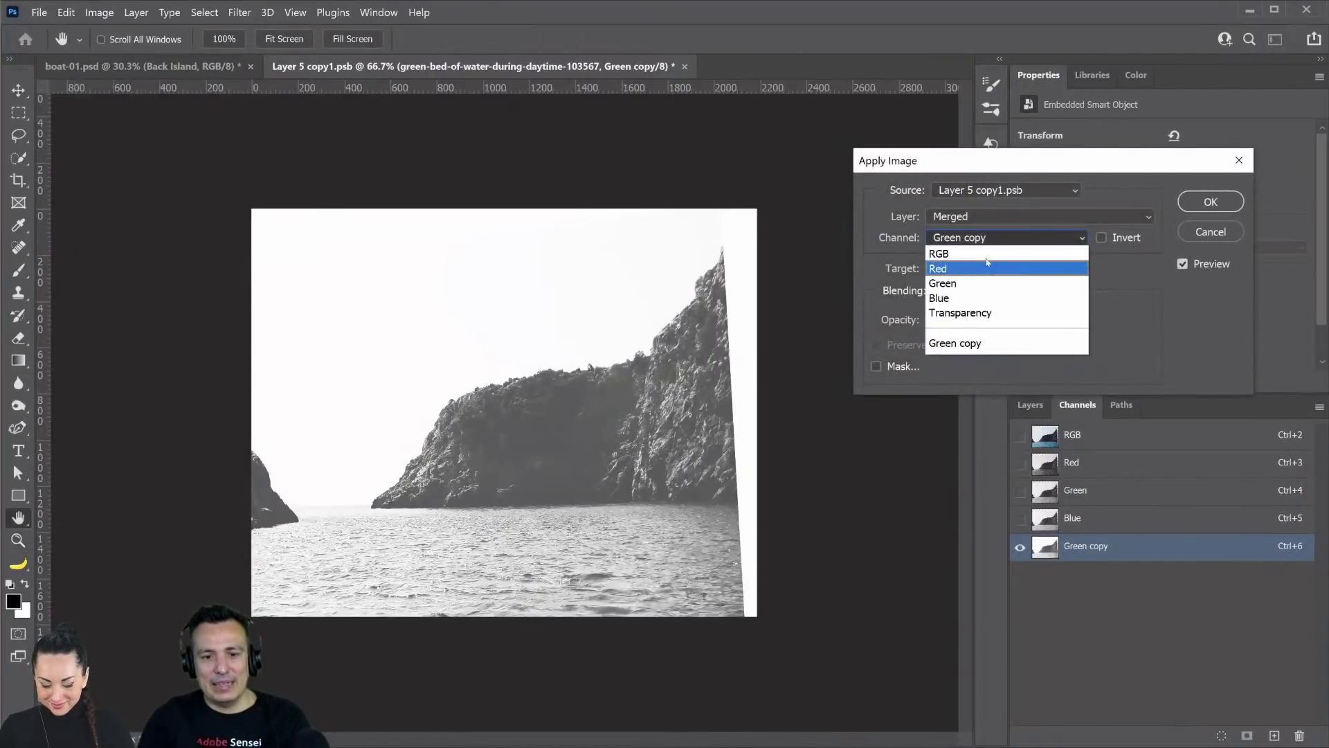
left_click(983, 267)
left_click(997, 238)
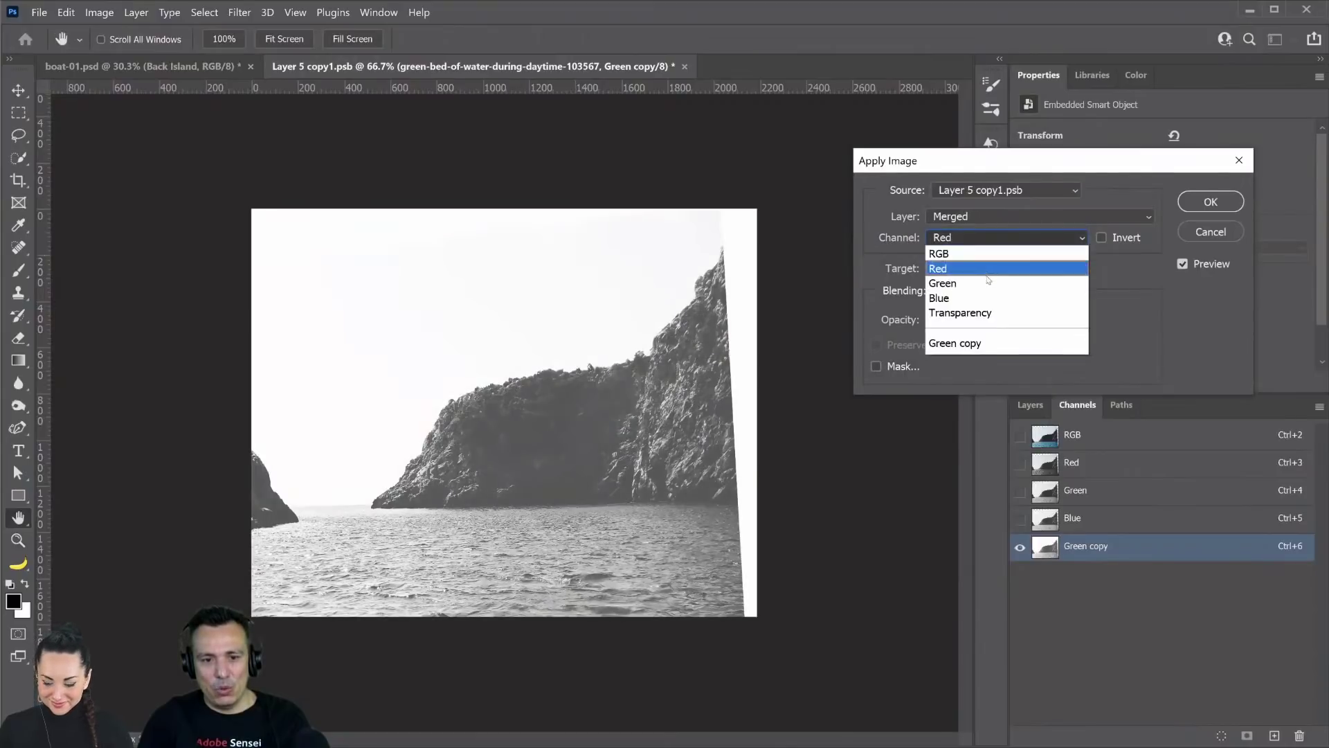
left_click(983, 283)
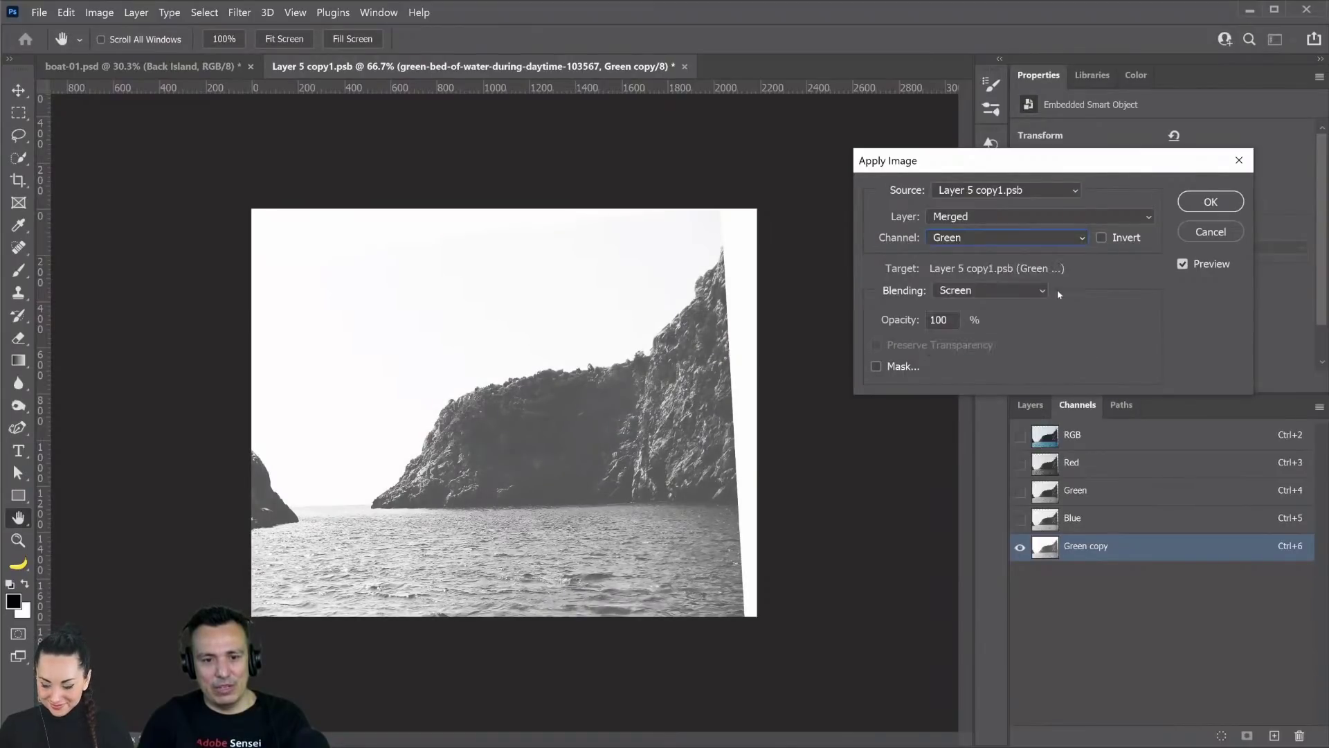
- Set the Apply Image blending to Multiply, compare the preview on and off, and apply it to Green copy
left_click(969, 290)
left_click(945, 346)
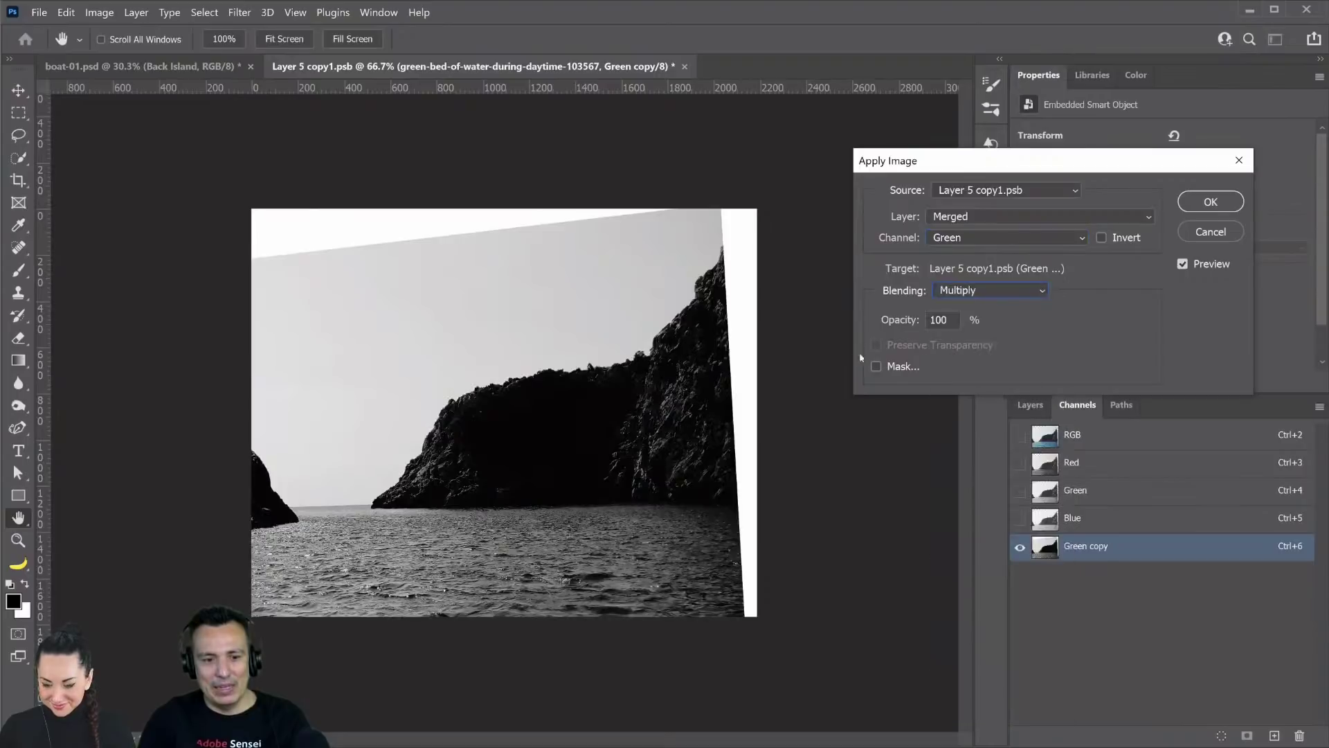
left_click(1183, 264)
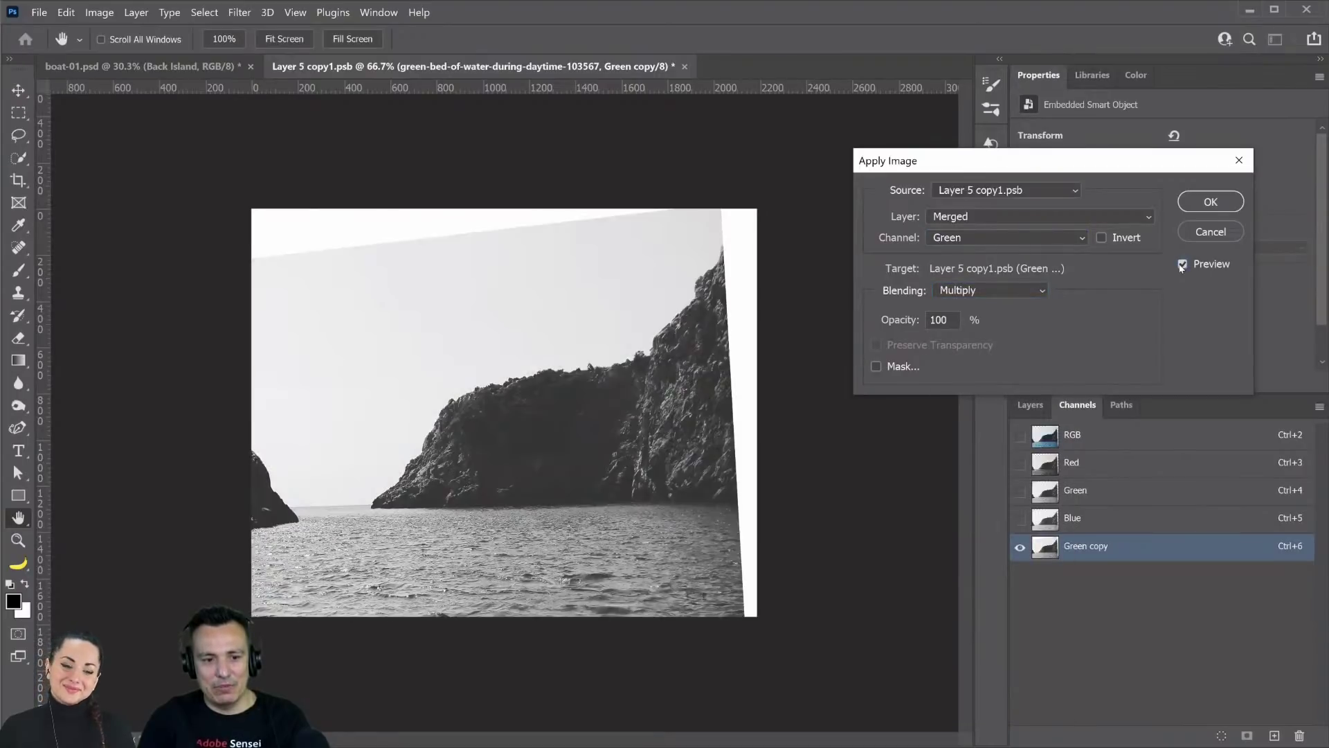
left_click(1183, 264)
left_click(1183, 264)
left_click(1182, 263)
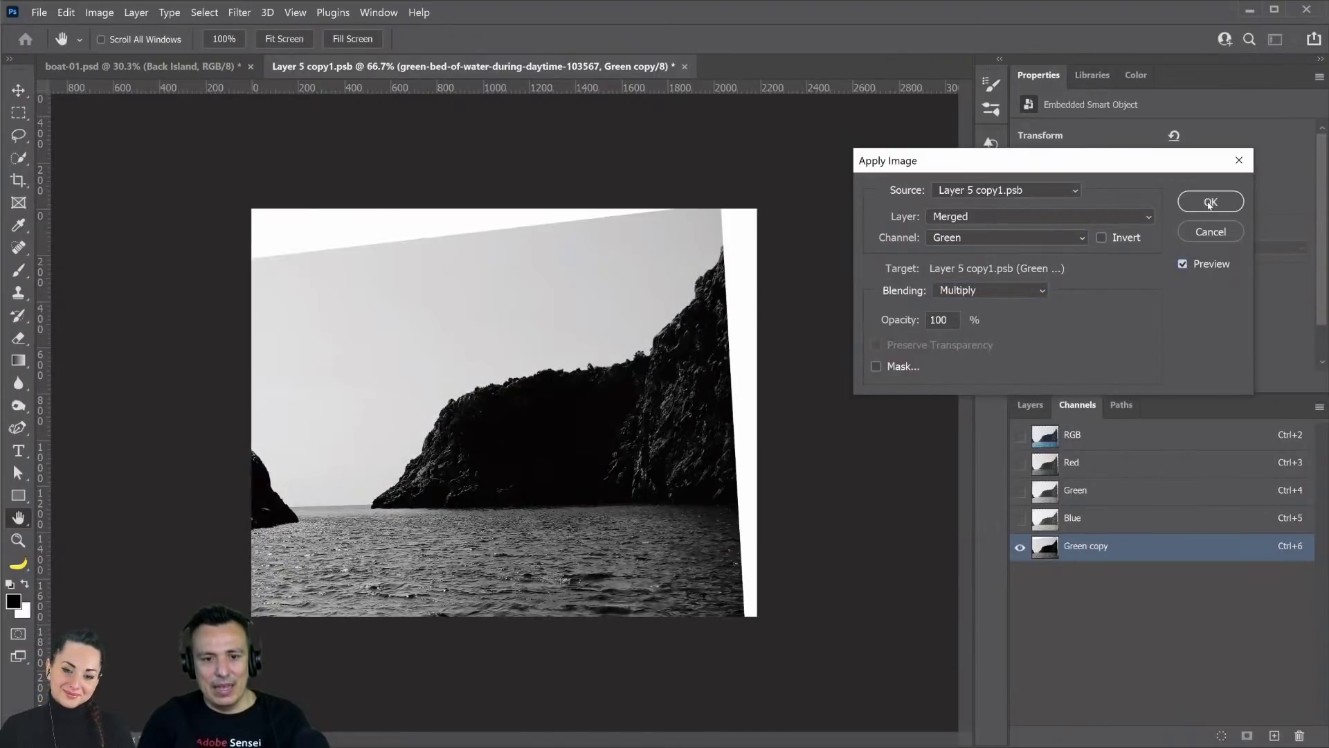
left_click(1210, 201)
- Run Apply Image on Green copy a second time with the Green channel, Multiply blending and 100% opacity
left_click(99, 13)
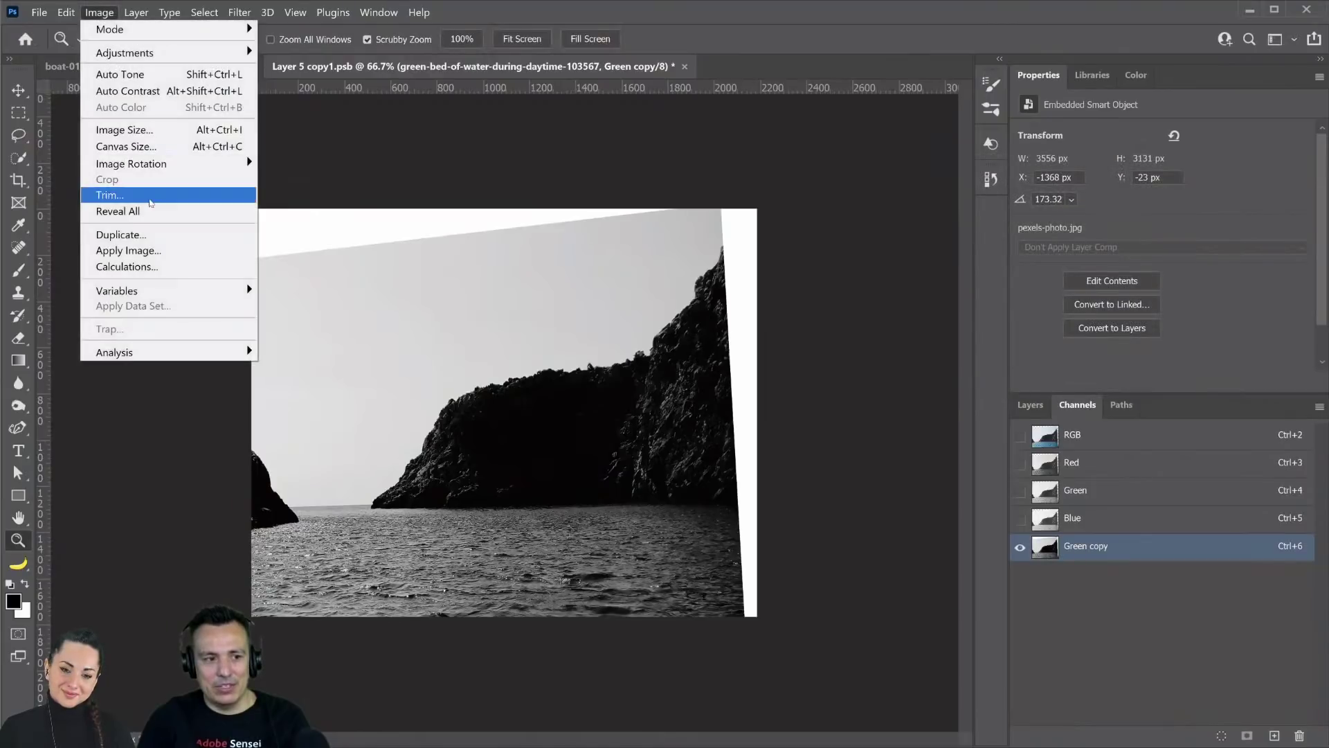
left_click(128, 250)
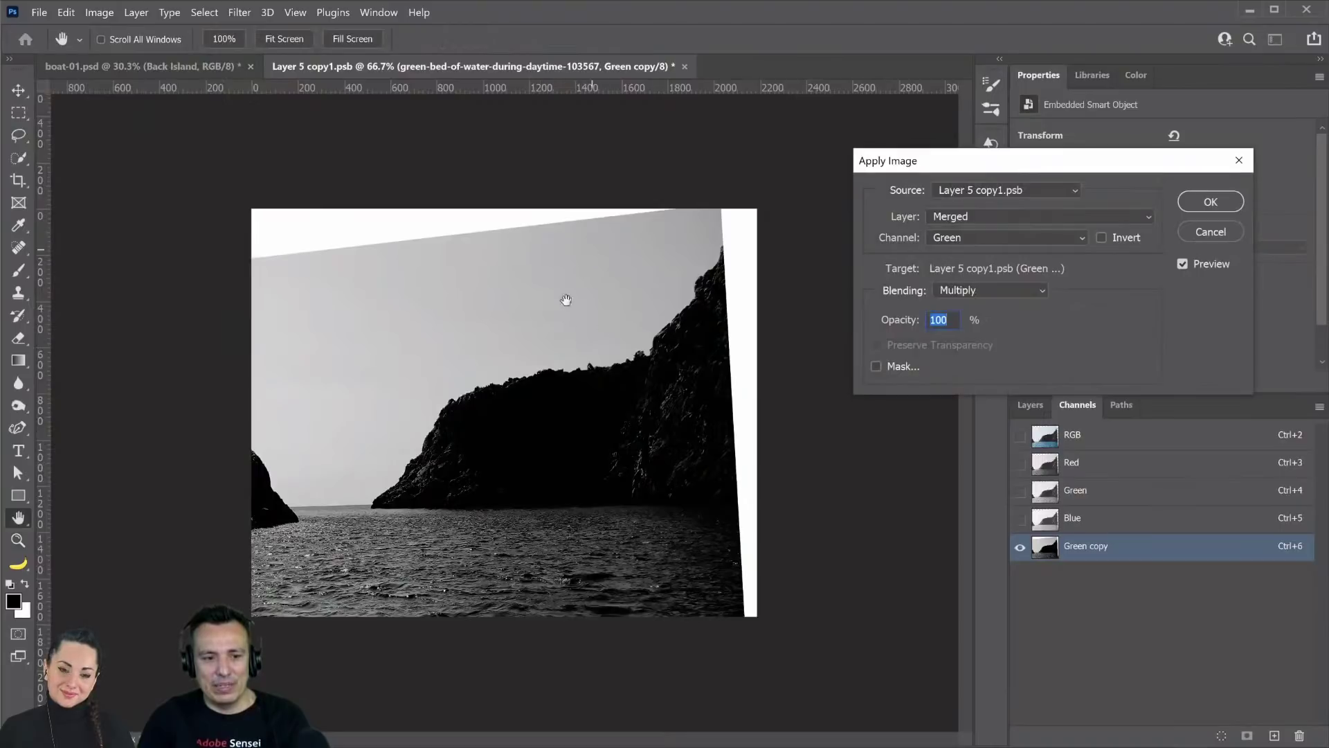
left_click(1210, 202)
key("z")
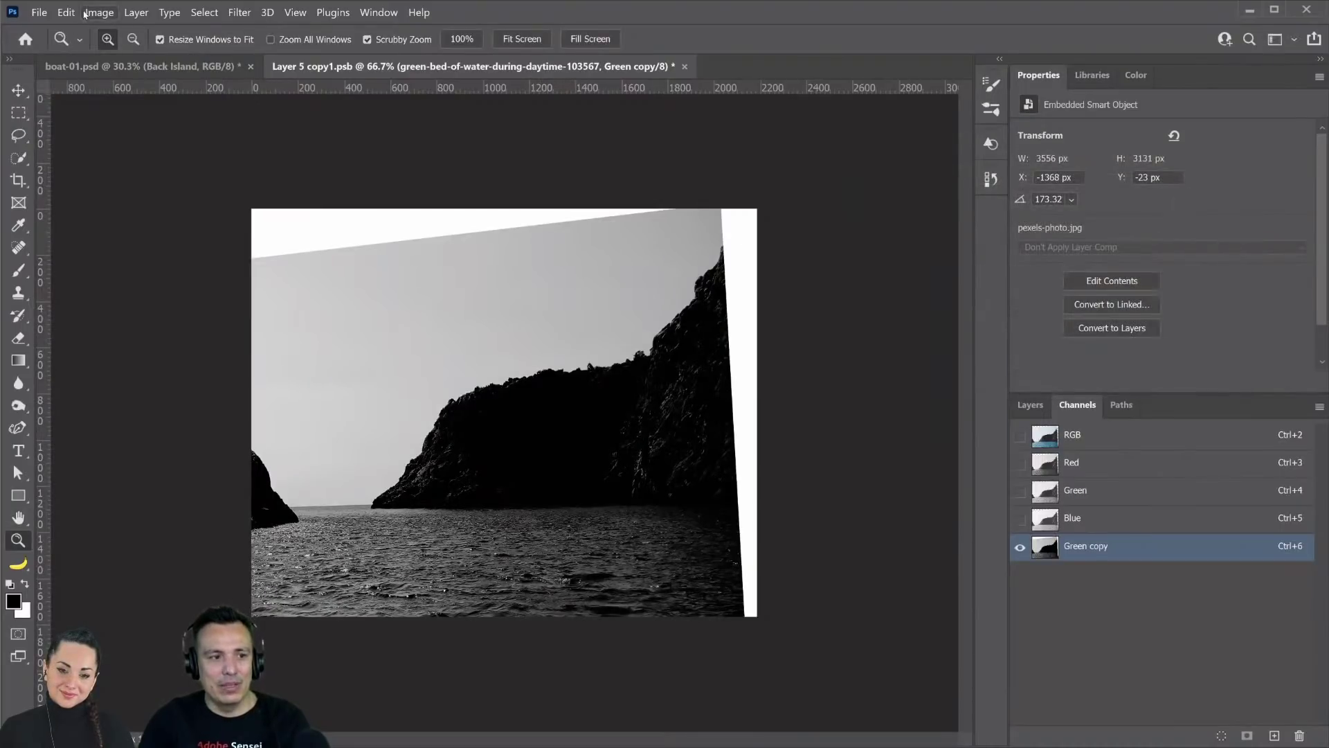
- Adjust the Levels of Green copy to a midtone of 0.43 and a white input level of 140
left_click(99, 13)
mouse_move(125, 52)
left_click(313, 70)
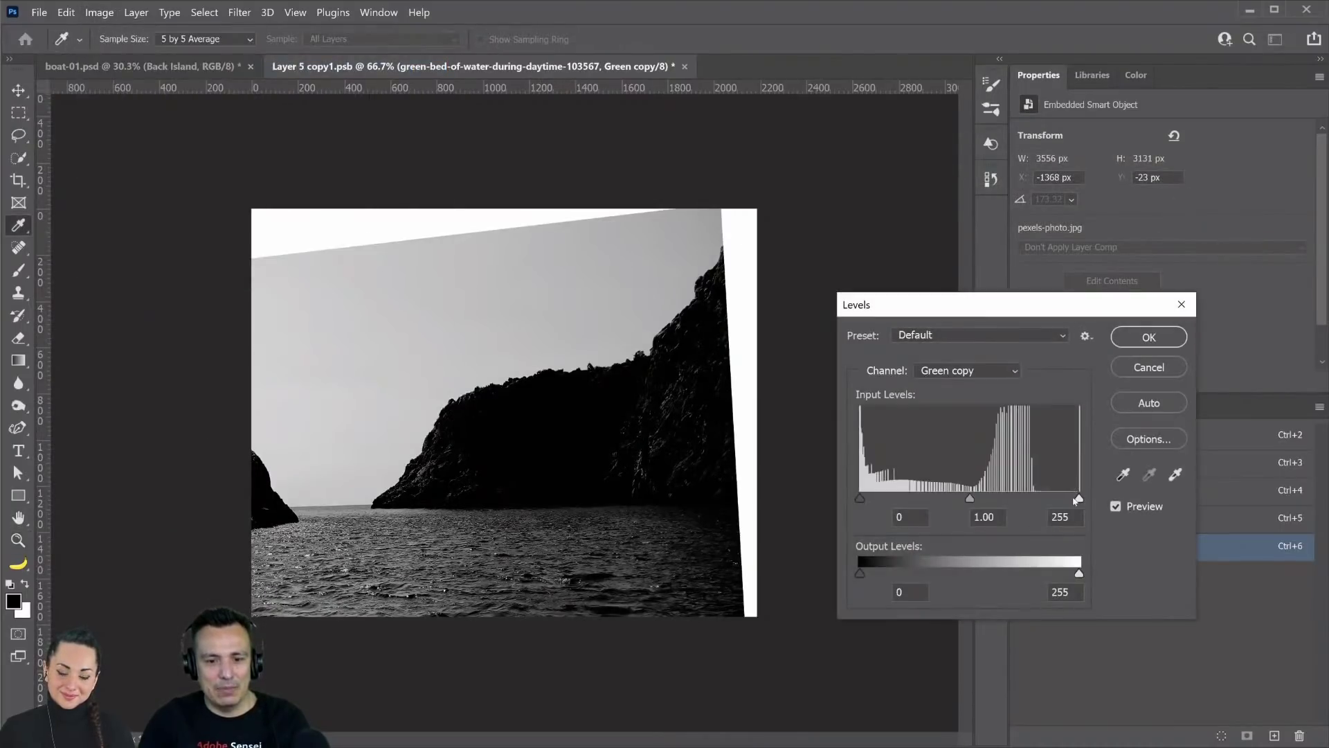
left_click_drag(1079, 498, 955, 513)
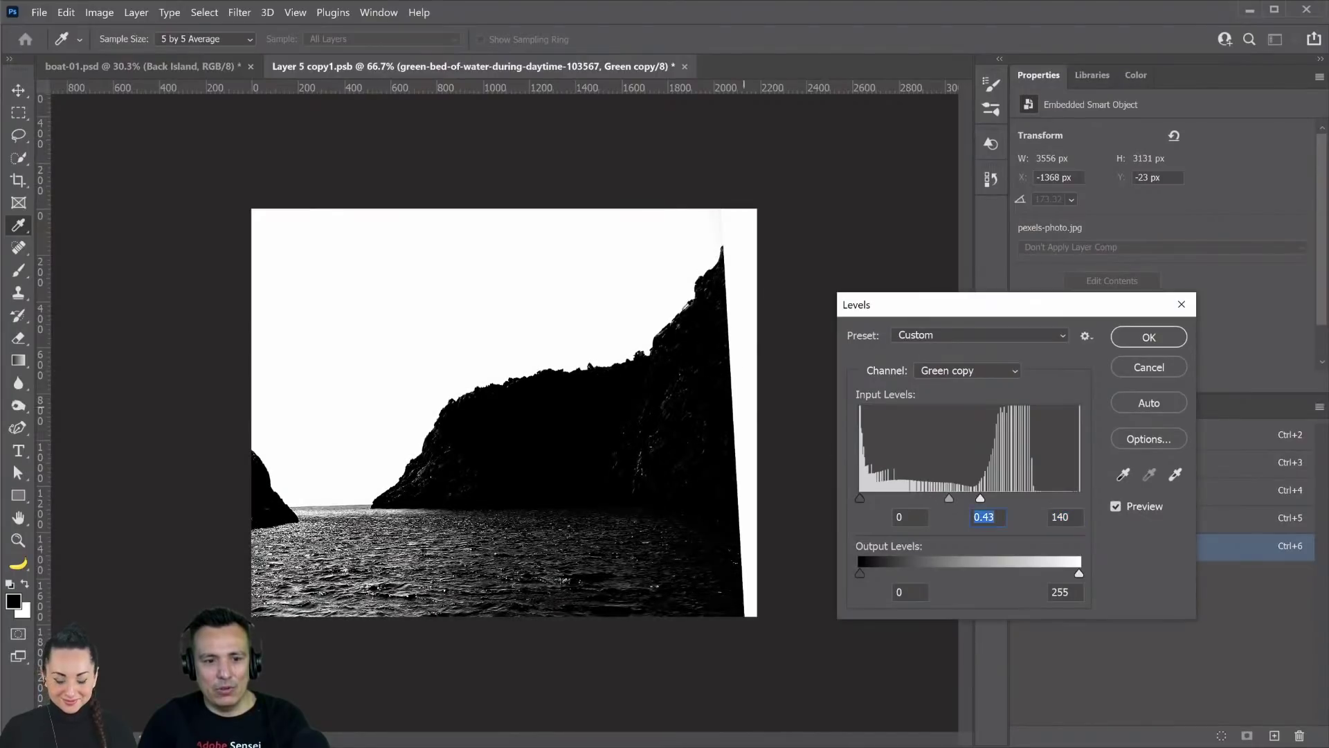
left_click(1175, 342)
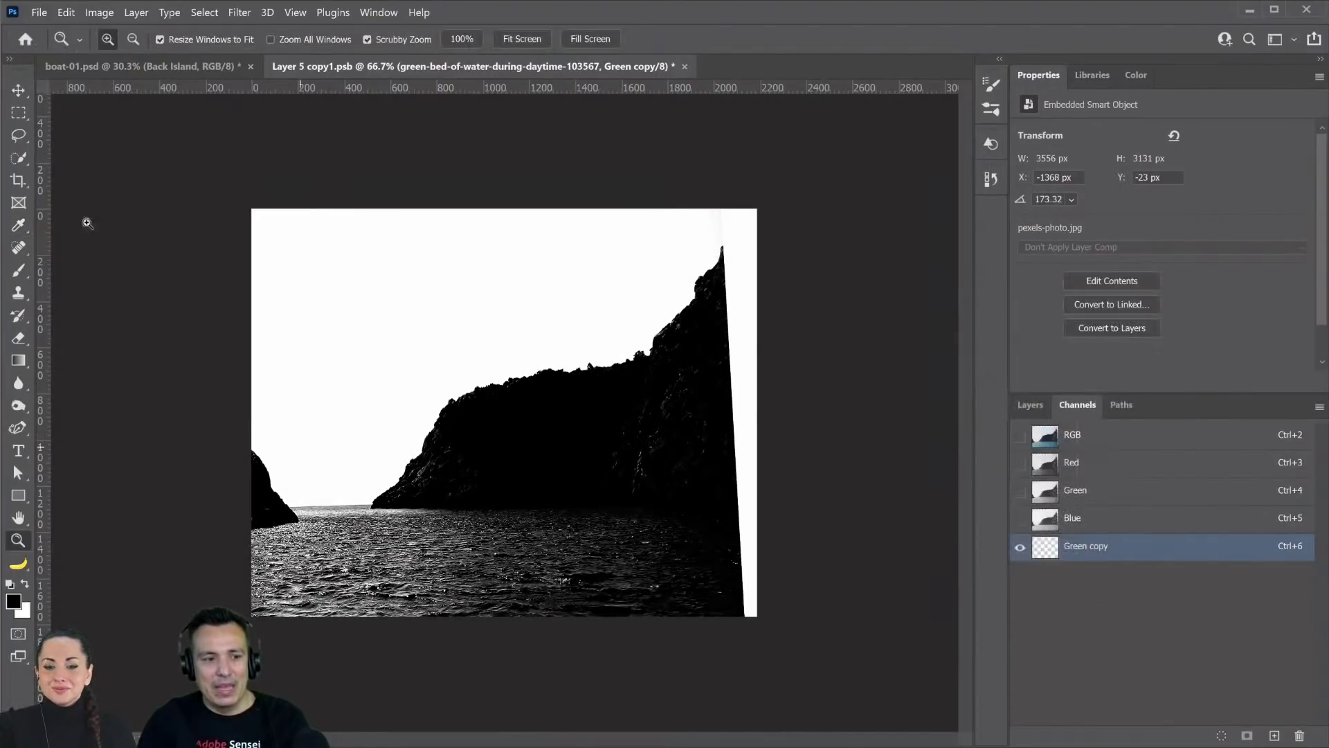
- Lasso the water and the inside of the cliff in the Green copy channel, fill the selection with black, and deselect
left_click(18, 135)
mouse_move(724, 279)
left_mouse_down()
mouse_move(696, 326)
mouse_move(611, 405)
mouse_move(477, 424)
mouse_move(447, 435)
mouse_move(376, 509)
mouse_move(304, 520)
mouse_move(270, 666)
mouse_move(594, 688)
mouse_move(736, 662)
mouse_move(714, 468)
mouse_move(724, 282)
left_mouse_up()
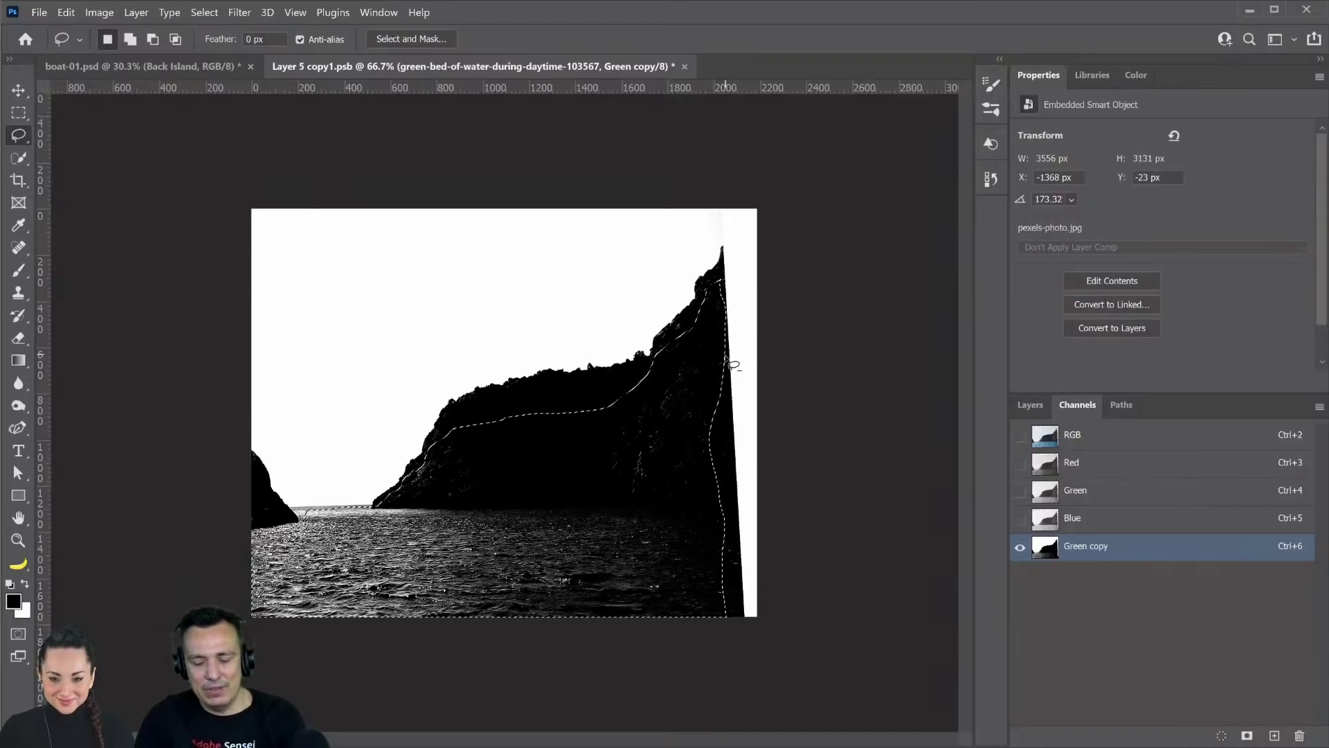
key("alt+BackSpace")
key("ctrl+d")
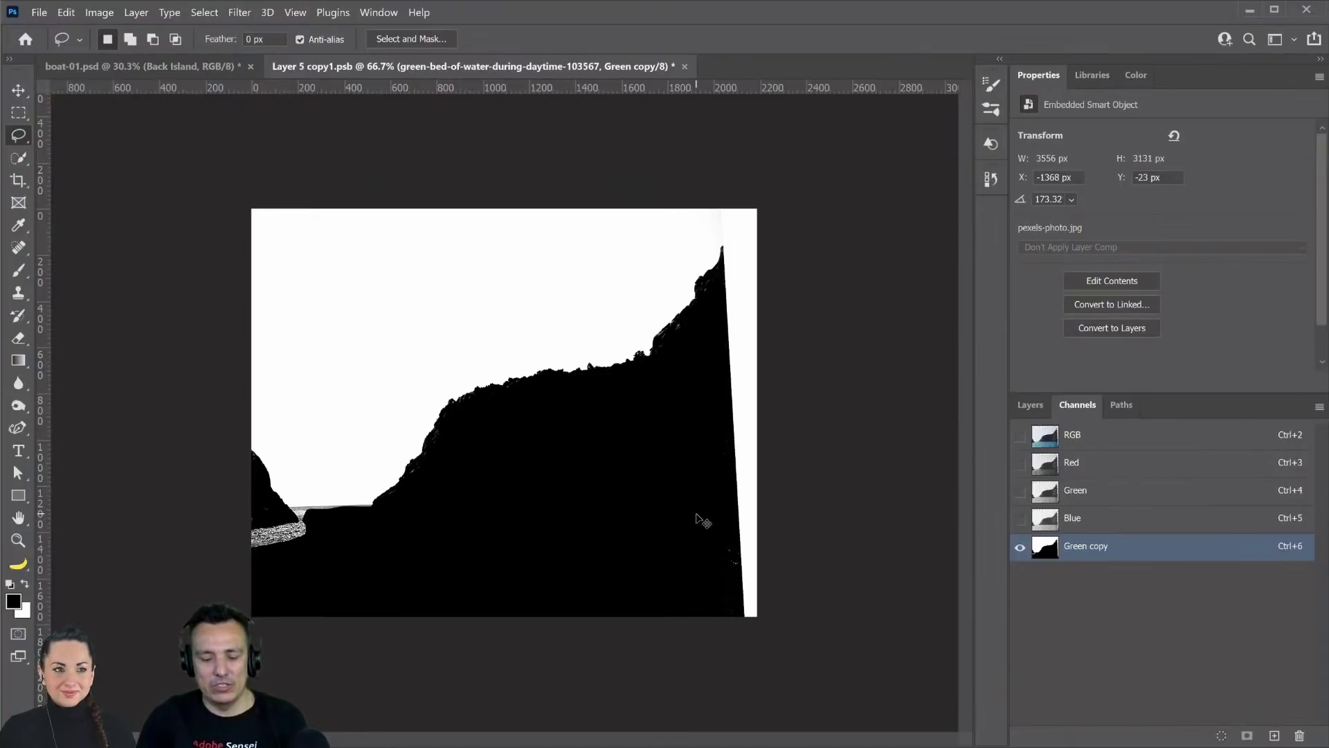
- Invert the Green copy channel and brush black over the small rock and adjoining water at the image's left edge
key("ctrl+i")
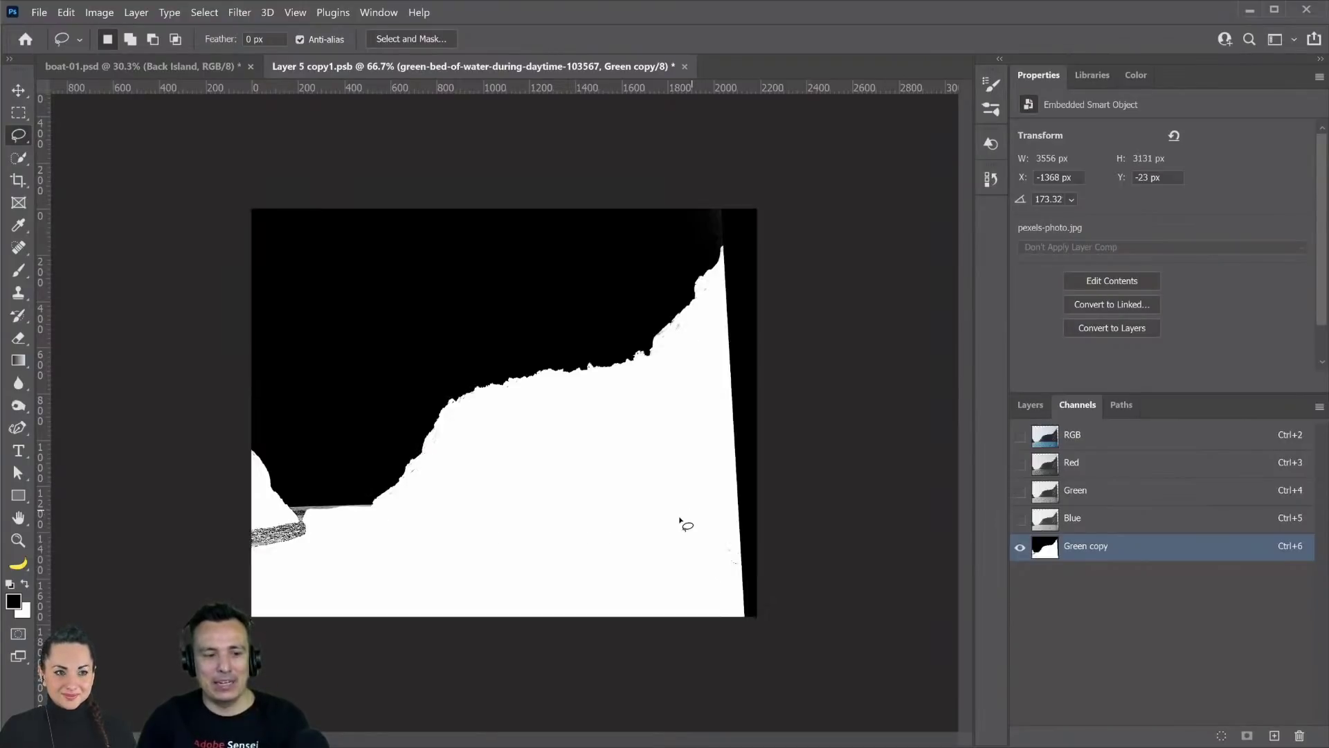
left_click(20, 271)
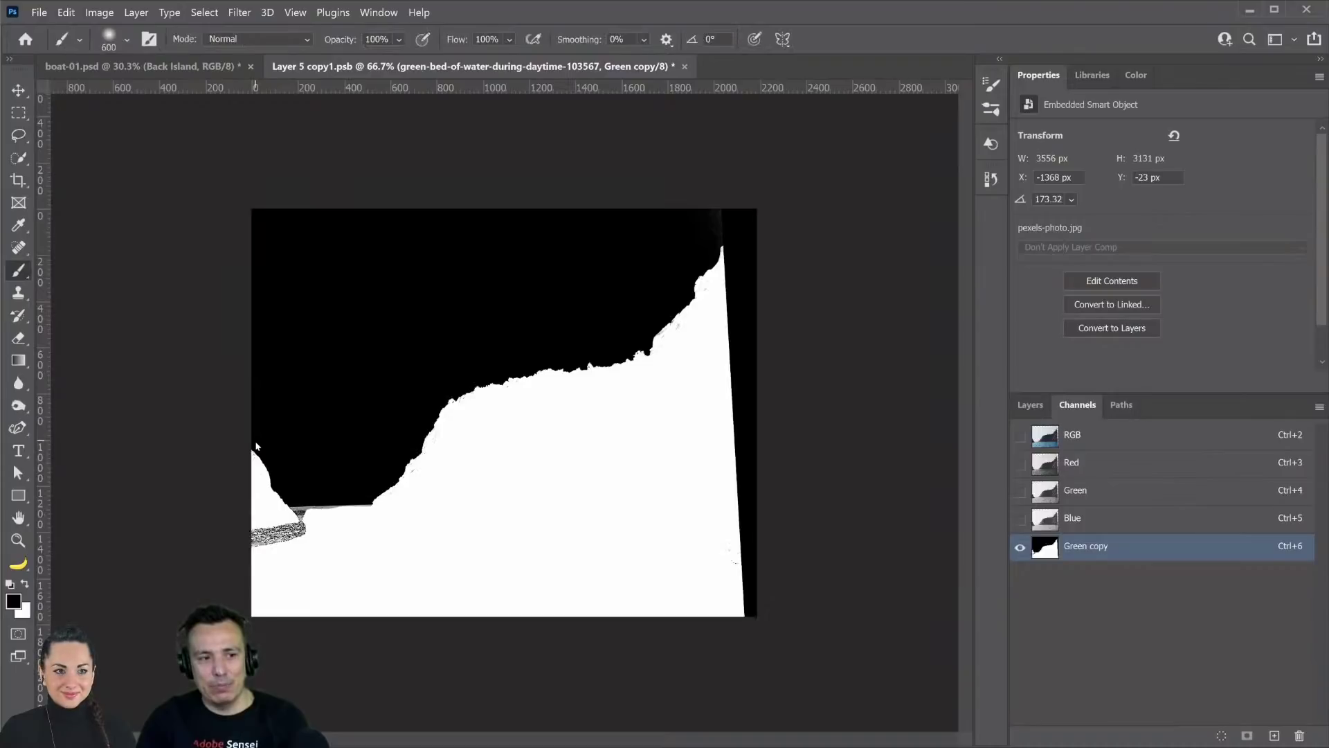
mouse_move(256, 446)
left_mouse_down()
mouse_move(247, 439)
mouse_move(217, 490)
mouse_move(202, 575)
mouse_move(254, 443)
mouse_move(281, 430)
mouse_move(223, 500)
mouse_move(210, 561)
left_mouse_up()
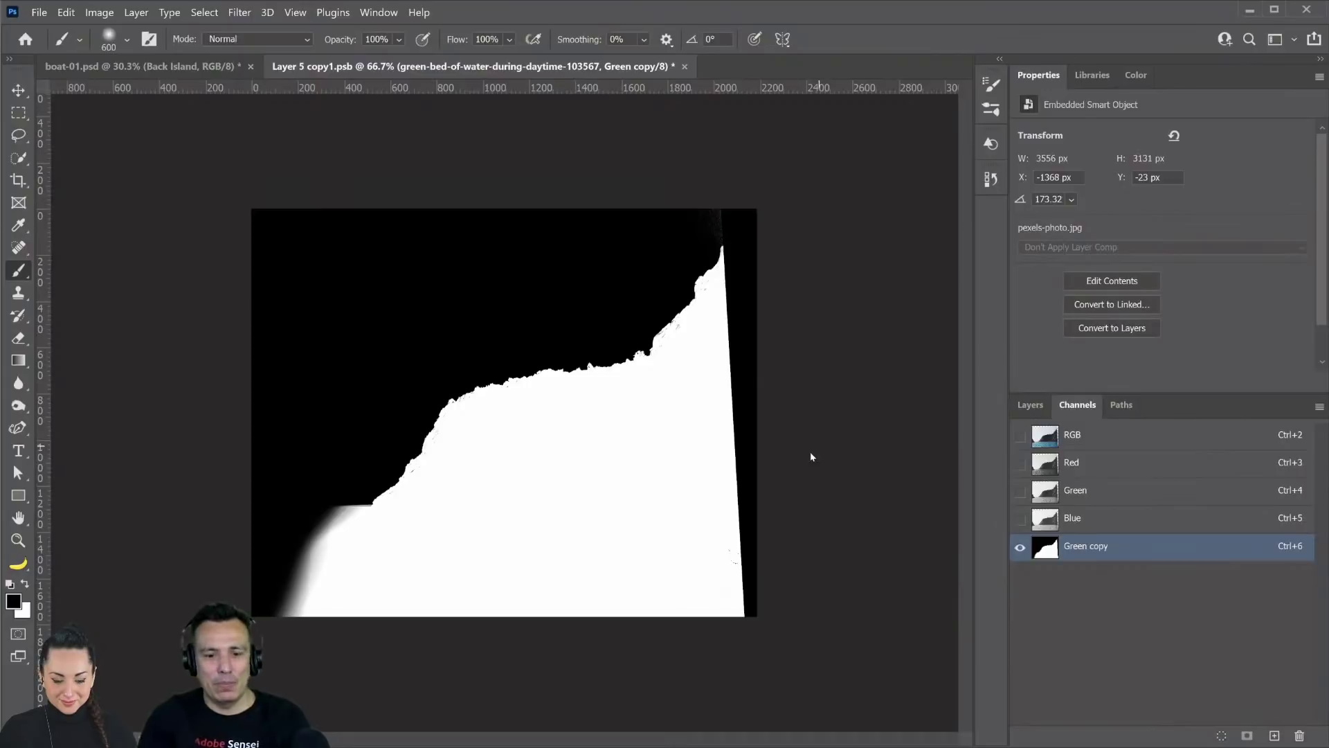
- Load the Green copy channel as a selection and turn it into a layer mask on the island photo layer
left_click(1046, 549, "ctrl")
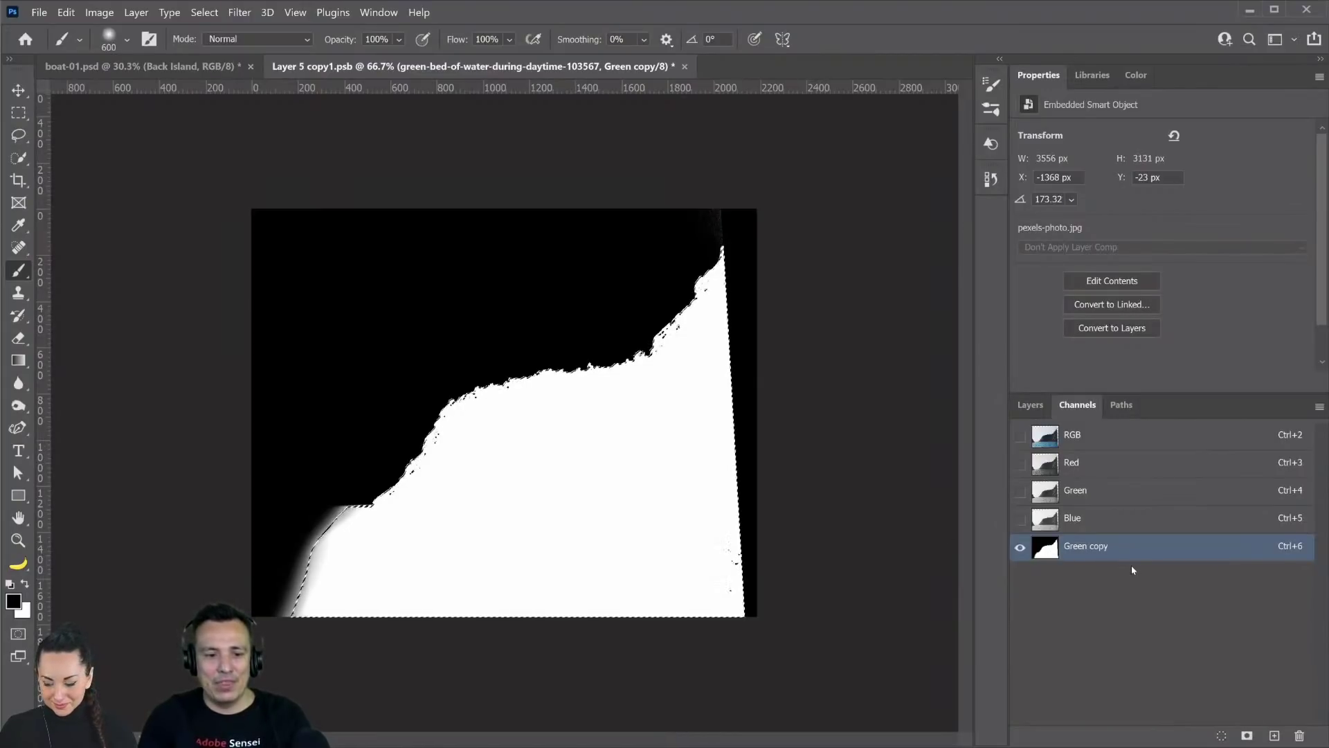
left_click(1031, 405)
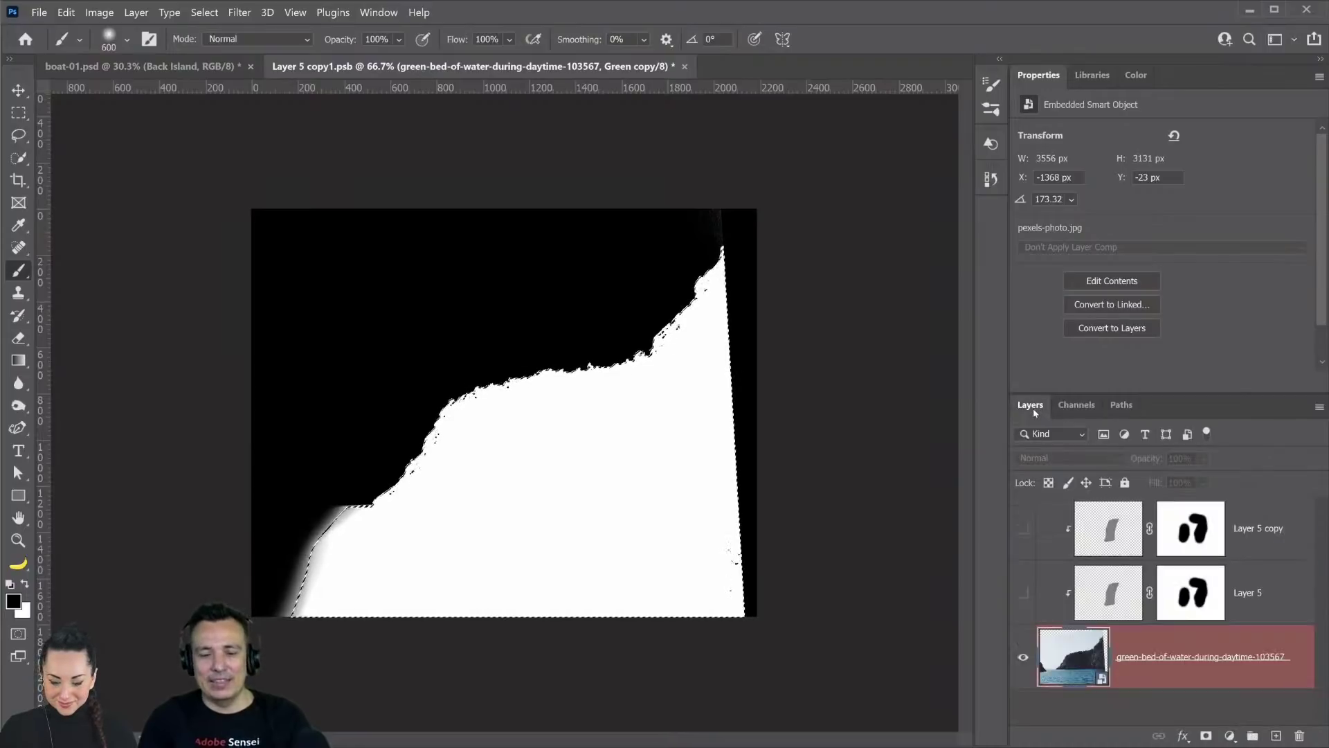
left_click(1207, 736)
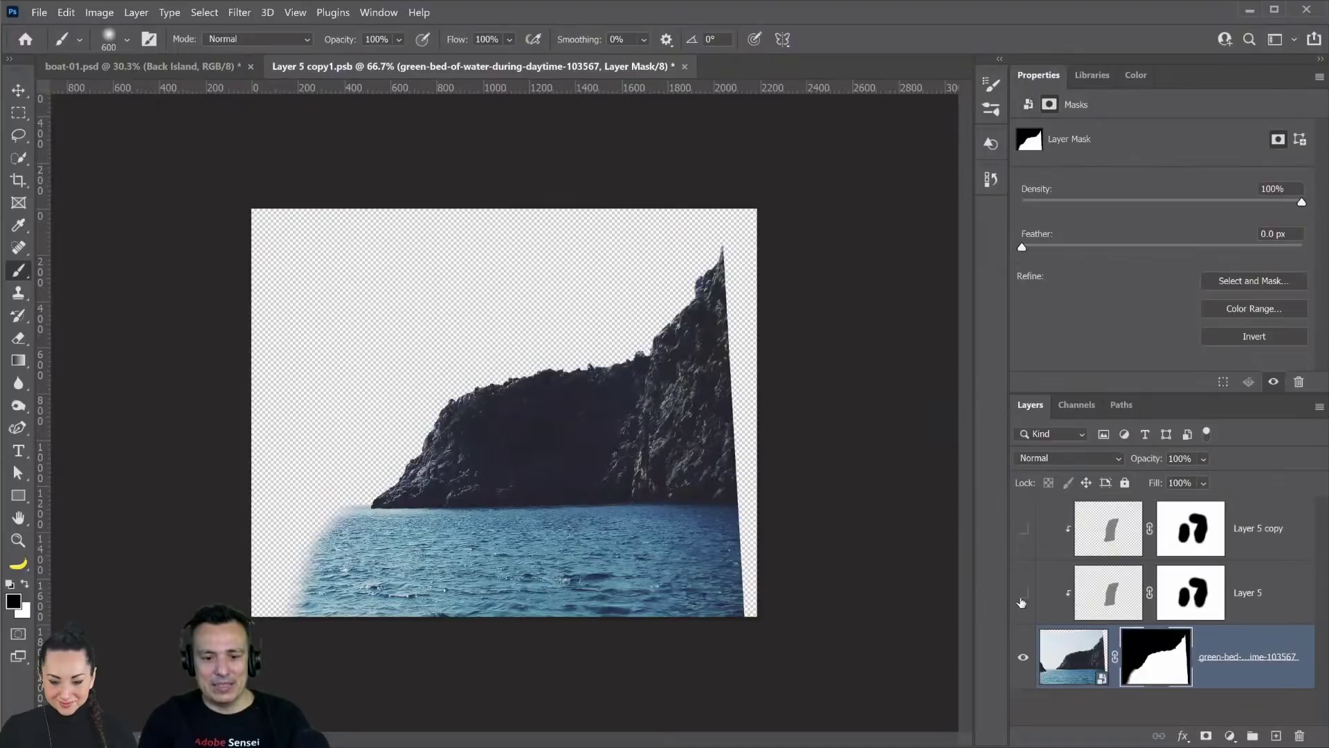
- Show the clipped Layer 5 and Layer 5 copy, and save the smart object's contents back to boat-01.psd
left_click(1023, 595)
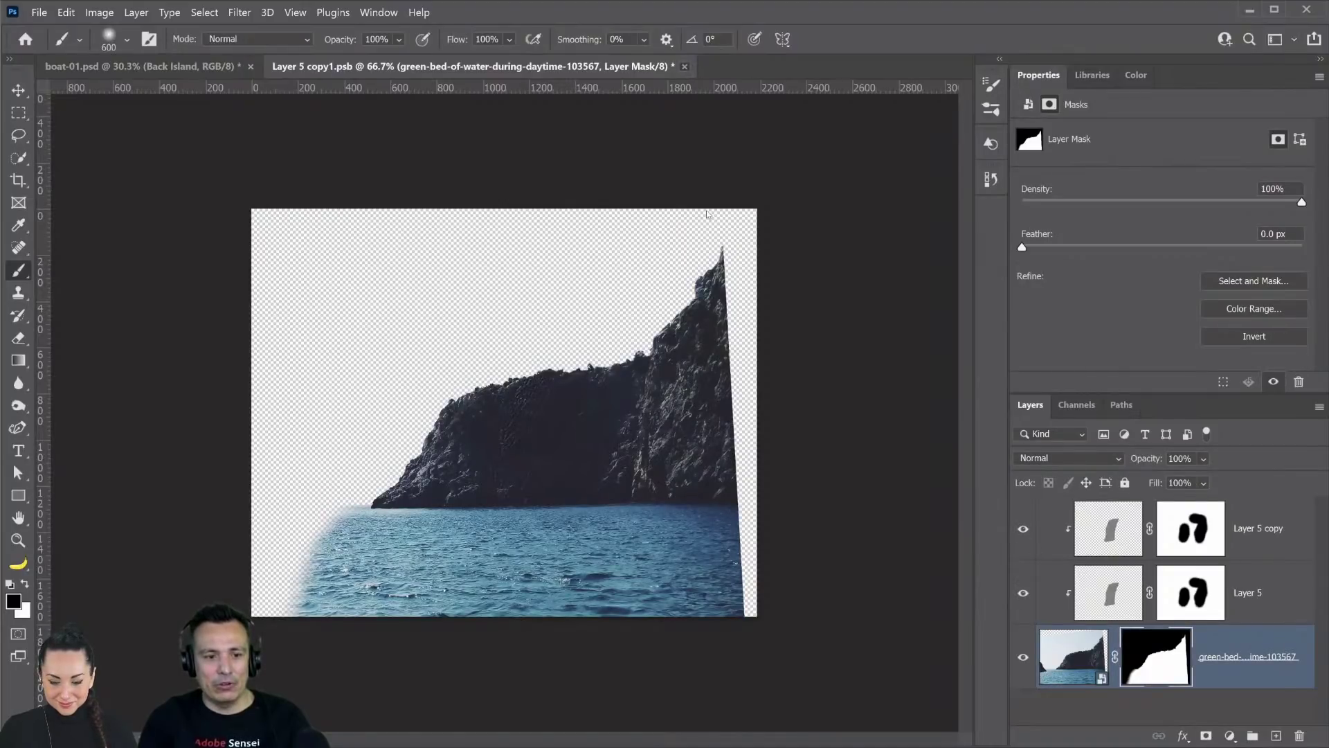
key("ctrl+s")
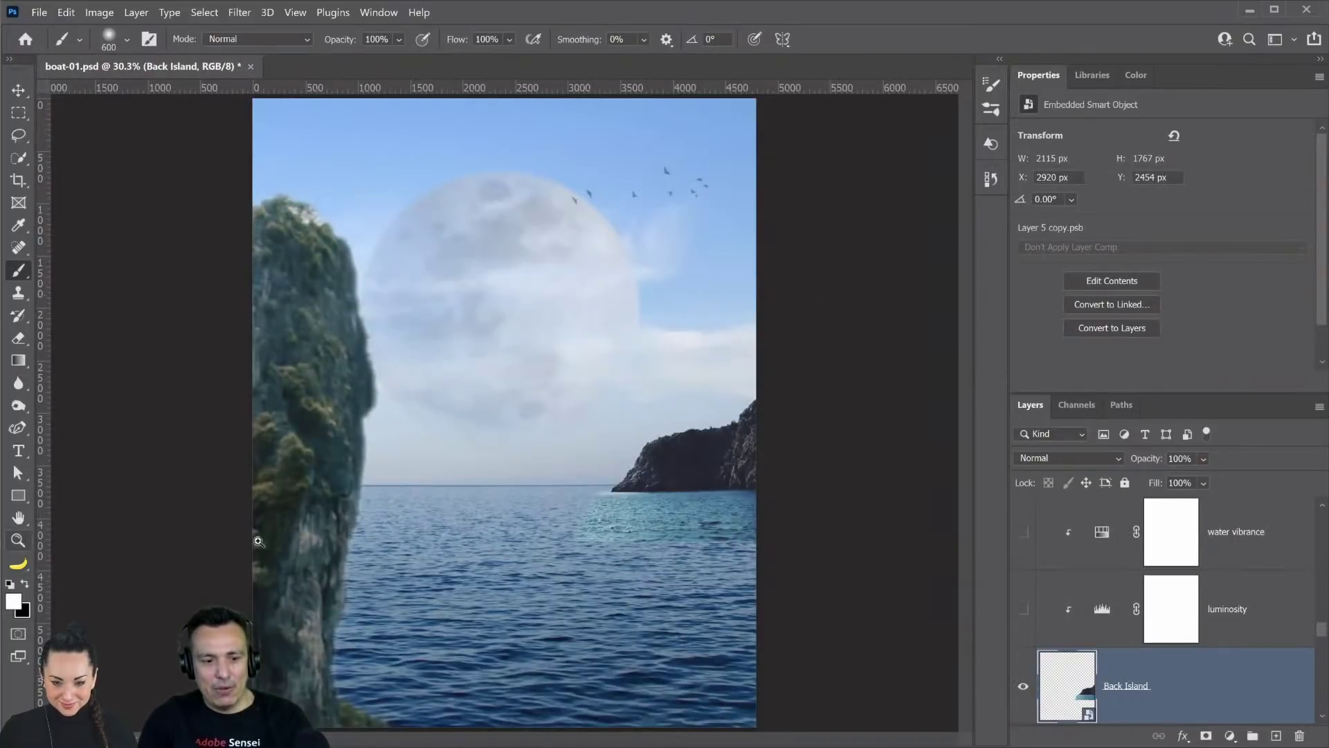
- Nudge the Back Island layer up to Y 2425 px so its waterline sits closer to the horizon
left_click(18, 539)
left_click_drag(612, 498, 618, 498)
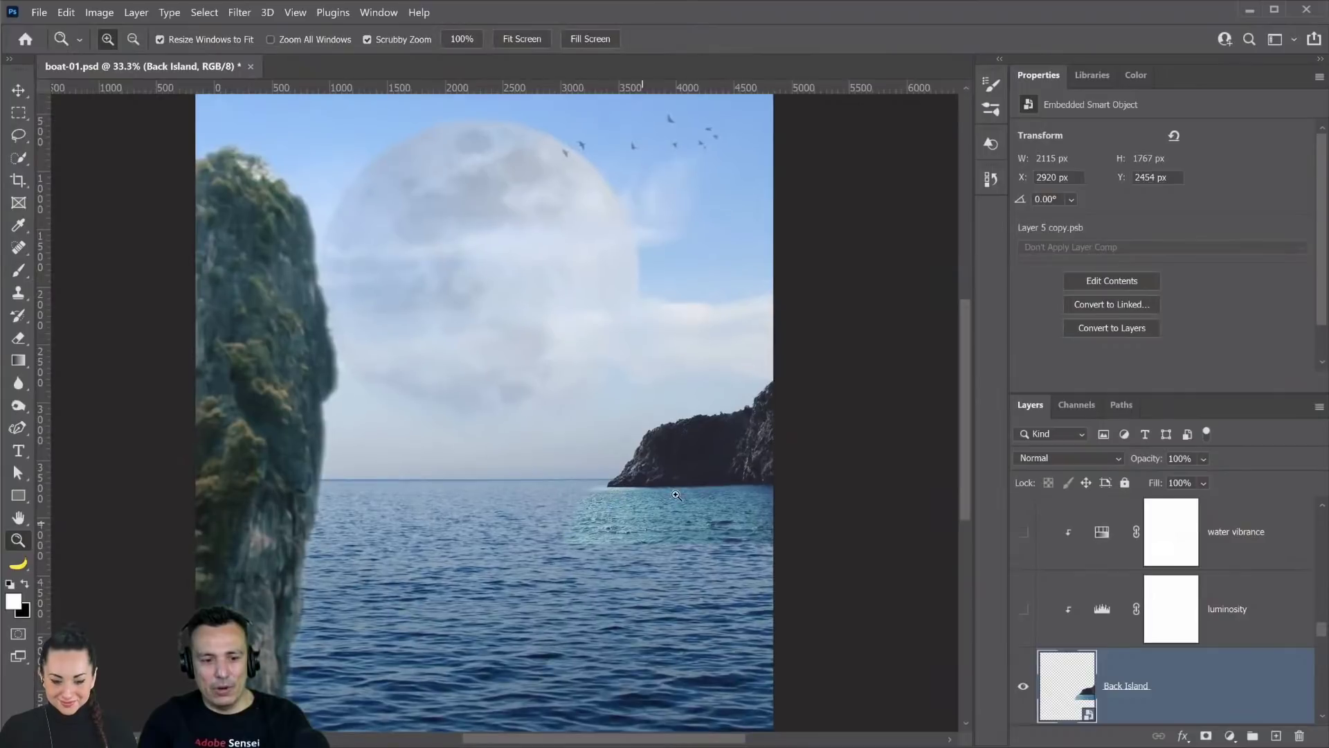
left_click_drag(694, 459, 807, 374)
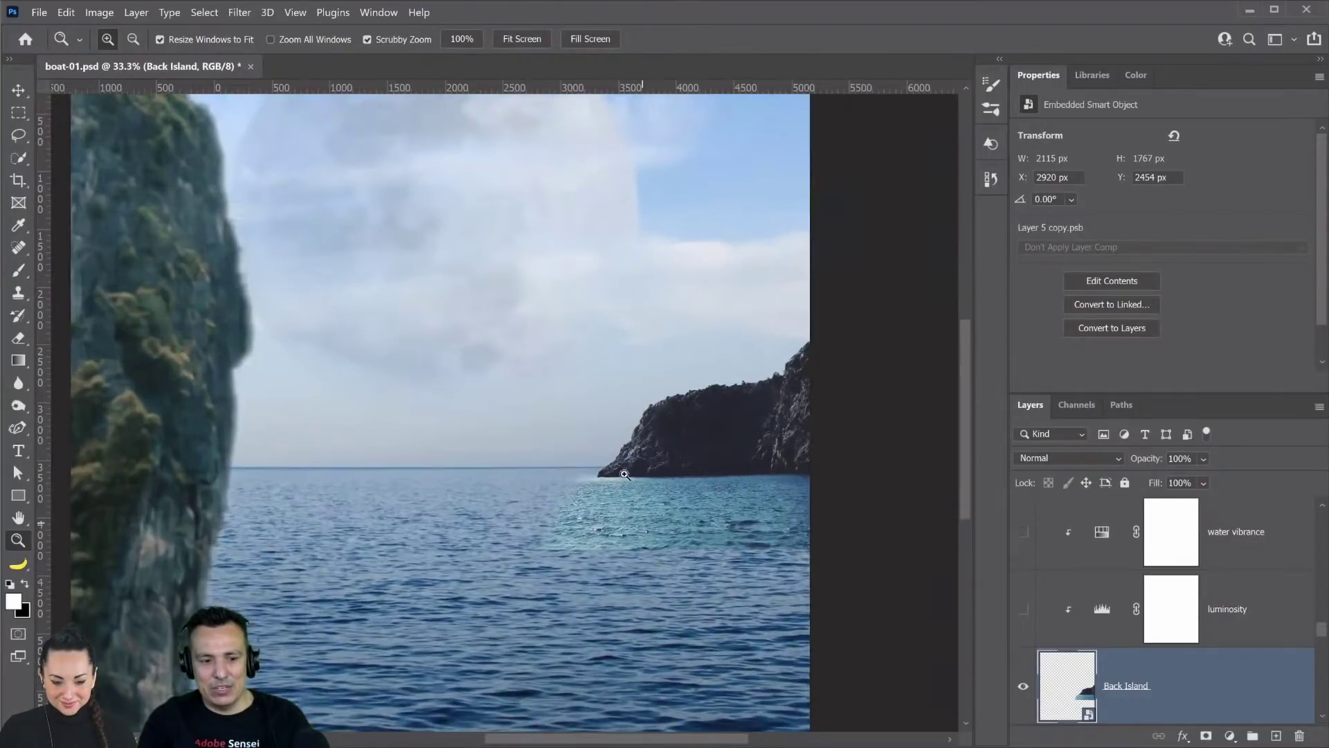
left_click(568, 492)
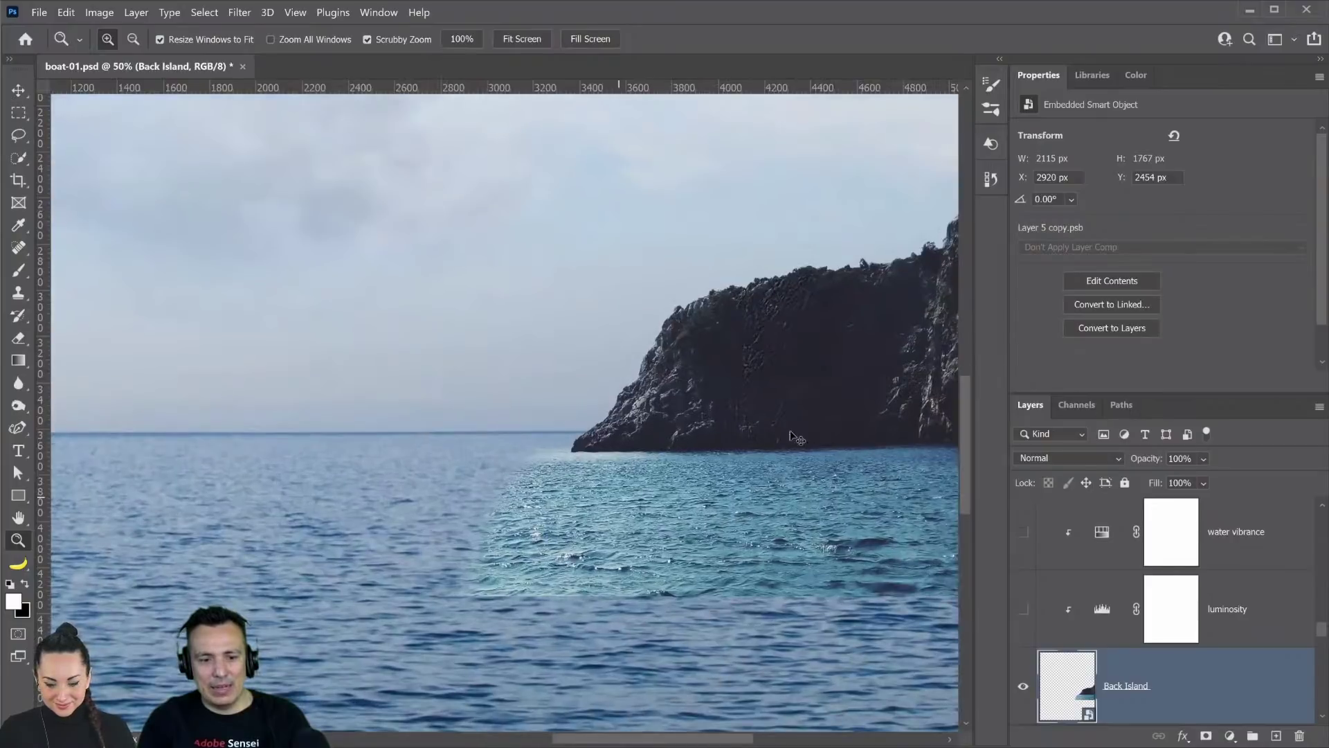
left_click(640, 464)
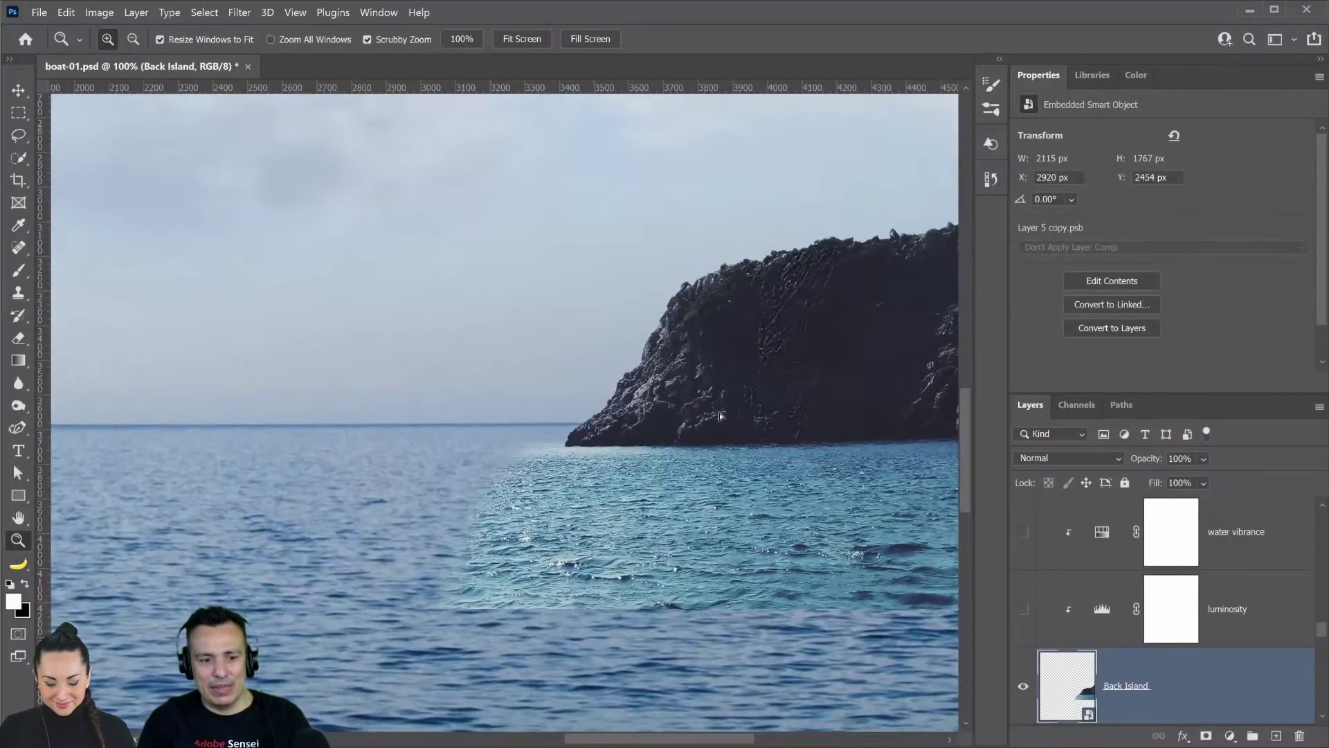
key("v")
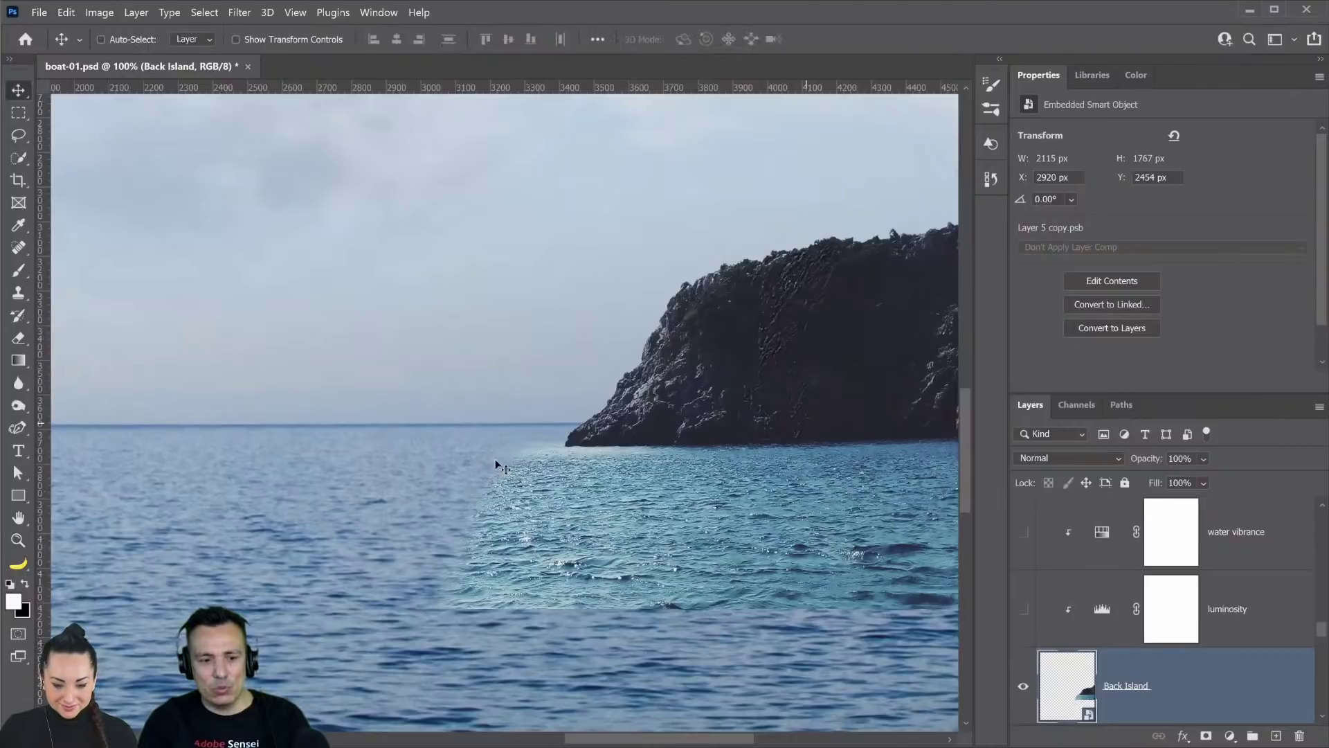
key("Up")
key("Up")
key("Up")
key("Up")
key("Up")
key("Up")
key("Up")
key("Up")
key("Up")
key("Up")
key("Up")
key("Up")
key("Up")
key("Up")
key("Up")
key("Up")
key("Up")
key("Up")
key("Up")
key("Up")
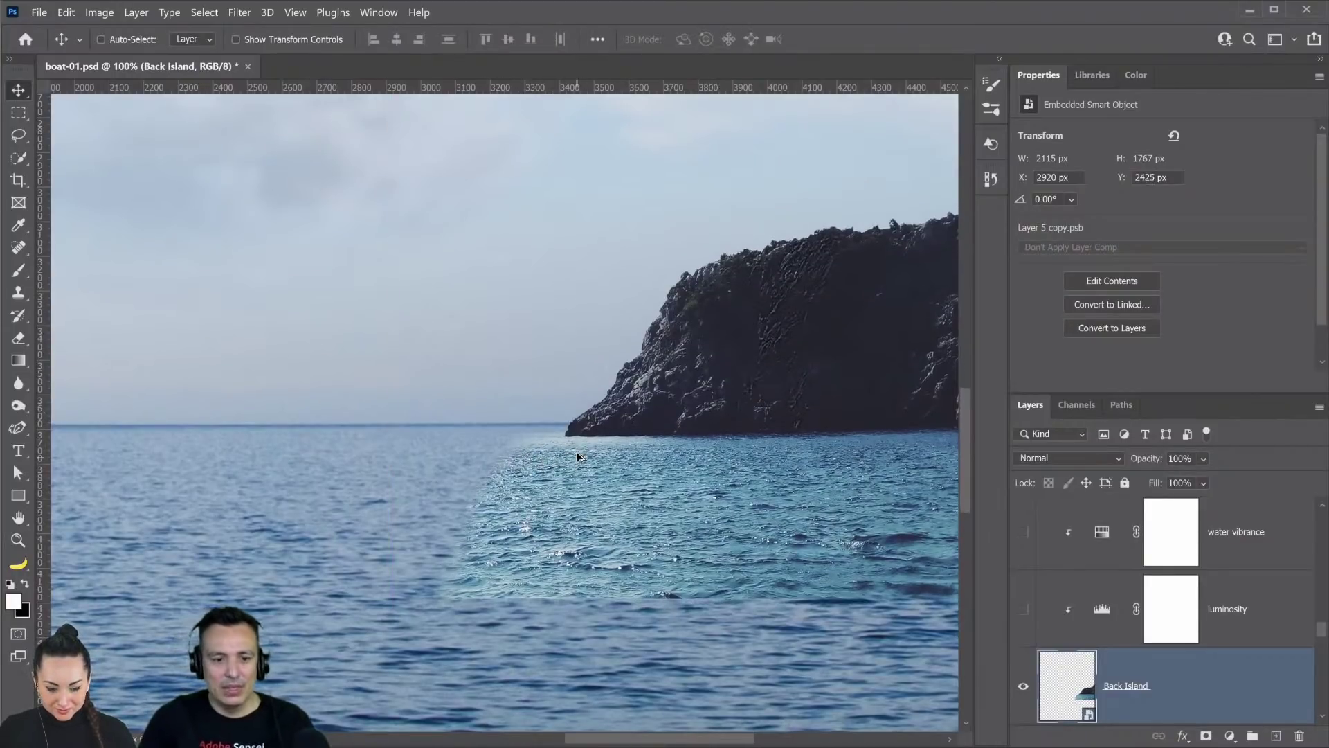
scroll(378, 119, "down", 1)
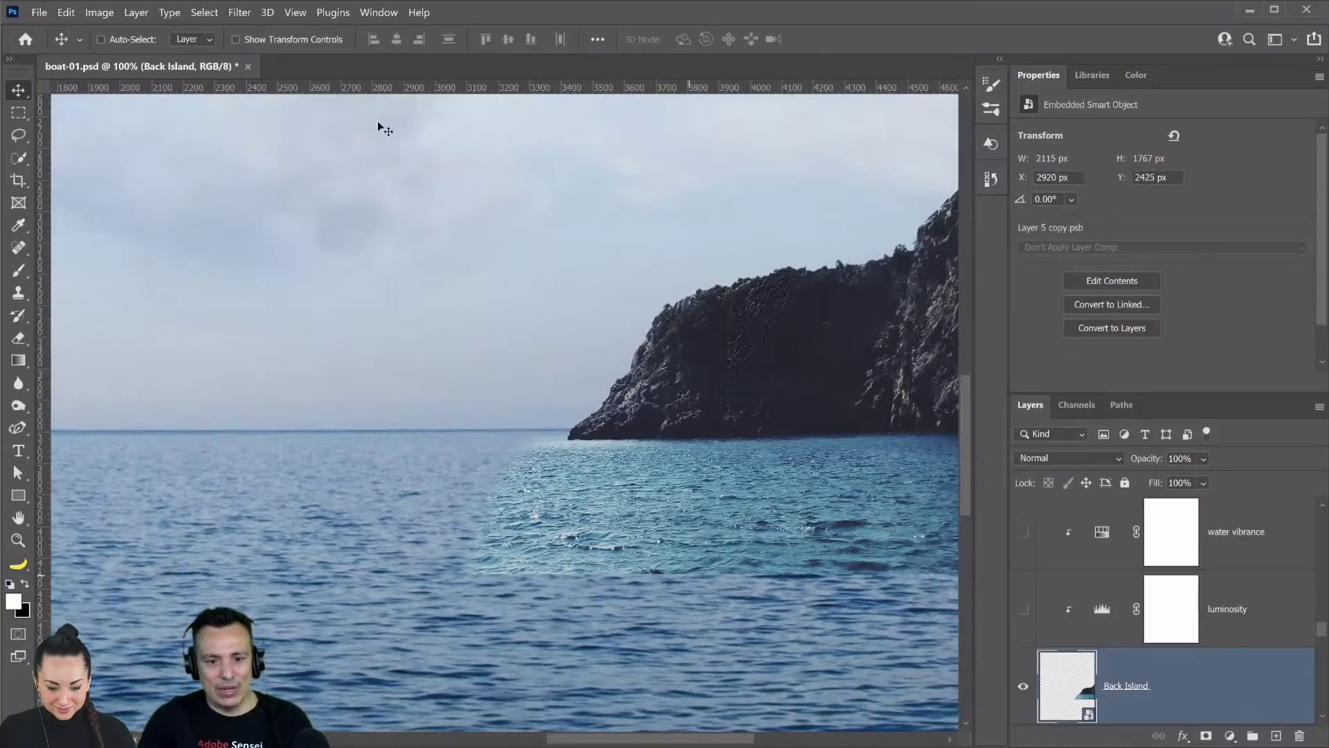
key("ctrl+minus")
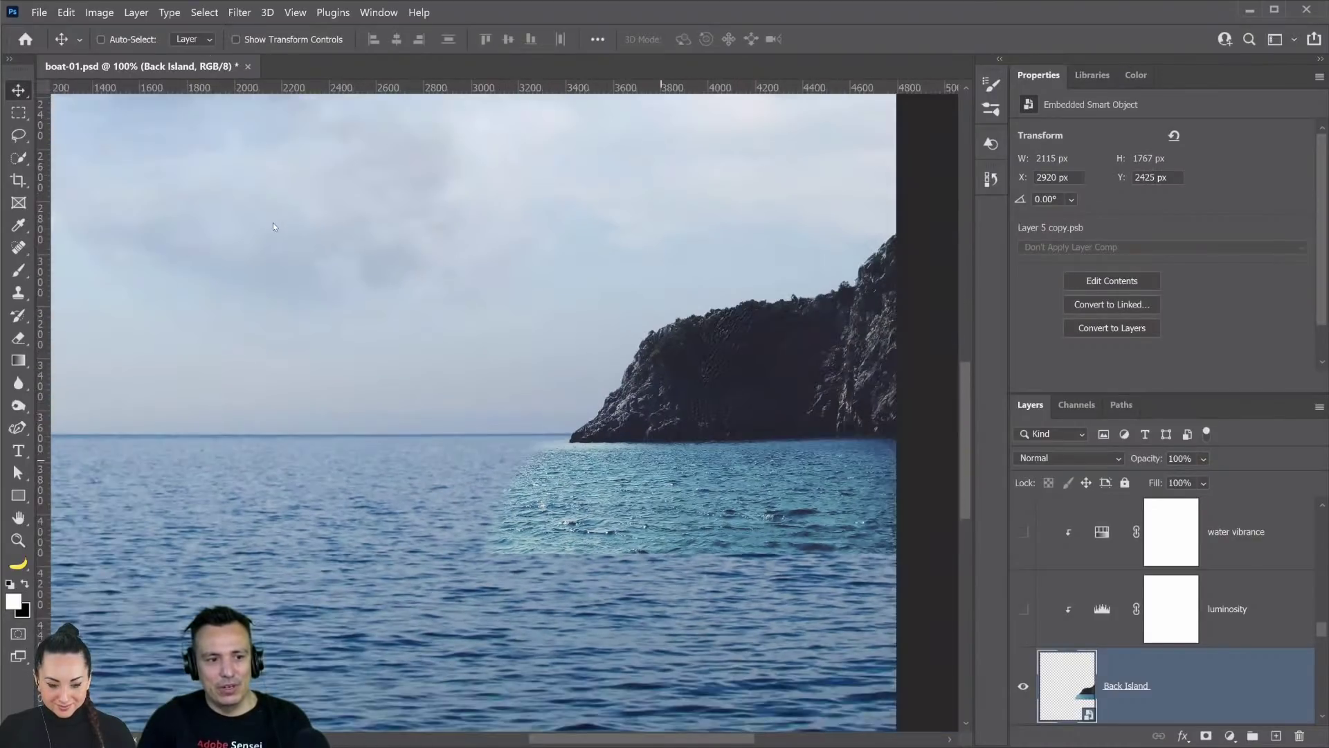
key("ctrl+0")
key("alt+t")
key("Down")
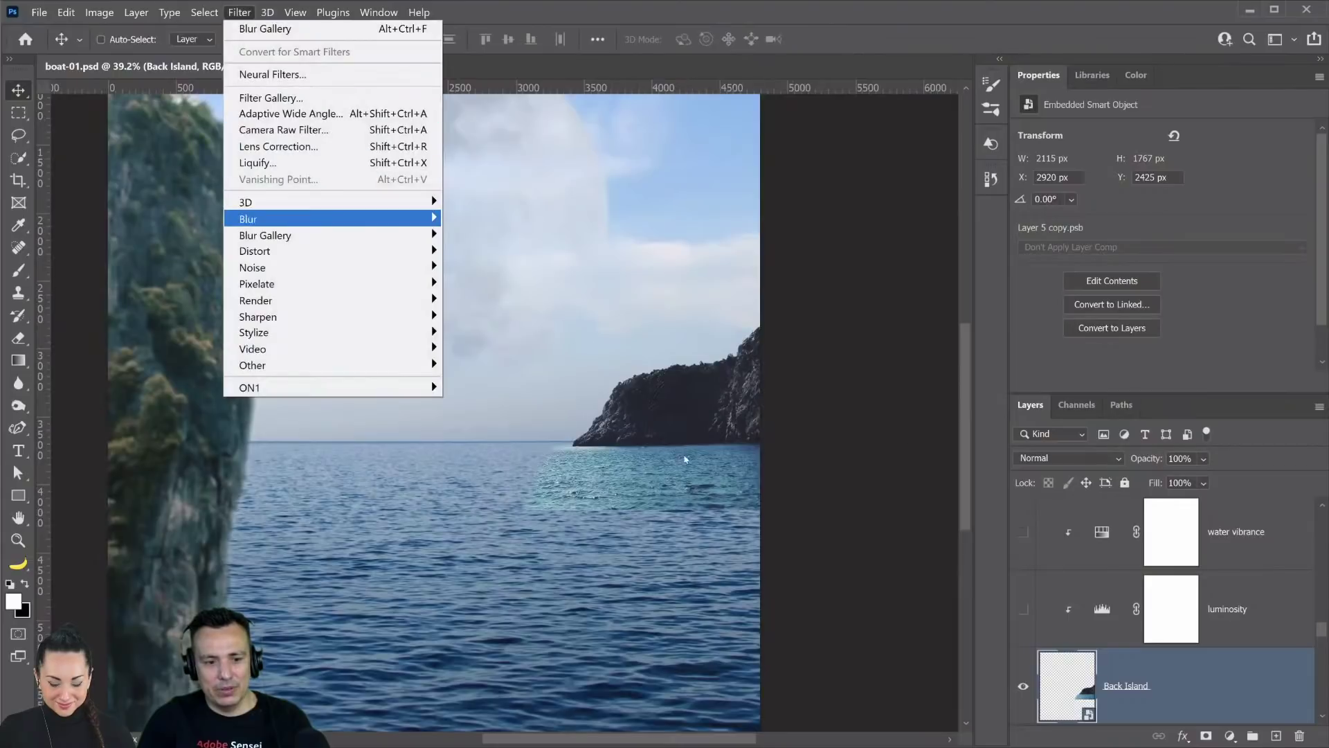
key("Right")
key("Down")
key("Down")
key("Down")
key("Down")
key("Return")
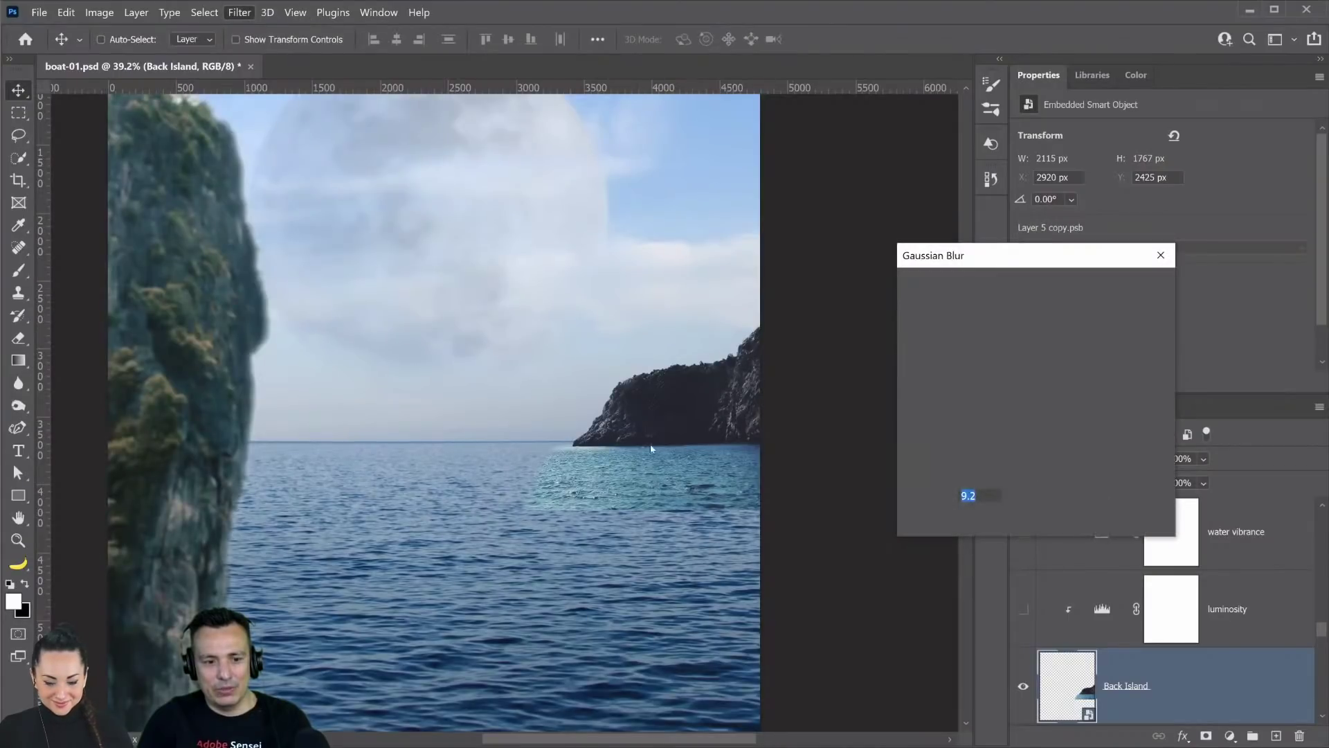
key("Return")
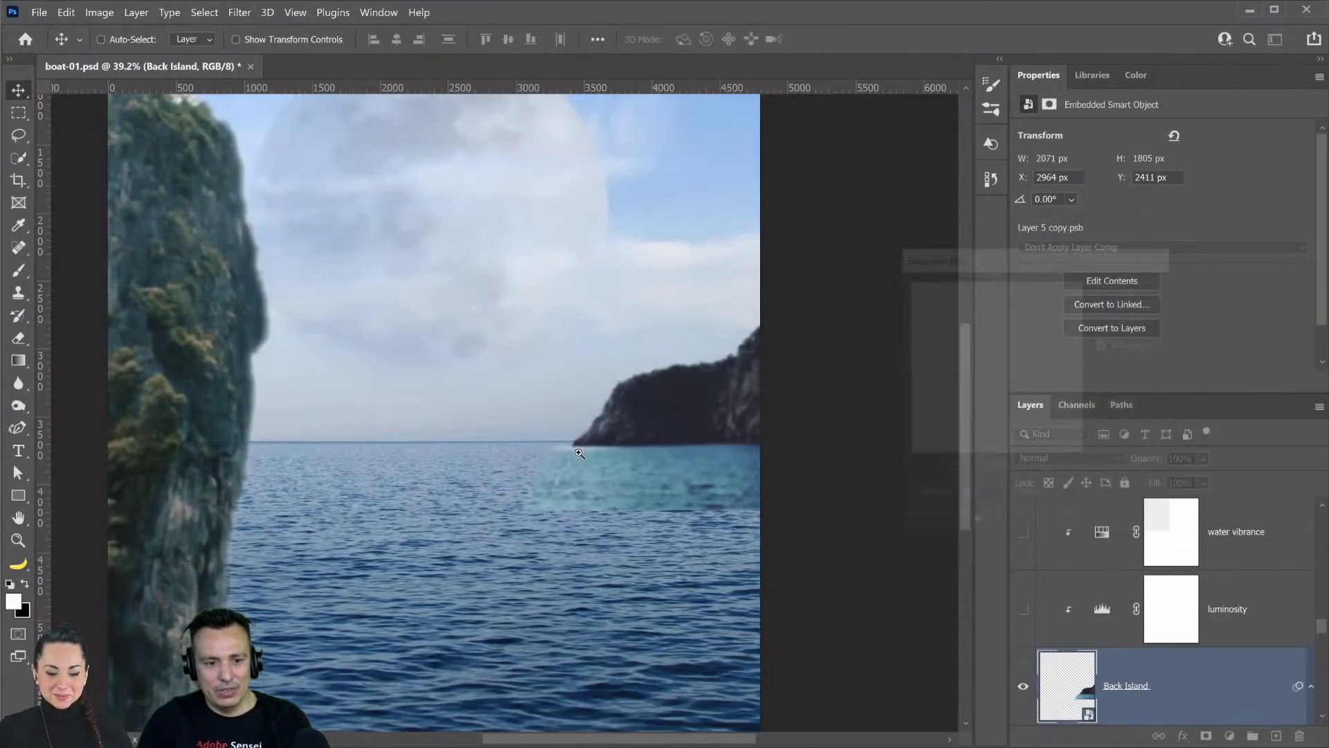
- Apply a Gaussian Blur of about 2 px to the Back Island smart object to match the softness of the surrounding sea
key("z")
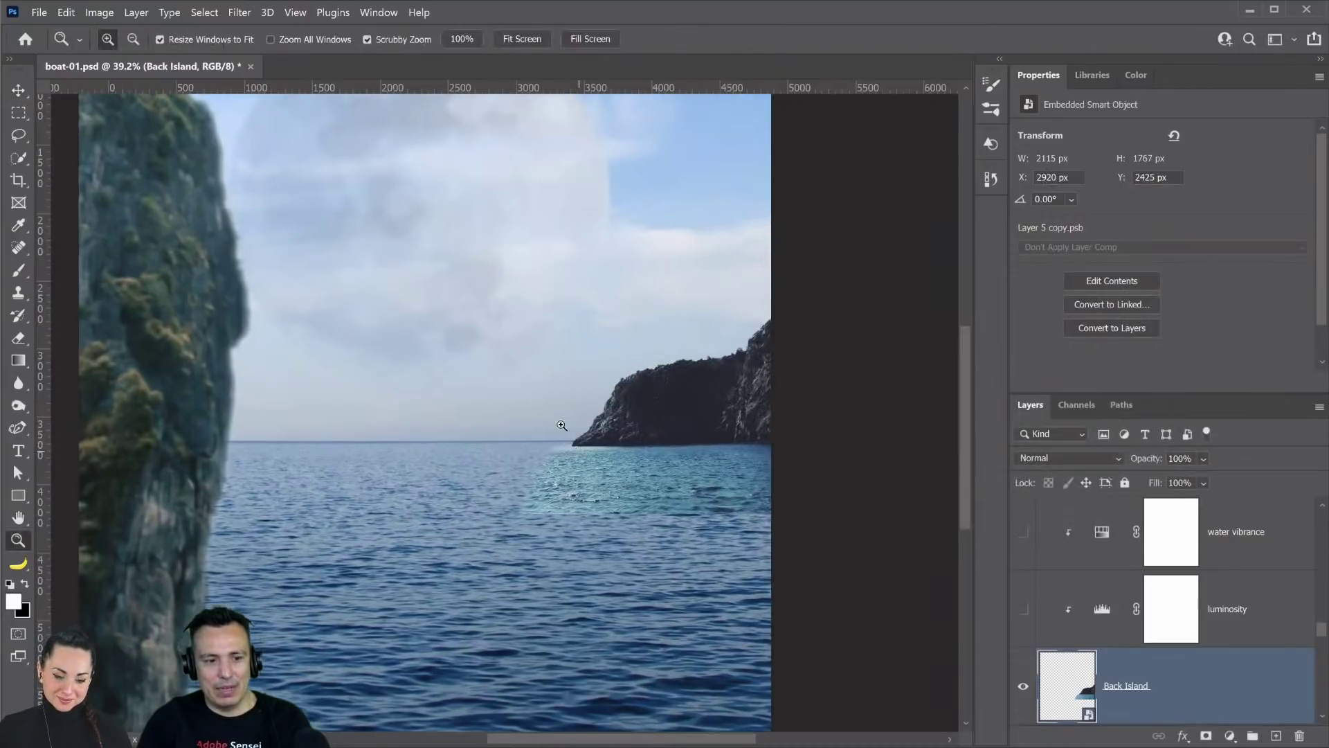
key("ctrl+plus")
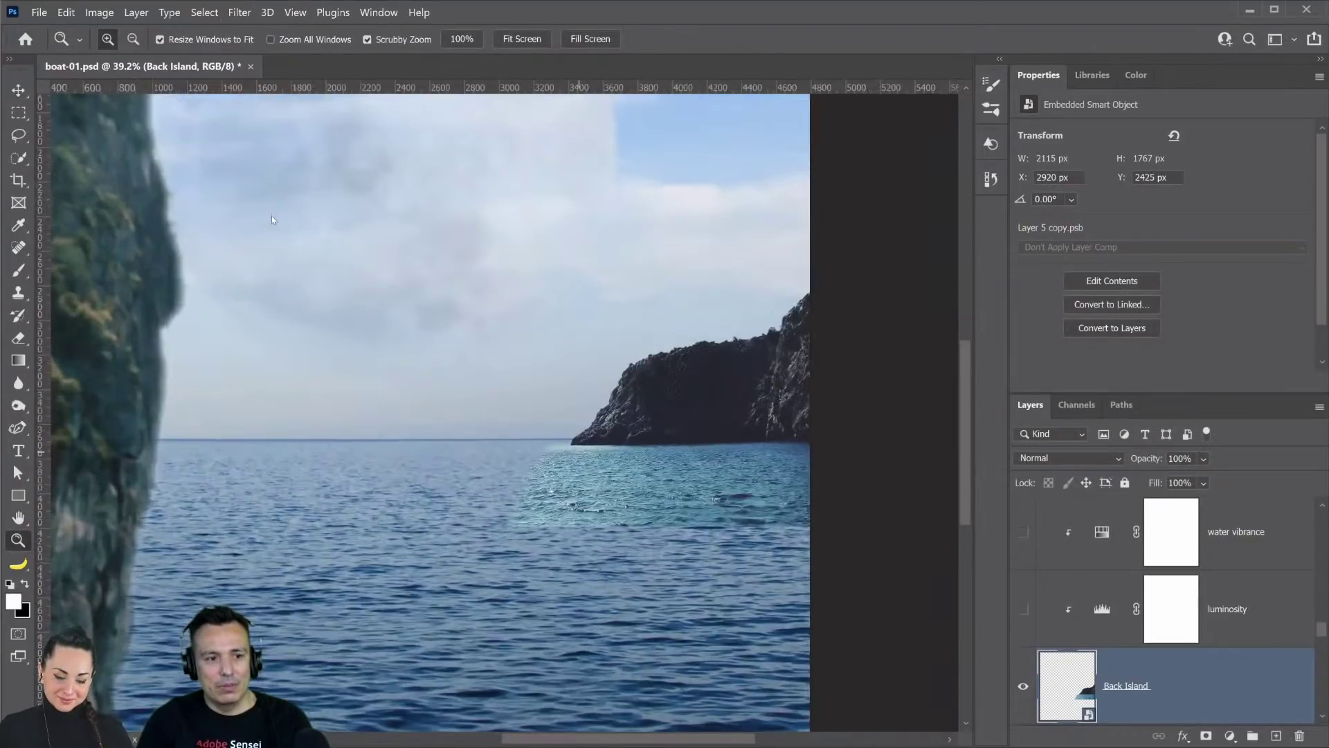
left_click_drag(505, 275, 530, 292)
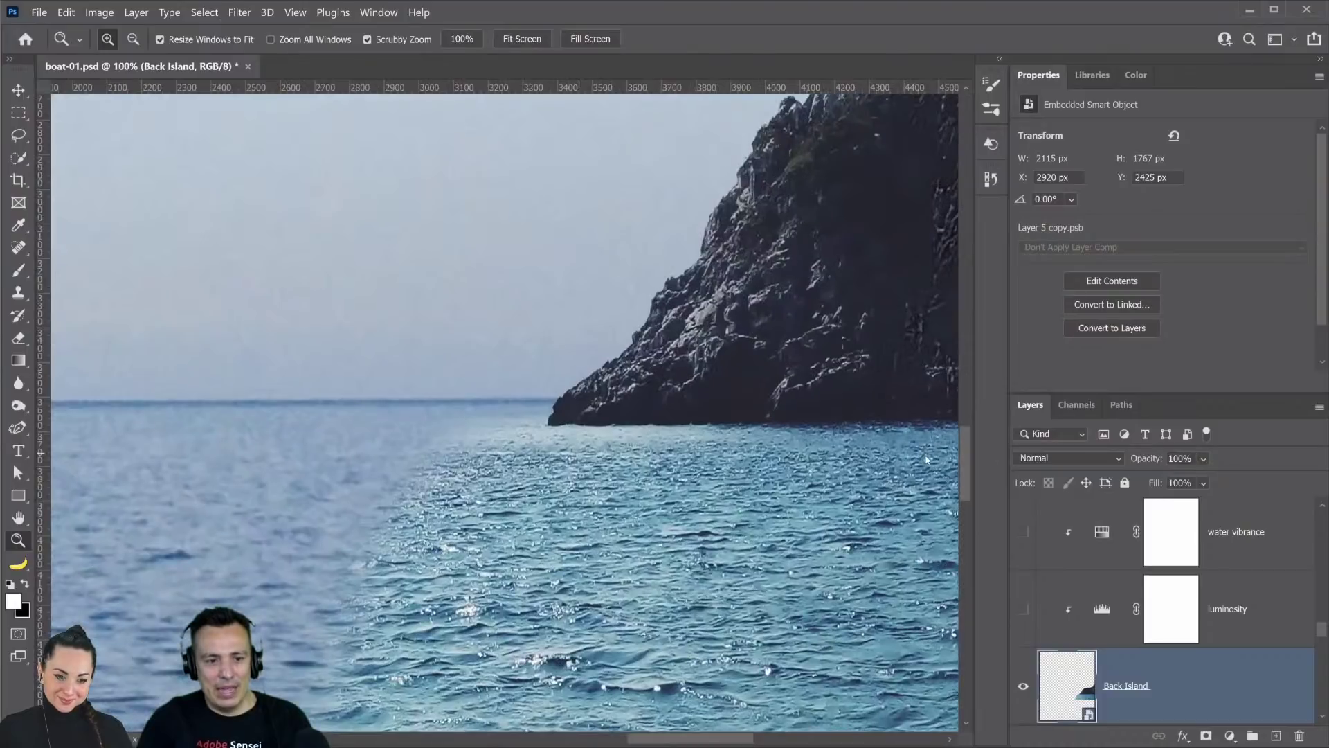
key("ctrl+plus")
key("ctrl+alt+f")
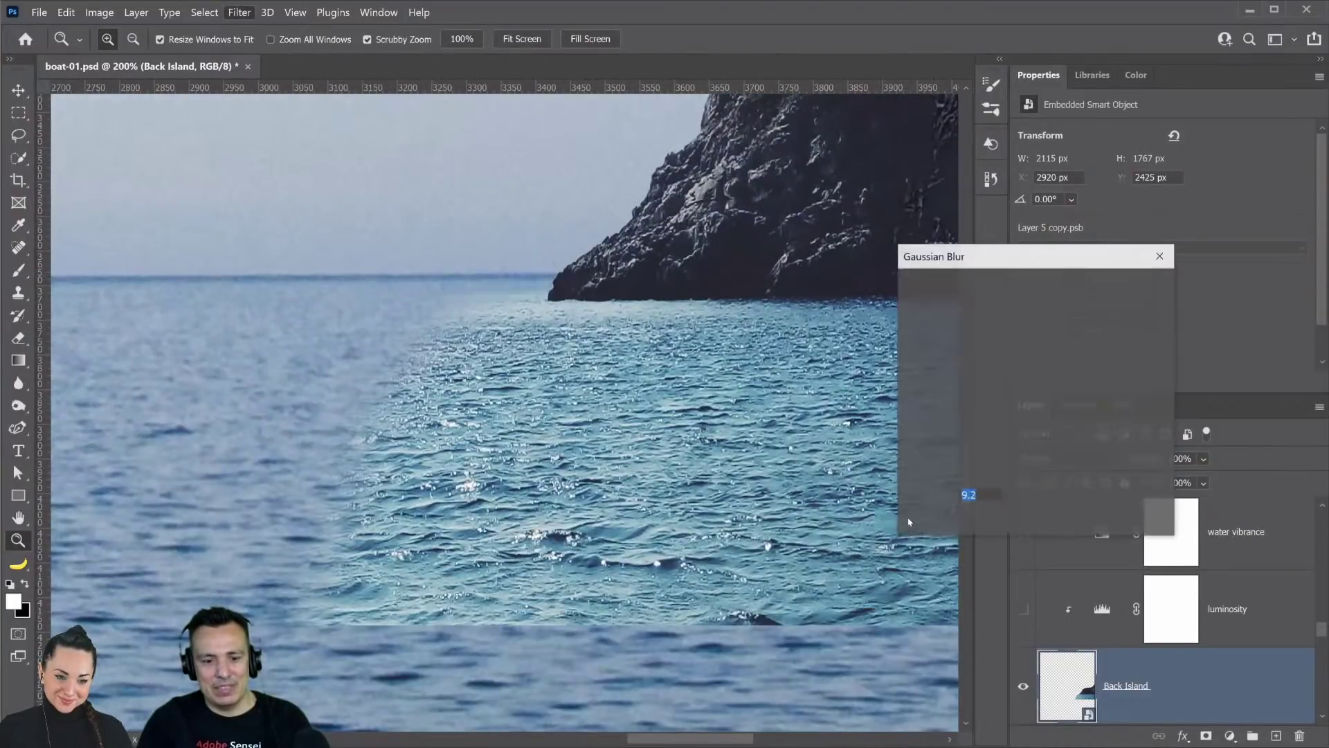
left_click(914, 524)
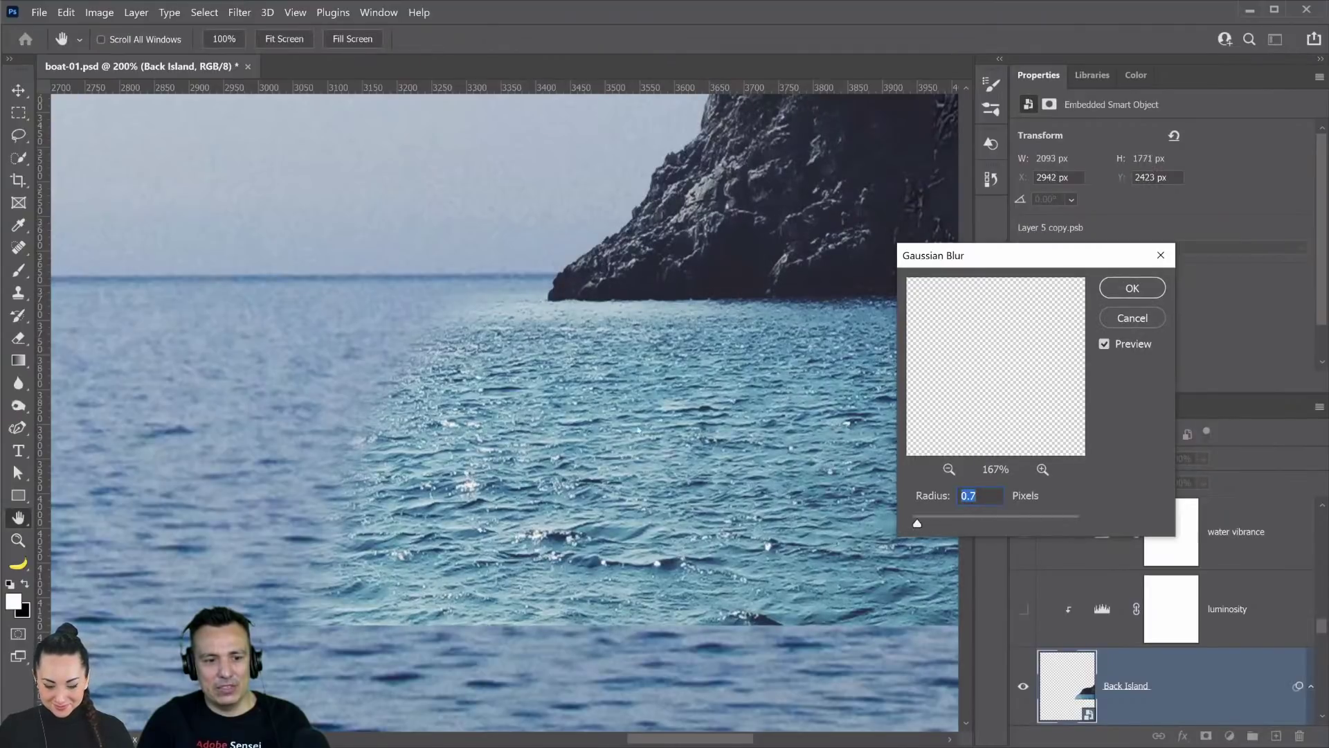
left_click_drag(919, 523, 929, 524)
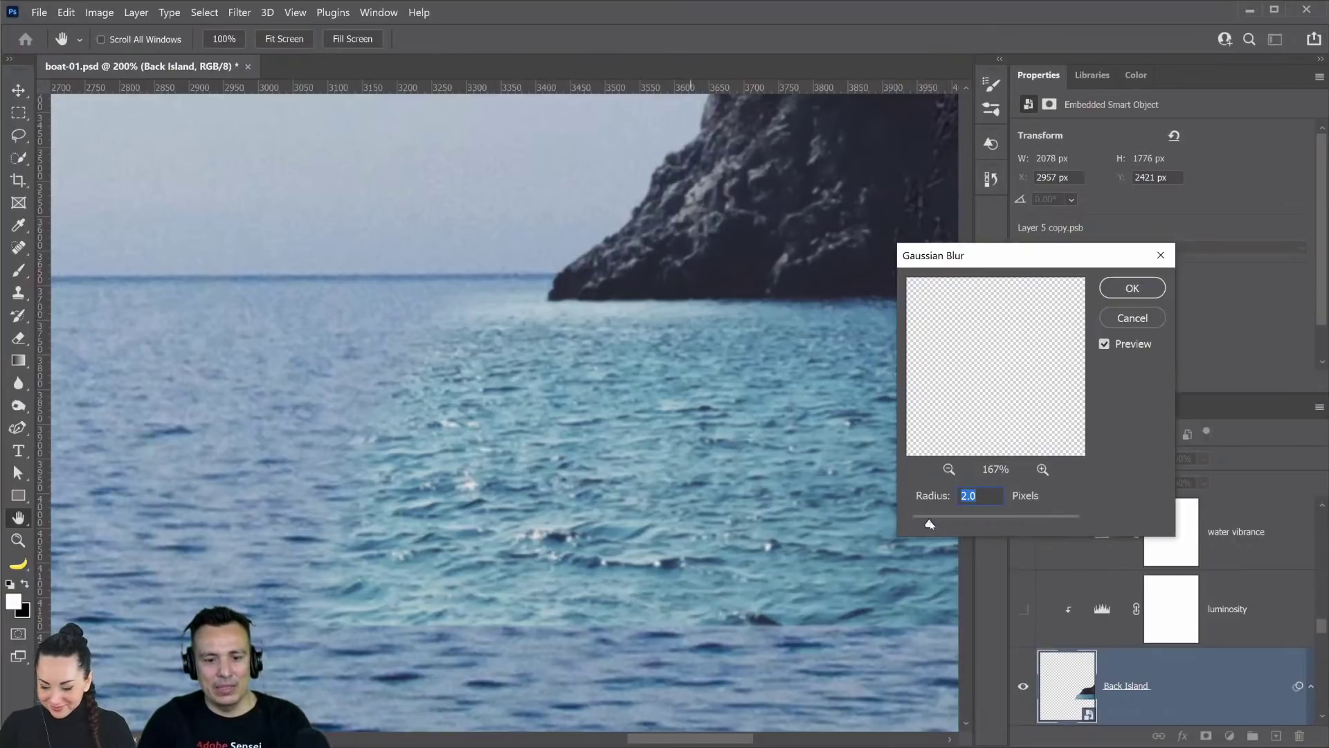
left_click_drag(935, 527, 934, 524)
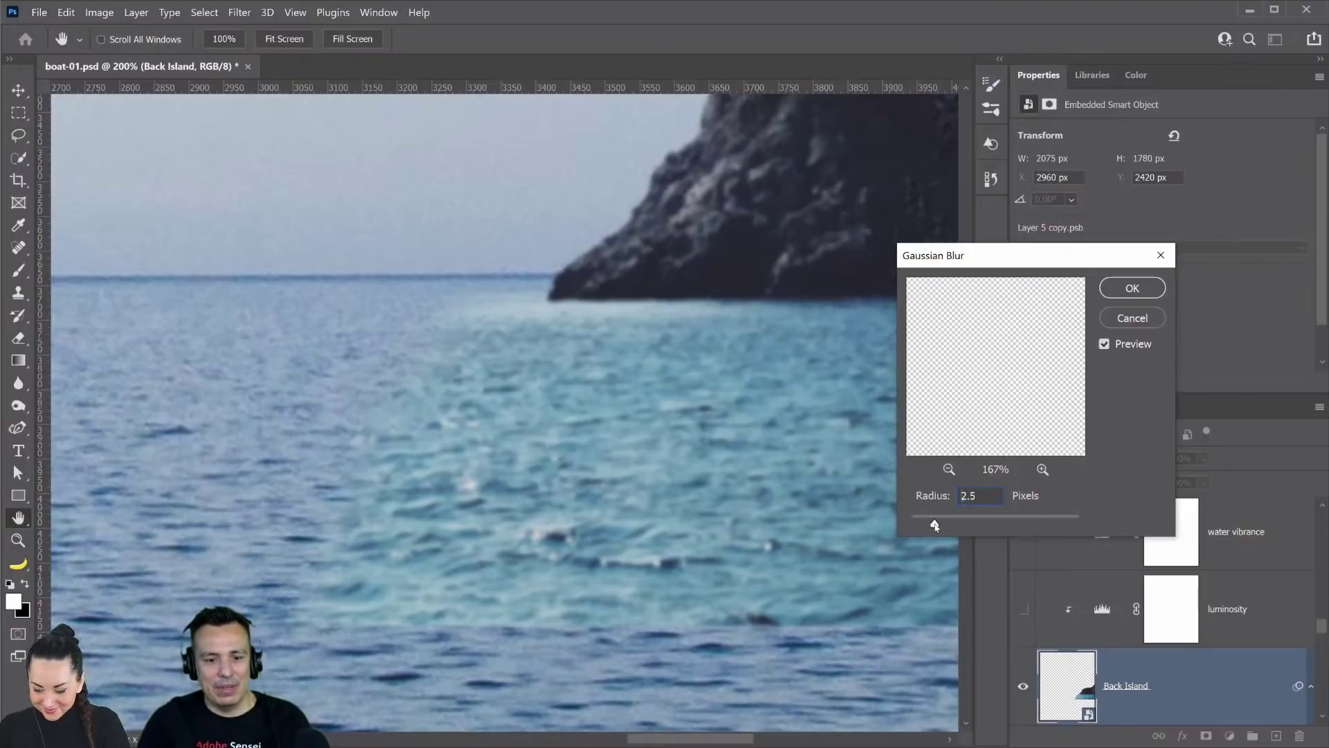
left_click(1131, 288)
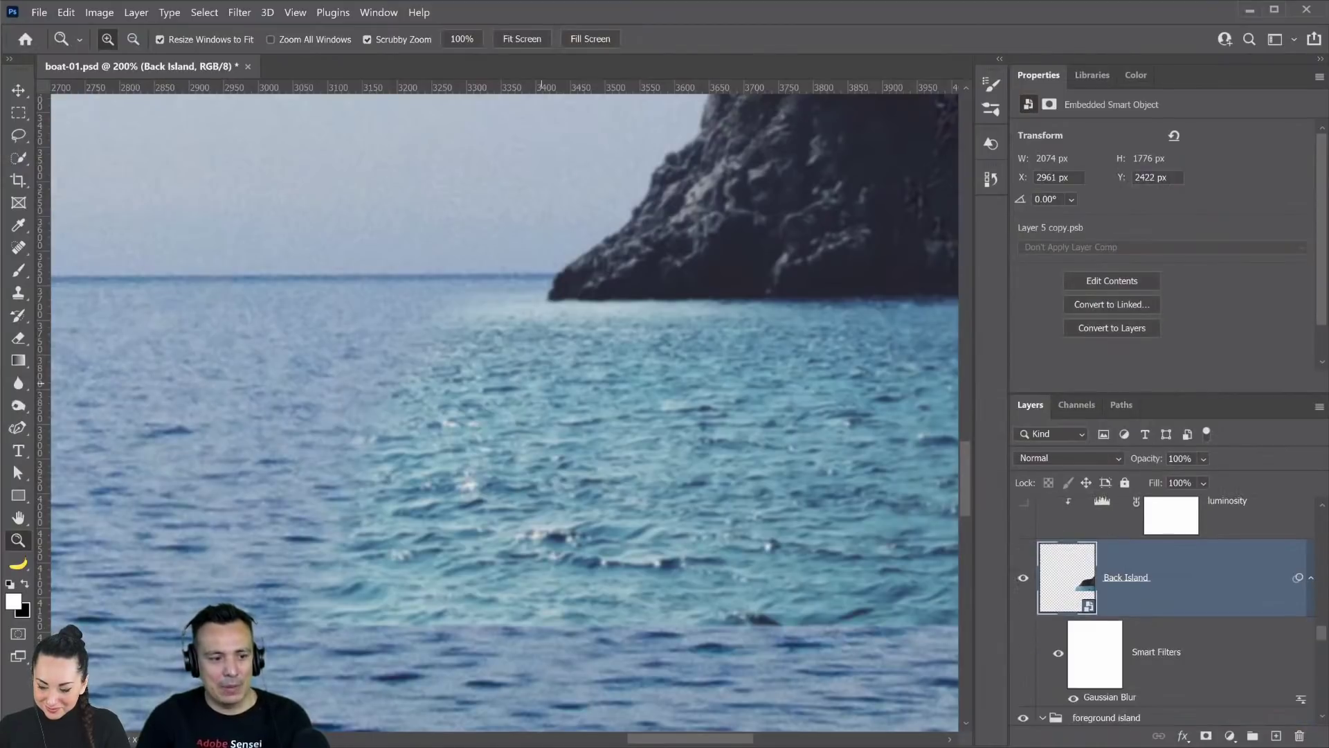
- Add a layer mask to Back Island and paint black with an 800 px soft brush over the left edge of its water
double_click(17, 519)
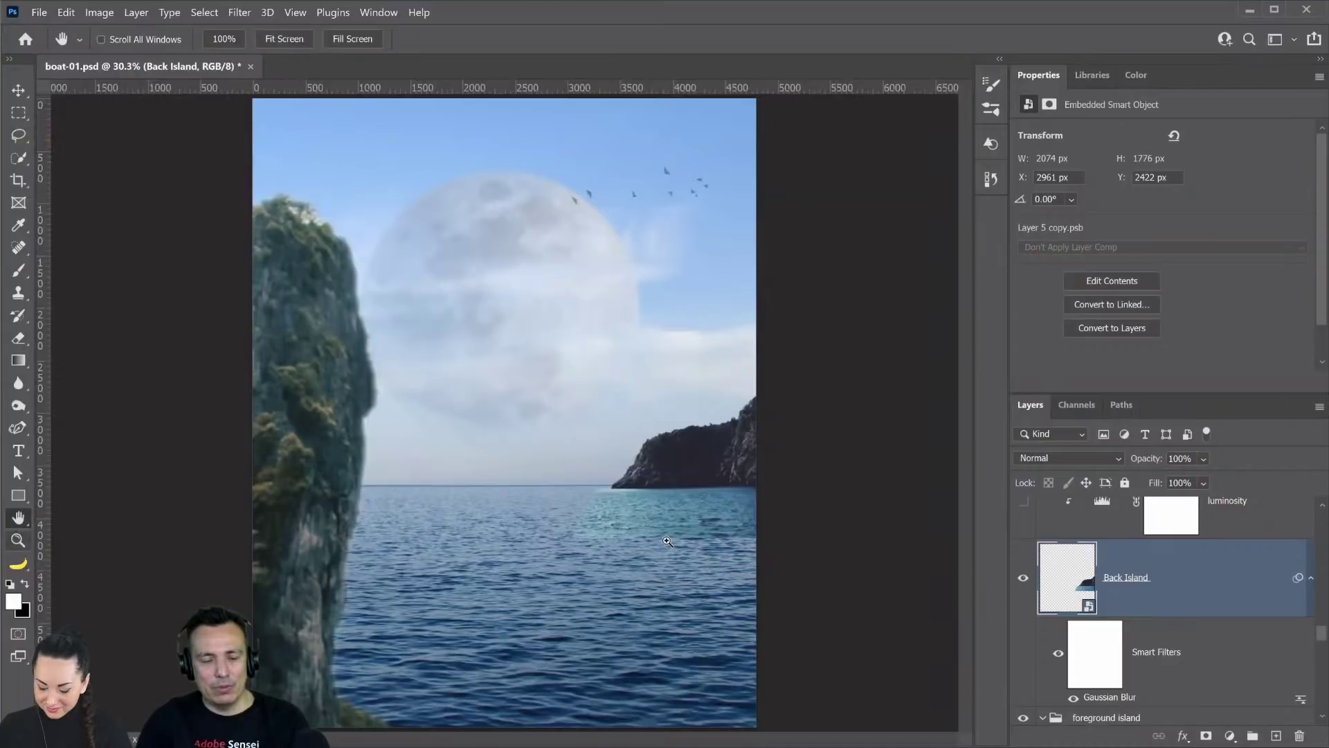
left_click(18, 540)
left_click(478, 475)
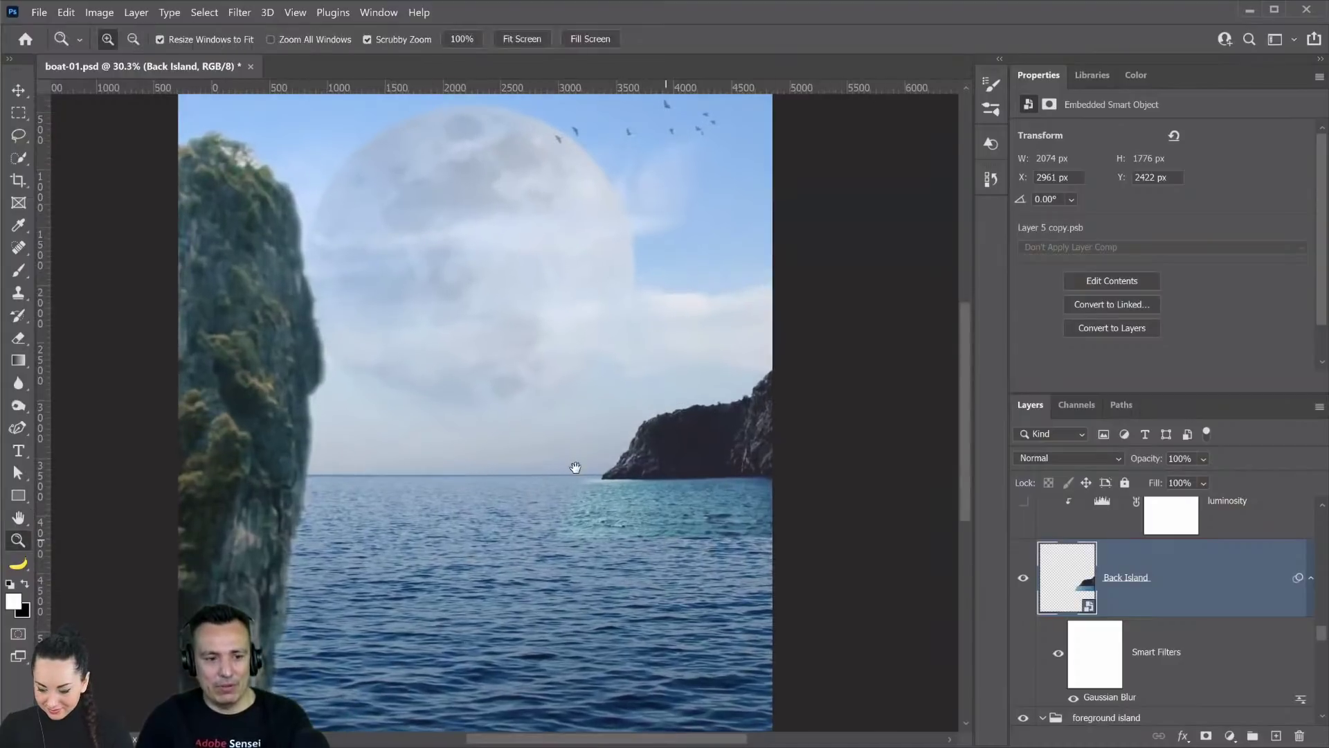
left_click(582, 475)
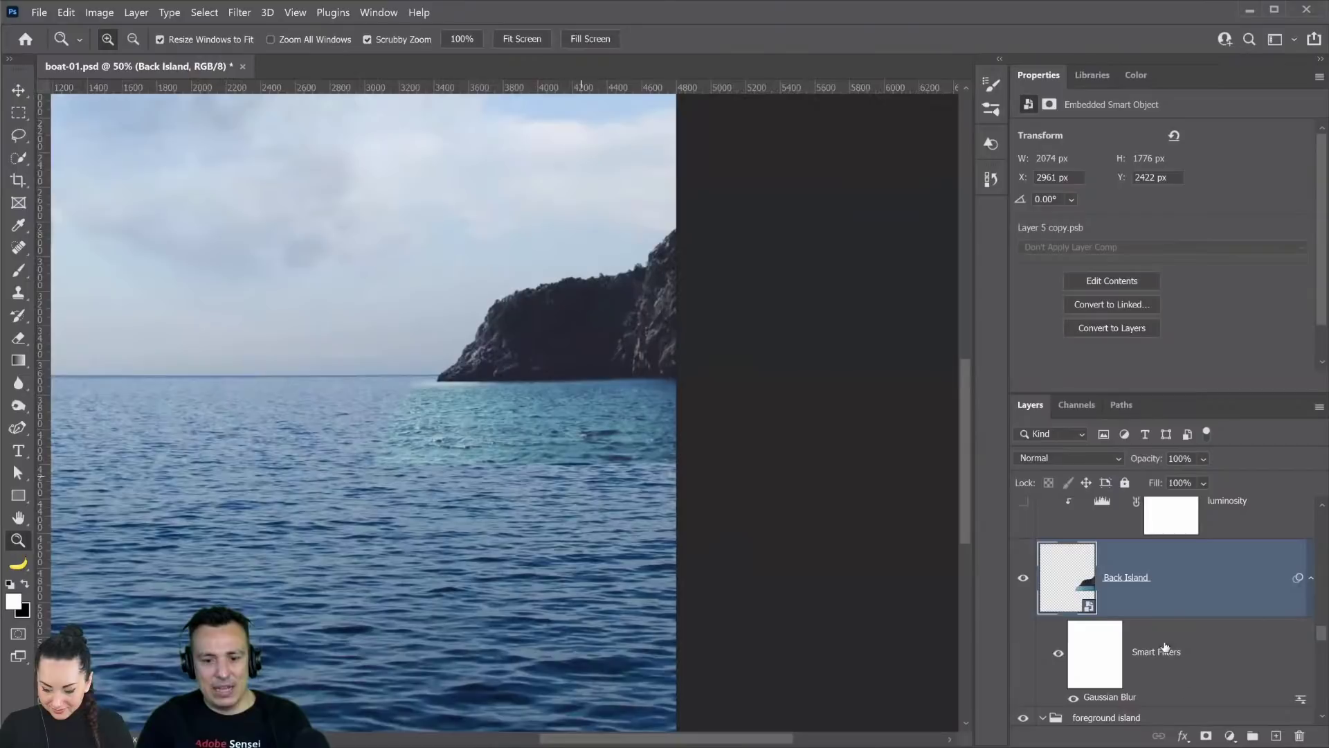
key("b")
left_click(1206, 736)
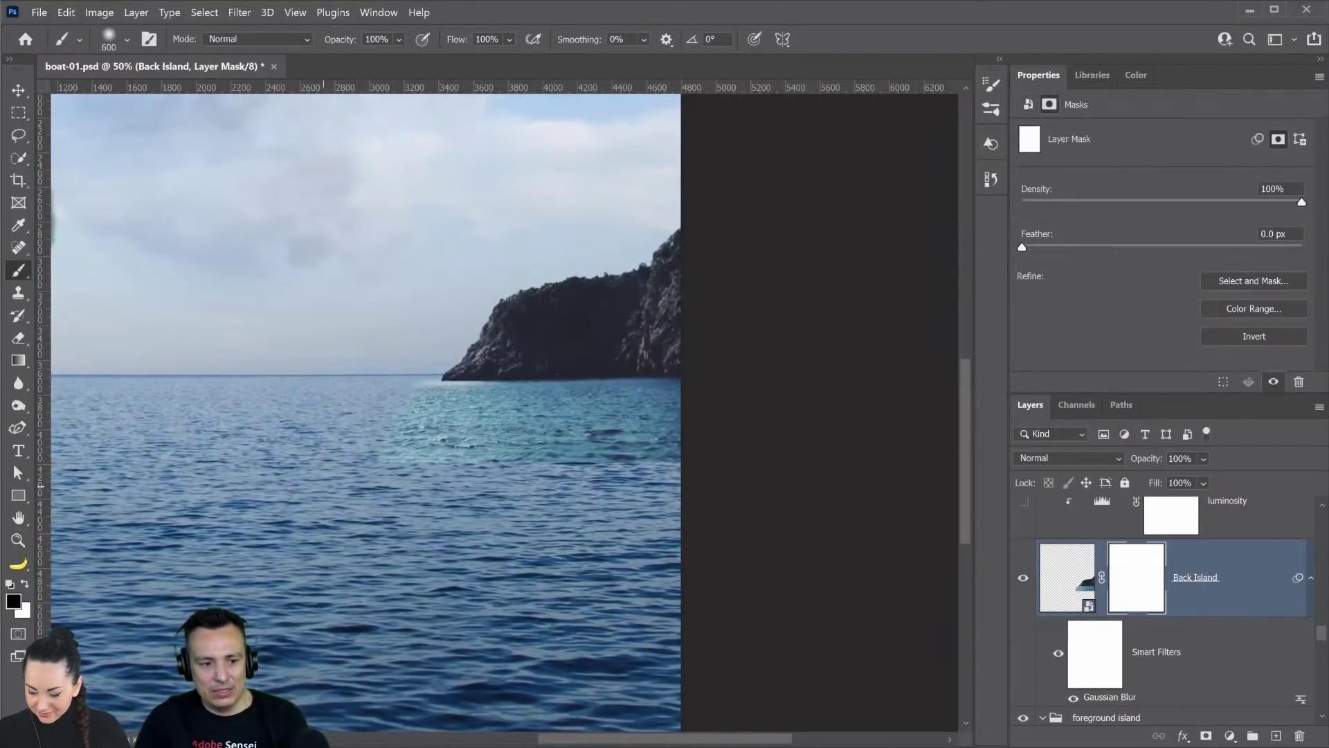
key("bracketright")
key("bracketright")
left_click(412, 447)
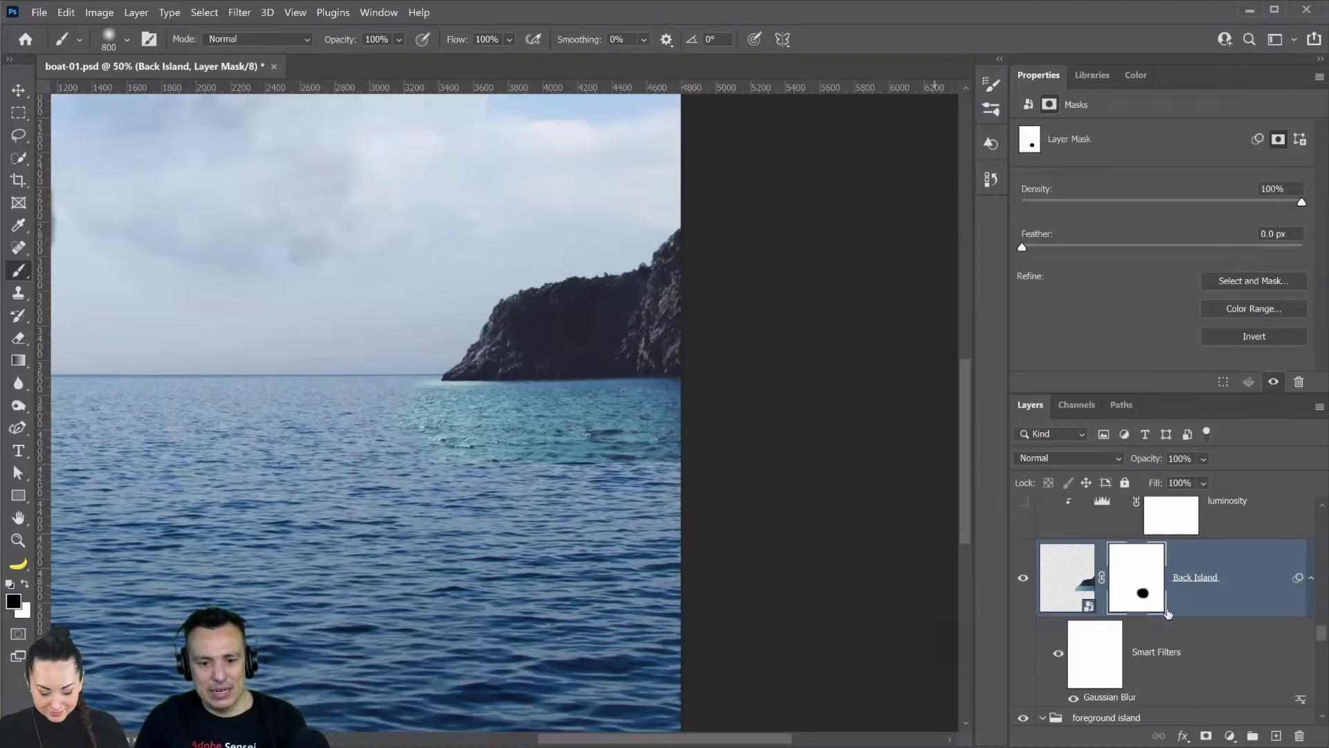
- Show the luminosity and water vibrance adjustment layers clipped to Back Island
scroll(1120, 589, "up", 1)
scroll(1121, 589, "up", 2)
left_click(1023, 596)
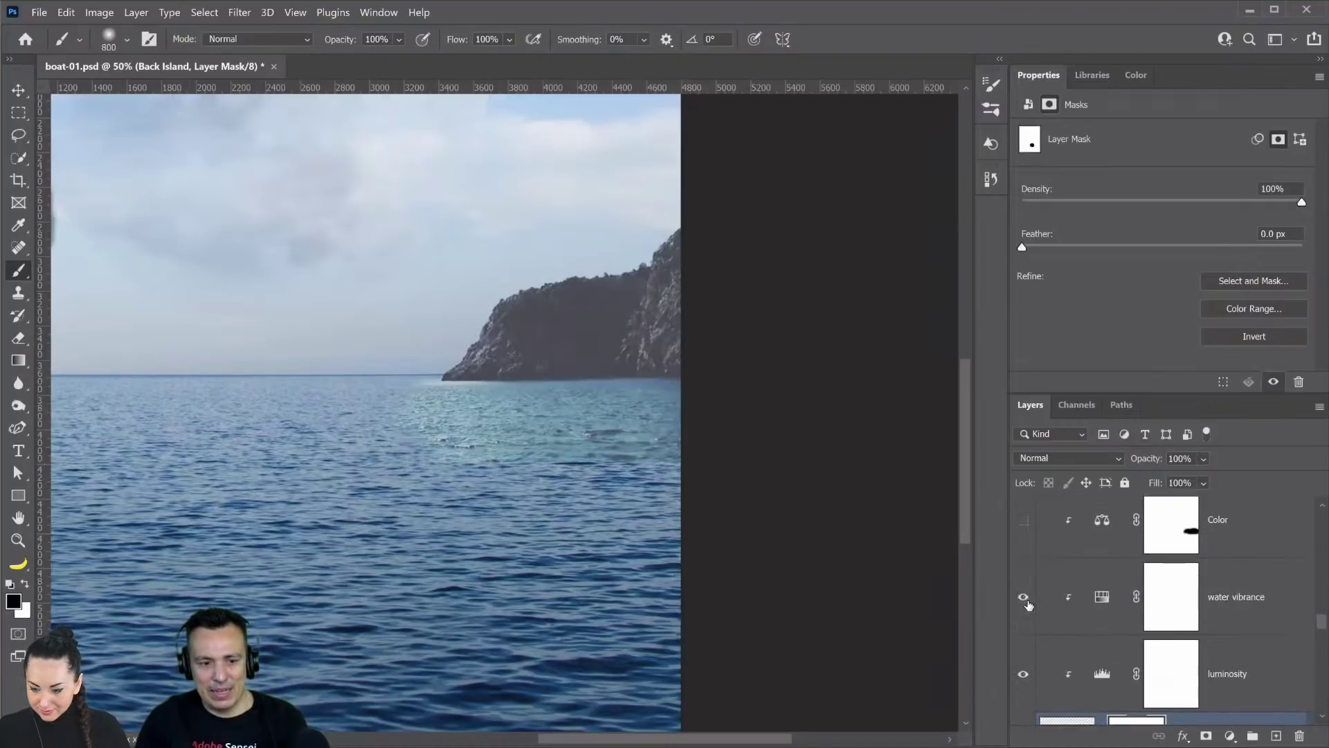
- Show the Color adjustment layer clipped to Back Island, compare the image with and without the HI layer, and leave HI hidden
scroll(1031, 547, "up", 1)
left_click(1024, 563)
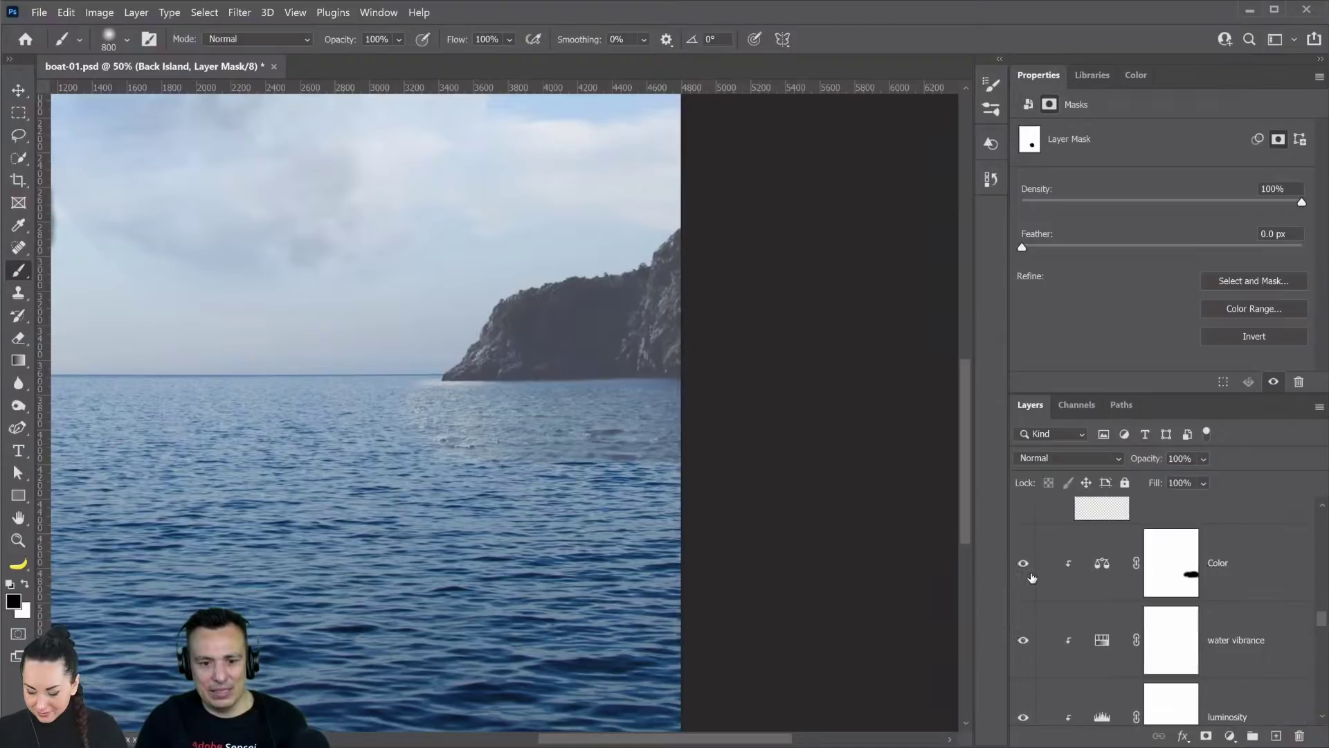
scroll(1033, 579, "up", 2)
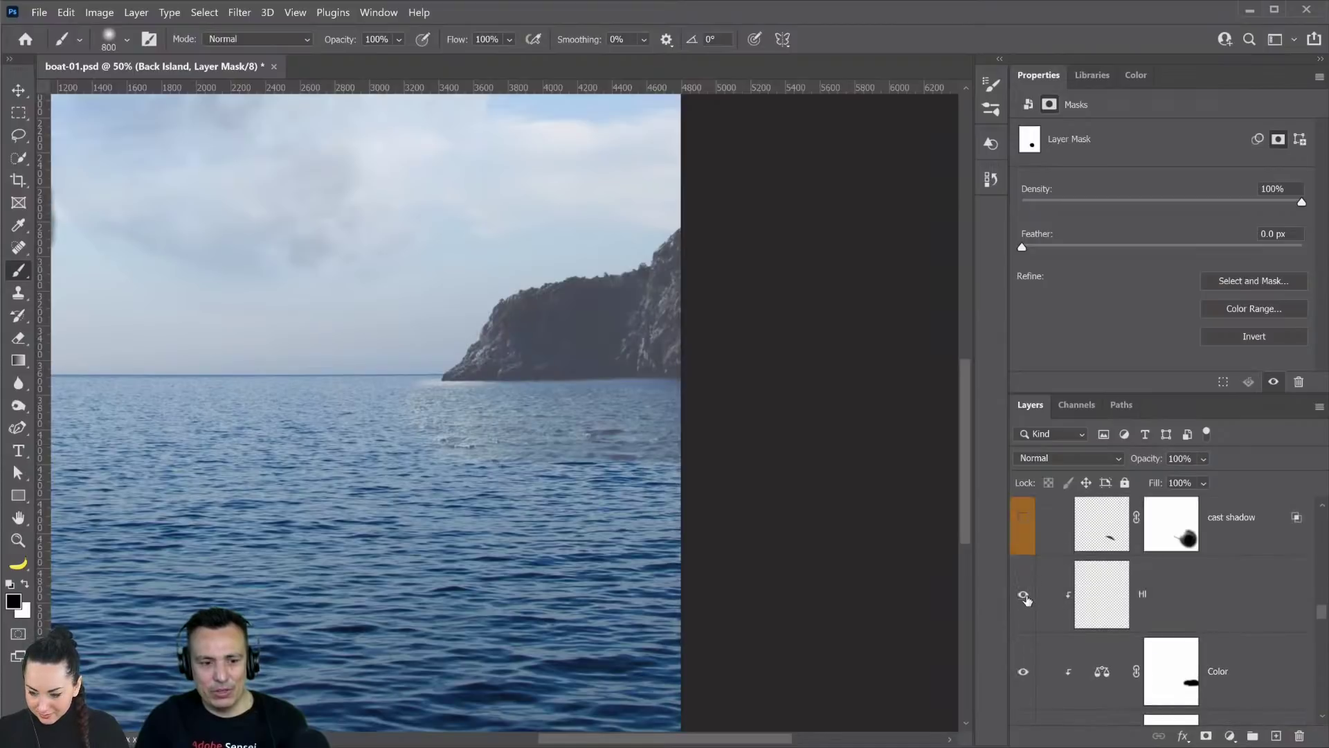
left_click(1022, 596)
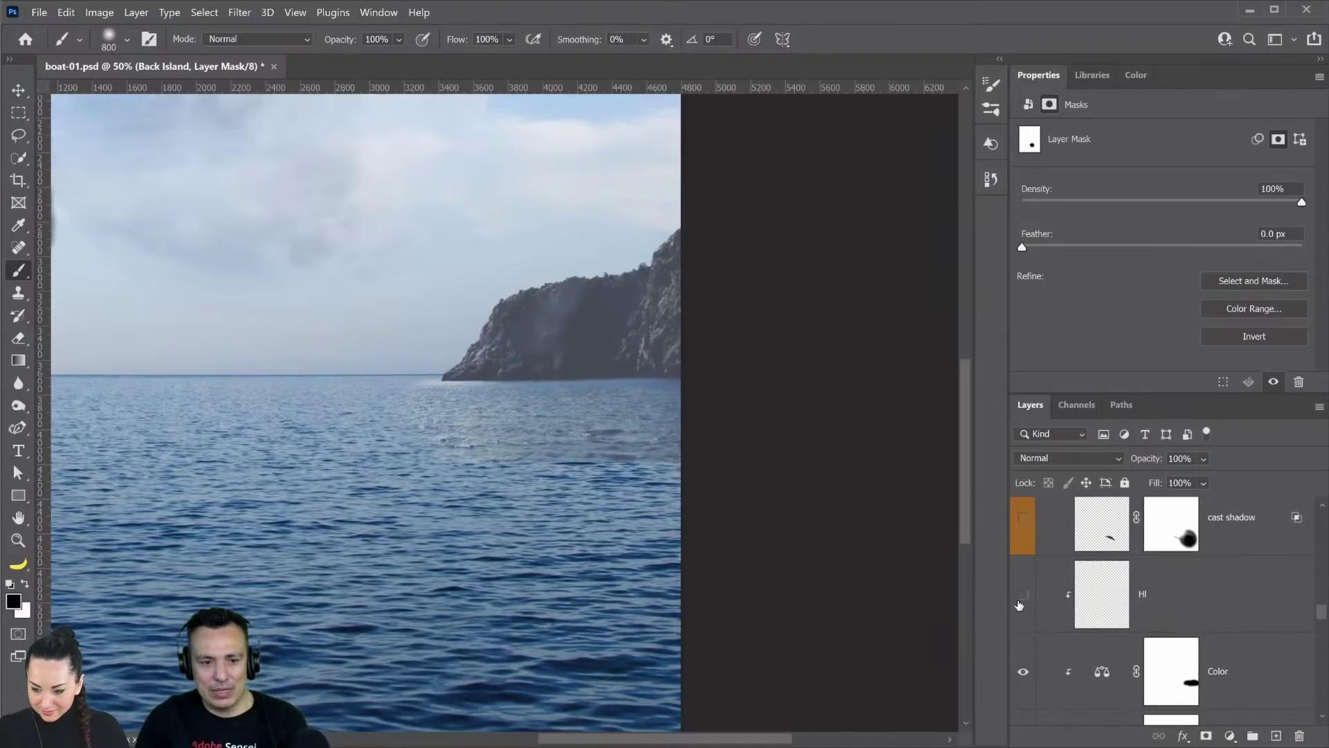
left_click(1023, 595)
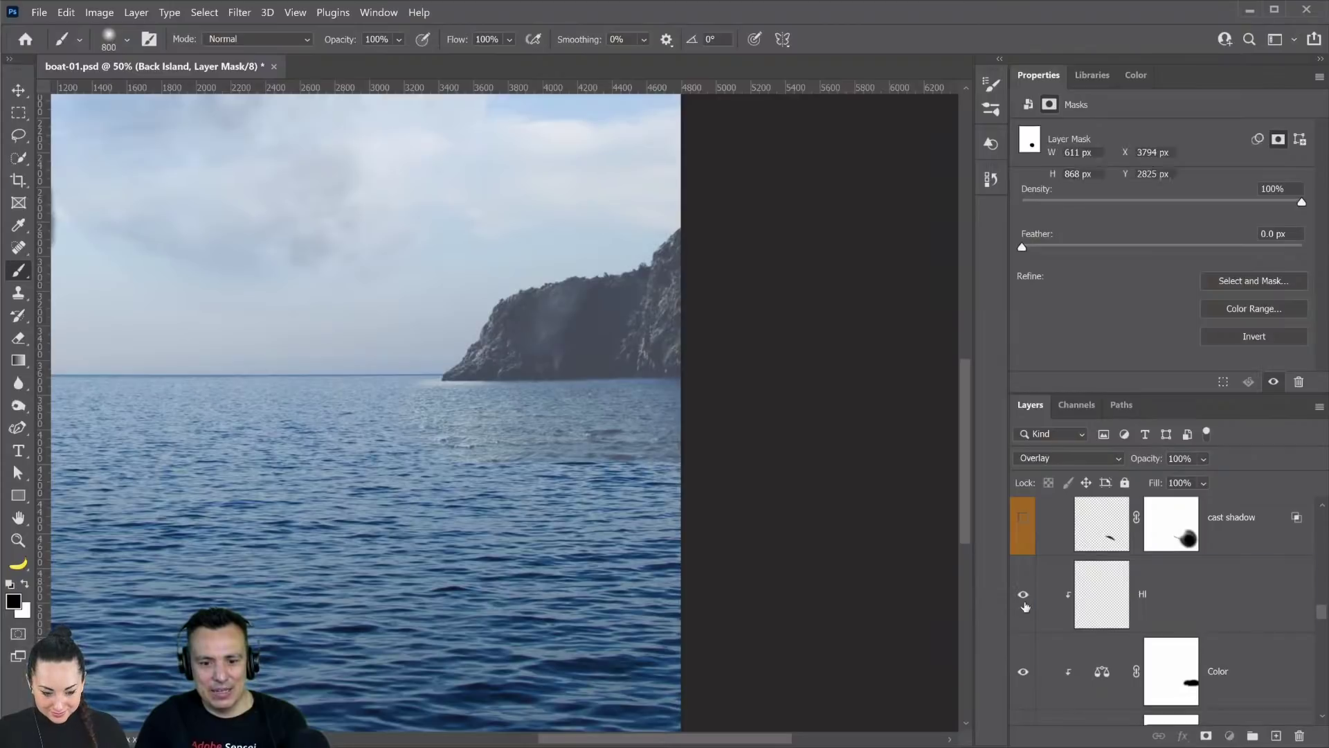
left_click(1045, 594)
left_click(1023, 594)
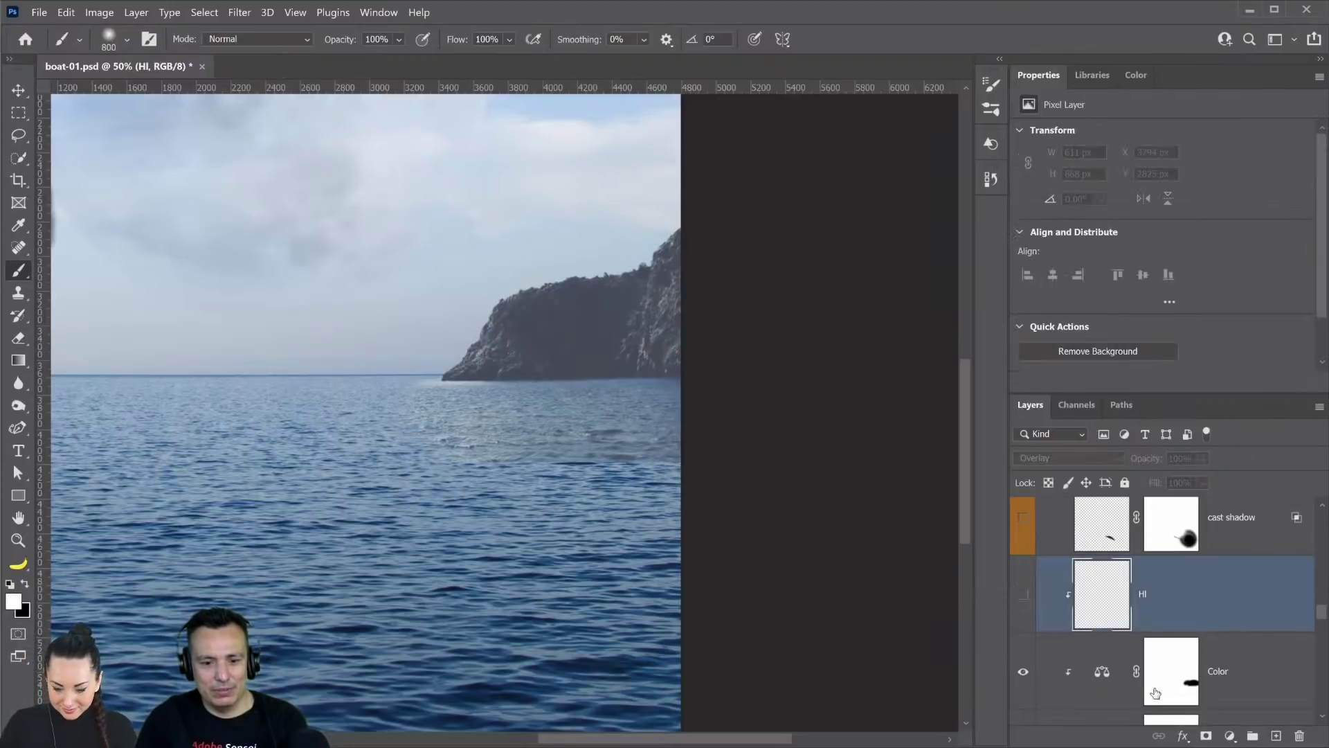
- Paint black on the Back Island layer mask over the lower and outer parts of its water to blend it into the sea
scroll(1111, 649, "down", 4)
scroll(1107, 616, "down", 1)
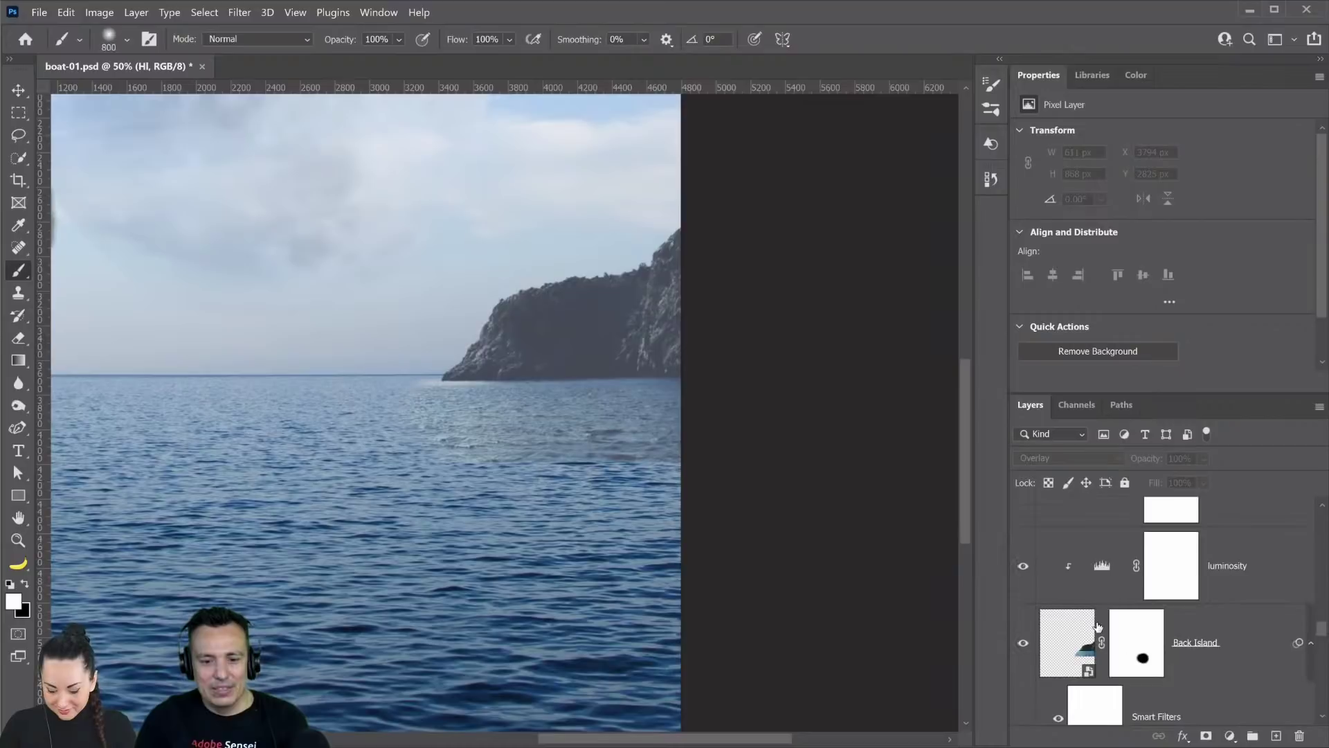
left_click(1136, 603)
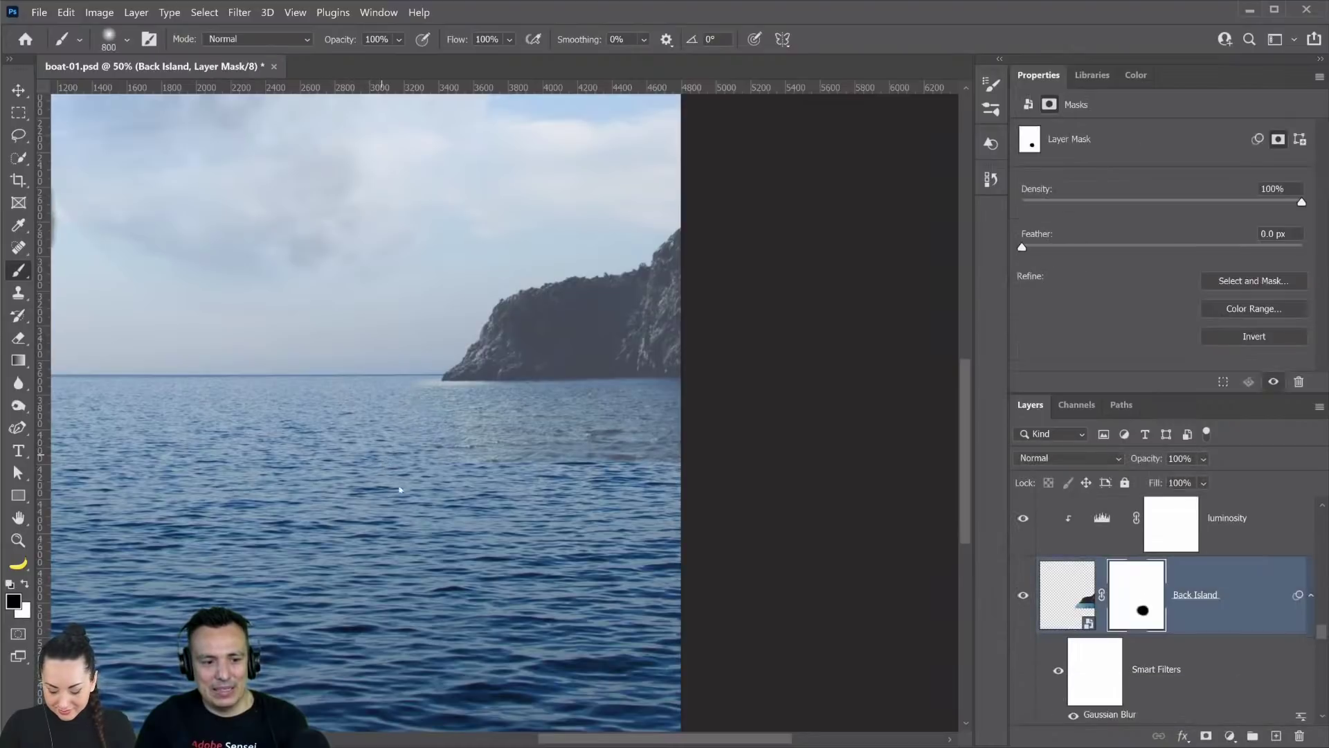
left_click_drag(487, 508, 678, 533)
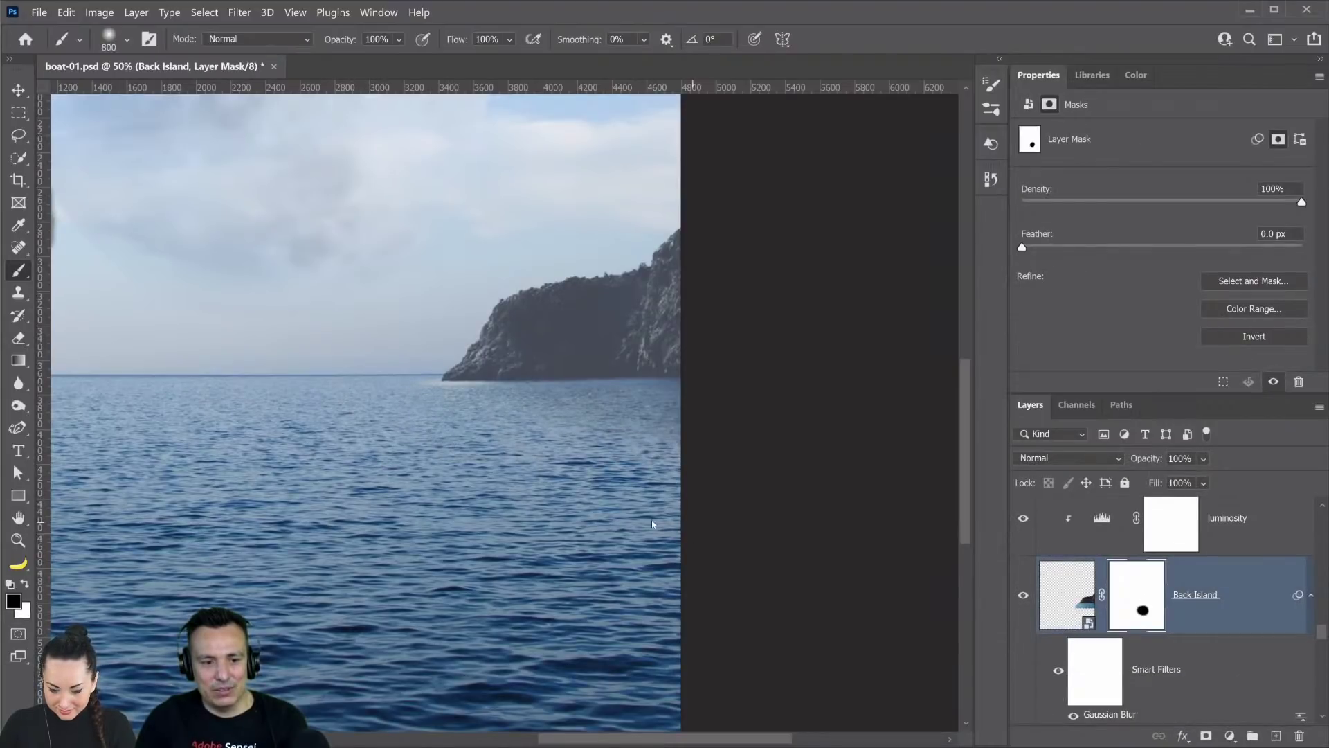
left_click_drag(675, 387, 562, 388)
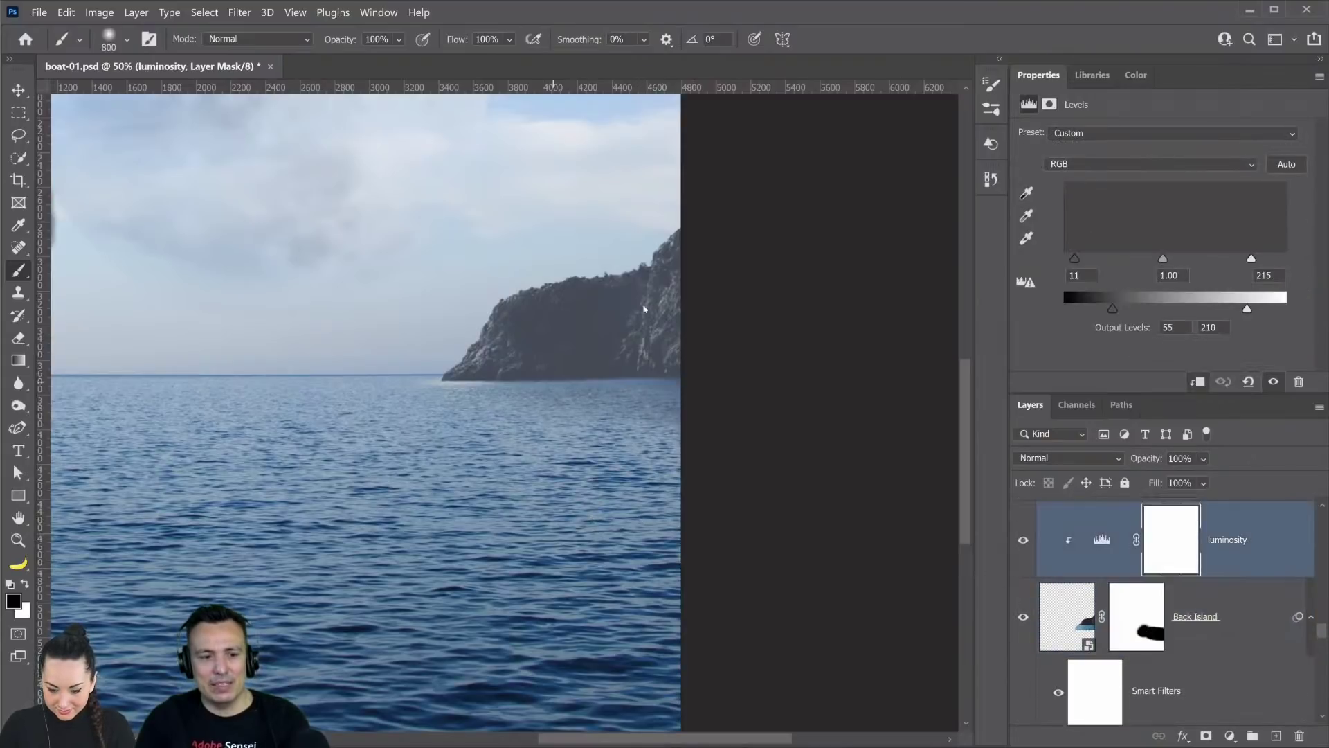
- Set the black output level of the luminosity Levels layer to 22 and dab black on its mask over the water
left_click_drag(1110, 308, 1084, 307)
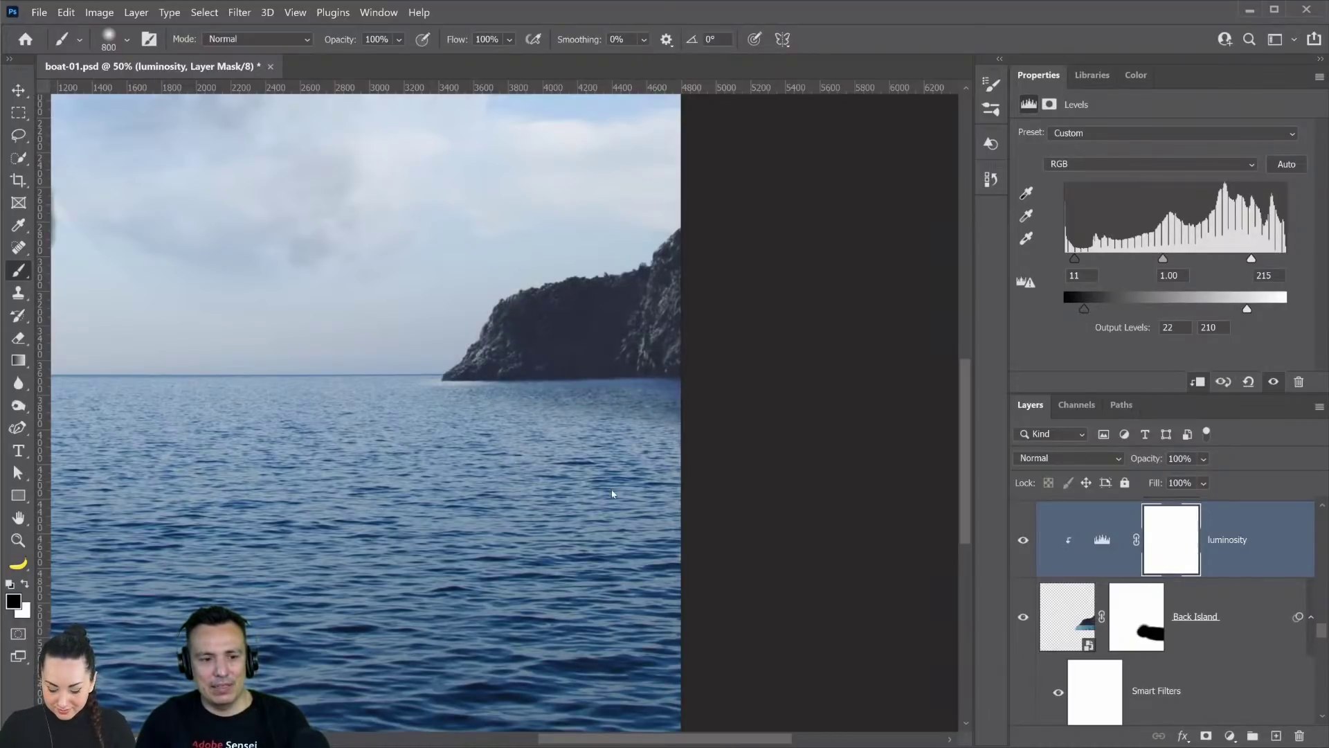
left_click(356, 430)
left_click(18, 539)
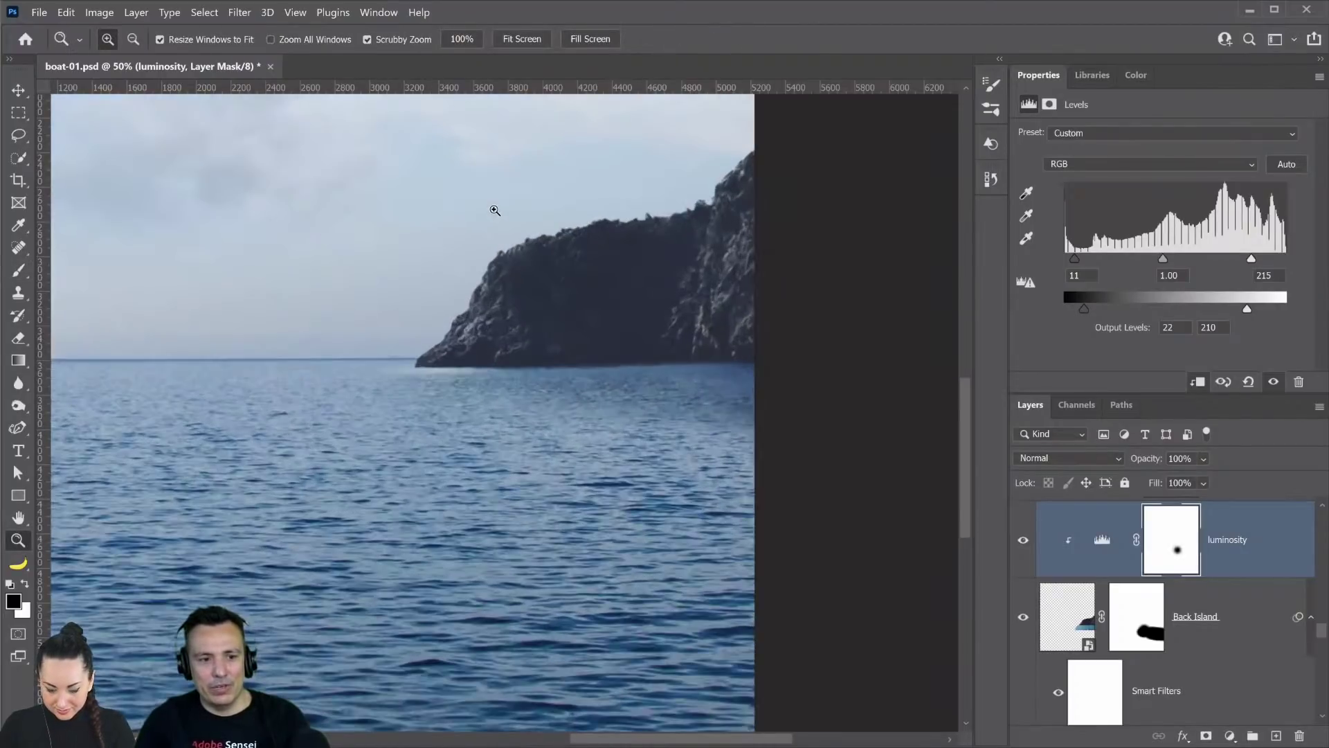
key("ctrl+0")
left_click_drag(515, 187, 542, 176)
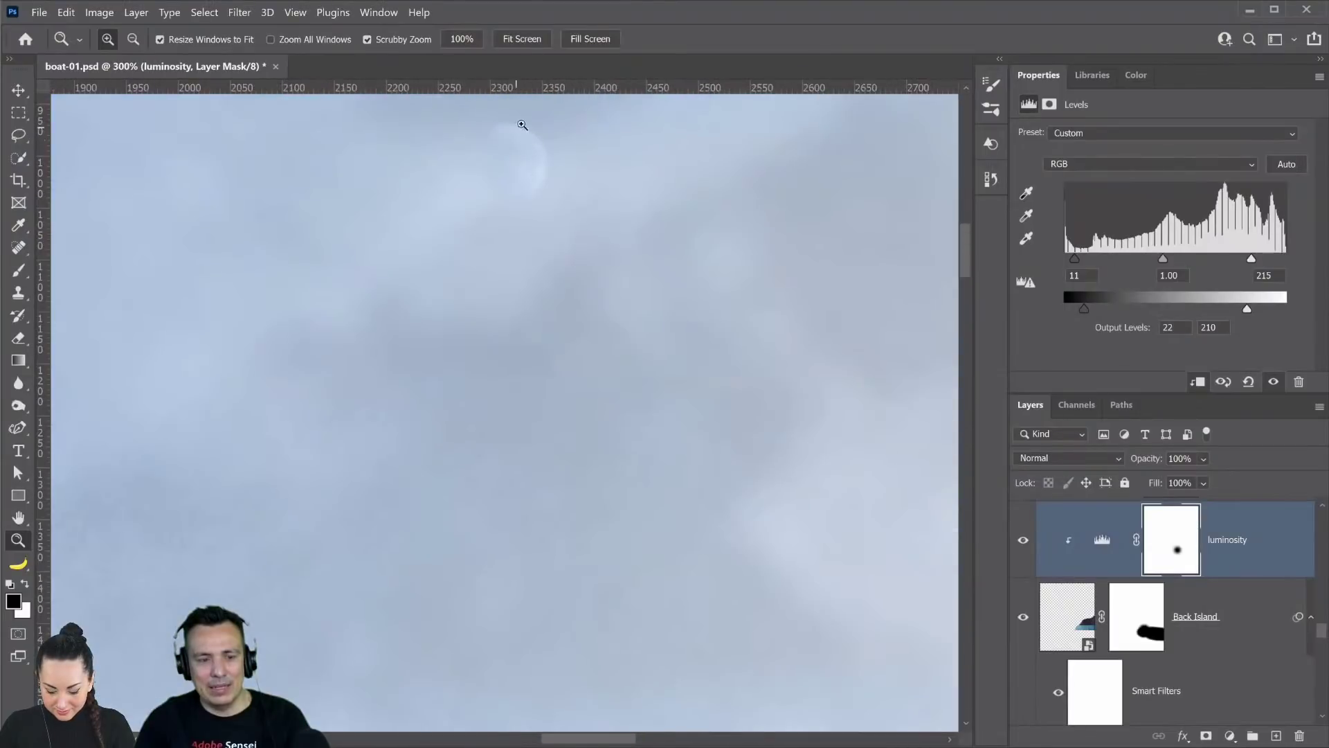
right_click(700, 223)
left_click(720, 230)
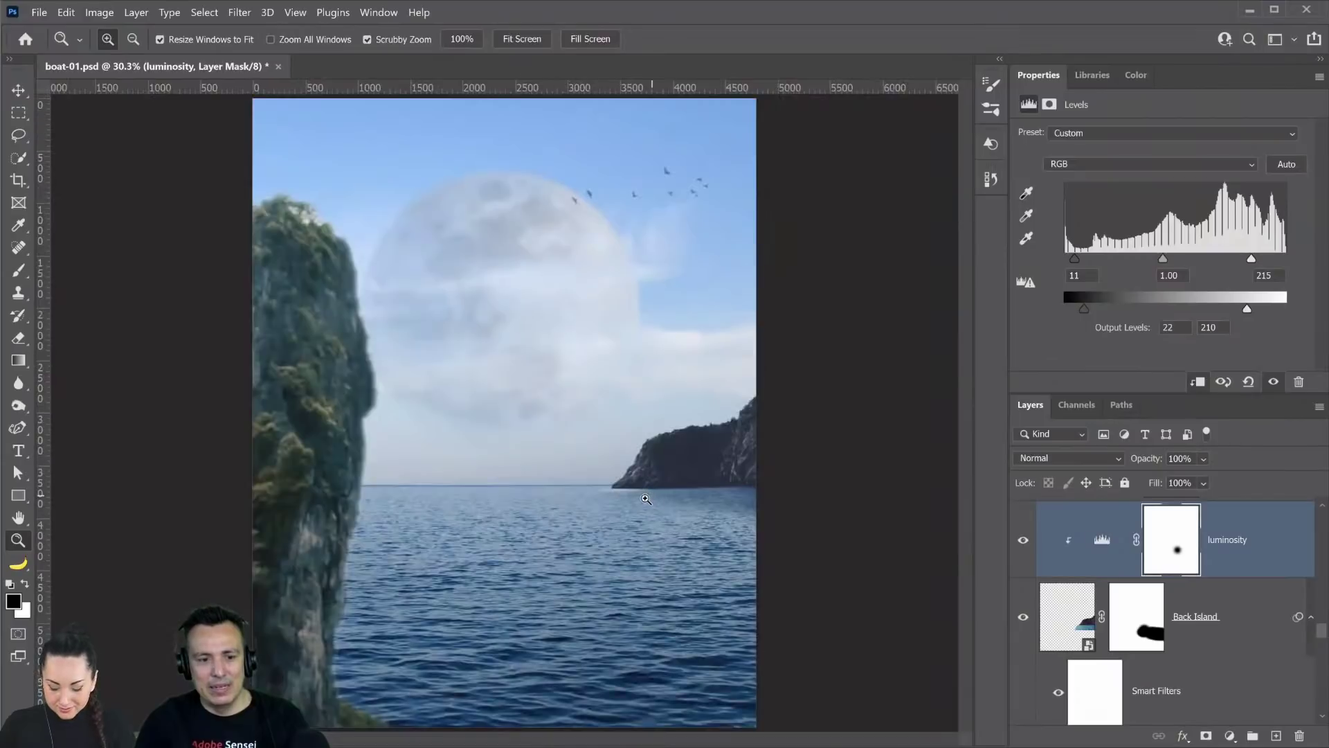
- Set the white output level of the luminosity Levels layer to 228 to brighten the back island
left_click(647, 493)
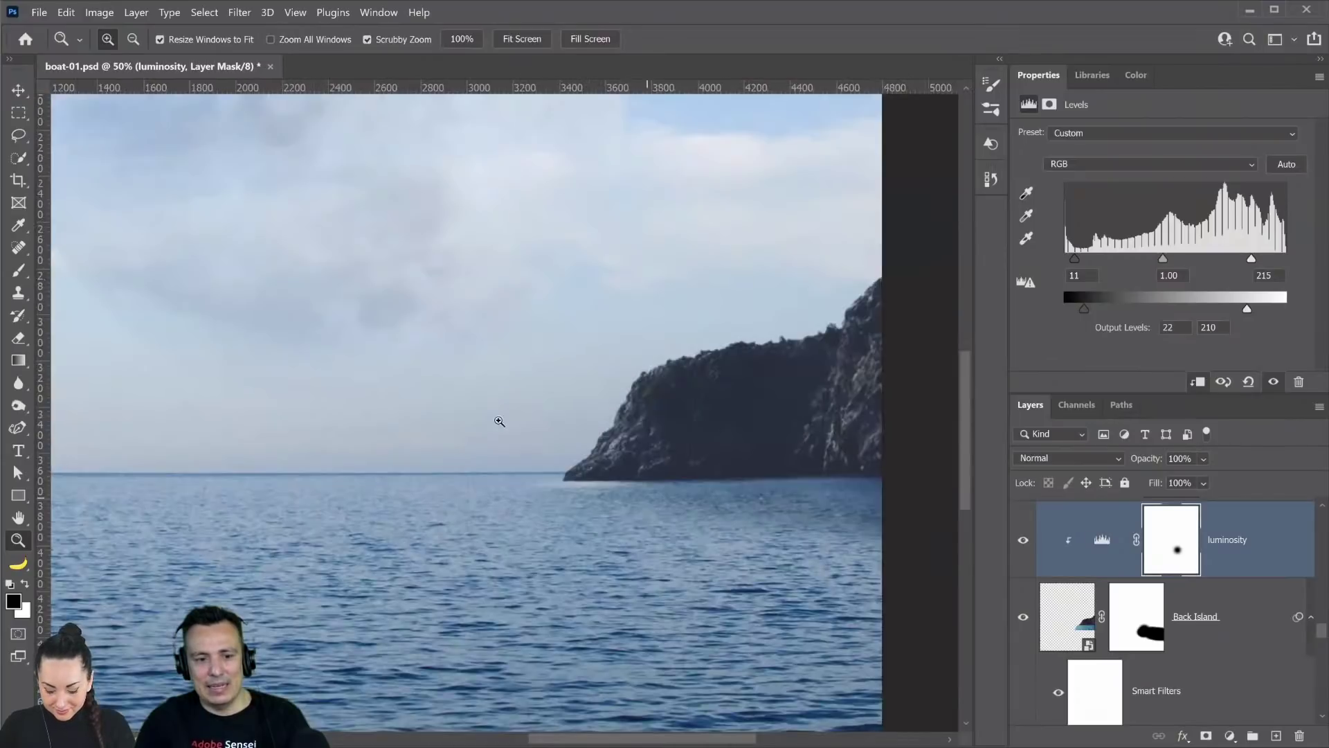
right_click(817, 427)
left_click(835, 428)
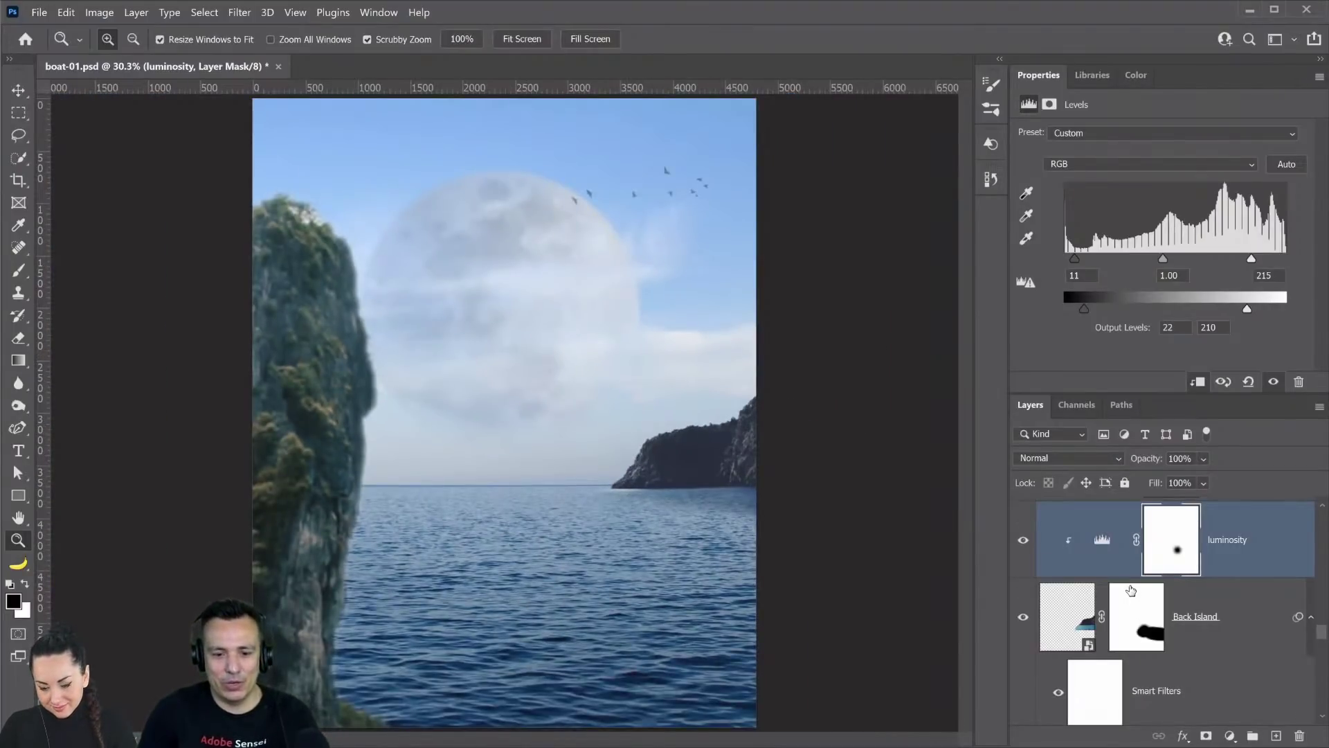
scroll(1130, 590, "down", 2)
scroll(1131, 589, "up", 3)
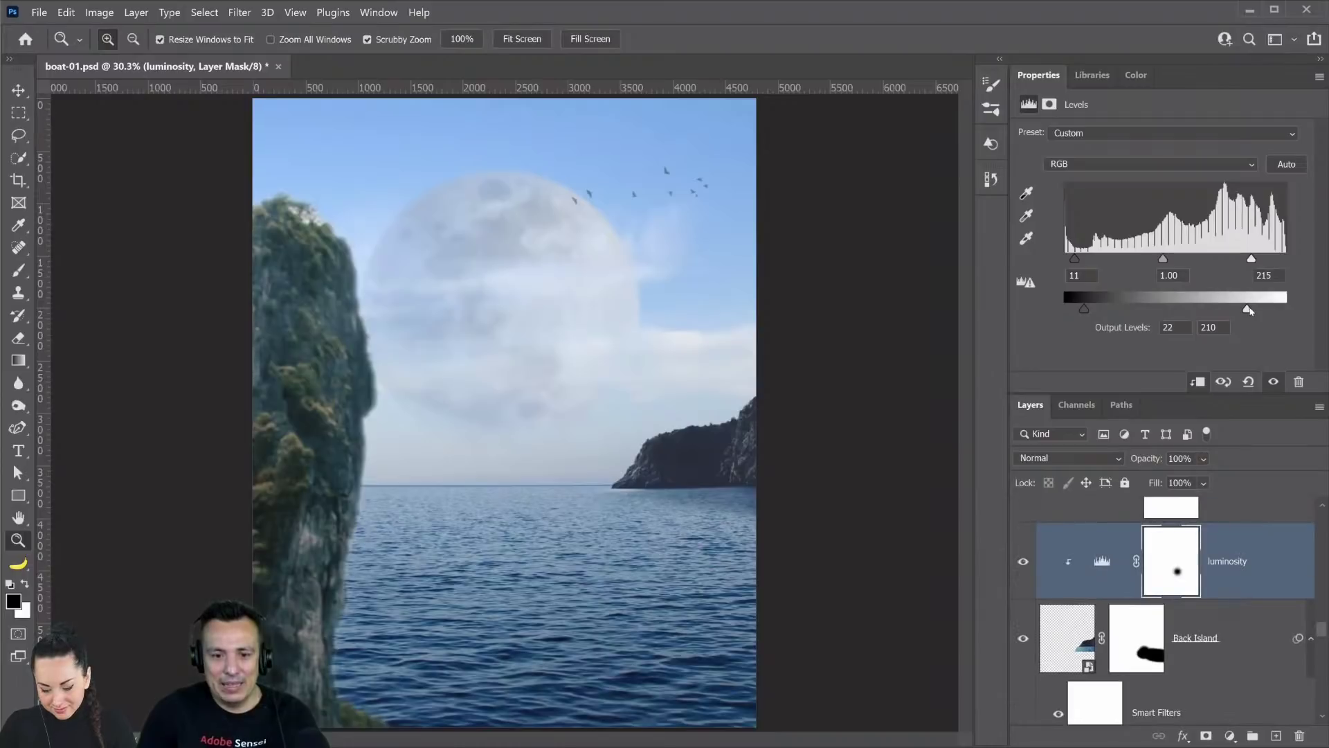
left_click_drag(1250, 309, 1263, 313)
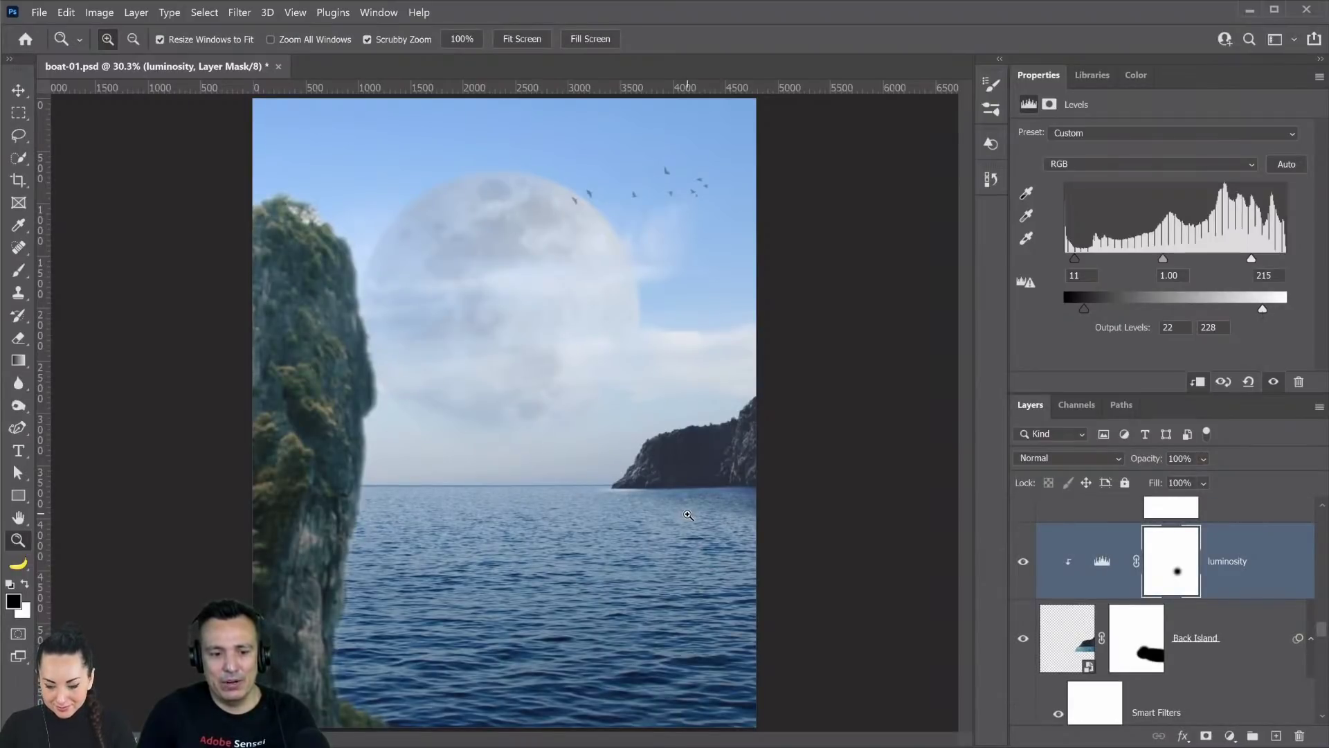
- Examine the back island's ridge, its waterline and the surrounding water at 300%, and check the whole composite
left_click(662, 447)
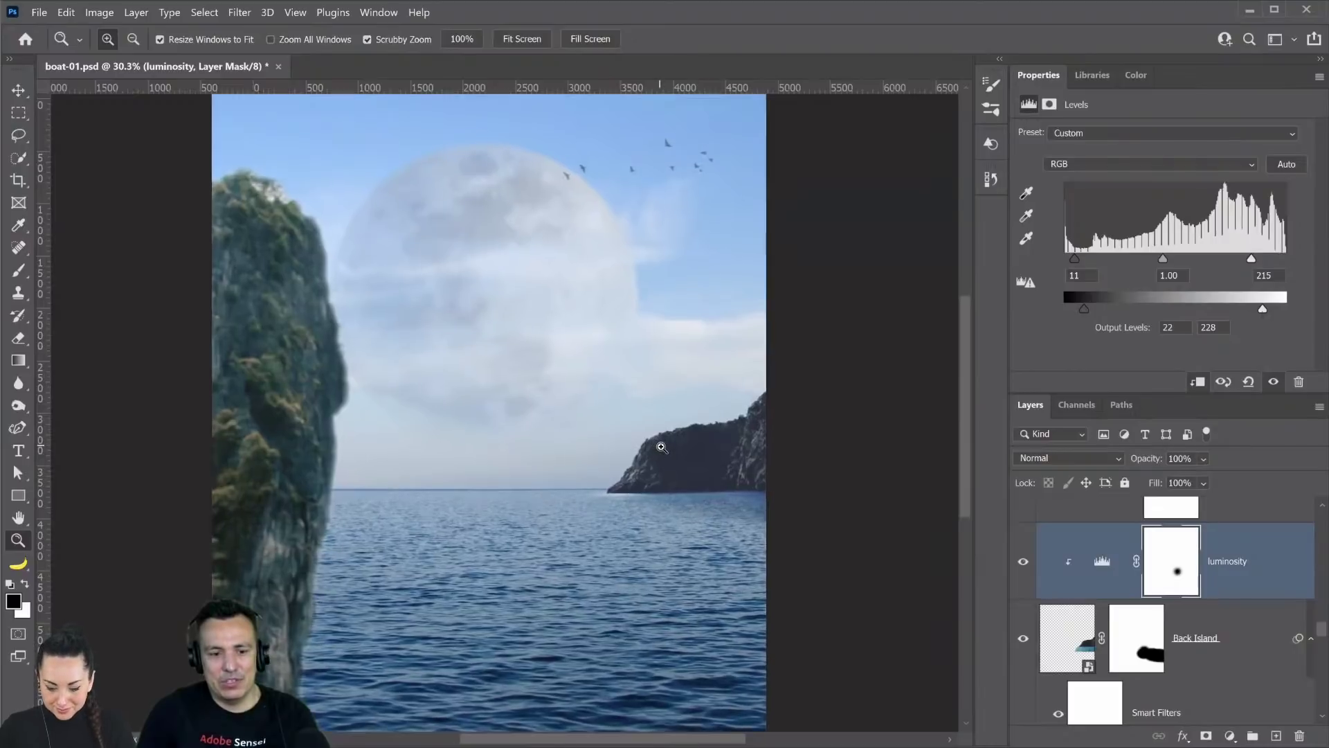
scroll(704, 353, "up", 2)
scroll(609, 425, "up", 5)
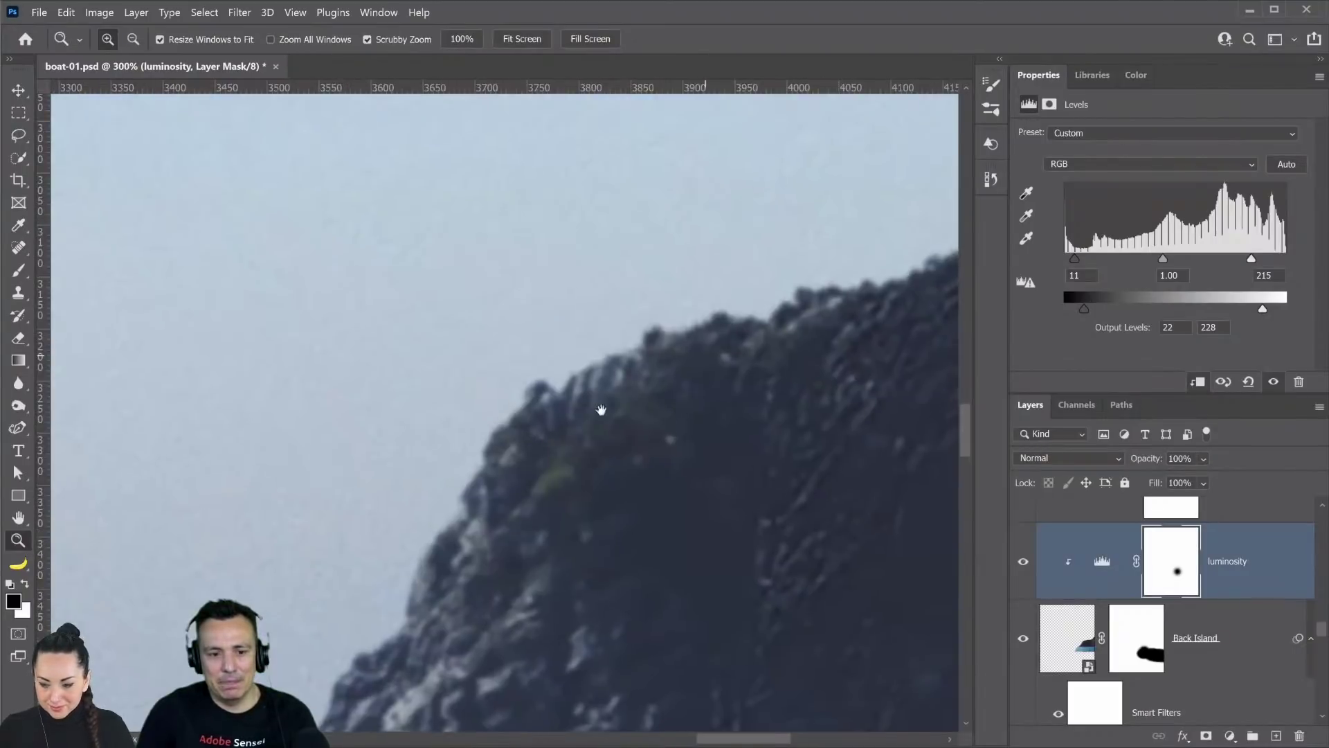
left_click_drag(601, 410, 519, 425)
left_click_drag(720, 395, 528, 433)
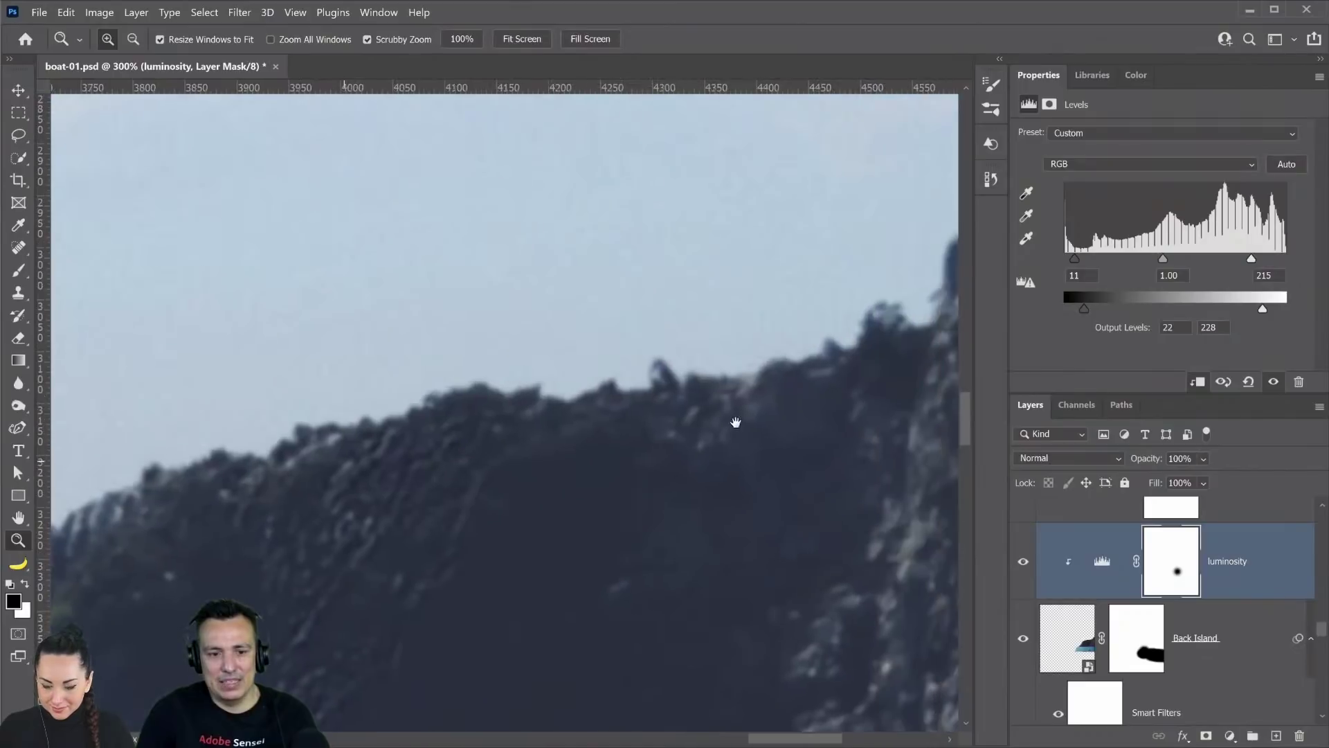
left_click_drag(736, 421, 735, 350)
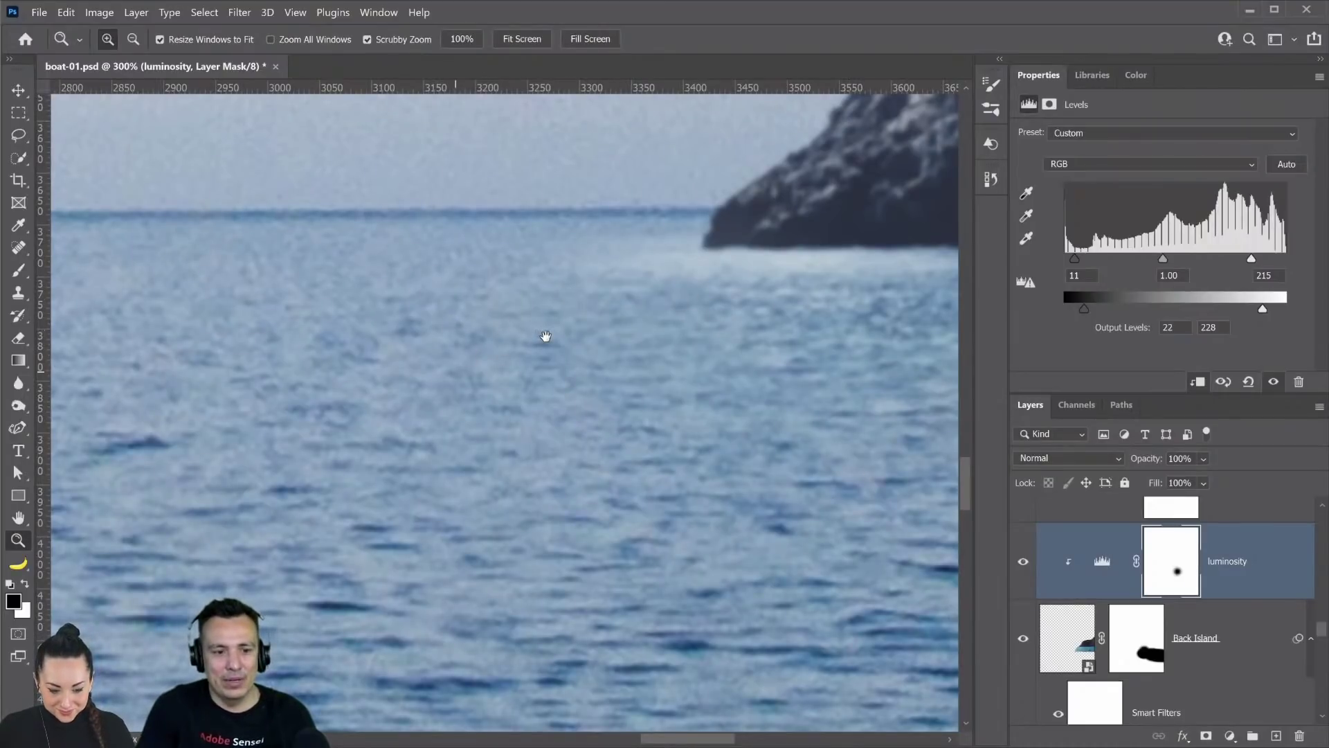
left_click_drag(545, 337, 595, 362)
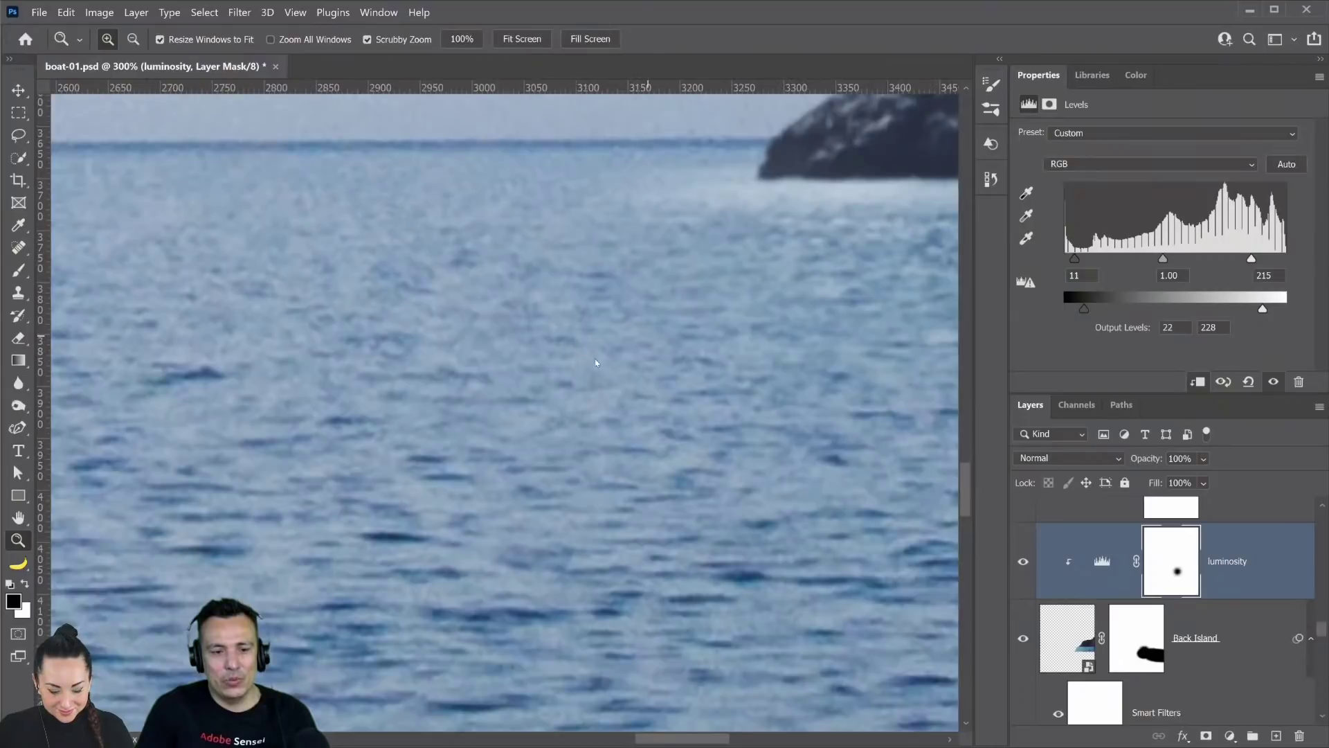
right_click(594, 361)
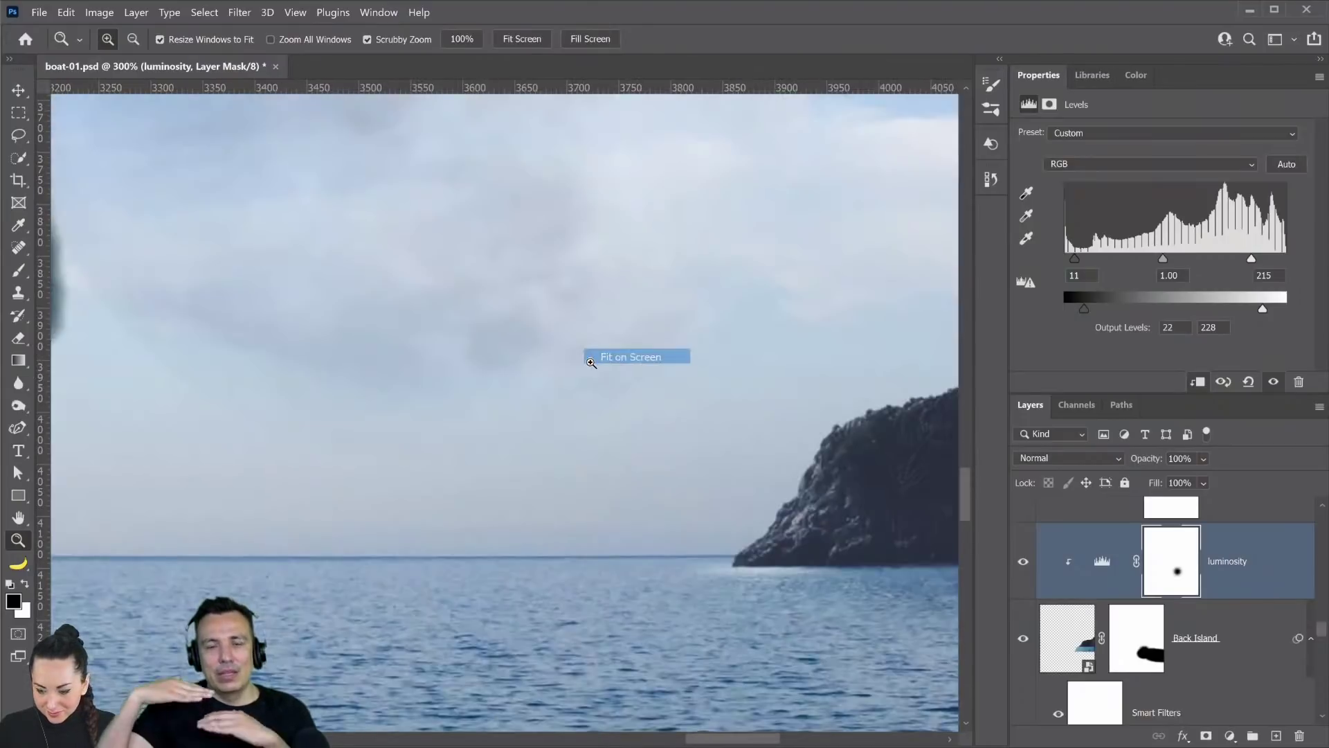
left_click(591, 361)
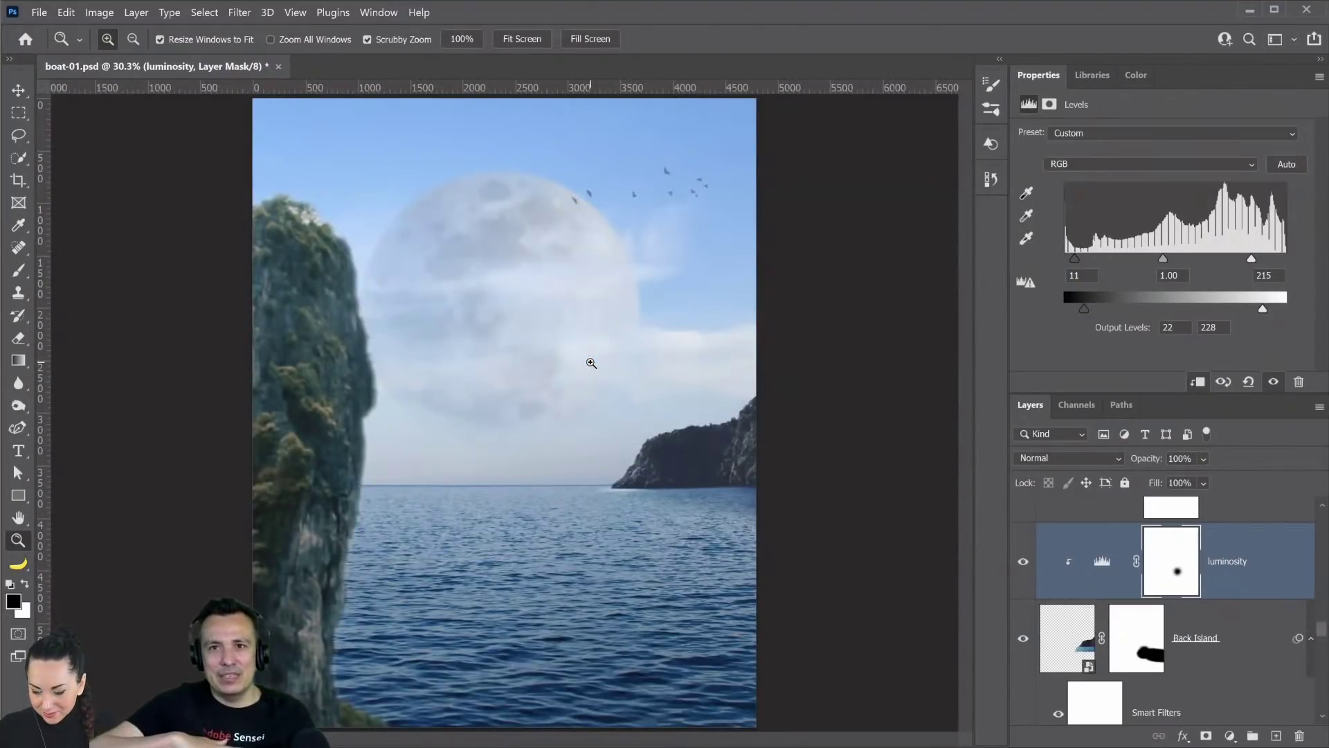
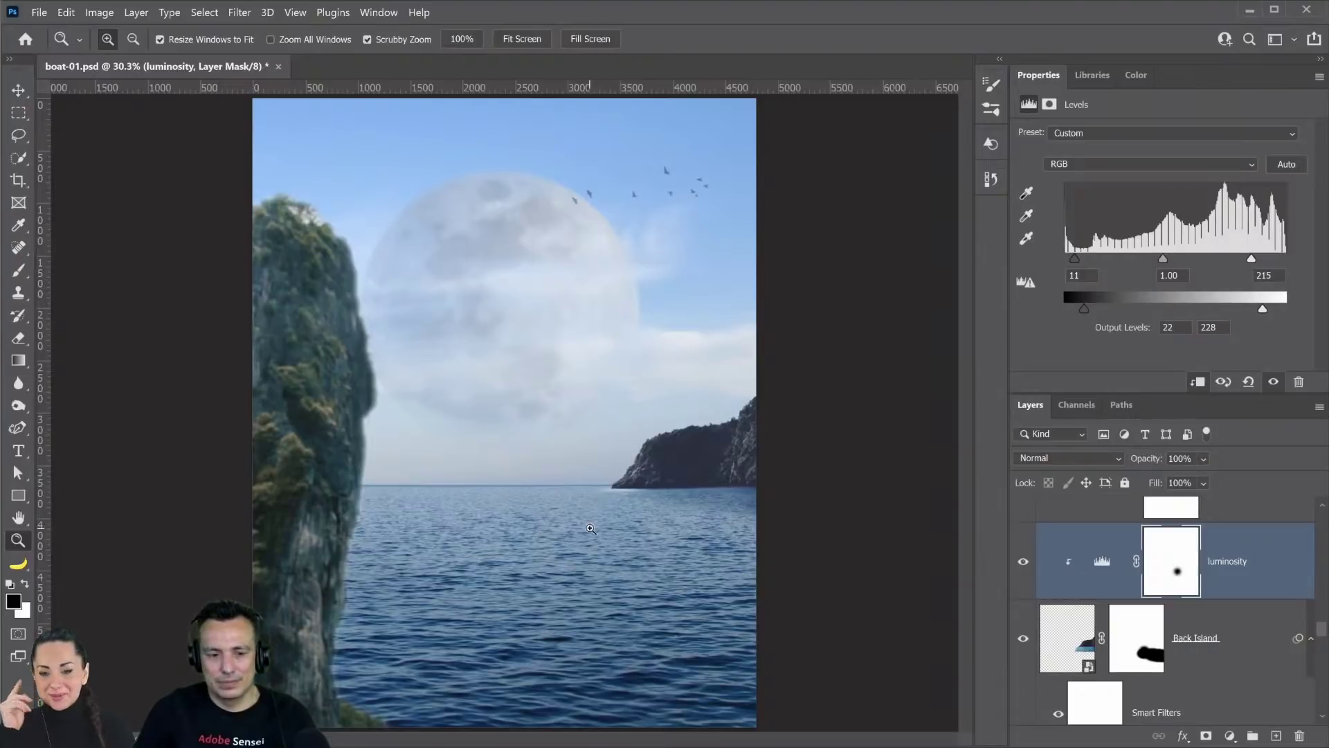
- Select the Front Island layer from the rock in the image and delete its layer mask
left_click(612, 495)
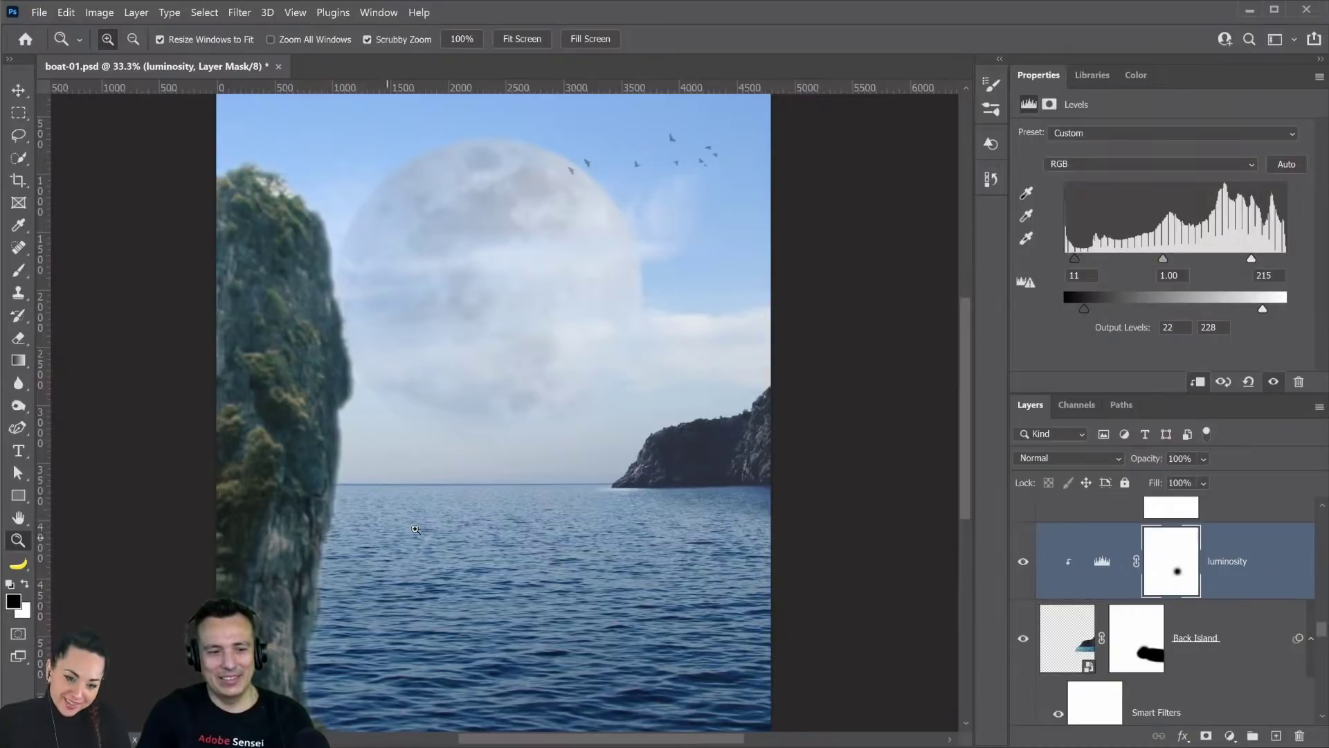
scroll(1122, 591, "up", 1)
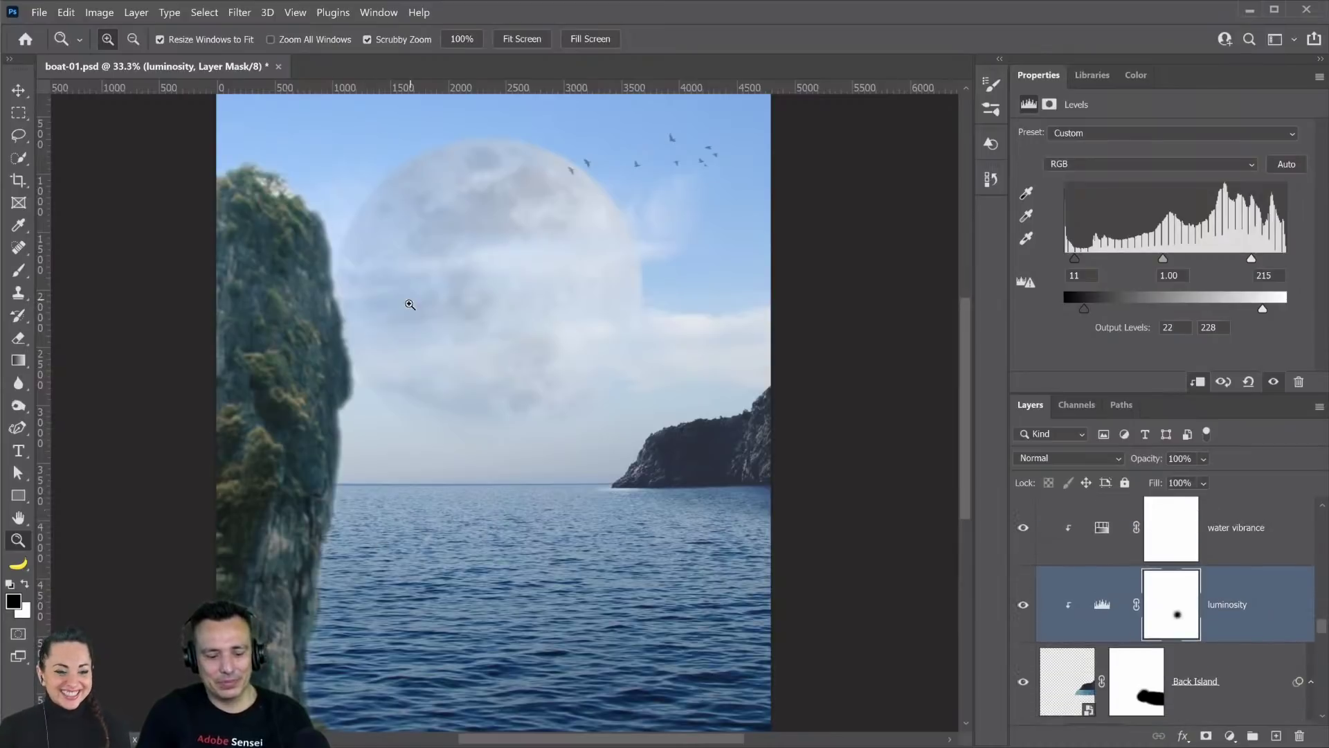
key("v")
right_click(286, 354)
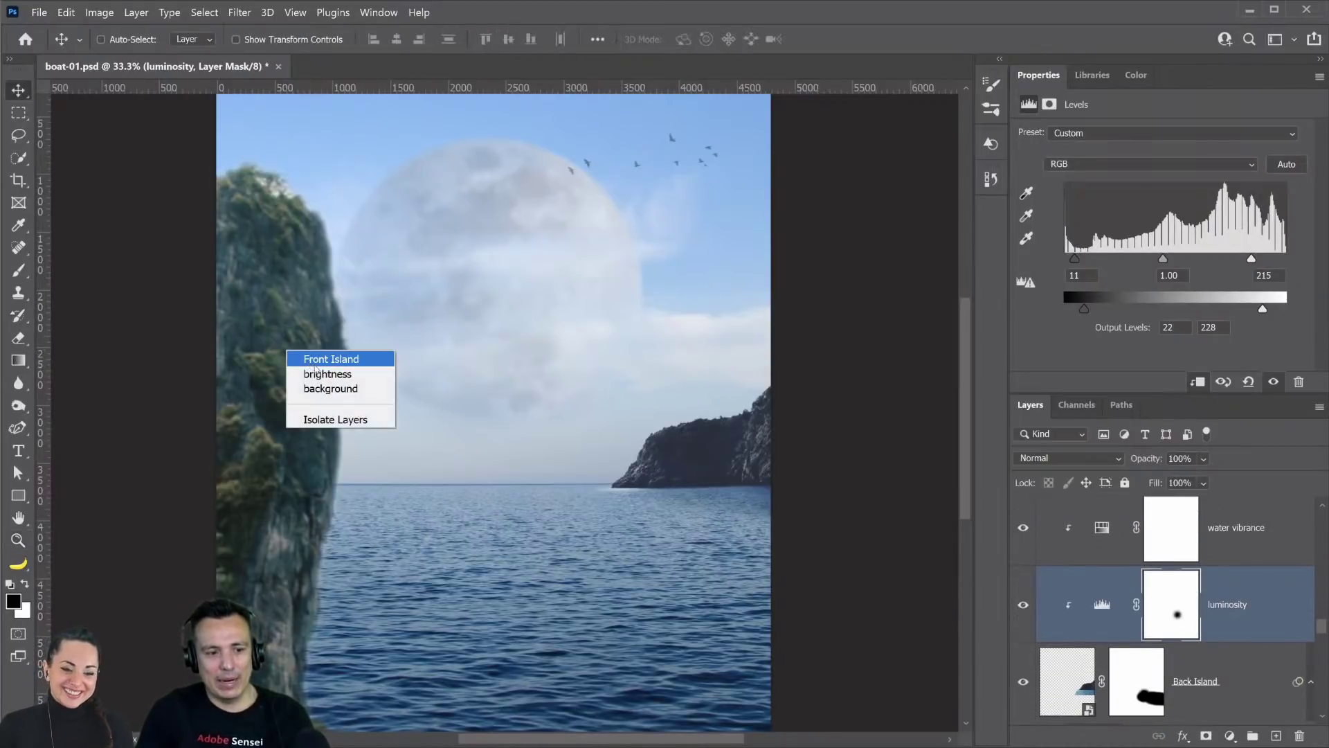
left_click(316, 360)
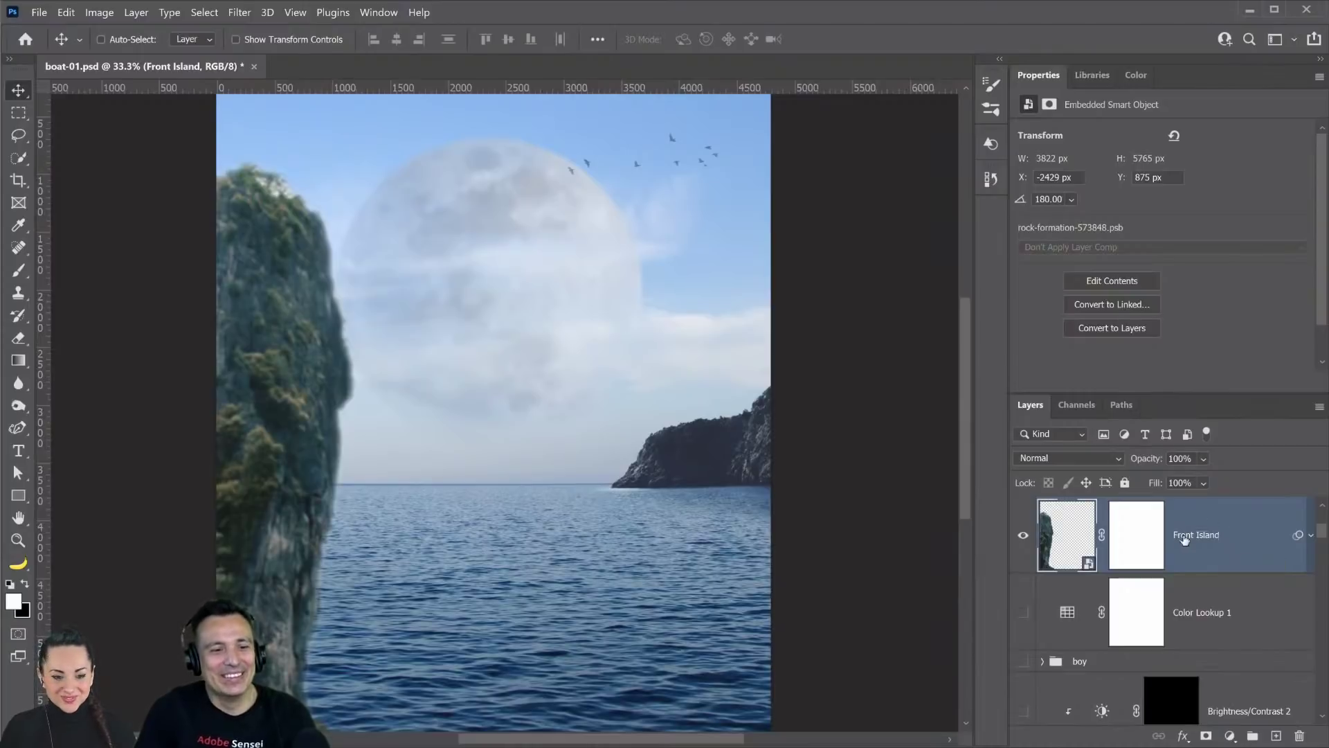
left_click(1143, 538)
right_click(1143, 539)
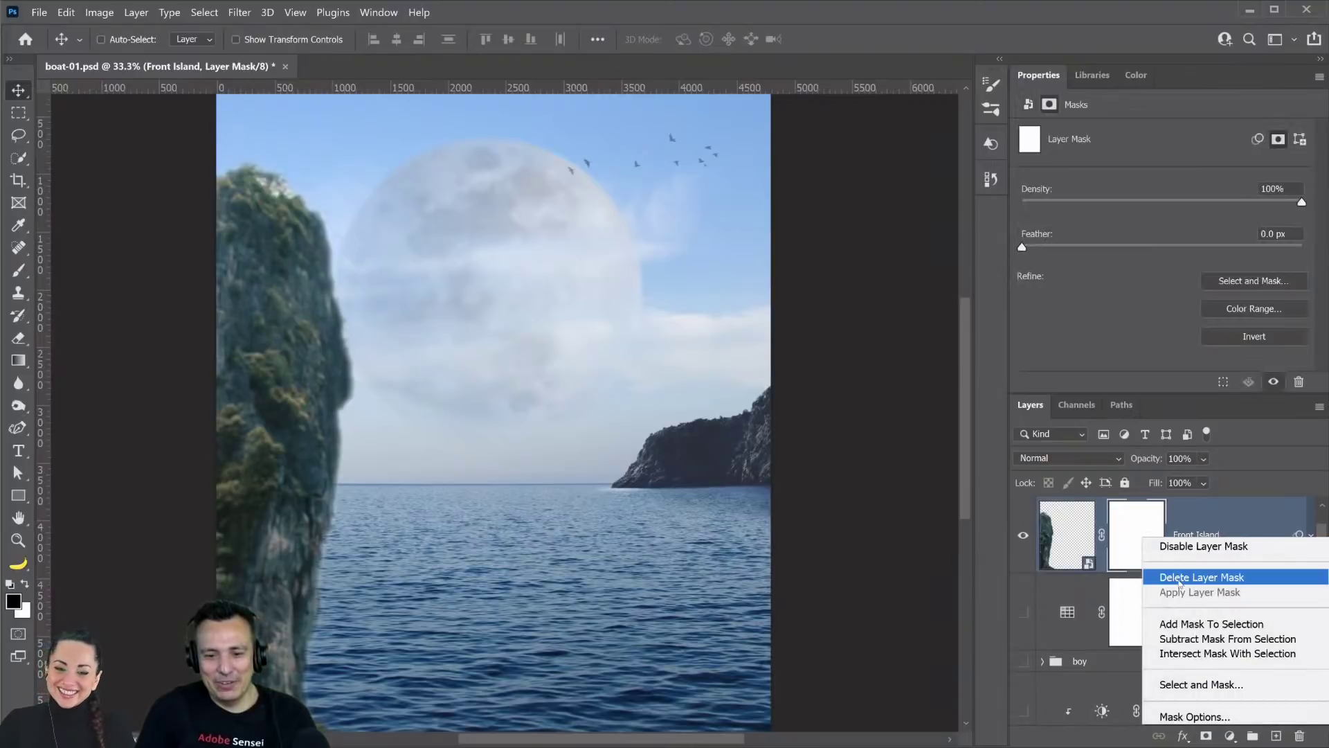
left_click(1120, 542)
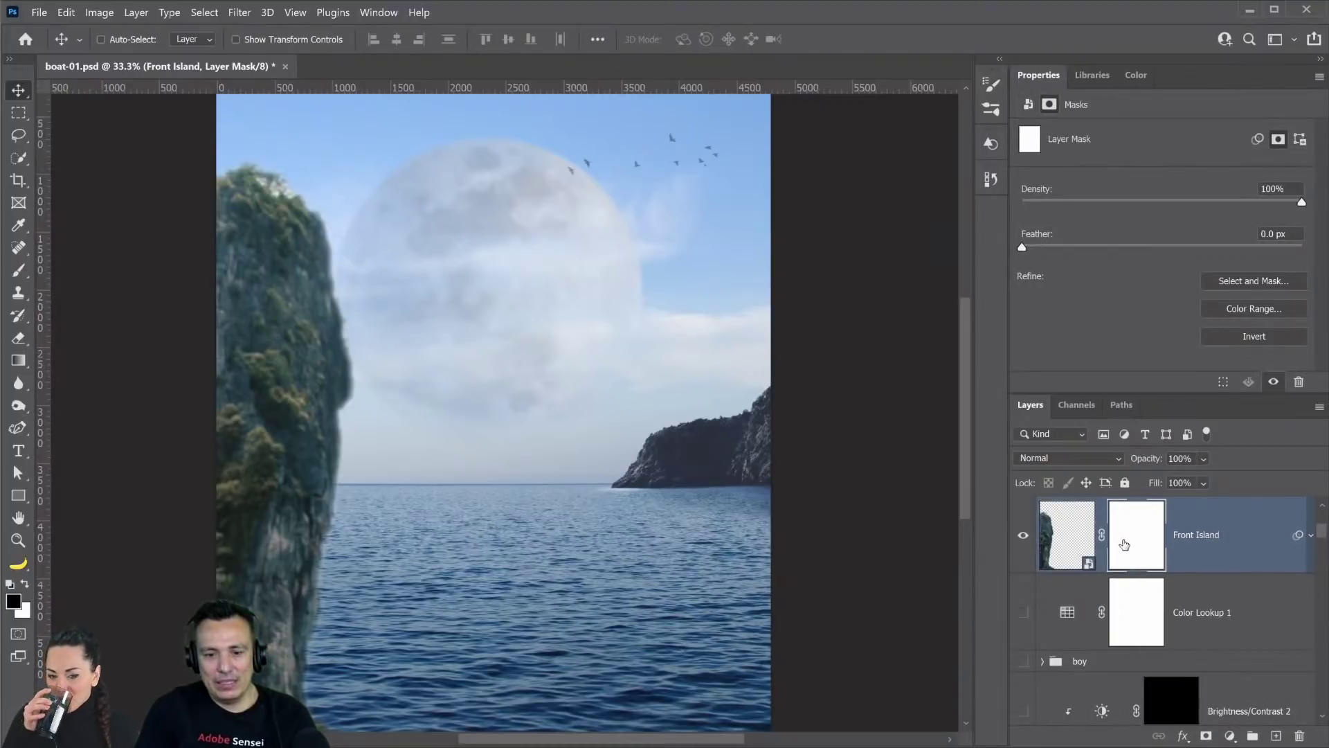
right_click(1124, 544)
left_click(1171, 581)
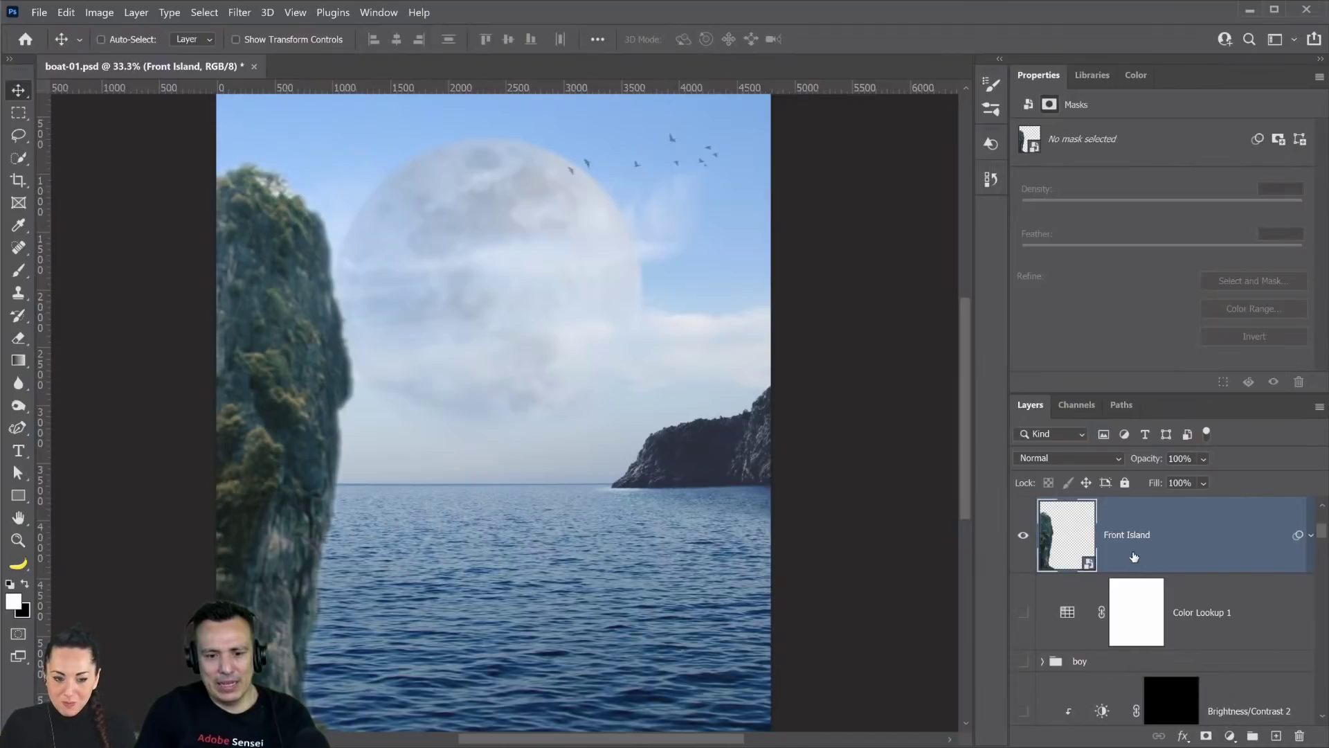
- Open the contents of the Front Island smart object for editing, with the upper part of the rock formation in close view
double_click(1066, 536)
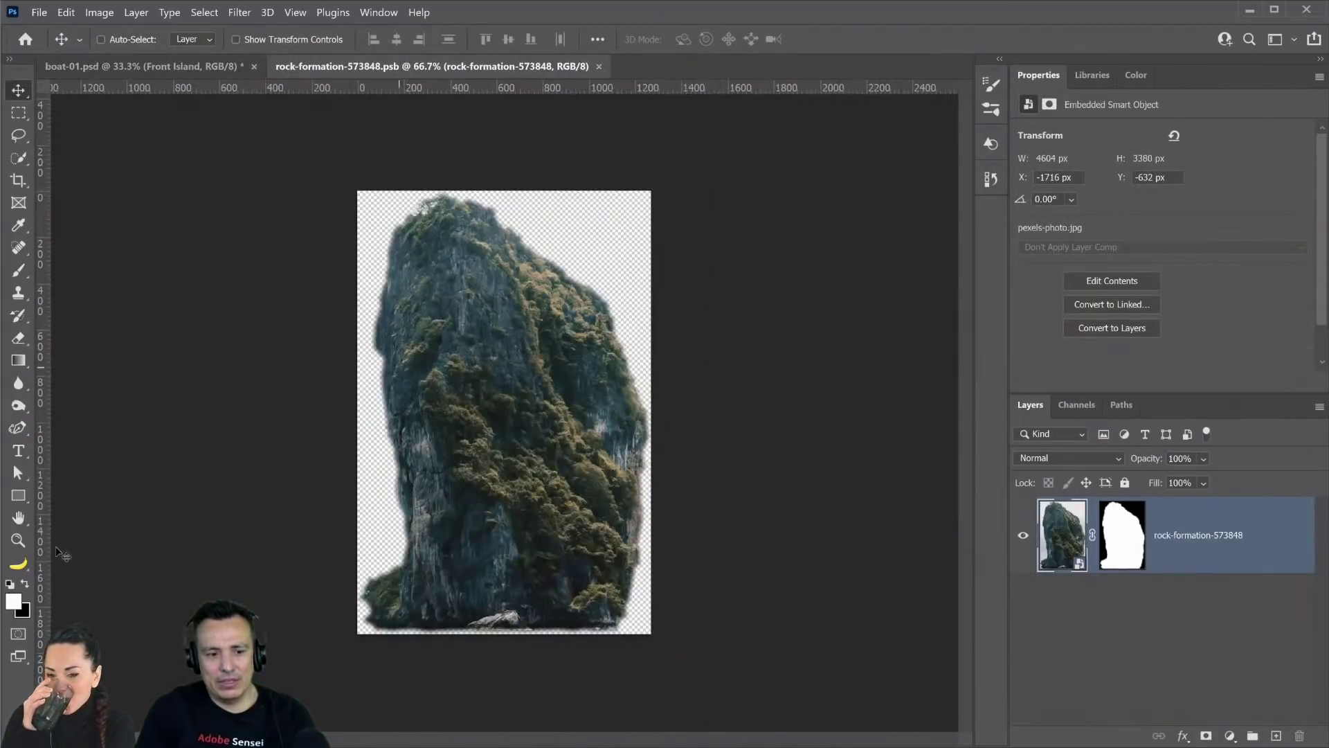
left_click(18, 540)
left_click_drag(370, 275, 483, 178)
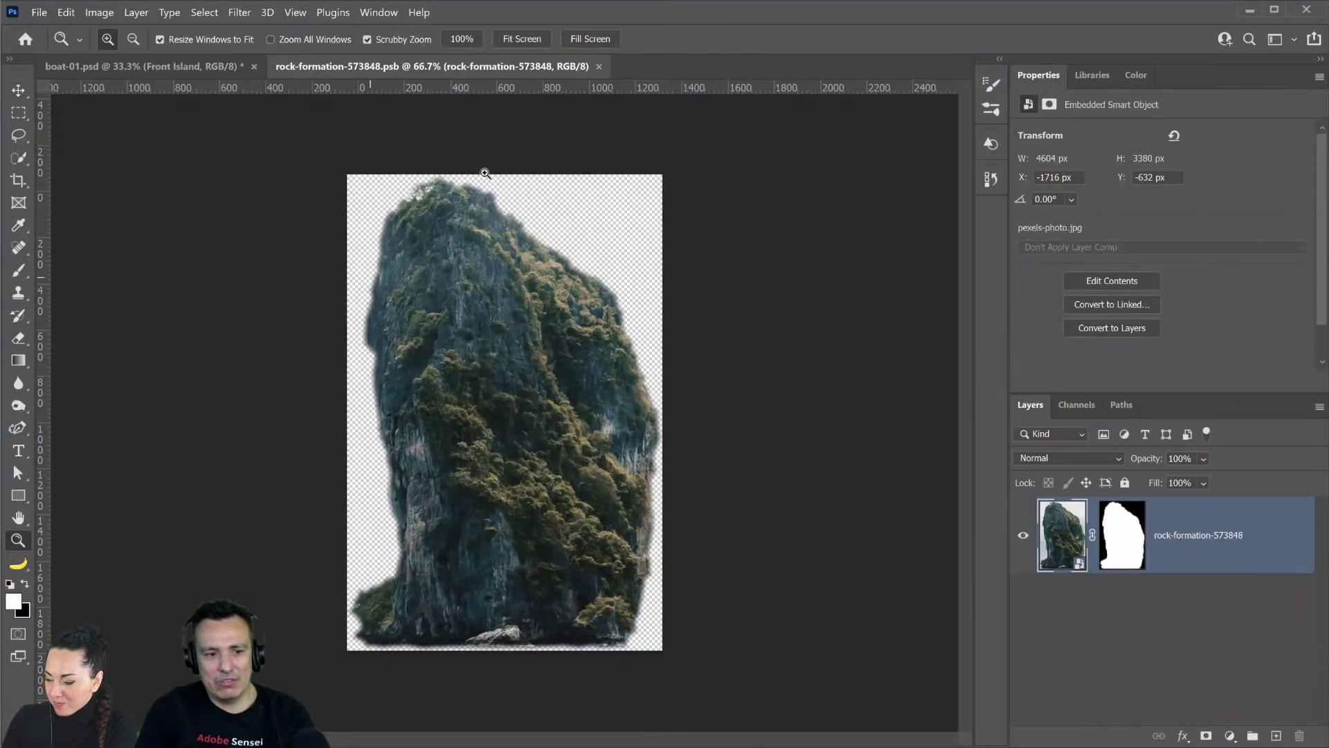
left_click(526, 479)
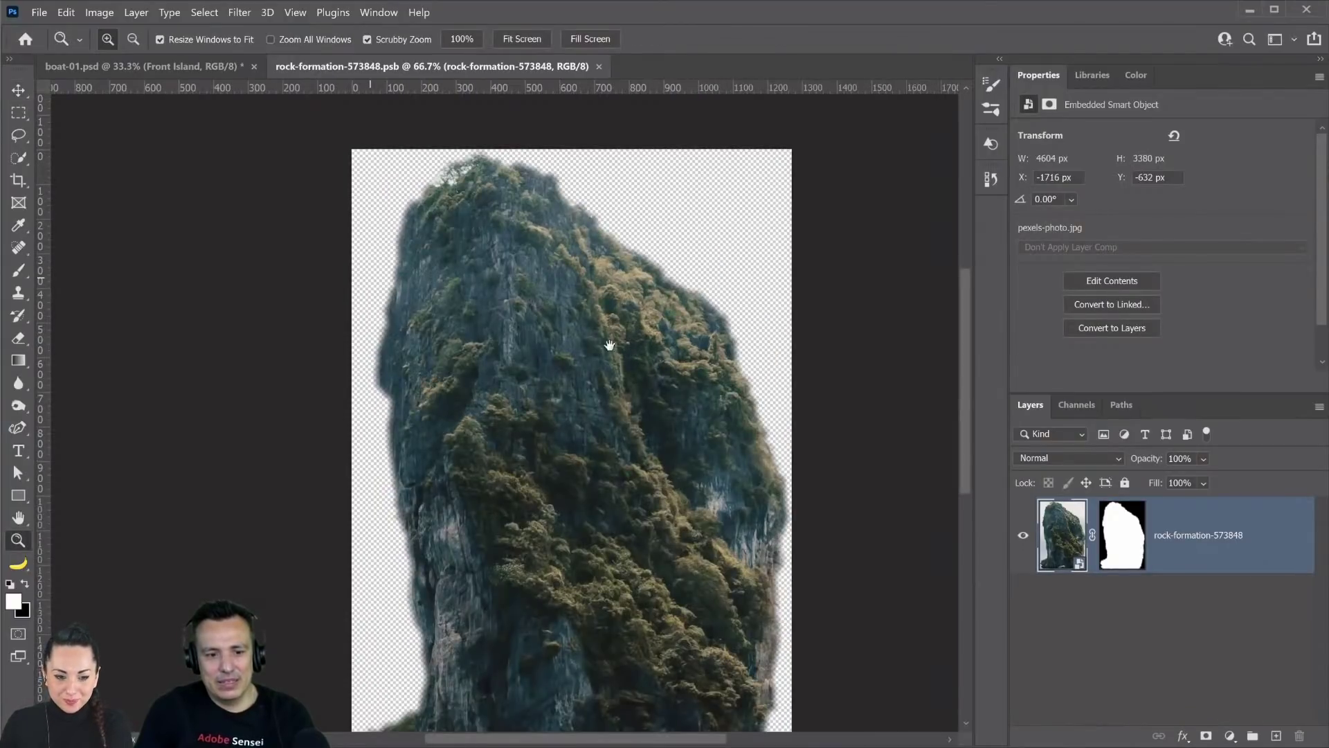
- Examine the rock's existing cutout edge up close and delete the rock-formation layer's mask
key("ctrl+plus")
key("ctrl+plus")
key("ctrl+plus")
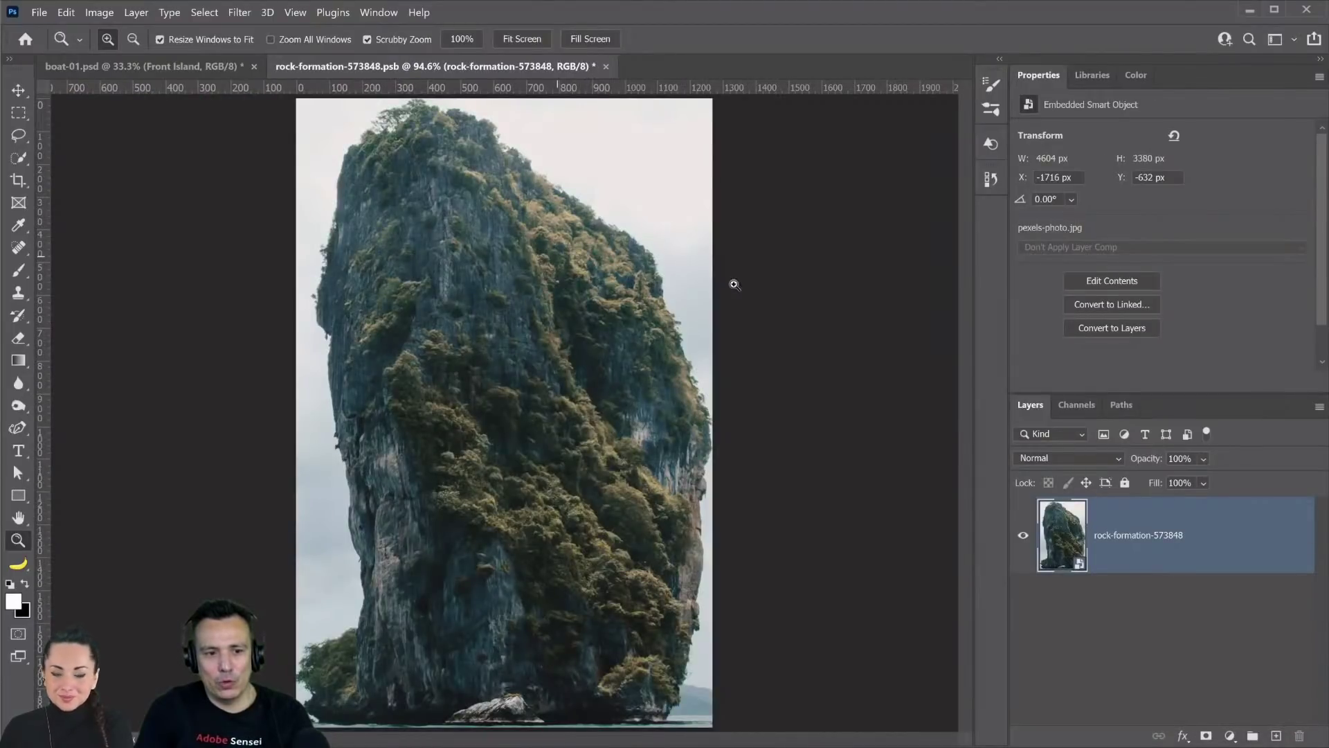
- Compare the Red, Green and Blue channels of the rock photo for contrast between rock and sky
left_click(1074, 407)
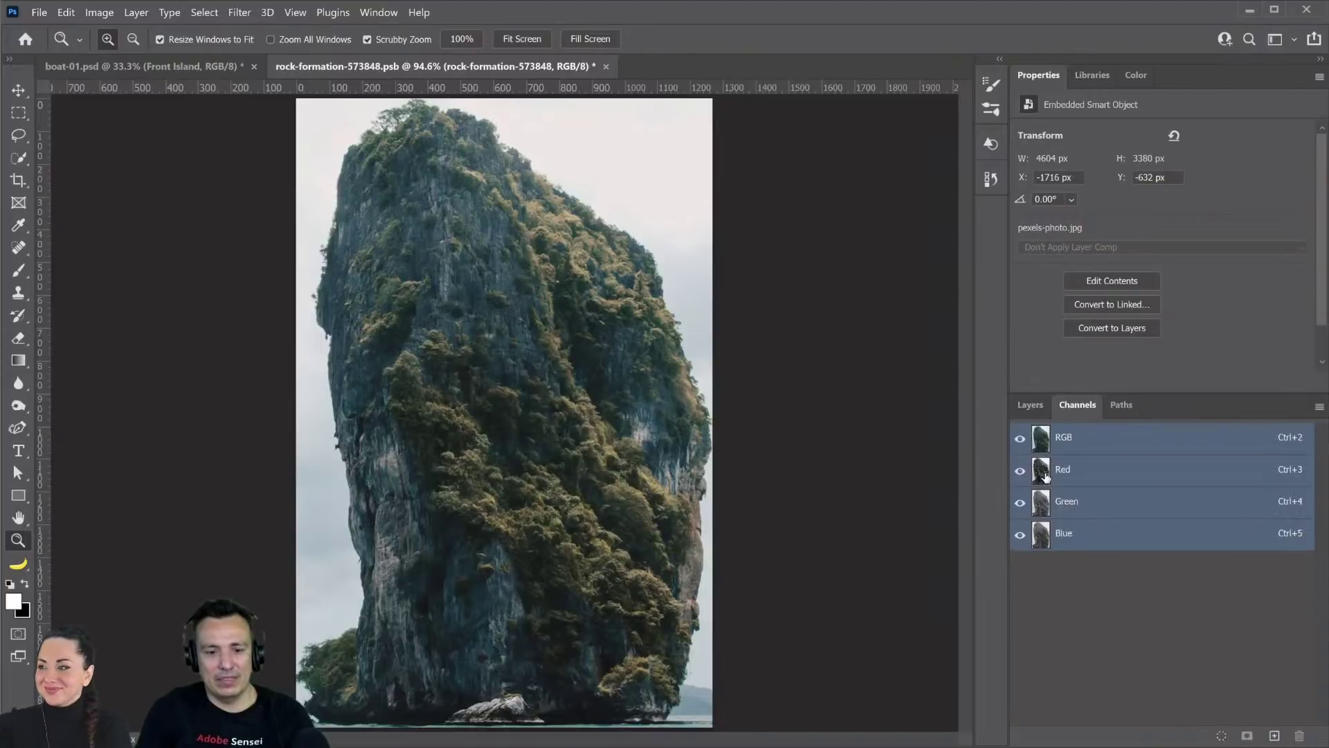
left_click(1046, 477)
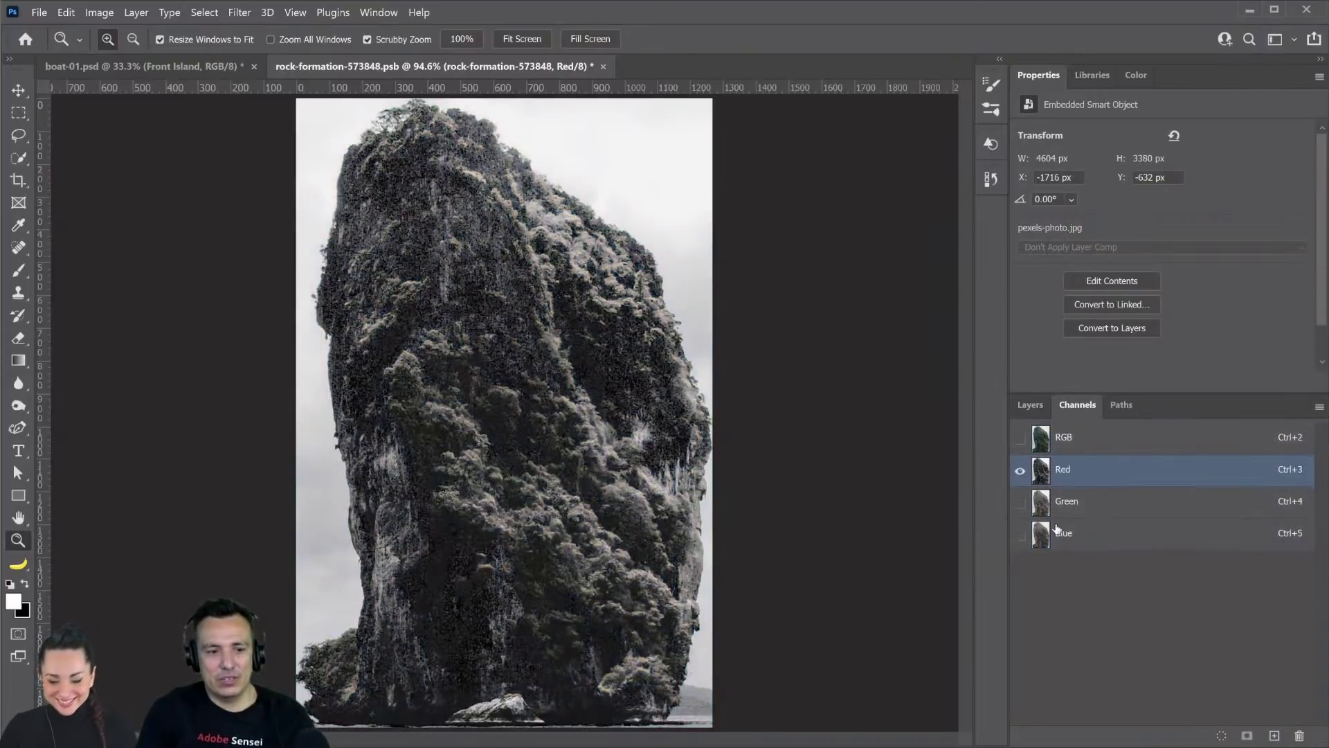
left_click(1053, 512)
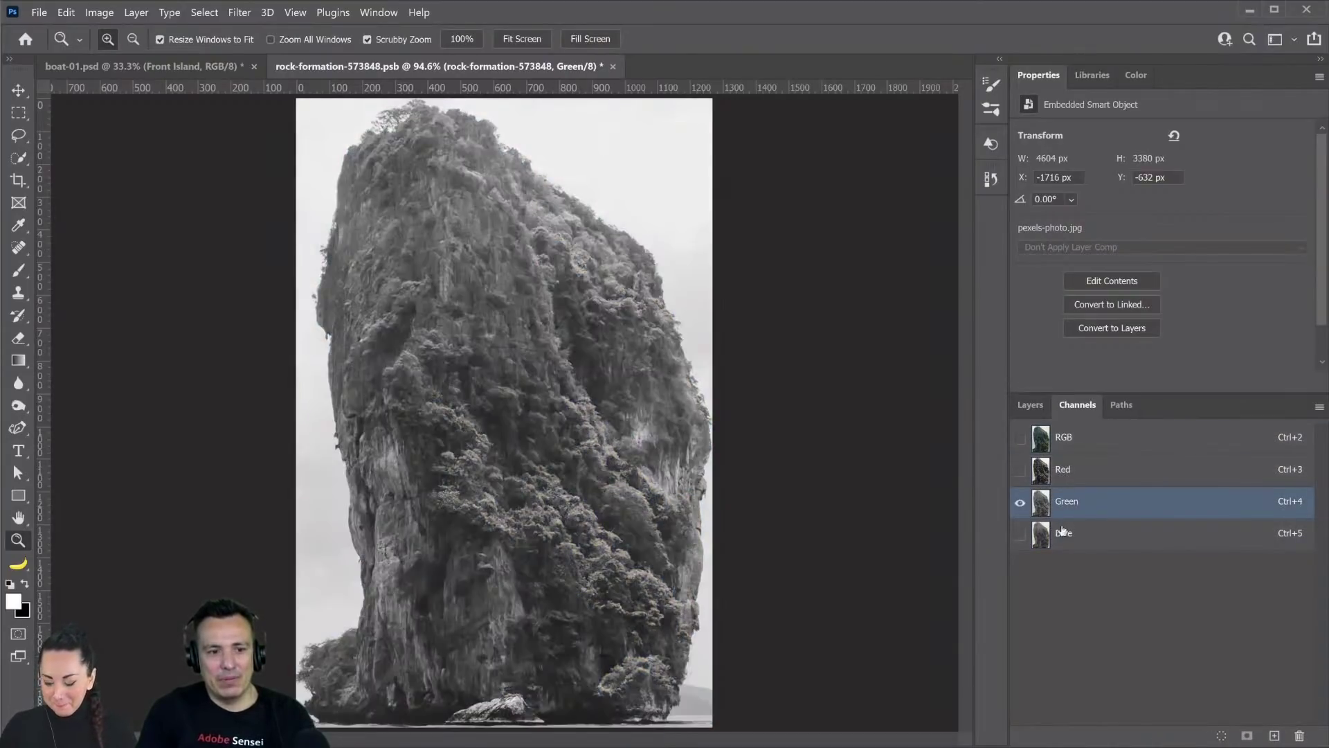
left_click(1064, 540)
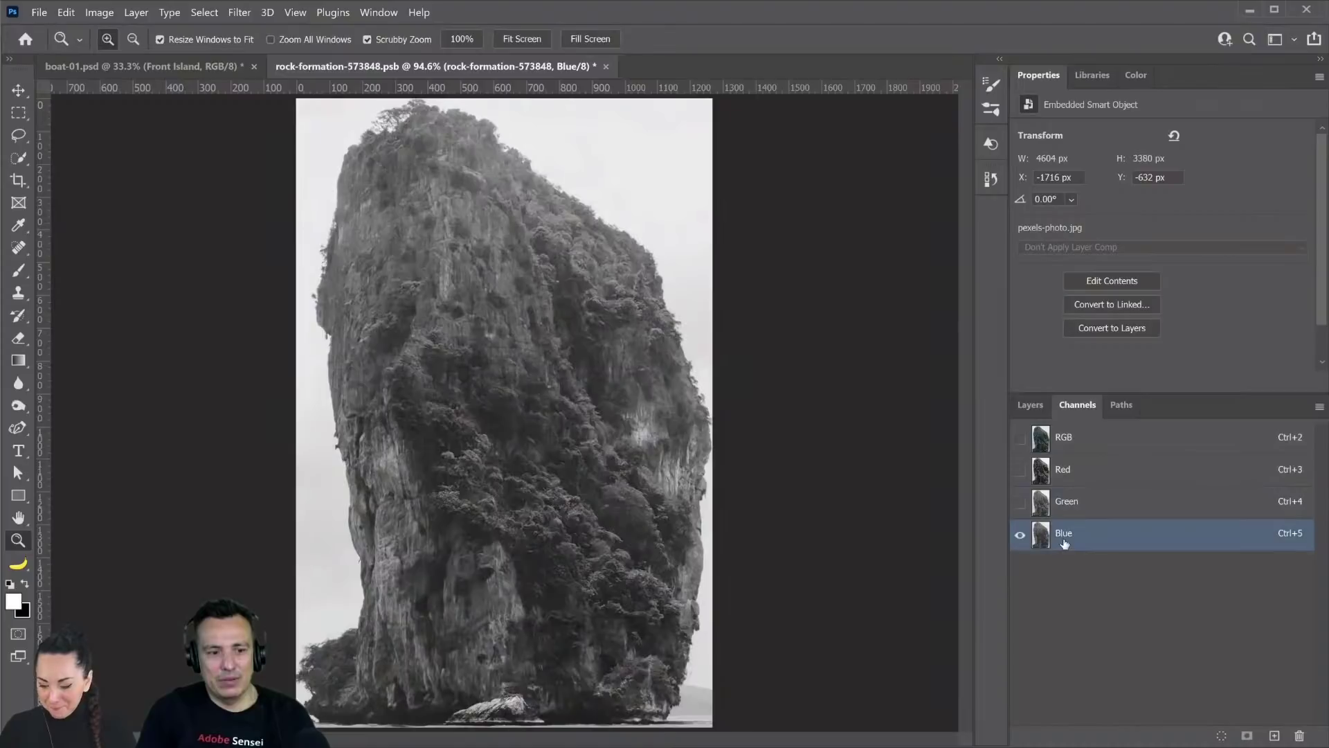
left_click(1046, 473)
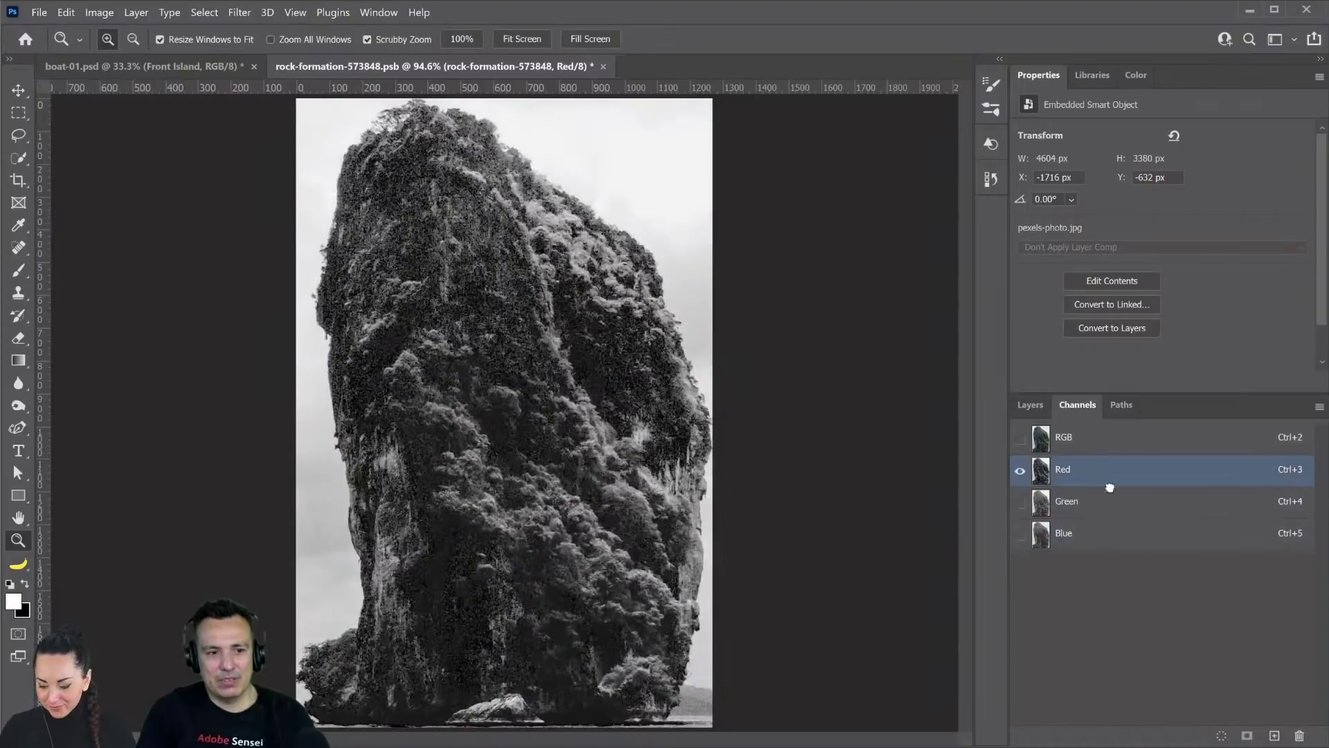
left_click(1061, 533)
left_click(1061, 517)
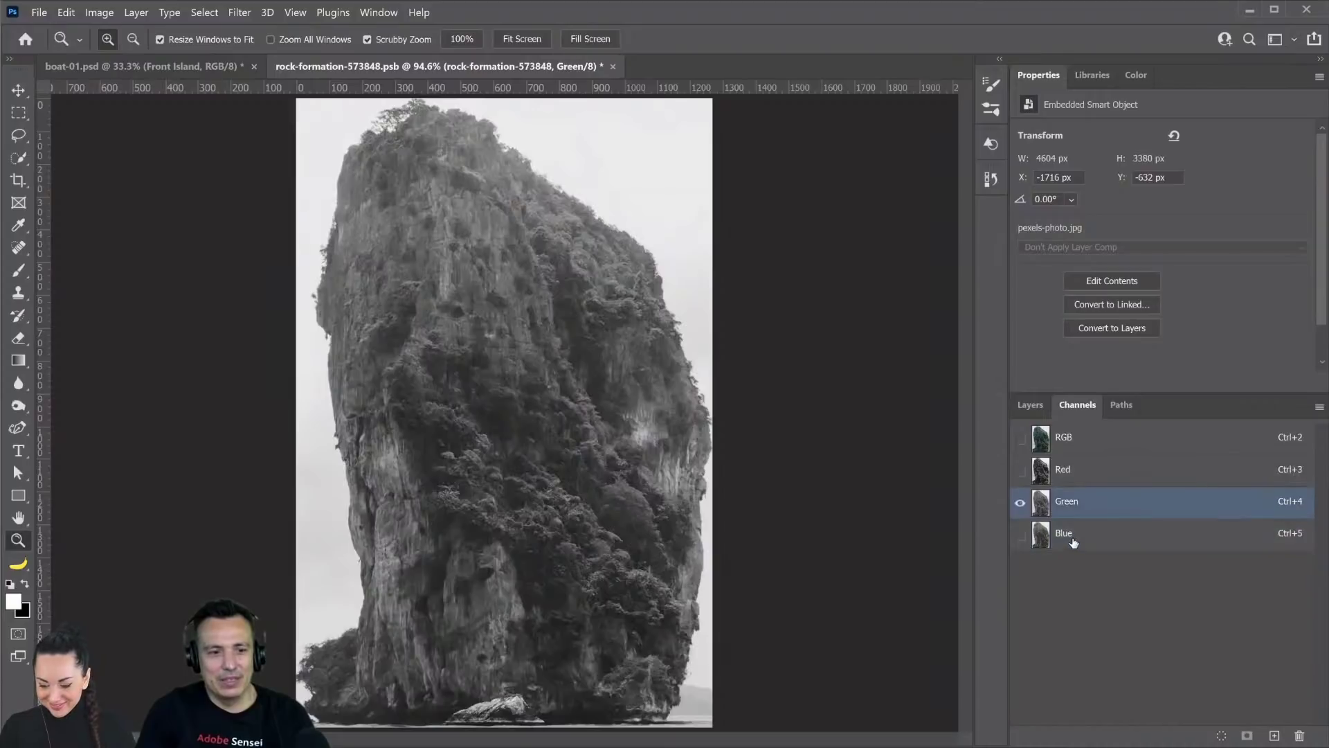
- Duplicate the Blue channel and darken the copy with Apply Image, using Multiply blending at 100% opacity
left_click(1063, 538)
left_click_drag(1063, 539, 1274, 735)
left_click(100, 16)
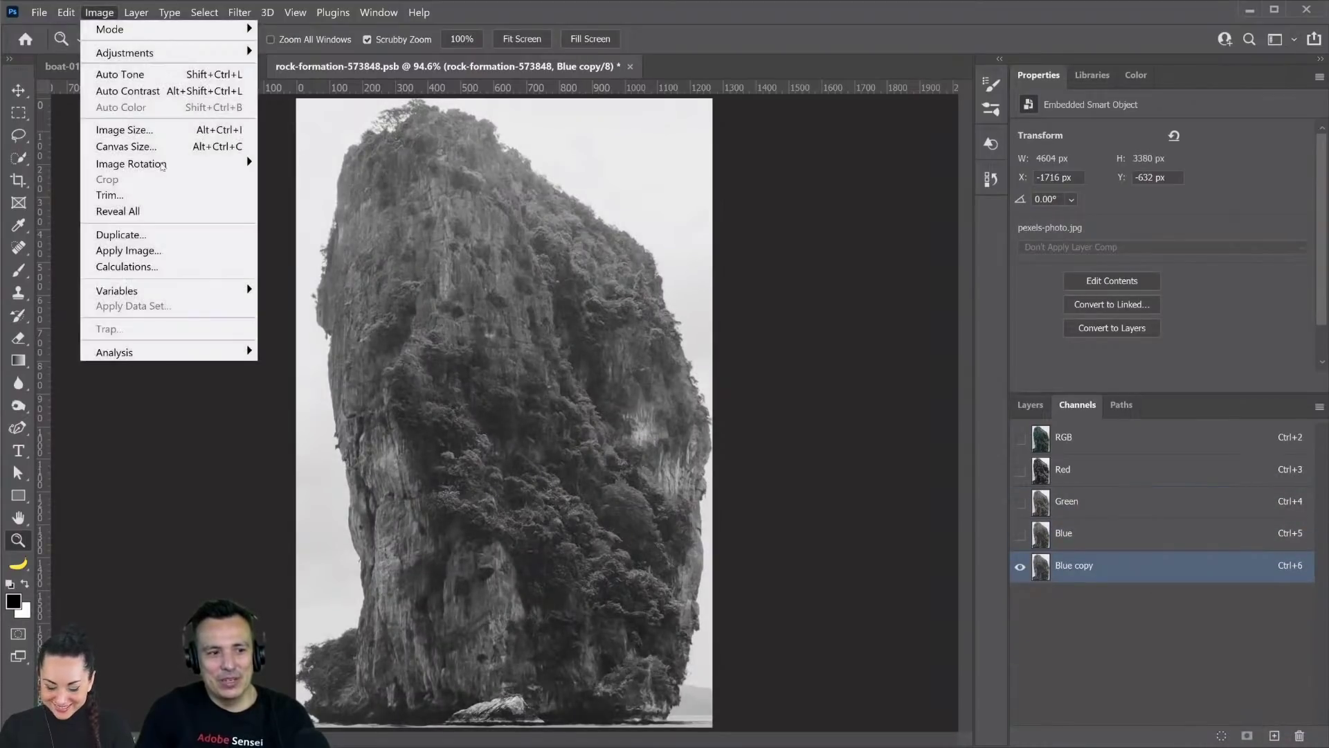
left_click(128, 251)
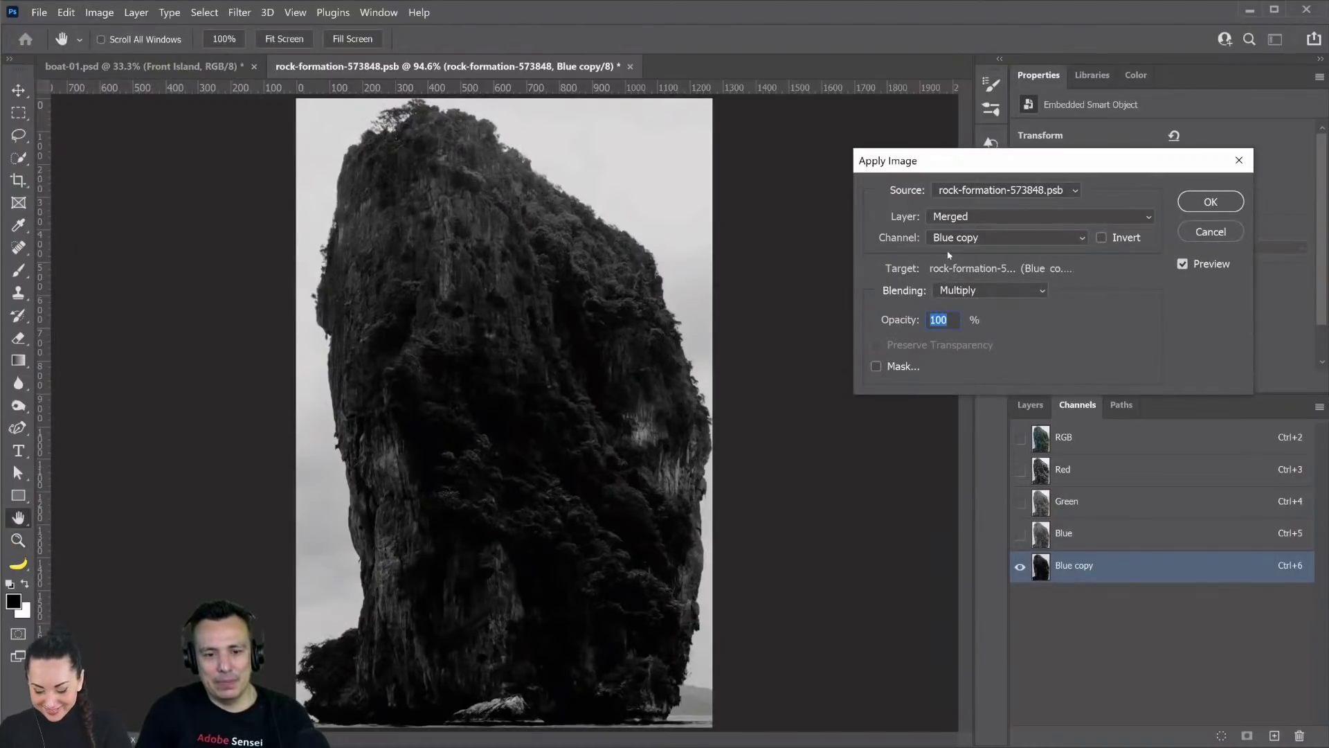
left_click(976, 296)
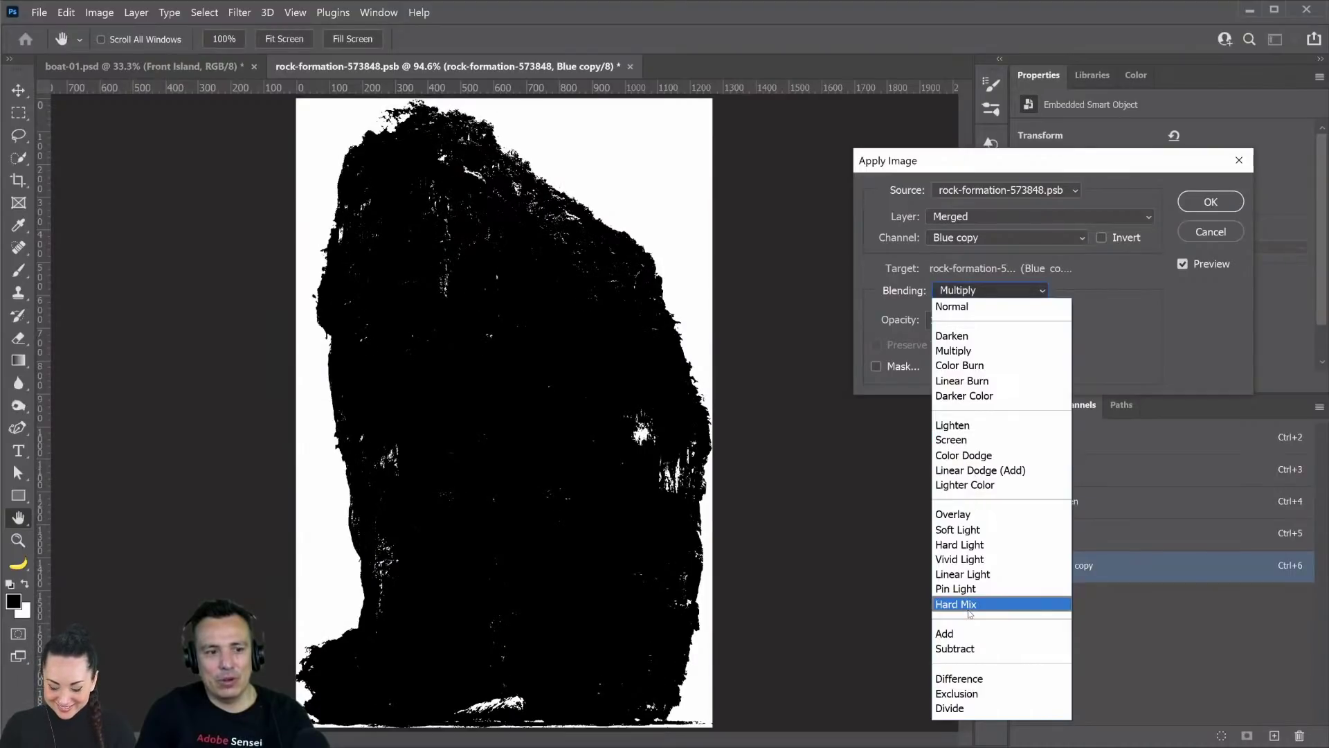
key("Up")
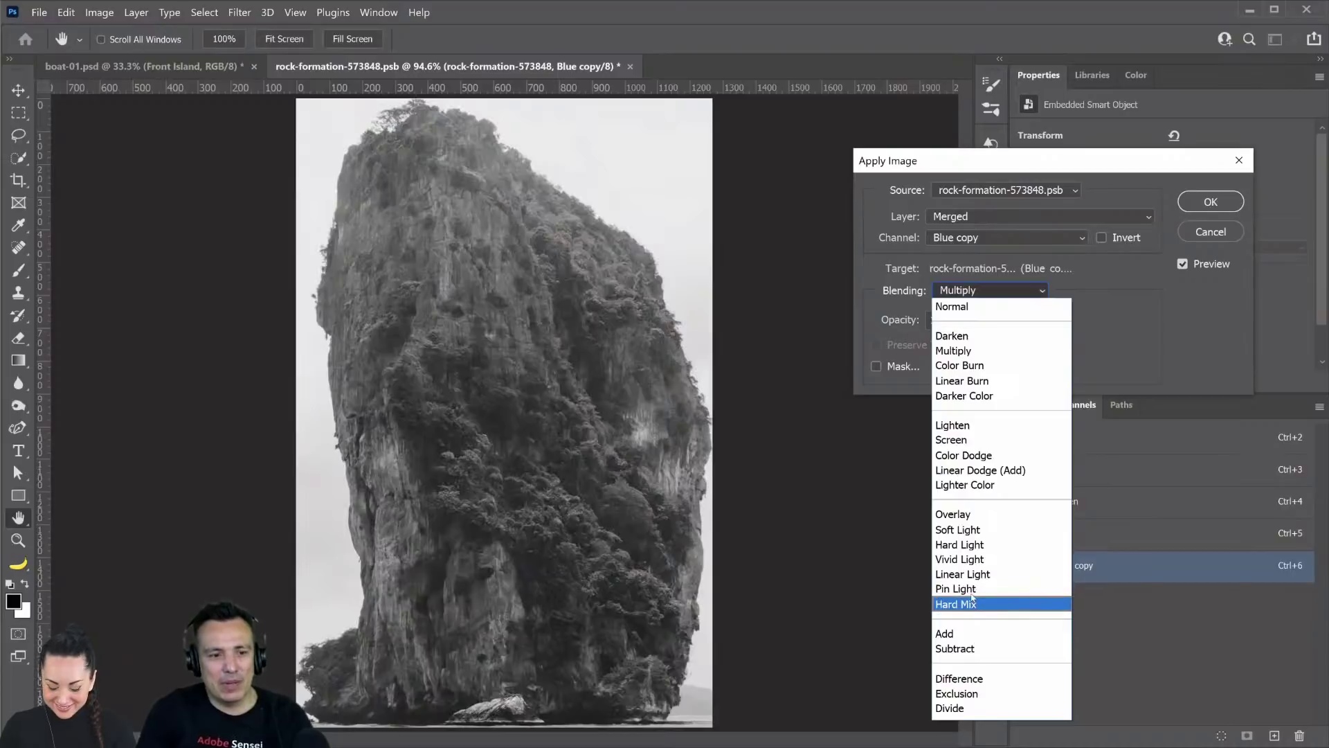
key("Up")
key("Up")
key("Up")
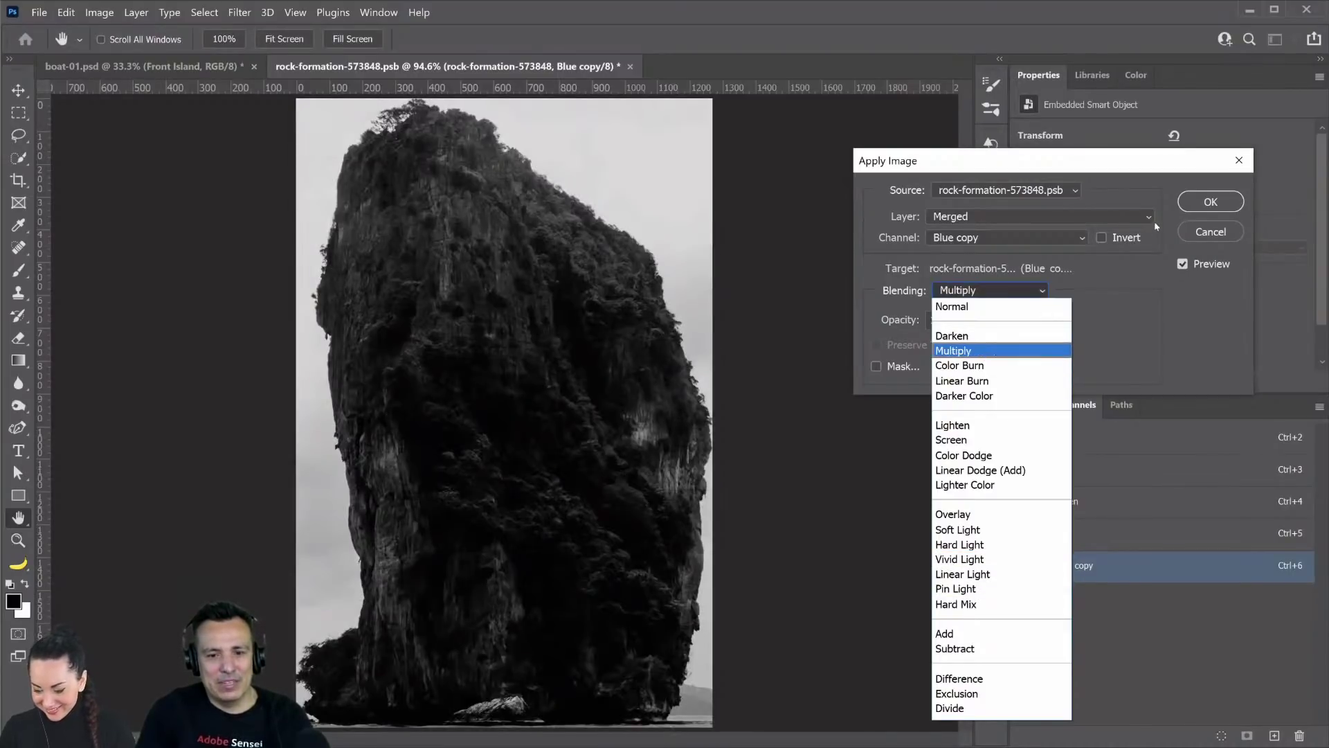
key("Return")
key("Return")
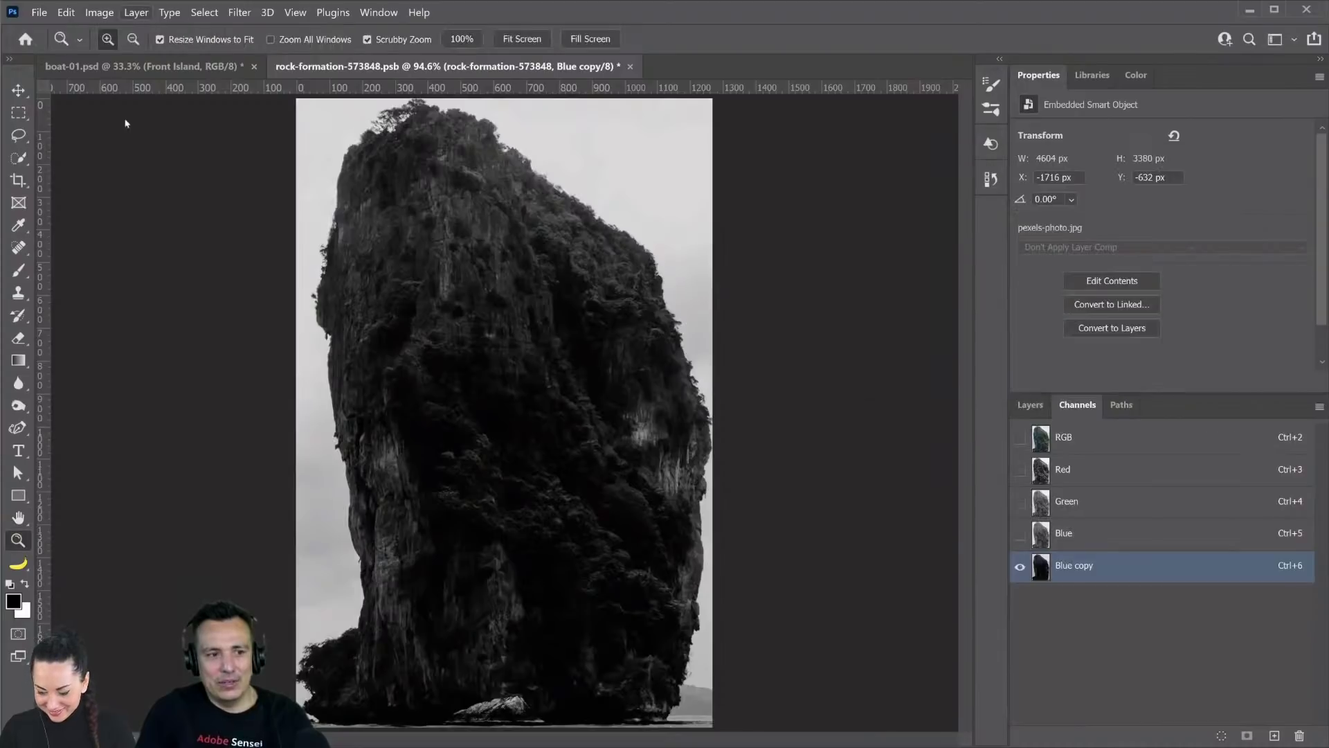
- Run Apply Image a second time on the Blue copy channel at 100% opacity to darken the rock further
key("alt+i")
key("Down")
key("Down")
key("Return")
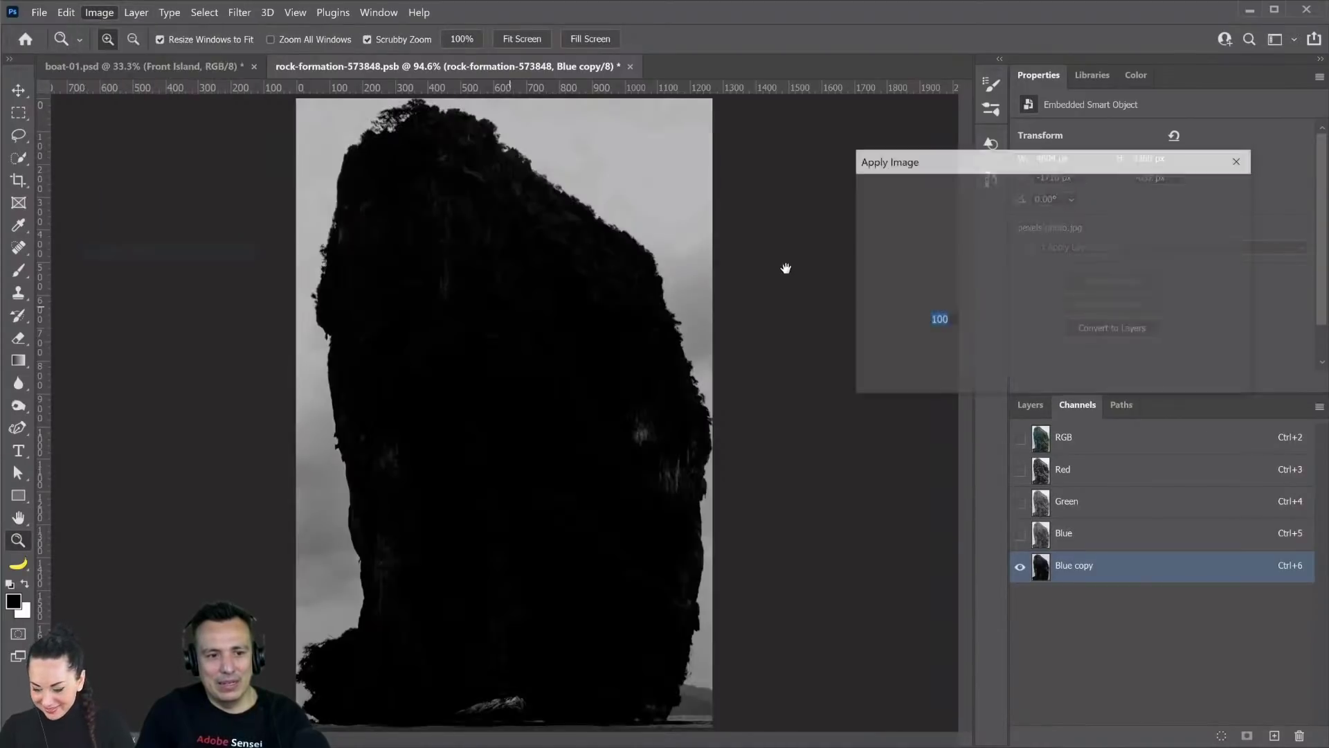
left_click(1203, 204)
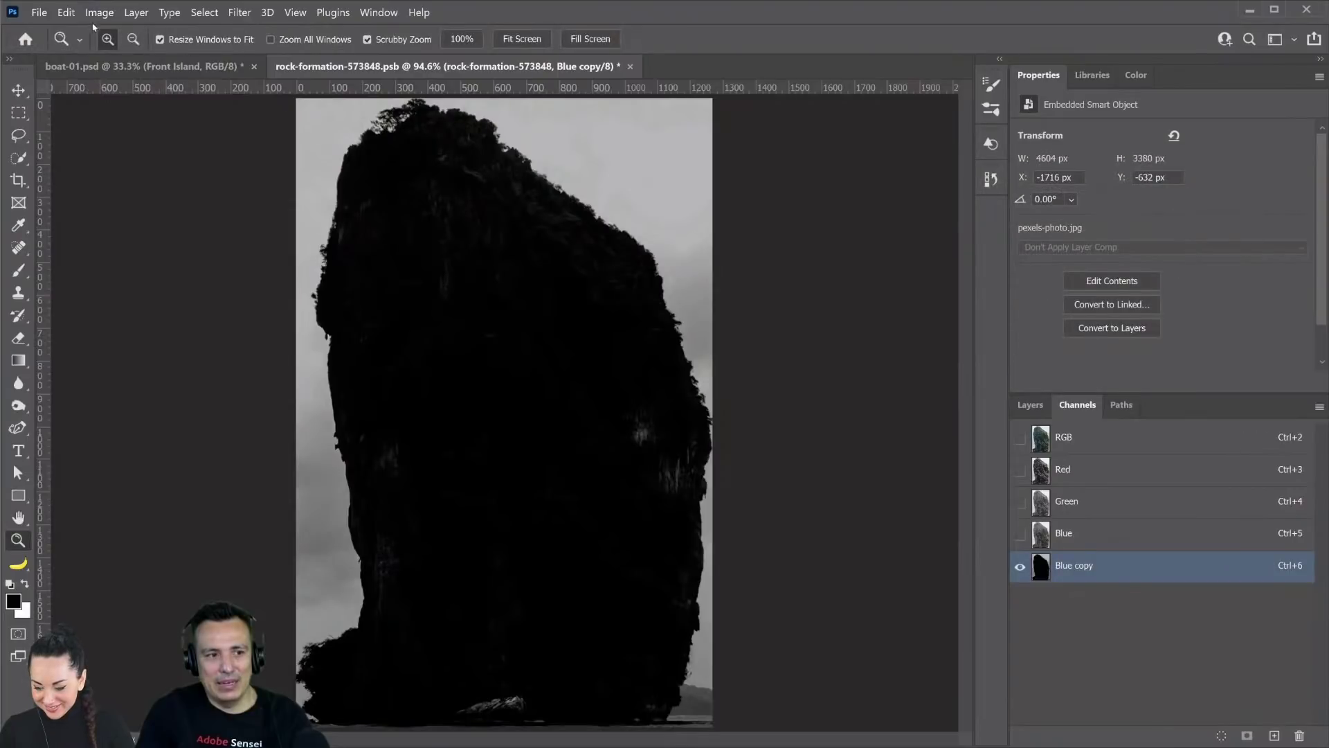
- Apply Levels to the Blue copy channel with input levels 23, 1.31 and 128
key("alt+i")
key("Down")
key("Right")
key("Down")
key("Return")
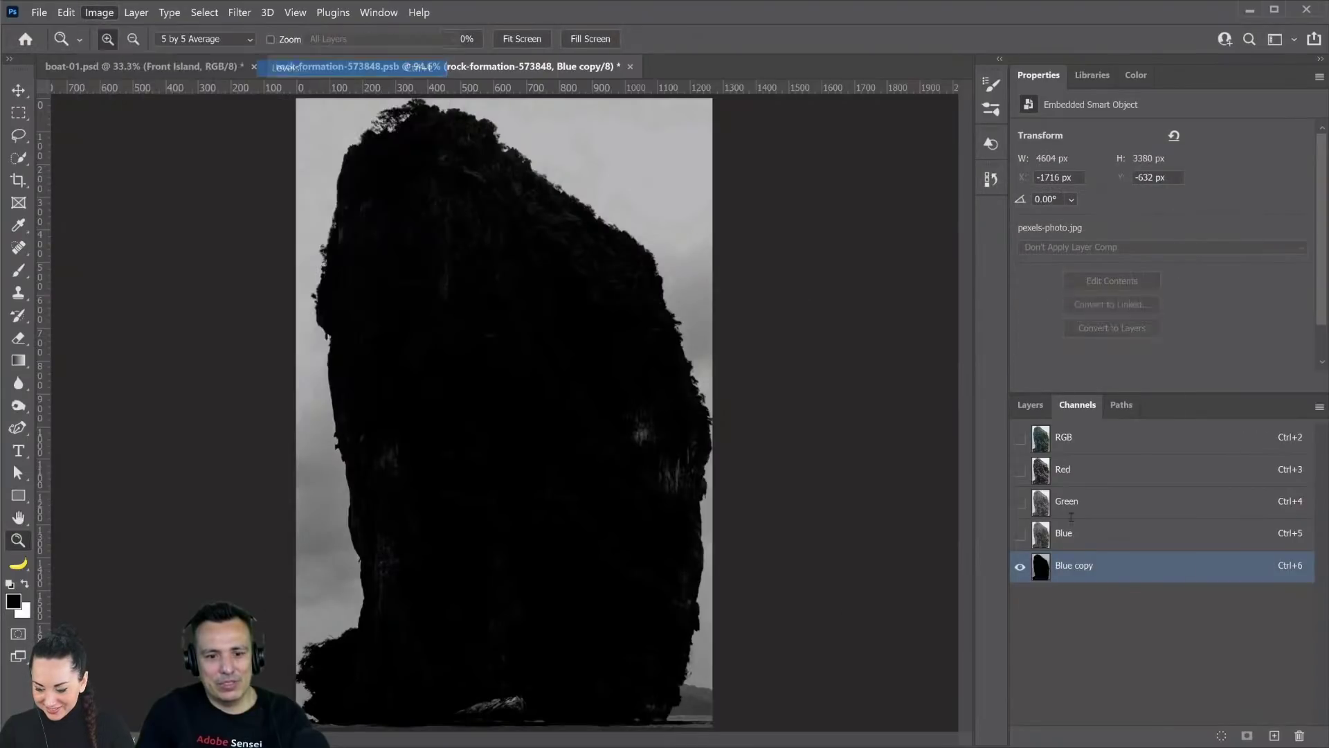
left_click_drag(1078, 498, 970, 498)
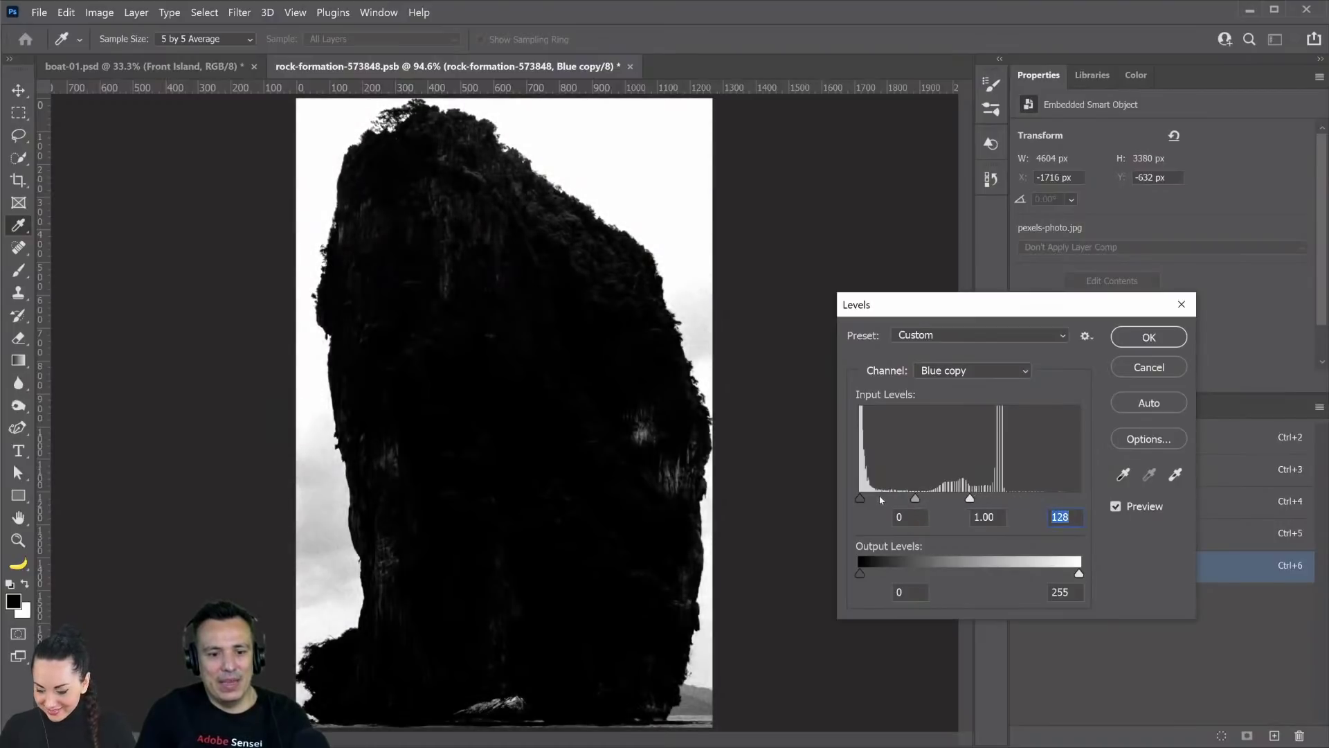
left_click_drag(862, 499, 916, 500)
left_click(1147, 337)
key("z")
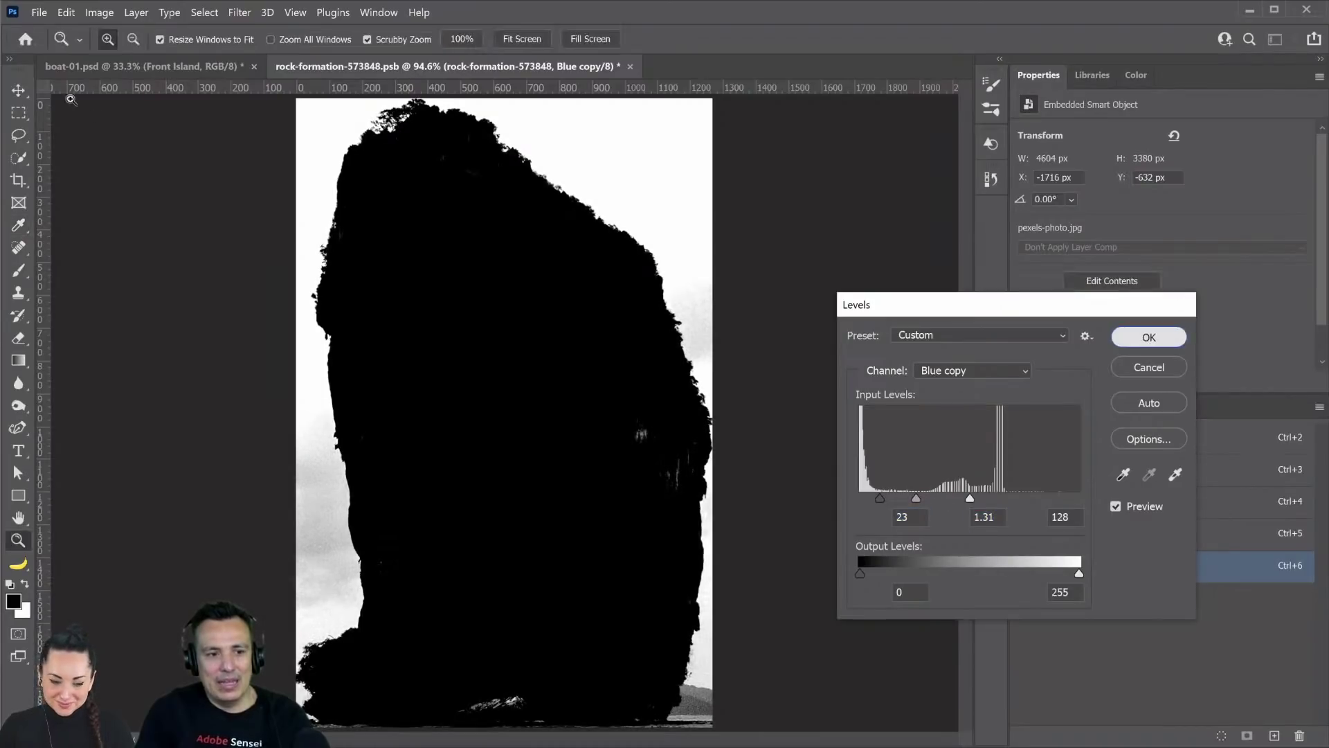
- Apply Levels to the Blue copy channel again, lowering the white input level until the sky beside the rock is pure white
left_click(99, 12)
mouse_move(124, 47)
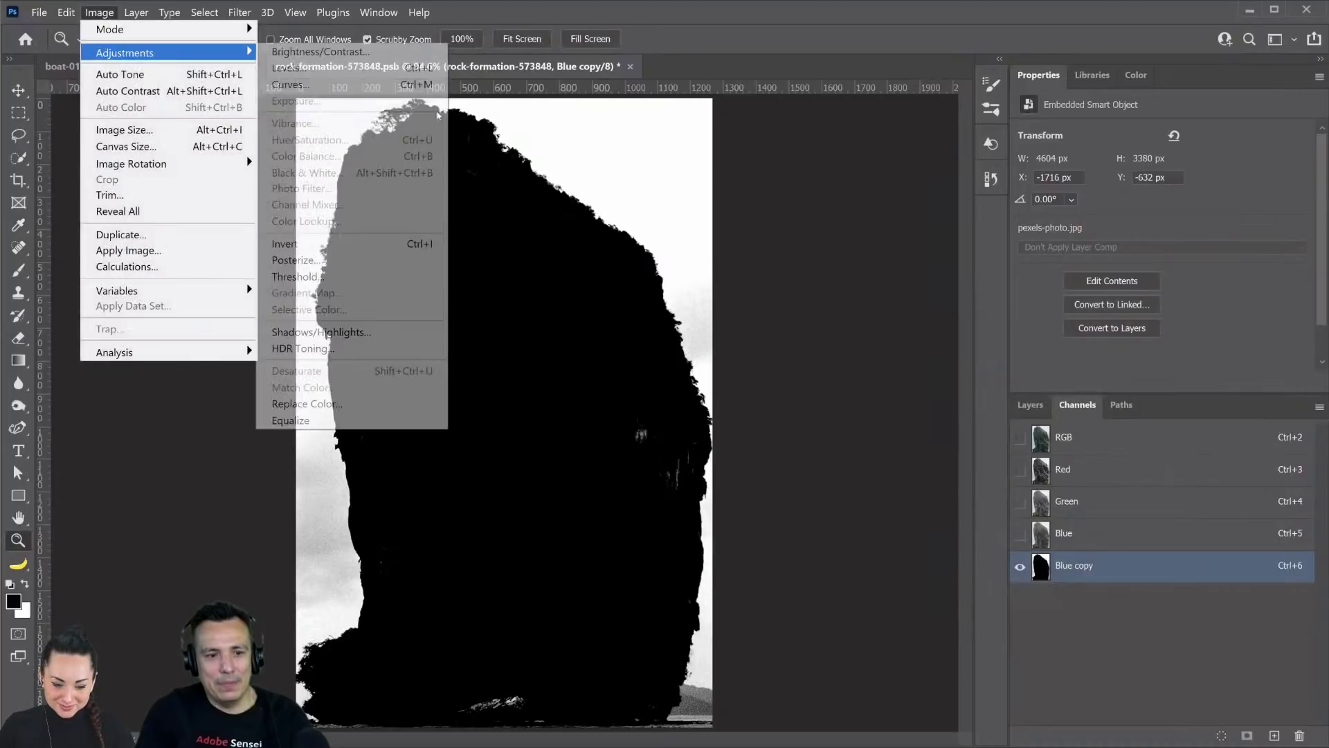
left_click(290, 64)
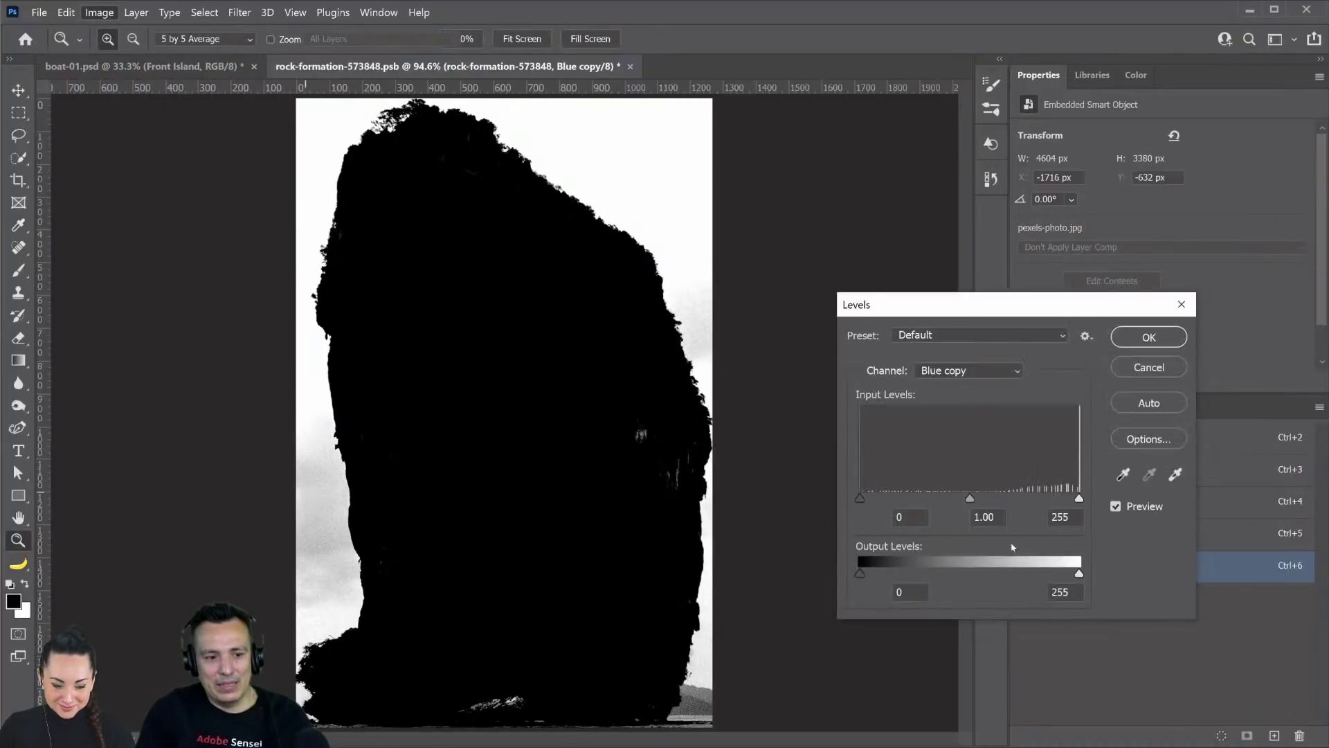
left_click_drag(1078, 498, 1006, 499)
left_click(1149, 337)
key("z")
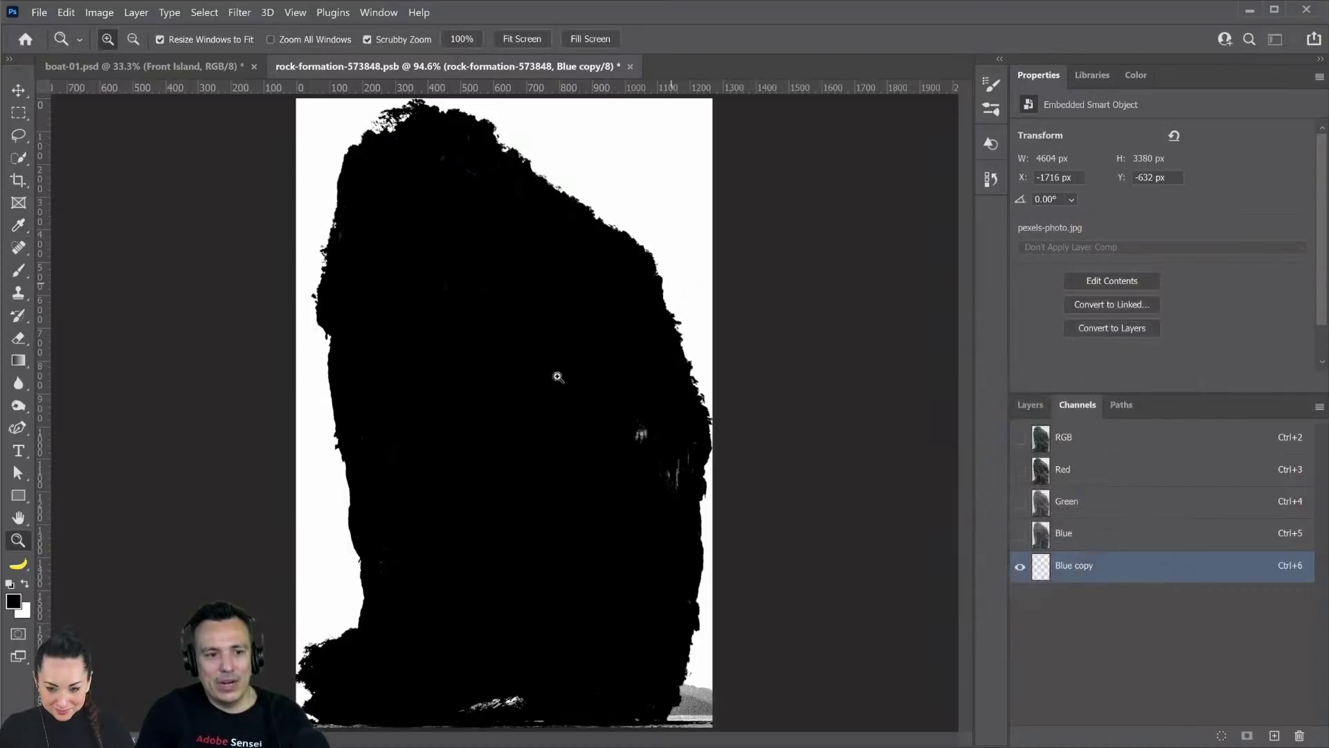
- Paint black over the remaining light specks inside the rock silhouette with a 45 px brush
key("b")
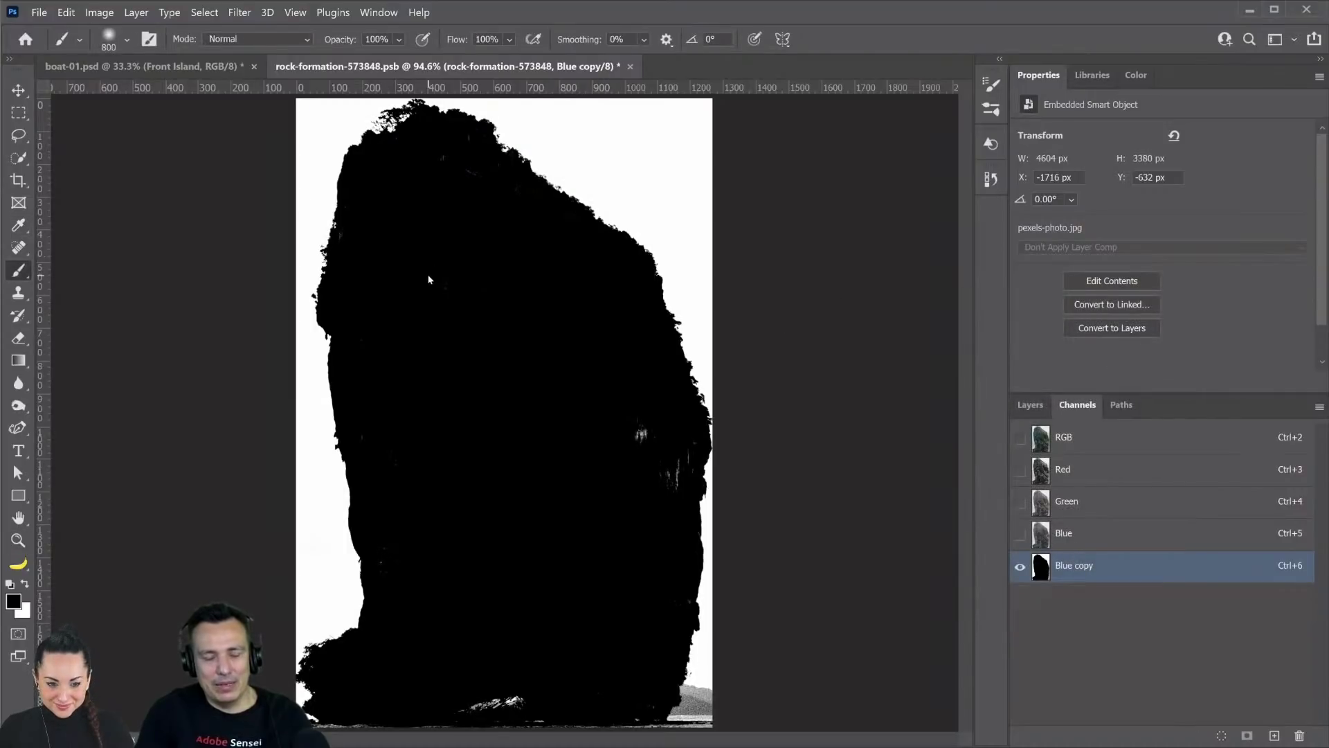
key("bracketleft")
key("bracketleft")
key("bracketleft")
key("bracketleft")
key("bracketleft")
key("bracketleft")
key("bracketleft")
key("bracketleft")
key("bracketleft")
key("bracketleft")
key("bracketleft")
key("bracketleft")
key("bracketleft")
key("bracketleft")
key("bracketleft")
key("bracketleft")
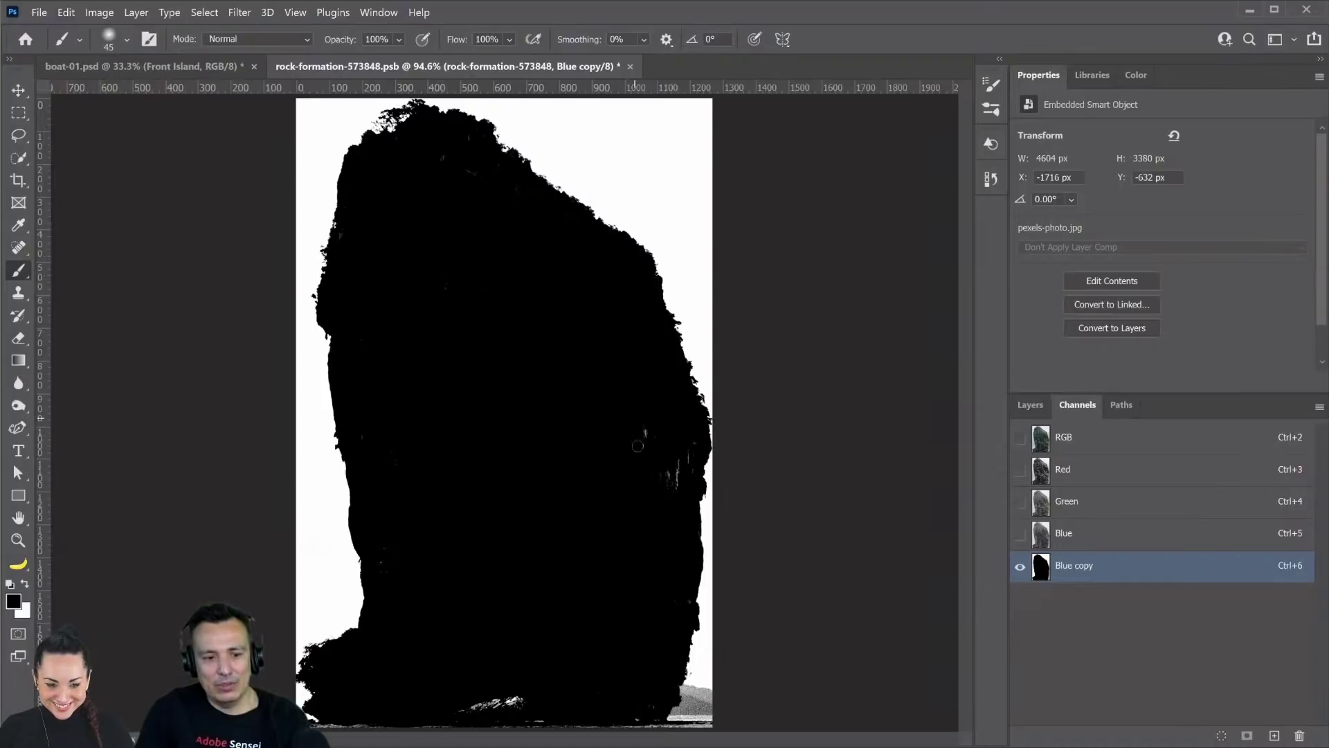
left_click_drag(648, 454, 676, 493)
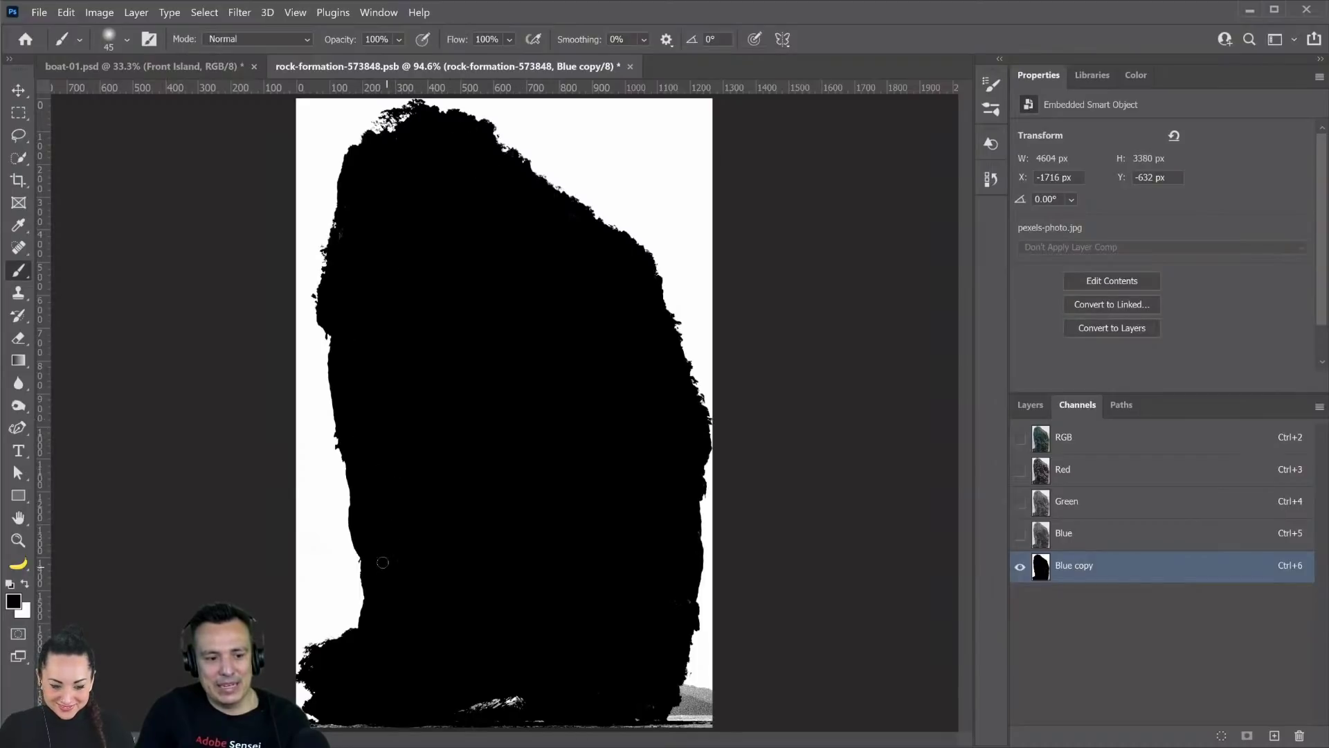
mouse_move(495, 671)
left_mouse_down()
mouse_move(501, 704)
mouse_move(537, 698)
mouse_move(456, 705)
mouse_move(503, 704)
left_mouse_up()
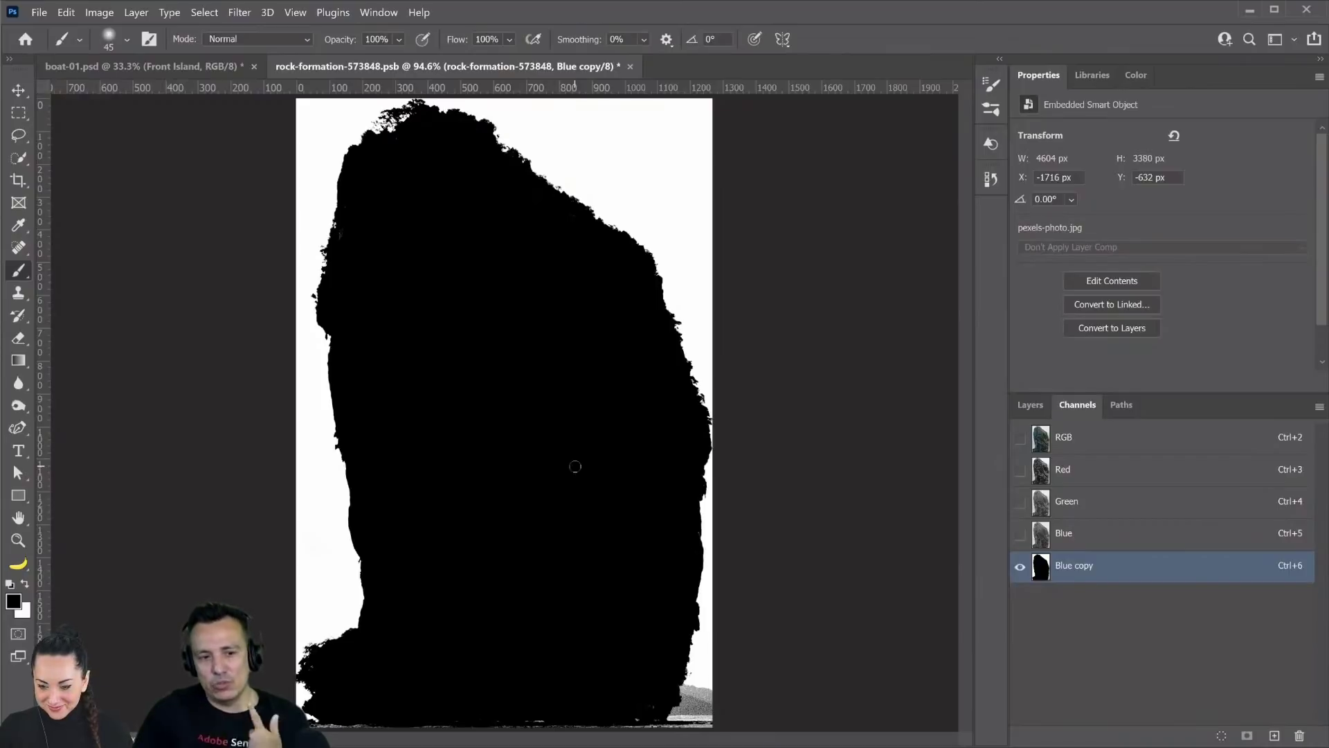
- Invert the Blue copy channel and load it as a selection, returning to the RGB composite
key("ctrl+i")
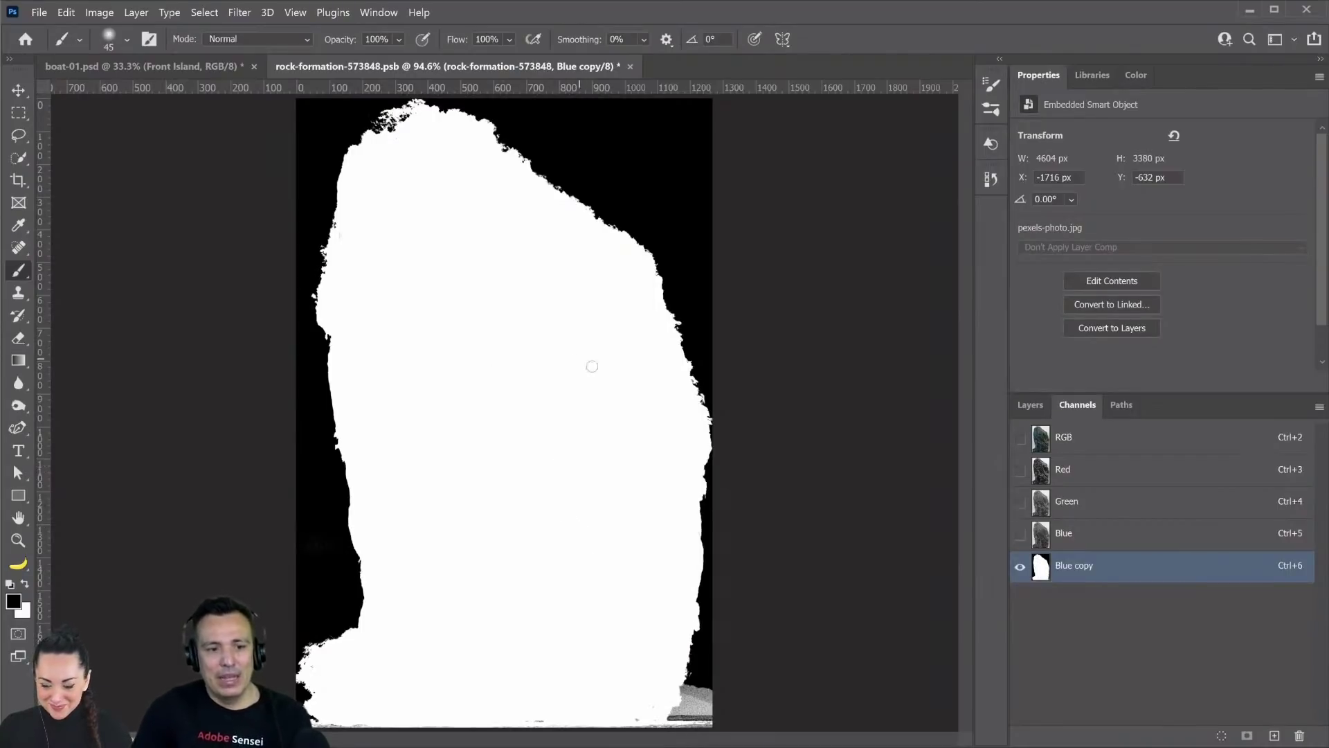
left_click(1040, 576, "ctrl")
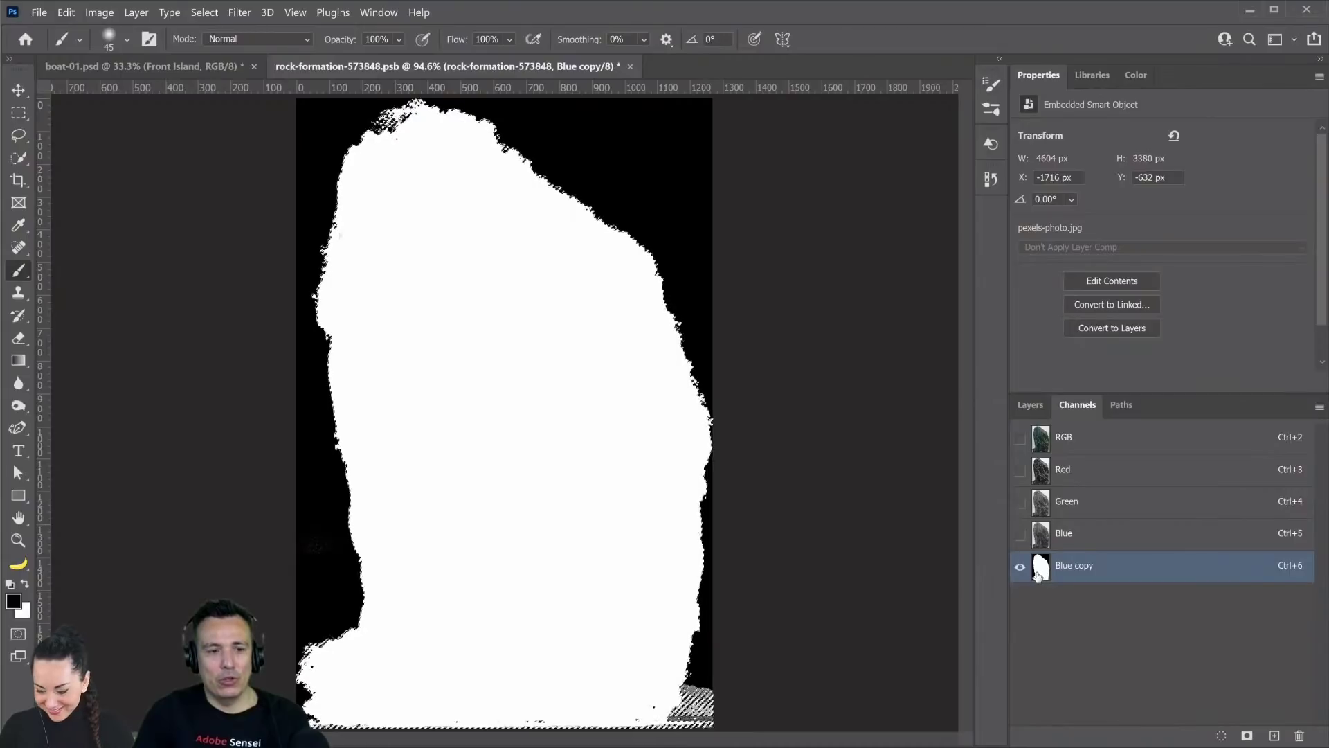
left_click(1039, 438)
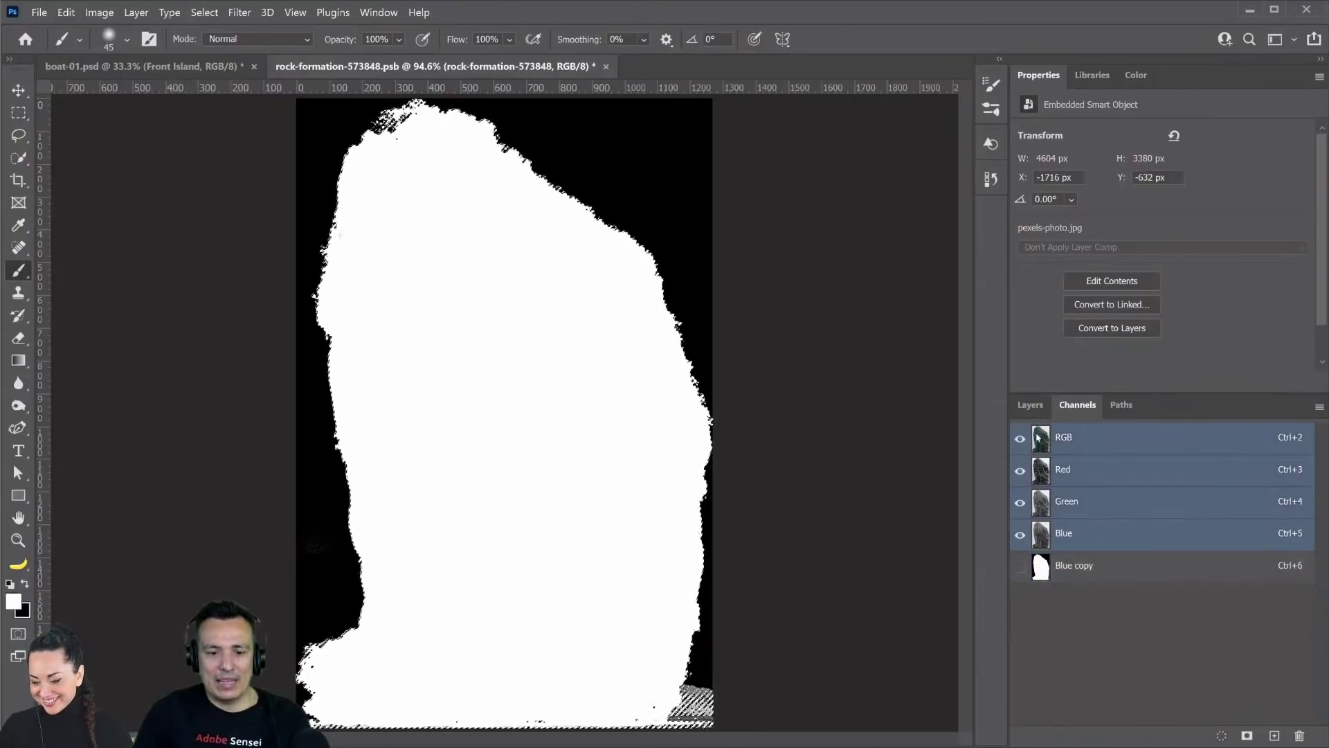
- Add a layer mask to the rock-formation layer from the selection, and close the smart object contents with changes saved
left_click(1030, 404)
left_click(1206, 735)
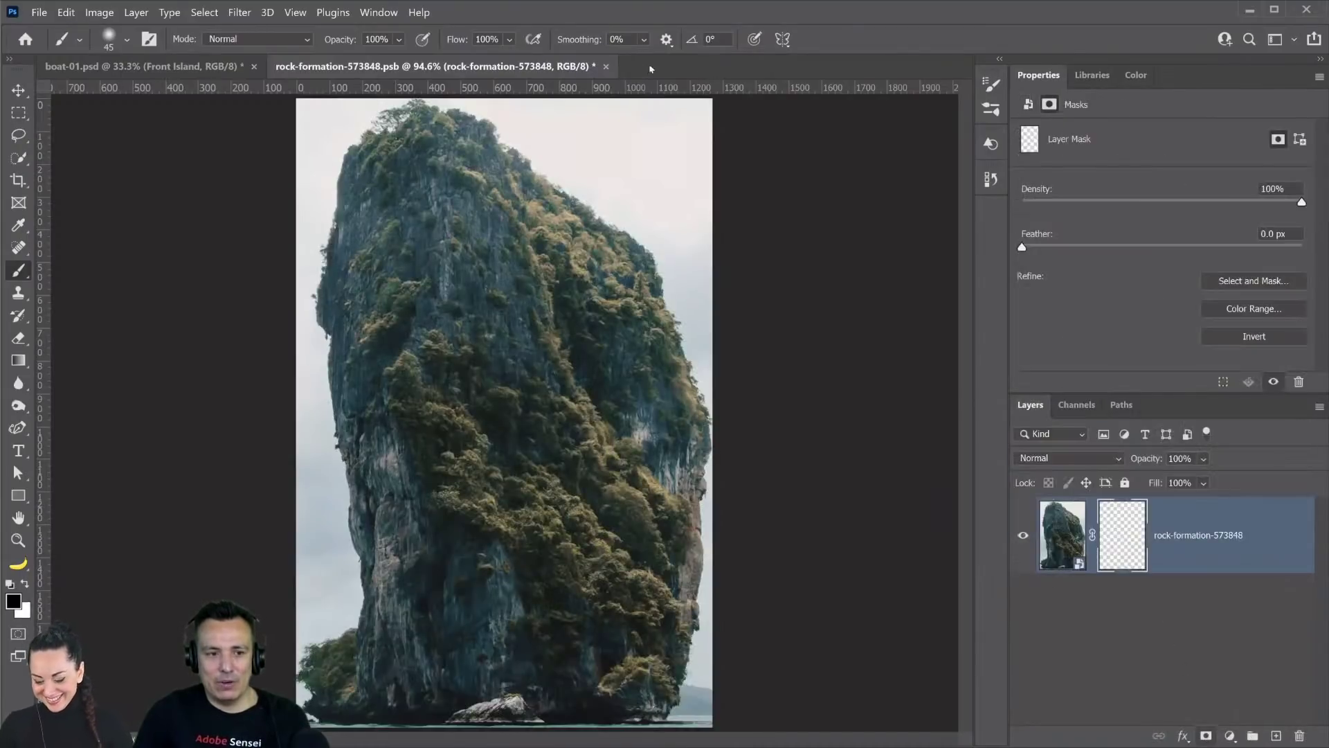
key("ctrl+w")
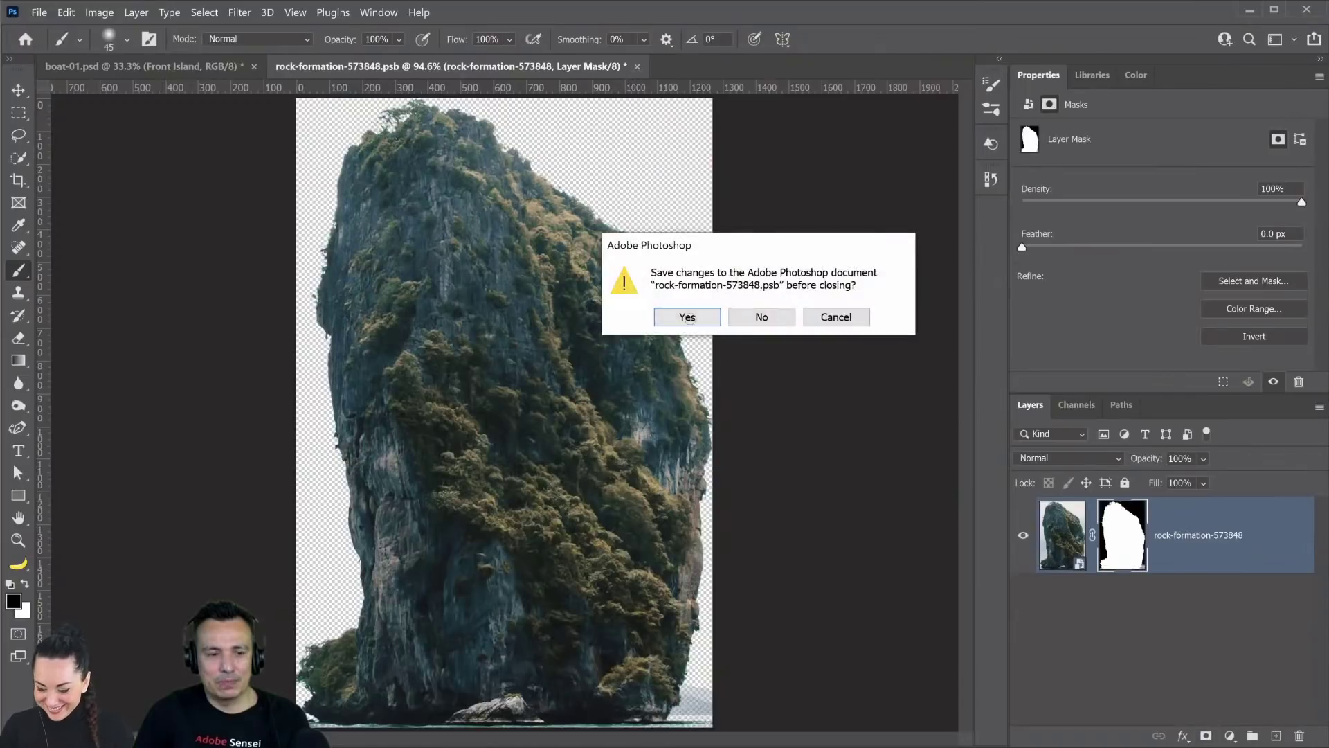
left_click(687, 315)
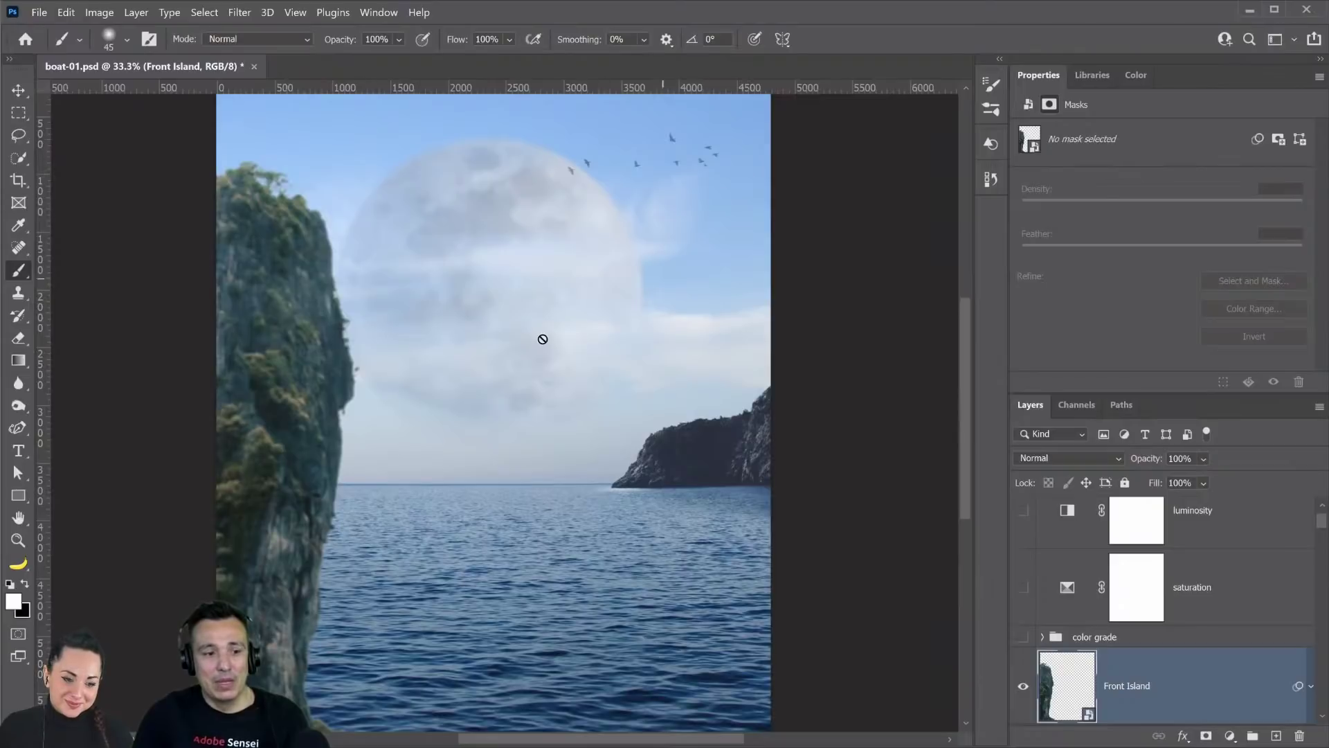
- Examine the front island's new cutout edge against the moon, sky and water in the boat composite
scroll(537, 338, "down", 2)
scroll(537, 338, "up", 1)
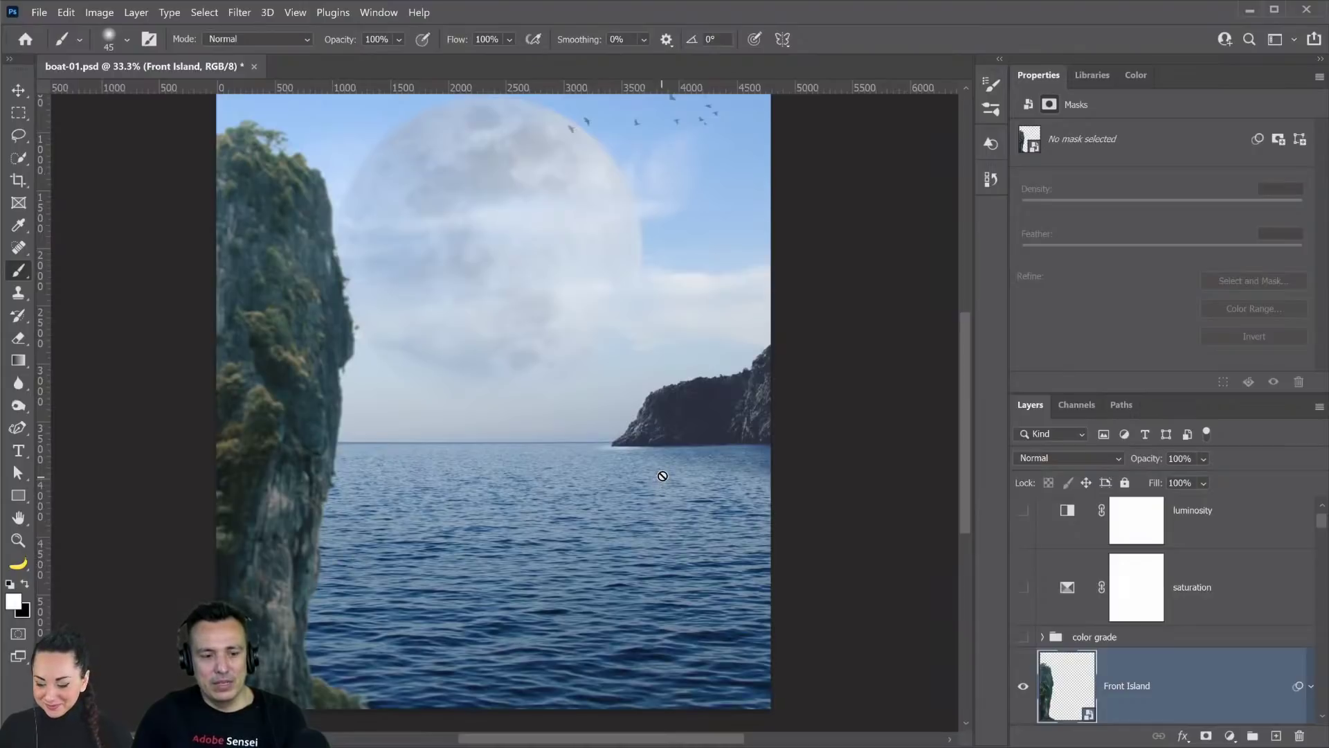
scroll(664, 478, "down", 1)
scroll(661, 475, "up", 1)
scroll(659, 471, "up", 1)
scroll(656, 464, "down", 2)
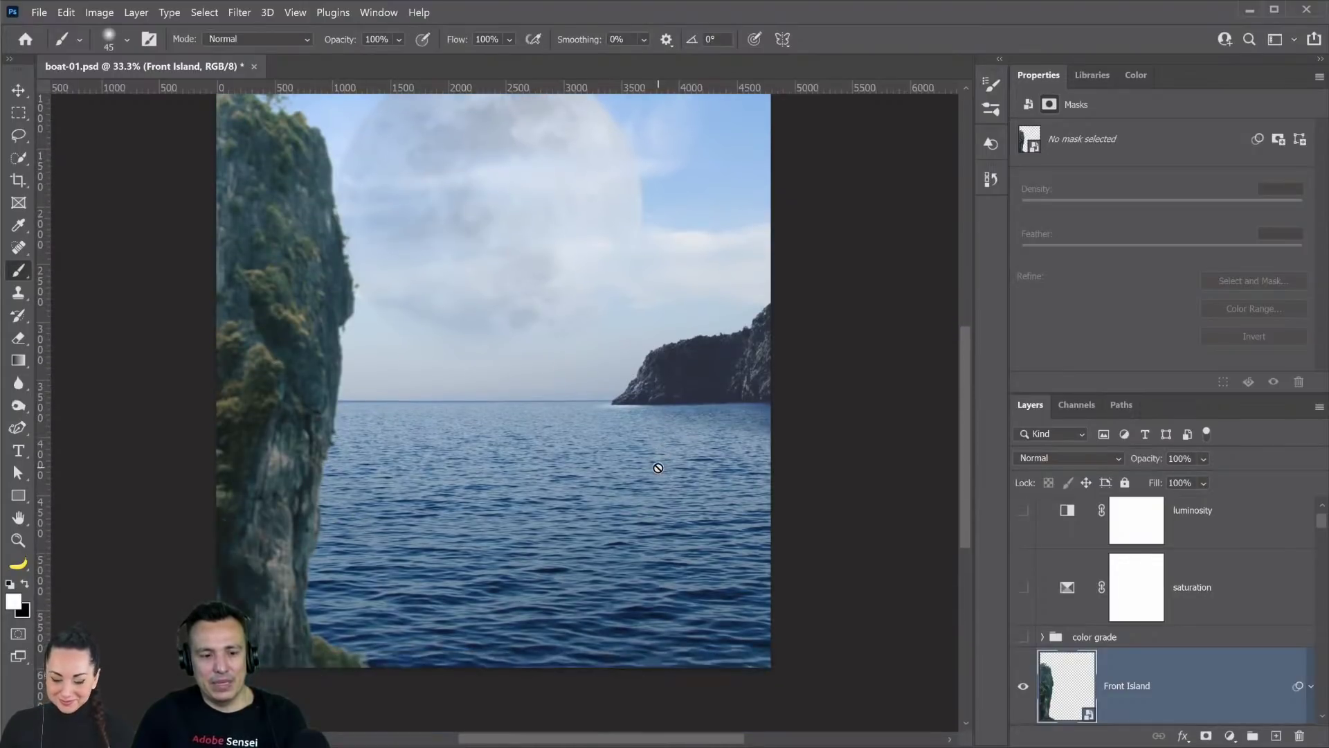
scroll(637, 485, "up", 1)
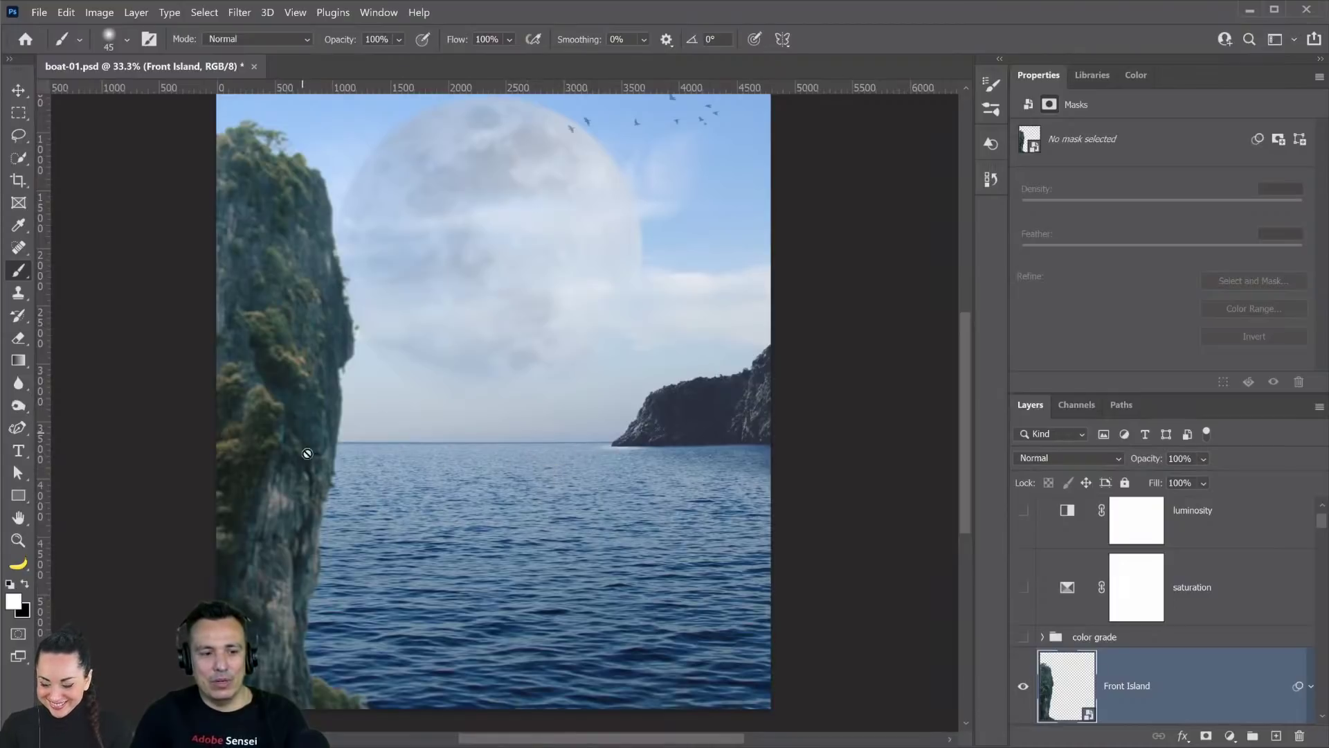
scroll(1246, 658, "down", 3)
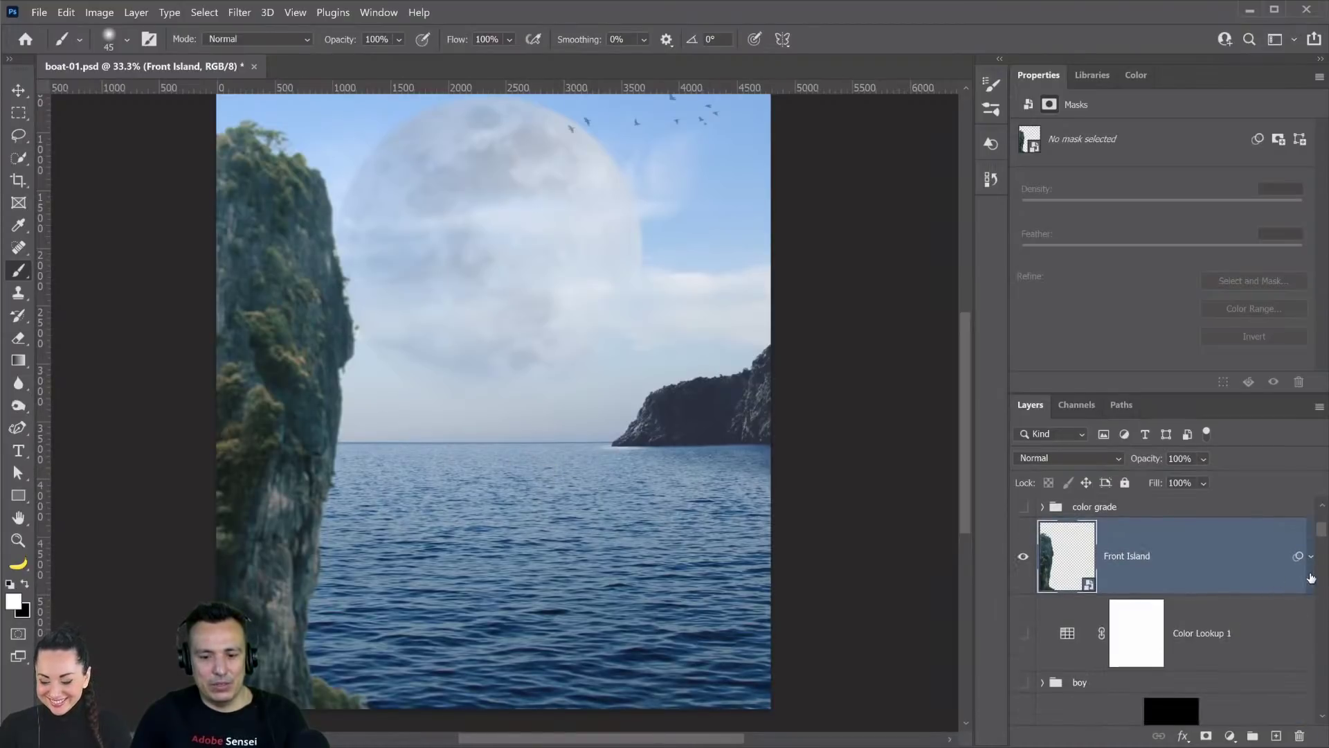
- Delete the existing smart filters from the Front Island layer
left_click(1311, 556)
left_click_drag(1113, 677, 1300, 736)
scroll(1244, 594, "up", 2)
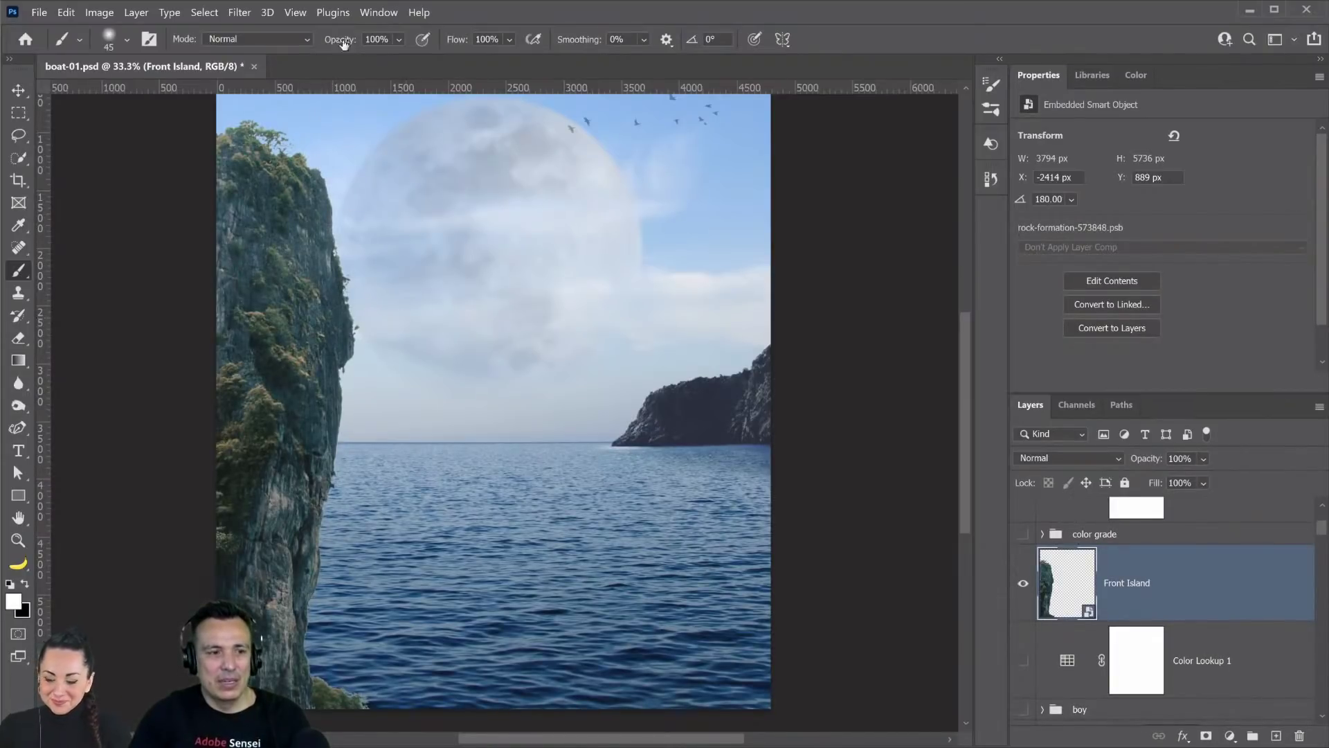
- Apply a Gaussian Blur with a radius of 6.4 pixels to the Front Island smart object
left_click(240, 12)
mouse_move(416, 219)
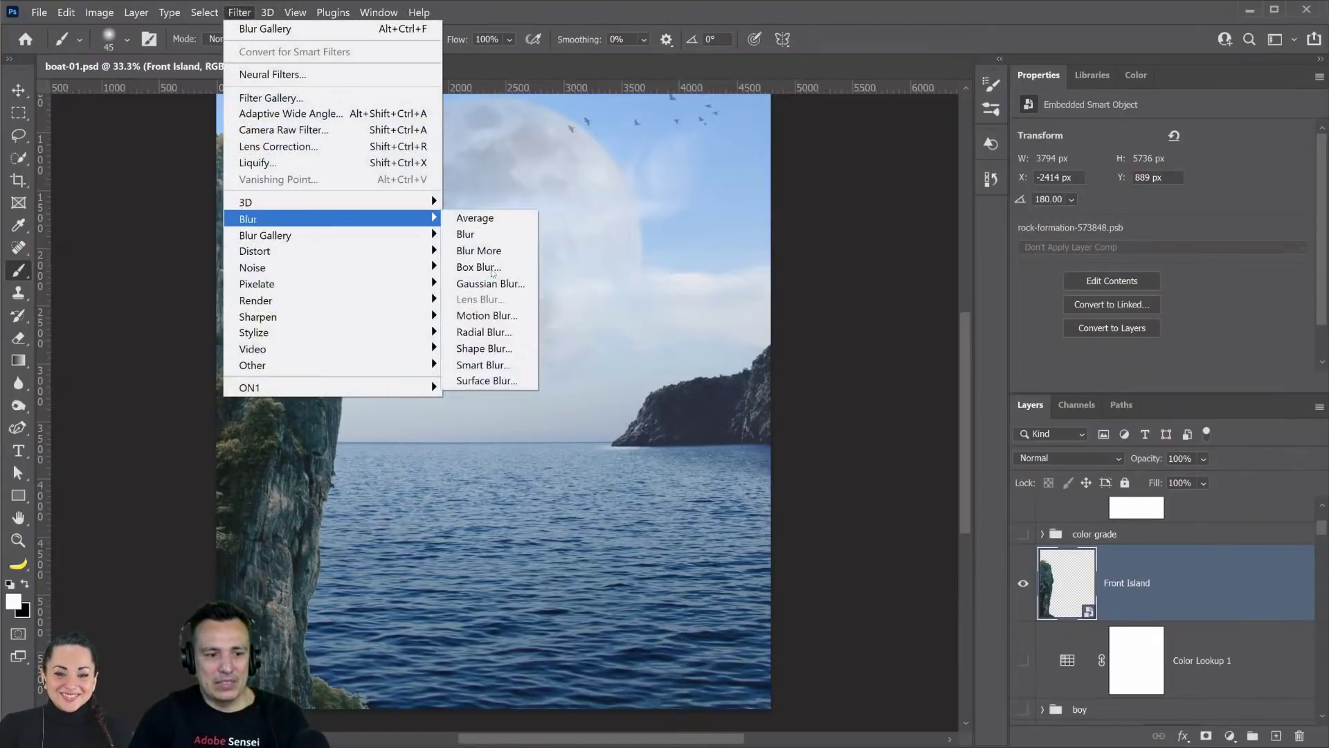
left_click(490, 284)
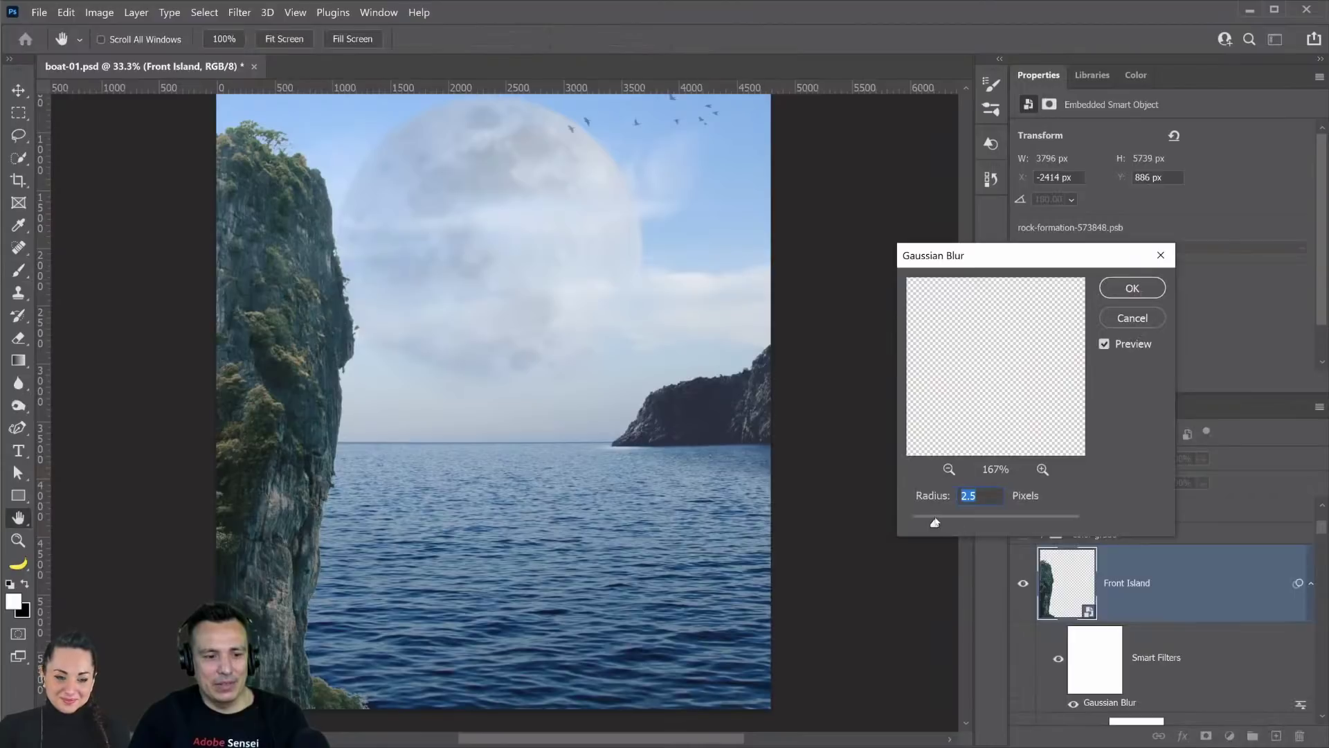
left_click_drag(935, 522, 943, 522)
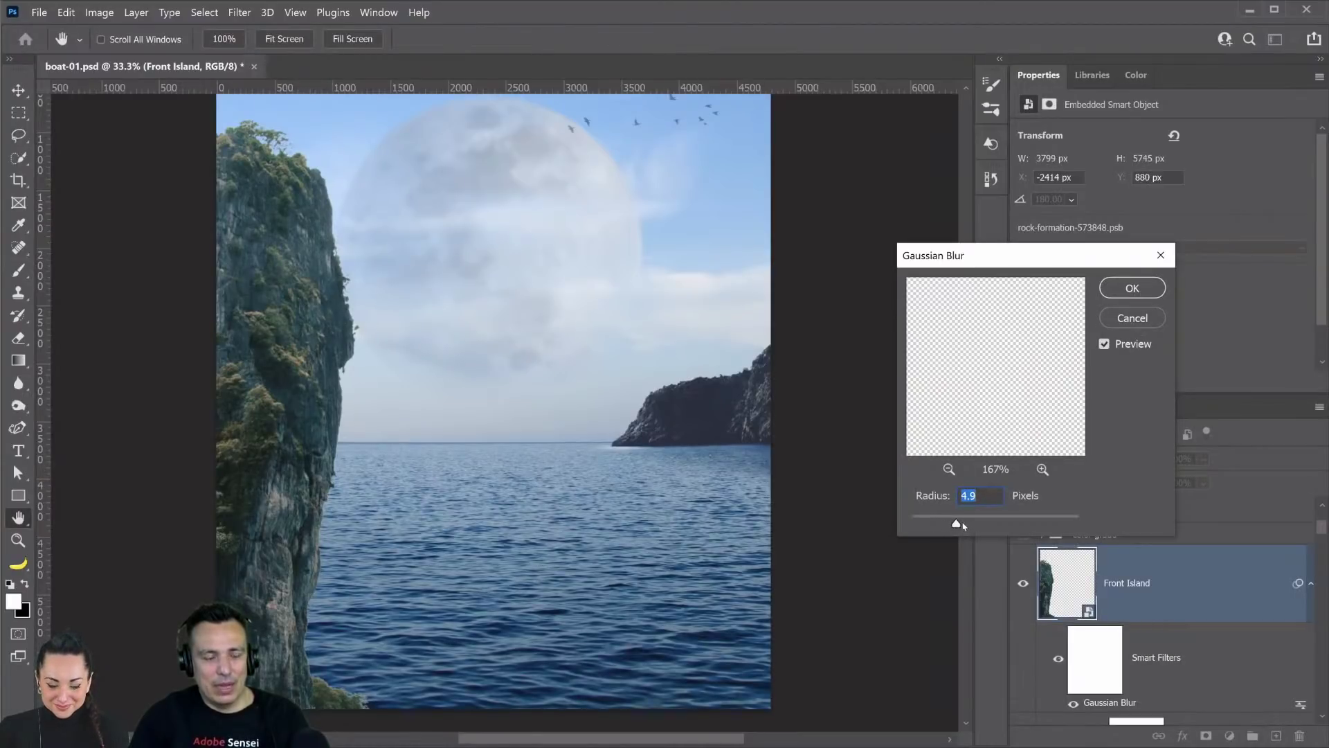
left_click(1035, 521)
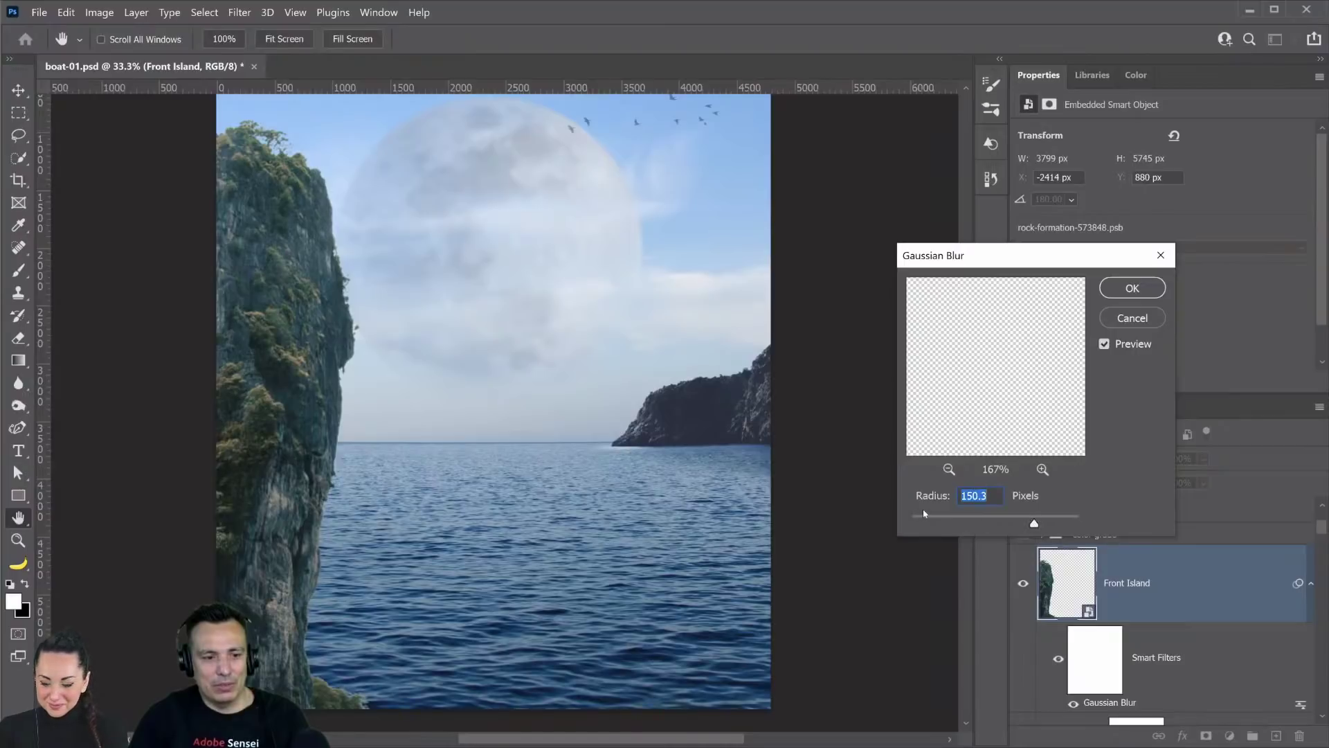
left_click(940, 522)
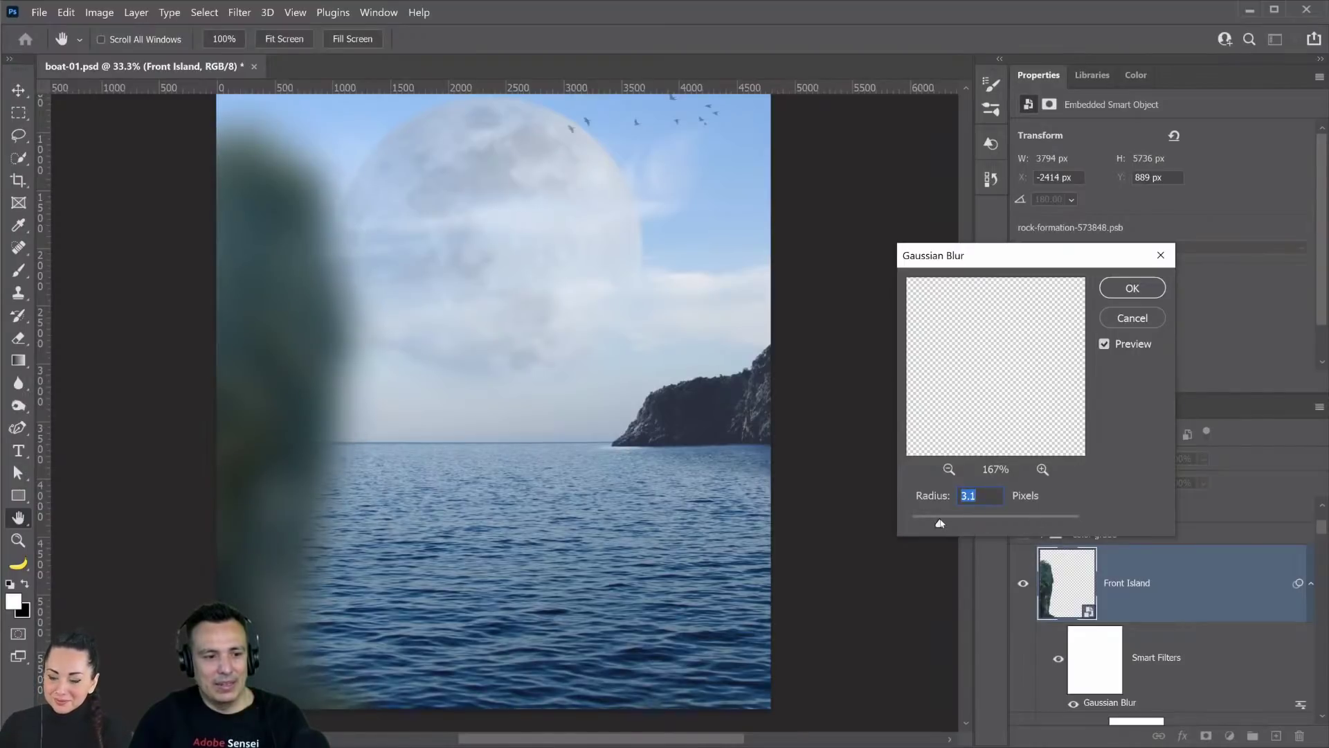
left_click_drag(940, 522, 947, 523)
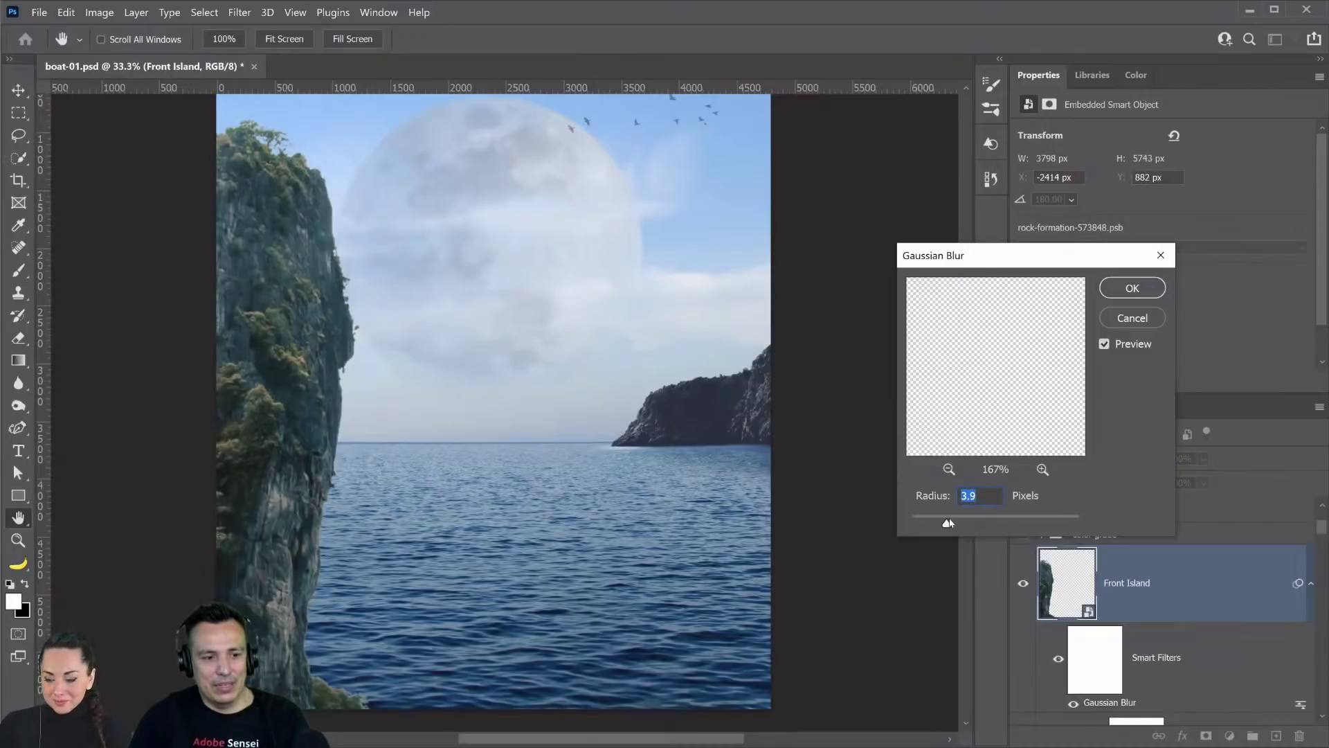
left_click_drag(947, 522, 963, 522)
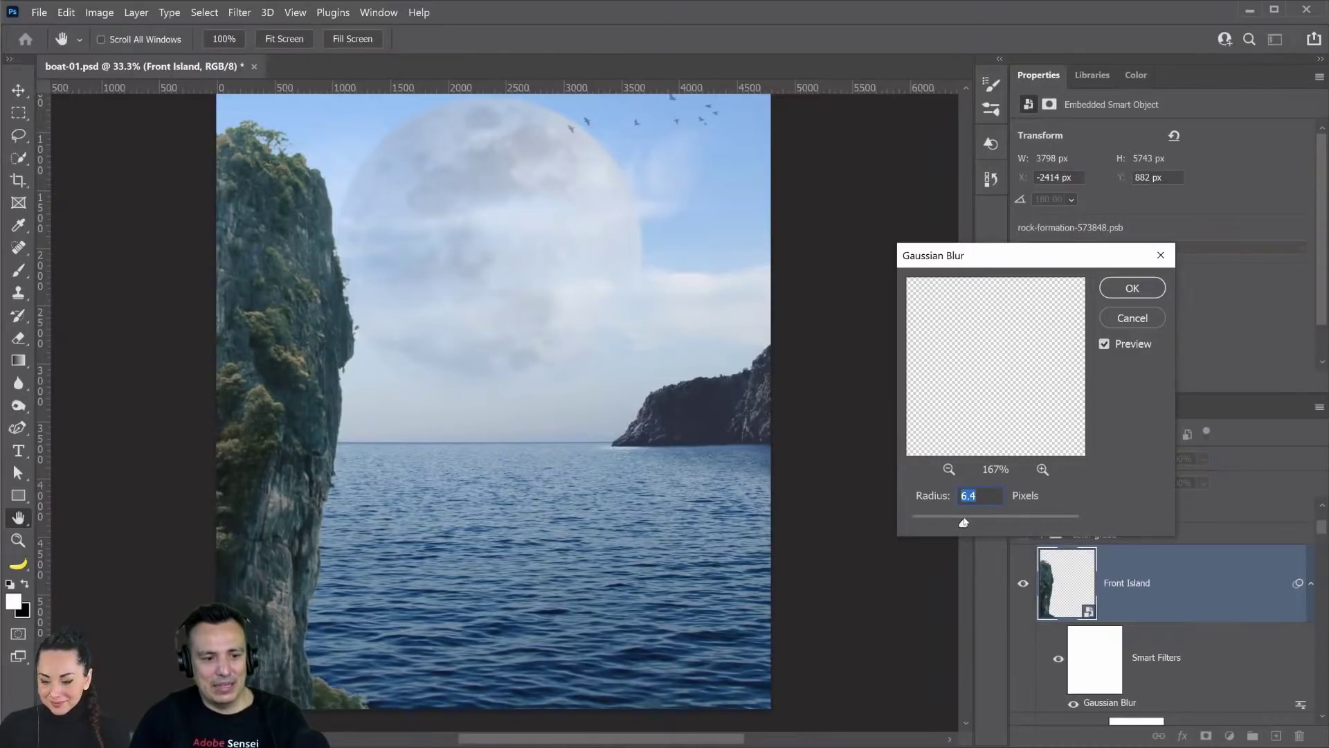
left_click(1115, 289)
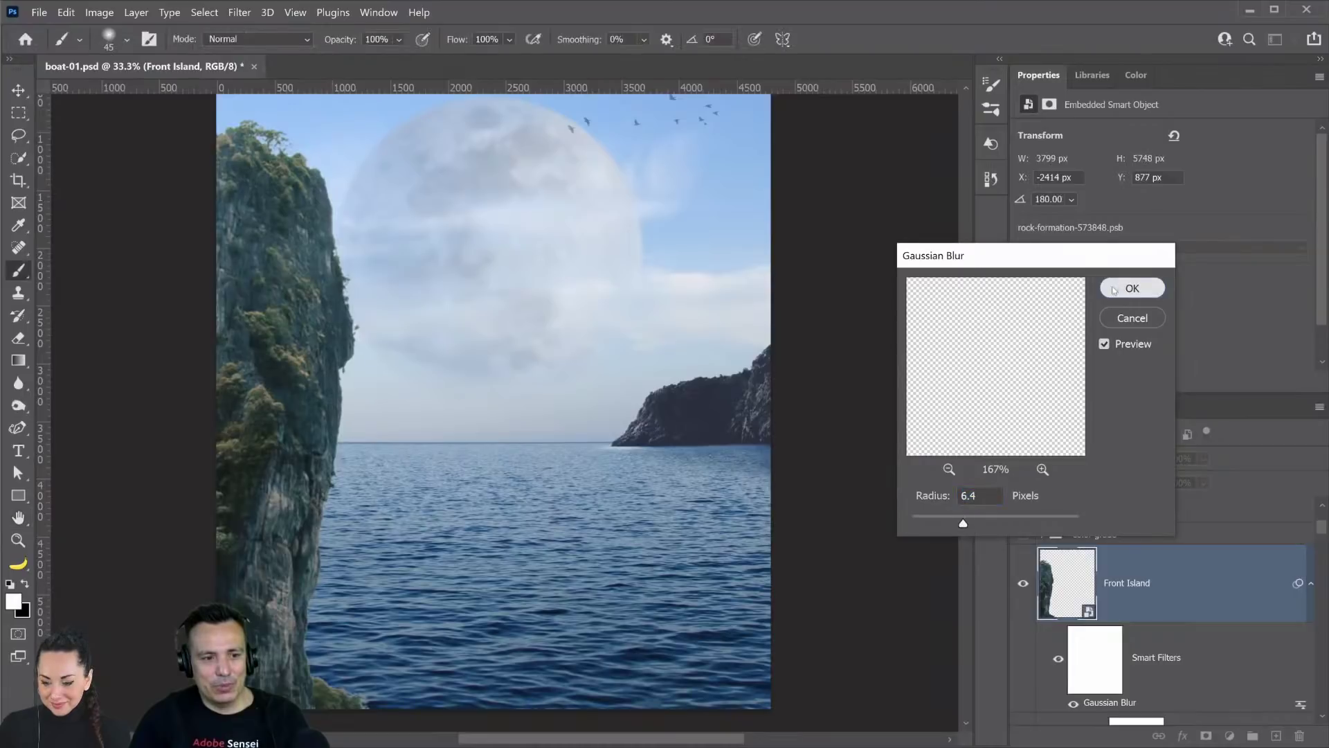
- Check the blurred island up close and in the whole composite, and collapse the Front Island layer's smart filter list
left_click(16, 539)
left_click(310, 483)
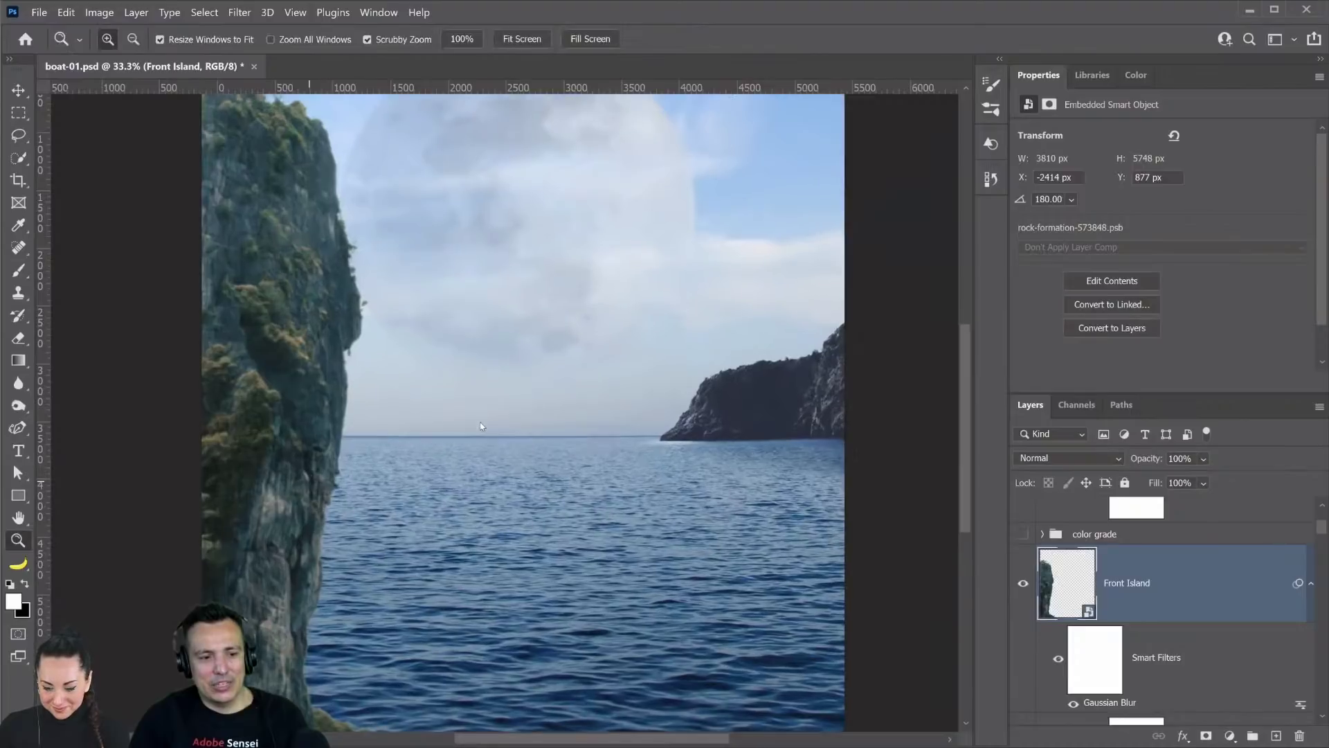
key("ctrl+0")
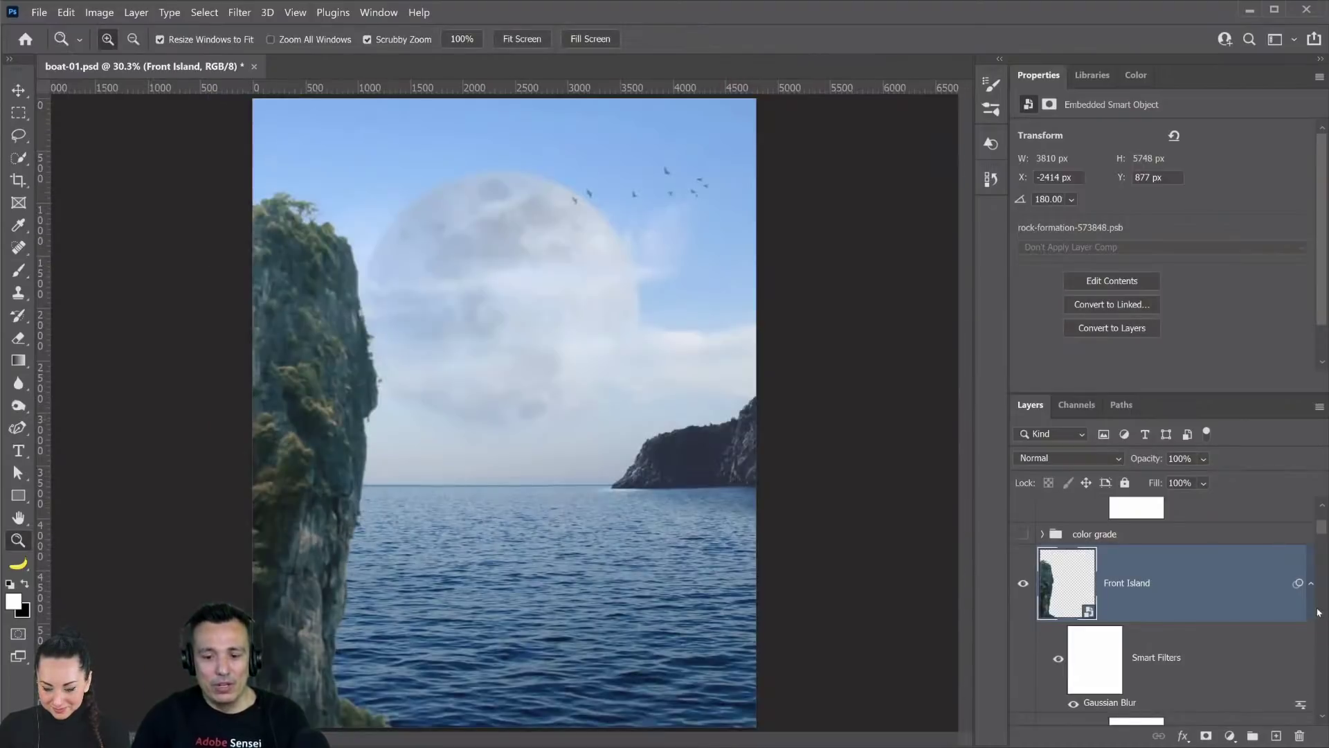
left_click(1311, 583)
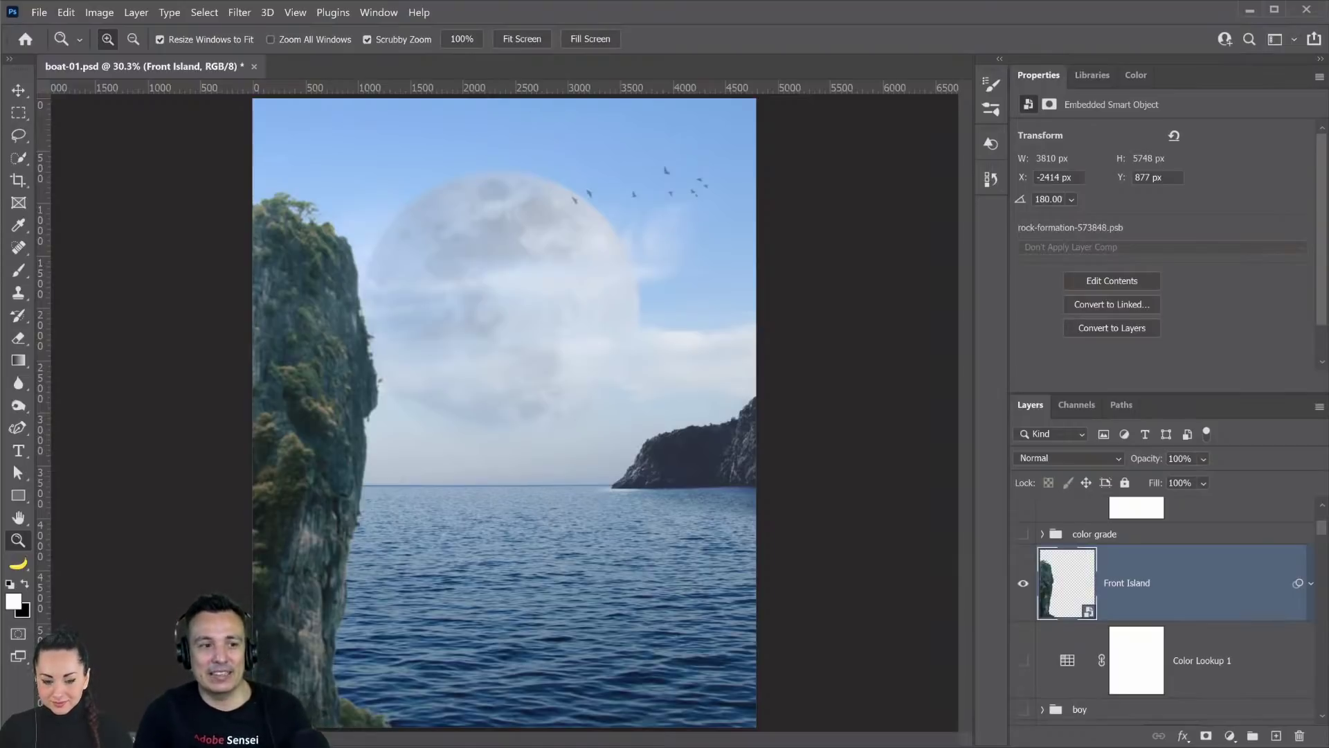
left_click(204, 12)
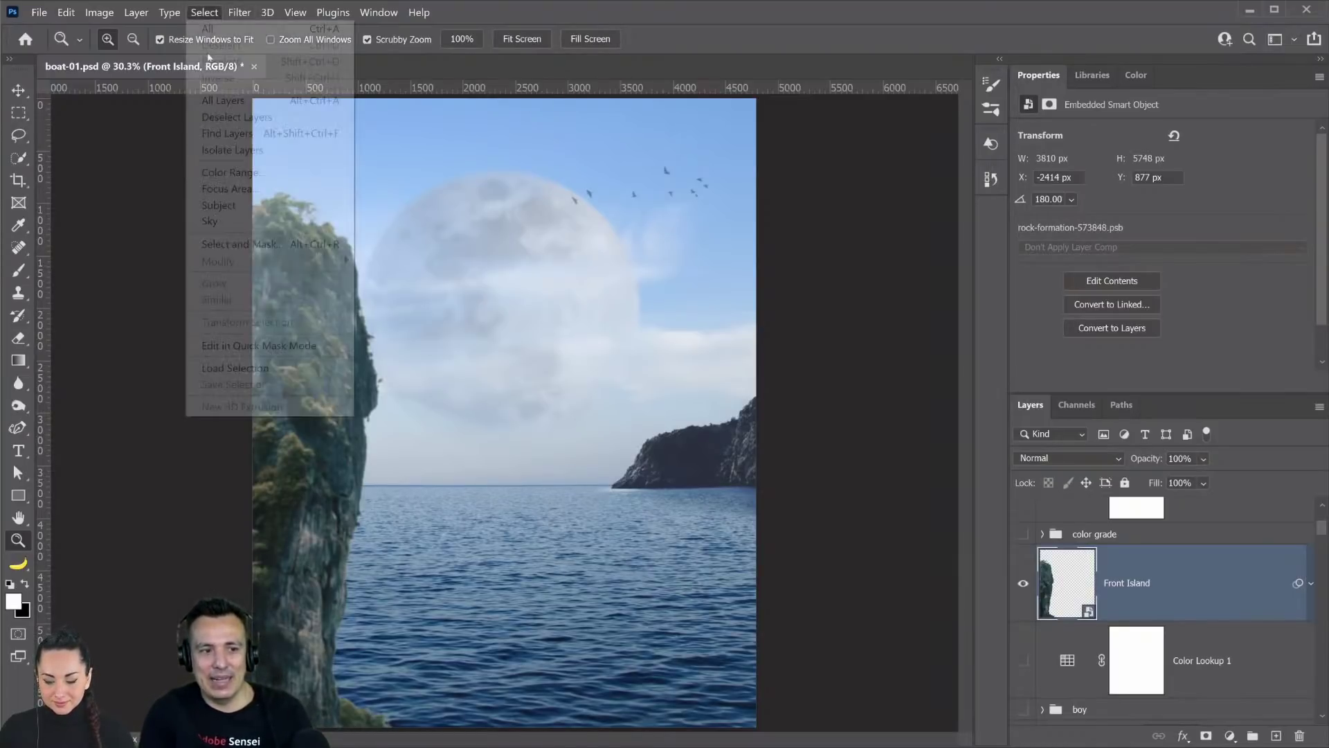
left_click(832, 36)
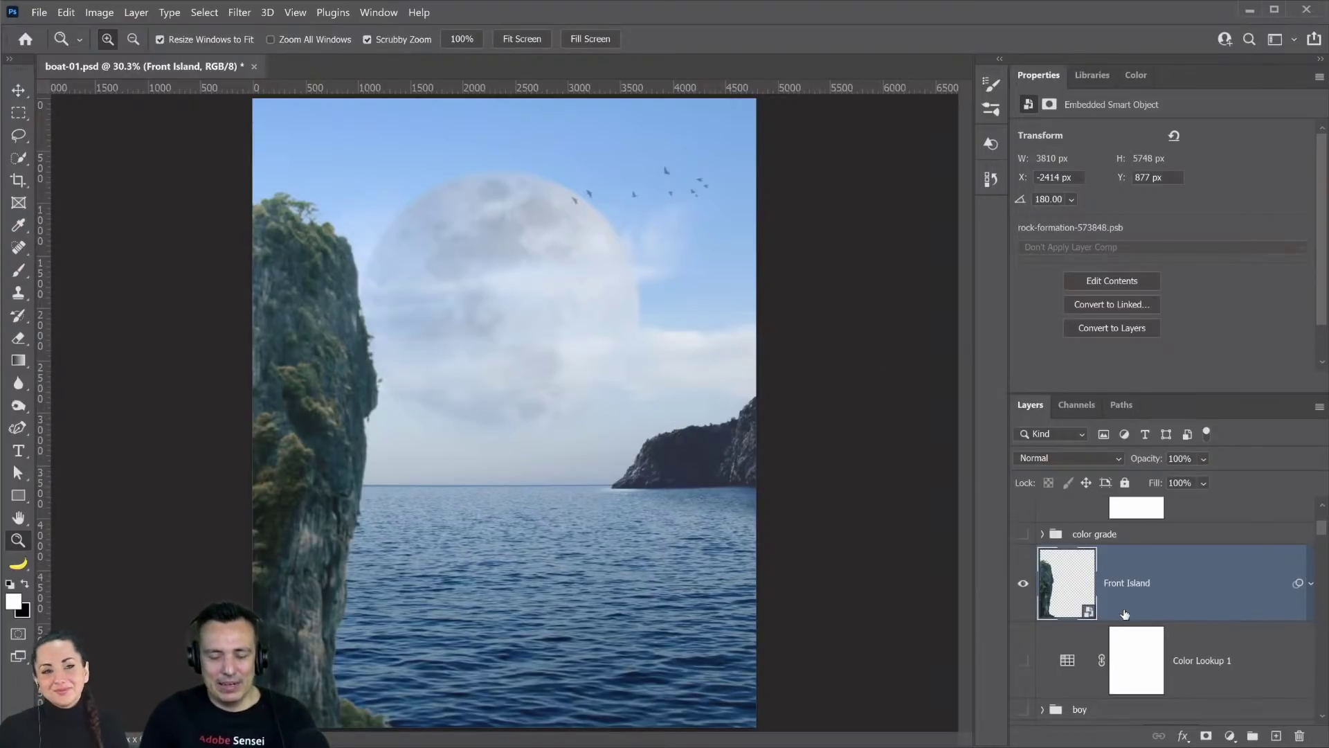
- Collapse the boat group and find the foreground island group in the layer stack
scroll(1043, 631, "down", 5)
scroll(1043, 631, "down", 10)
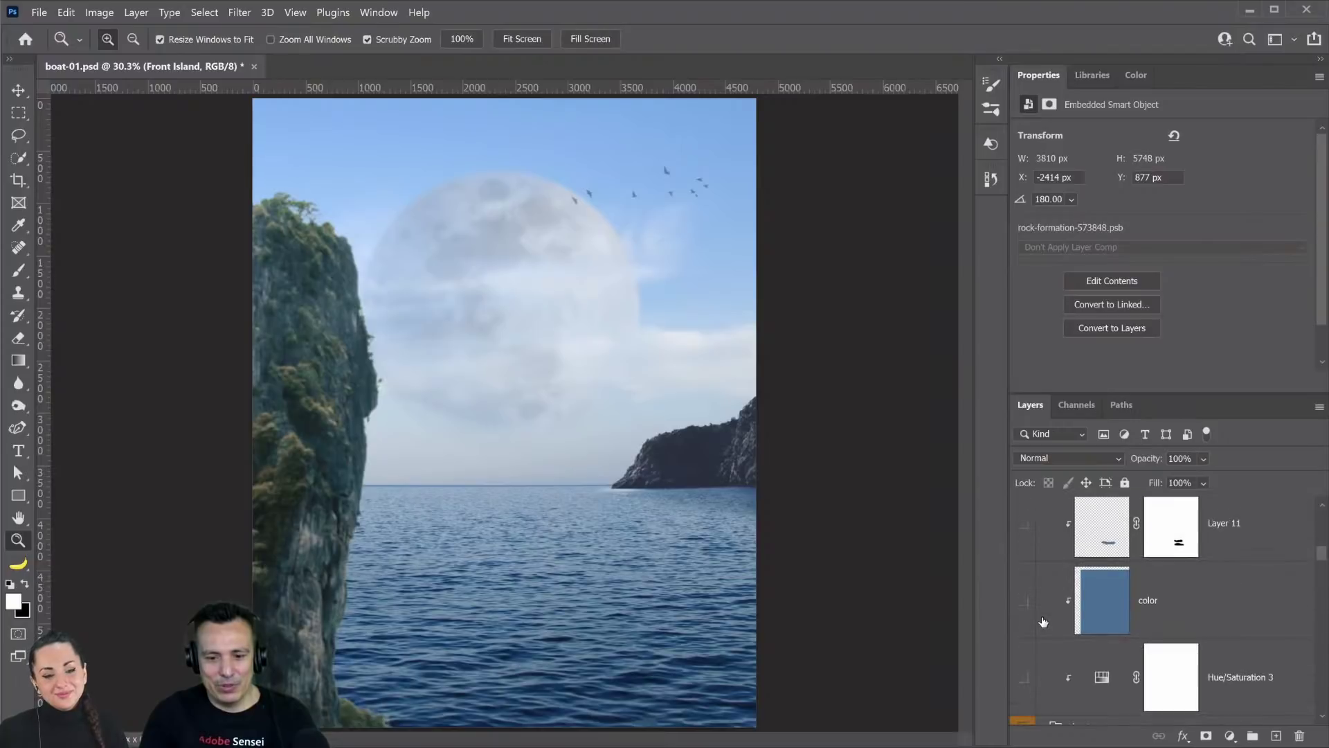
scroll(1042, 615, "up", 5)
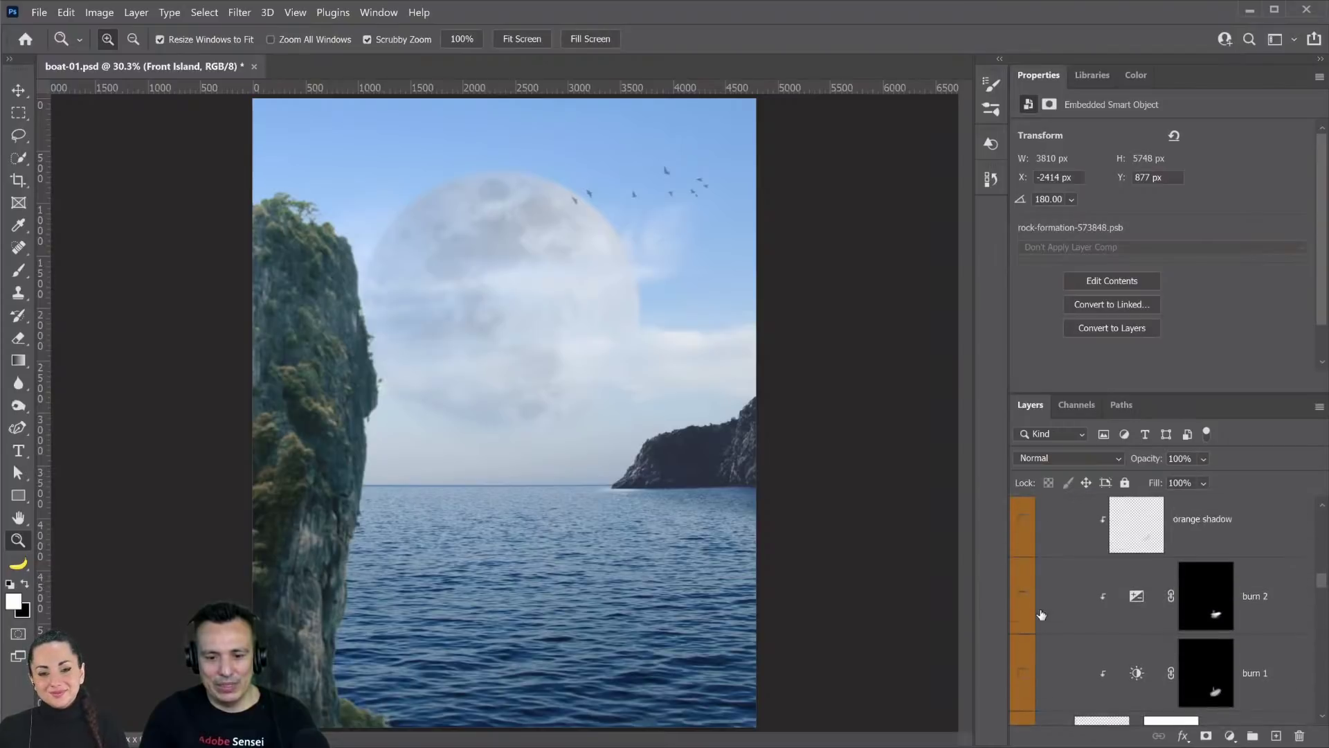
left_click(1045, 576)
scroll(1049, 602, "down", 10)
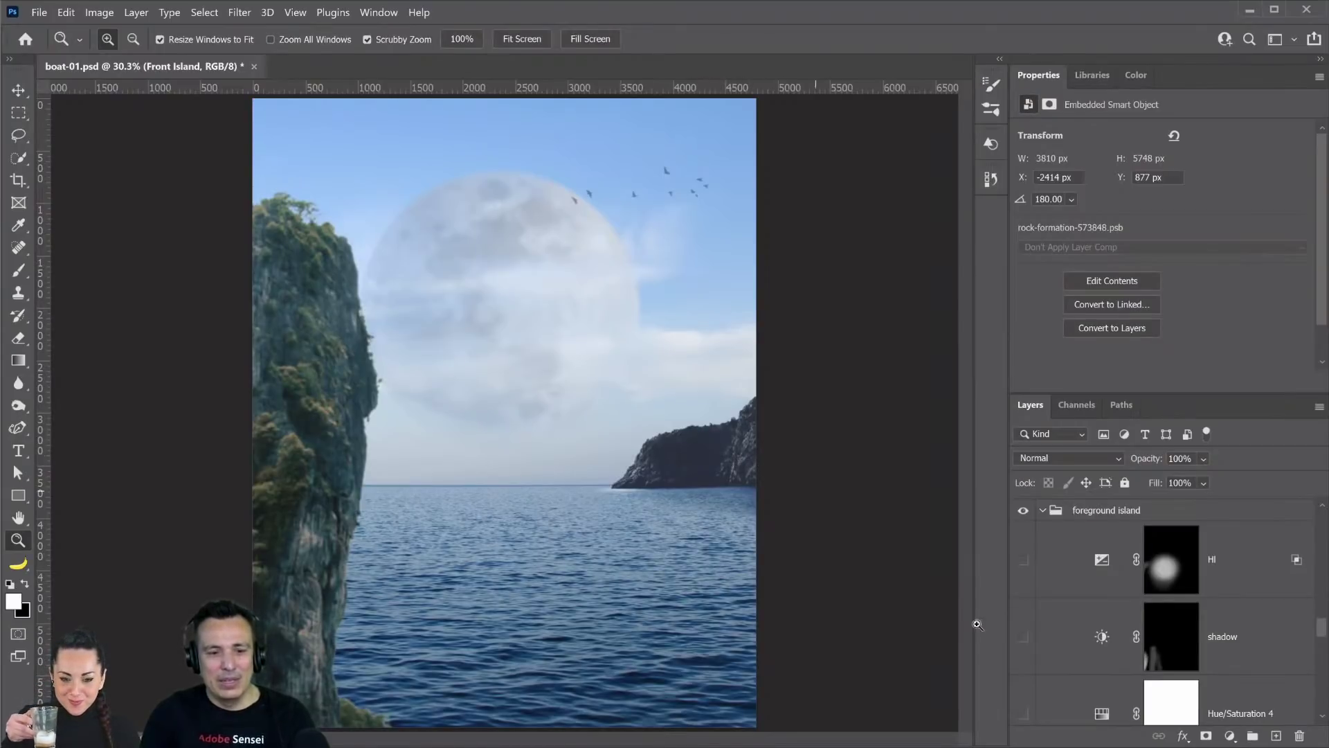
- Preview the luminosity adjustment of the foreground island group by showing and hiding it
scroll(1145, 658, "up", 2)
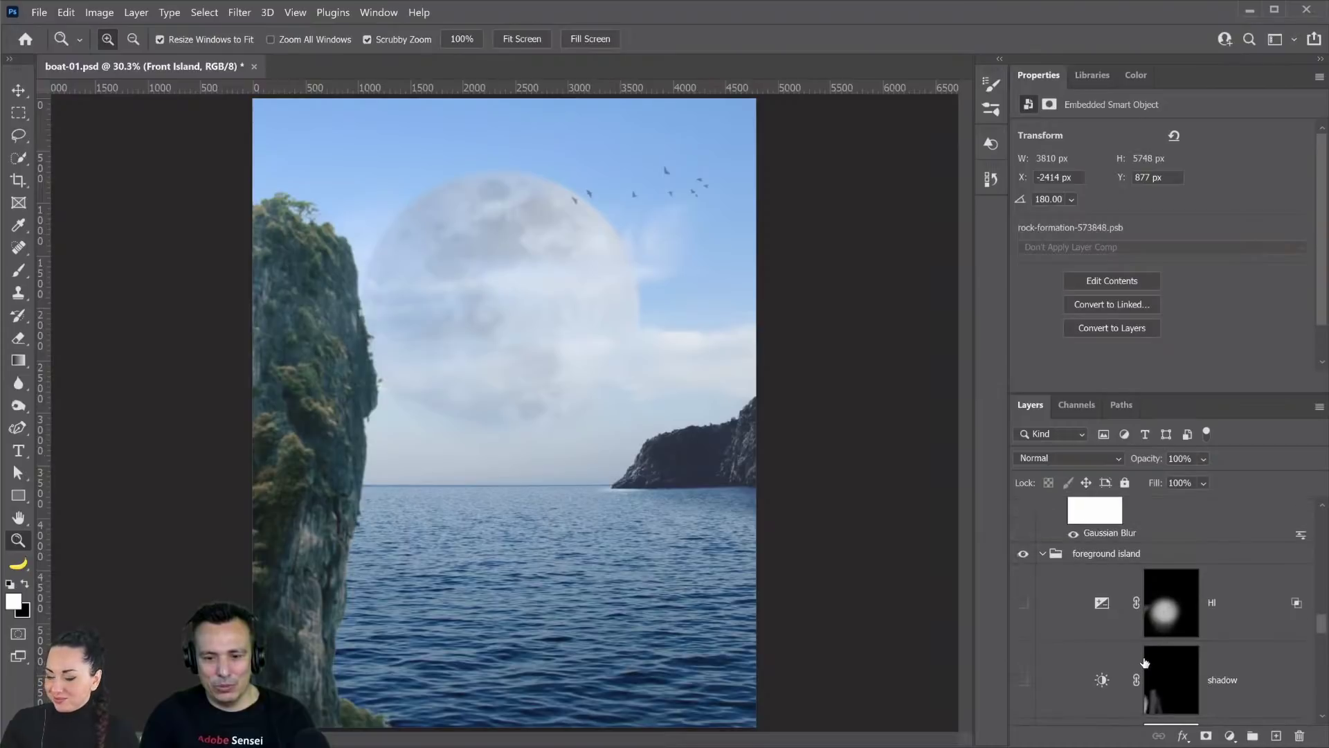
scroll(1149, 644, "down", 5)
scroll(1149, 623, "down", 2)
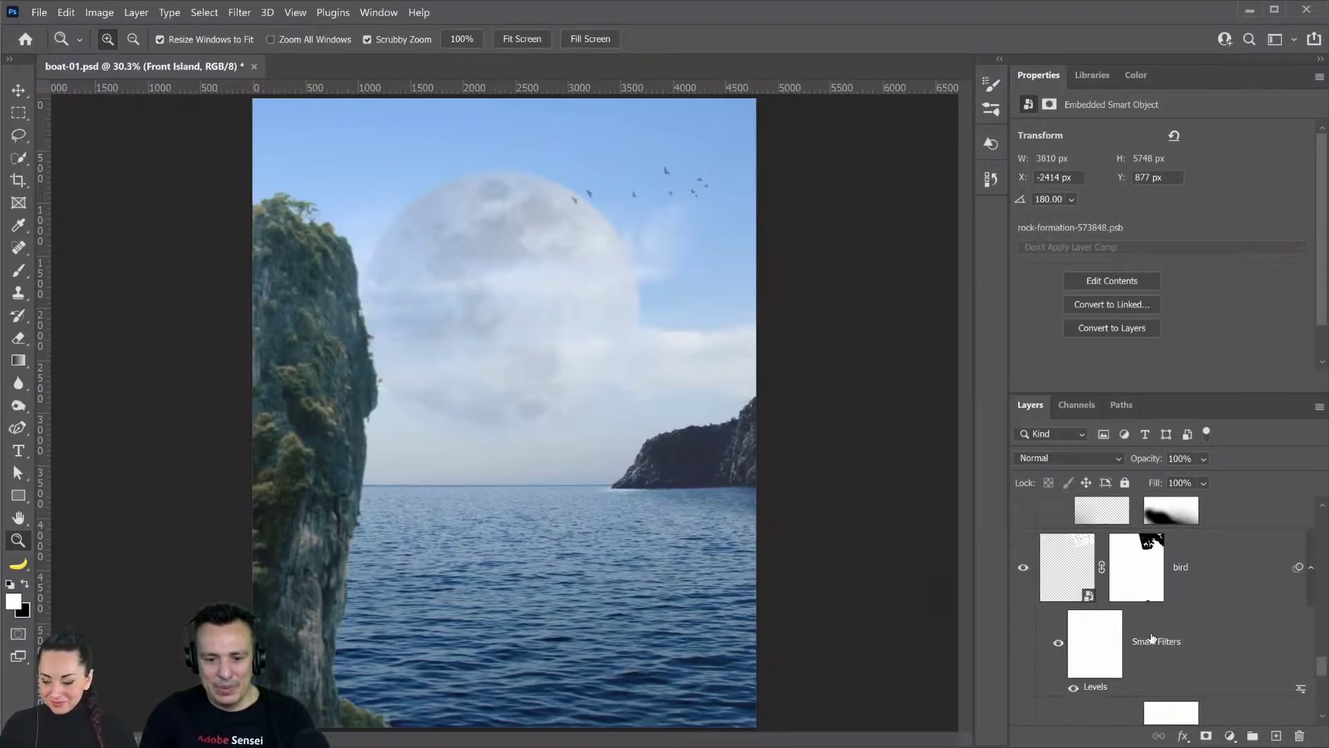
scroll(1142, 554, "up", 3)
left_click(1023, 609)
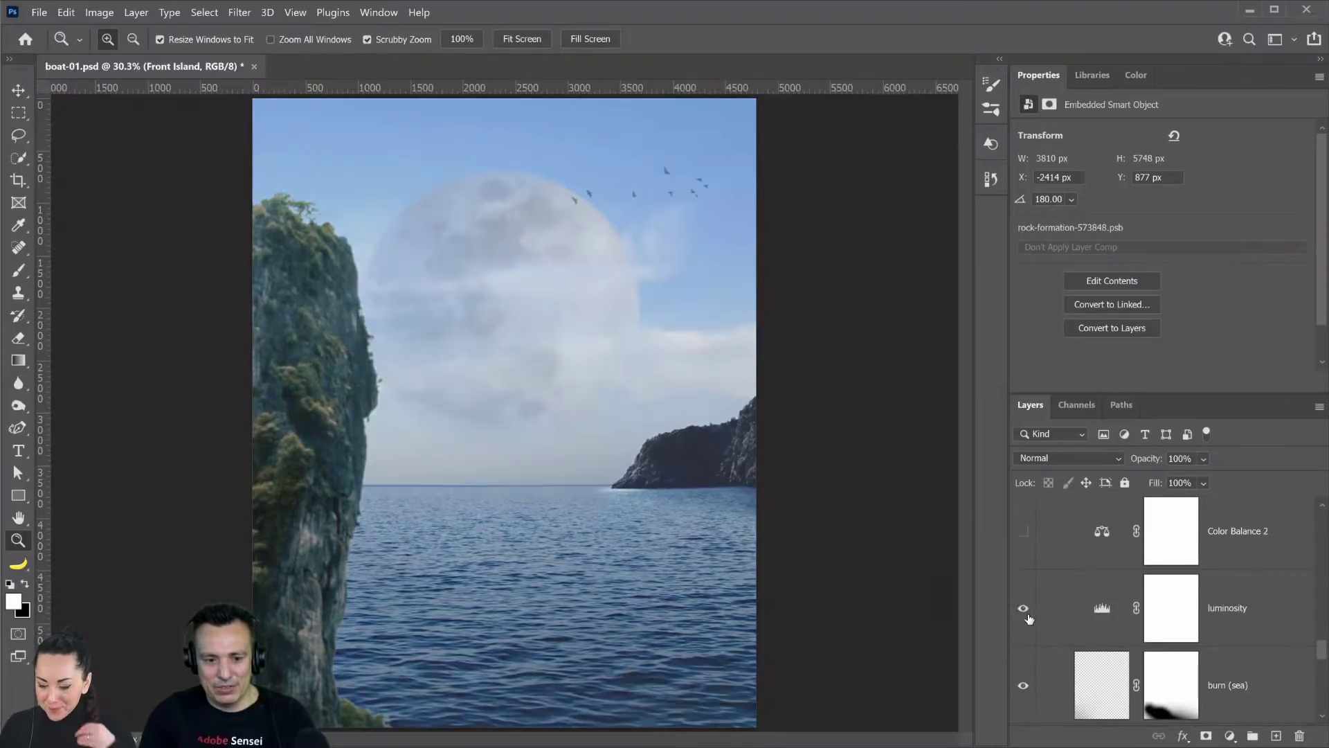
left_click(1024, 609)
- Collapse the effects and smart filter lists of the moon and bird layers
scroll(1124, 607, "up", 3)
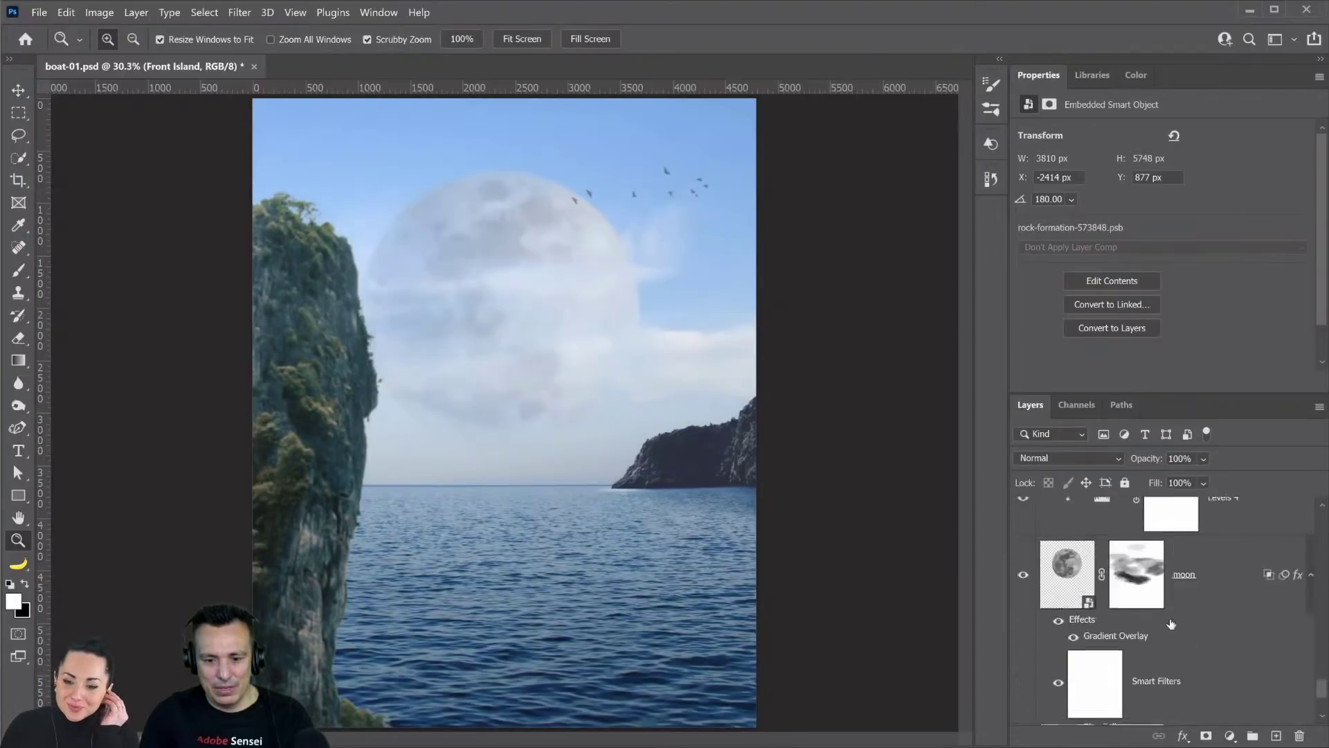
scroll(1142, 607, "down", 2)
scroll(1177, 607, "up", 2)
scroll(1203, 605, "up", 1)
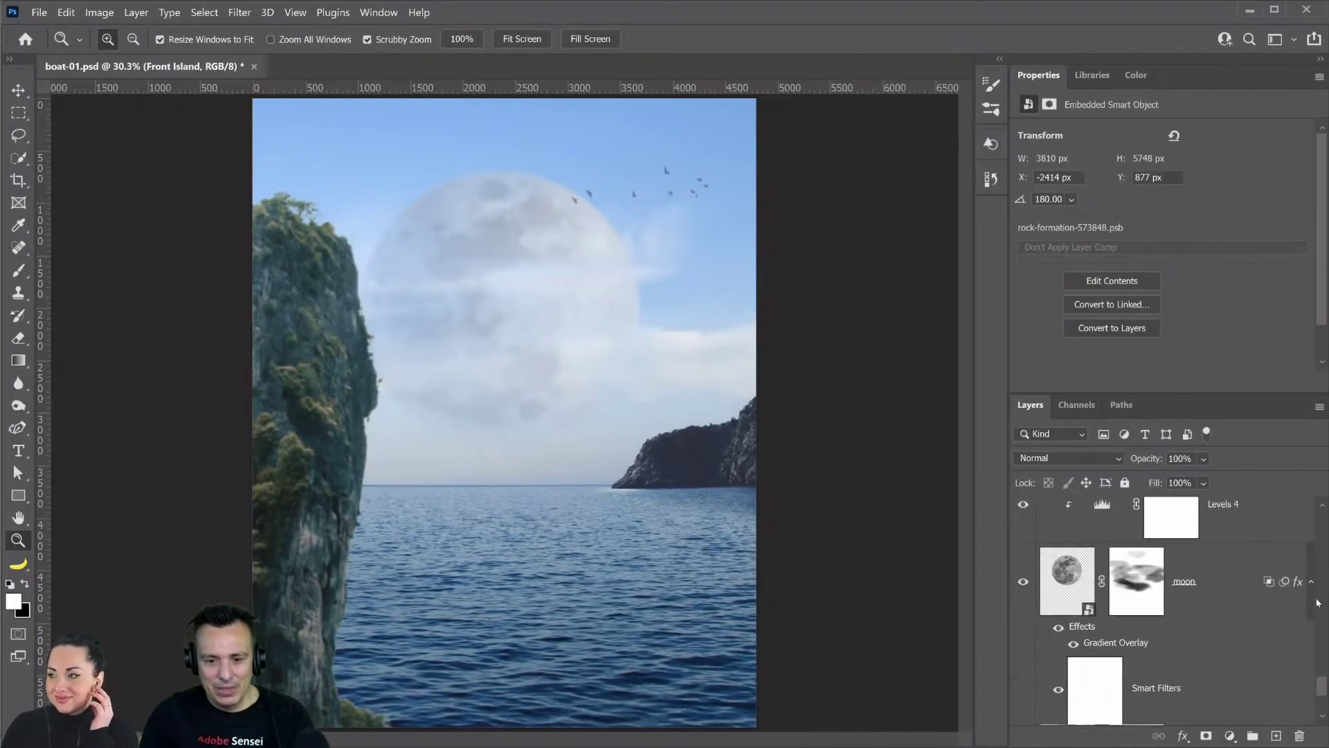
left_click(1311, 575)
scroll(1206, 614, "up", 3)
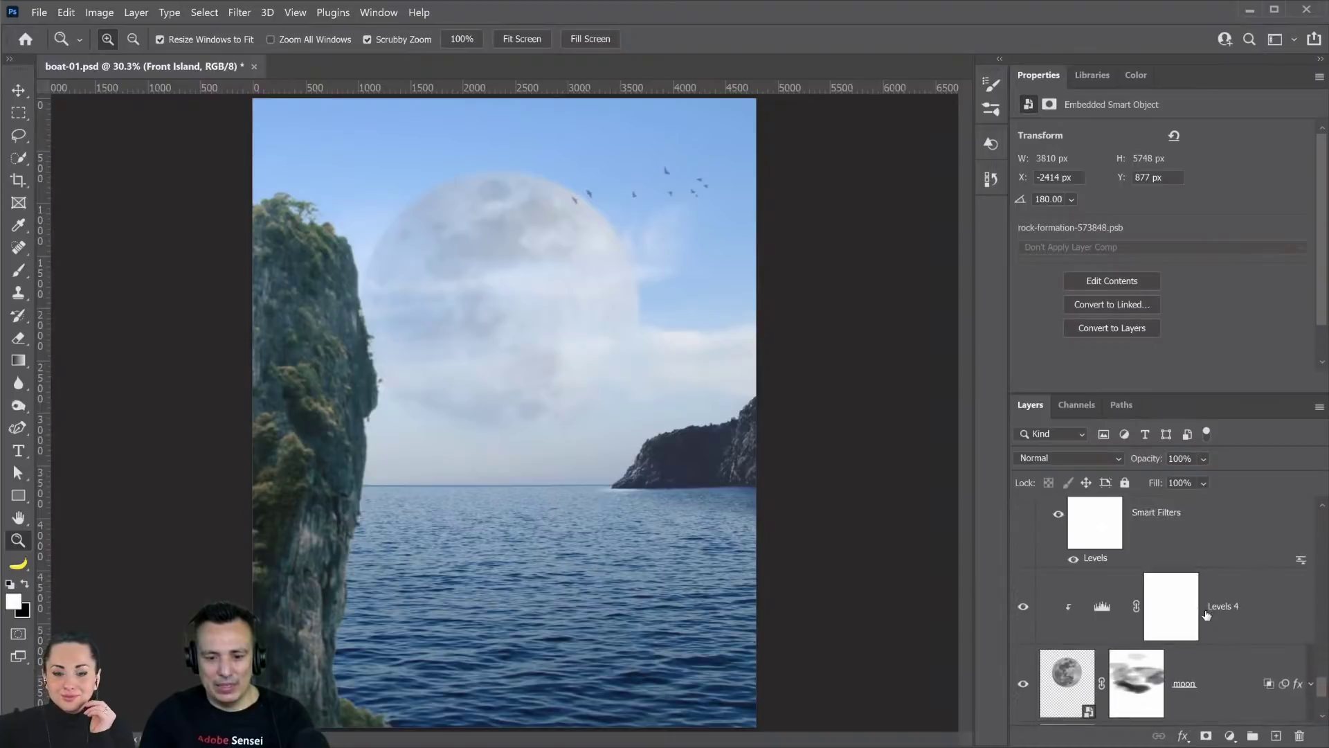
left_click(1311, 547)
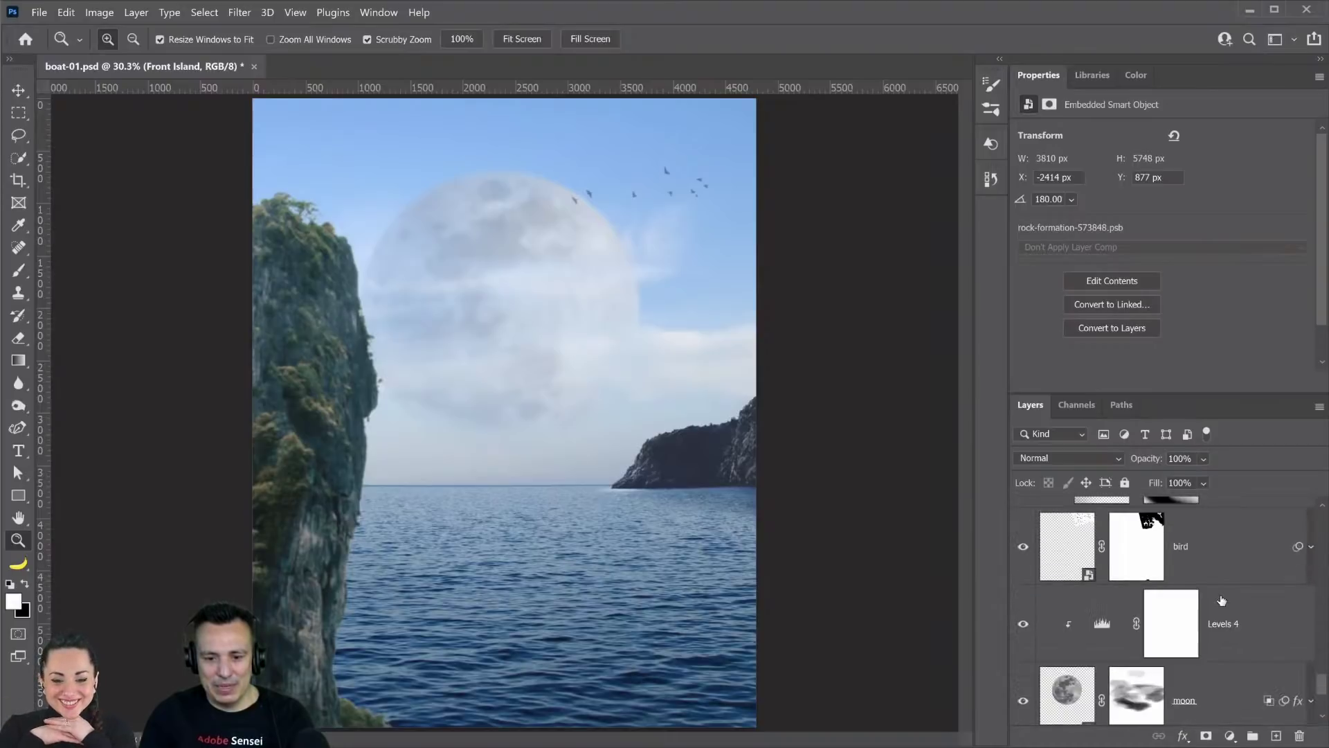
scroll(1223, 602, "down", 1)
scroll(1146, 614, "up", 3)
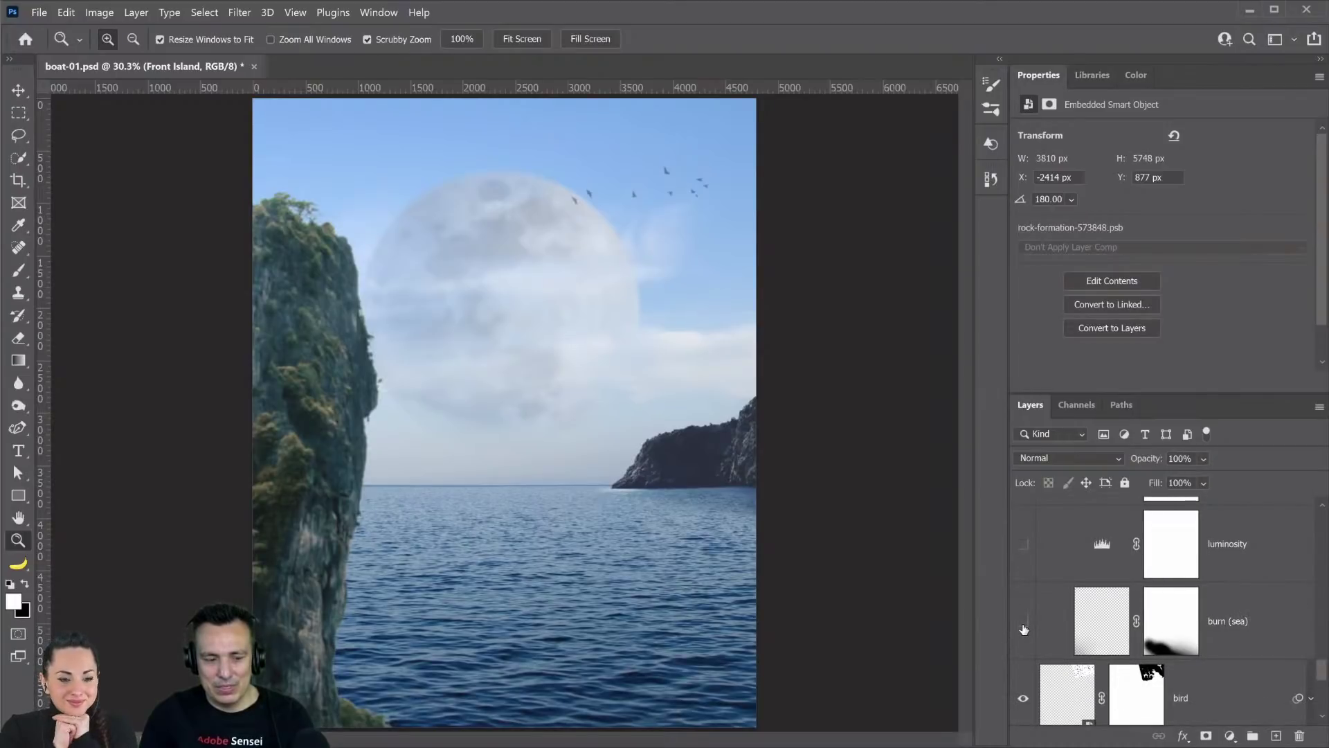
- Compare the sea with and without the burn (sea) layer, leaving that layer visible
left_click(1023, 625)
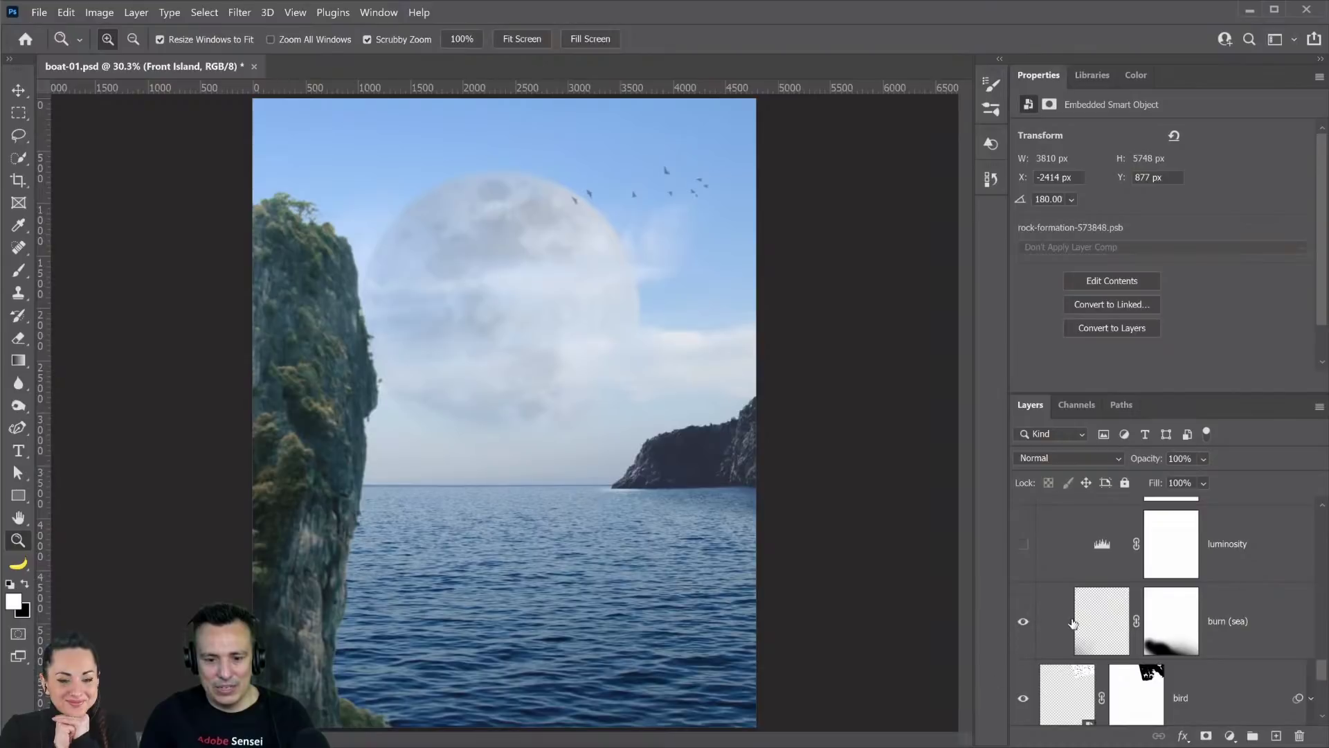
left_click(1025, 622)
left_click(1025, 623)
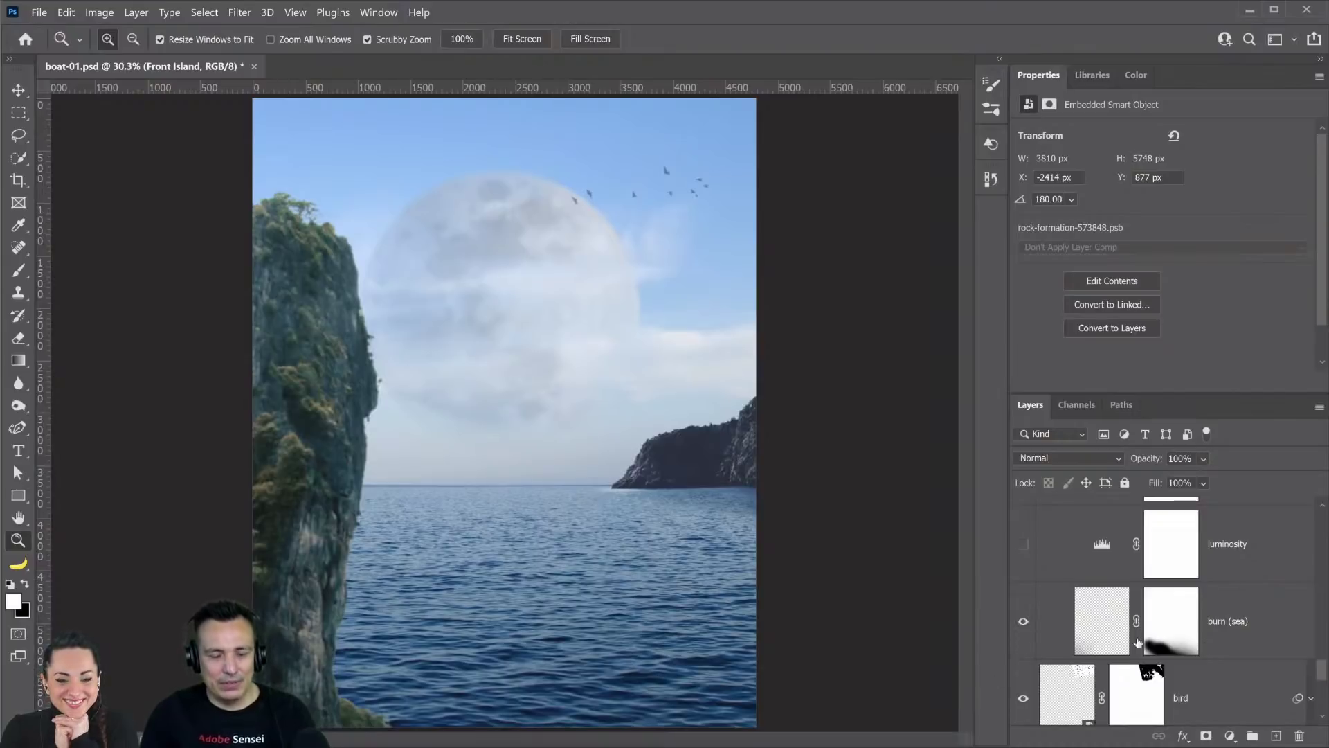
- Show the luminosity, Color Balance 2 and Hue/Saturation 4 adjustment layers in the foreground island group
scroll(1261, 636, "up", 2)
scroll(1260, 636, "up", 2)
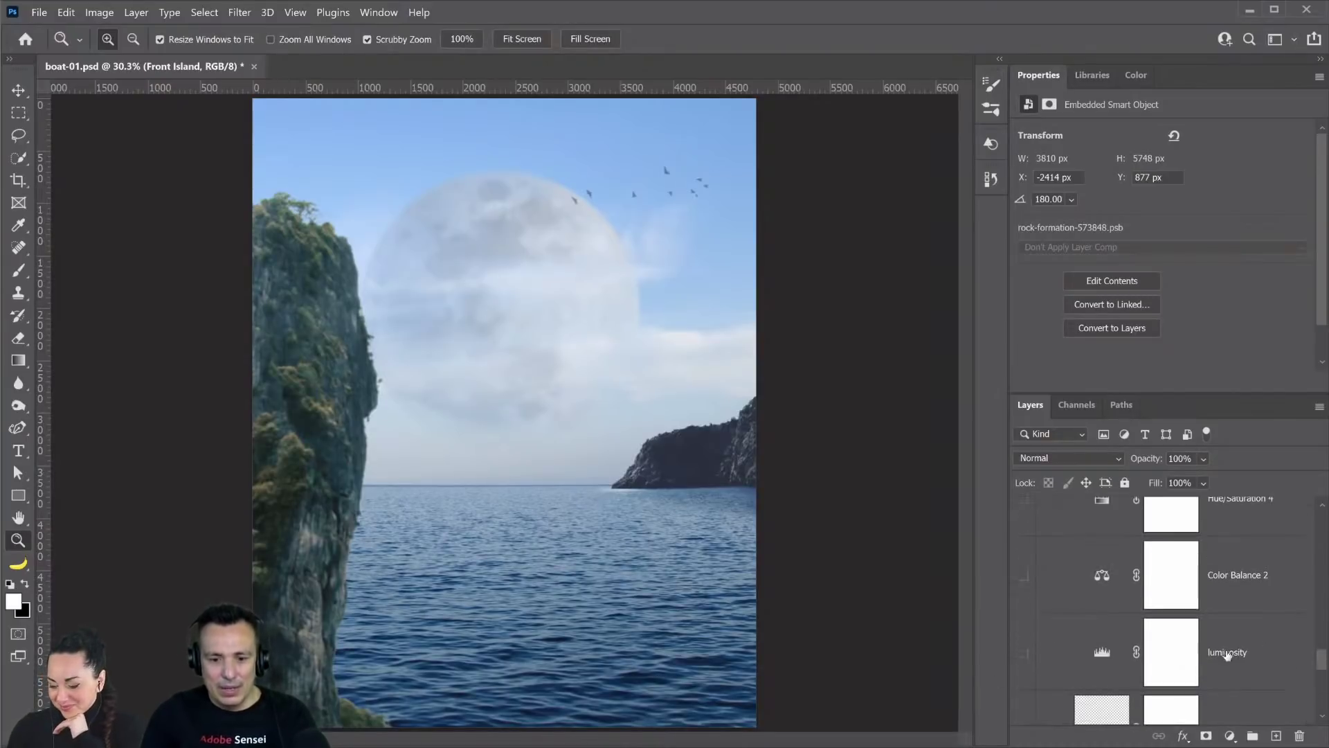
left_click(1024, 651)
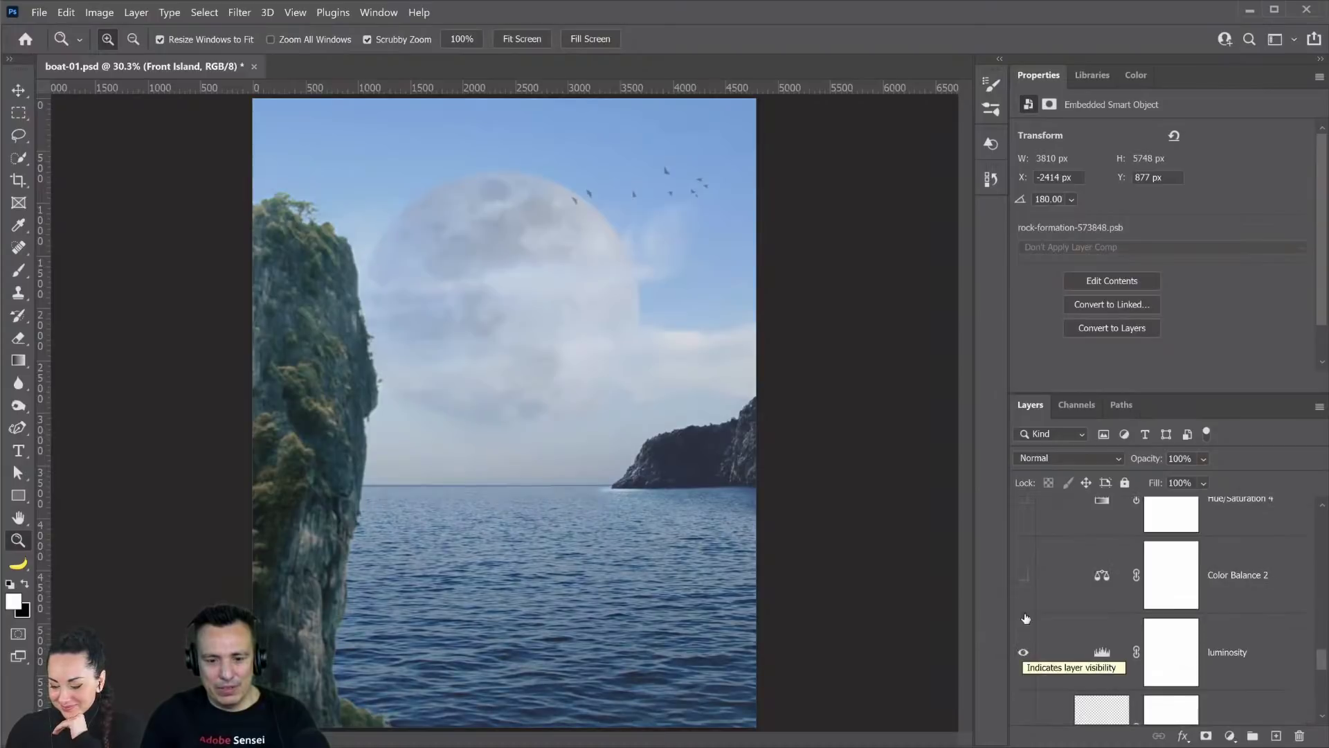
left_click(1023, 577)
scroll(1023, 581, "up", 2)
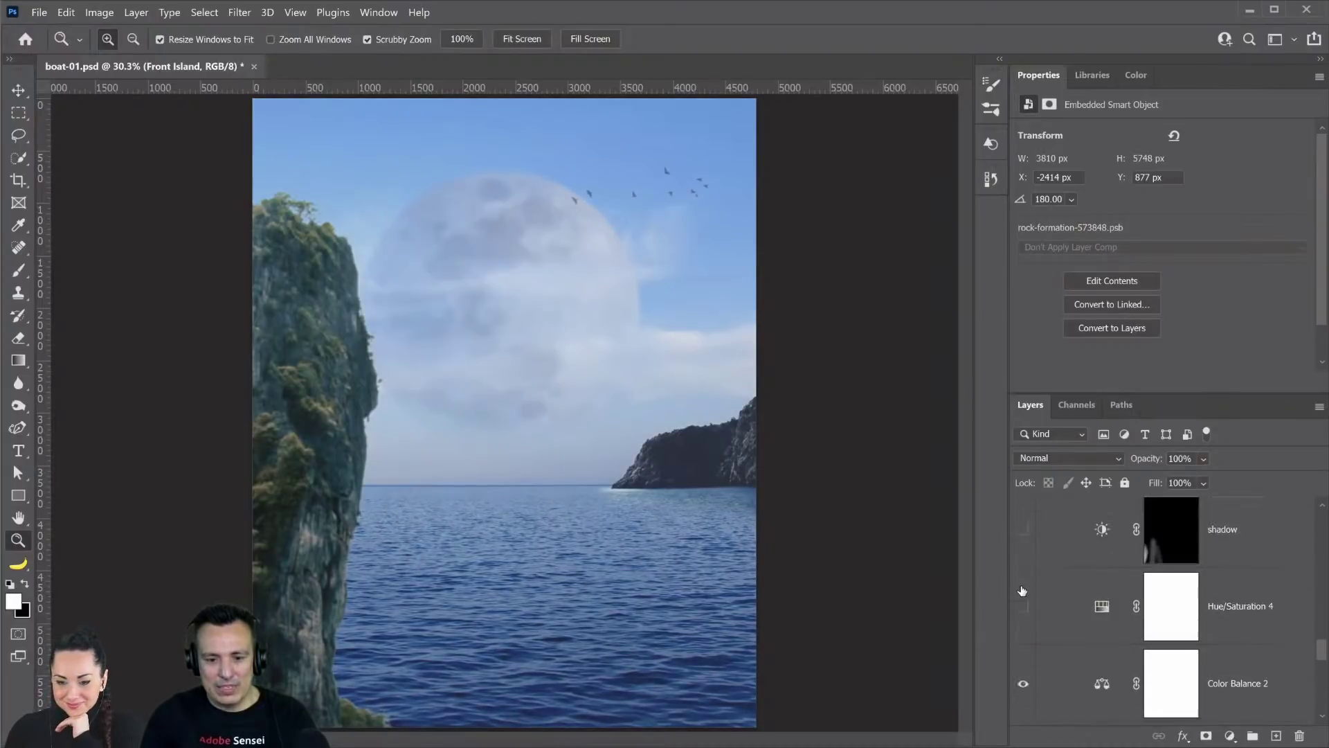
left_click(1025, 627)
- Show the shadow adjustment layer and preview the HI adjustment, leaving HI hidden
scroll(1028, 629, "up", 1)
left_click(1025, 617)
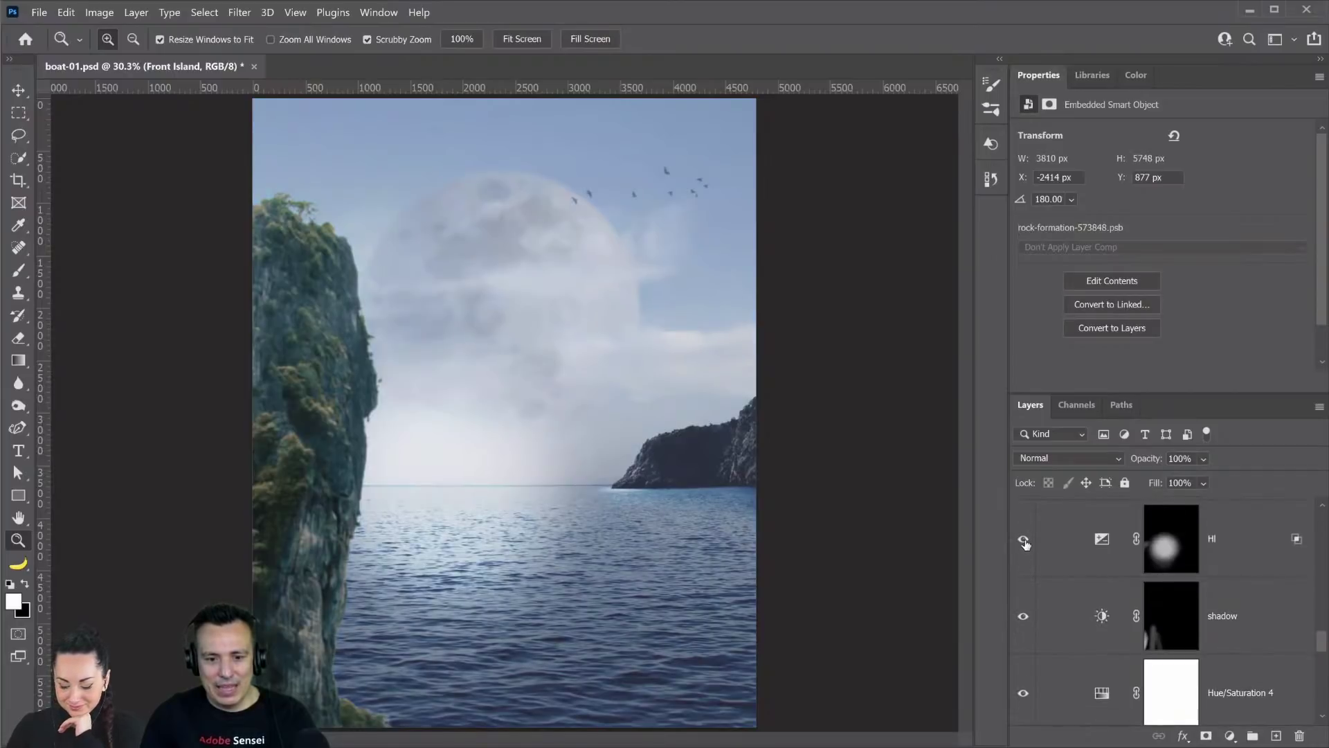
scroll(1032, 602, "up", 1)
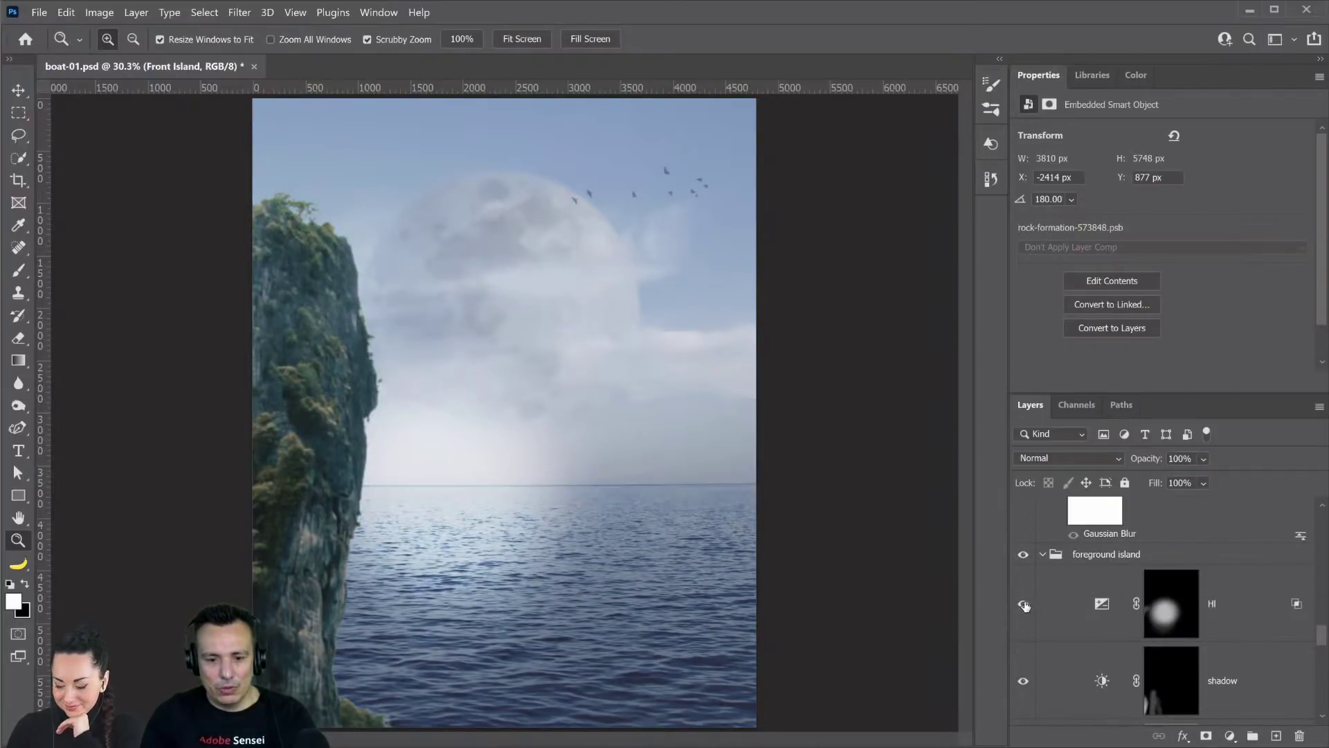
left_click(1024, 604)
- Move the Front Island layer up the layer stack to directly above the boat group
scroll(1053, 602, "up", 5)
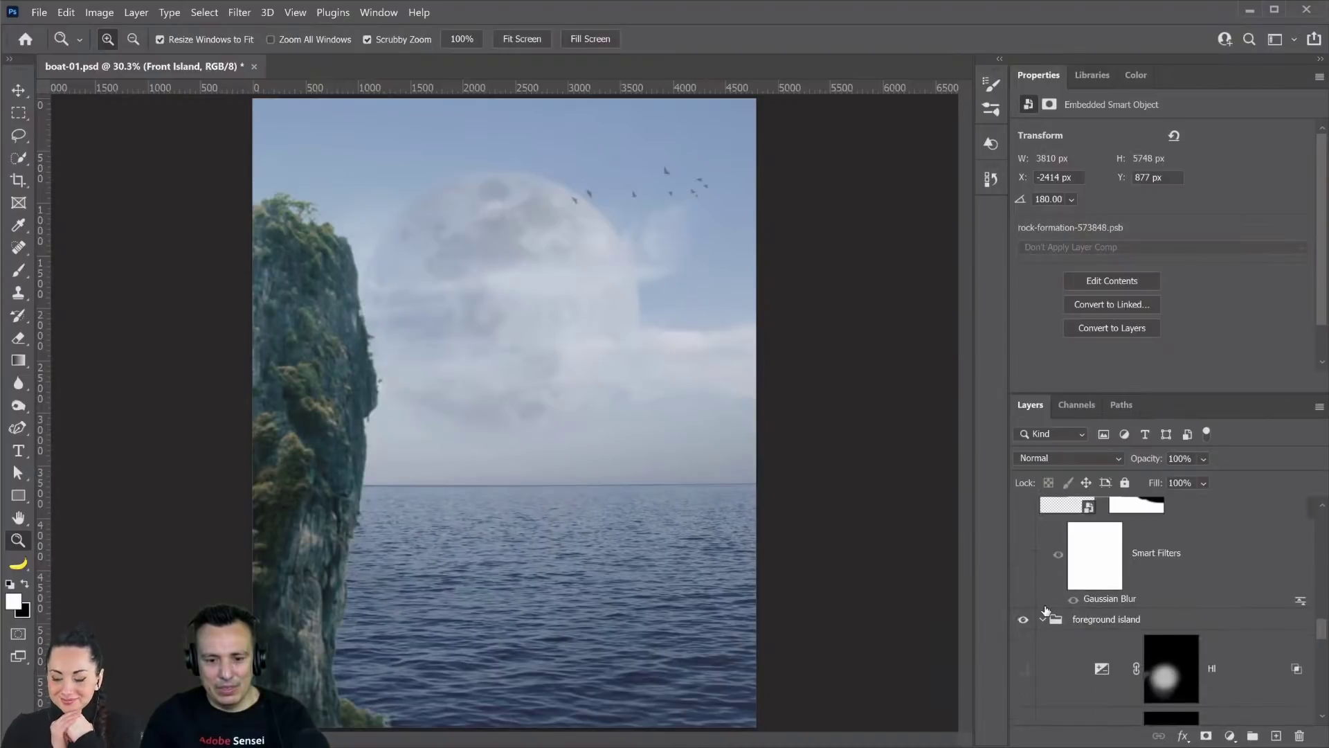
scroll(1049, 602, "up", 6)
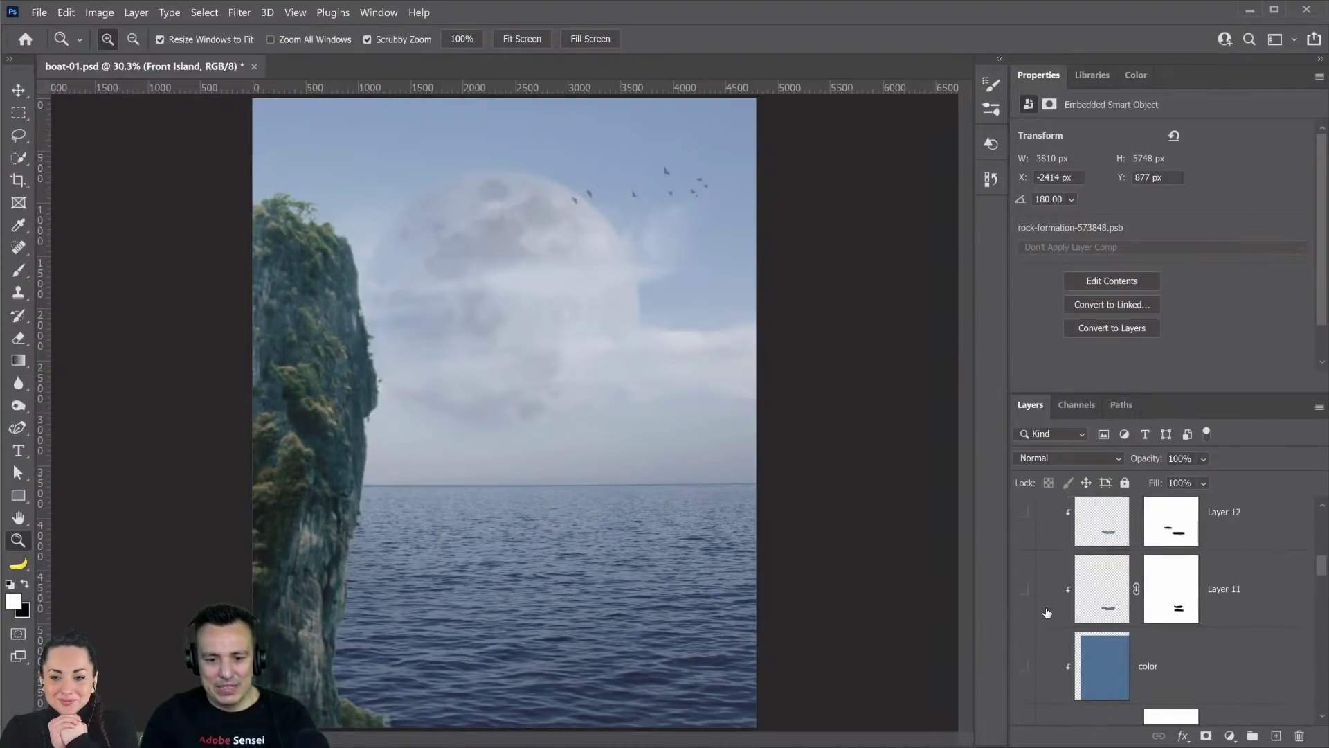
left_click_drag(1053, 583, 1039, 729)
left_click_drag(1049, 559, 1073, 613)
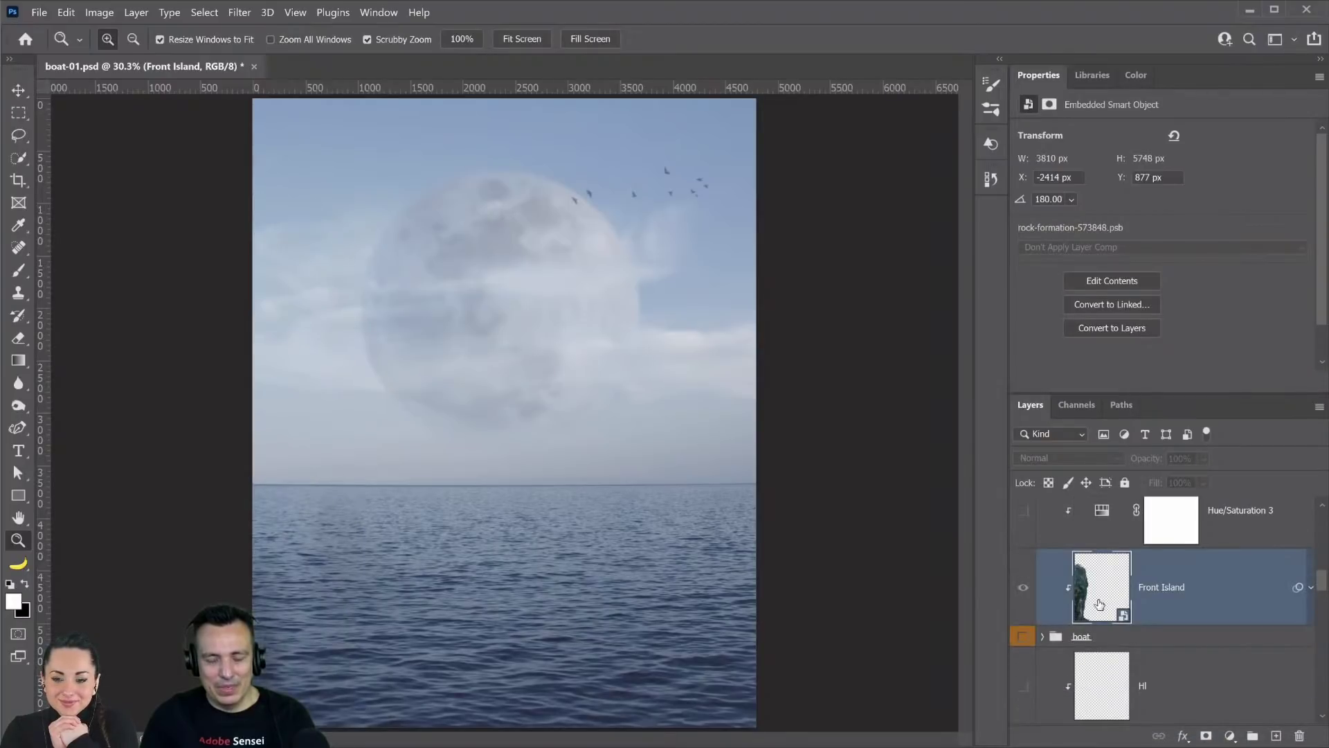
- Toggle the visibility of the boat group beneath the Front Island layer, leaving the group visible
scroll(1087, 609, "up", 5)
scroll(1087, 609, "down", 3)
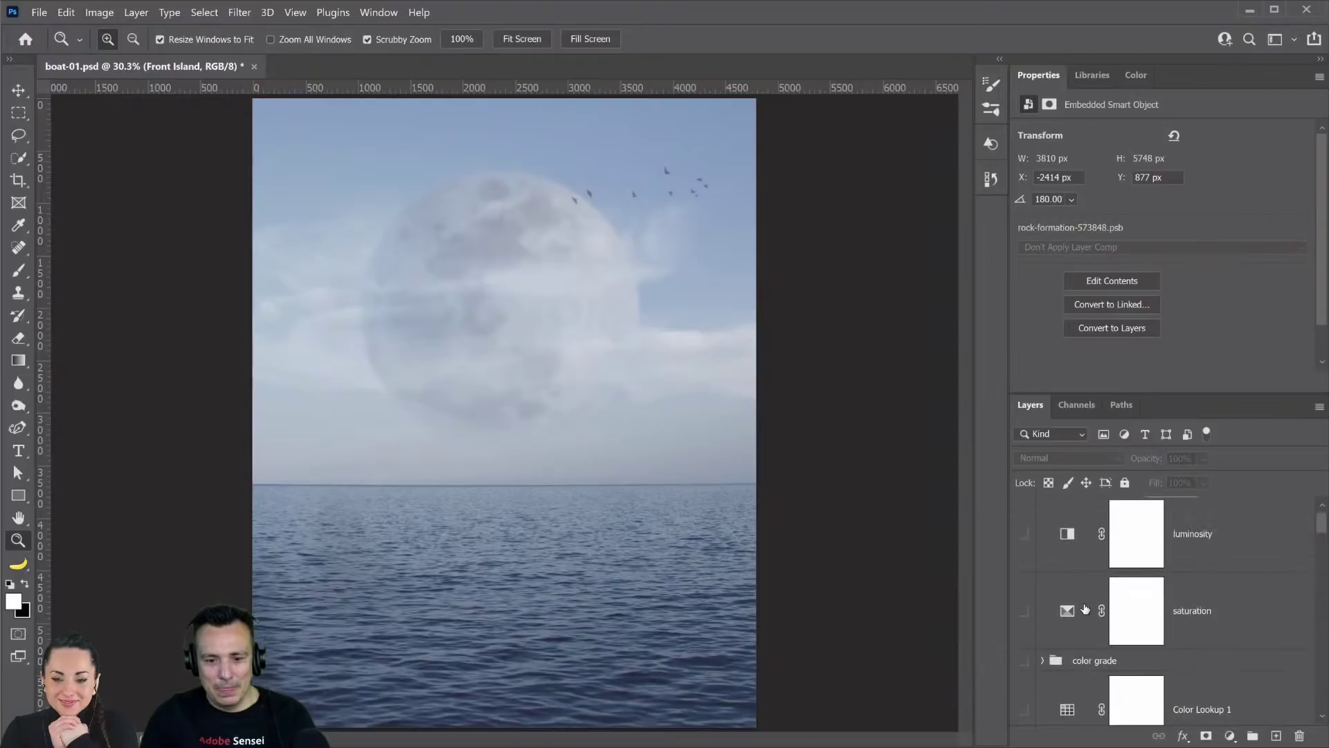
scroll(1084, 605, "up", 1)
scroll(1073, 582, "down", 5)
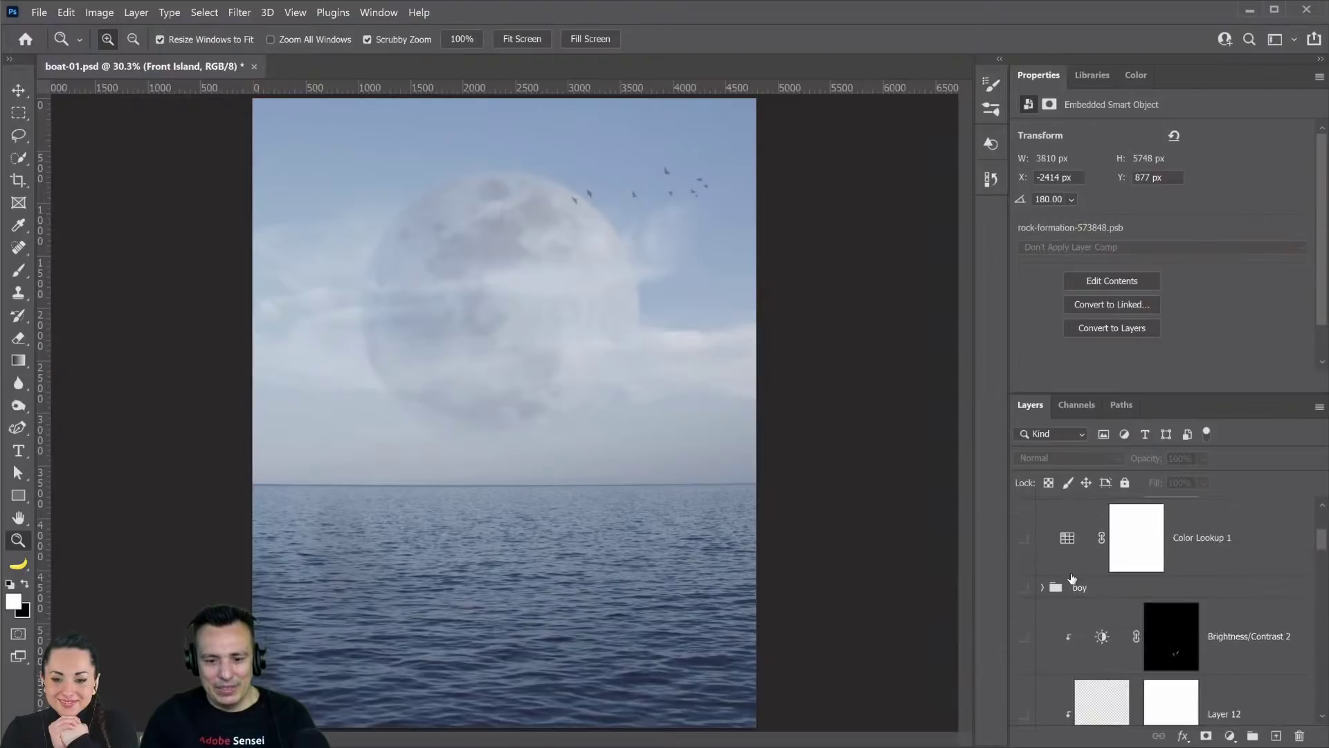
scroll(1072, 574, "down", 6)
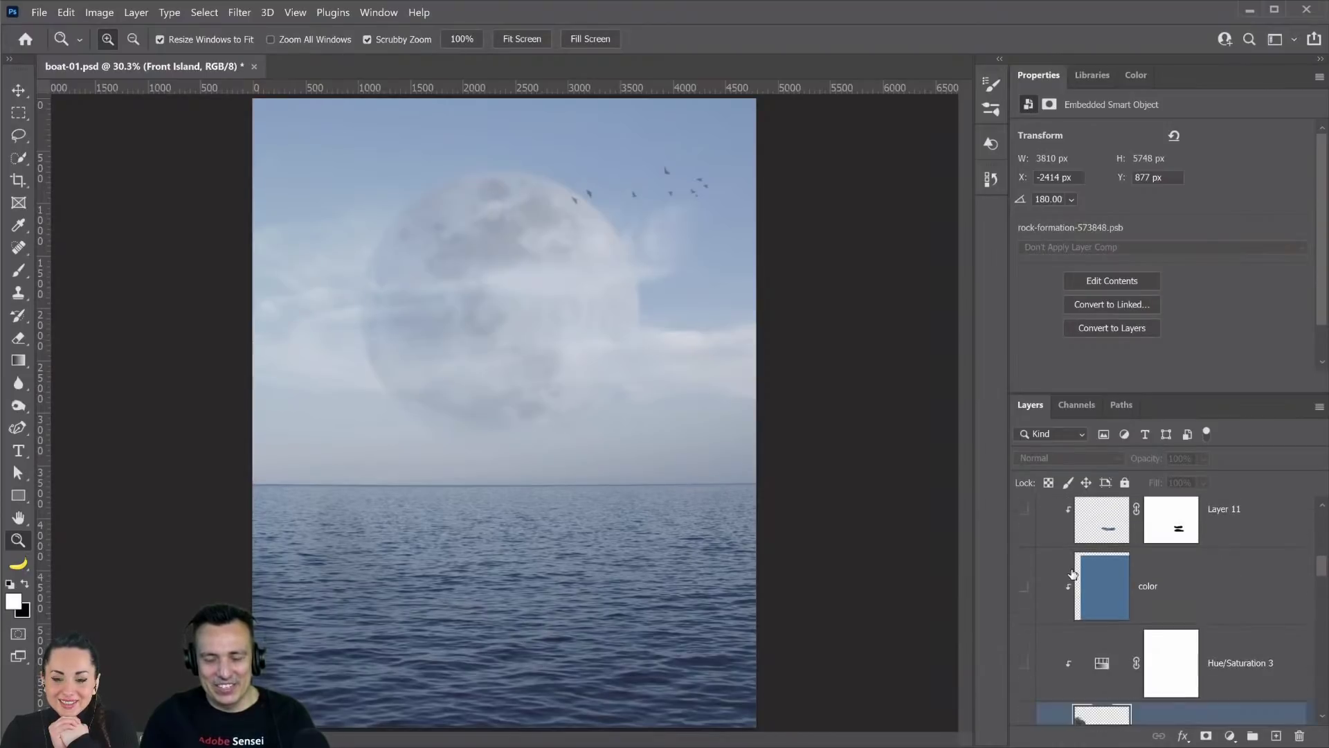
left_click(1025, 527)
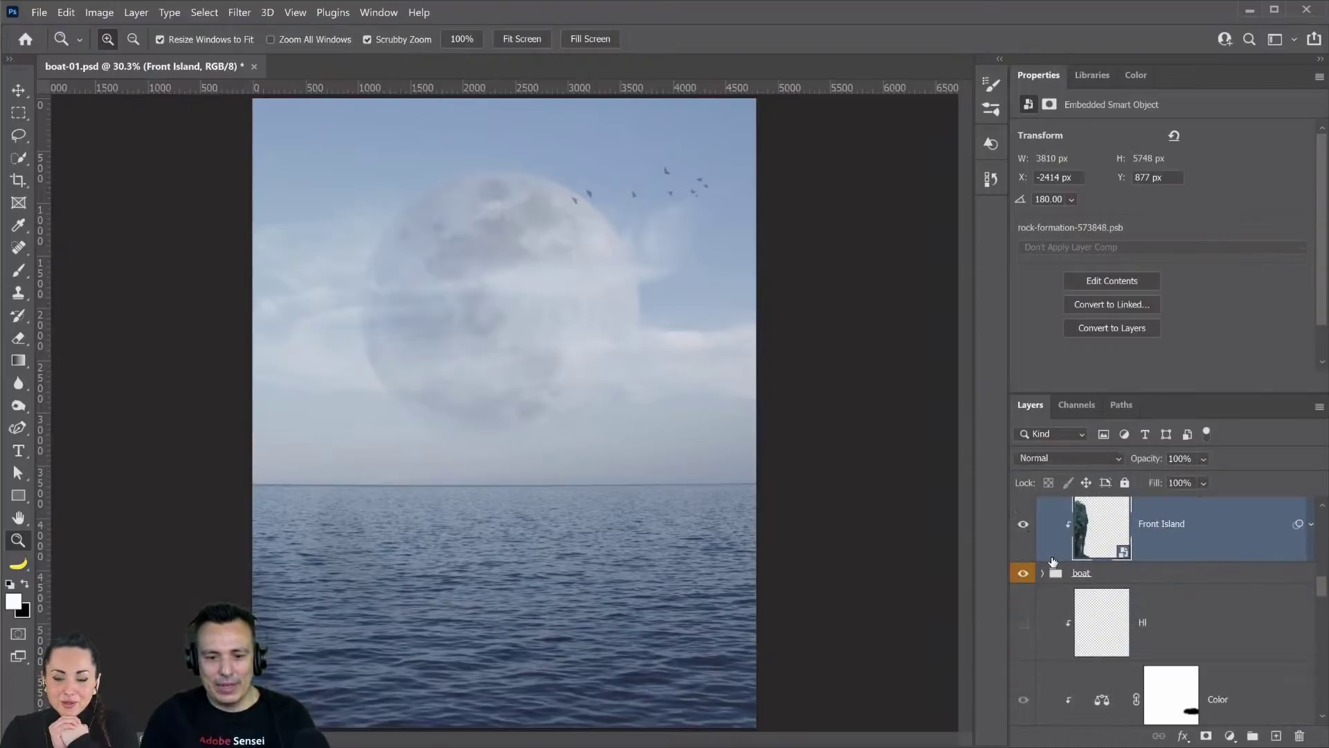
left_click(1024, 573)
left_click(1026, 574)
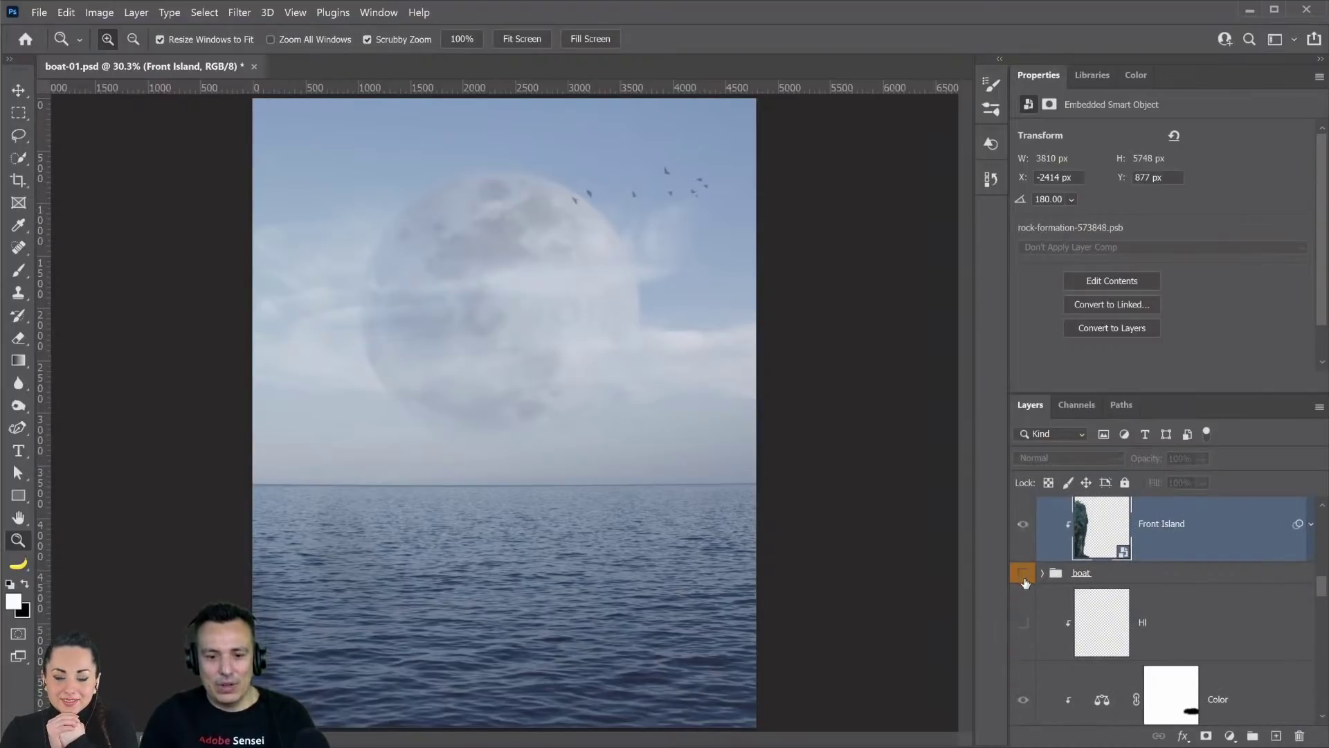
left_click(1026, 580)
- Undock the Layers panel, stretch it to nearly the full window height, and place it beside the image
scroll(1025, 580, "up", 2)
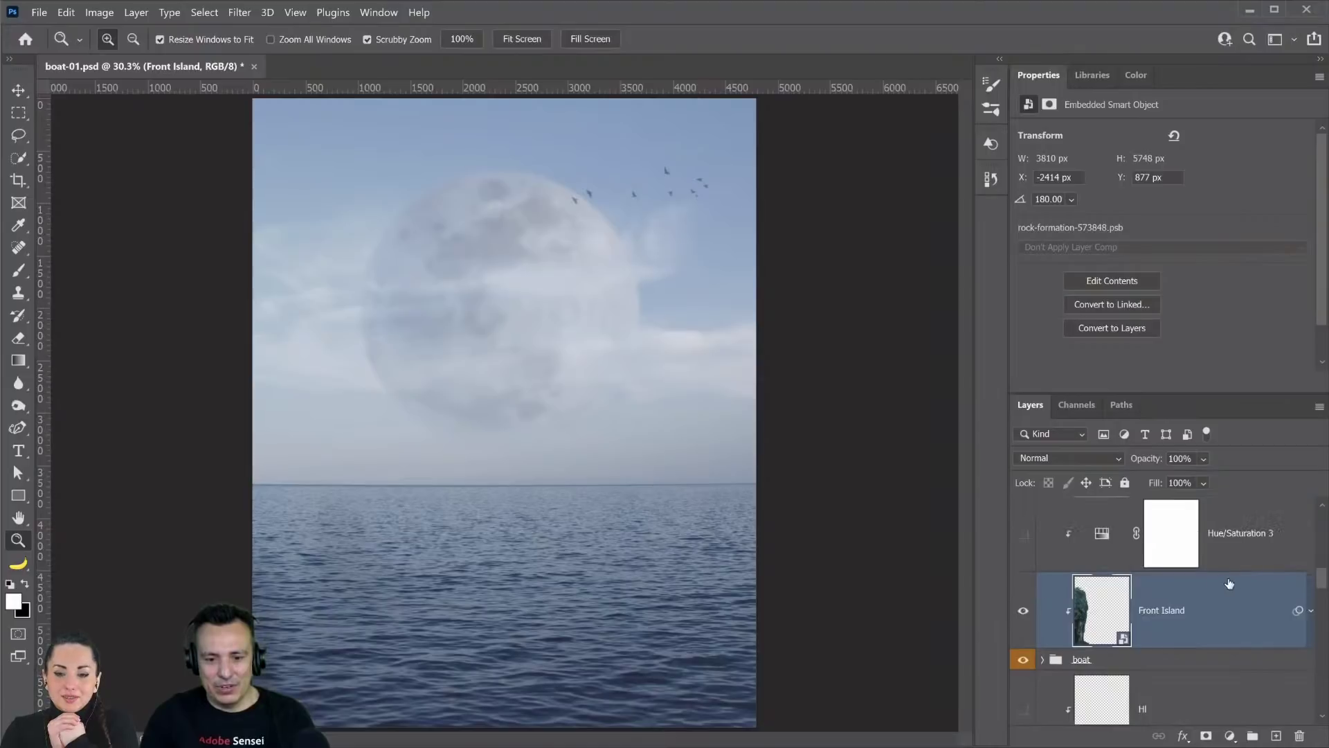
scroll(1198, 577, "up", 3)
scroll(1198, 577, "up", 3)
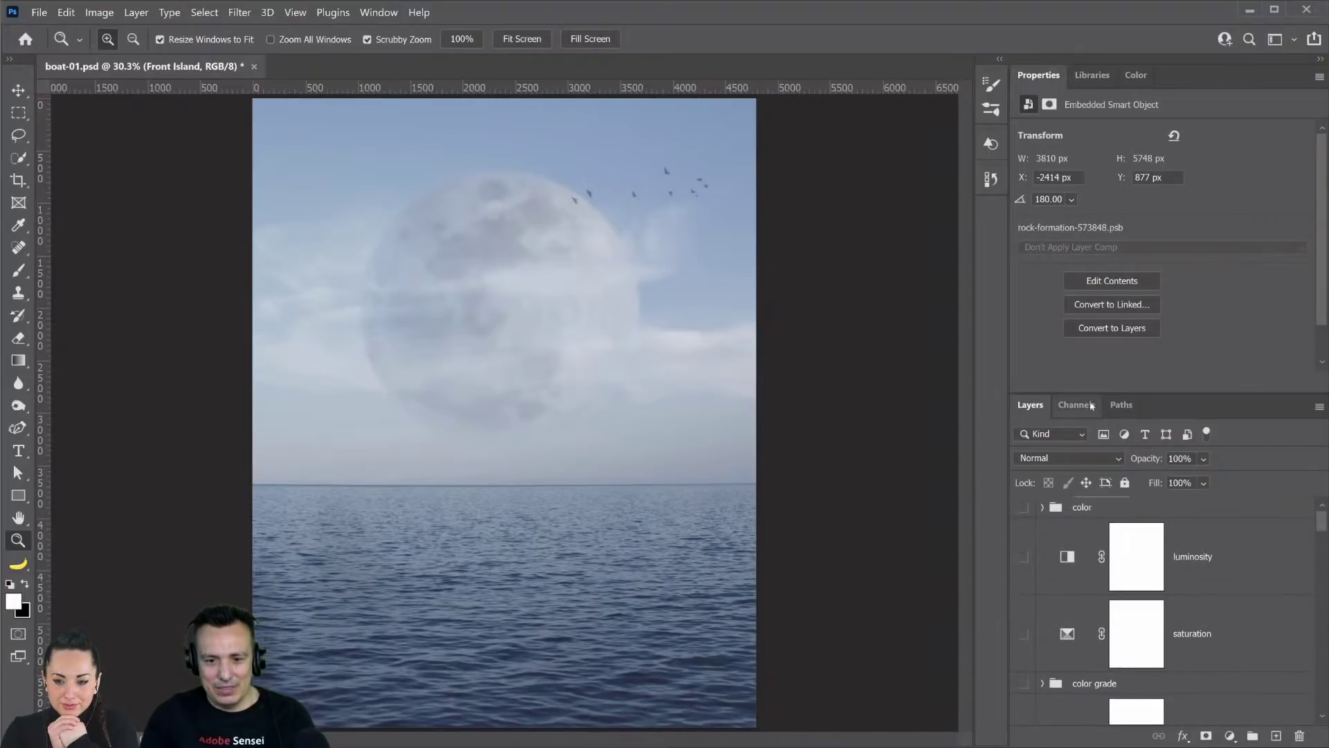
left_click_drag(1031, 405, 580, 68)
left_click_drag(880, 410, 927, 723)
left_click_drag(805, 82, 1115, 86)
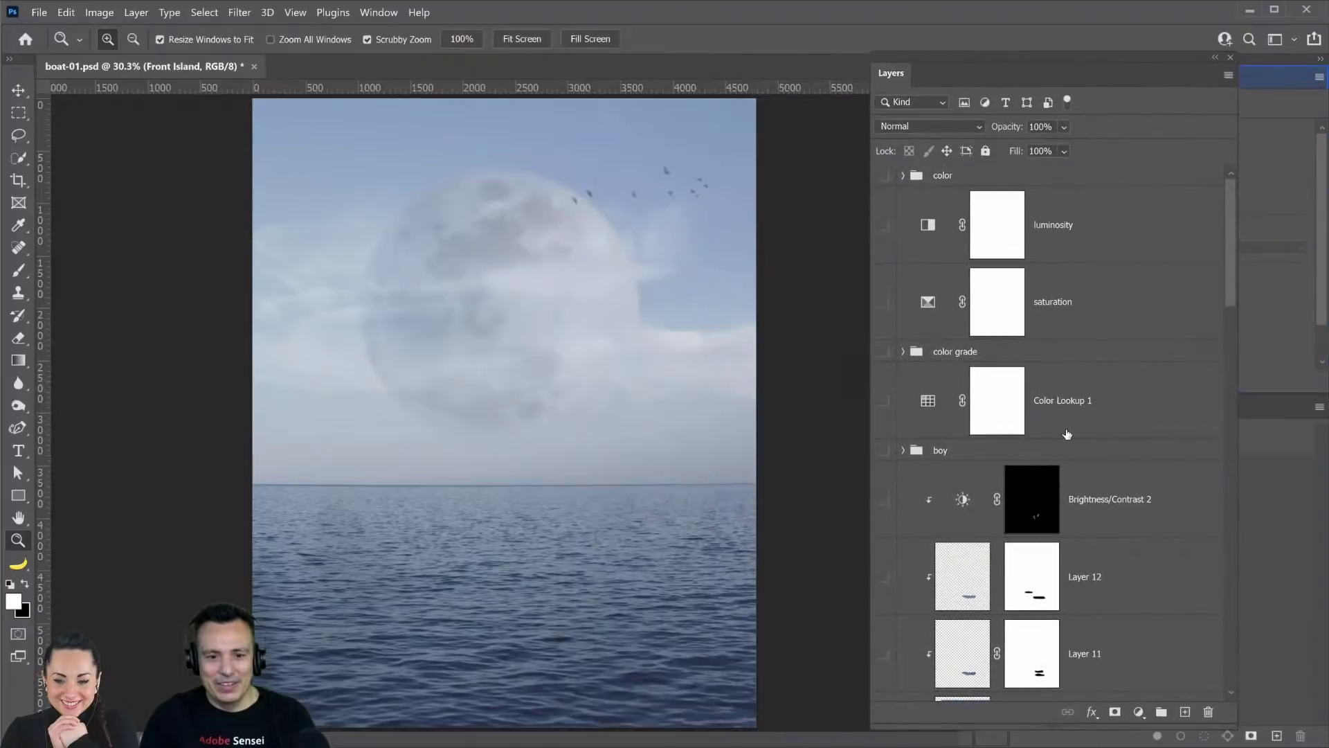
- Move the Front Island layer beneath the boat group, above the HI layer
scroll(1069, 438, "down", 5)
scroll(1069, 437, "down", 3)
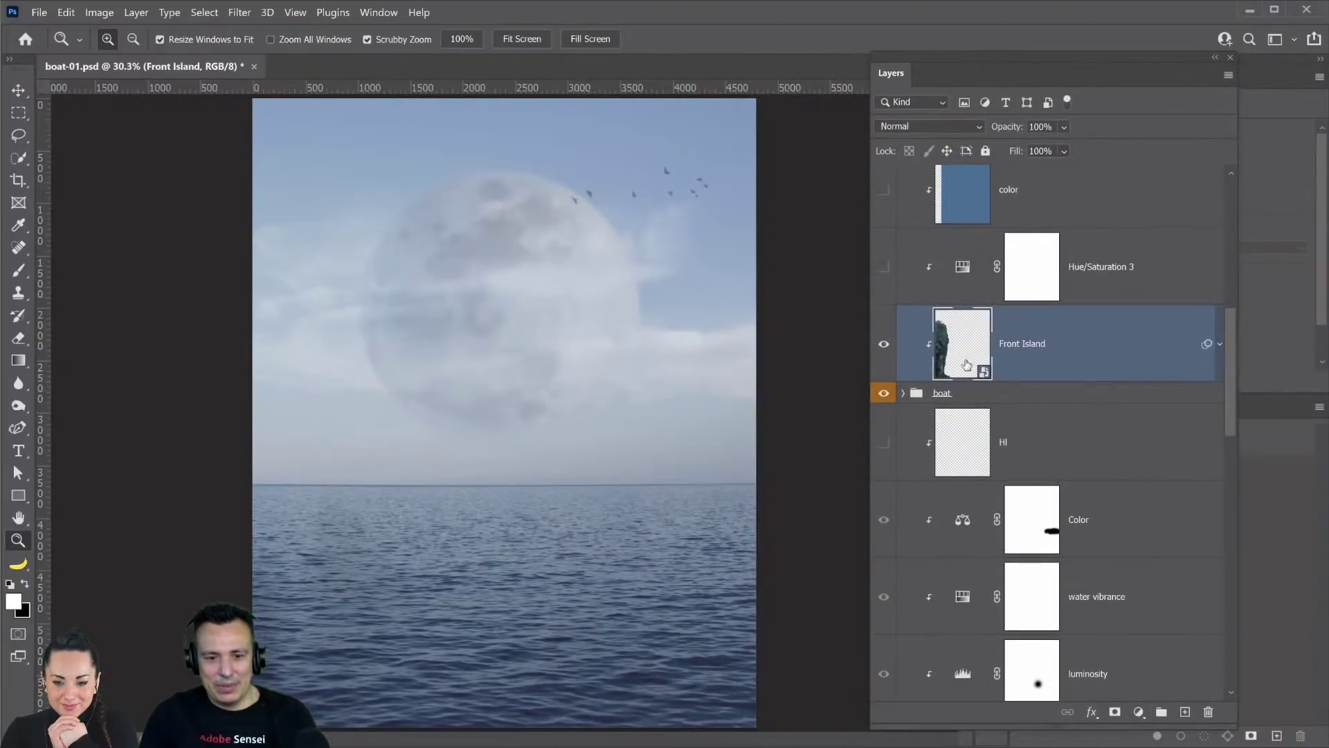
left_click_drag(971, 390, 997, 414)
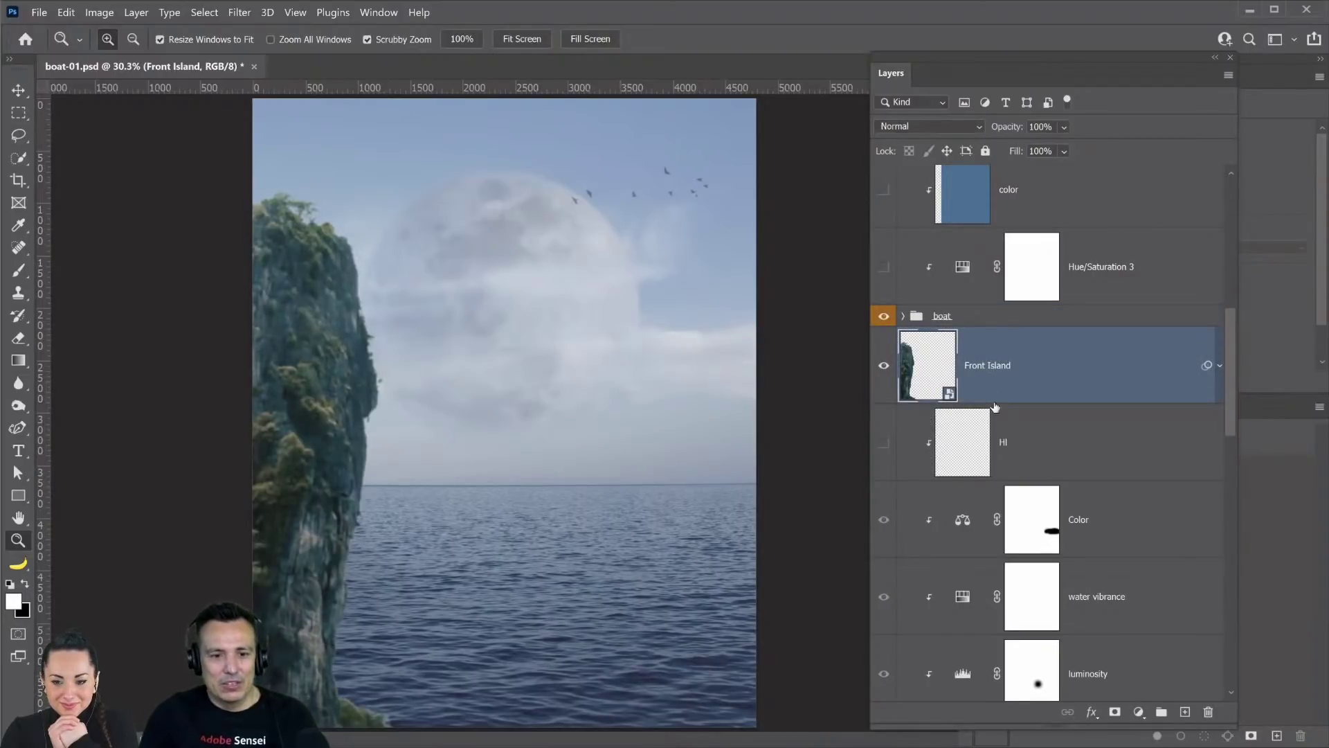
- Show the Hue/Saturation 3, color, Layer 11 and Layer 12 layers above the boat group
scroll(896, 347, "up", 1)
left_click(884, 331)
left_click(884, 255)
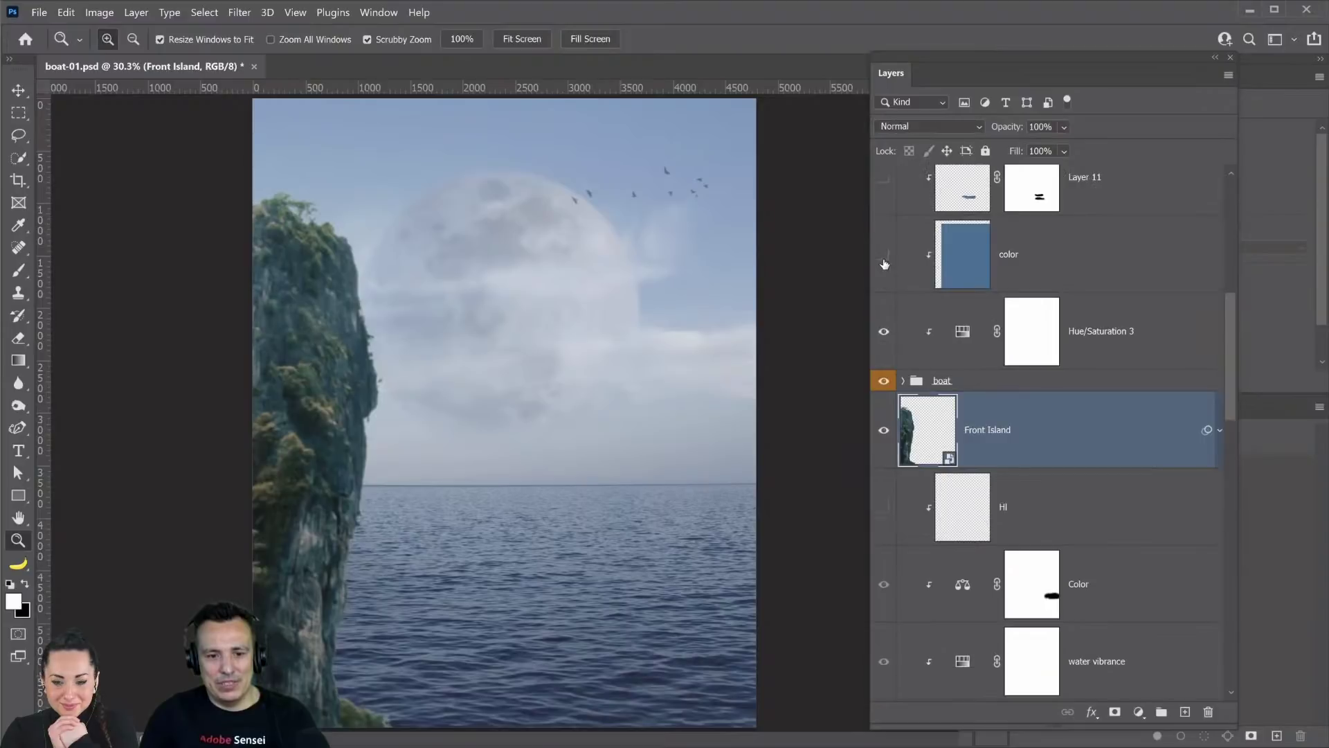
scroll(900, 315, "up", 1)
scroll(887, 249, "up", 1)
left_click(884, 285)
left_click(884, 209)
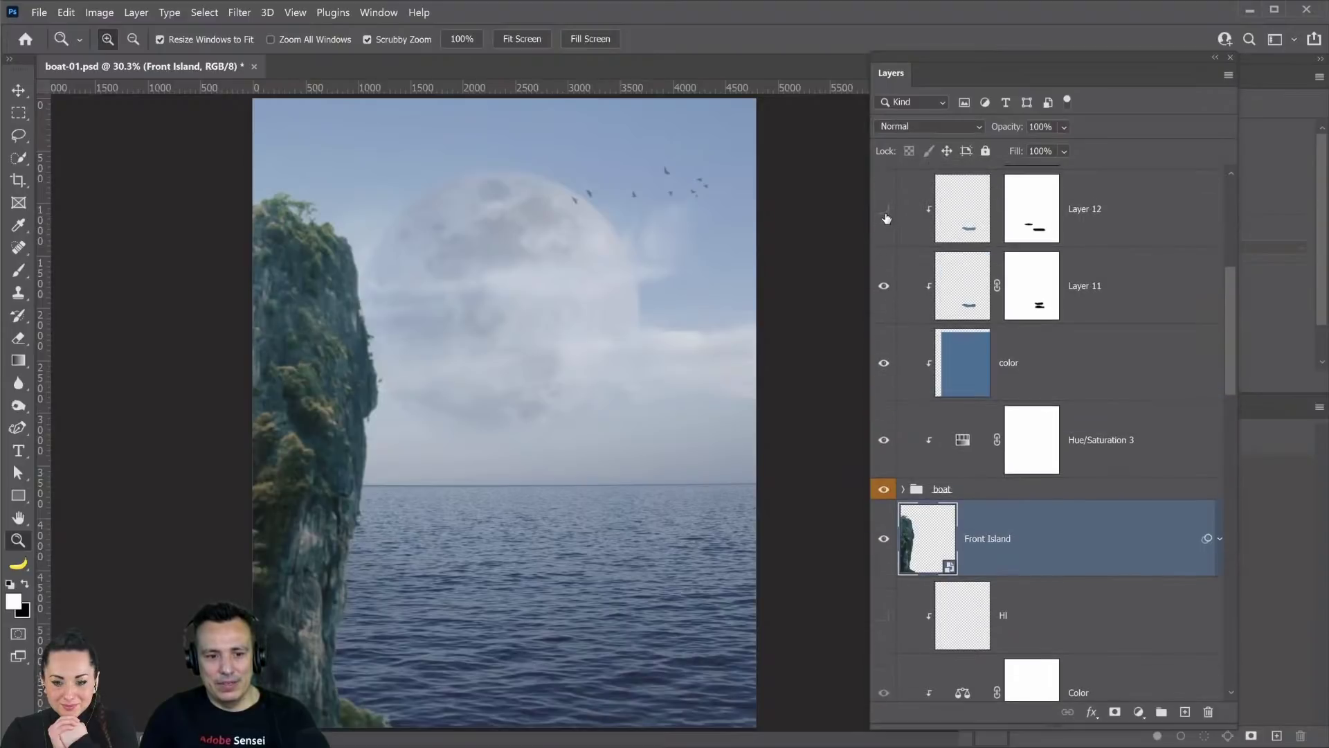
- Expand the boat group and show its cast shadow, reflection, boat and burn 1 layers
scroll(896, 296, "up", 1)
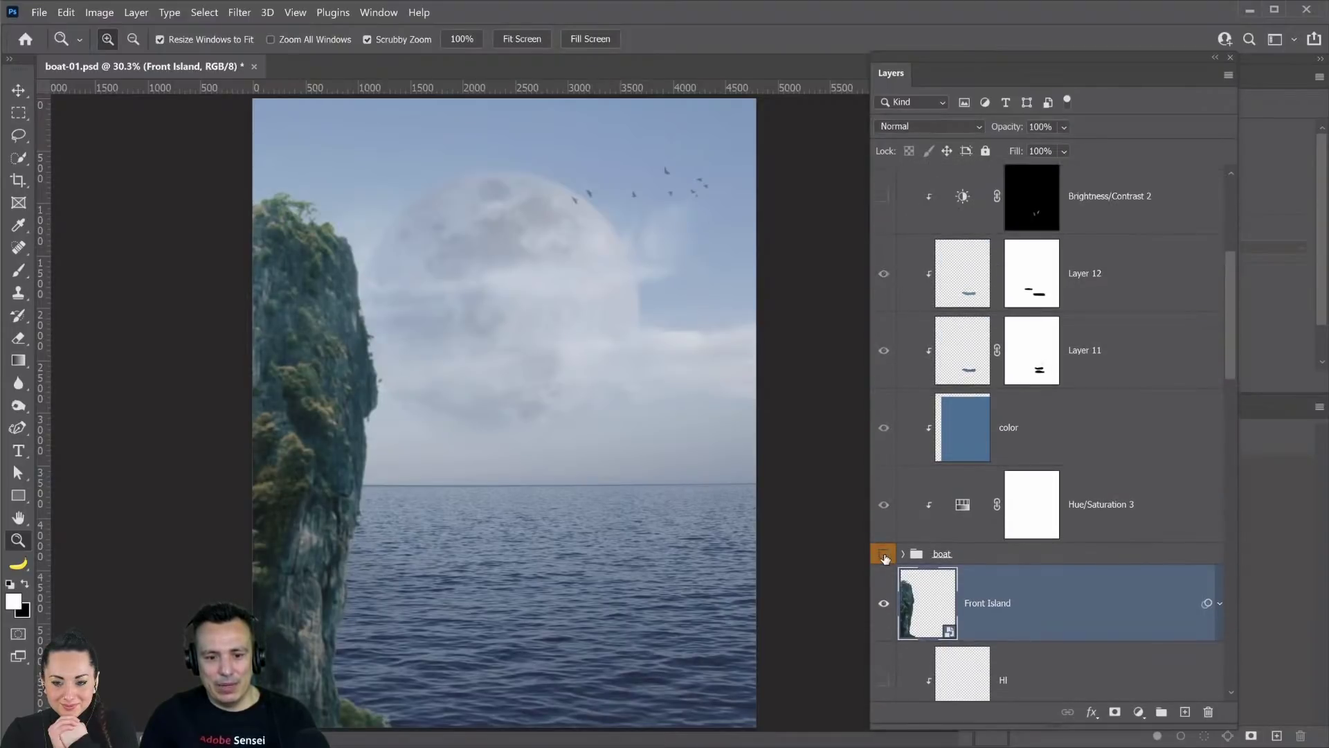
left_click(903, 553)
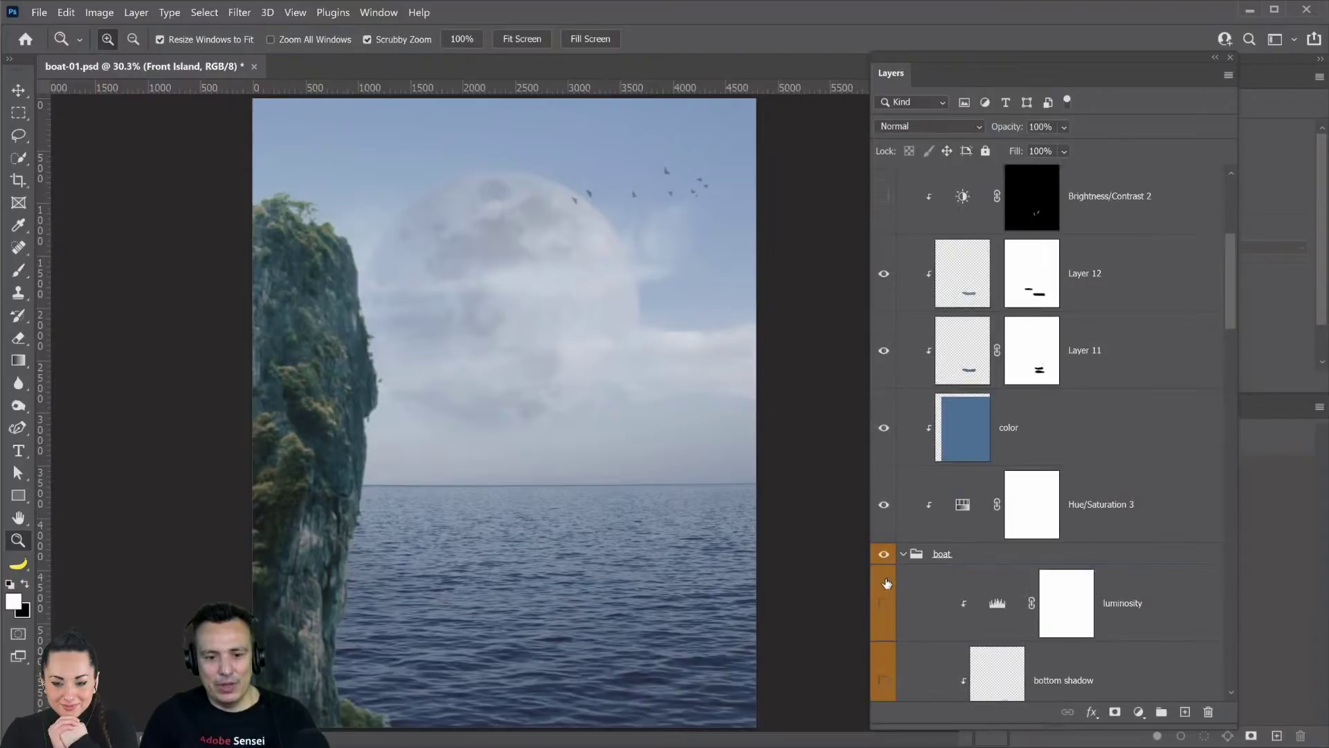
scroll(887, 584, "down", 7)
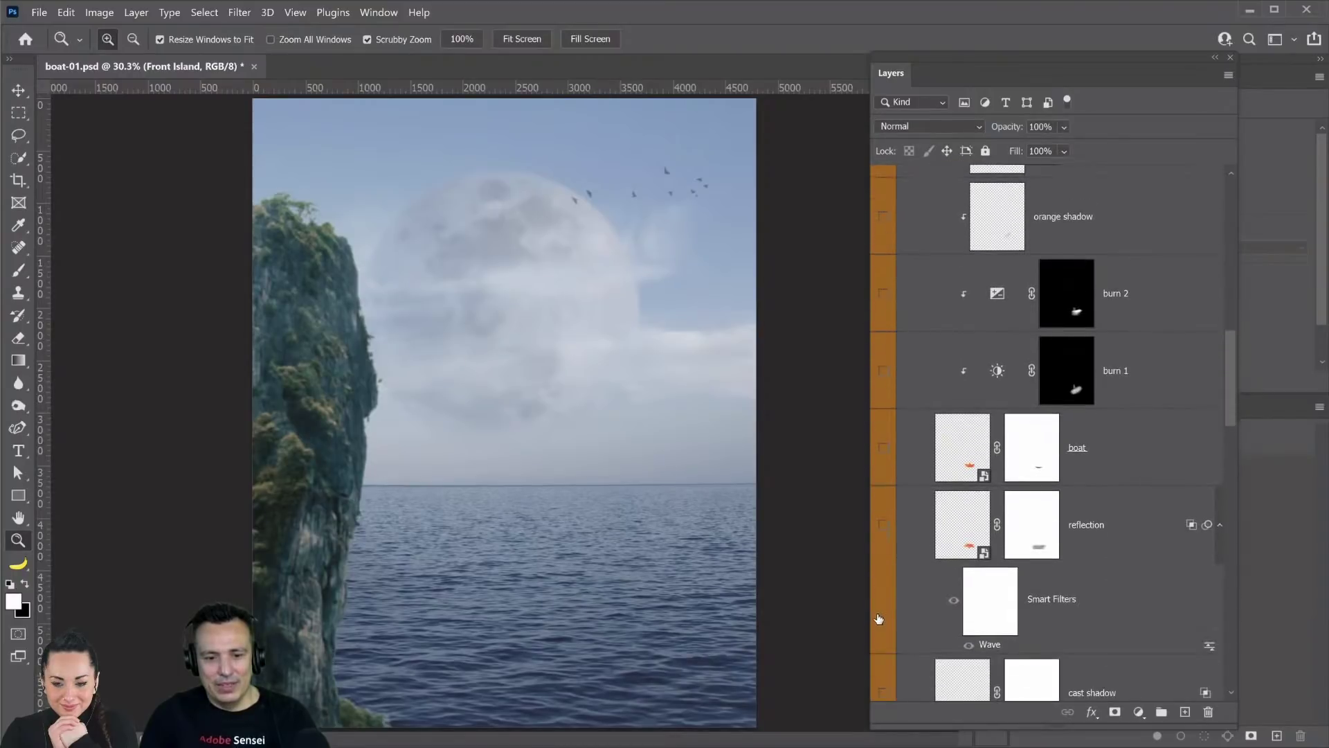
scroll(879, 618, "down", 2)
left_click_drag(882, 552, 883, 219)
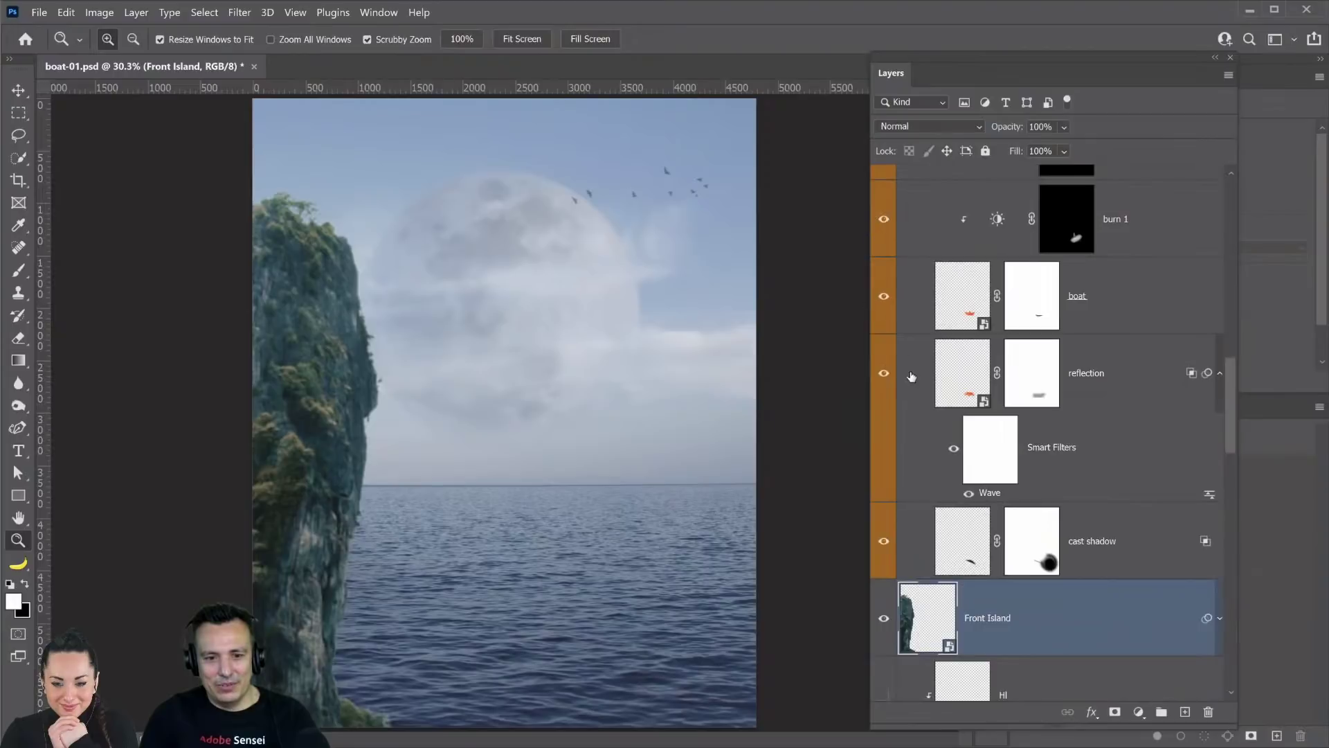
- Show the burn 2, orange shadow, bottom shadow and luminosity layers of the boat, and collapse its group
scroll(906, 385, "up", 4)
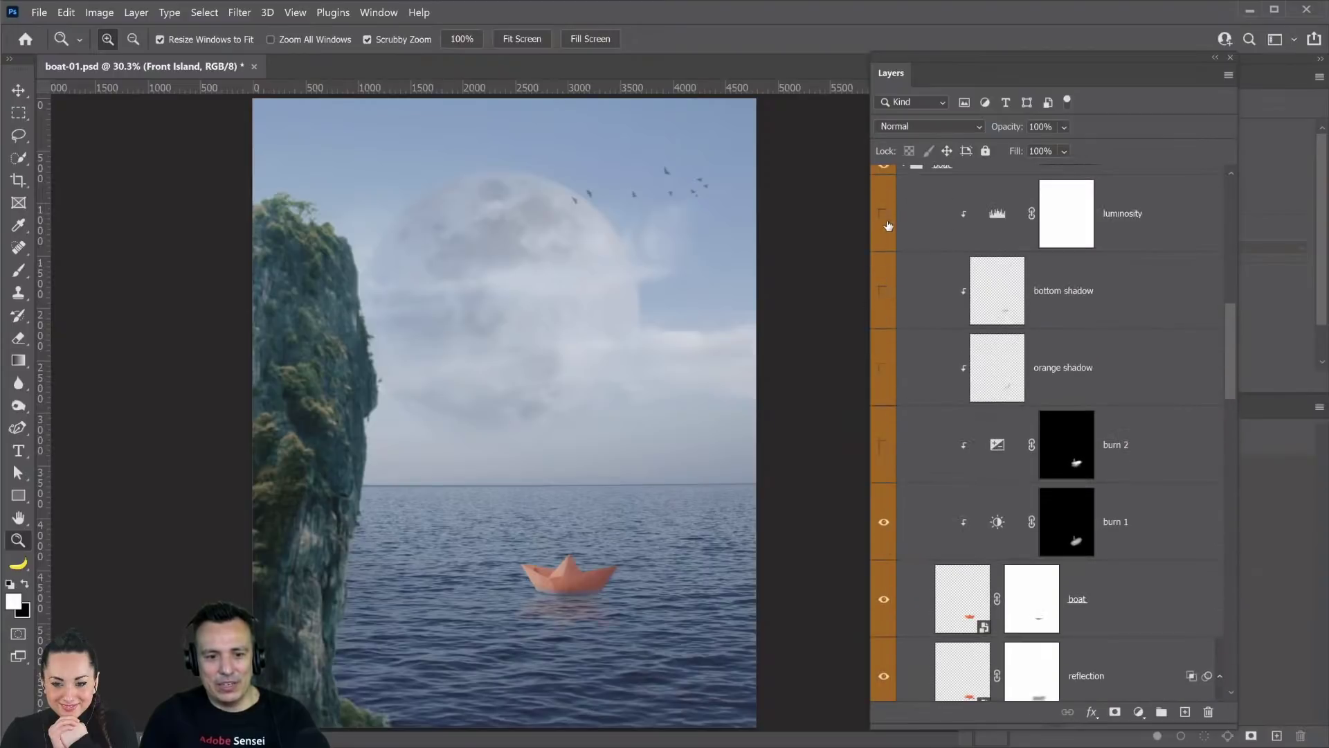
left_click_drag(886, 295, 887, 371)
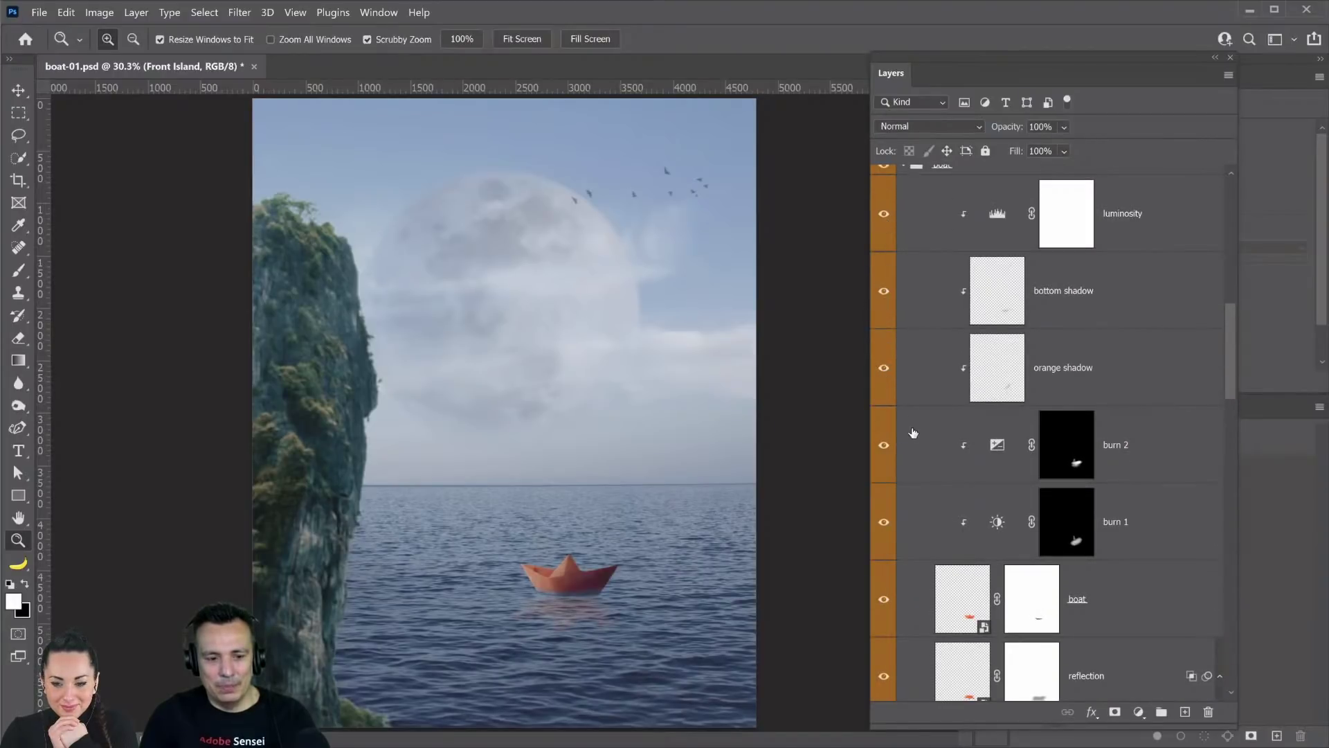
scroll(923, 305, "up", 2)
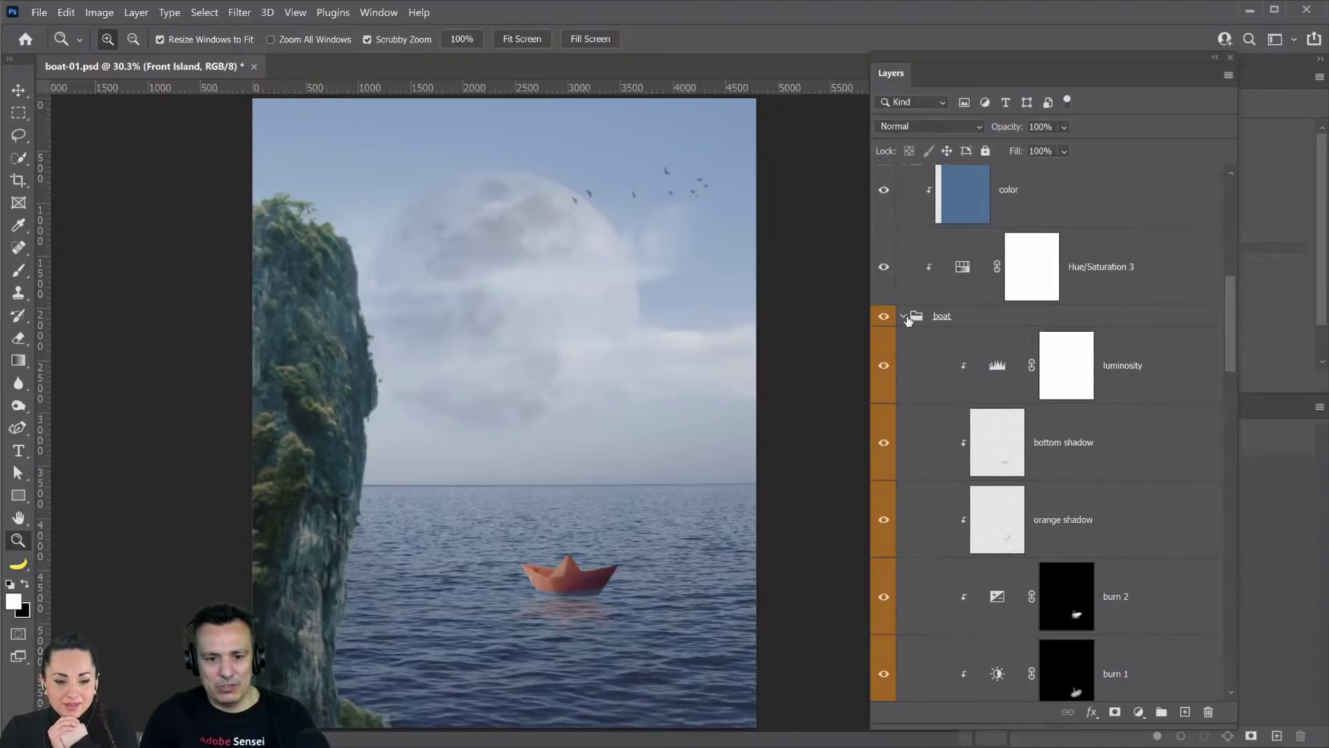
left_click(904, 316)
- Show the Back Island layer together with its clipped HI layer
scroll(892, 347, "down", 1)
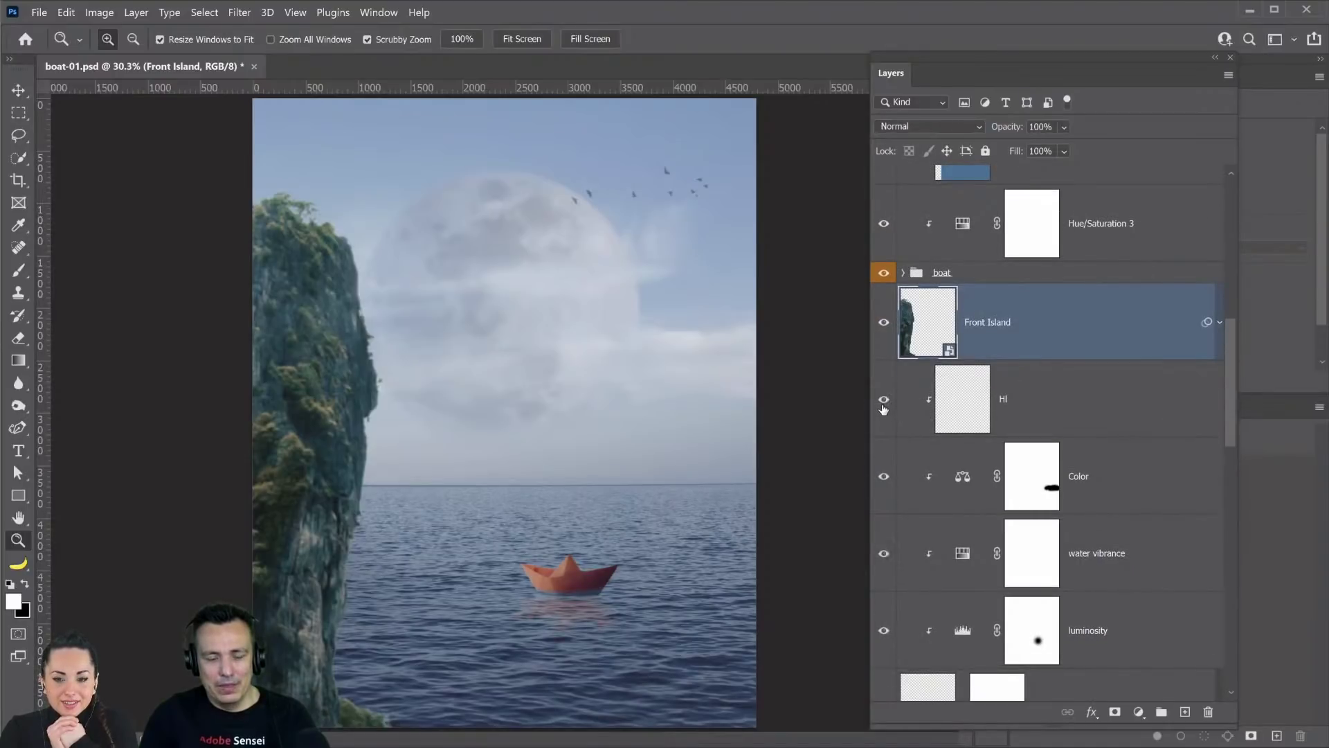
left_click(883, 406)
scroll(976, 471, "down", 2)
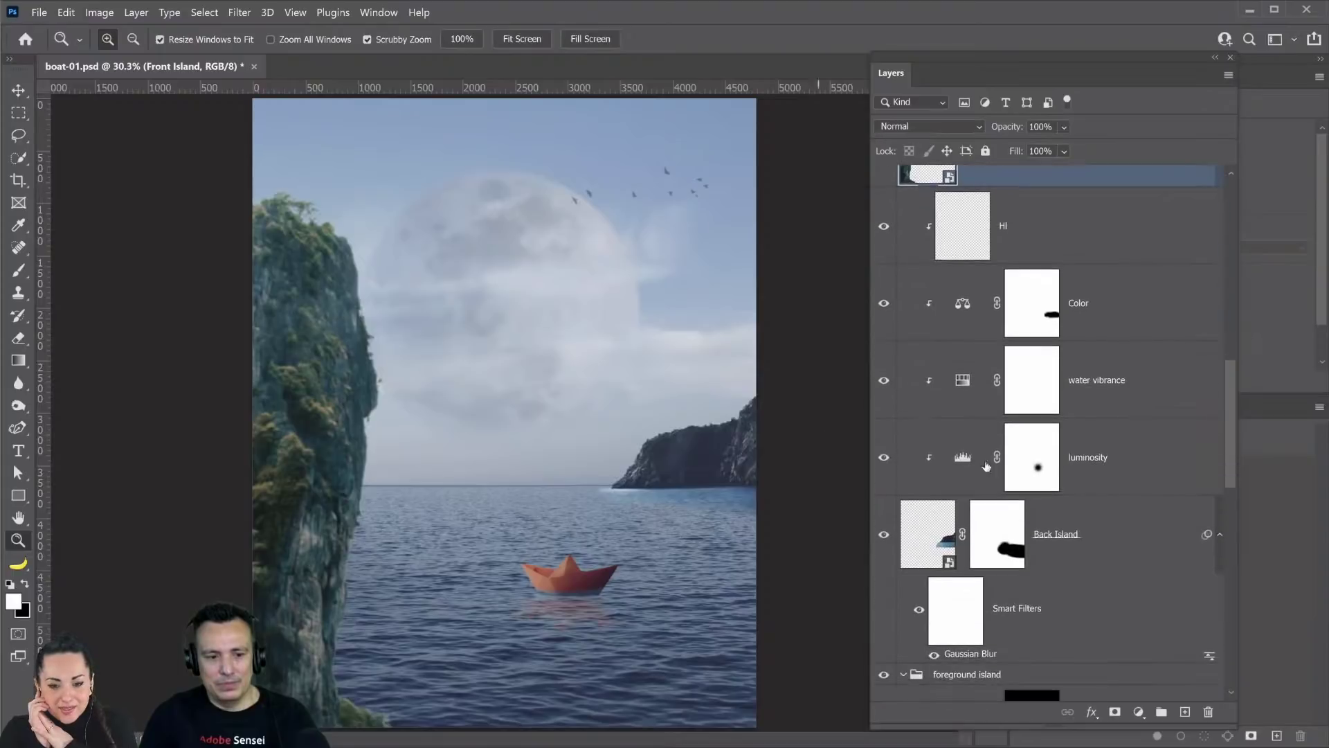
- Collapse the Back Island's smart filter list and the foreground island group
scroll(998, 464, "down", 2)
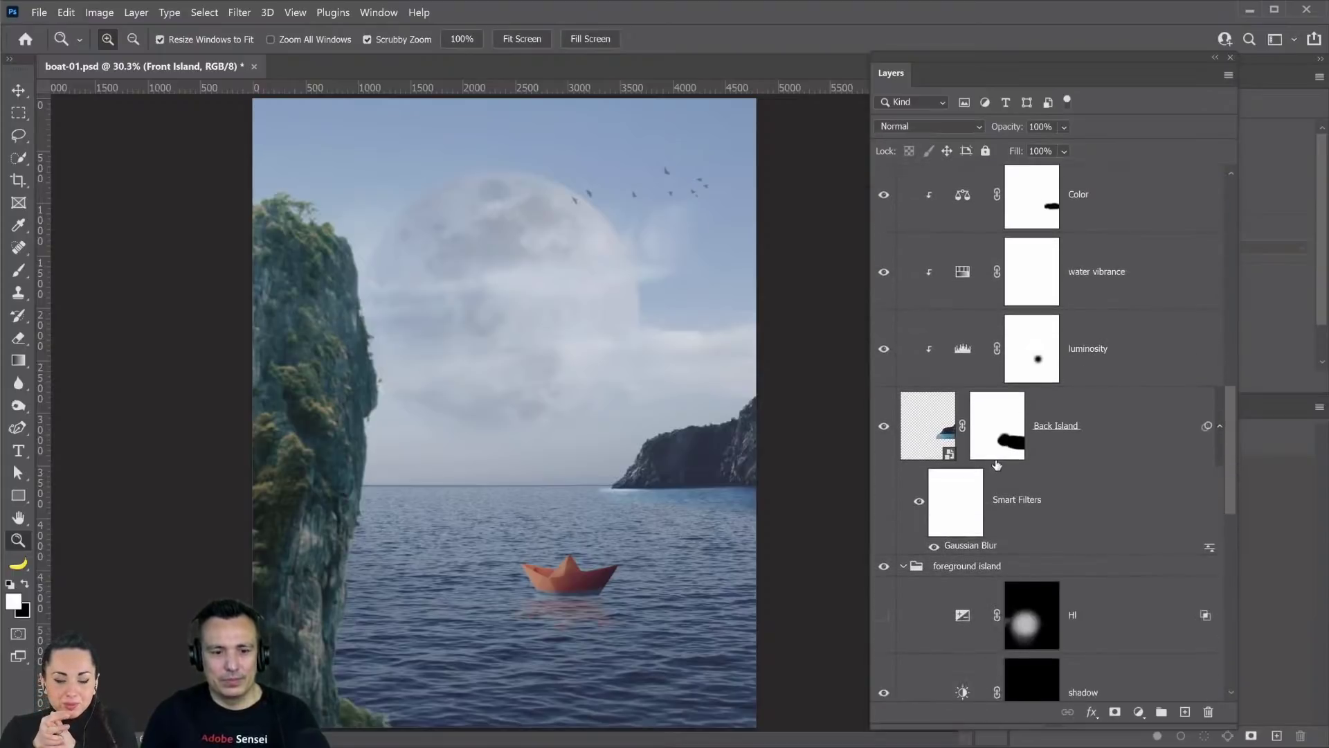
scroll(997, 466, "down", 2)
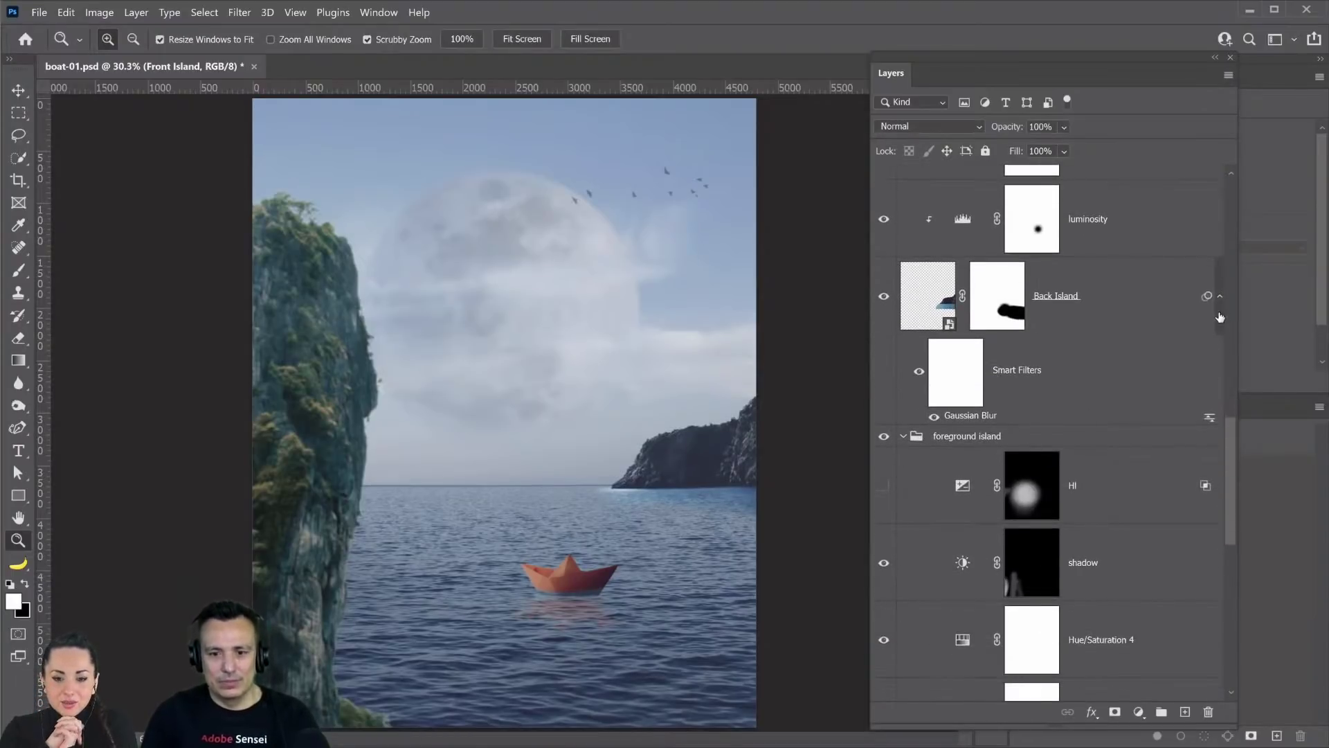
left_click(1220, 296)
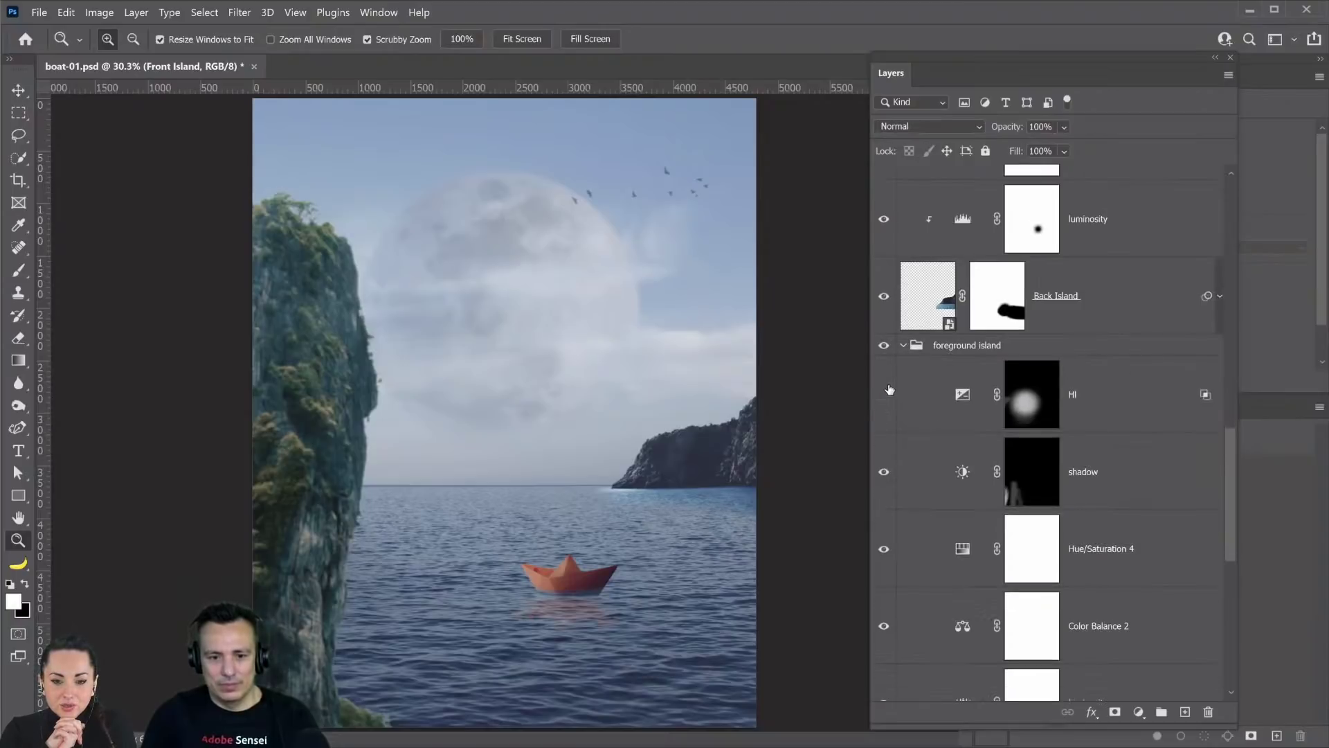
left_click(903, 346)
scroll(948, 442, "down", 1)
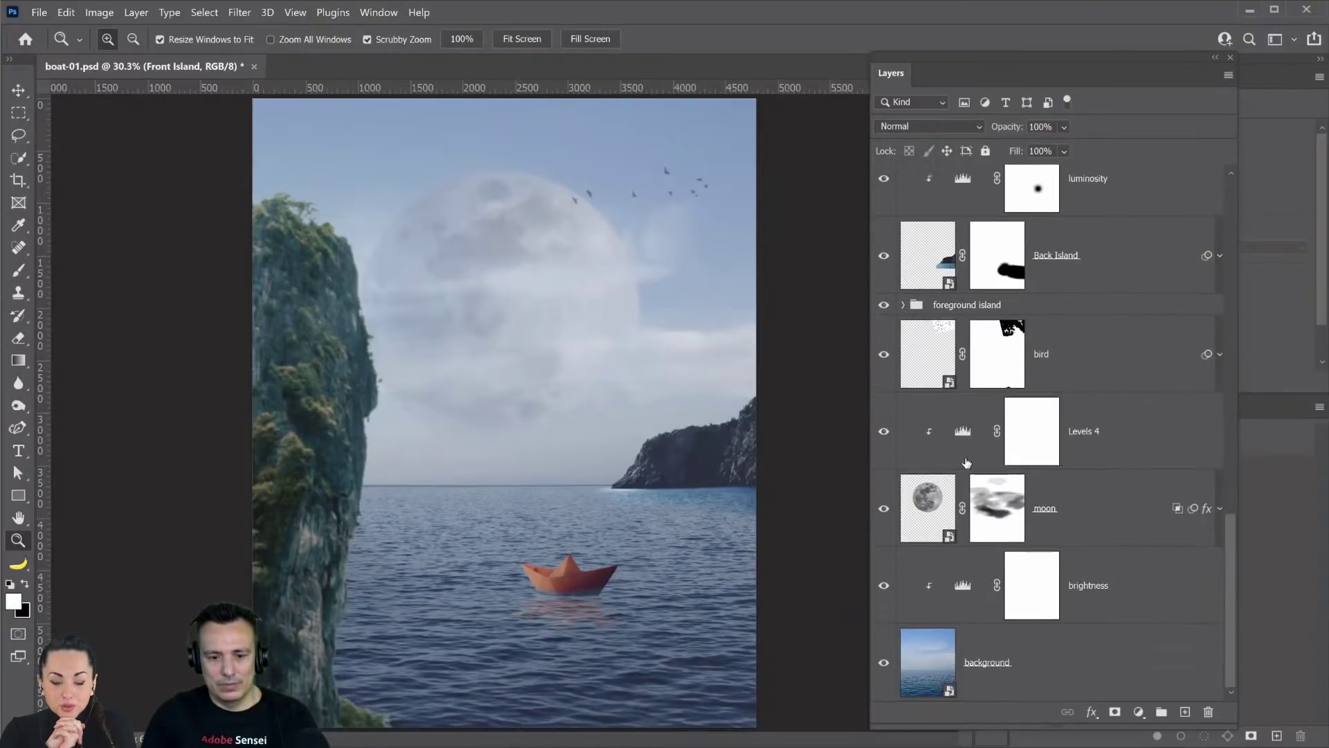
- Show the boy group with its Brightness/Contrast 2 adjustment, and expand the group
scroll(956, 450, "up", 7)
scroll(964, 463, "up", 10)
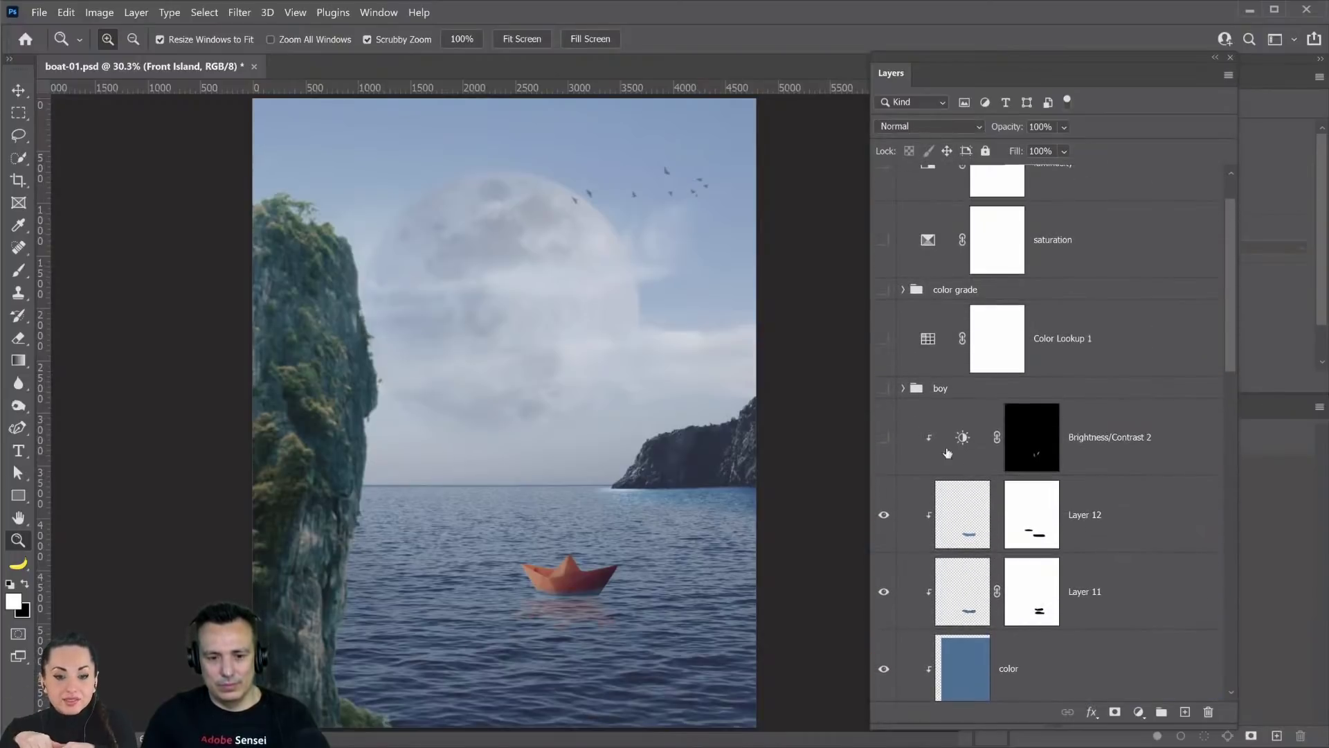
left_click(883, 390)
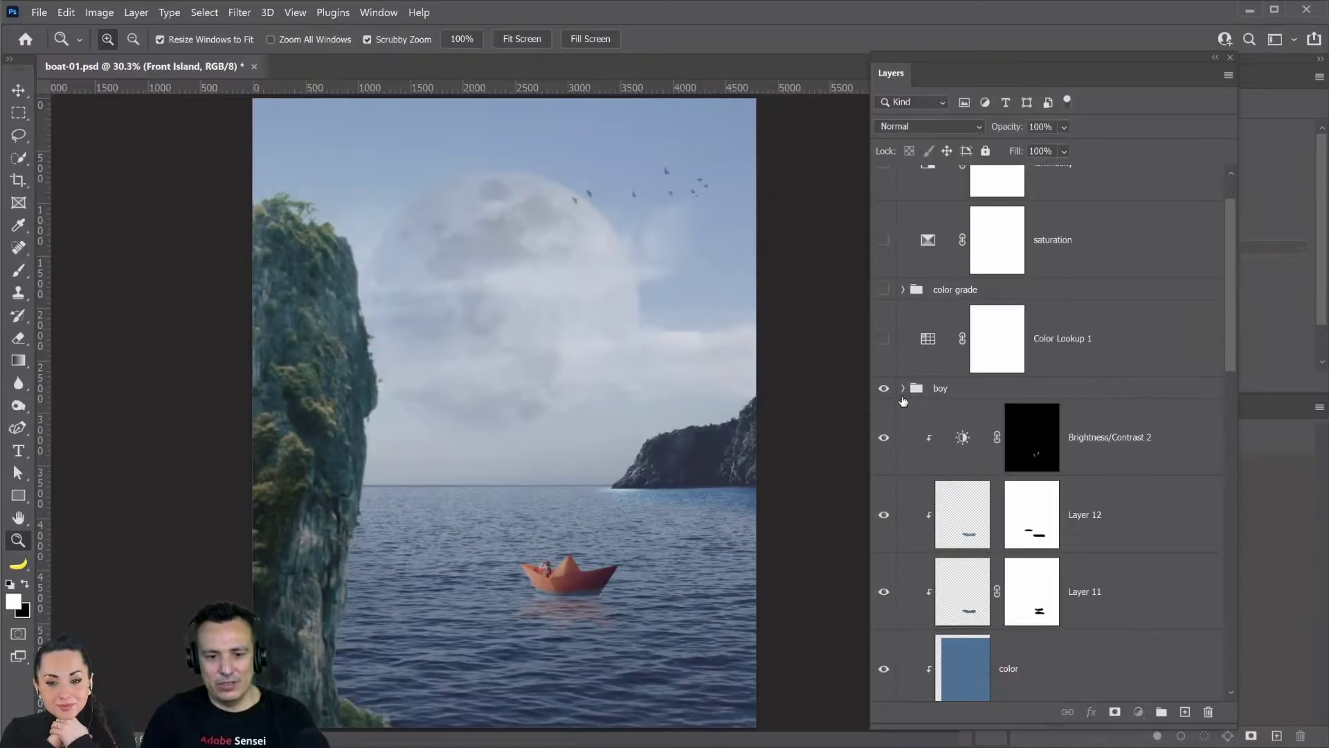
left_click(901, 389)
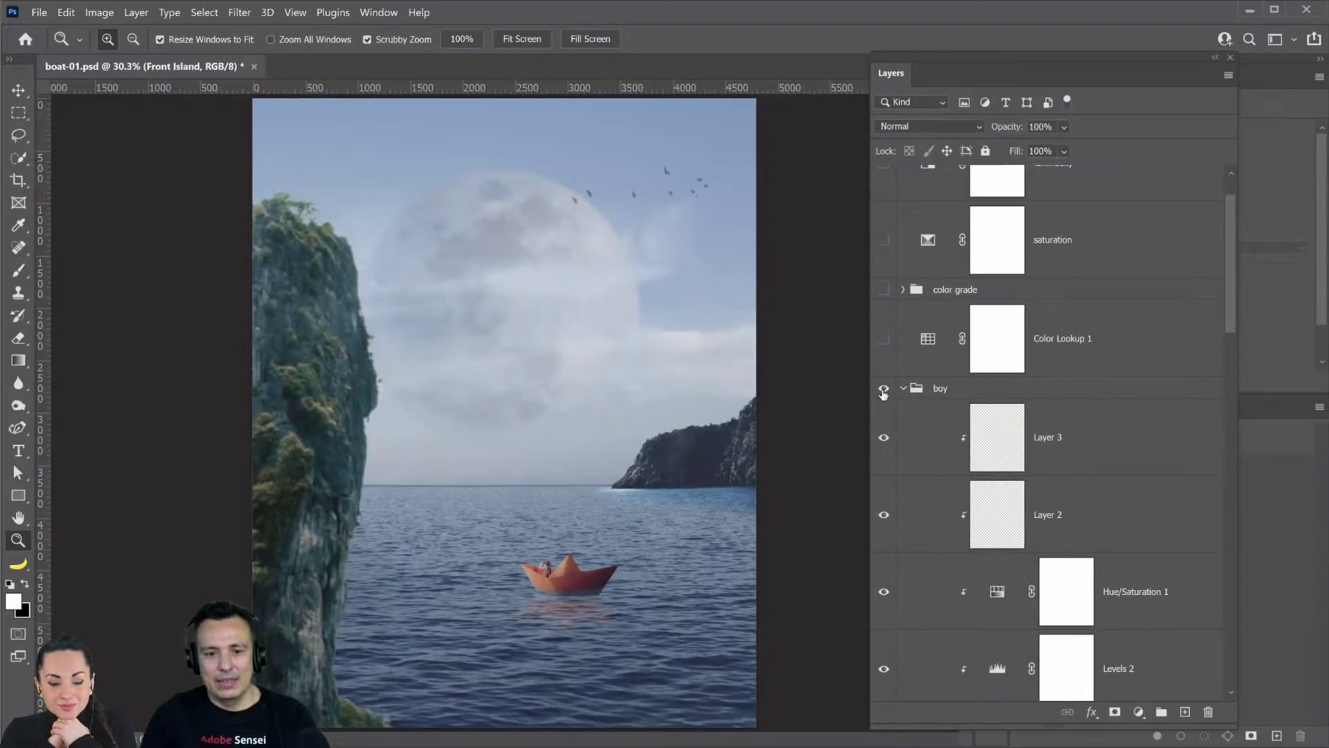
- Compare the boy with and without its Layer 3, Layer 2 and Hue/Saturation 1 layers, and collapse the boy group
left_click_drag(887, 438, 889, 614)
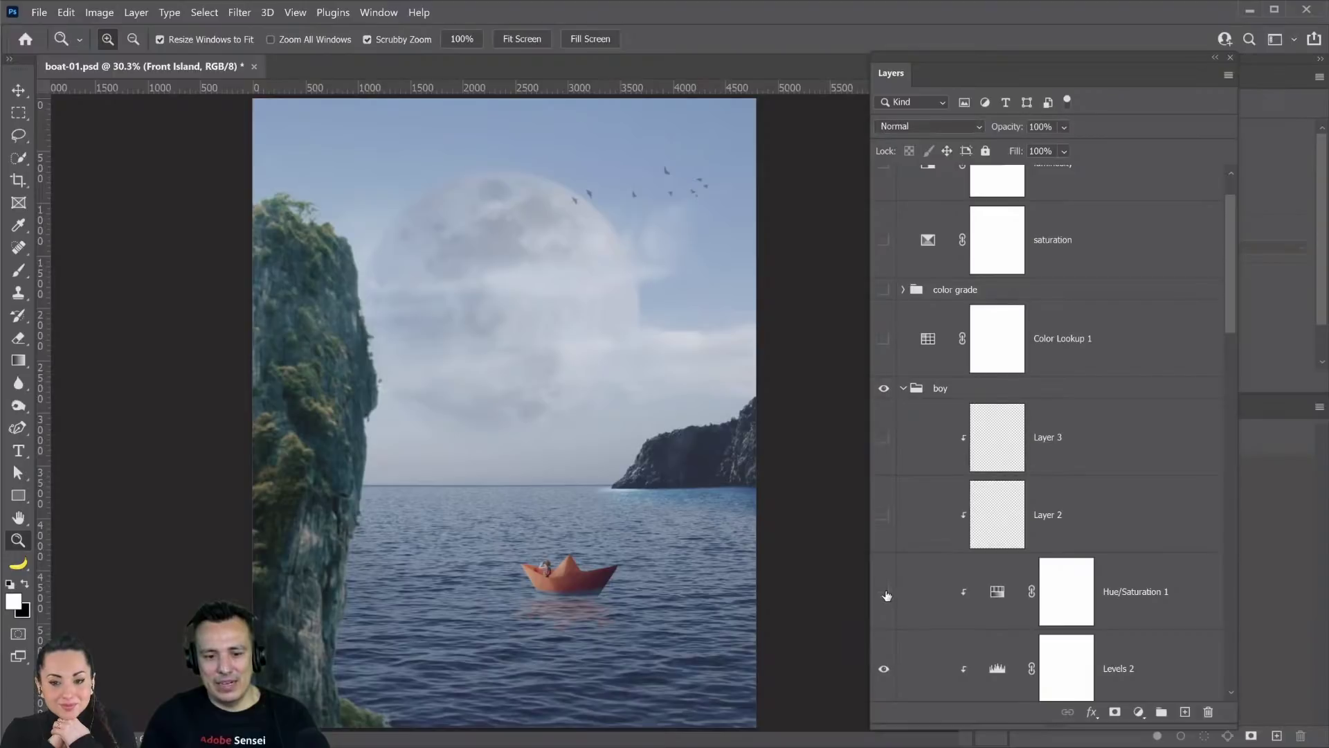
left_click(884, 438)
left_click(884, 515)
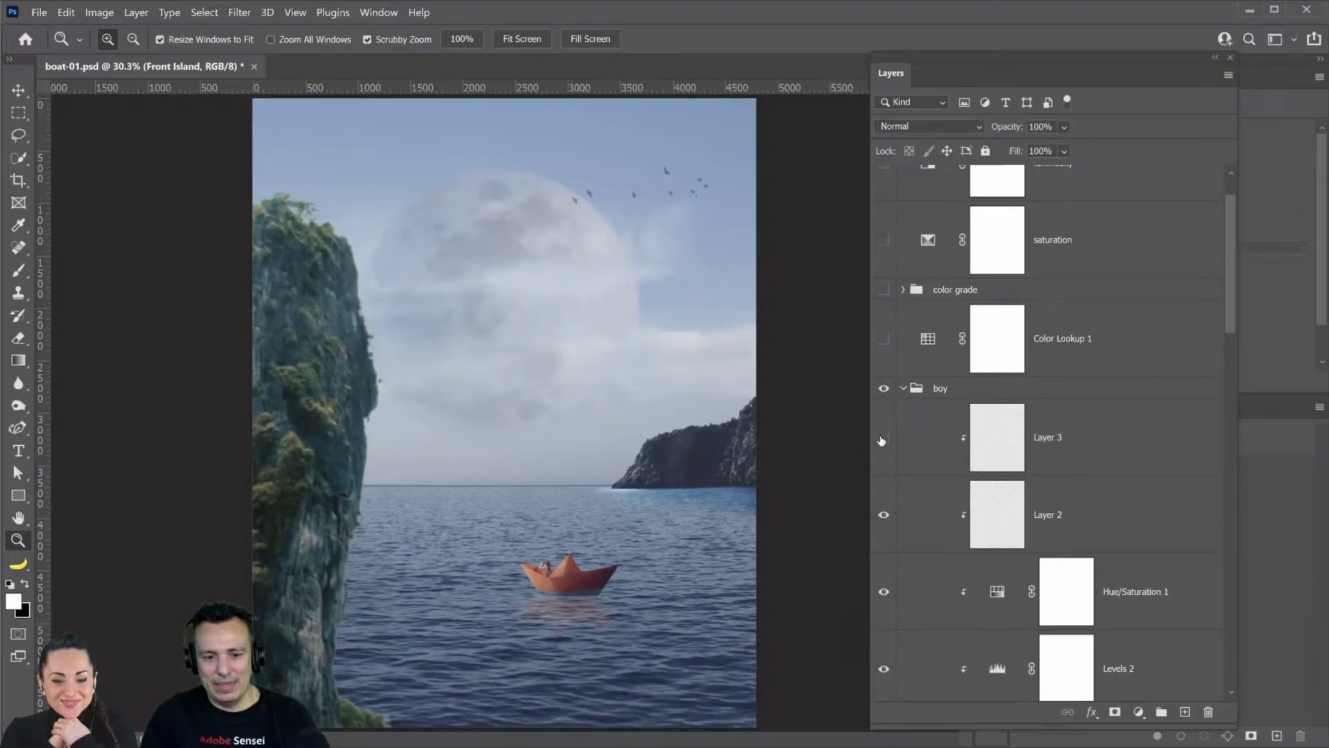
left_click(902, 388)
left_click(903, 388)
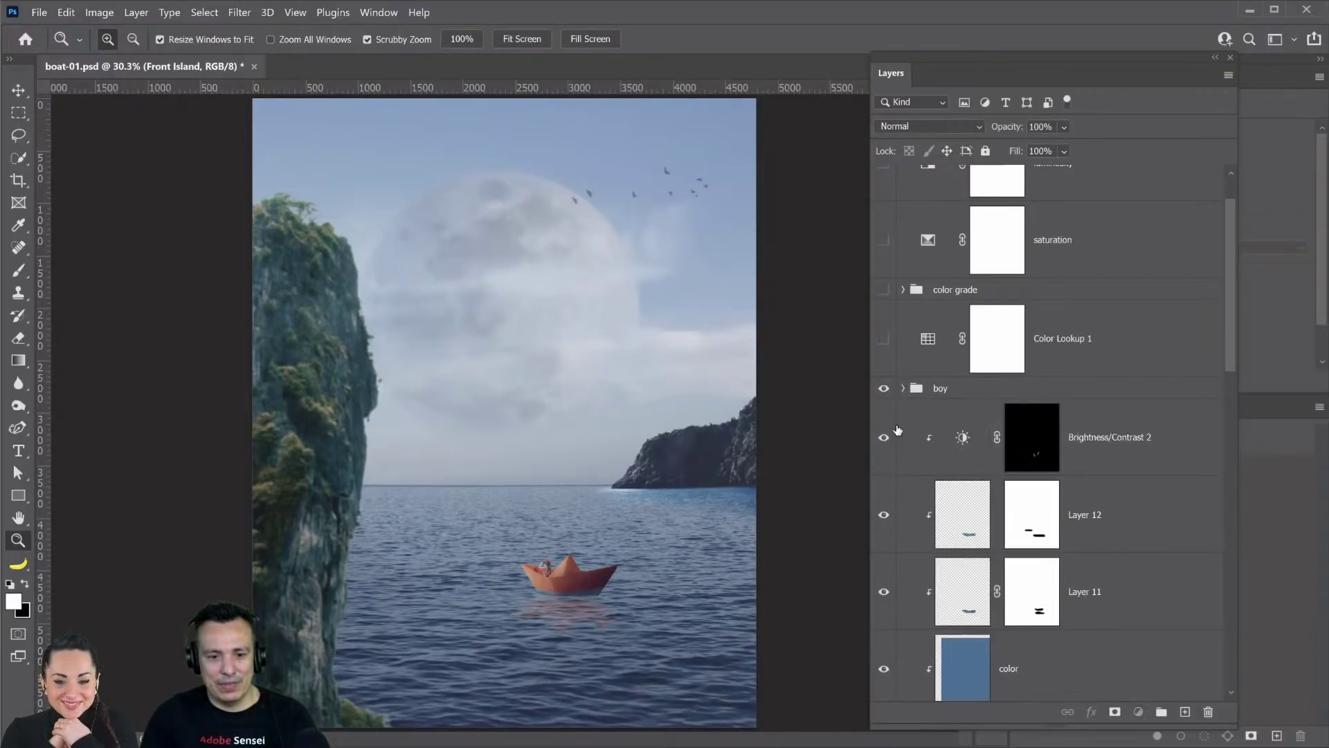
left_click(885, 437)
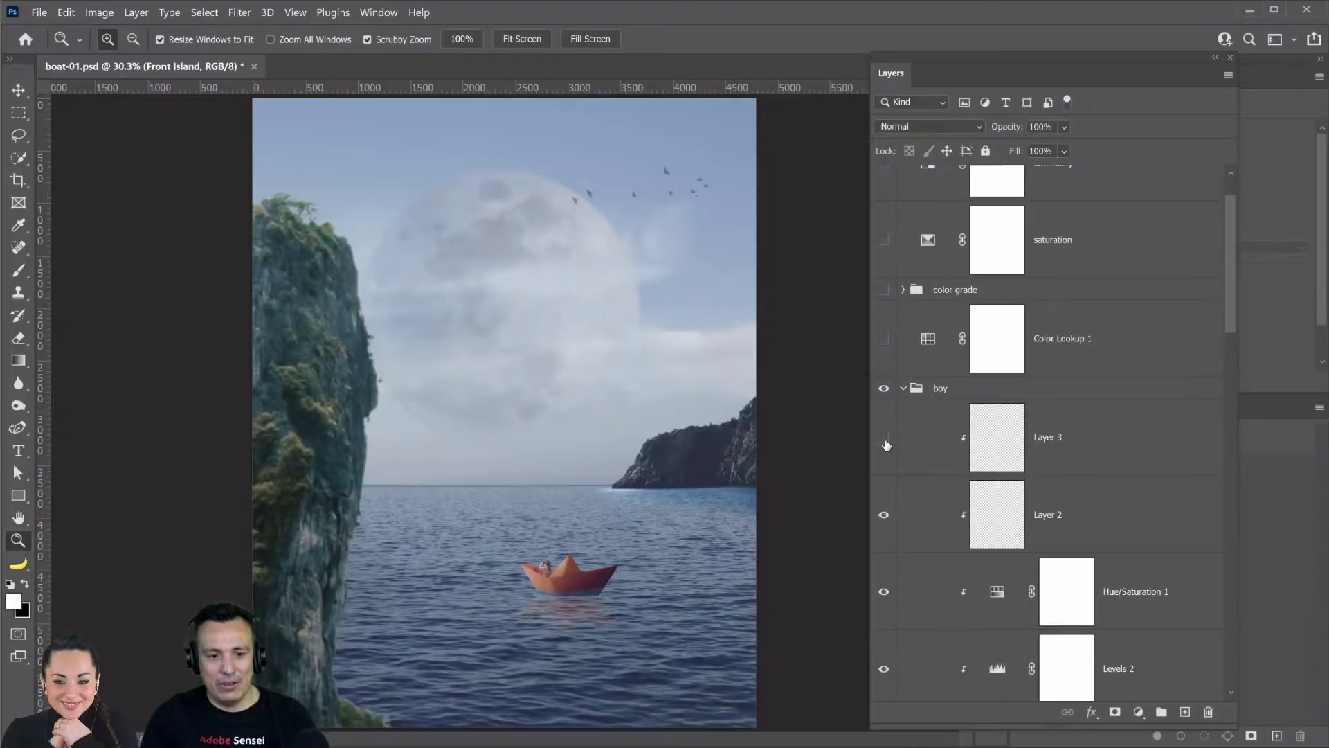
left_click(902, 388)
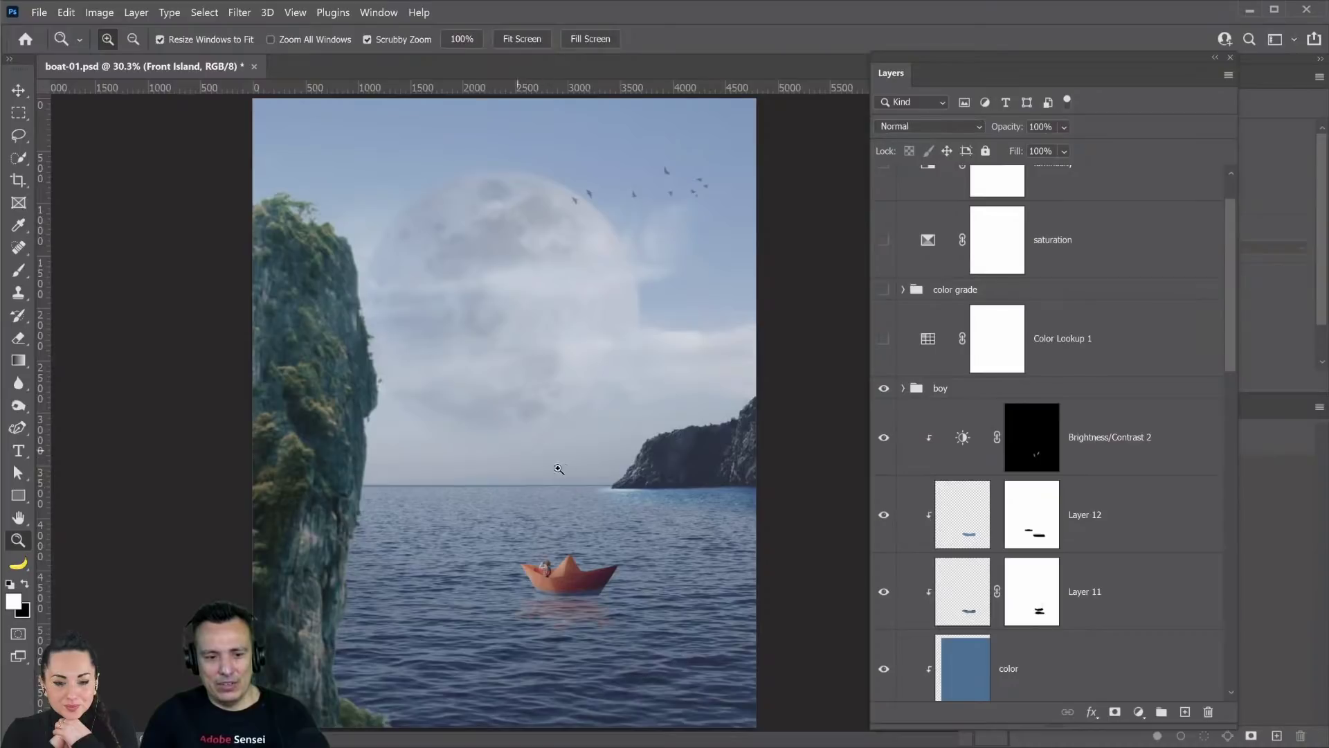
- Preview the composite with the Color Lookup 1 adjustment switched on, and hide the adjustment again
scroll(1020, 485, "up", 2)
left_click(885, 401)
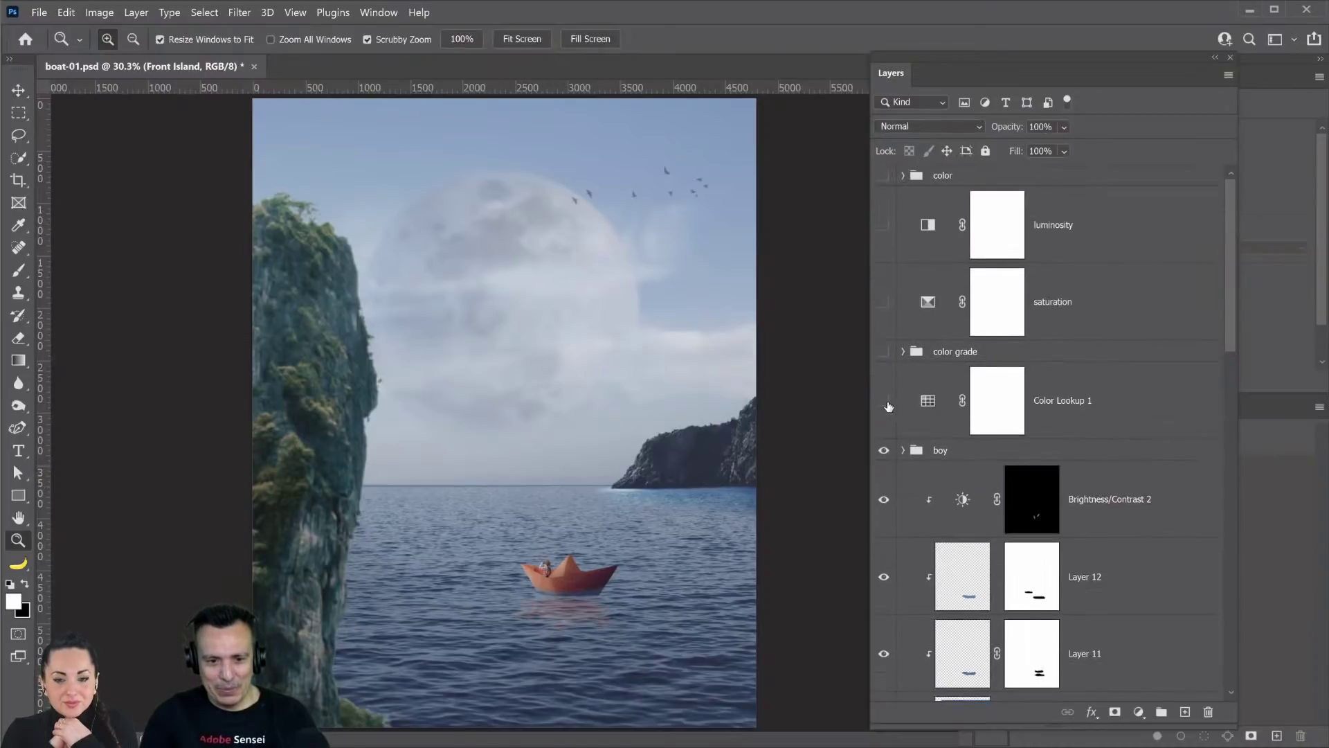
left_click(885, 401)
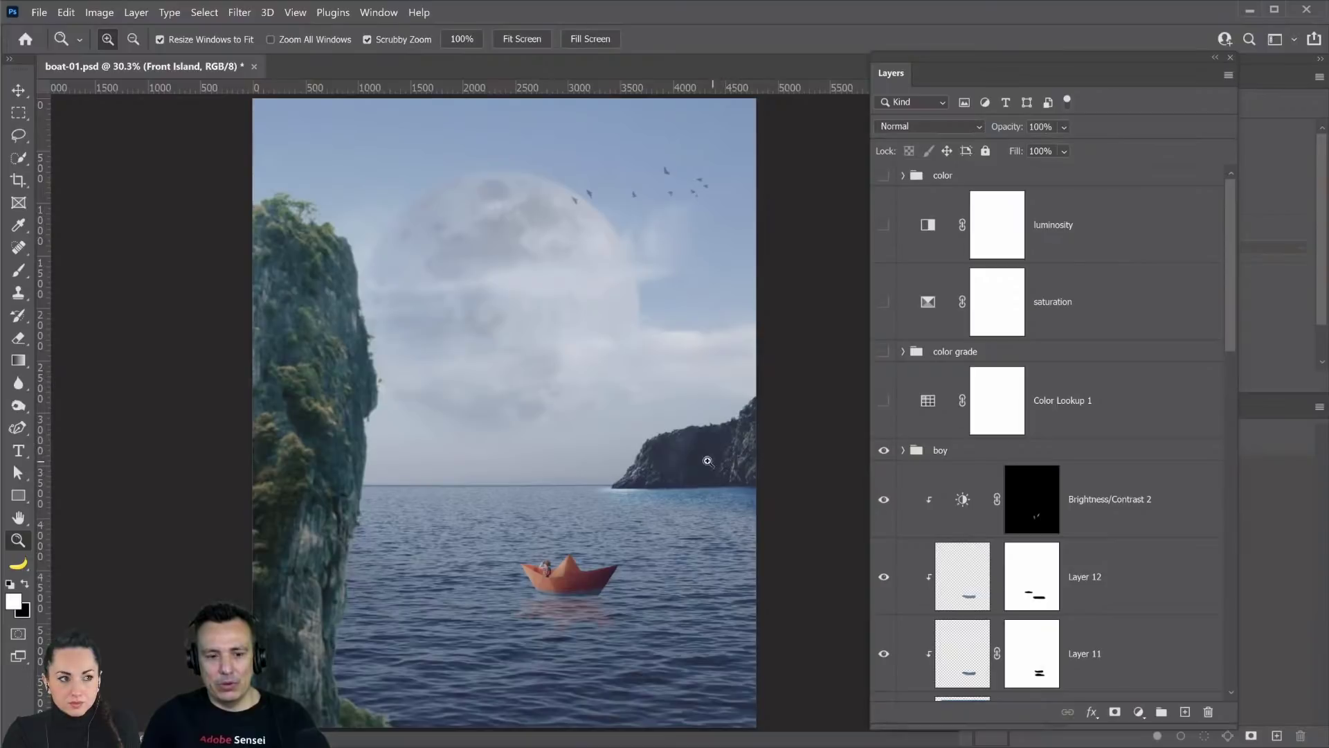
- Compare the Back Island with and without its clipped HI, Color, water vibrance and luminosity layers
scroll(1066, 518, "down", 12)
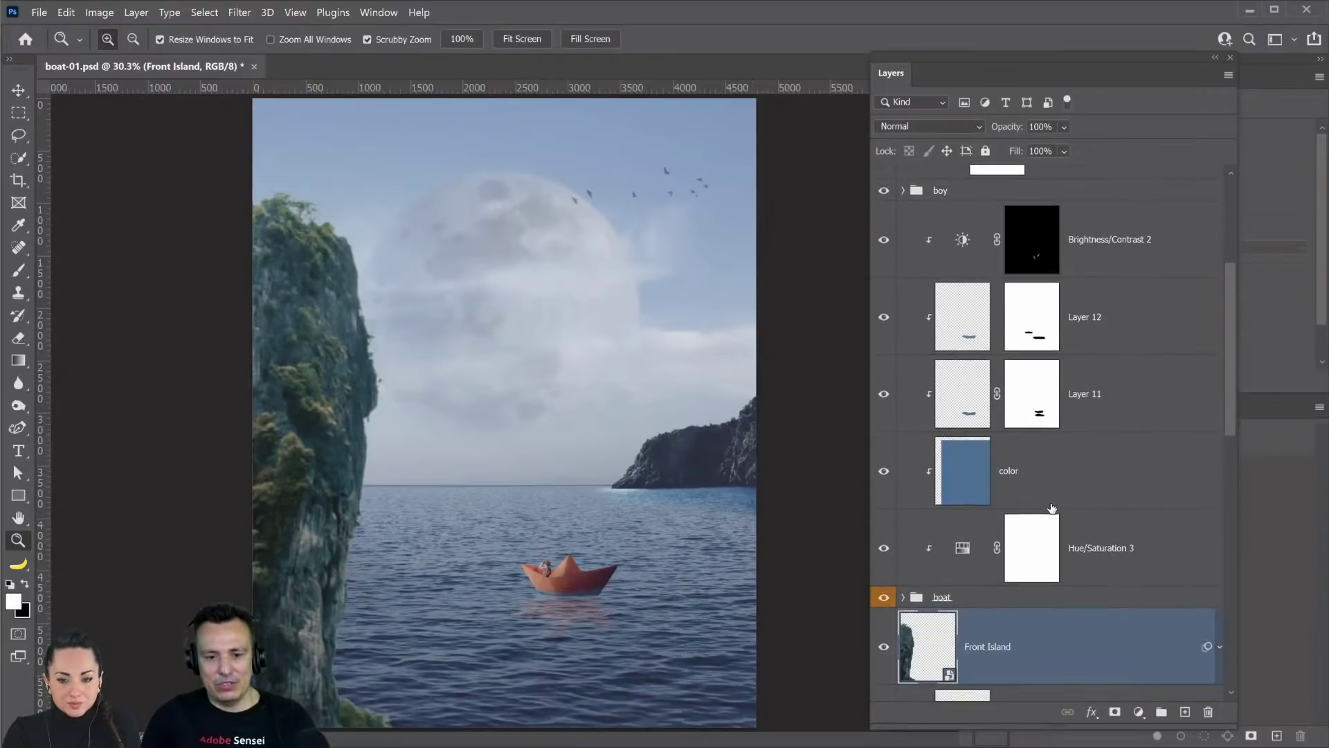
scroll(1051, 509, "down", 3)
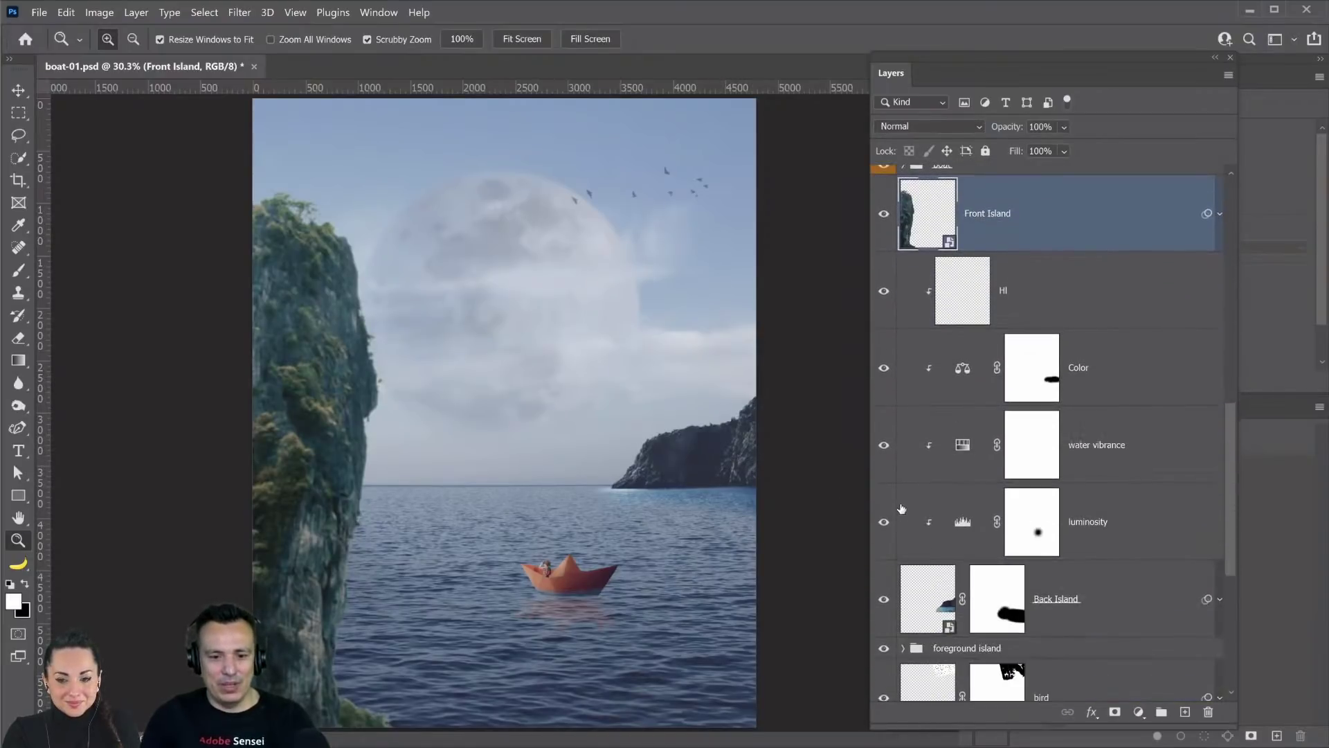
scroll(893, 345, "up", 1)
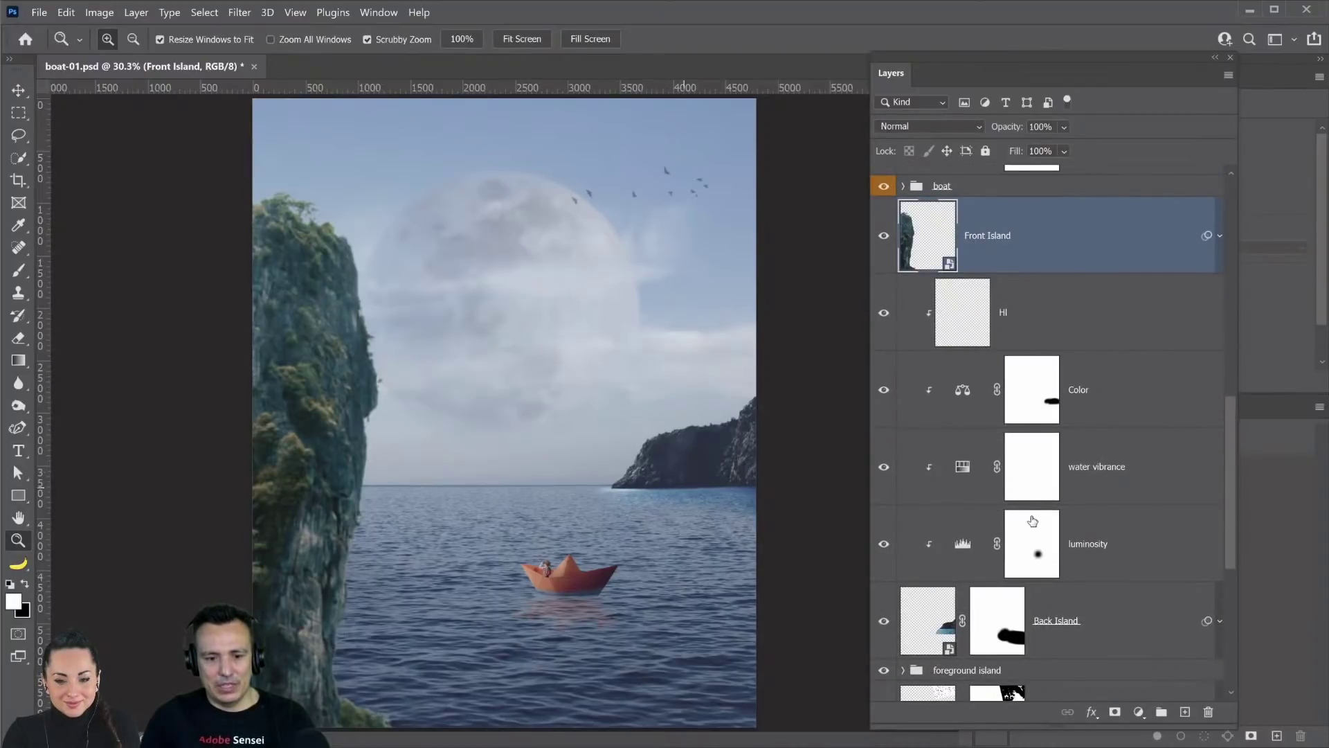
scroll(886, 349, "down", 5)
left_click_drag(892, 285, 895, 429)
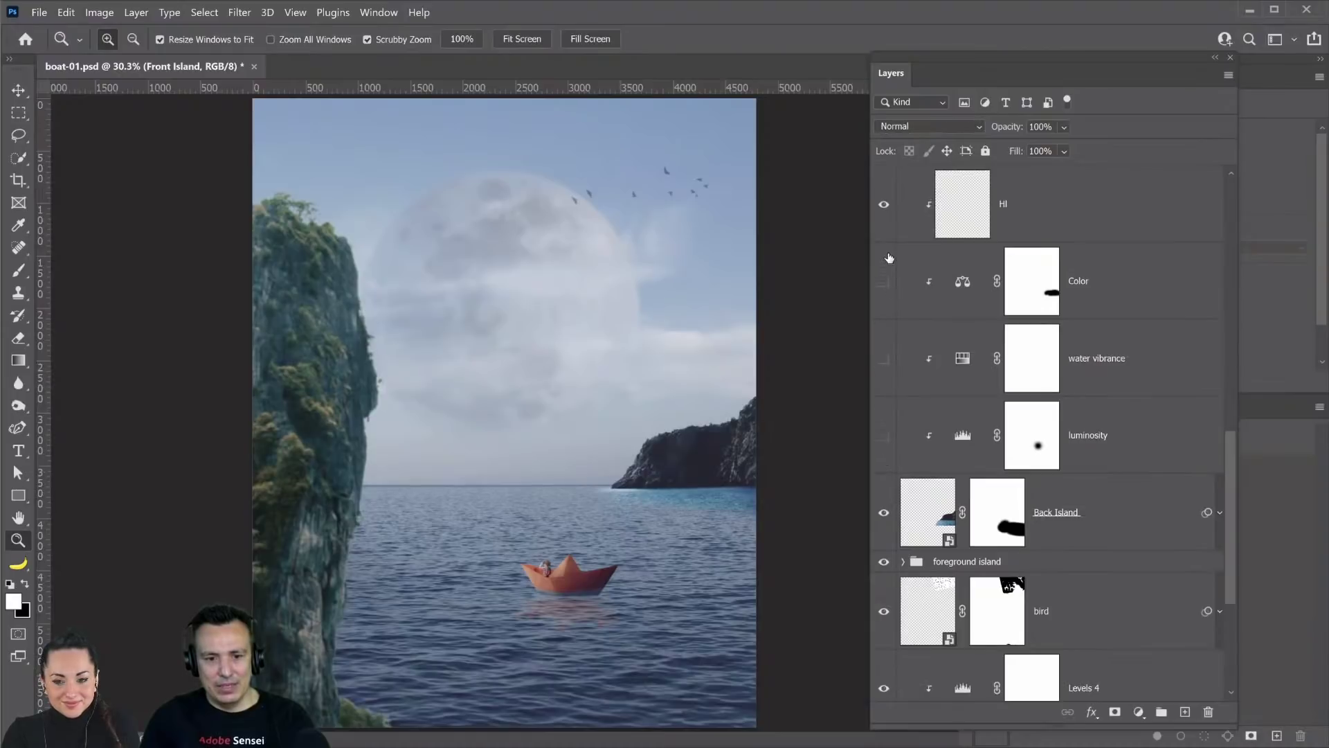
left_click_drag(888, 432, 882, 222)
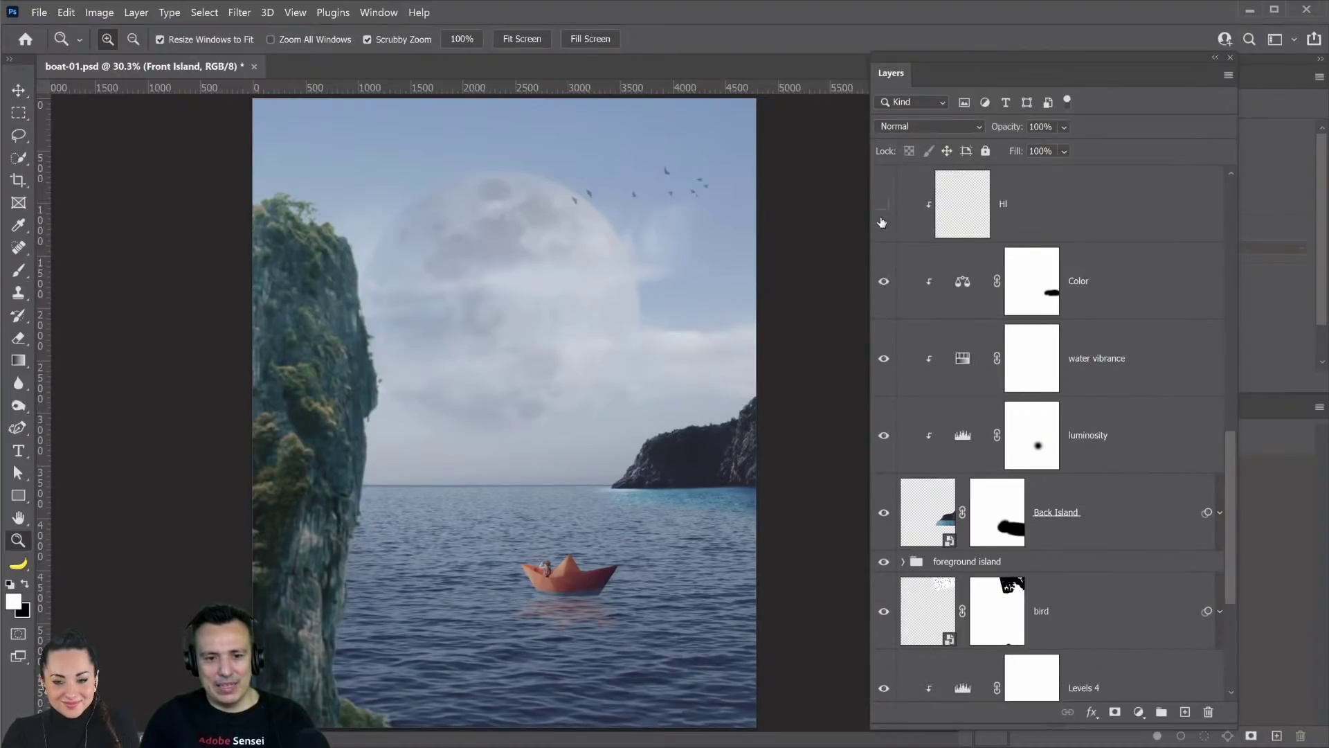
scroll(966, 482, "up", 5)
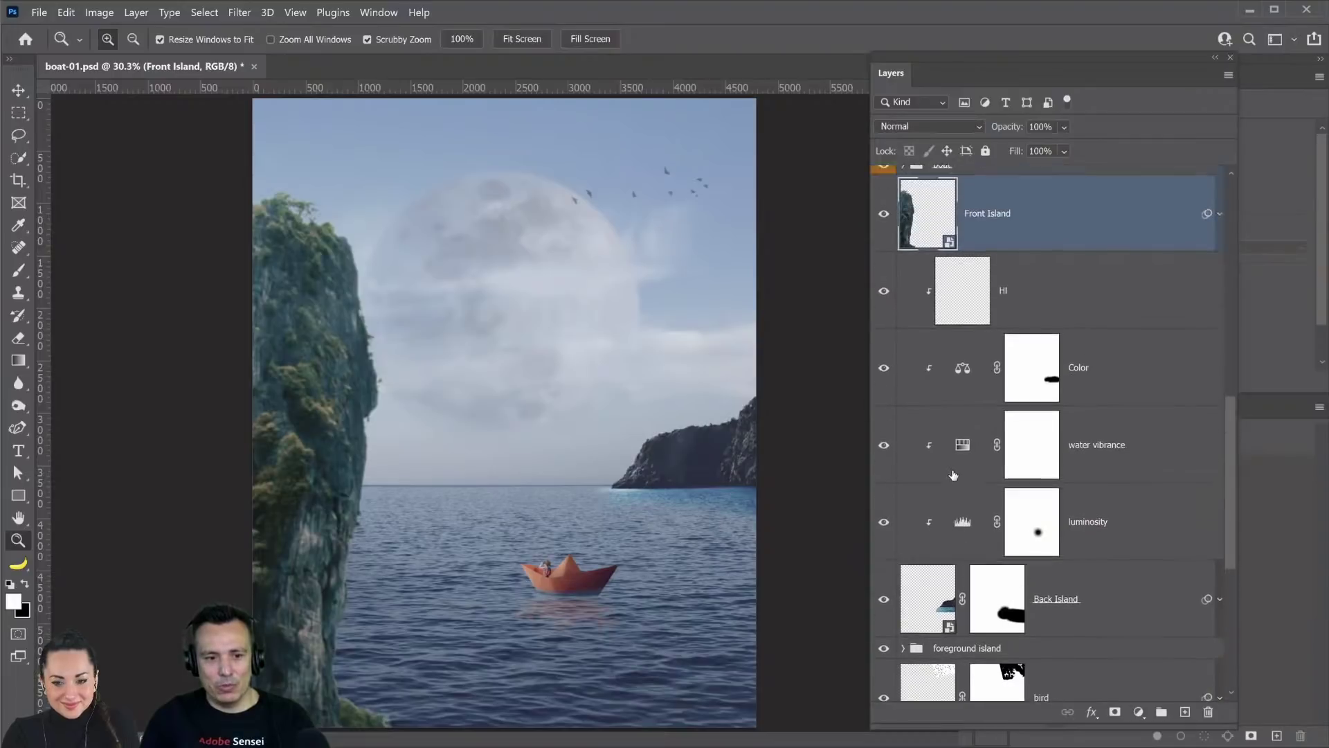
scroll(953, 473, "up", 1)
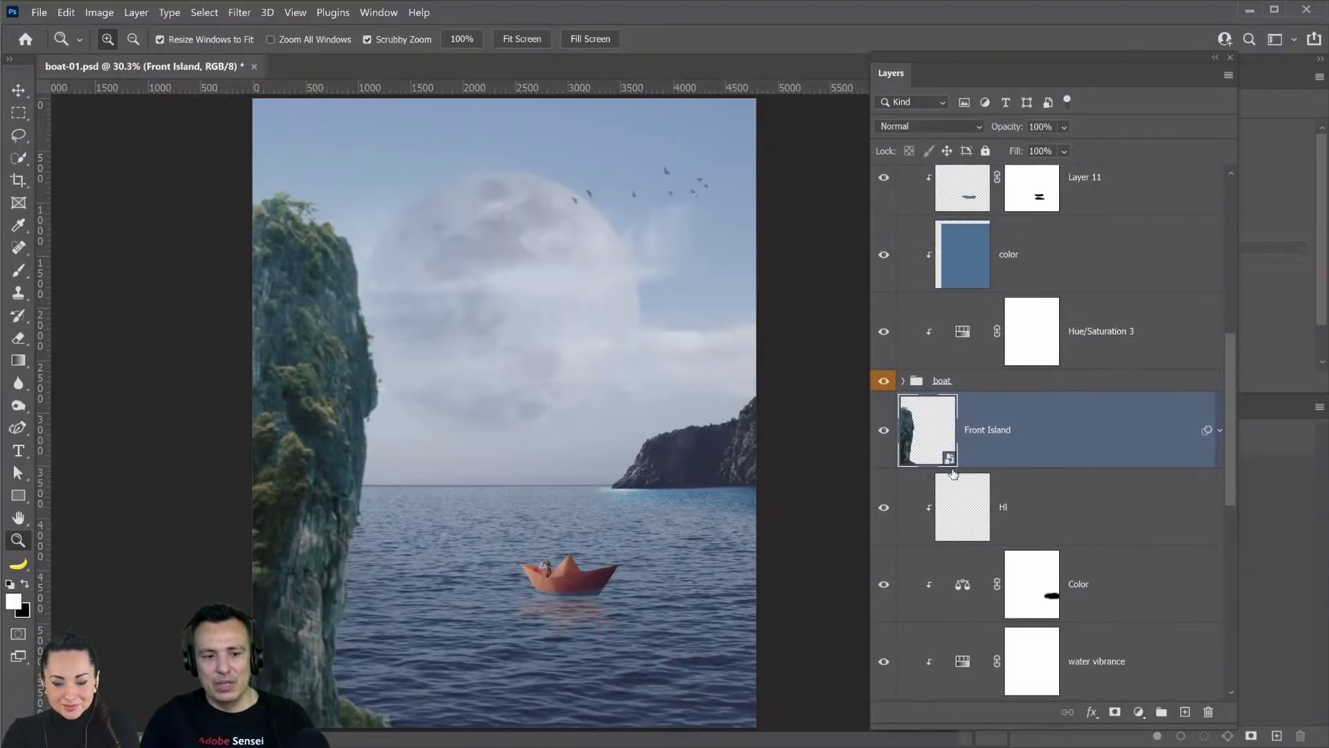
- Compare the scene with and without the Front Island layer, and check the layer's smart filter list
left_click(884, 430)
left_click(885, 432)
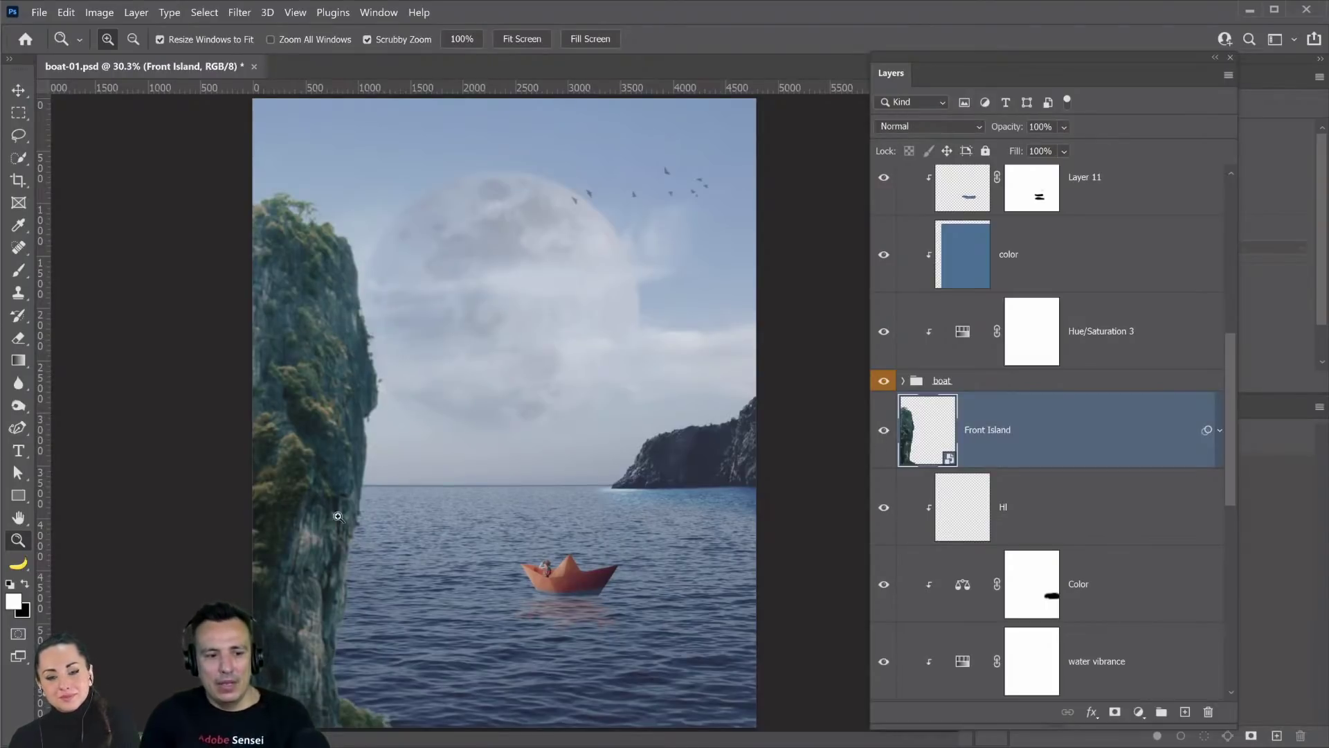
left_click(1218, 447)
left_click(1218, 448)
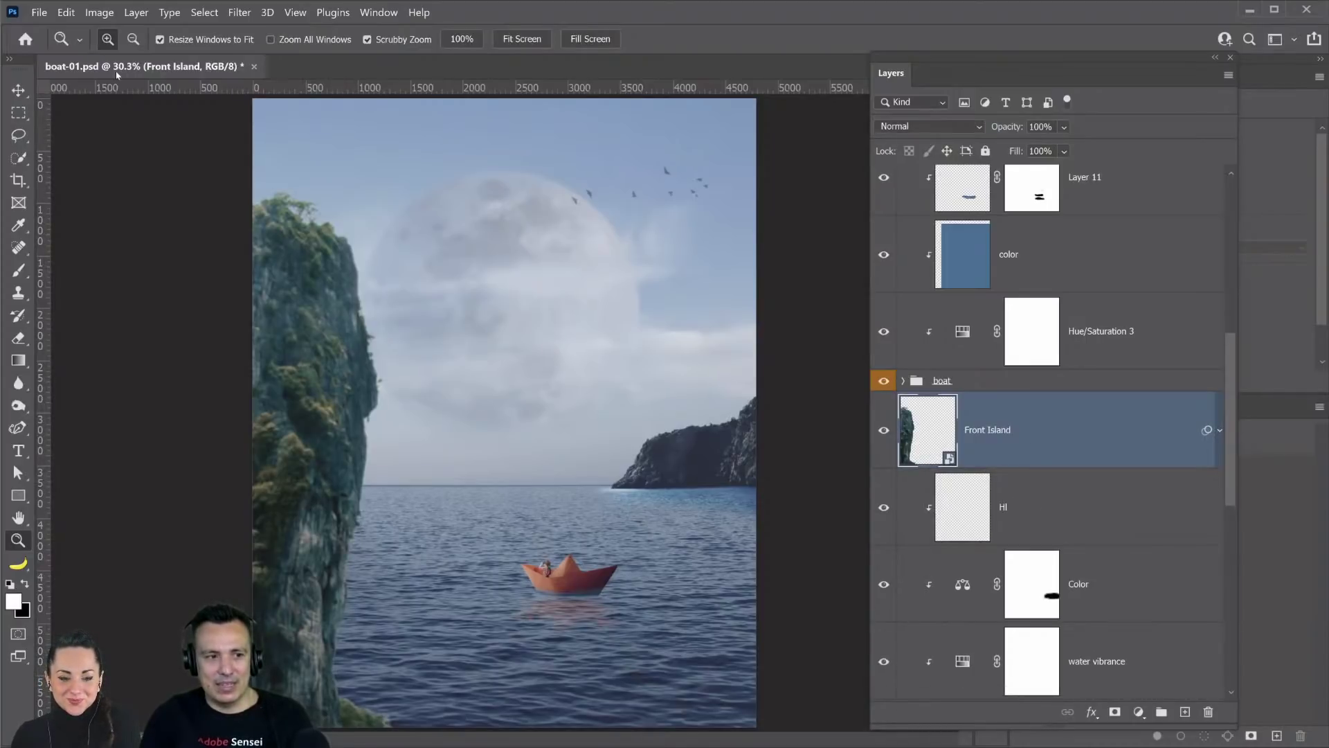
- Apply a Levels adjustment to the Front Island with input black at 16 and input white at 248
left_click(99, 13)
mouse_move(129, 55)
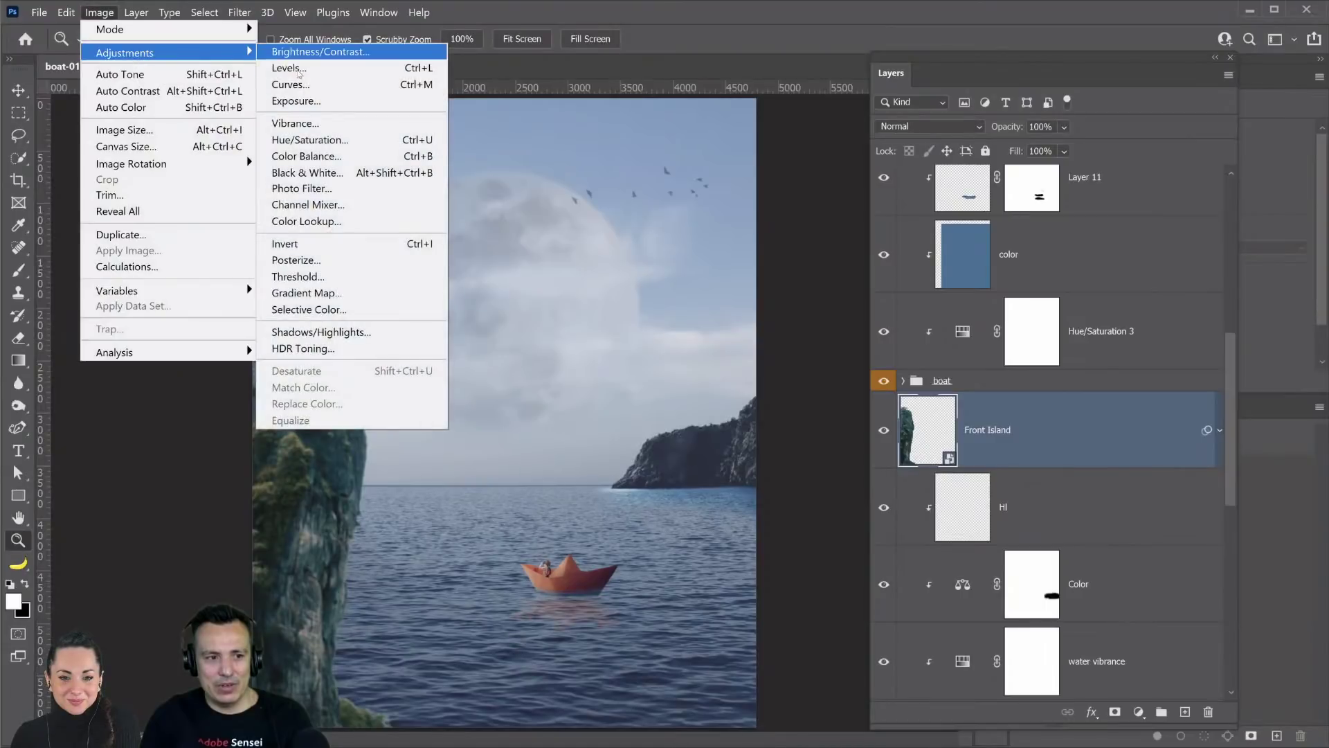
left_click(300, 73)
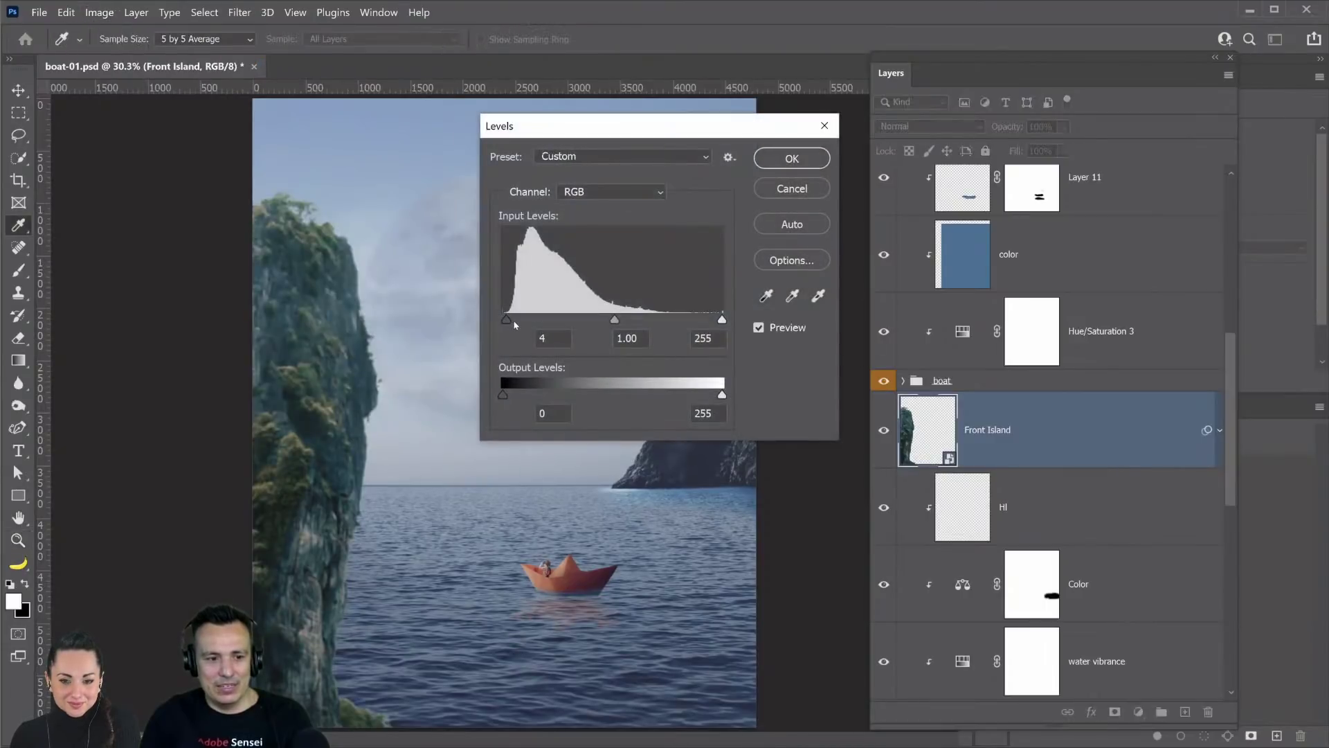
left_click_drag(515, 324, 628, 323)
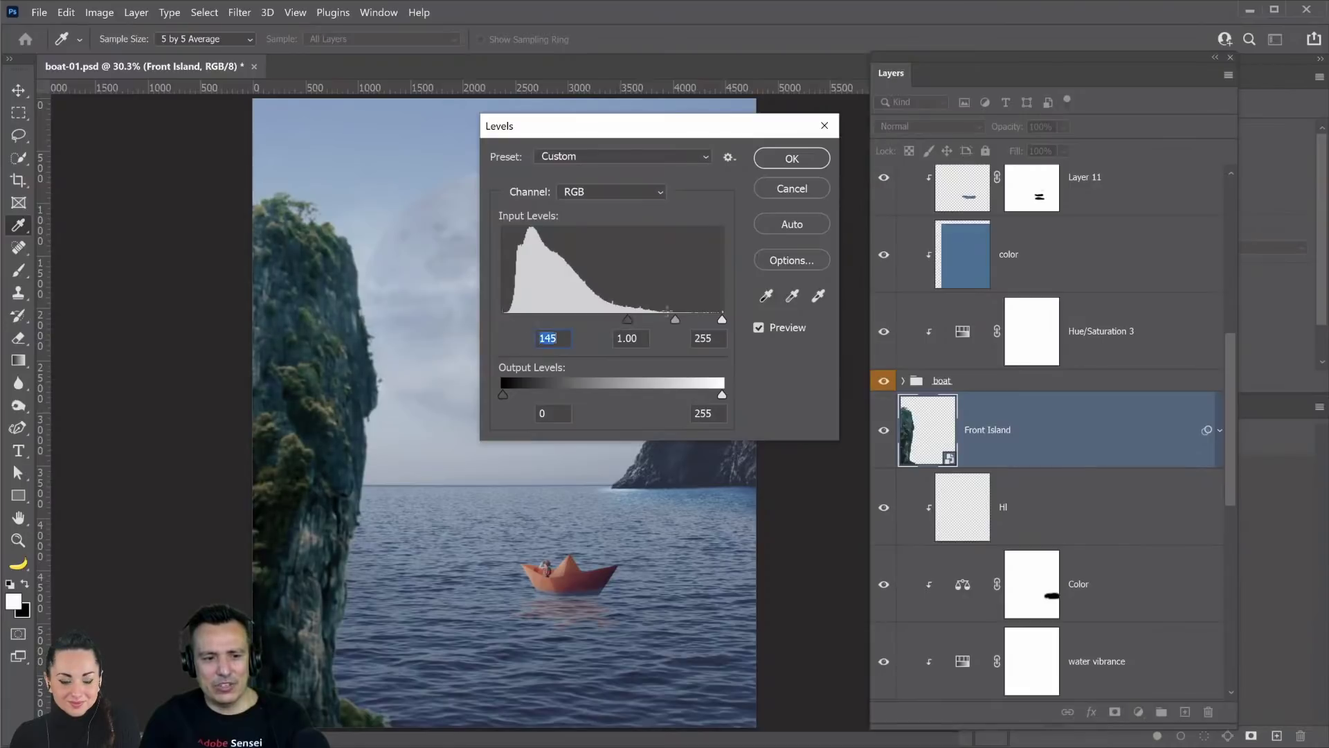
left_click_drag(719, 324, 717, 324)
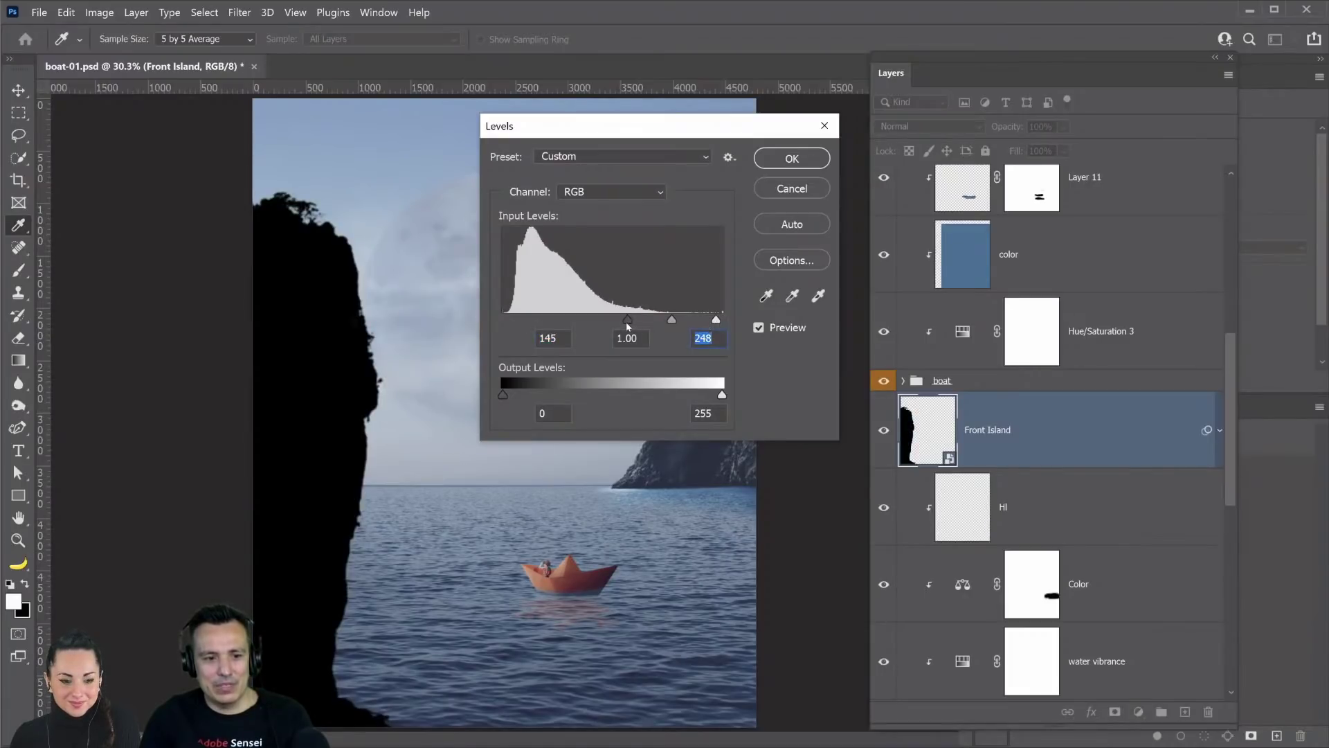
left_click_drag(627, 322, 518, 323)
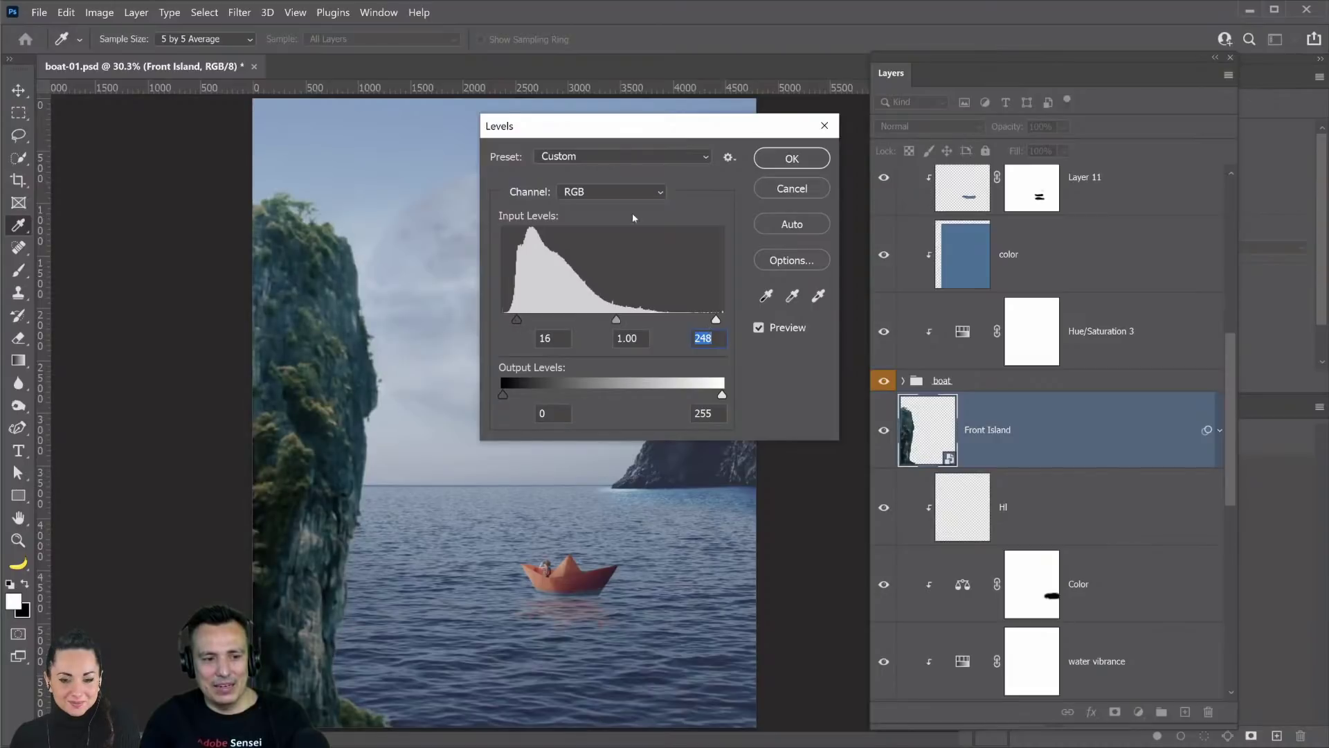
key("Return")
key("z")
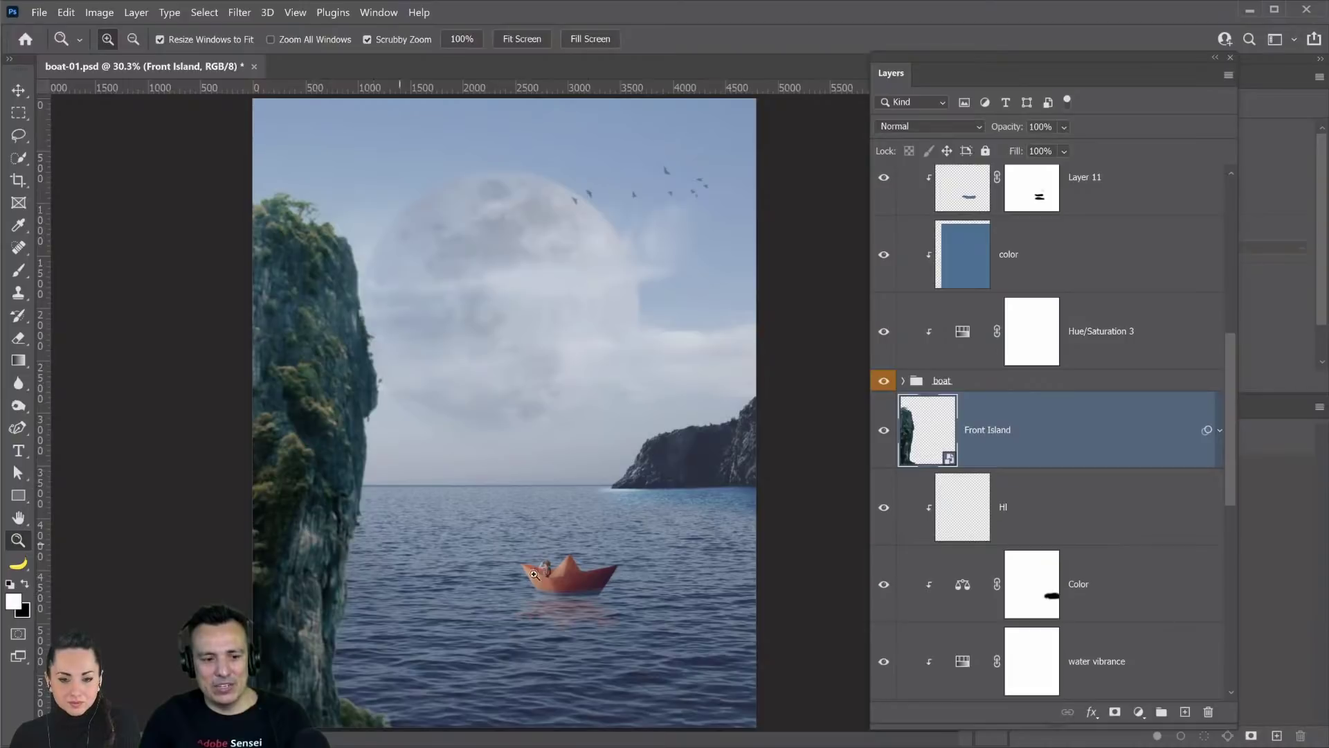
- Dock the floating Layers panel beneath the Properties panel and reset the Tutorials workspace
scroll(1124, 512, "down", 10)
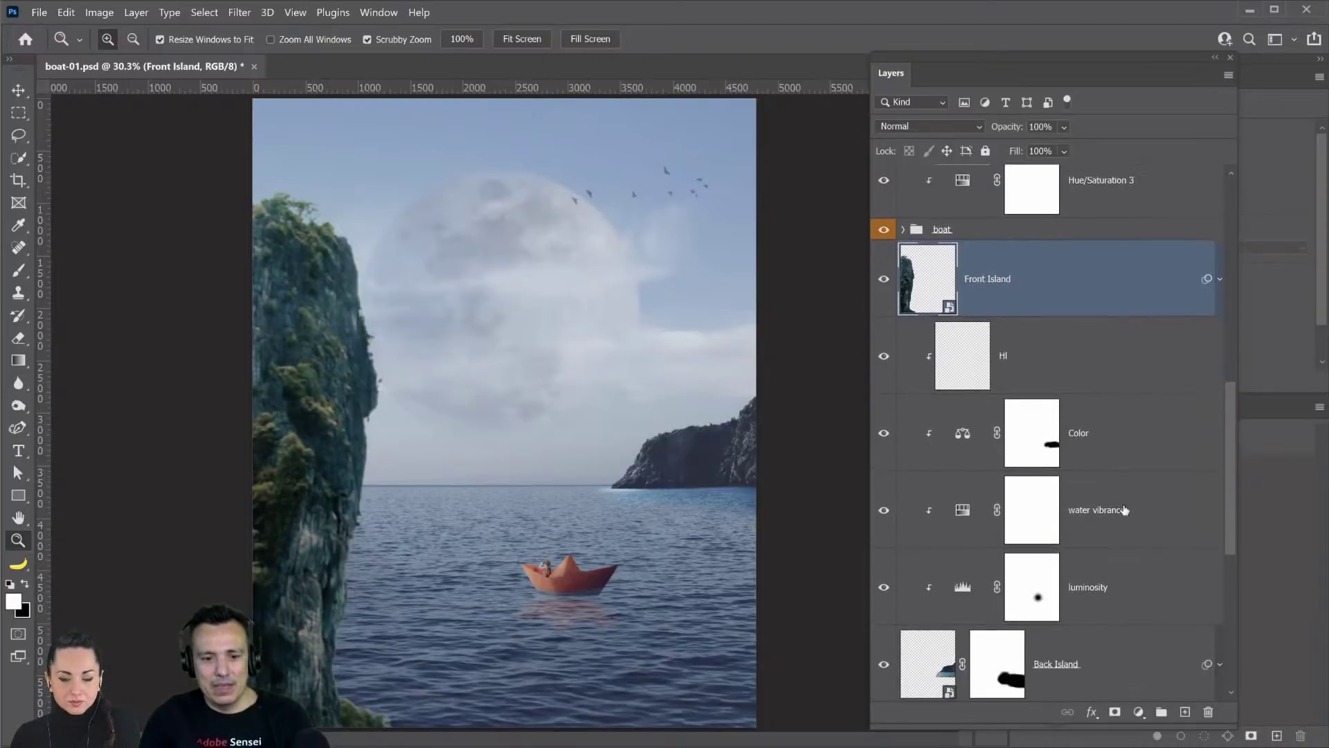
scroll(1124, 513, "down", 2)
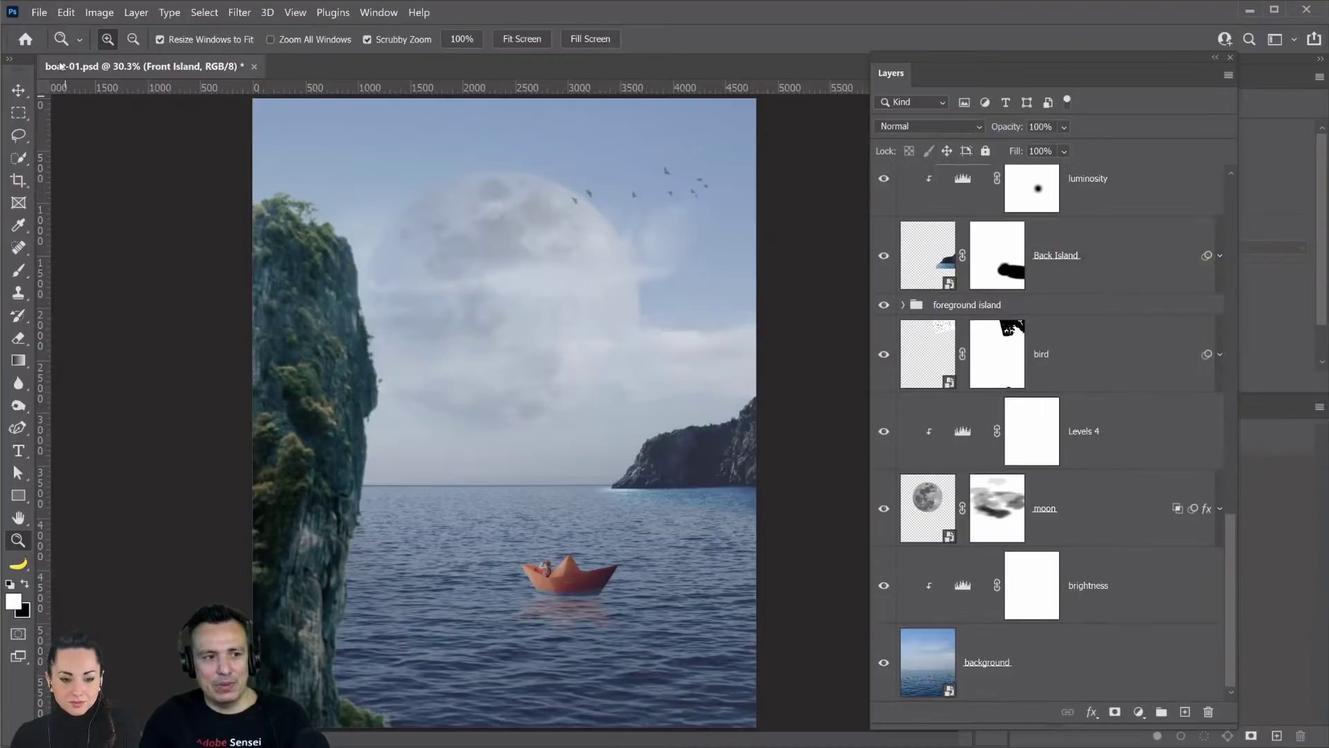
left_click_drag(898, 74, 1051, 417)
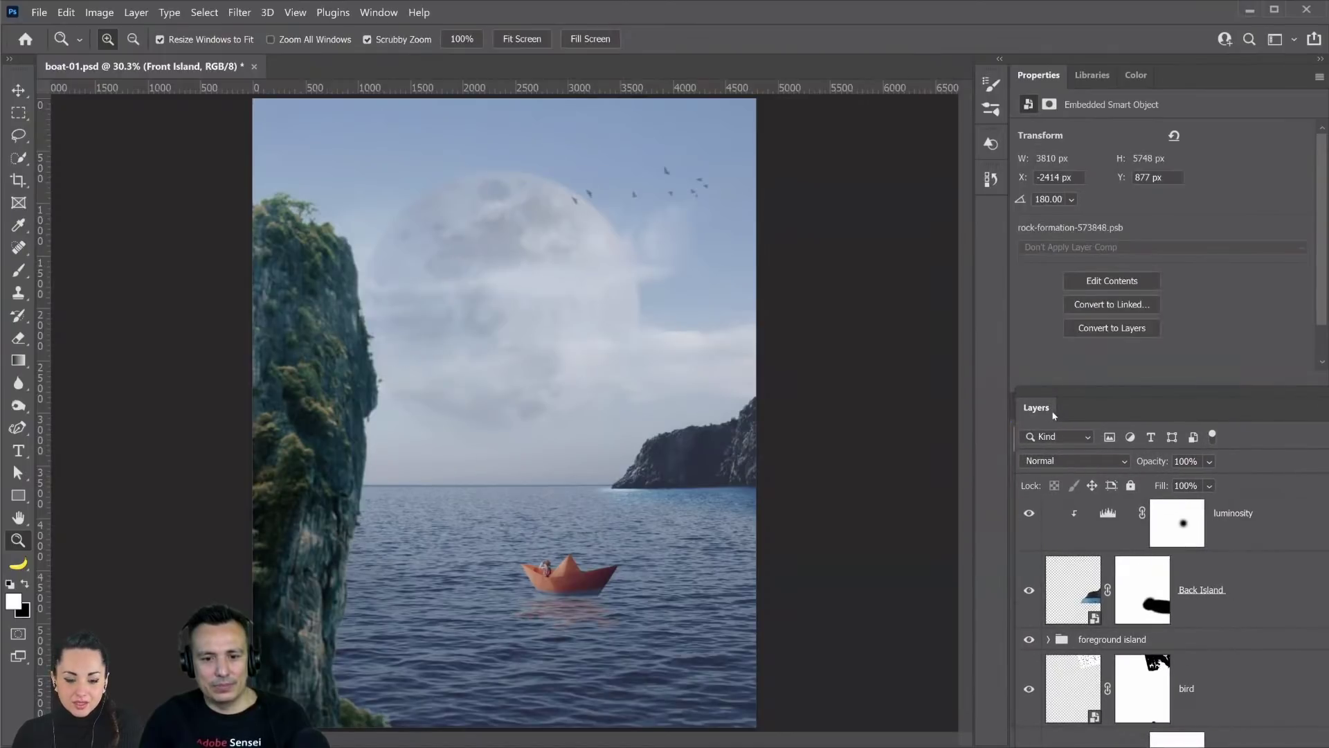
mouse_move(1044, 409)
left_mouse_down()
mouse_move(1045, 437)
mouse_move(1041, 412)
left_mouse_up()
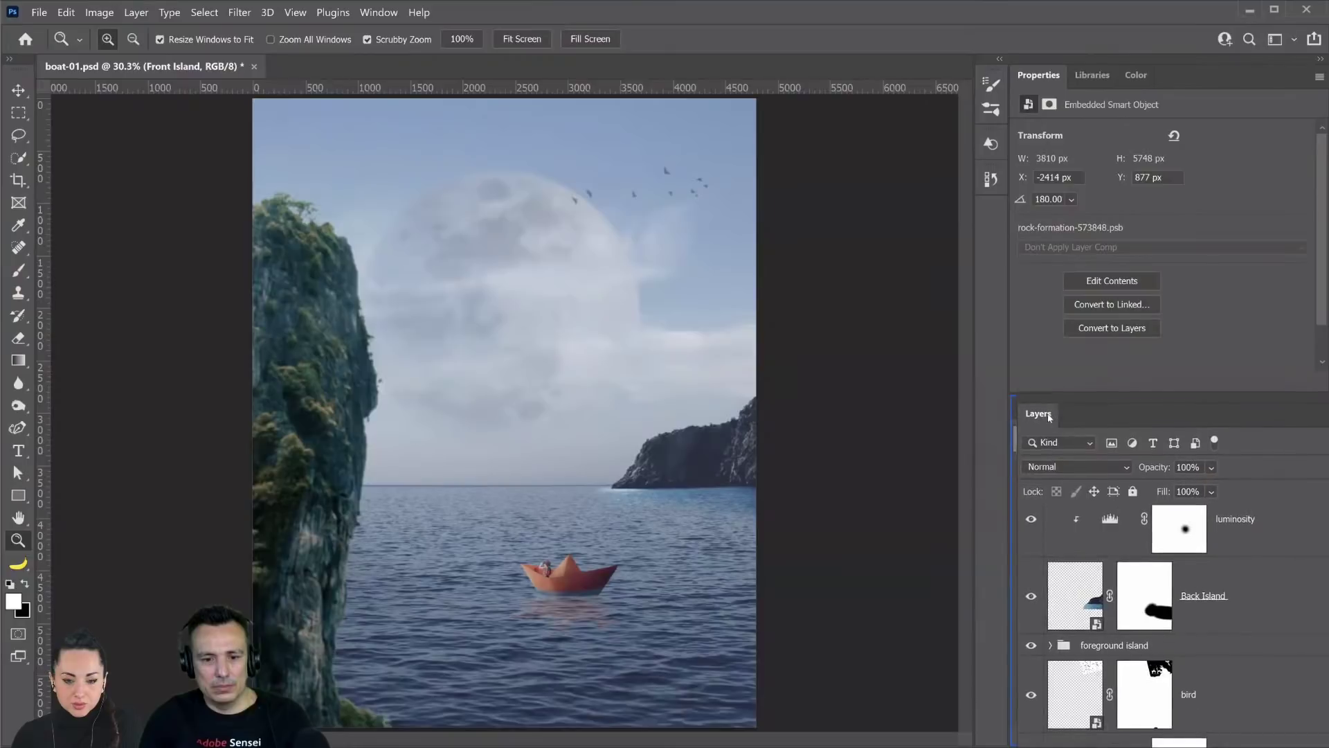
left_click(1293, 41)
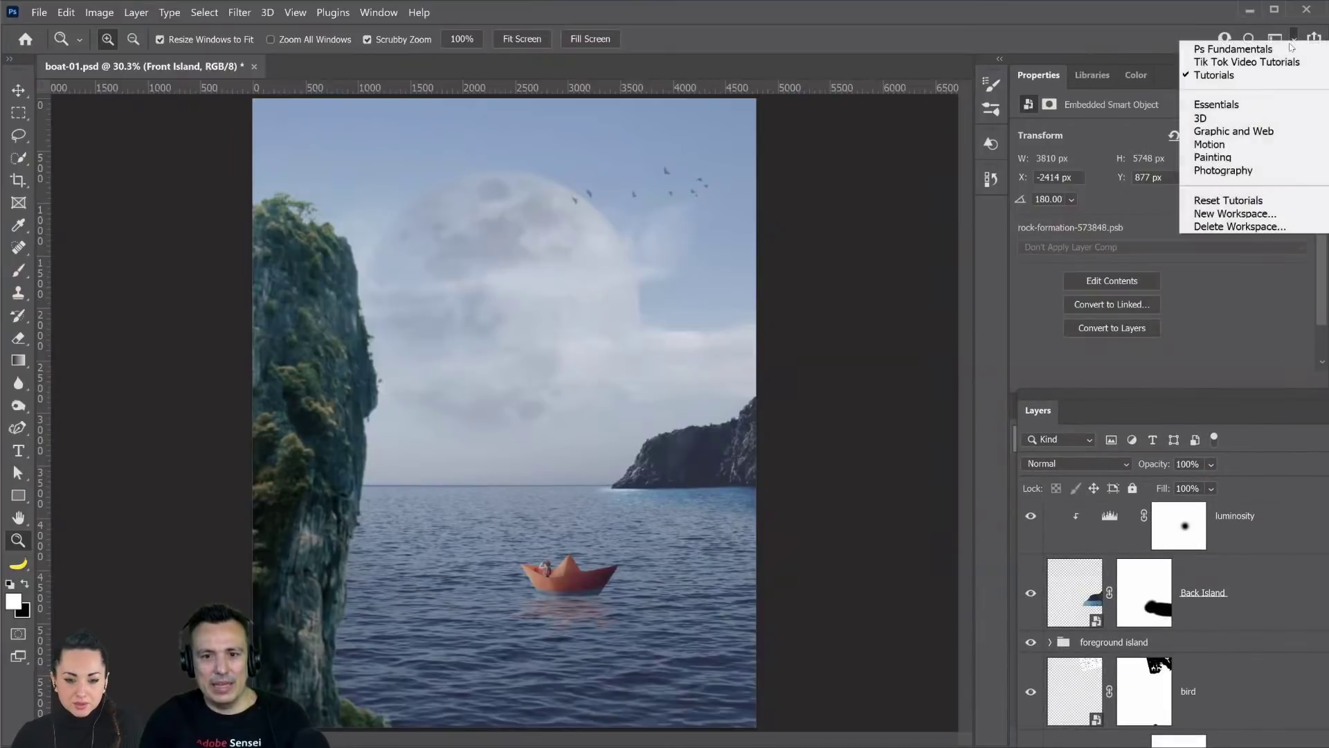
left_click(1236, 200)
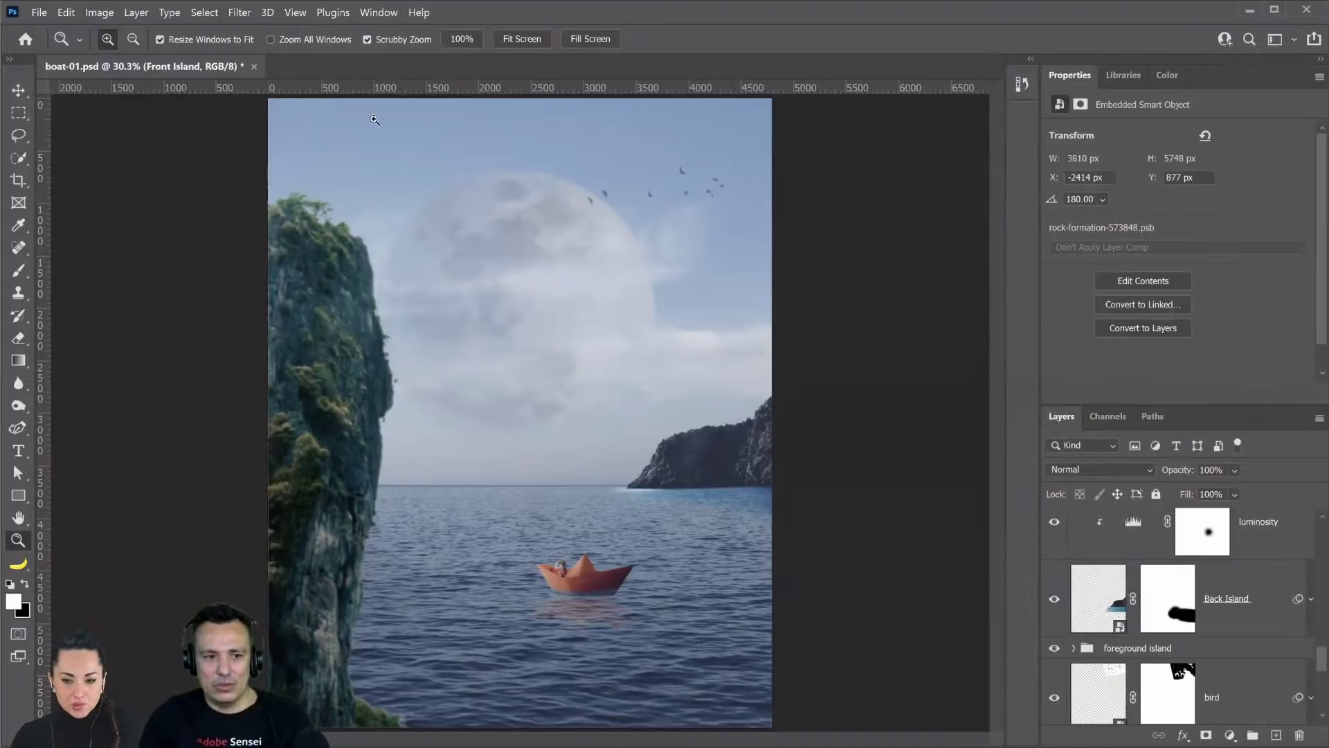
- Search all libraries for "clou" and choose the Kyle's Conc... brush from the brush results
left_click(1121, 75)
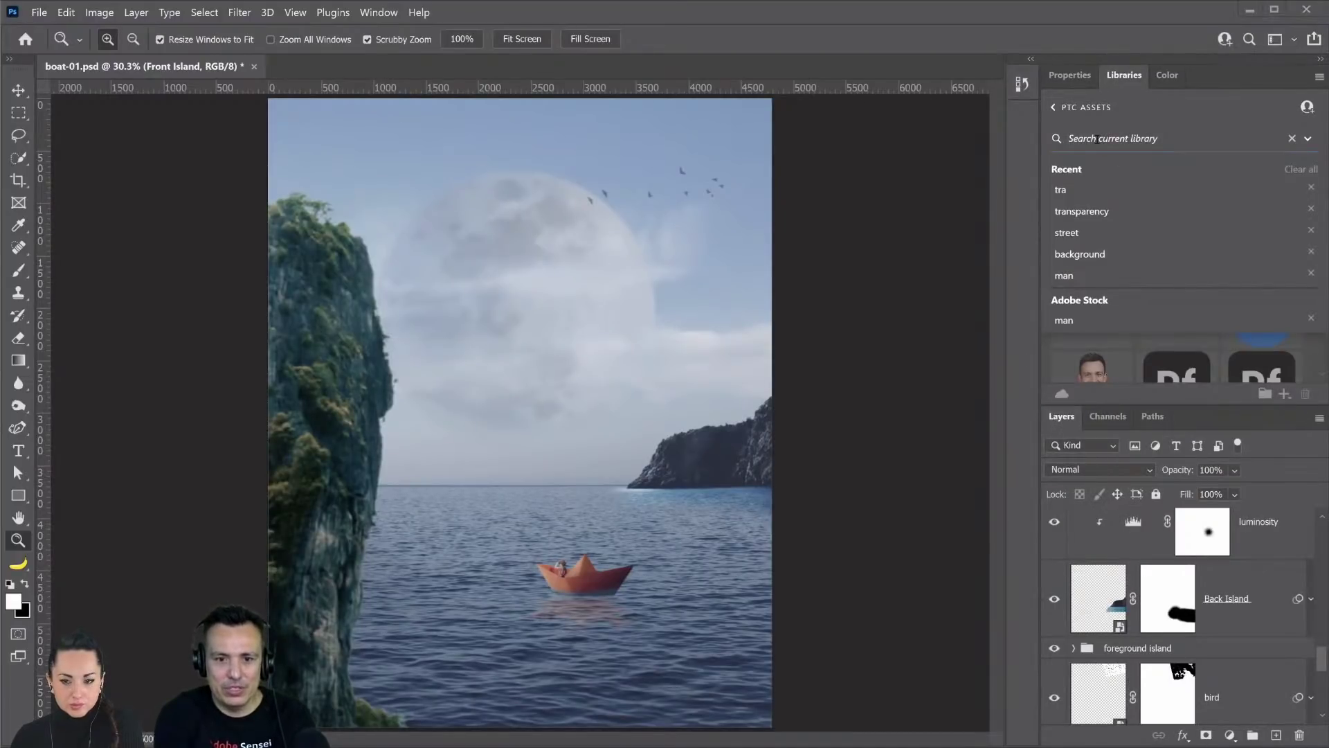
left_click(1053, 107)
left_click(1109, 114)
type("c")
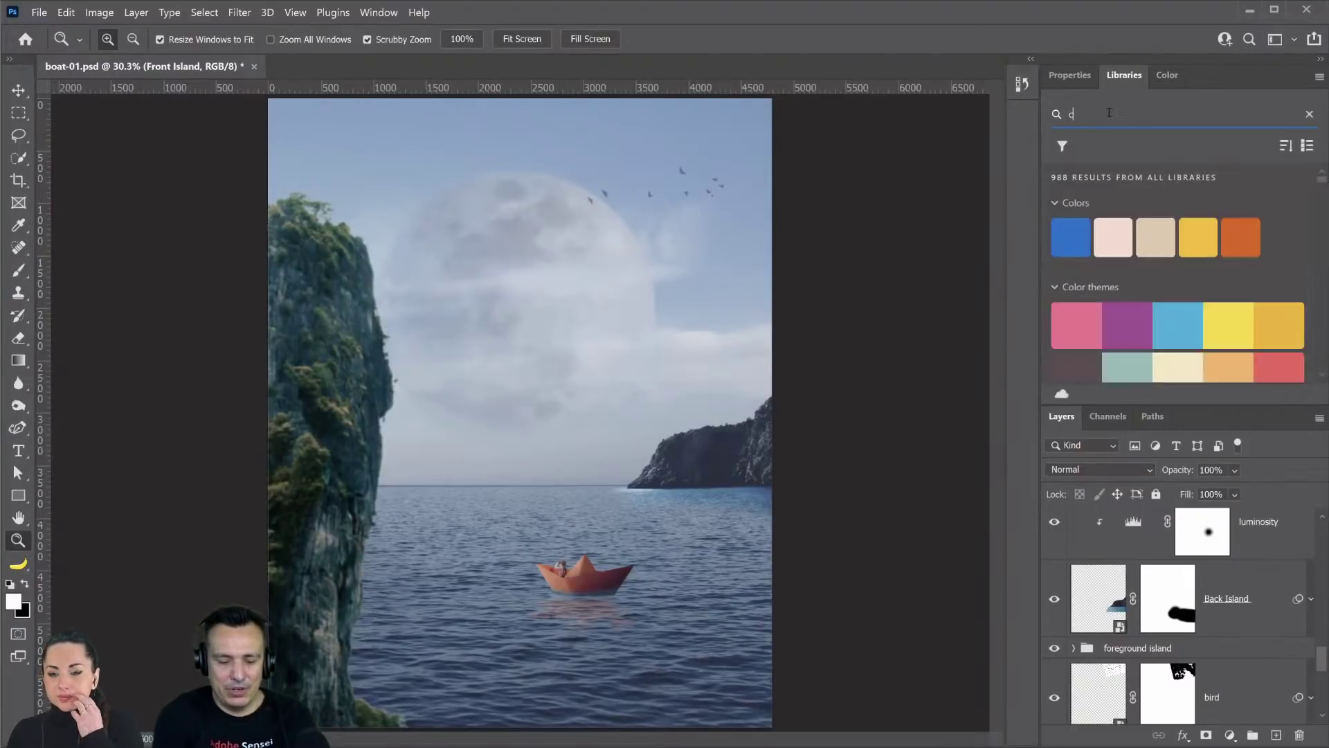
type("lou")
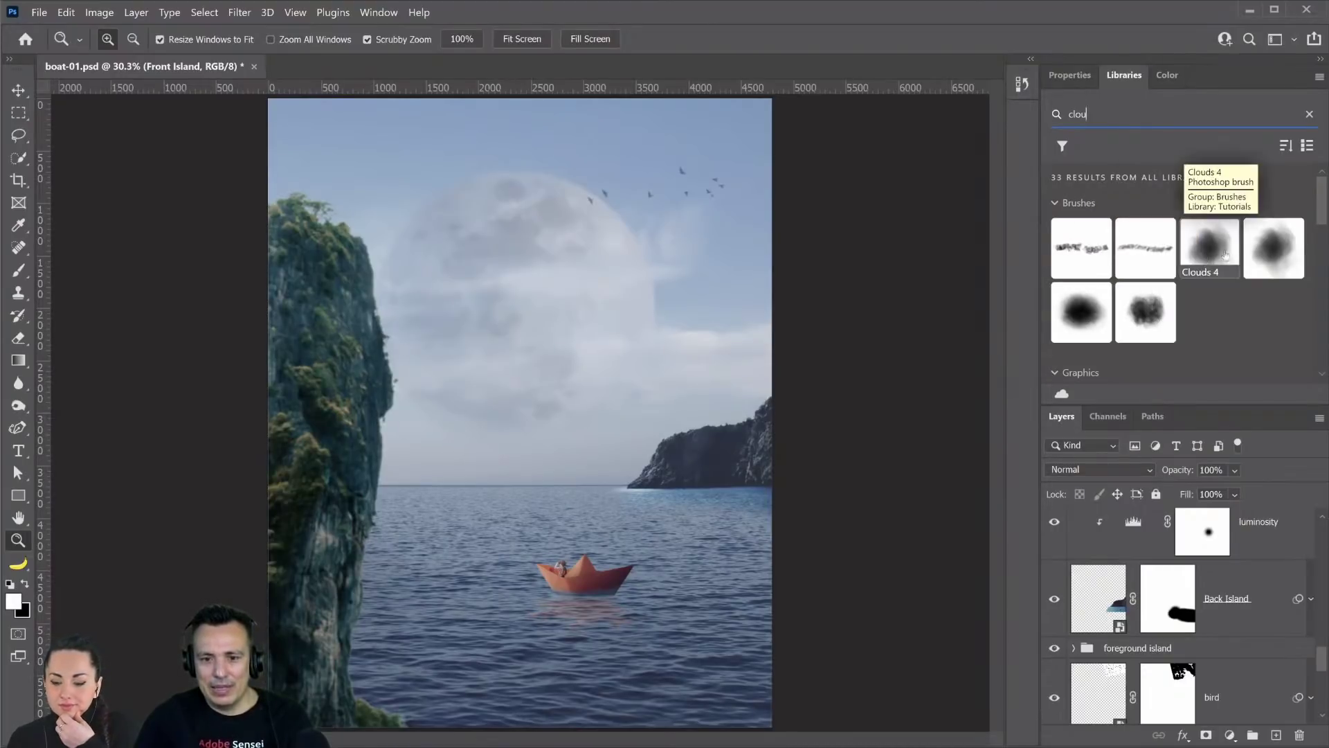
left_click(1082, 252)
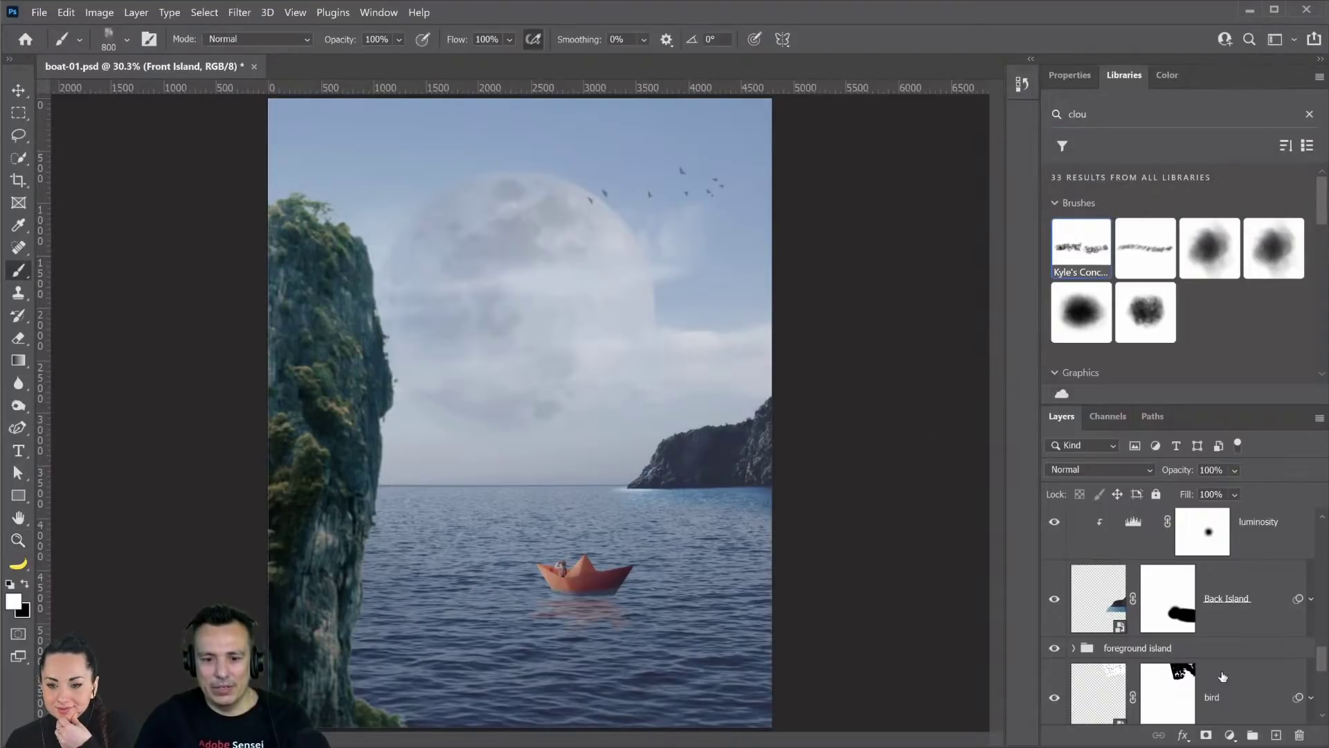
- Add a new unclipped layer directly beneath the Front Island layer
scroll(1220, 647, "down", 6)
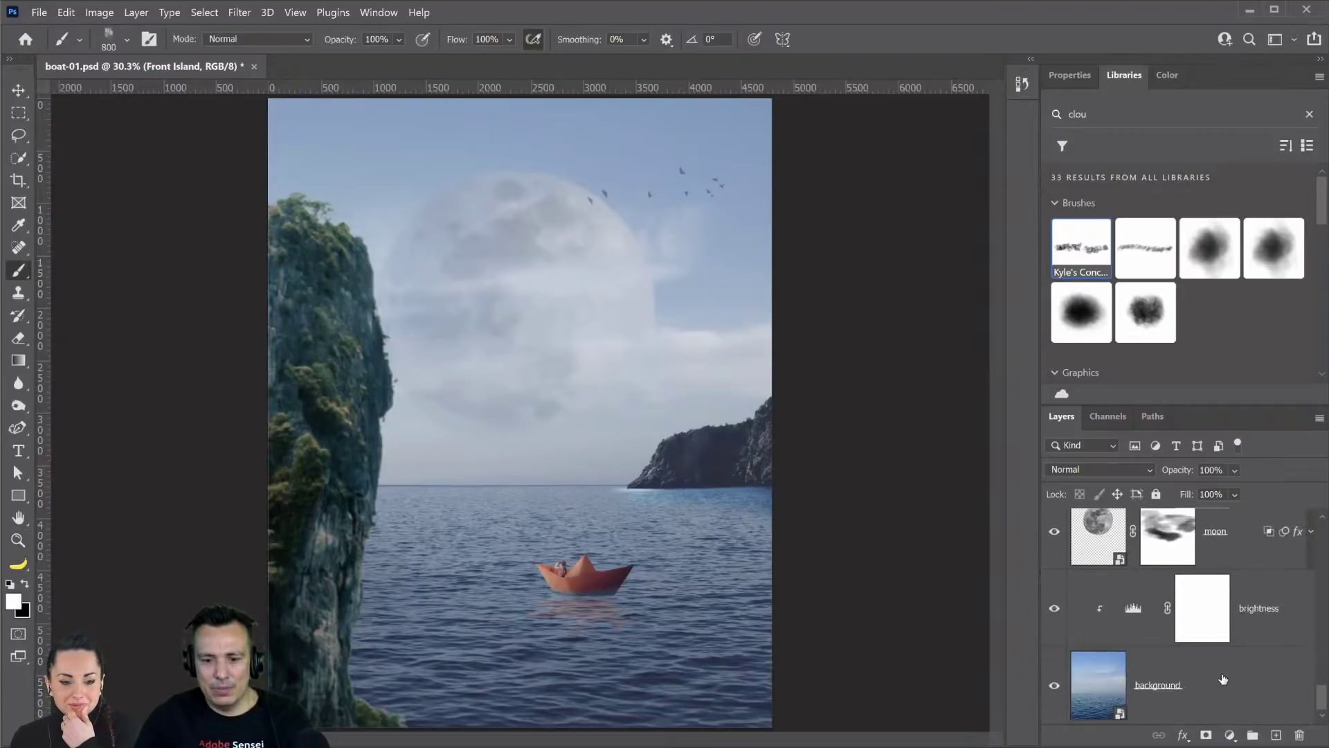
scroll(1215, 651, "up", 3)
scroll(1211, 644, "up", 1)
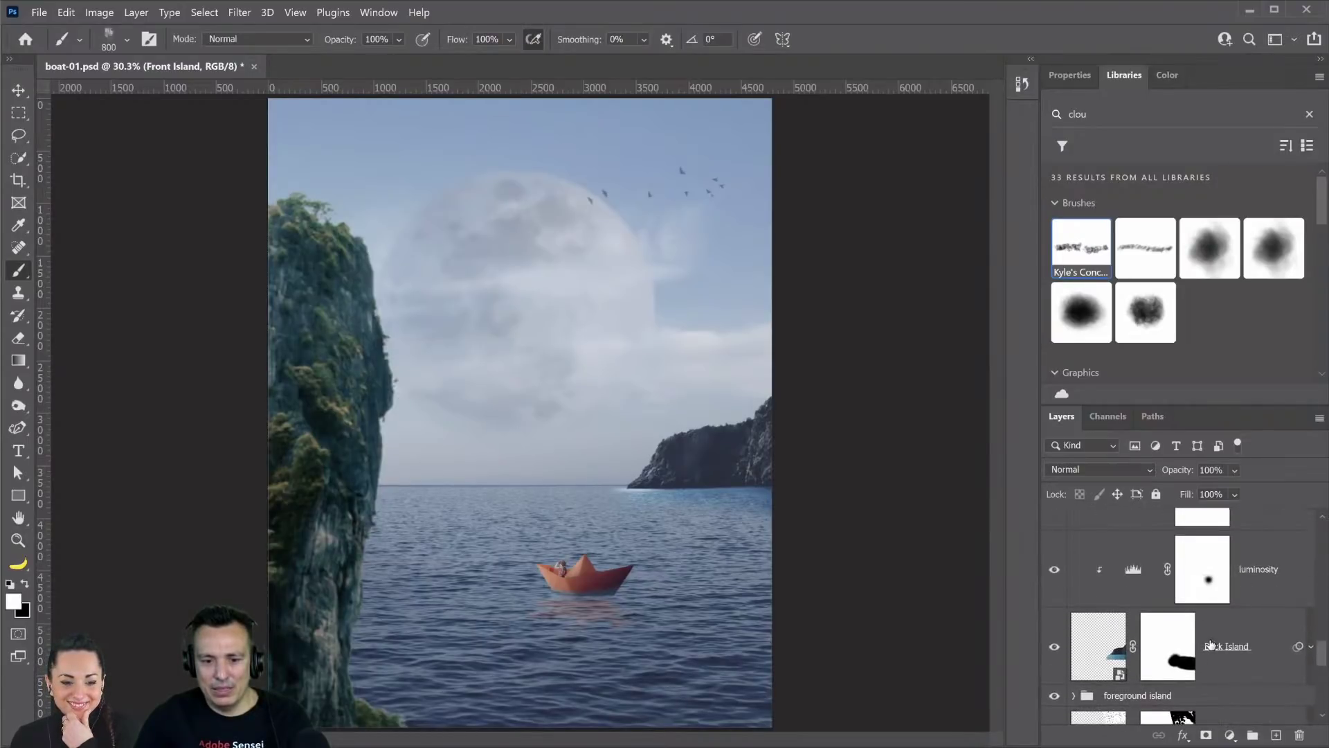
scroll(1209, 644, "up", 4)
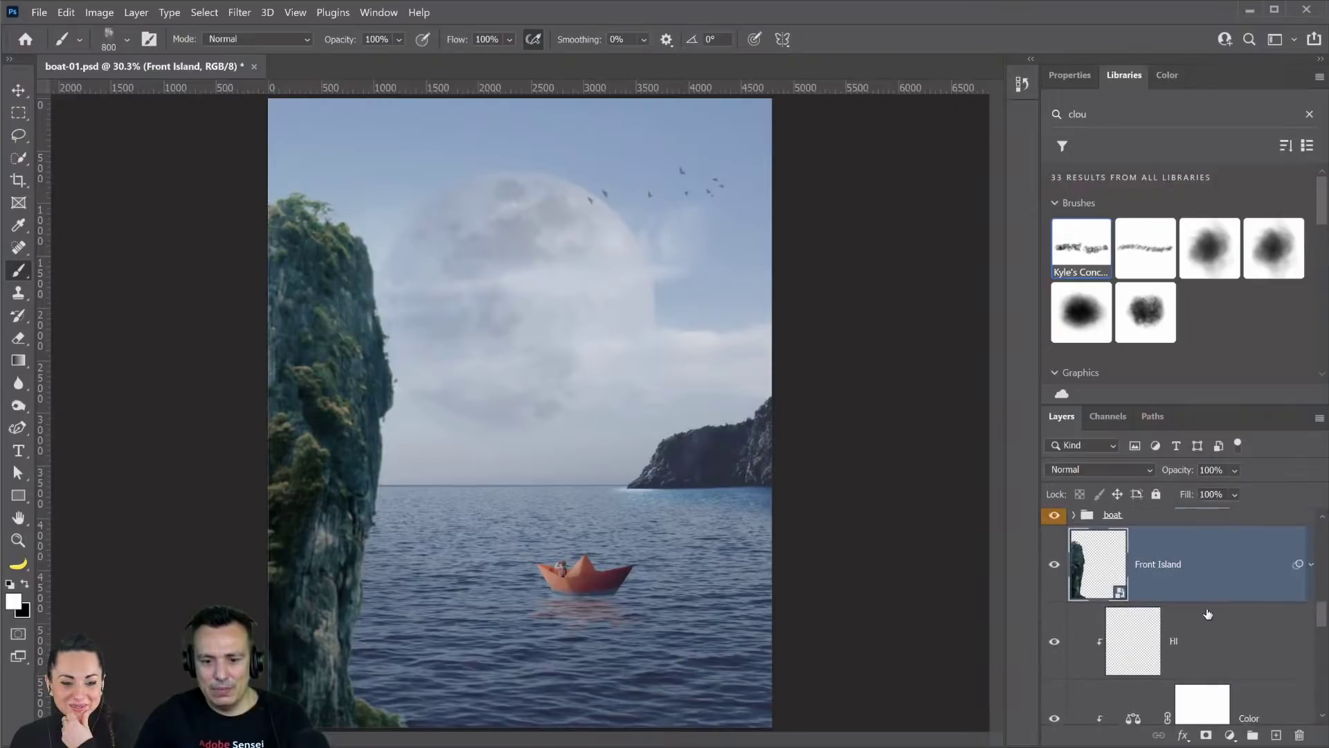
left_click(1209, 614)
left_click(1276, 735)
key("ctrl+alt+g")
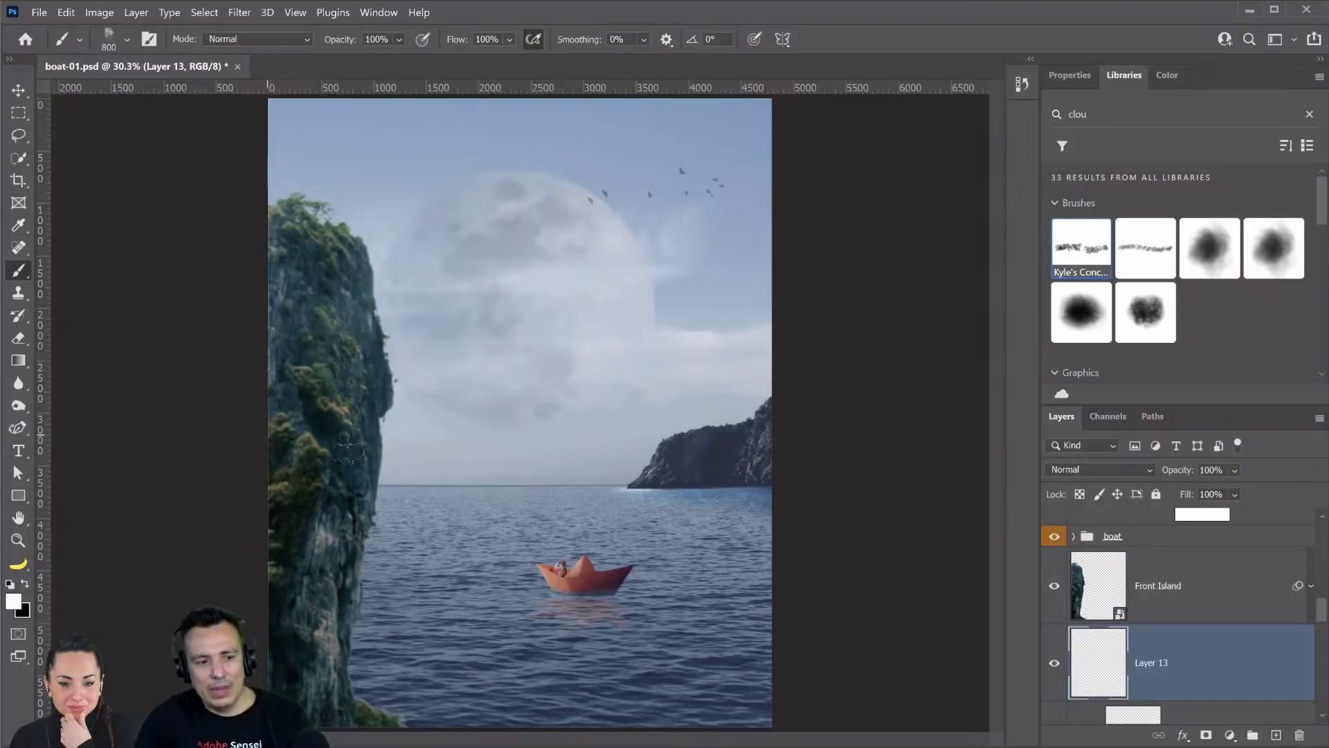
mouse_move(377, 505)
left_mouse_down()
mouse_move(505, 484)
mouse_move(553, 500)
mouse_move(802, 489)
left_mouse_up()
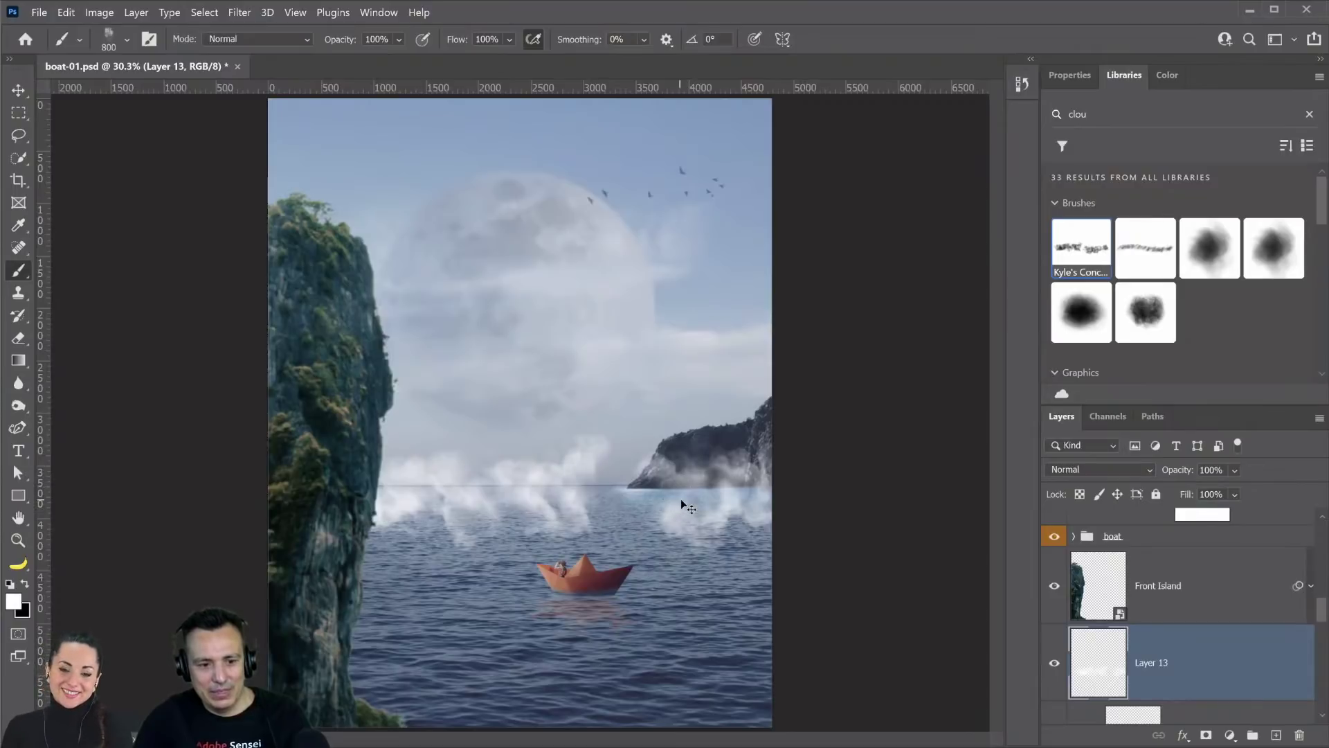
key("ctrl+z")
key("ctrl+z")
- Reduce the cloud brush to 400 px and paint white clouds along the full horizon line
key("bracketleft")
key("bracketleft")
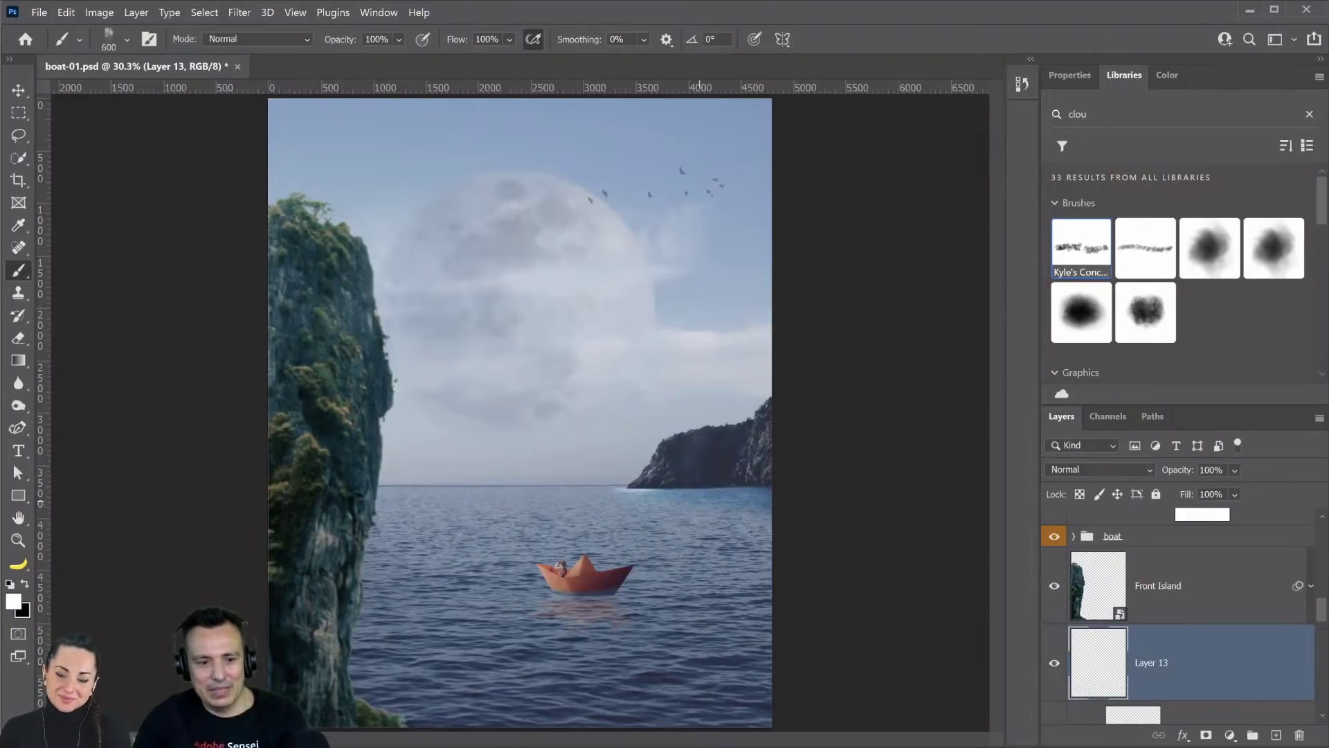
key("bracketleft")
key("bracketleft")
left_click_drag(789, 487, 247, 490)
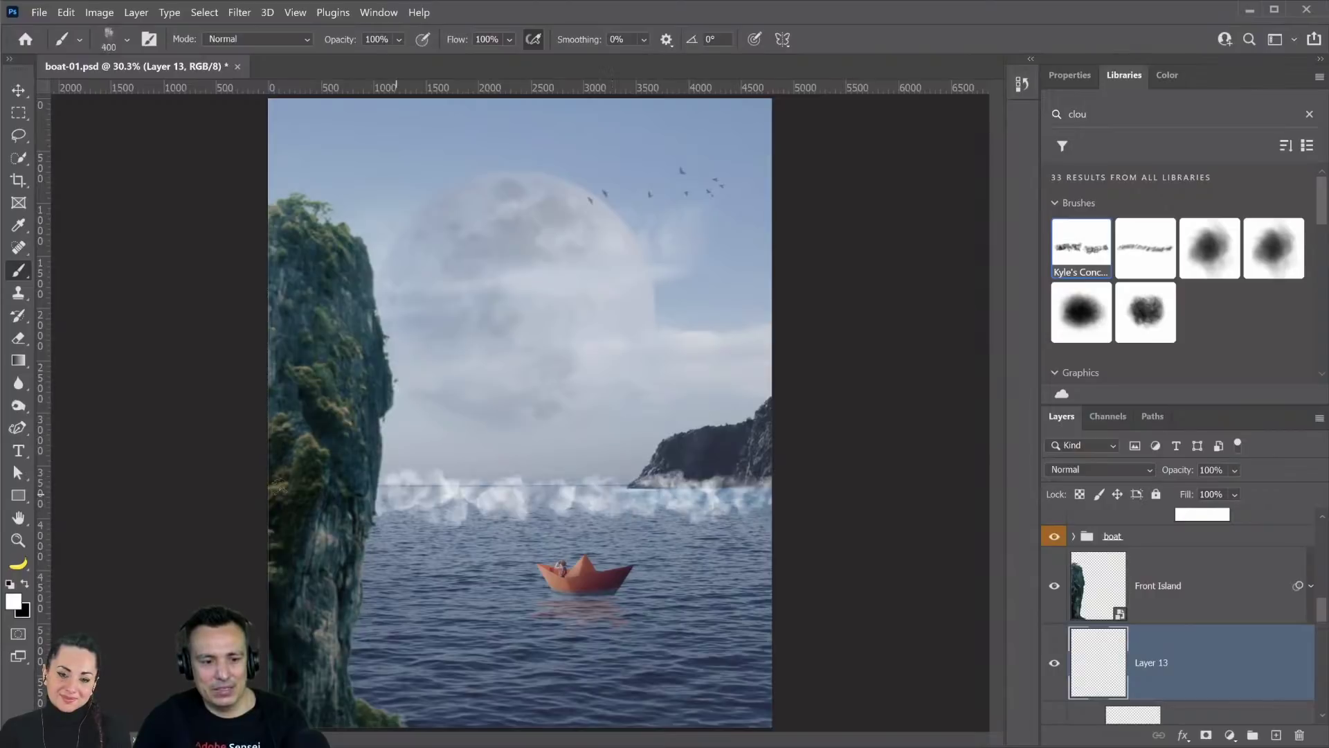
- Apply a Gaussian Blur with a 47.0 pixel radius to the painted clouds
left_click(240, 13)
mouse_move(415, 218)
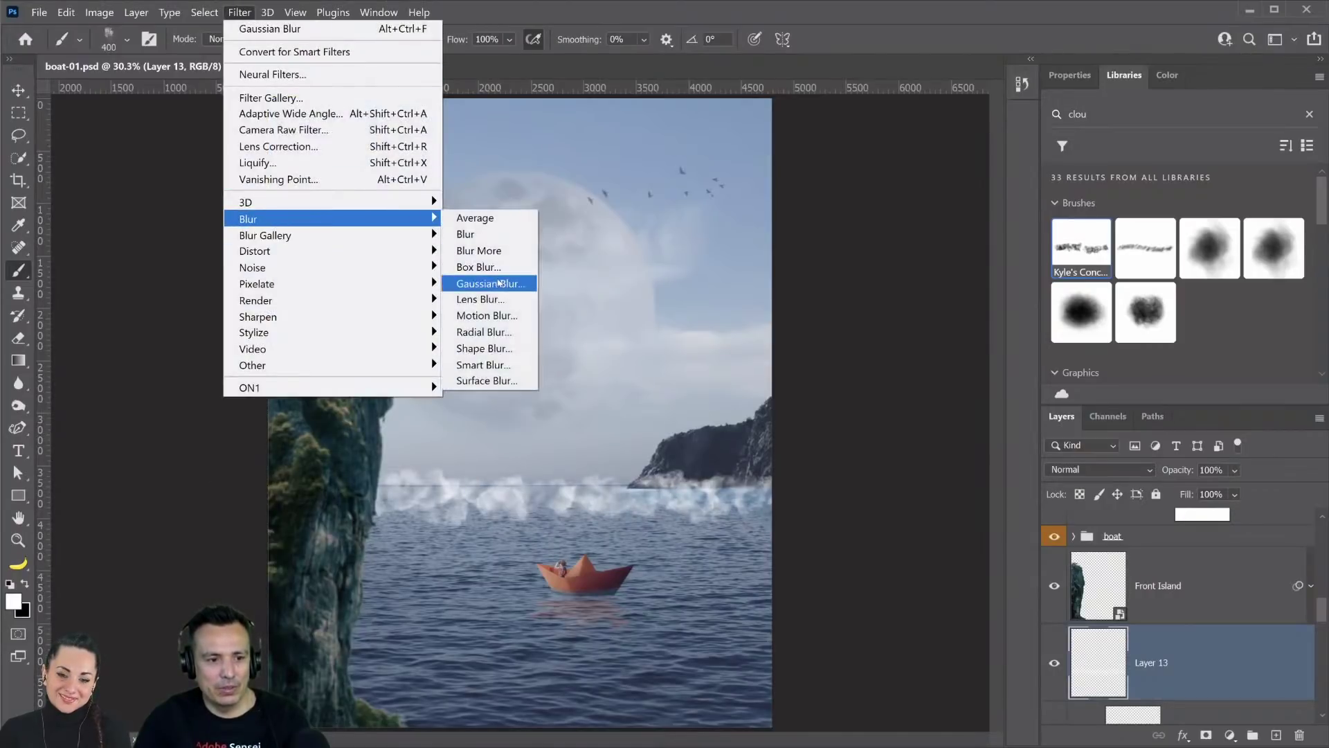
left_click(500, 283)
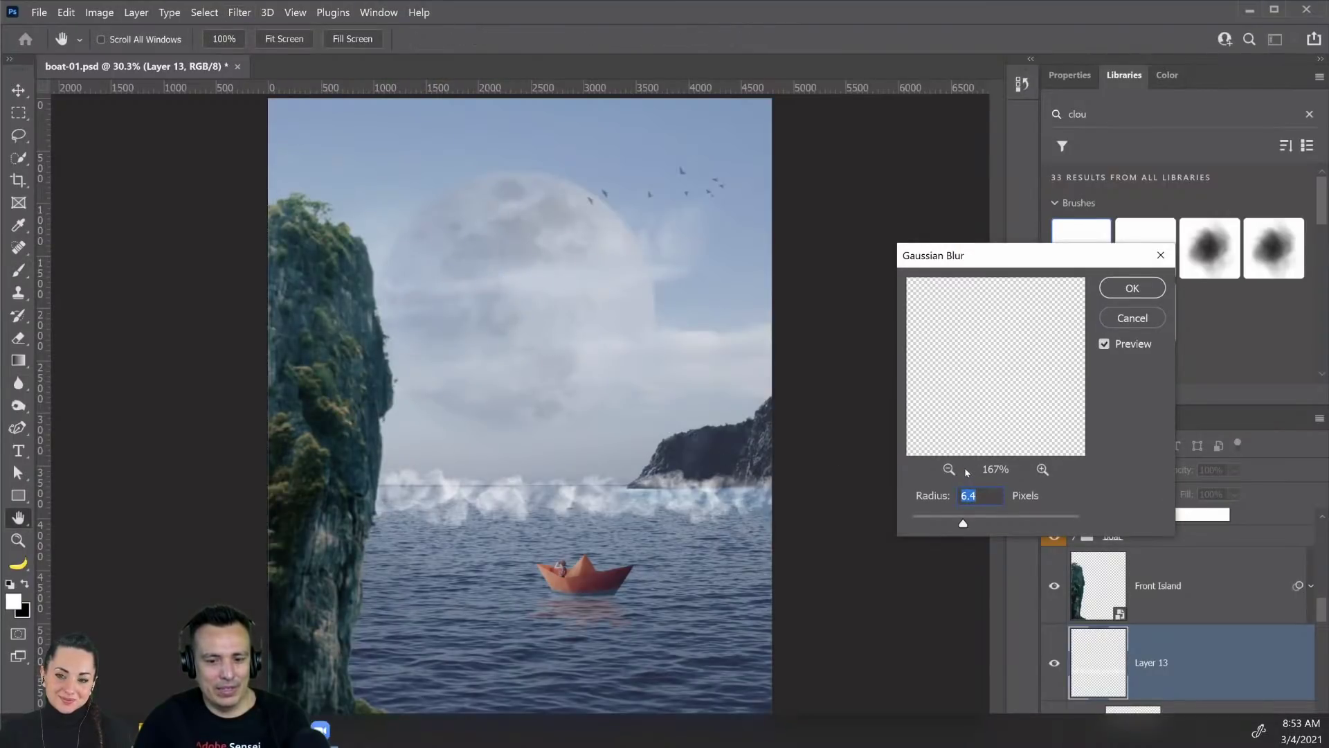
left_click_drag(963, 522, 984, 523)
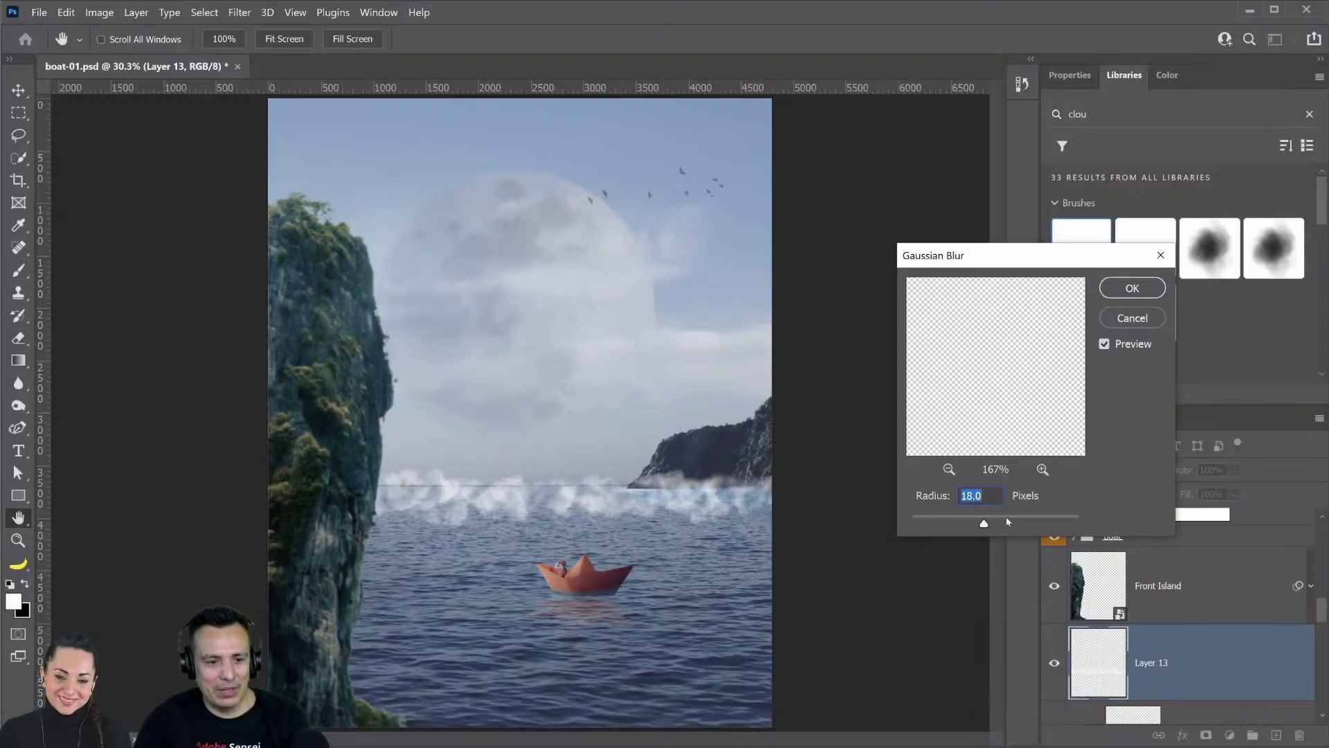
left_click(1015, 521)
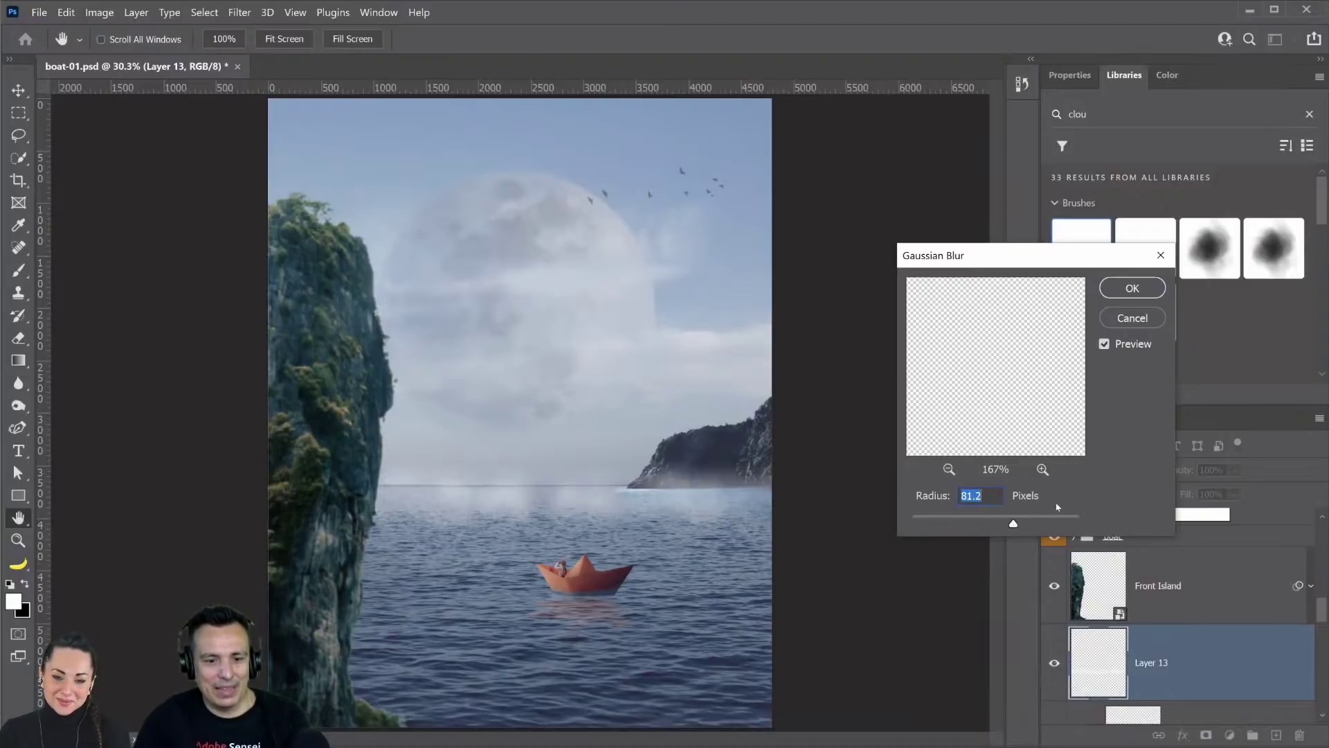
left_click_drag(1013, 524, 1001, 523)
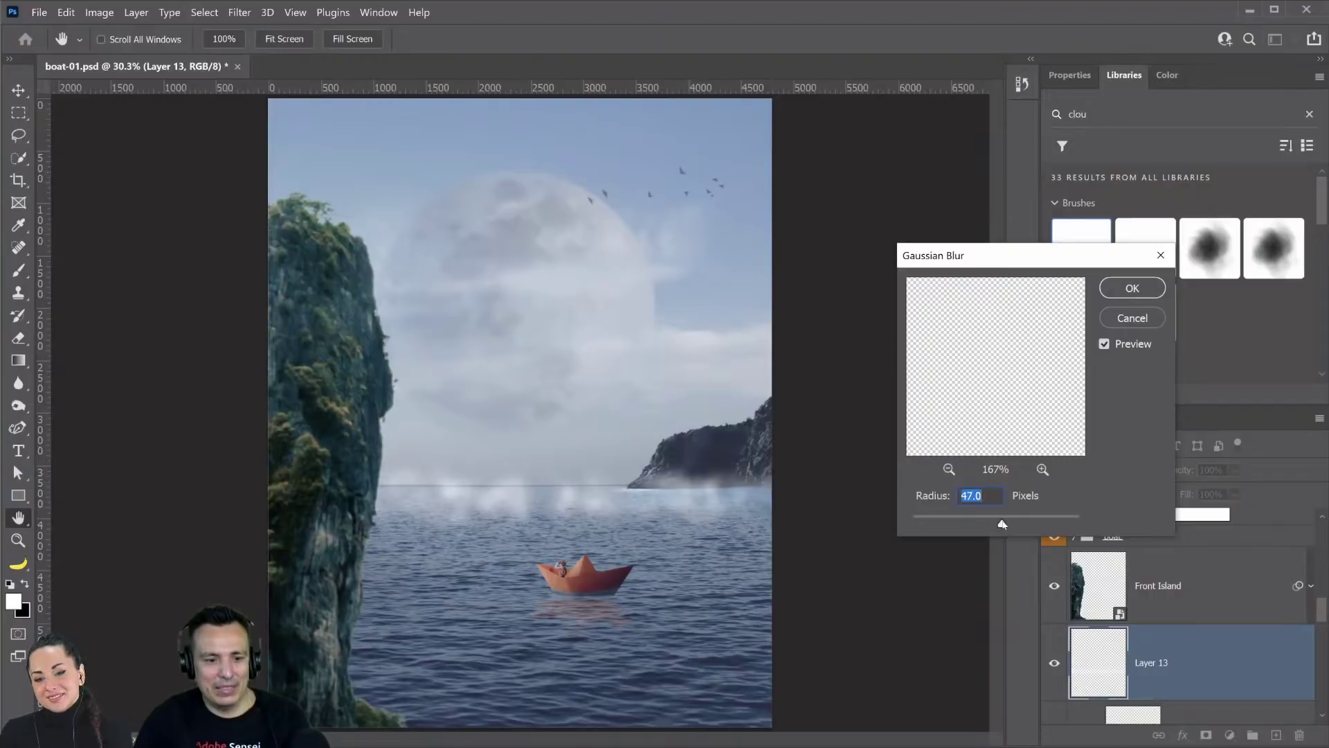
key("Return")
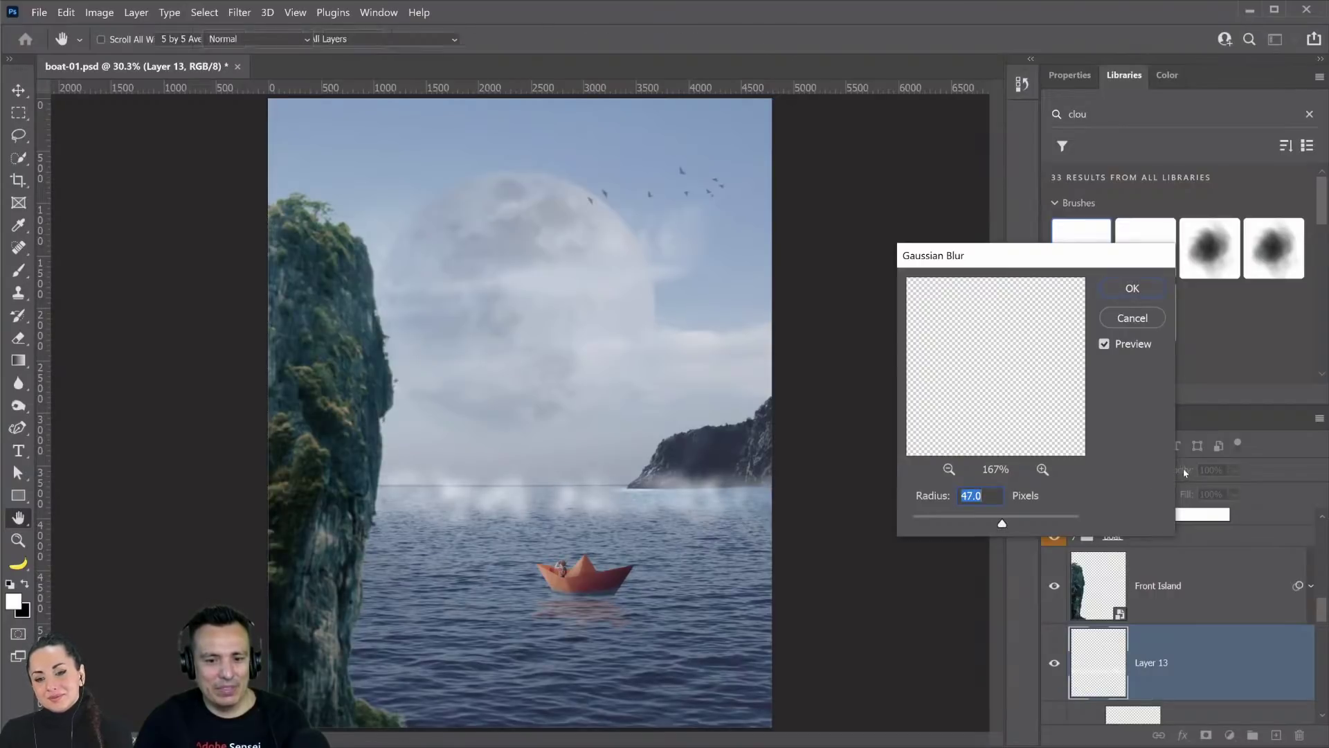
- Shift the blurred clouds slightly at the horizon and lower their layer opacity to 45%
key("b")
mouse_move(1182, 472)
left_mouse_down()
mouse_move(1141, 471)
mouse_move(1157, 471)
left_mouse_up()
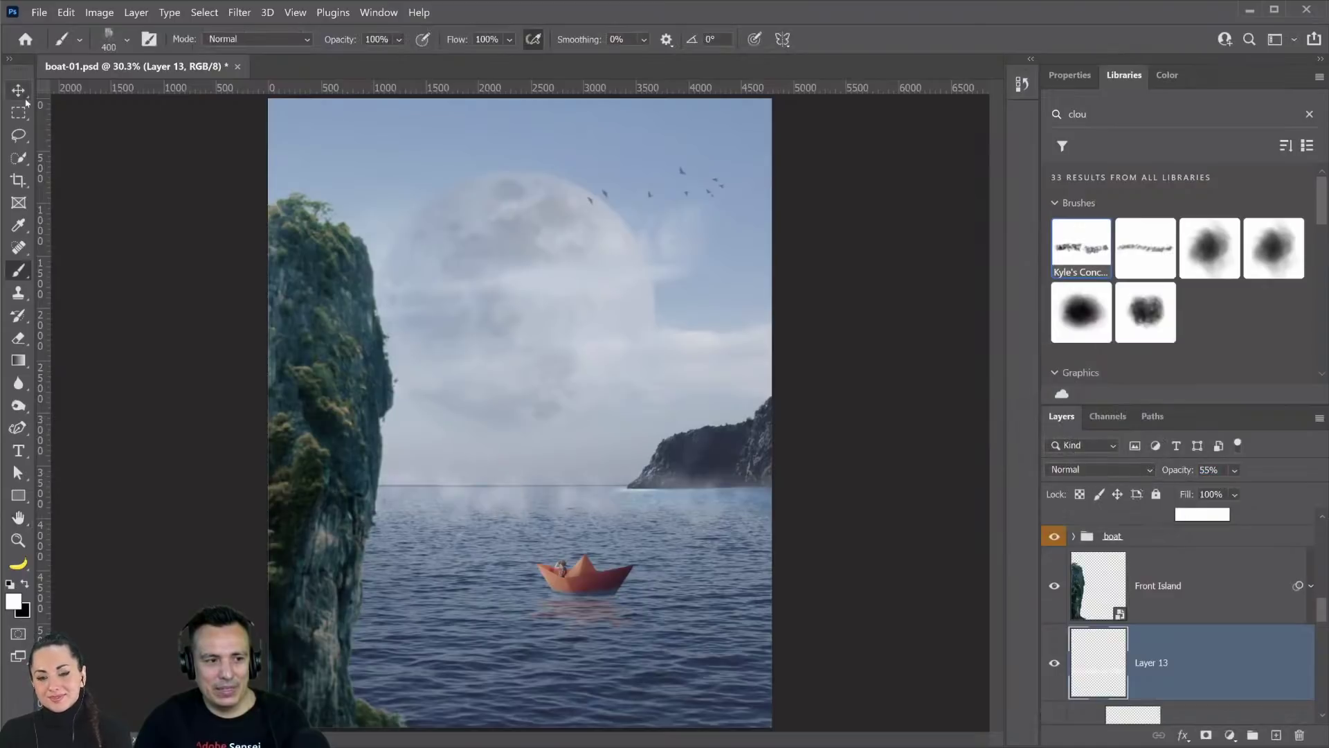
key("v")
left_click_drag(574, 473, 575, 491)
left_click_drag(1176, 471, 1168, 471)
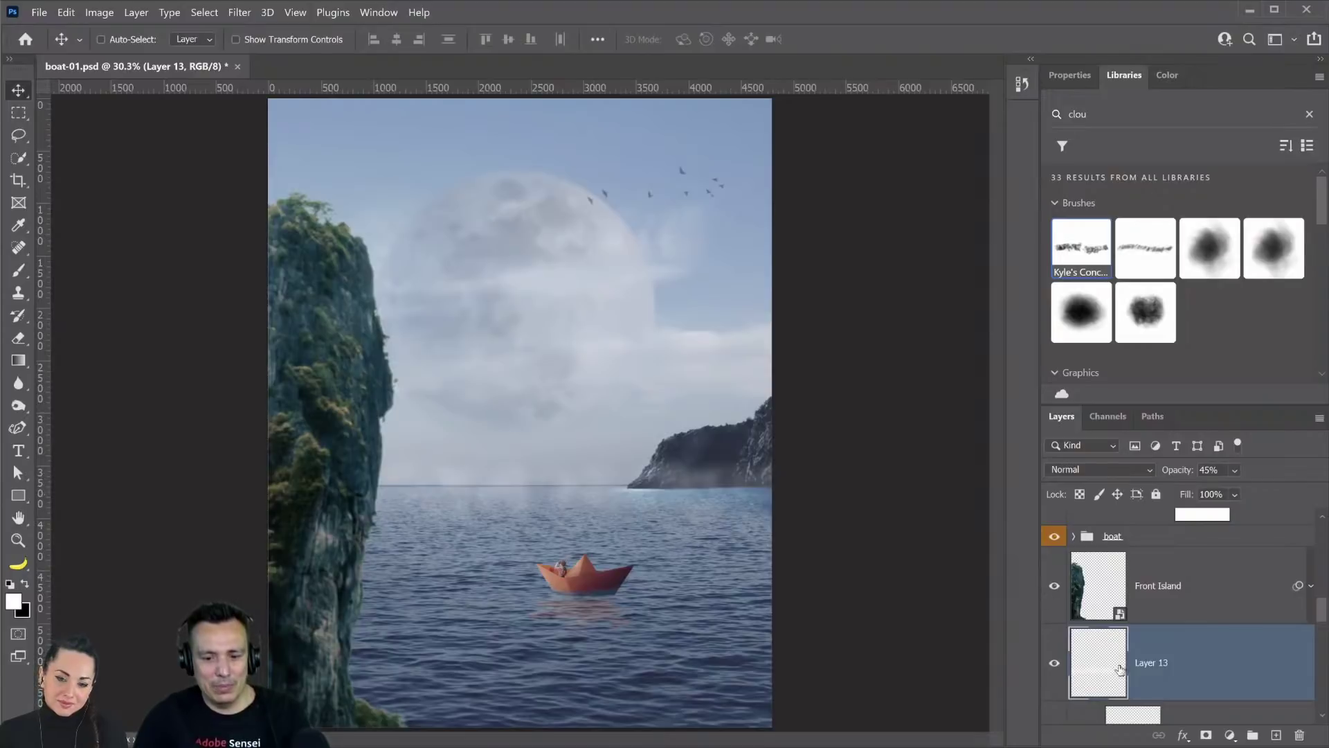
- Add another new layer above the mist and choose the soft round brush at 400 px with 0% hardness
left_click(1276, 734)
left_click(19, 270)
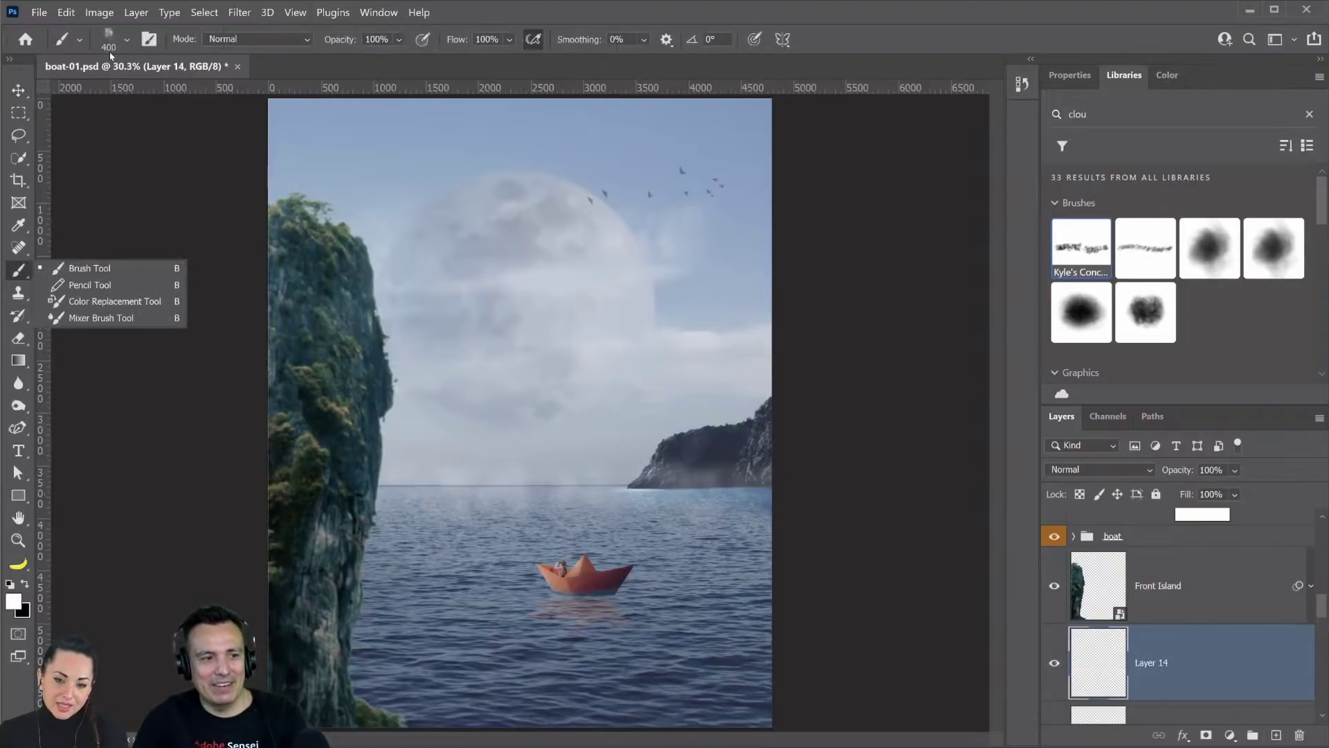
left_click(111, 38)
left_click(89, 202)
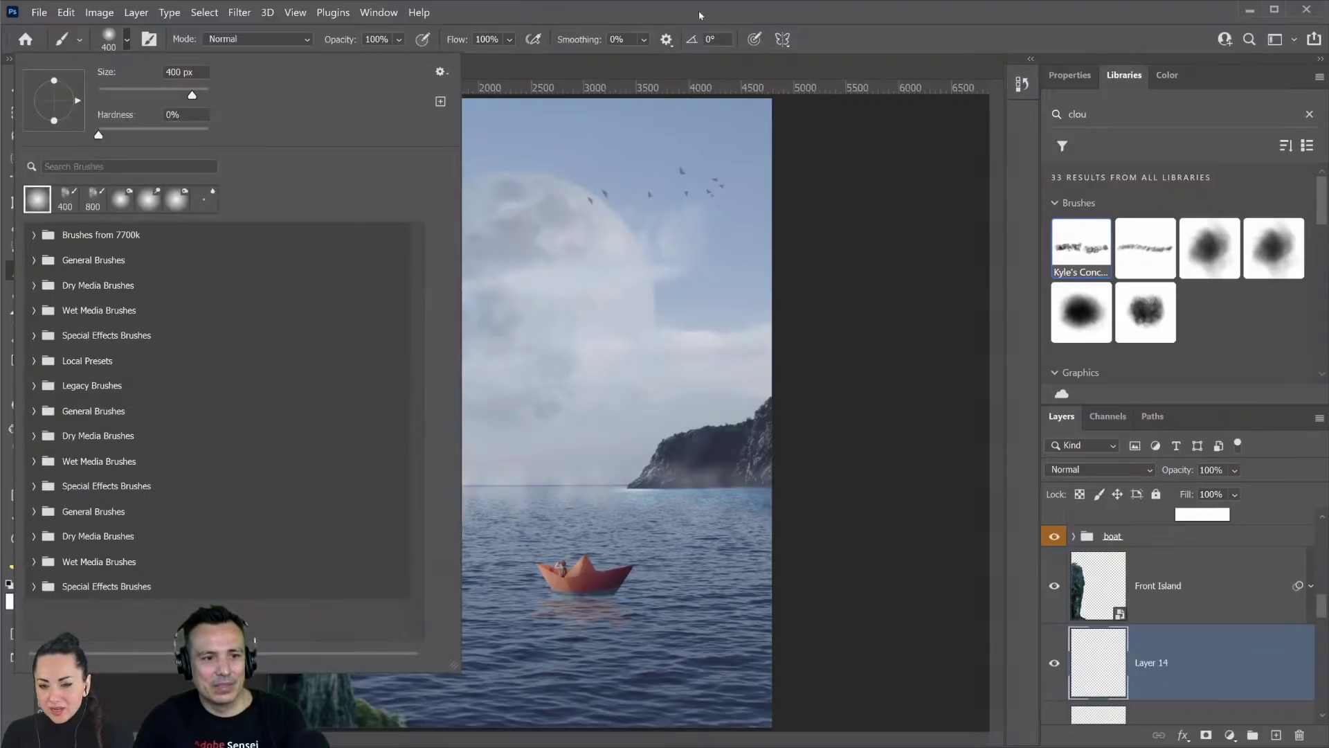
left_click(687, 380)
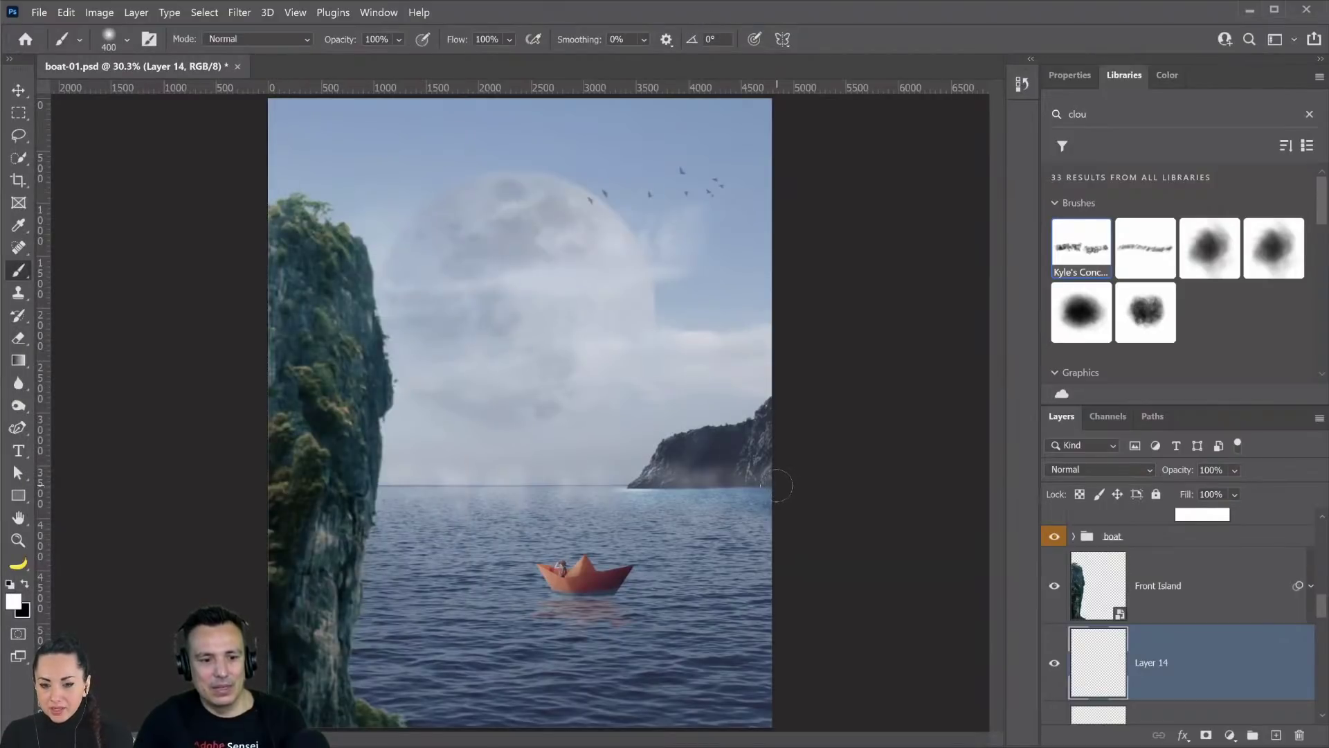
- Paint a straight white band across the horizon with the soft brush at 200 px, undoing the trial strokes
left_click_drag(784, 483, 239, 457)
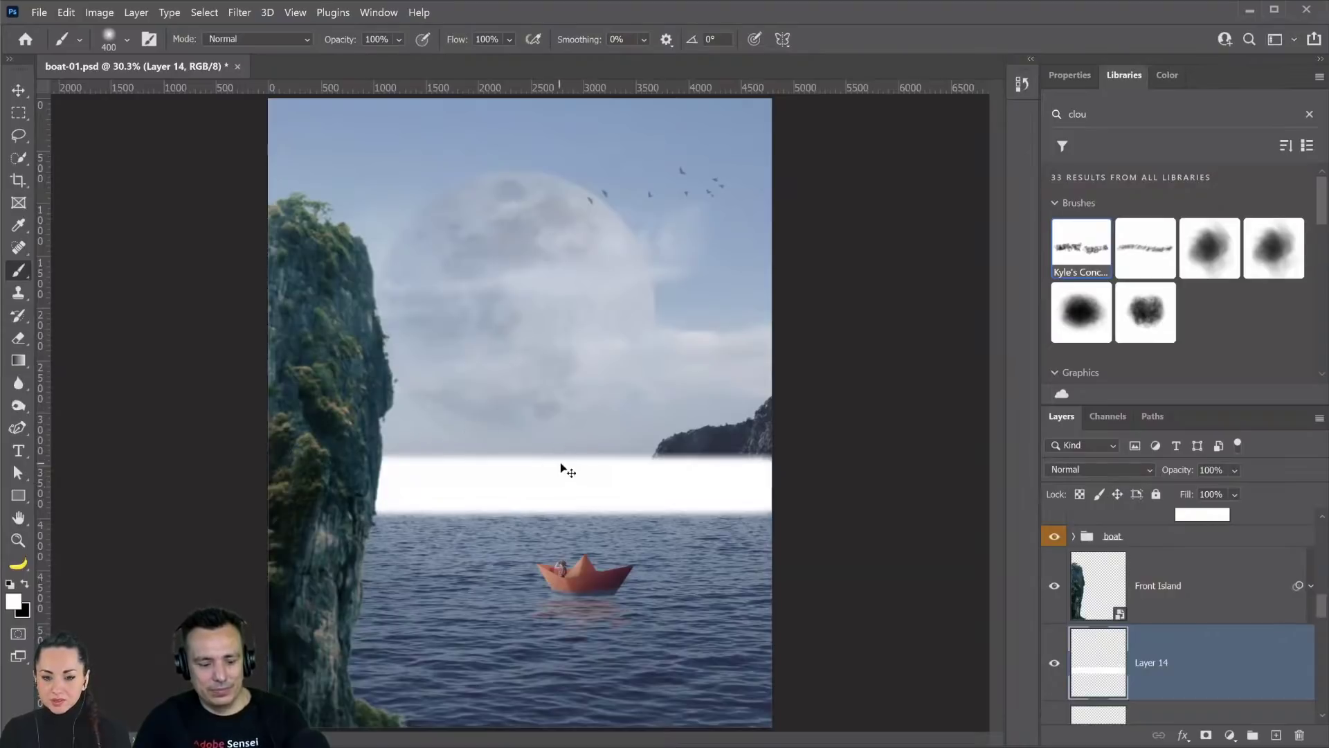
key("ctrl+z")
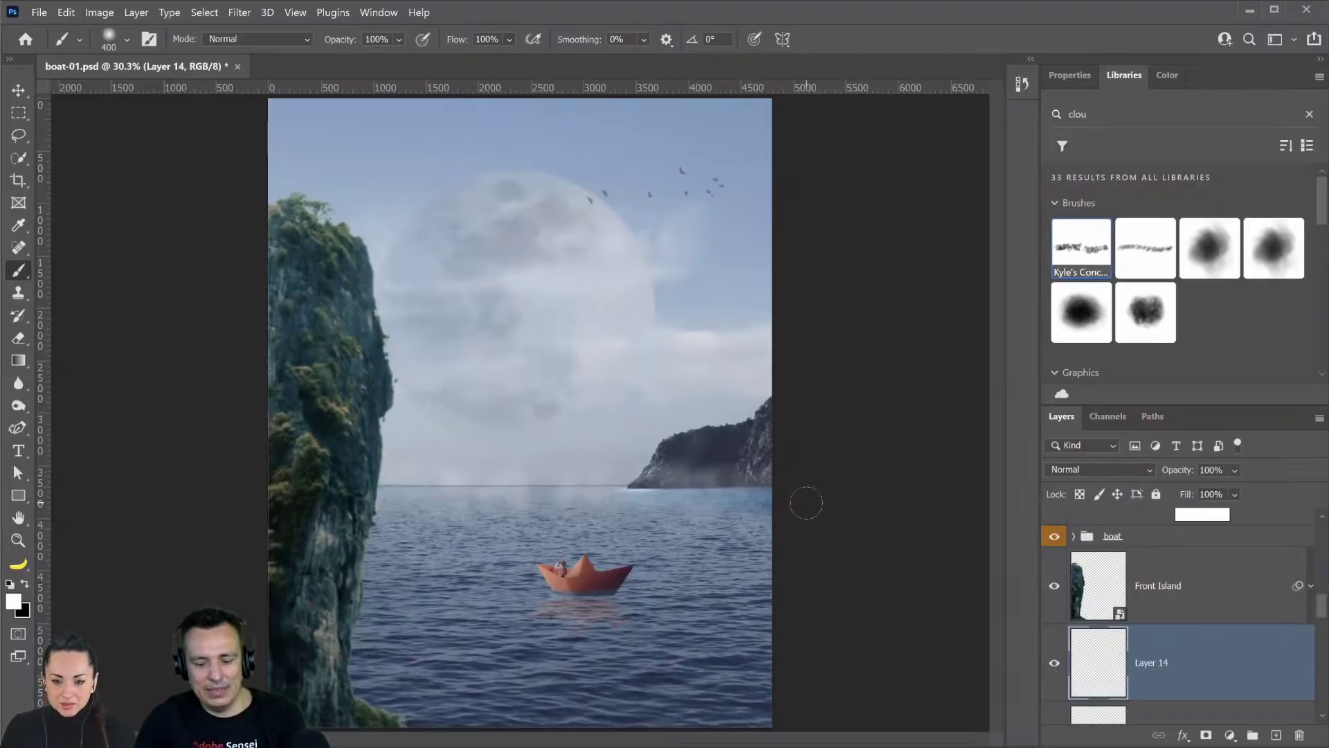
key("bracketleft")
key("bracketleft")
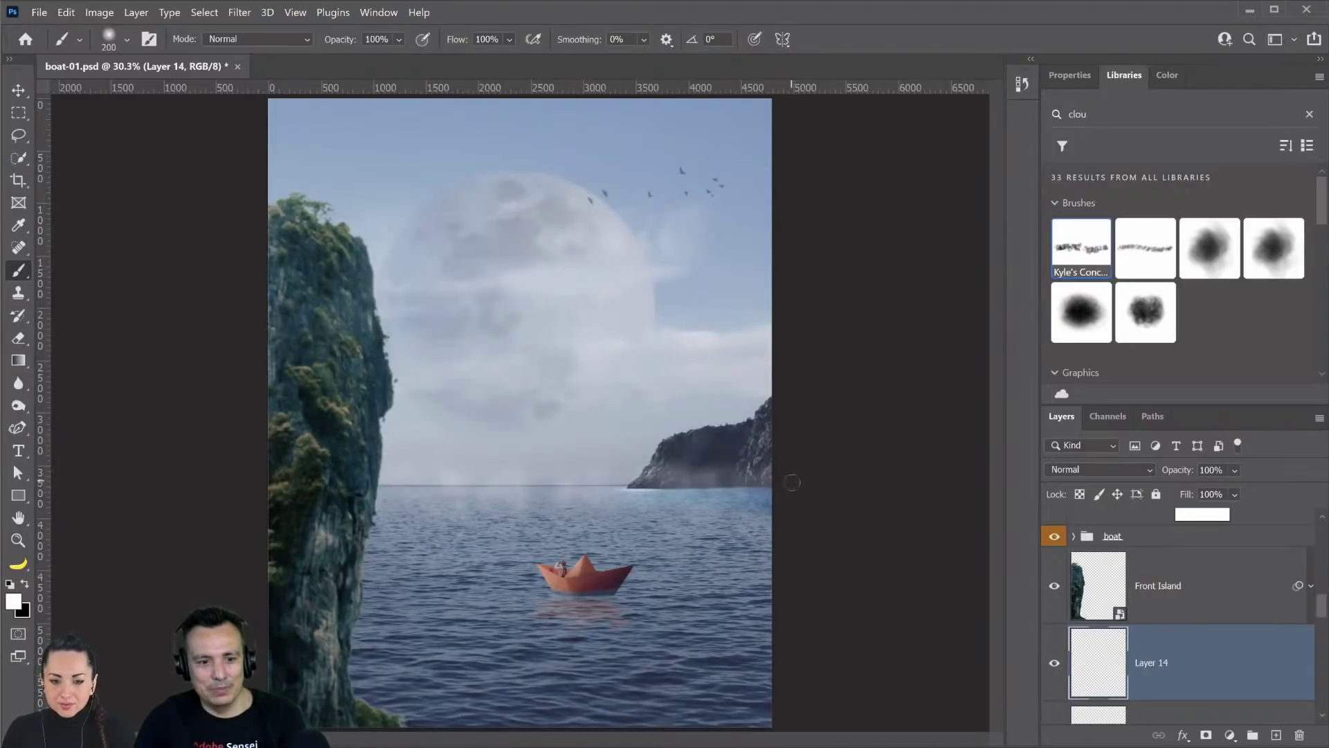
left_click_drag(792, 482, 125, 480)
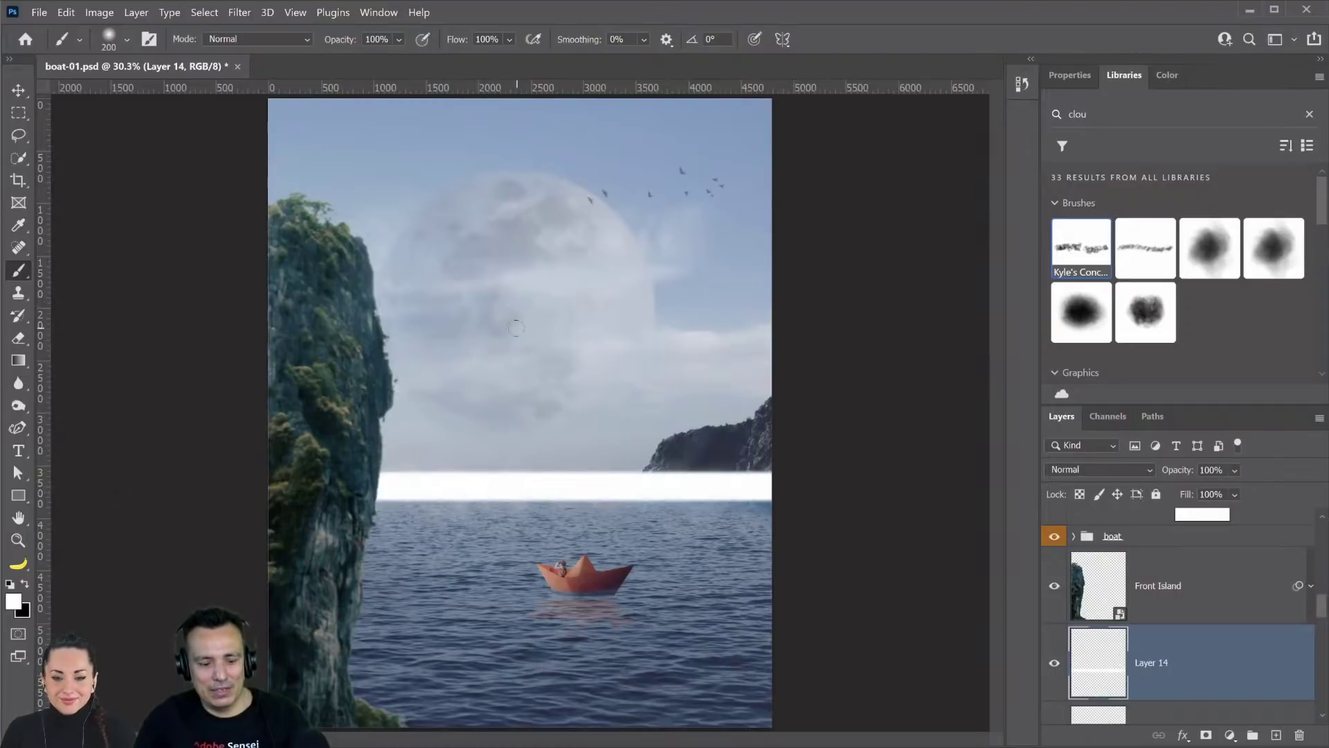
key("ctrl+z")
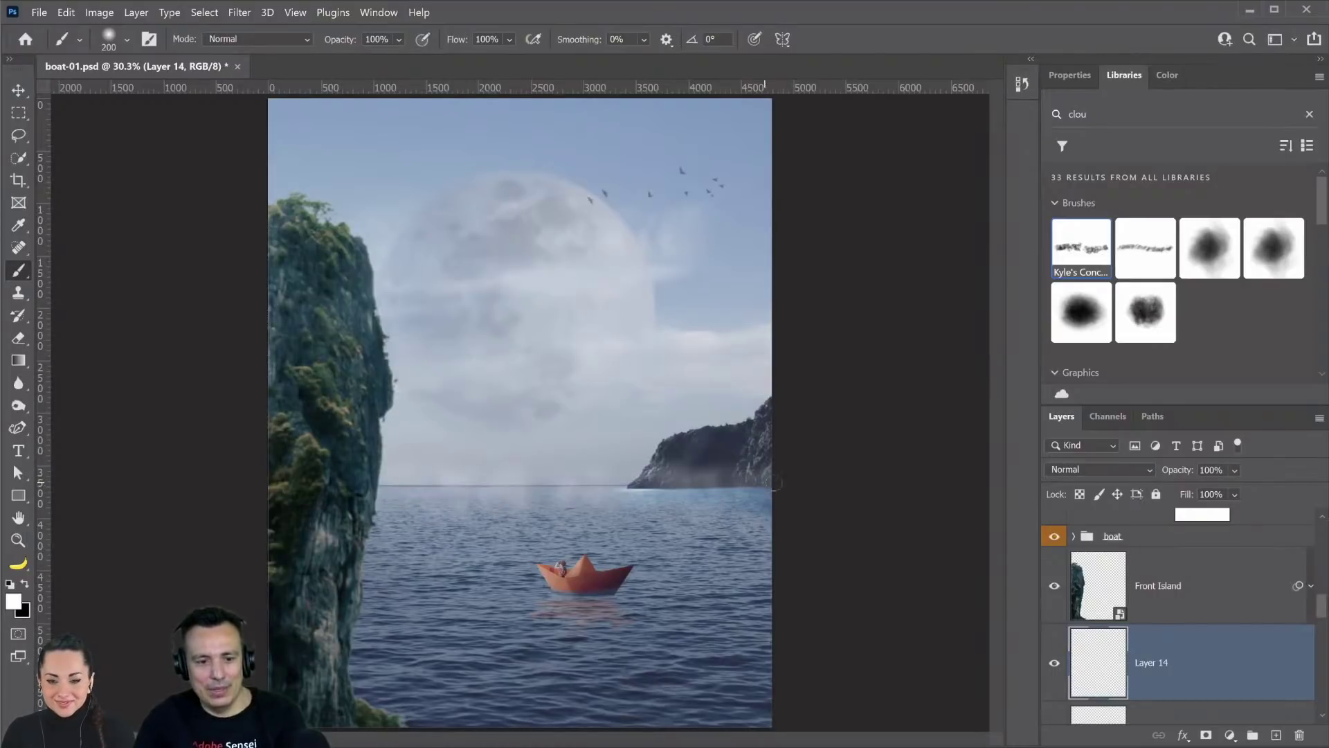
left_click_drag(798, 487, 162, 481)
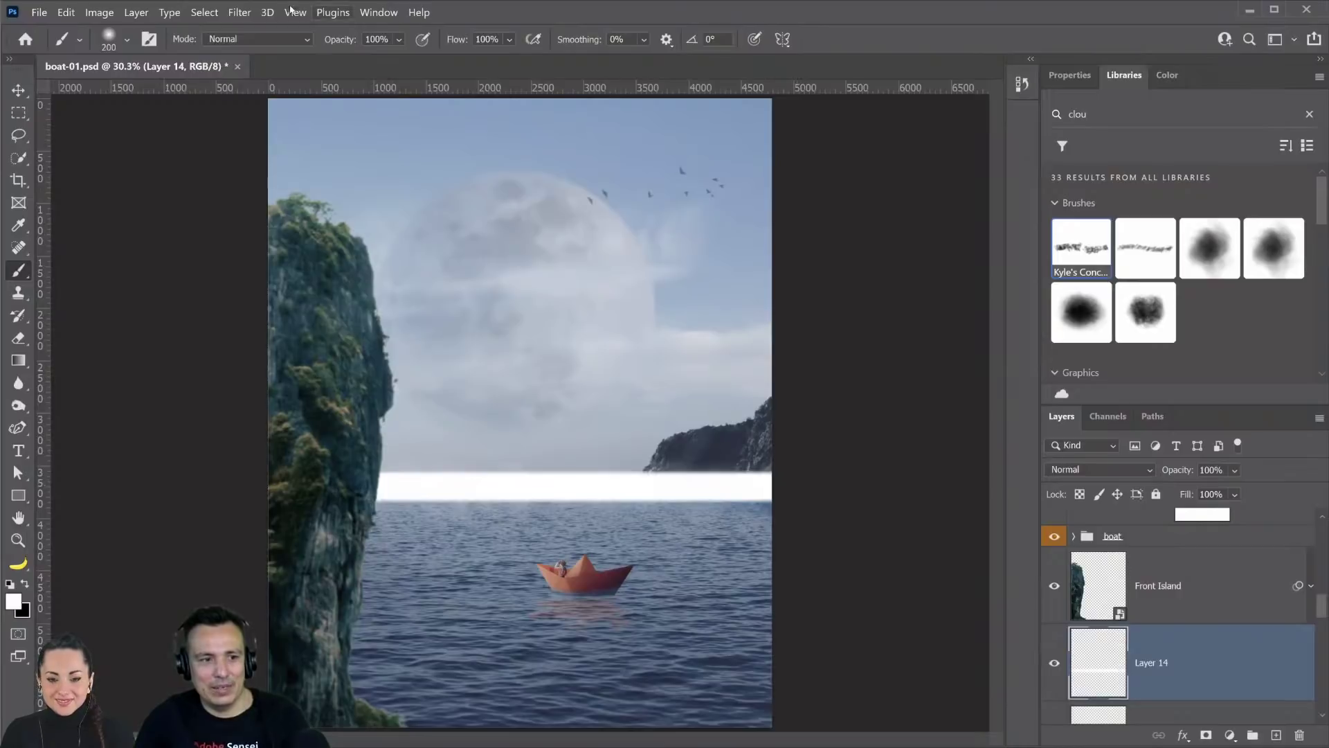
- Apply a Gaussian Blur of 84.1 pixels to the white band and lower its layer opacity to 38%
left_click(231, 14)
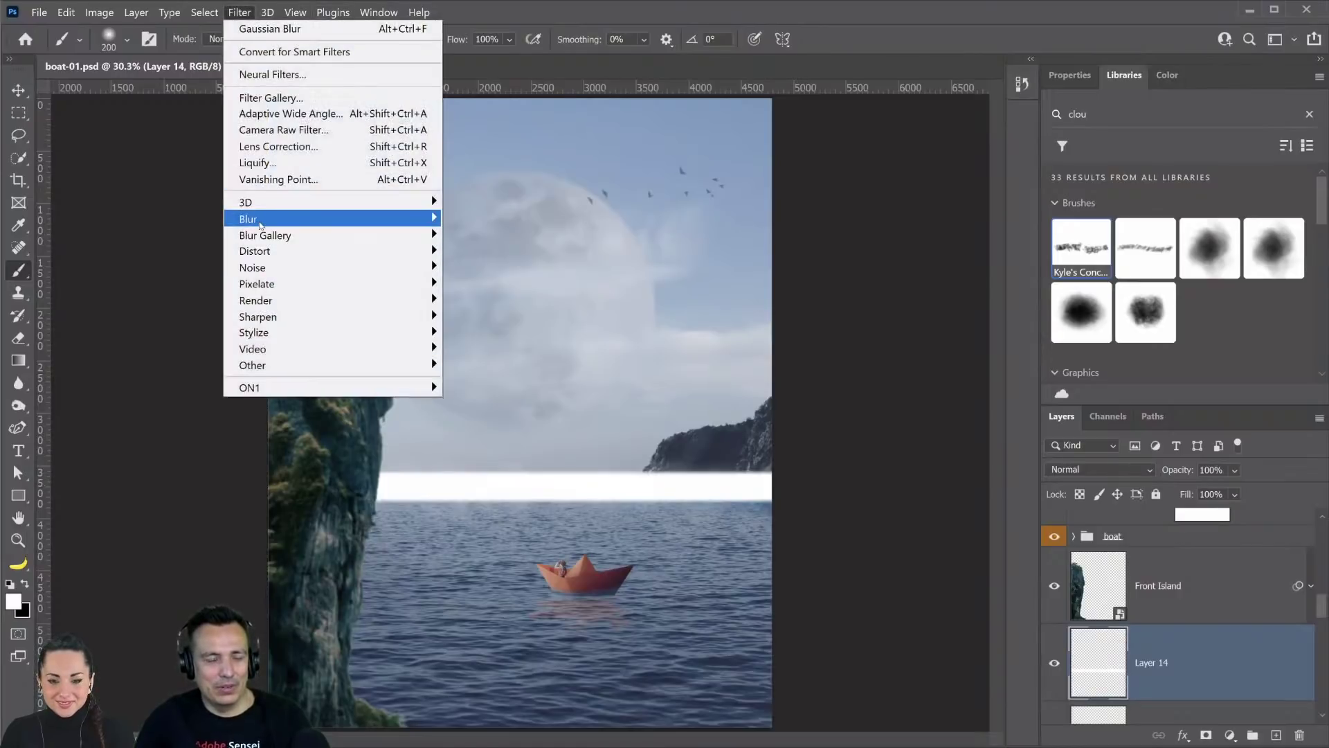
mouse_move(422, 219)
left_click(488, 283)
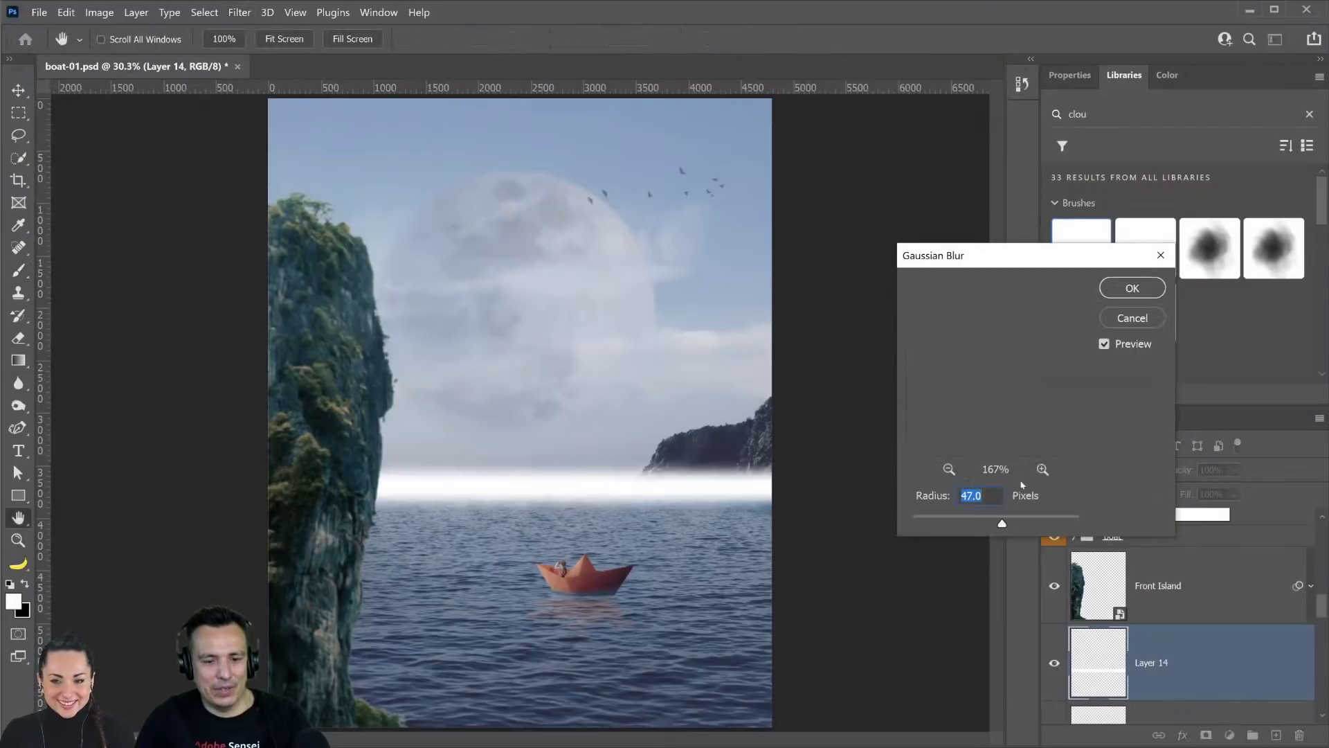
left_click_drag(1001, 522, 1015, 524)
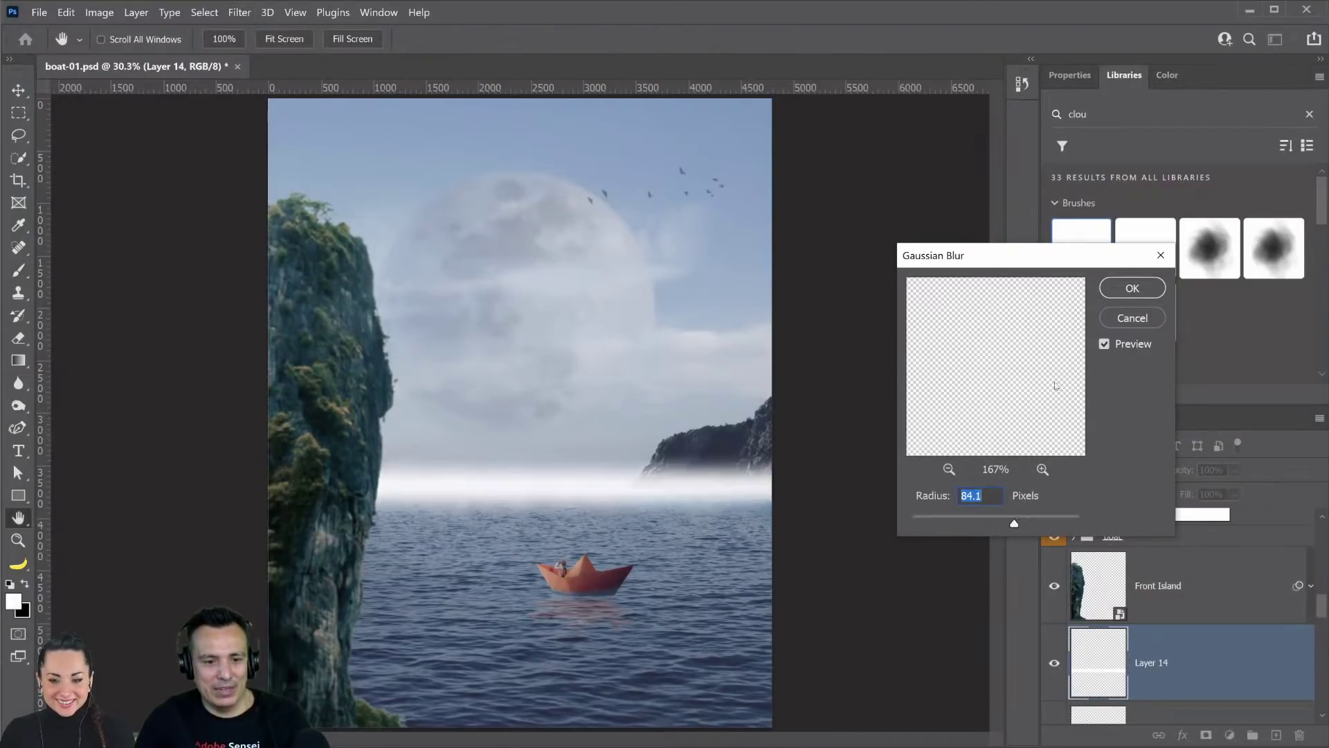
left_click(1126, 293)
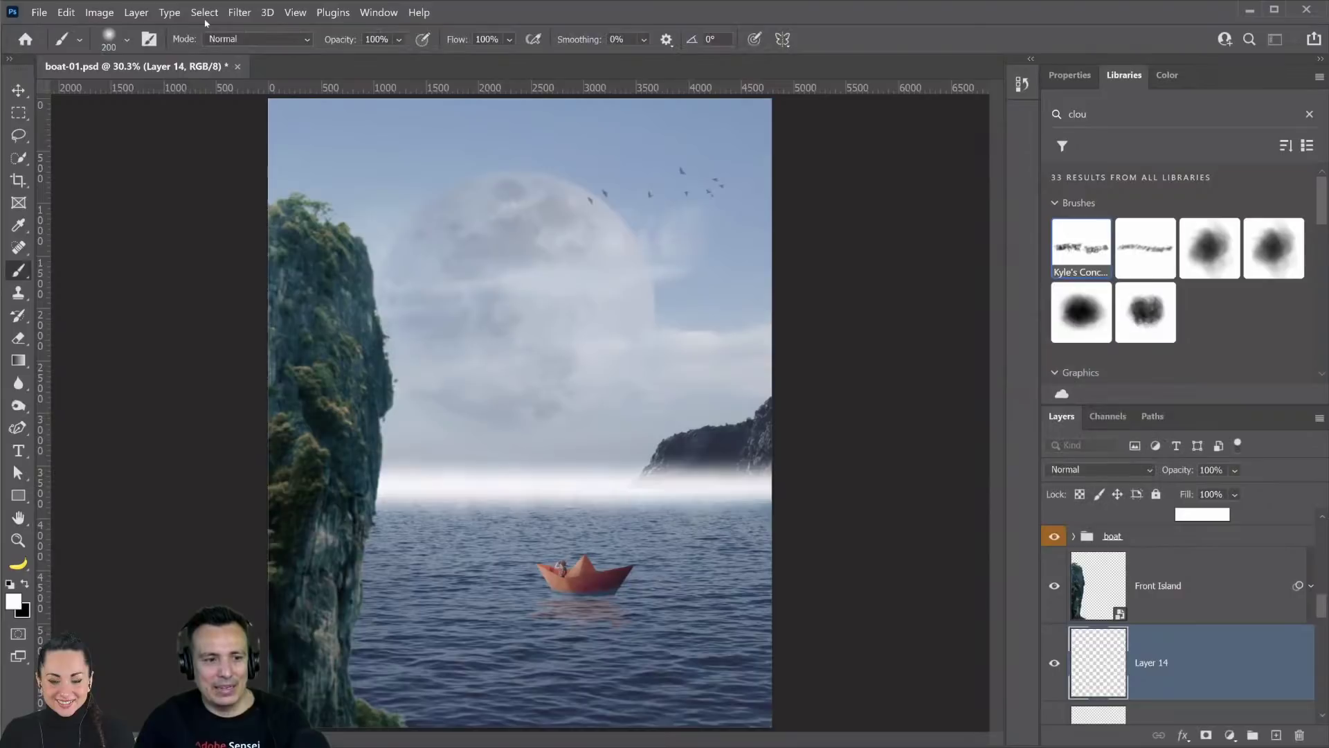
left_click_drag(1179, 478, 651, 478)
left_click_drag(1174, 478, 1174, 477)
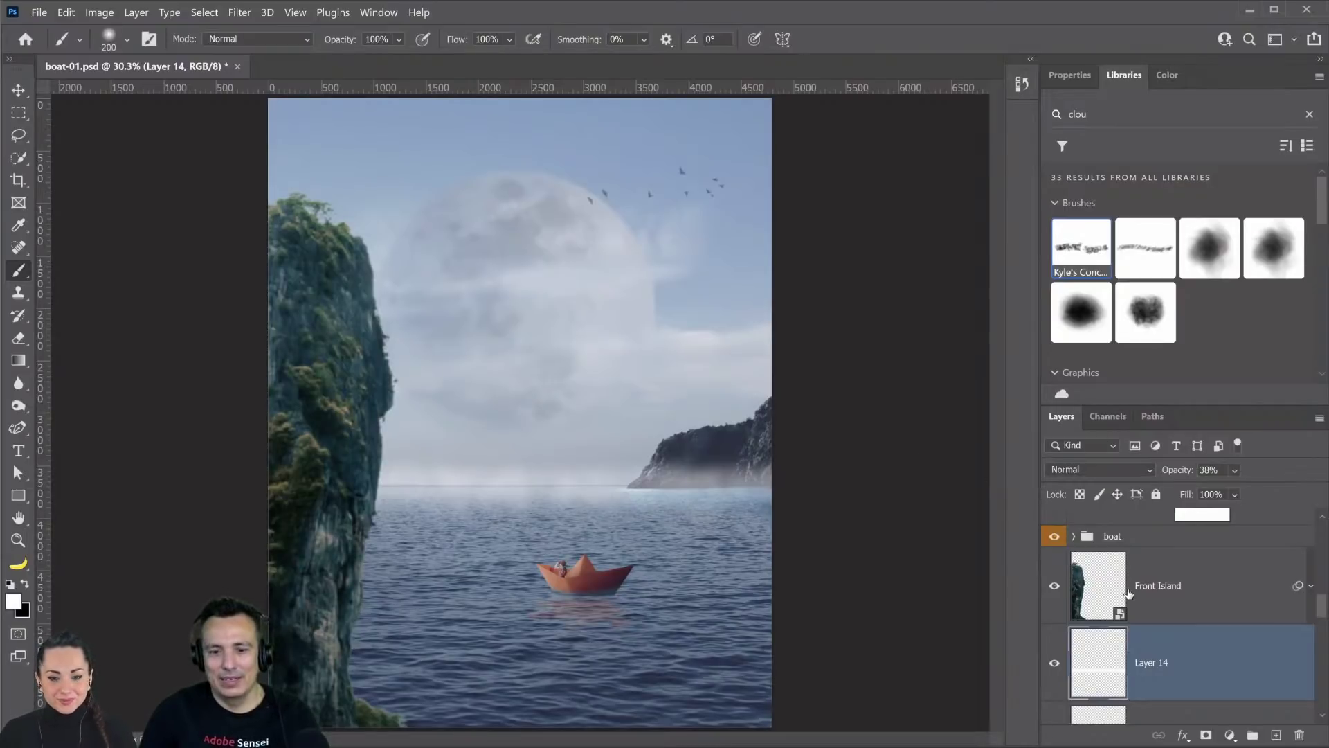
- Hide the two painted mist layers beneath the Front Island layer
scroll(1129, 593, "down", 1)
left_click(1054, 619)
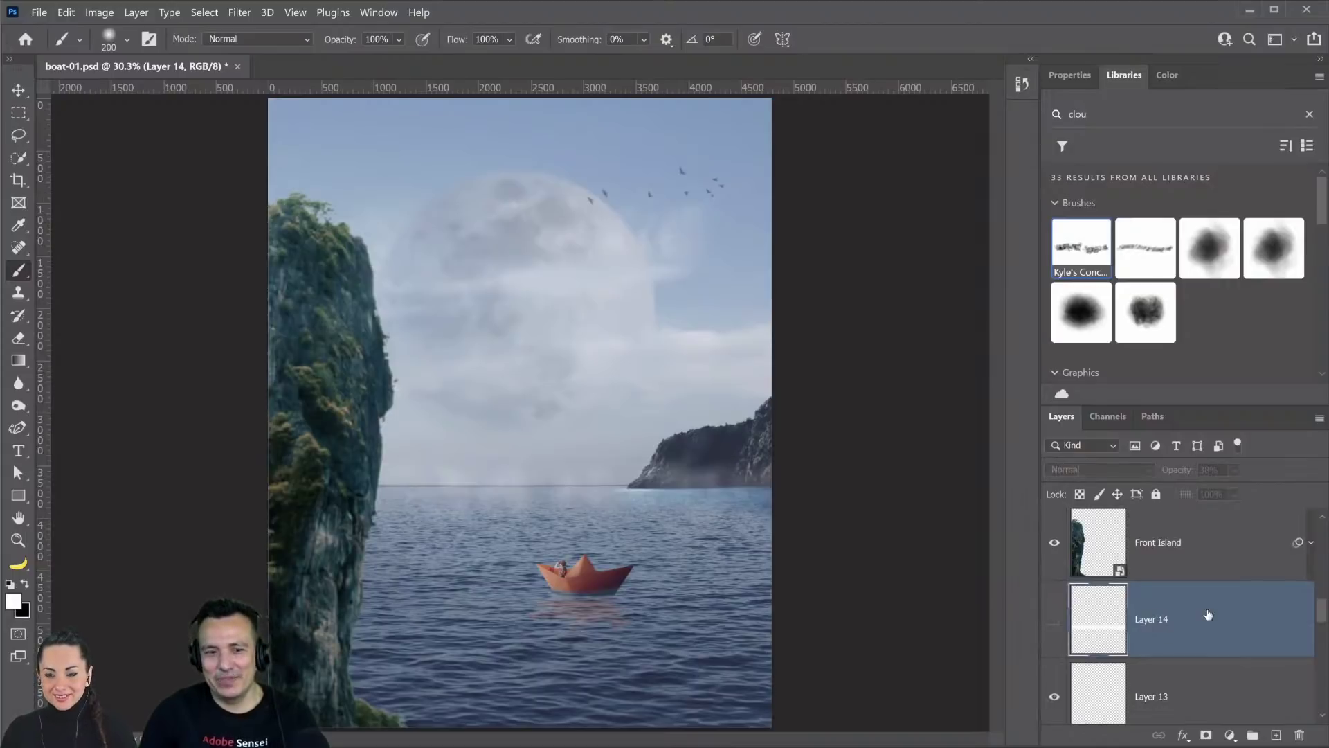
scroll(1208, 615, "up", 2)
scroll(1177, 606, "down", 1)
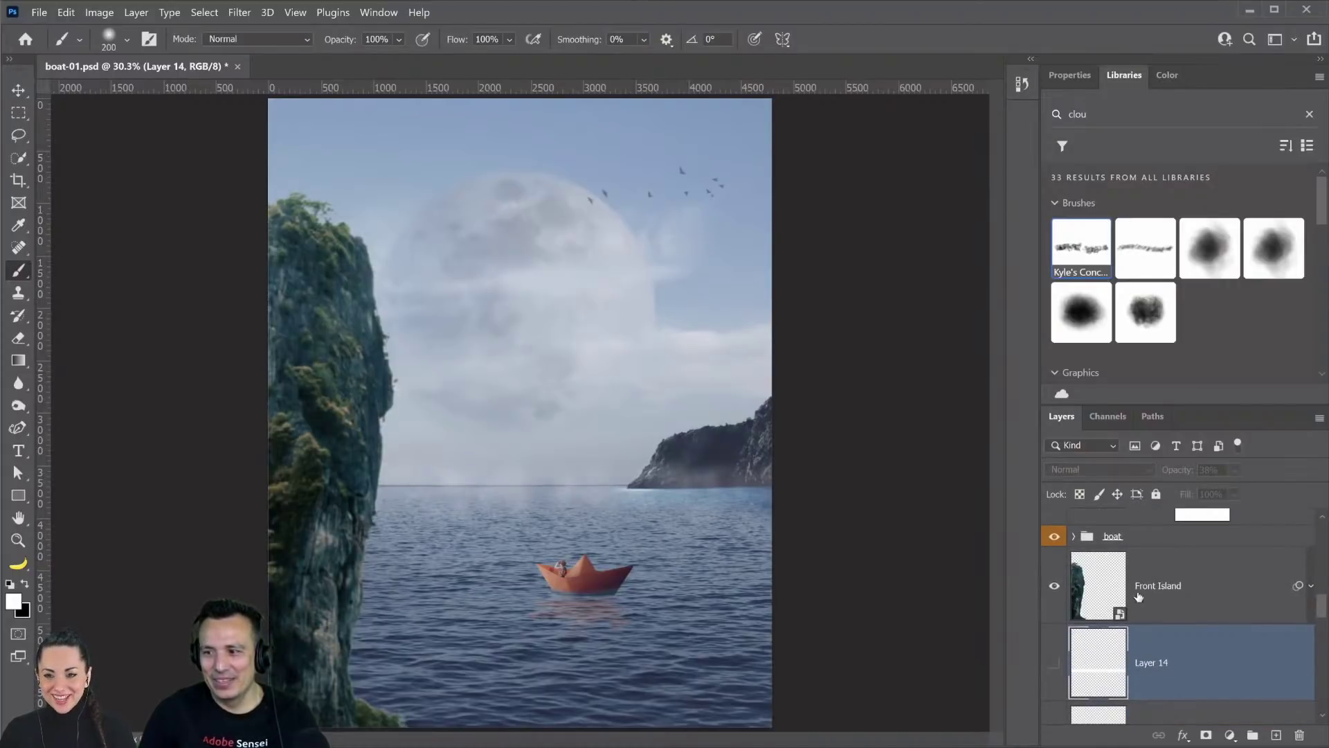
scroll(1139, 597, "down", 1)
scroll(1147, 626, "up", 2)
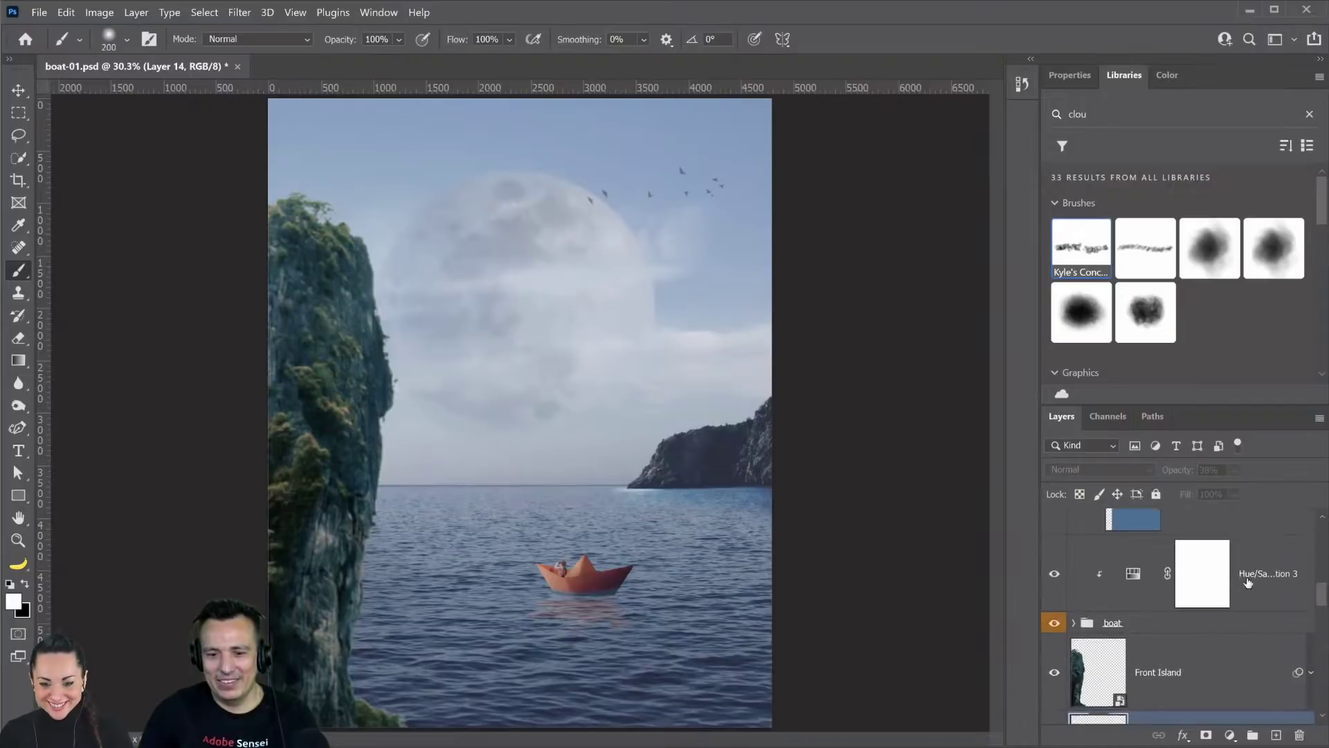
- Select the luminosity adjustment layer near the top of the layer stack, just below the color group
scroll(1281, 588, "up", 1)
left_click_drag(1323, 596, 1325, 528)
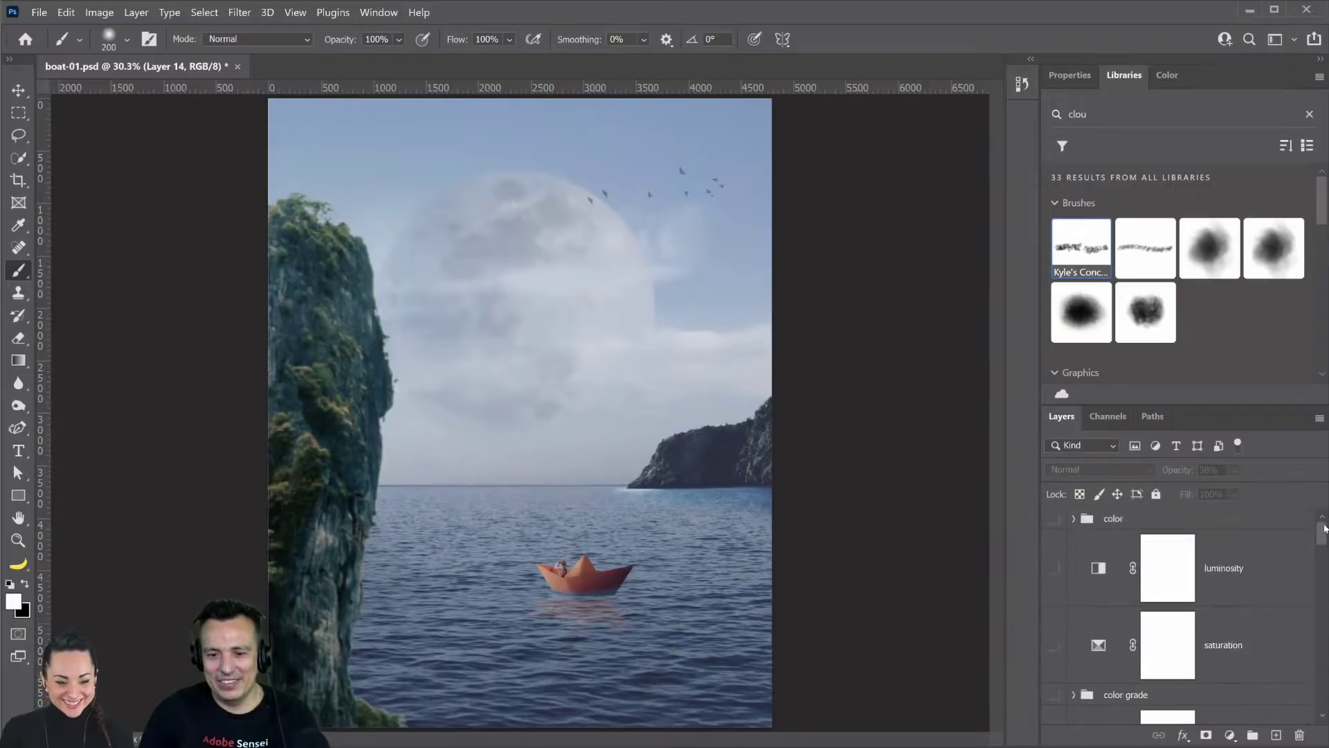
left_click(1170, 524)
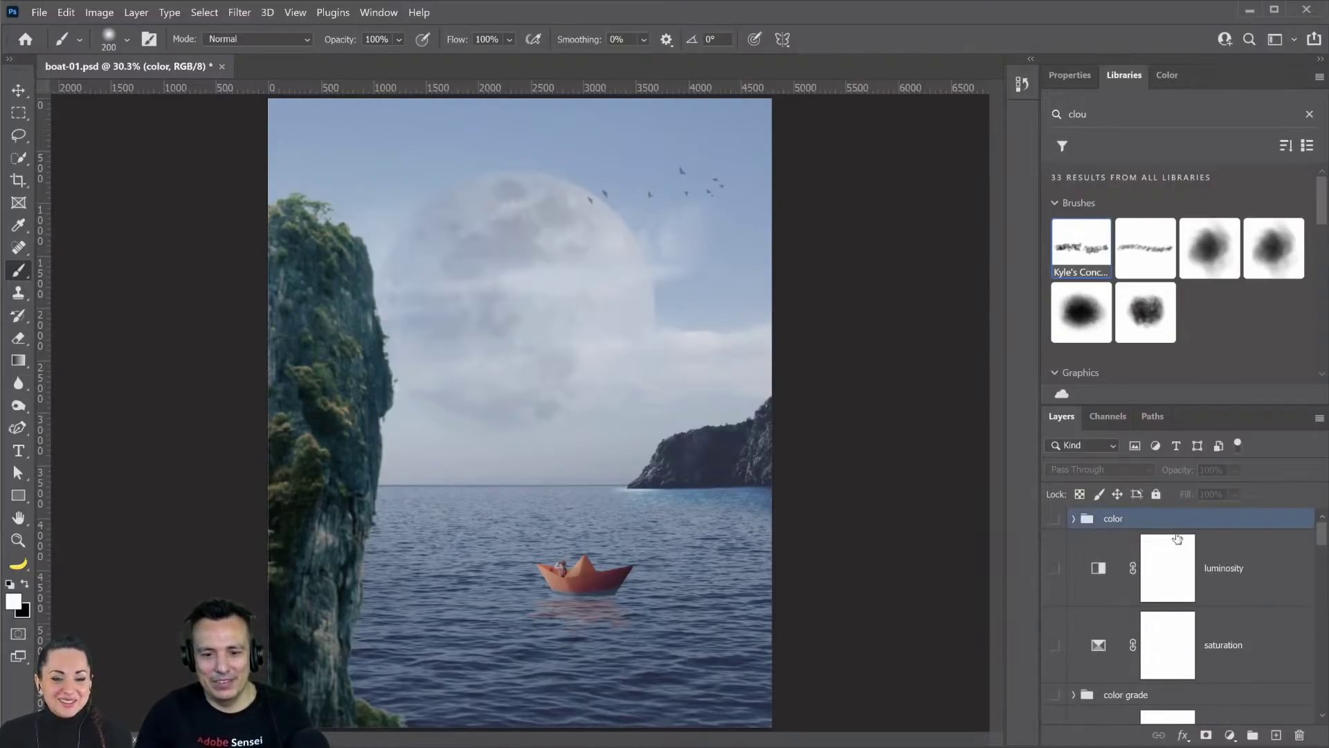
left_click(1258, 581)
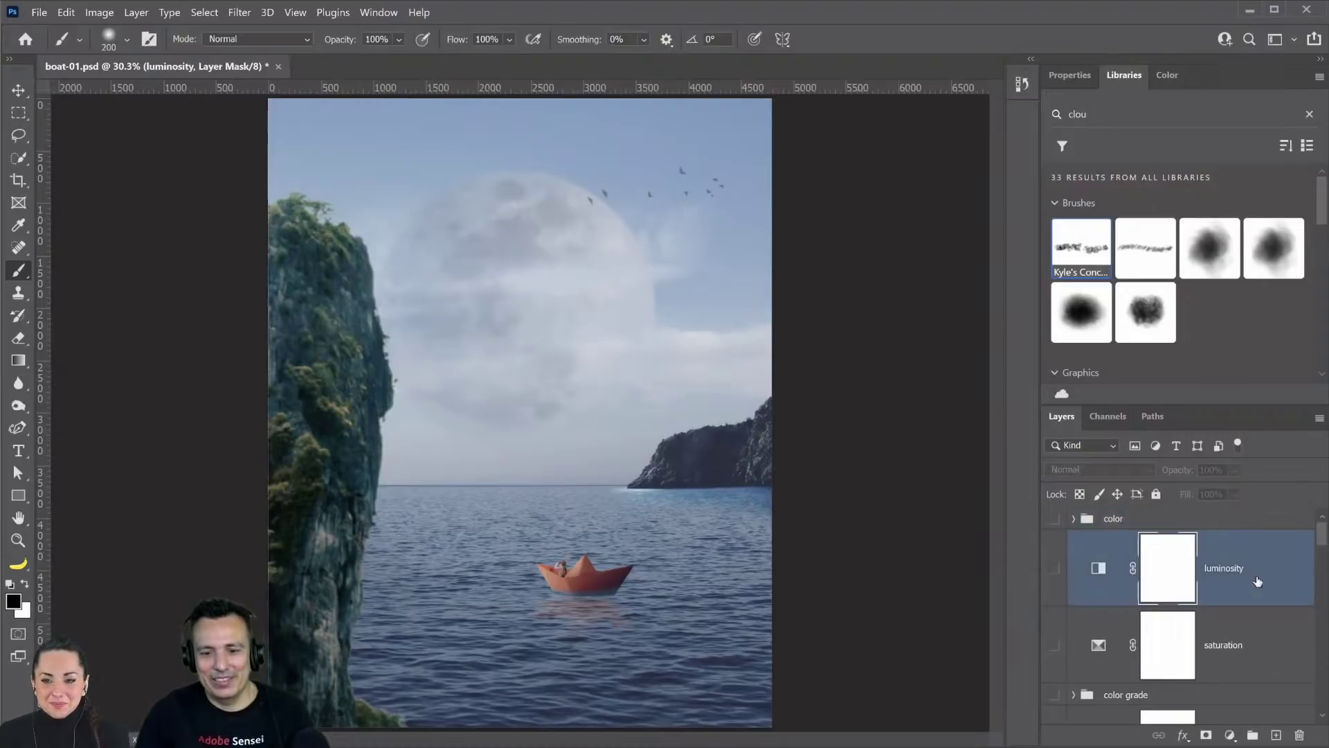
- Select the boy group and stamp all visible layers into a new merged layer directly above it
scroll(1177, 585, "down", 3)
left_click(1109, 577)
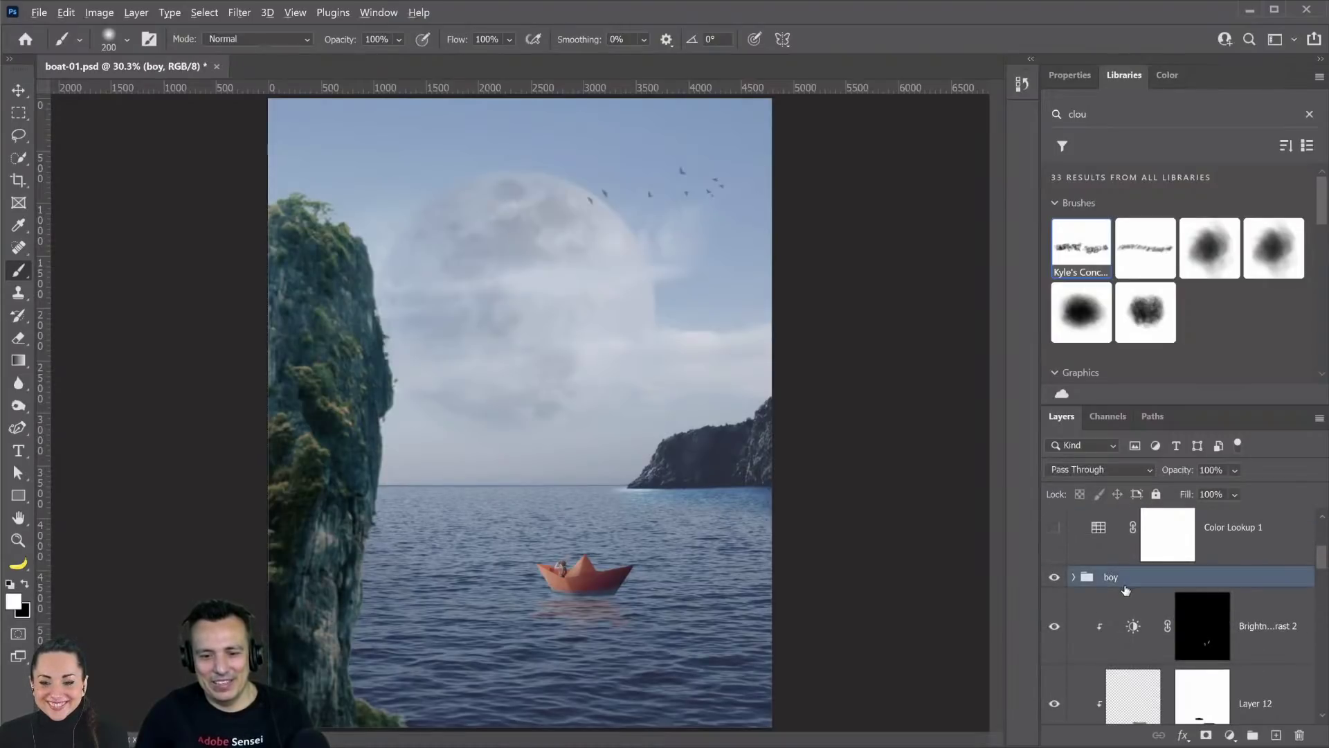
key("ctrl+shift+alt+e")
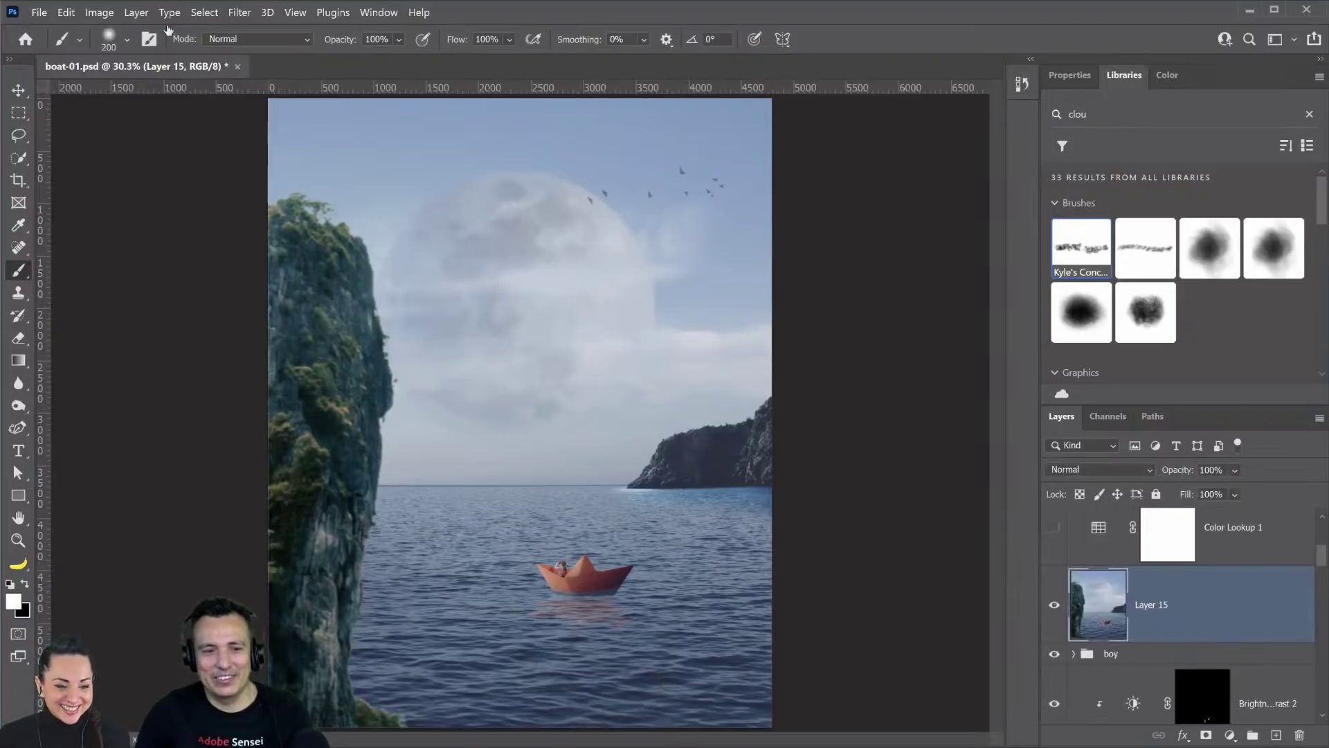
- Try adding haze to the merged layer with the Camera Raw Filter by lowering Dehaze below -17, and undo it
left_click(239, 12)
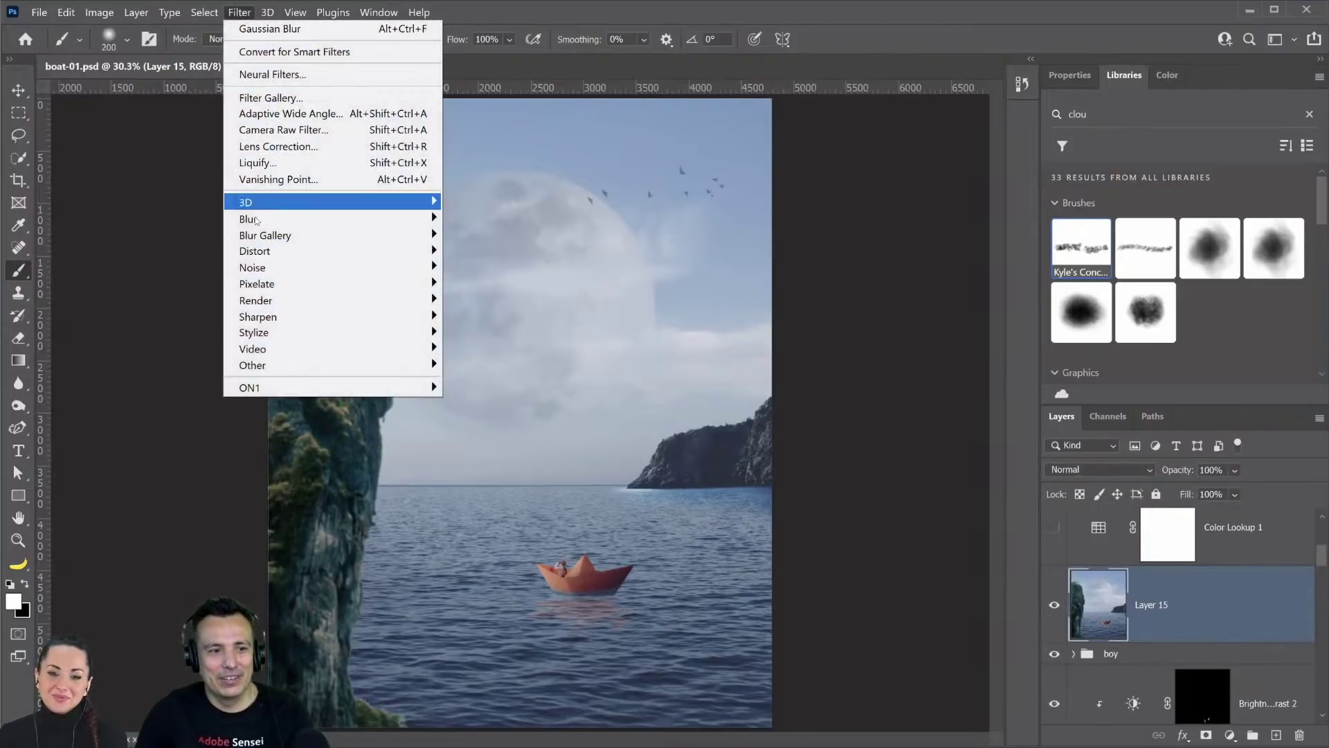
left_click(346, 98)
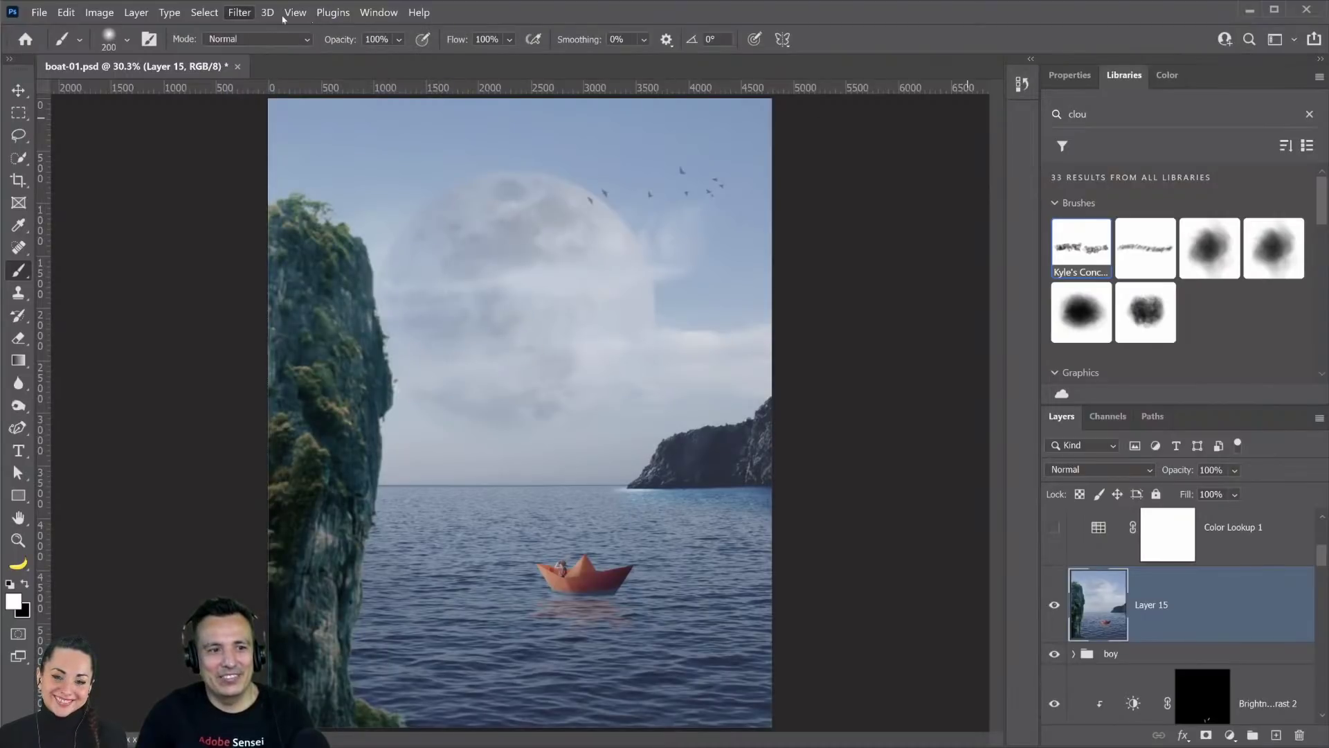
left_click(239, 12)
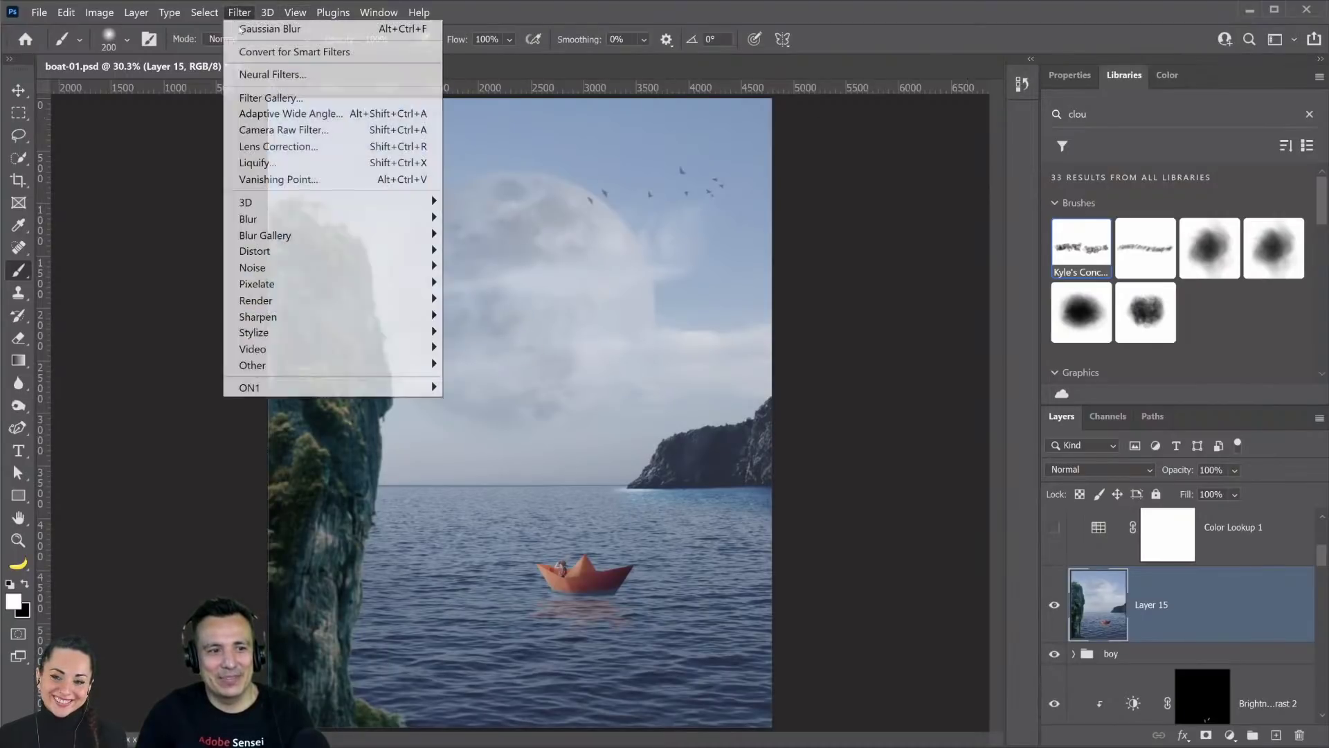
left_click(275, 130)
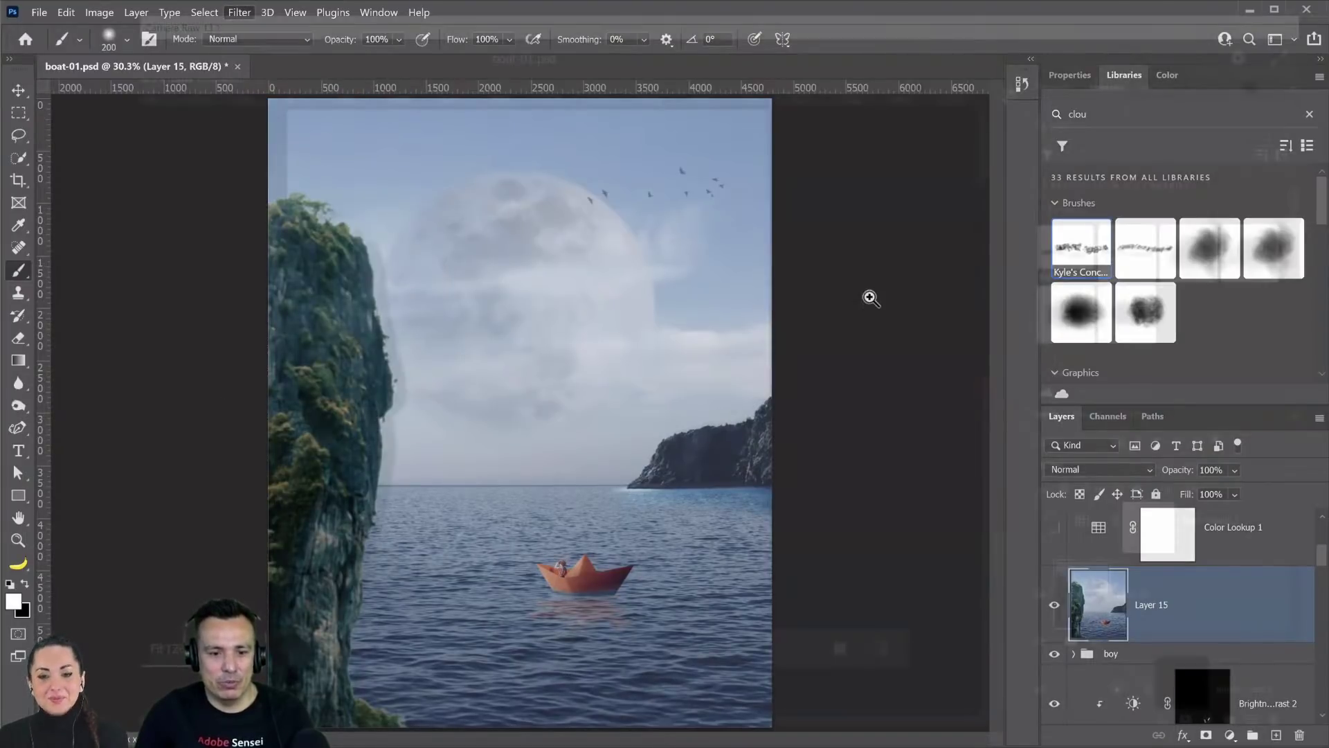
scroll(1087, 425, "down", 3)
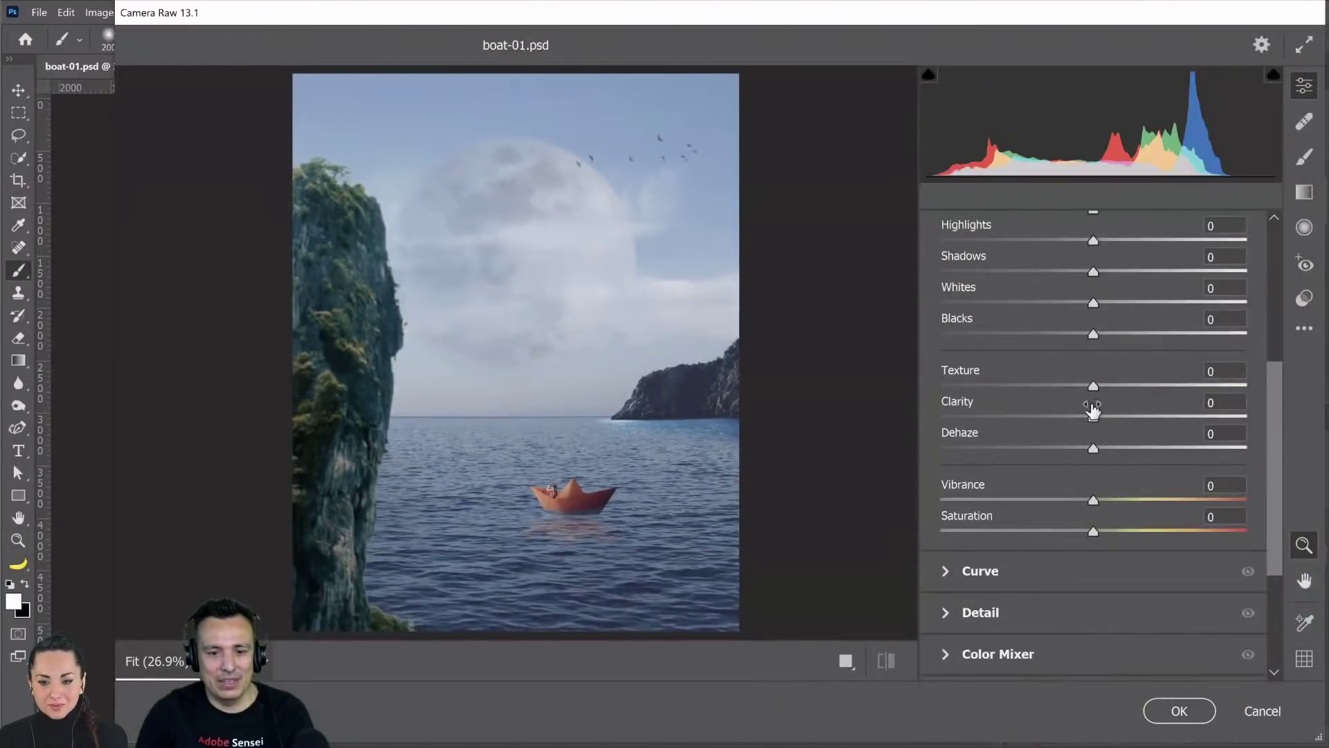
left_click_drag(1090, 447, 1034, 448)
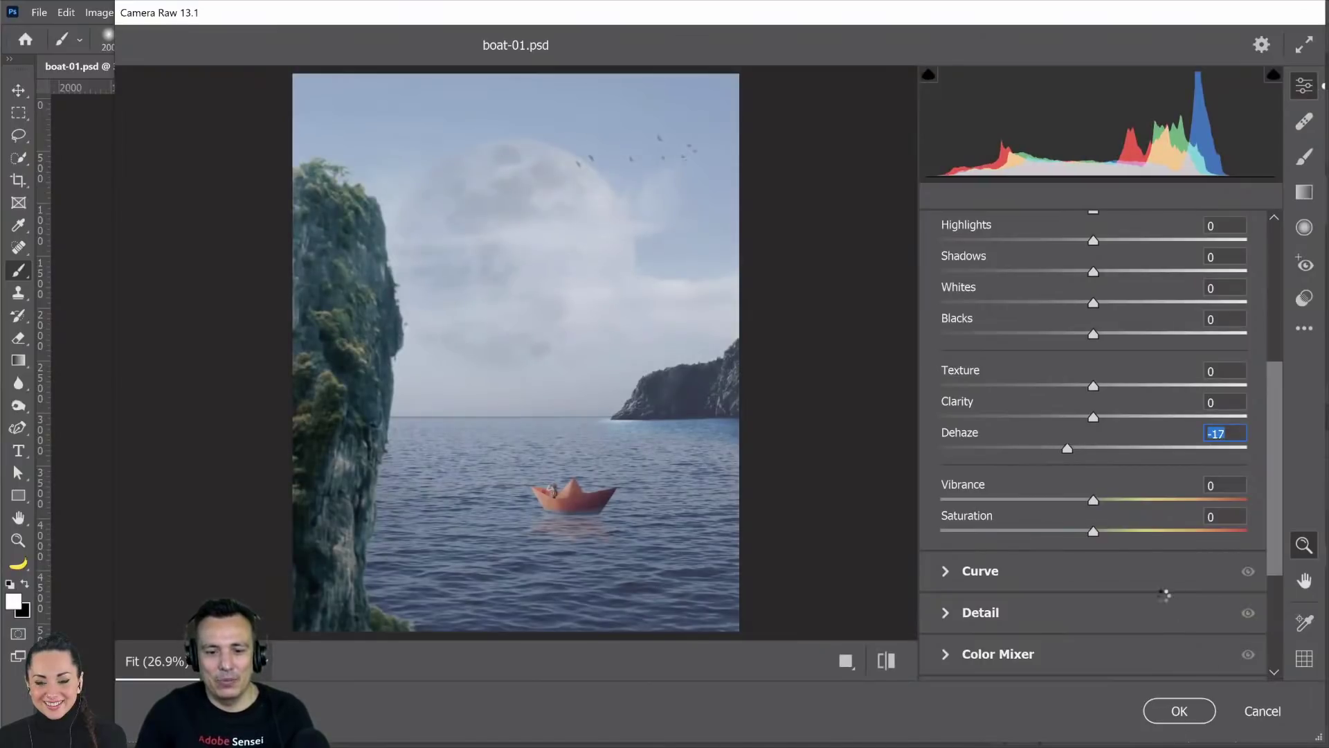
key("shift+Down")
key("shift+Down")
key("Return")
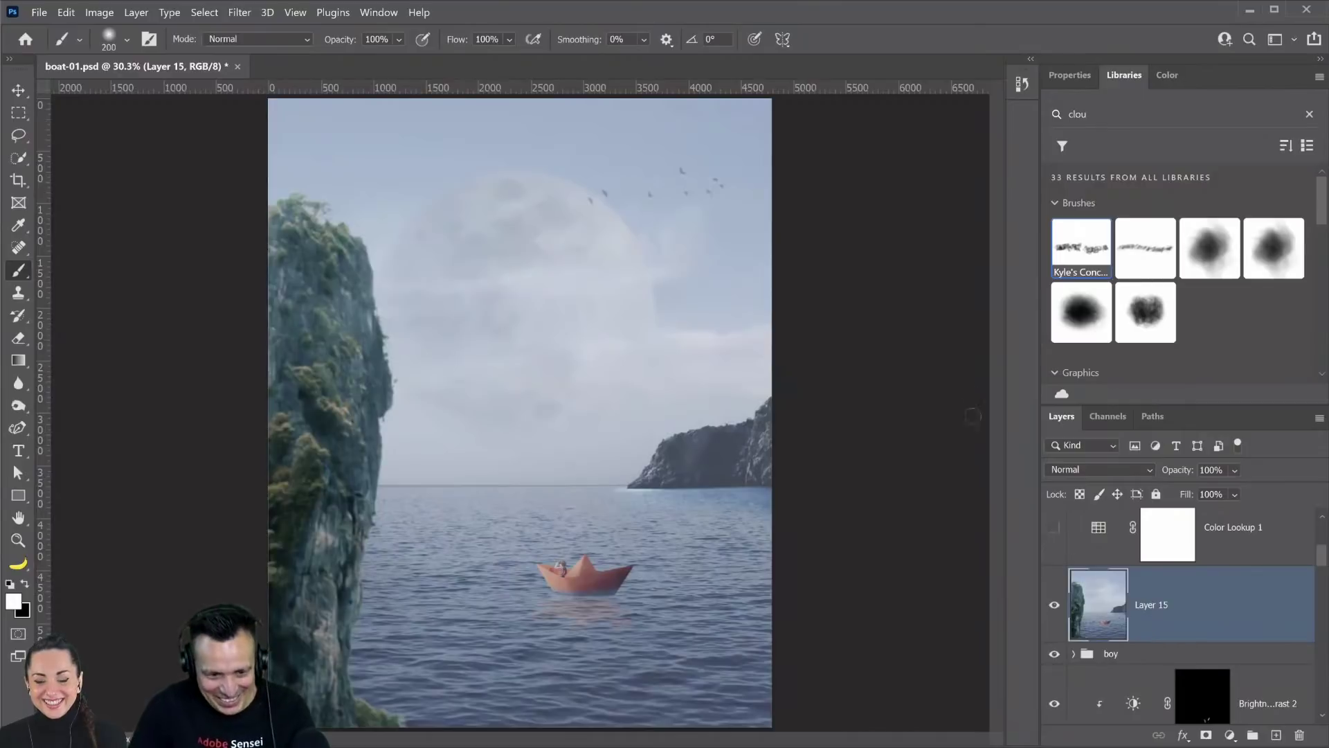
key("ctrl+z")
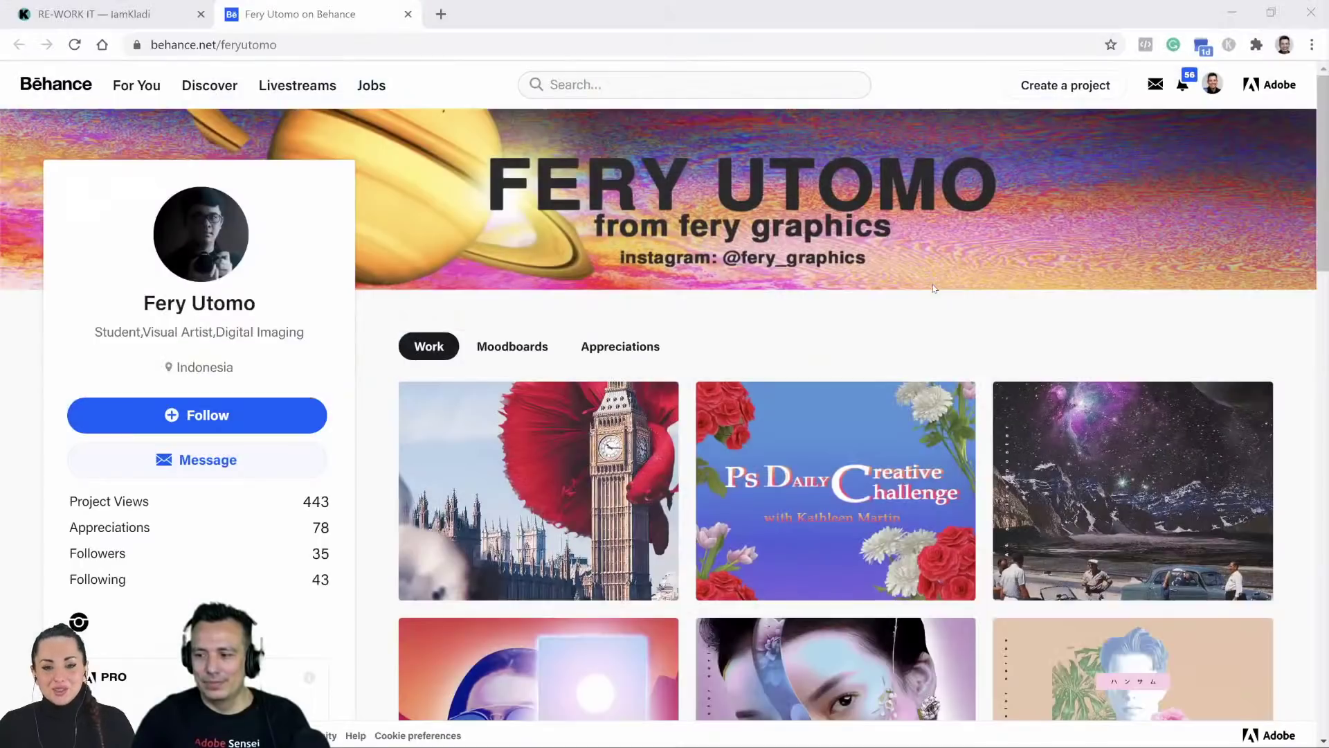
- Switch to the Illustrate with Shapes WIP.ai document in Illustrator and examine the potted cactus drawing up close
key("ctrl+shift+Tab")
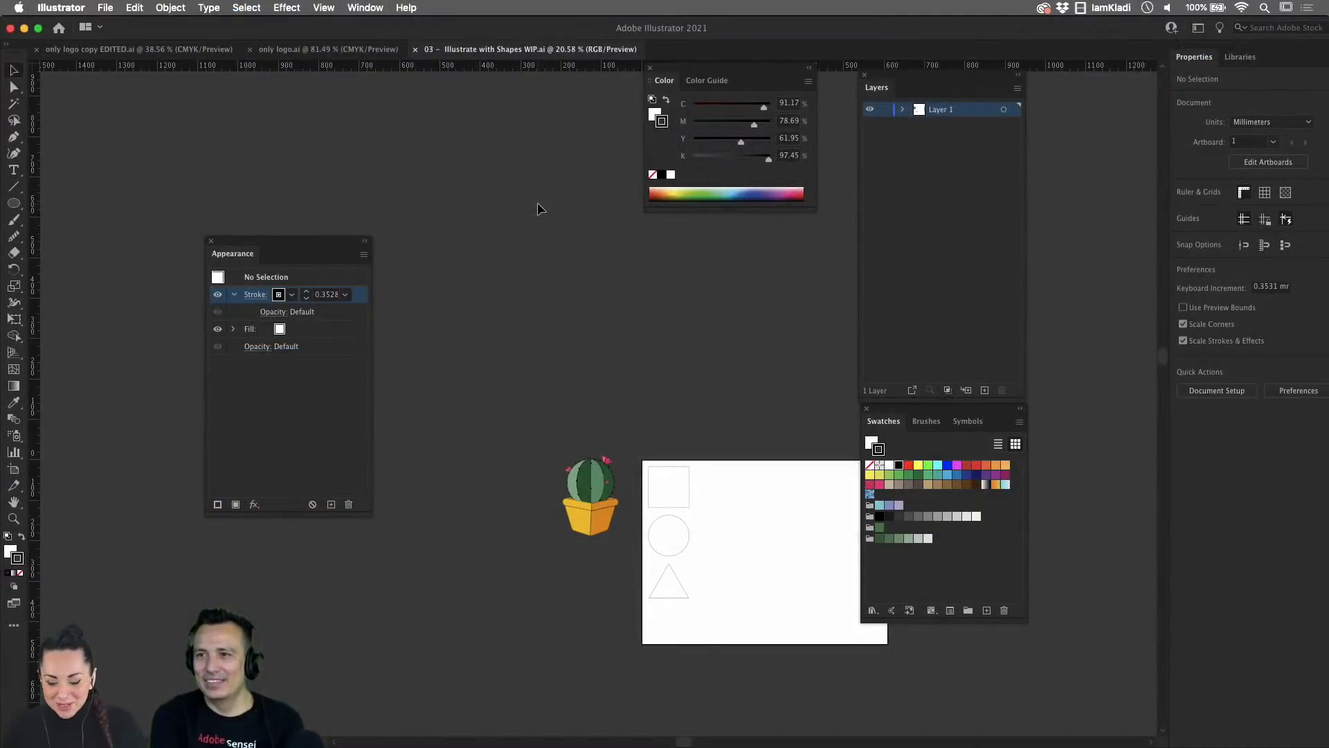
scroll(547, 475, "up", 10)
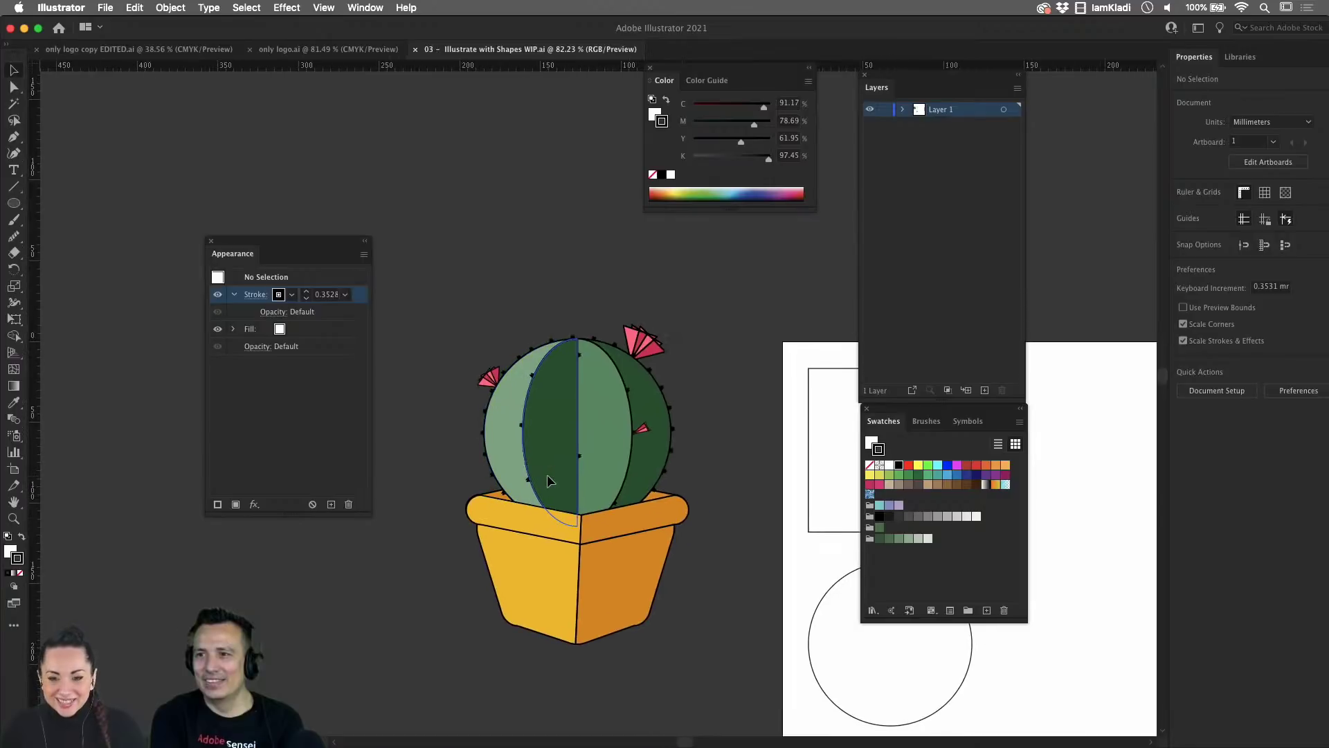